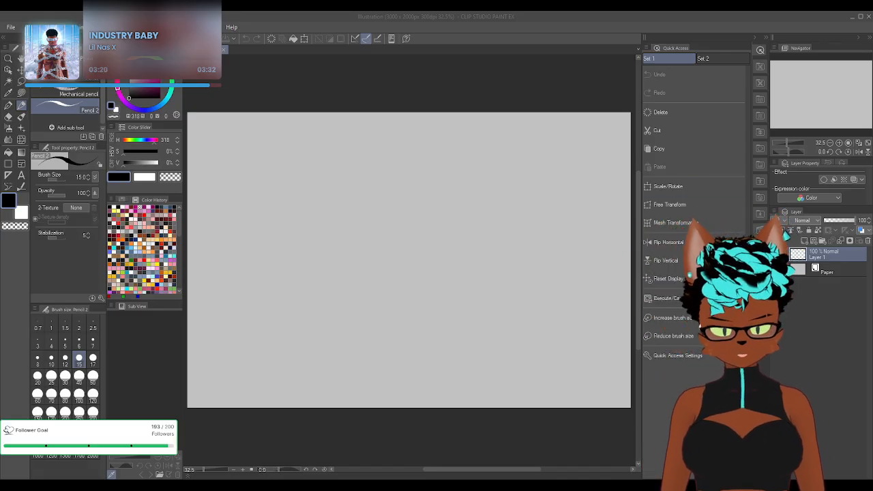
left_click_drag(357, 230, 398, 243)
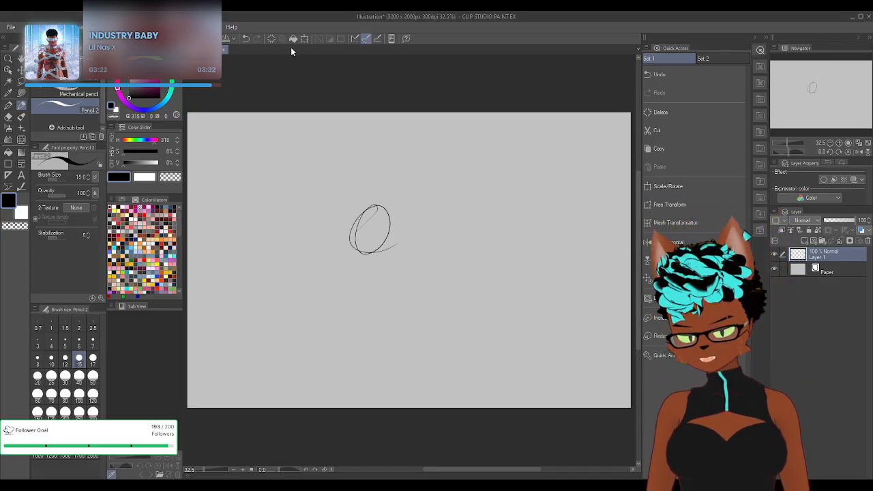
key("ctrl+z")
mouse_move(386, 274)
left_mouse_down()
mouse_move(420, 266)
mouse_move(465, 180)
left_mouse_up()
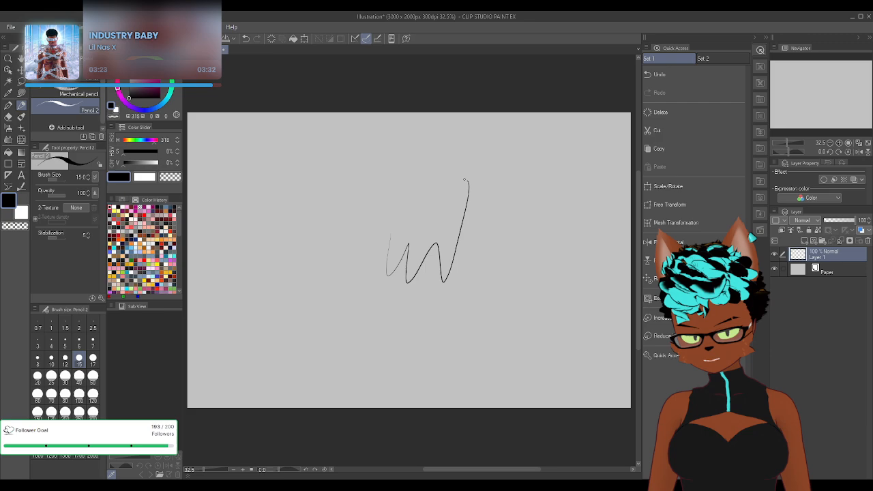
left_click(271, 38)
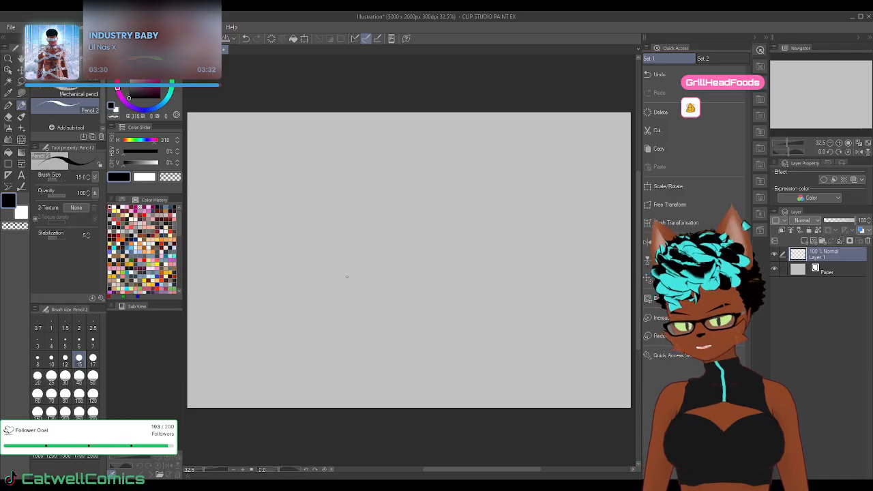
Sketch an upright head oval in the upper-left part of the canvas with a vertical centre line and a second outline pass
left_click_drag(325, 187, 324, 213)
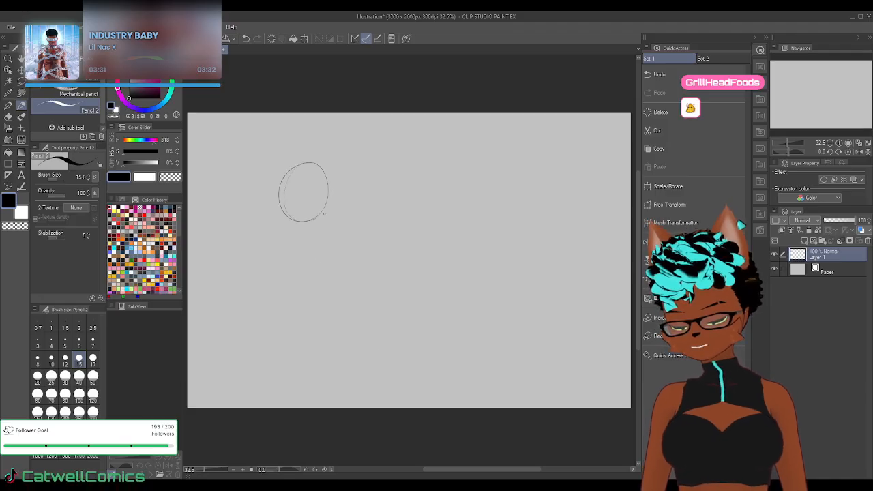
left_click_drag(311, 169, 309, 212)
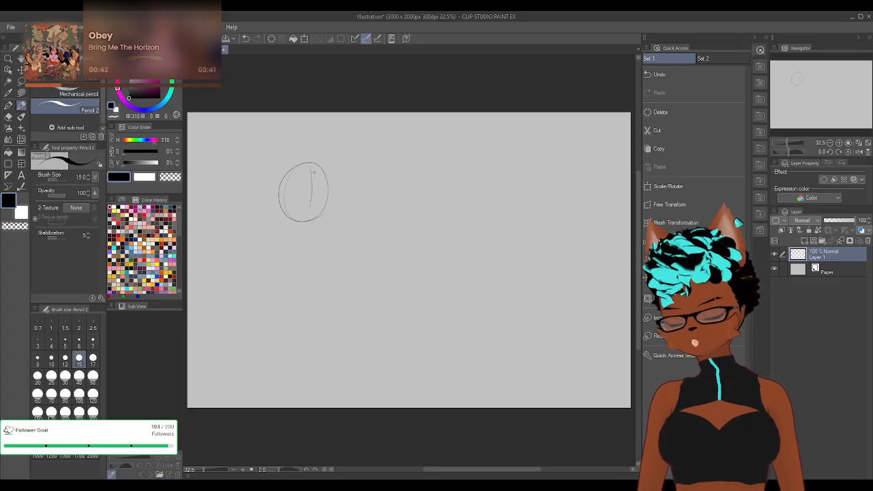
left_click_drag(276, 205, 330, 195)
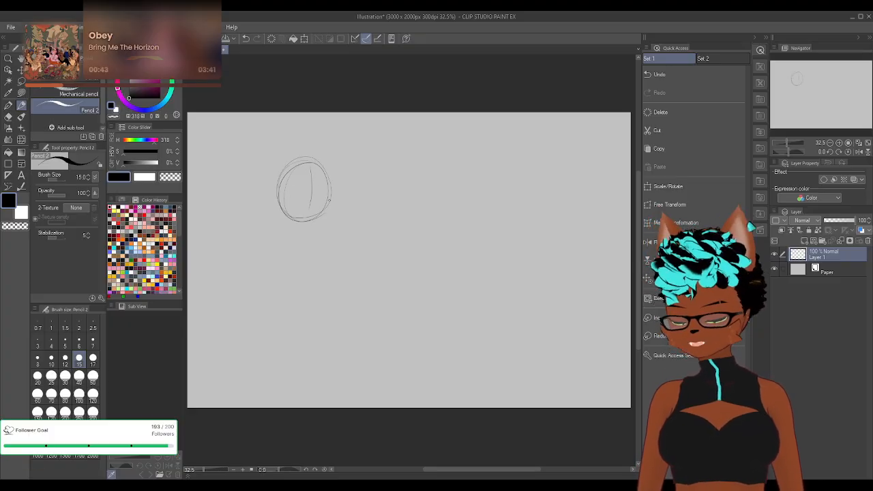
Sketch a small ear oval on the head's left edge and a horizontal eye line across the face
scroll(287, 200, "up", 1)
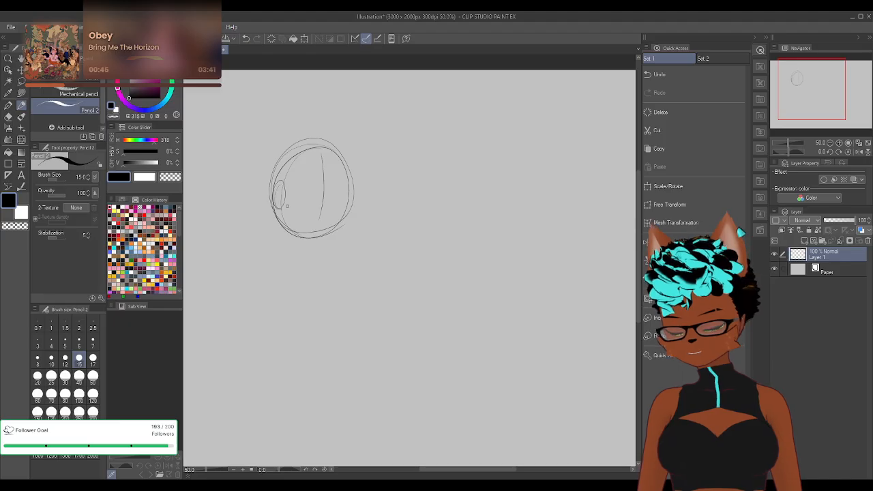
mouse_move(276, 197)
left_mouse_down()
mouse_move(335, 189)
mouse_move(321, 186)
mouse_move(355, 200)
left_mouse_up()
key("ctrl+z")
key("ctrl+z")
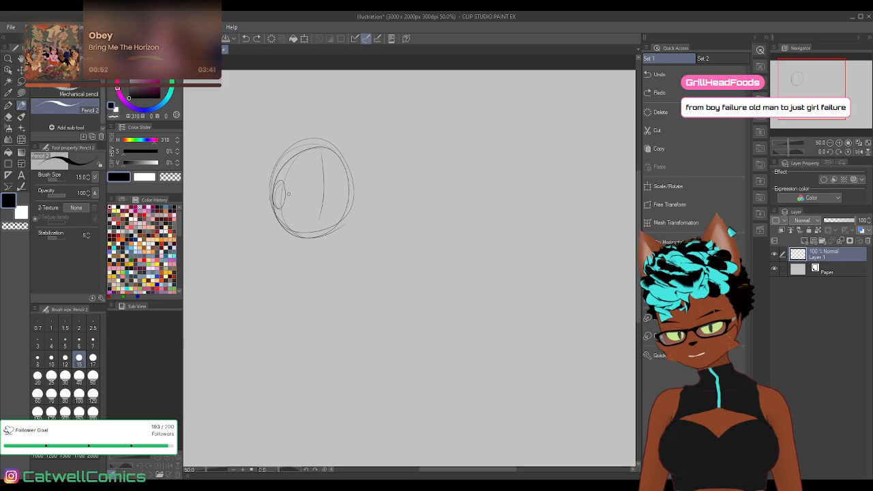
left_click_drag(276, 196, 345, 197)
left_click_drag(274, 195, 350, 199)
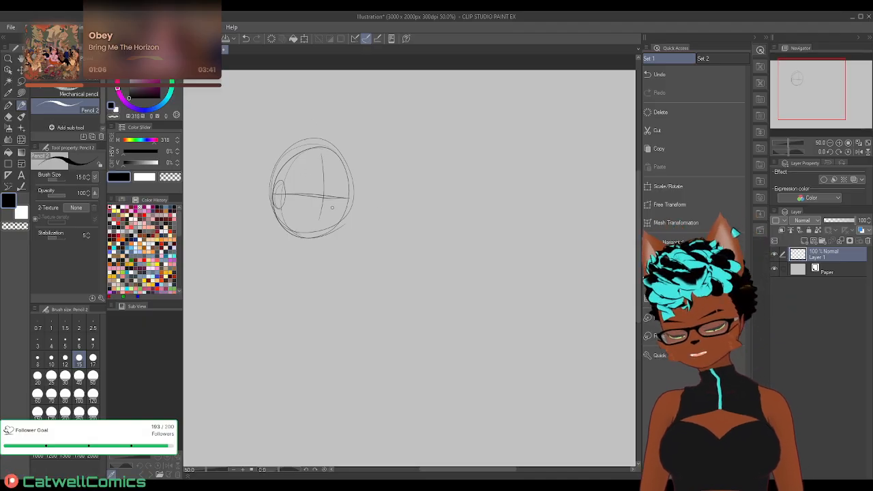
Strengthen the head outline in a mirrored view, restore the view, and erase the ear oval and guidelines inside the head
left_click(858, 152)
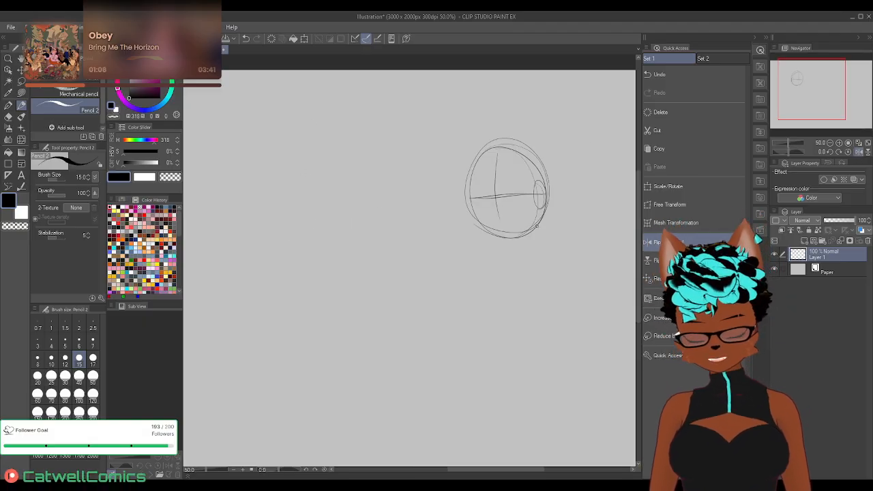
mouse_move(489, 163)
left_mouse_down()
mouse_move(526, 151)
mouse_move(466, 198)
mouse_move(505, 143)
left_mouse_up()
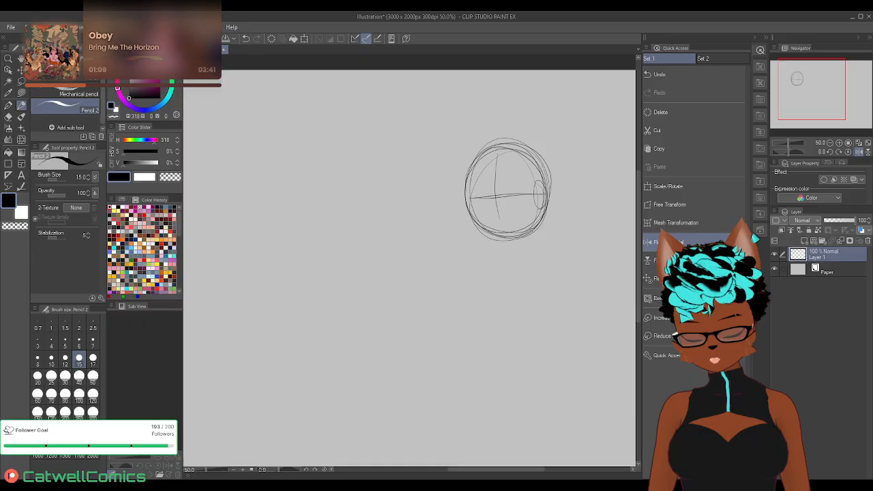
left_click(857, 152)
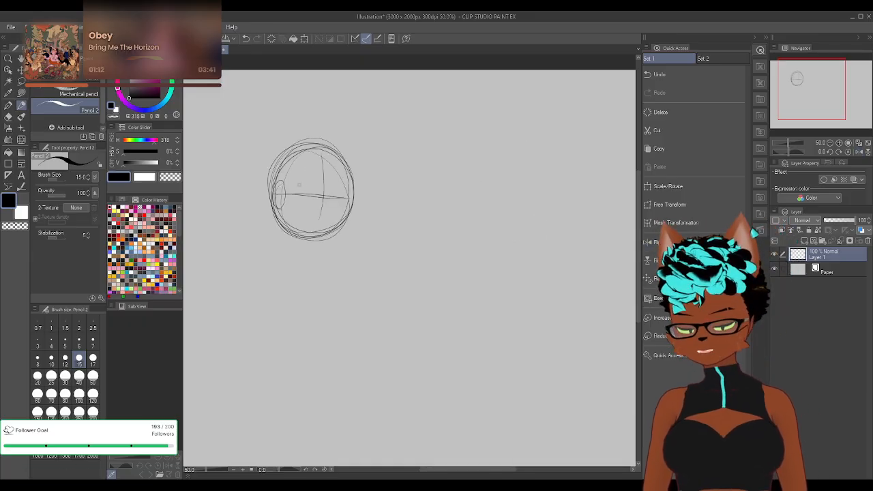
mouse_move(301, 184)
left_mouse_down()
mouse_move(293, 197)
mouse_move(336, 181)
mouse_move(346, 228)
mouse_move(334, 244)
left_mouse_up()
mouse_move(304, 196)
left_mouse_down()
mouse_move(300, 174)
mouse_move(298, 218)
mouse_move(330, 194)
mouse_move(328, 177)
mouse_move(303, 187)
left_mouse_up()
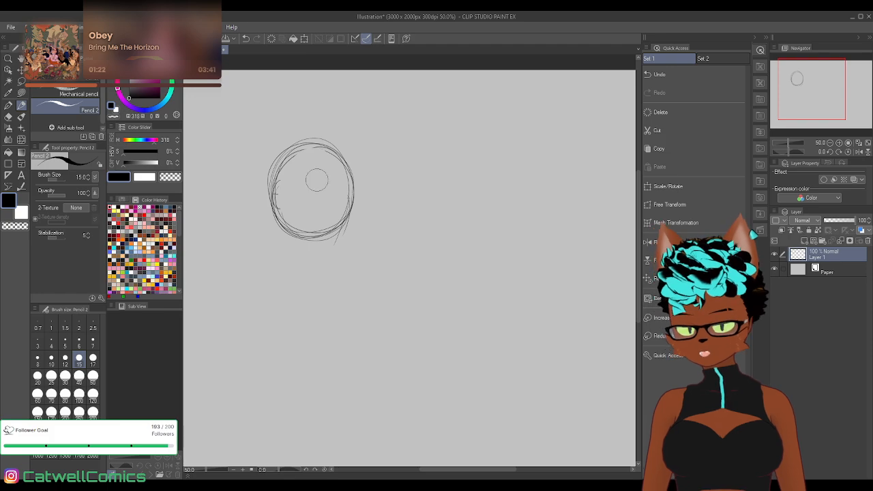
Try a slanted vertical centre line inside the head and a lower chin curve beneath it
left_click_drag(316, 180, 385, 256)
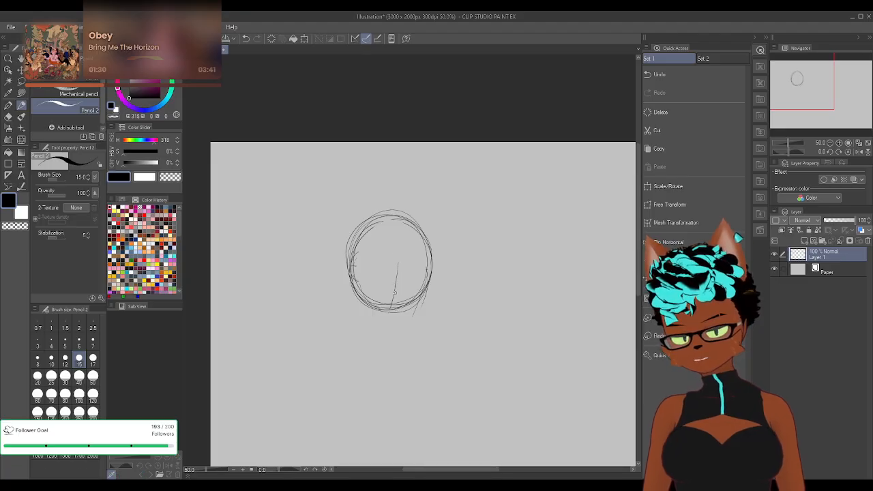
left_click_drag(395, 292, 399, 226)
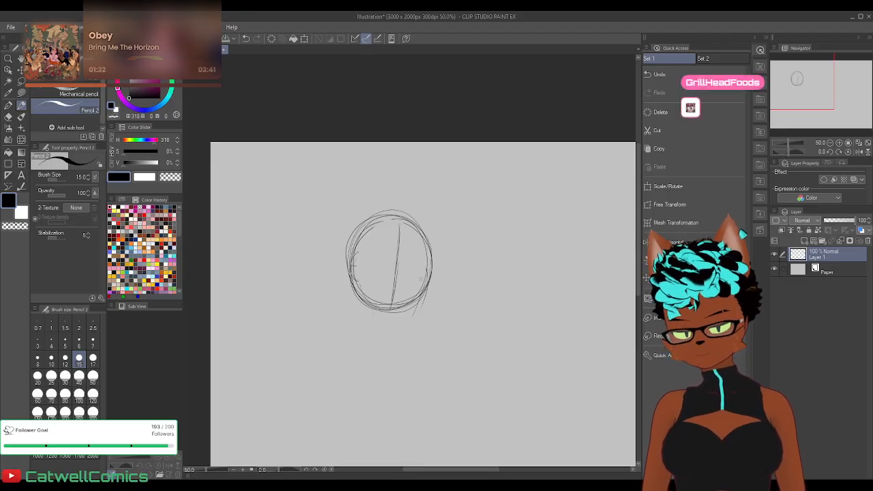
key("ctrl+z")
key("ctrl+z")
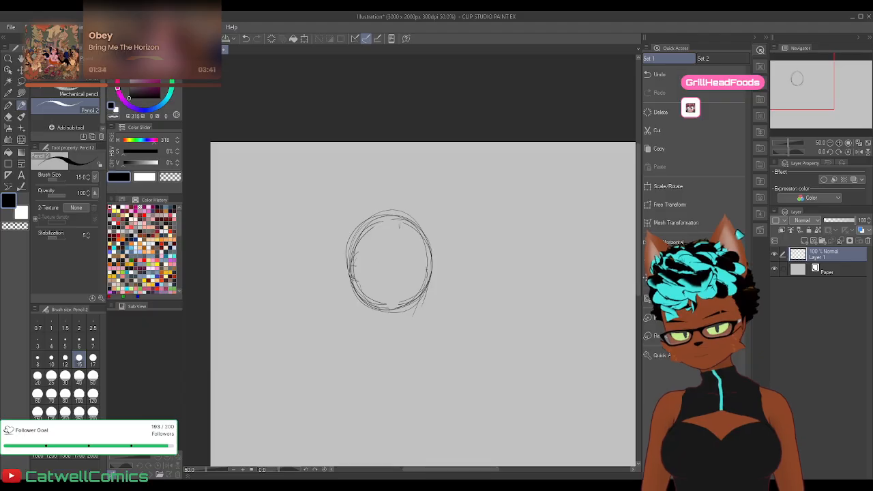
left_click_drag(362, 308, 418, 316)
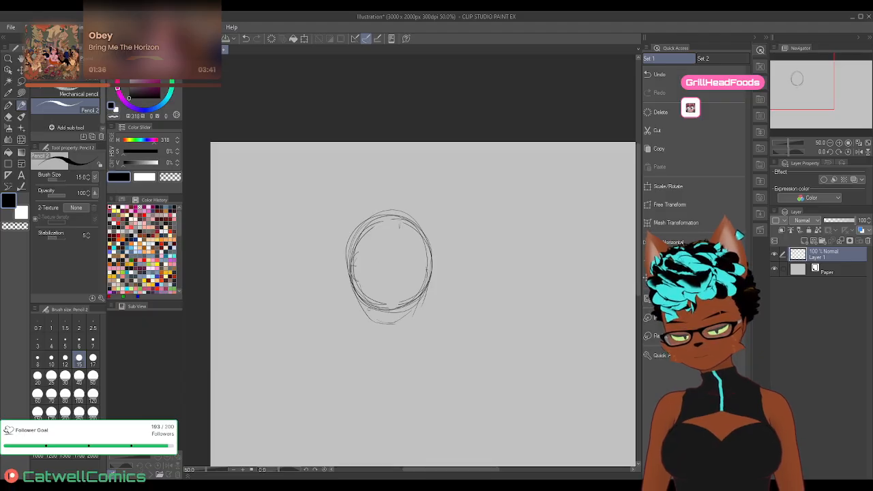
key("ctrl+z")
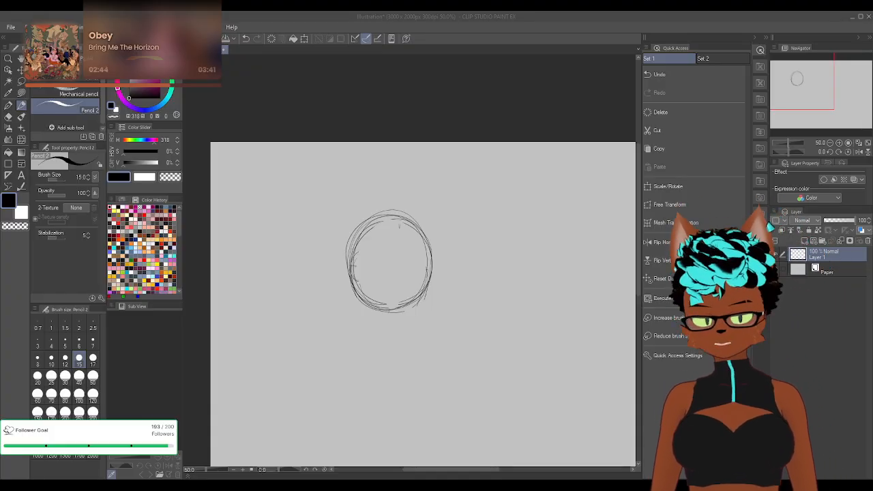
Try crossed vertical and horizontal face guidelines inside the head oval, and erase them
left_click(370, 271)
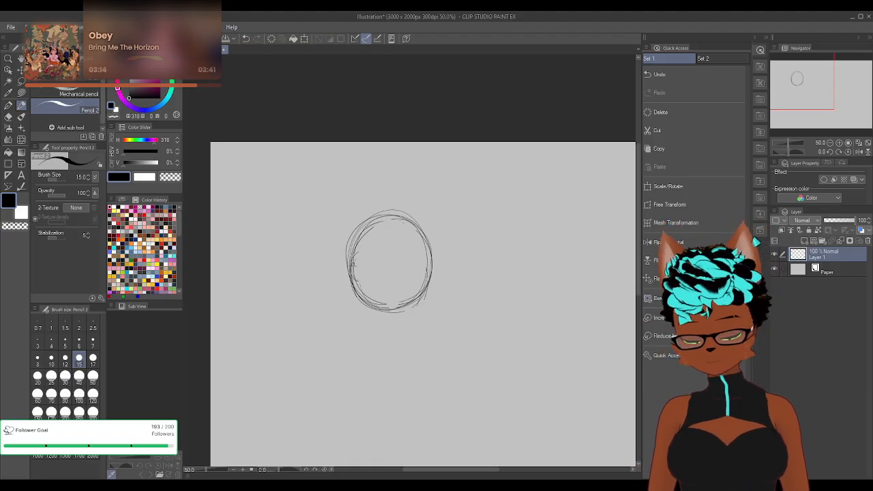
left_click_drag(393, 224, 392, 293)
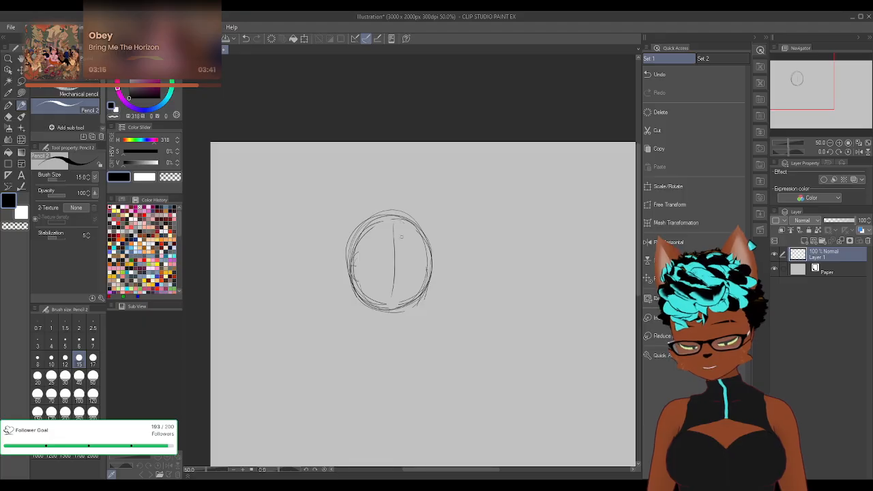
left_click_drag(397, 236, 394, 289)
left_click_drag(351, 264, 430, 266)
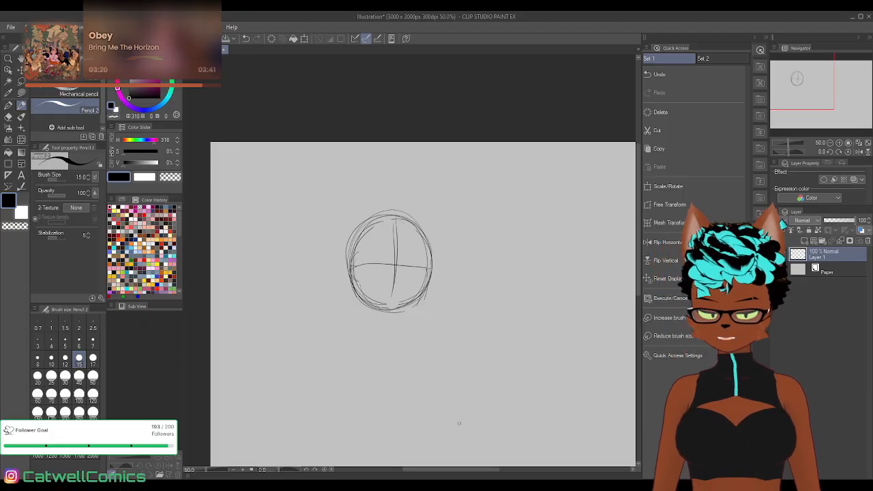
left_click_drag(394, 227, 390, 291)
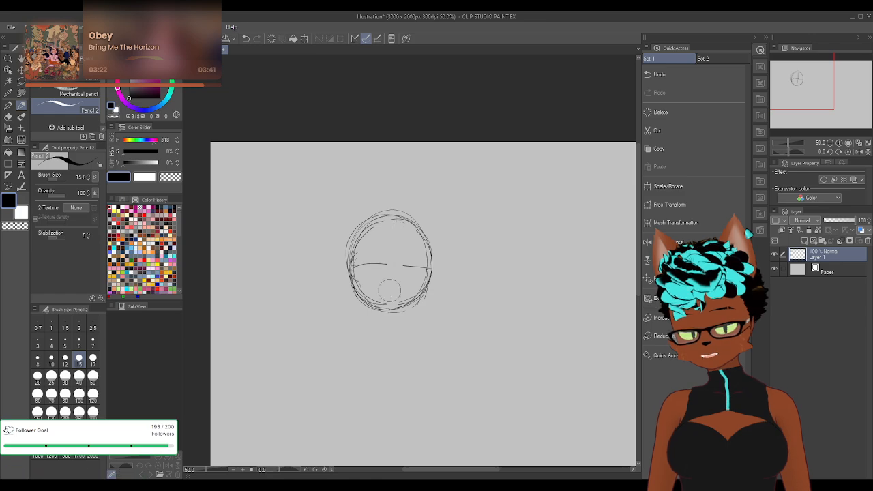
left_click_drag(364, 262, 419, 271)
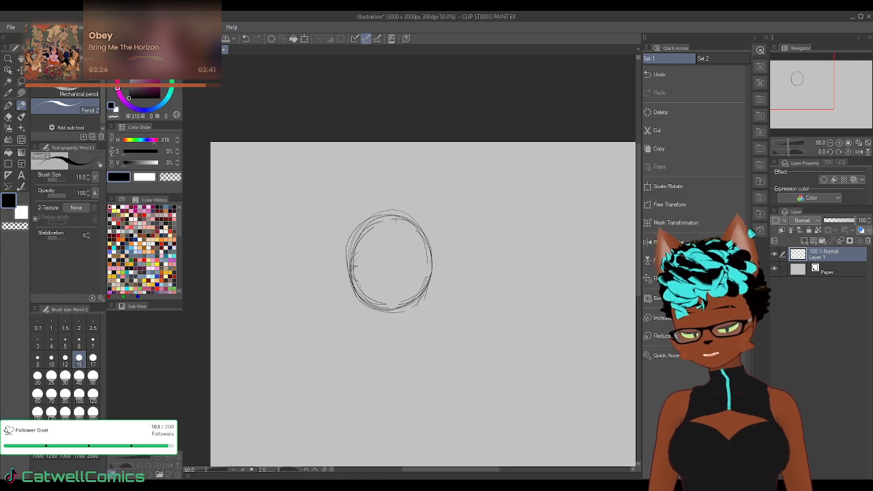
Reshape the jaw into a slightly pointed chin and build up the top of the skull with extra outline strokes
mouse_move(353, 259)
left_mouse_down()
mouse_move(365, 310)
mouse_move(391, 324)
left_mouse_up()
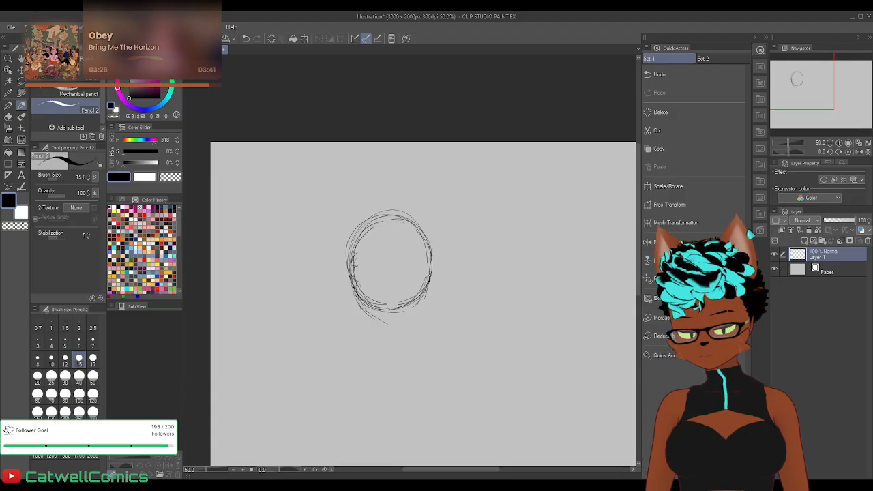
mouse_move(430, 267)
left_mouse_down()
mouse_move(413, 311)
mouse_move(367, 315)
mouse_move(389, 317)
left_mouse_up()
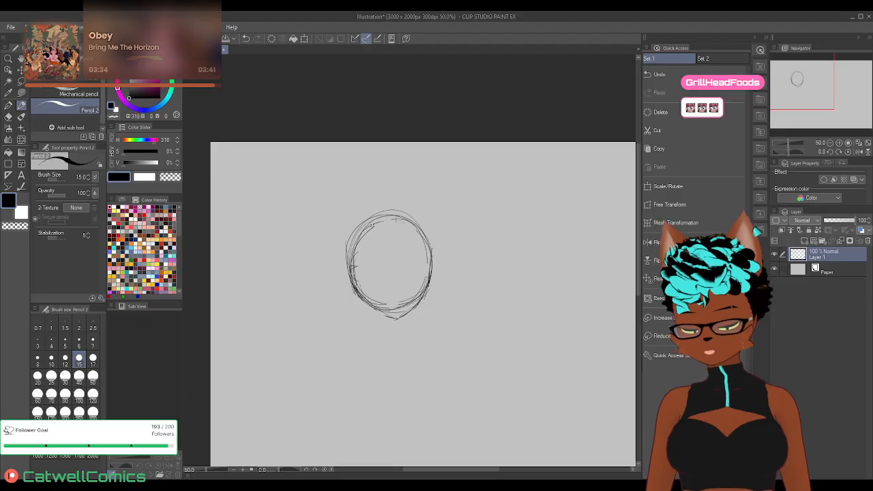
mouse_move(349, 245)
left_mouse_down()
mouse_move(412, 204)
mouse_move(421, 224)
left_mouse_up()
left_click_drag(386, 210, 434, 247)
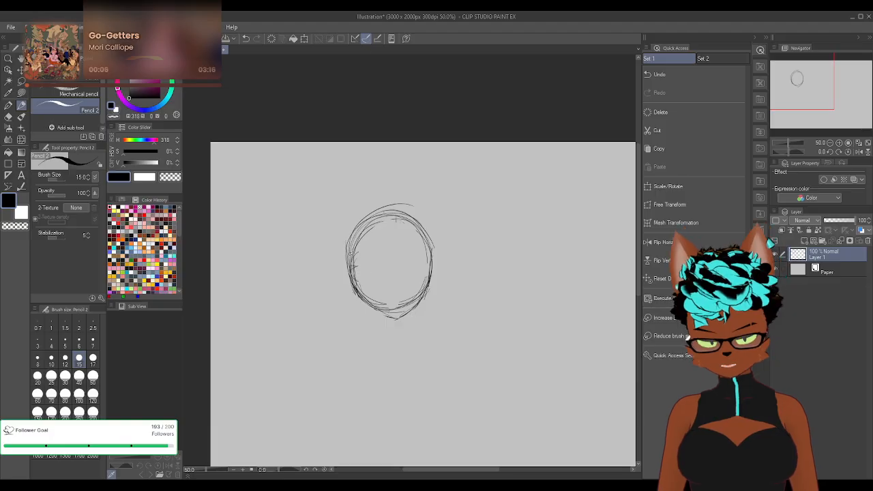
Sketch an ear on the head's left side, and draw the neck with both shoulder lines below the jaw
left_click_drag(347, 256, 351, 285)
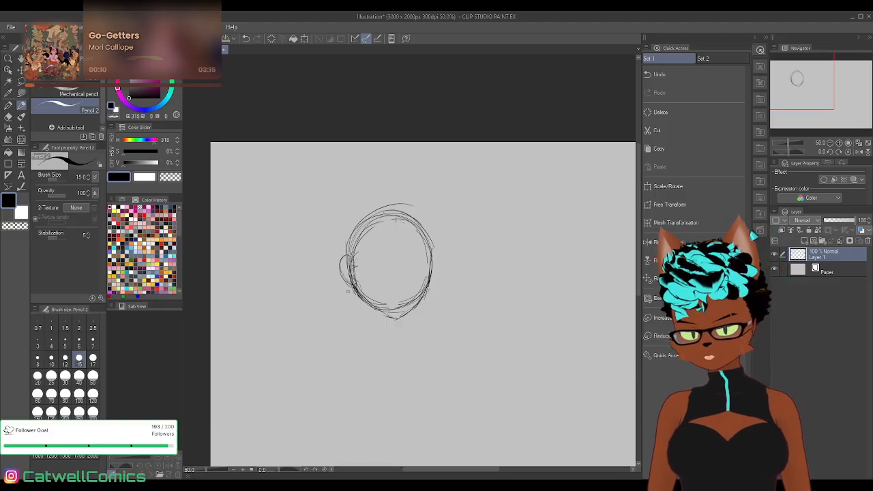
left_click_drag(356, 295, 398, 319)
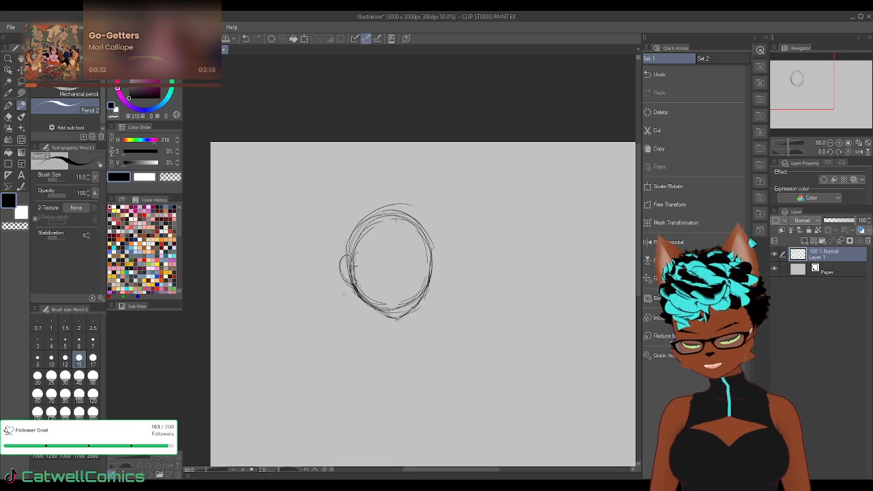
mouse_move(357, 292)
left_mouse_down()
mouse_move(363, 334)
mouse_move(326, 344)
left_mouse_up()
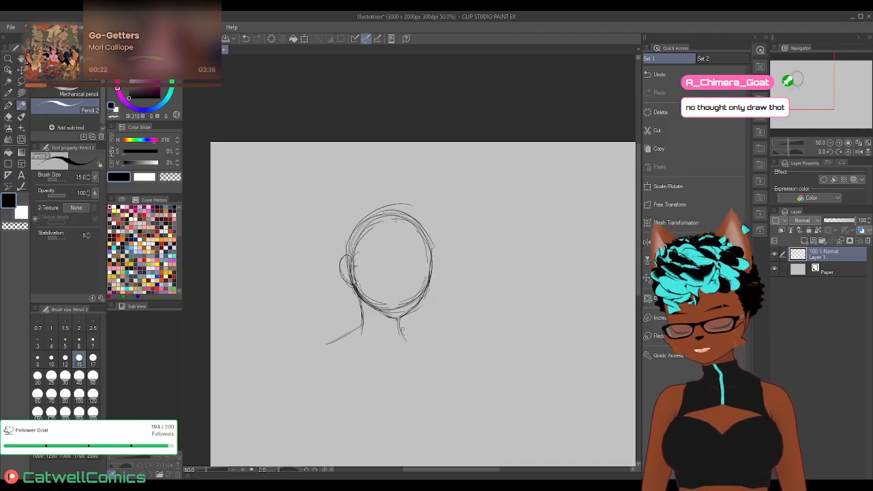
mouse_move(399, 322)
left_mouse_down()
mouse_move(404, 342)
mouse_move(436, 339)
left_mouse_up()
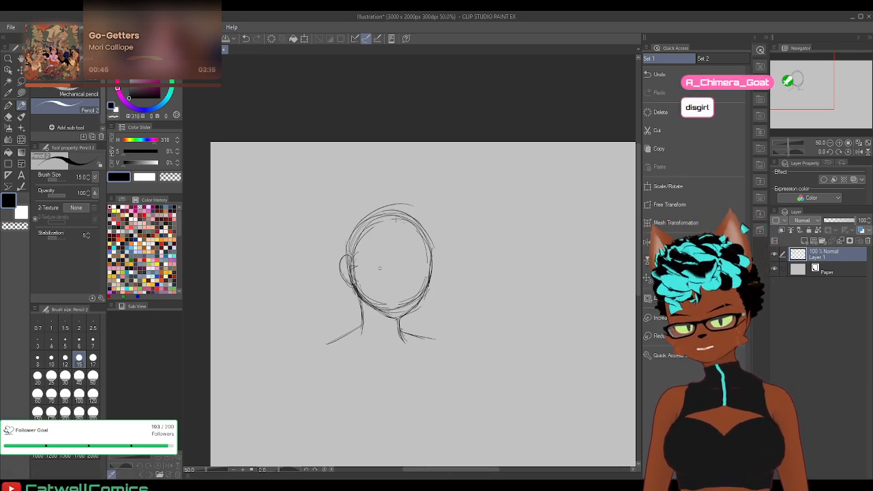
Draw a curved eye line and a vertical centre line across the face, and sharpen the right side of the jaw
left_click_drag(350, 271, 432, 266)
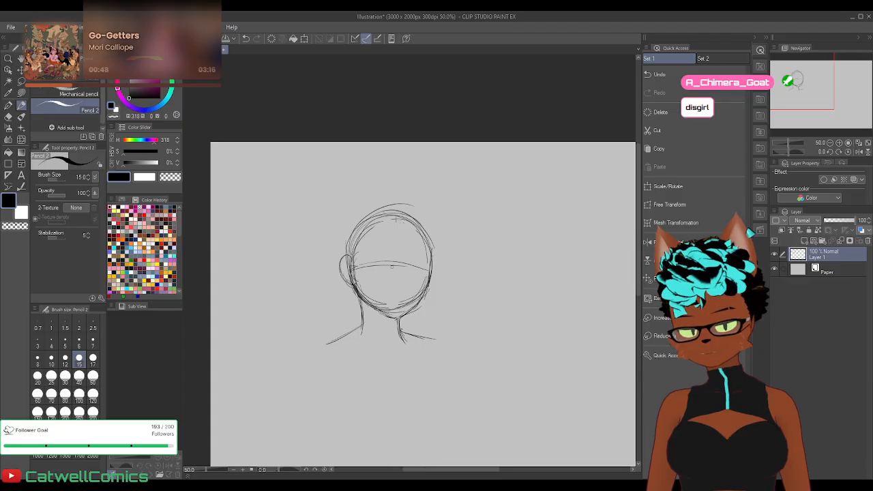
left_click_drag(366, 268, 429, 272)
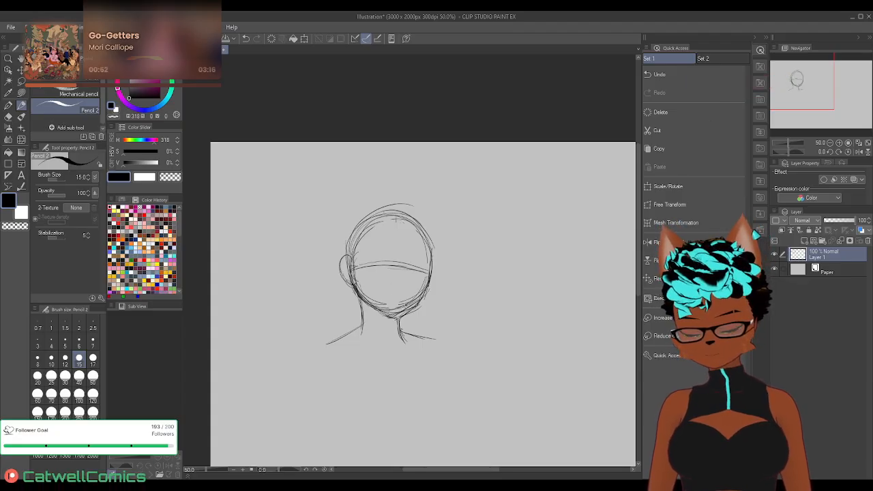
mouse_move(401, 318)
left_mouse_down()
mouse_move(424, 304)
mouse_move(394, 316)
mouse_move(428, 292)
mouse_move(433, 249)
left_mouse_up()
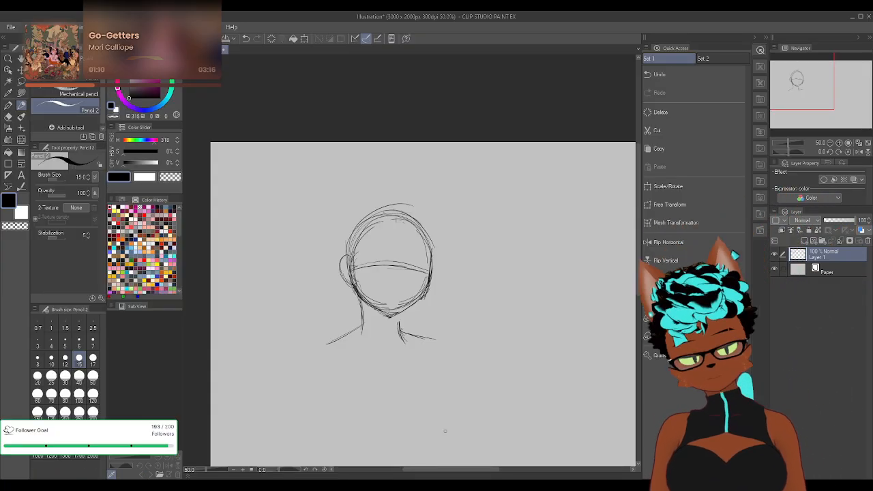
left_click_drag(395, 208, 397, 308)
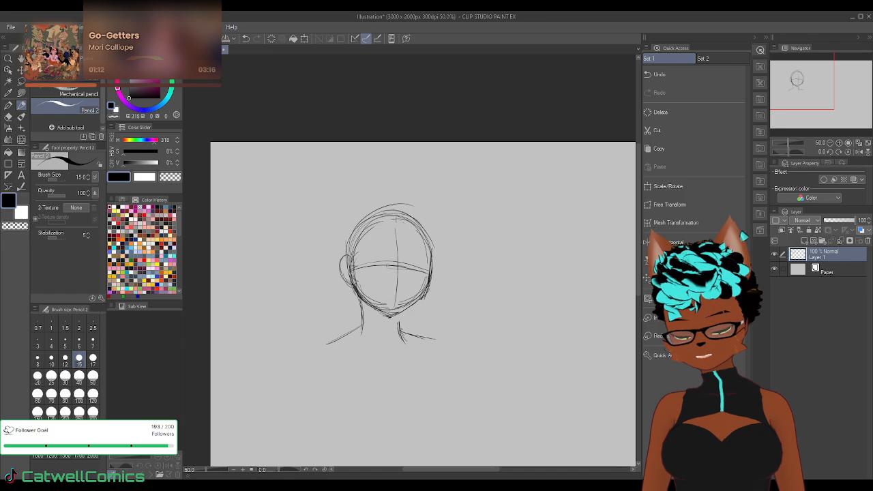
Sketch two circles on the curved eye line, one each side of the centre line, to mark the eyes
left_click_drag(363, 259, 390, 251)
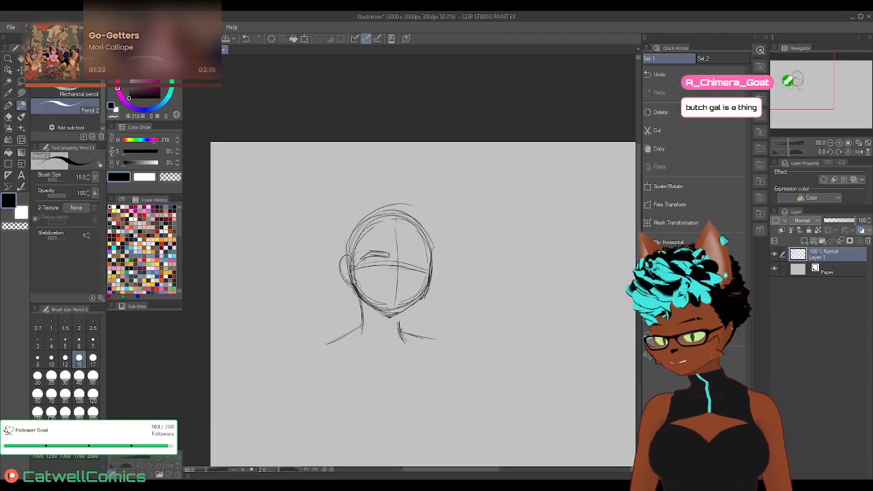
mouse_move(356, 263)
left_mouse_down()
mouse_move(387, 258)
mouse_move(361, 273)
mouse_move(369, 278)
mouse_move(391, 270)
mouse_move(388, 253)
mouse_move(368, 282)
mouse_move(374, 266)
mouse_move(370, 276)
mouse_move(423, 260)
left_mouse_up()
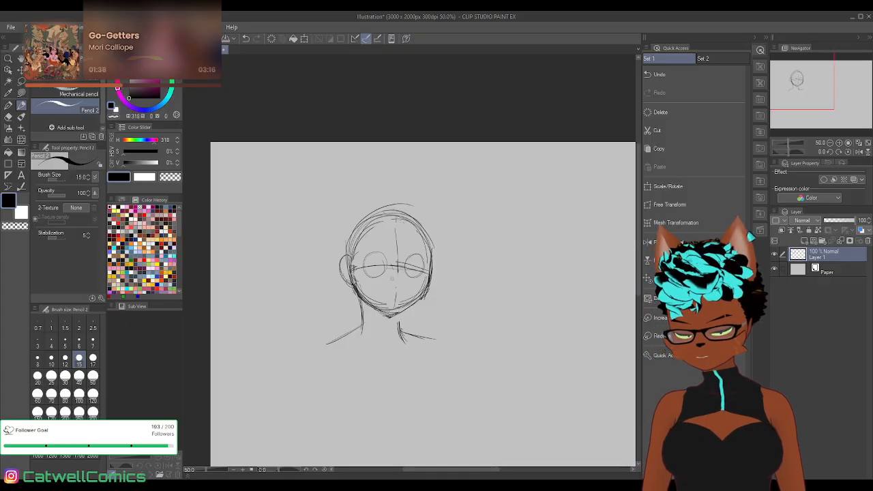
Colour the sketch layer blue, lower its opacity to 41%, and add a new raster layer above it
left_click(862, 231)
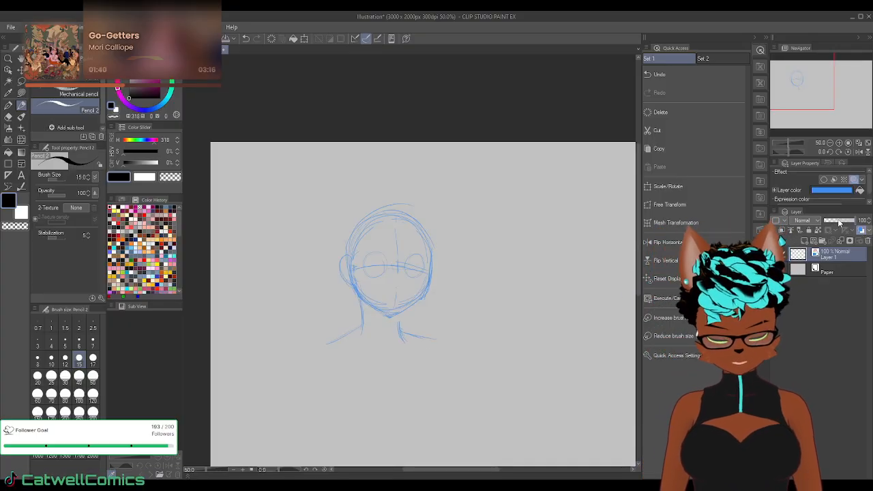
left_click_drag(845, 220, 837, 221)
left_click(805, 240)
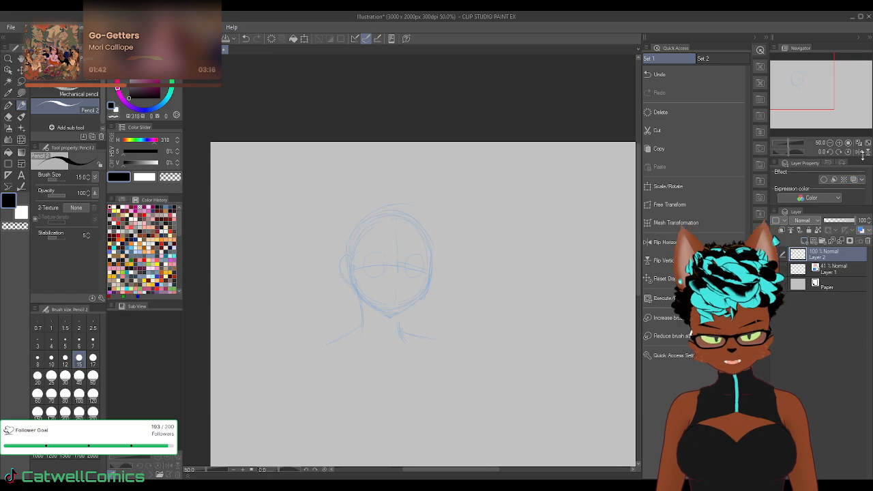
left_click(859, 152)
left_click(860, 152)
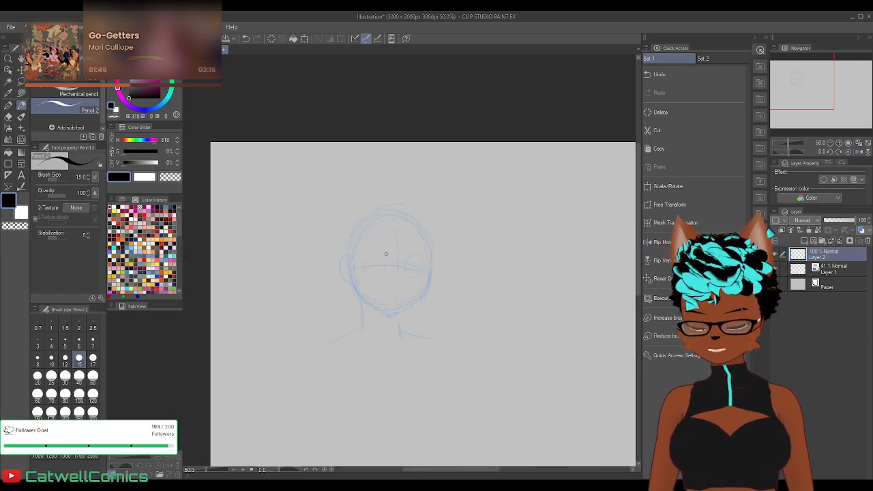
Try a thick outlined eyebrow above the eye circle on the ear side, and remove it
scroll(386, 254, "up", 1)
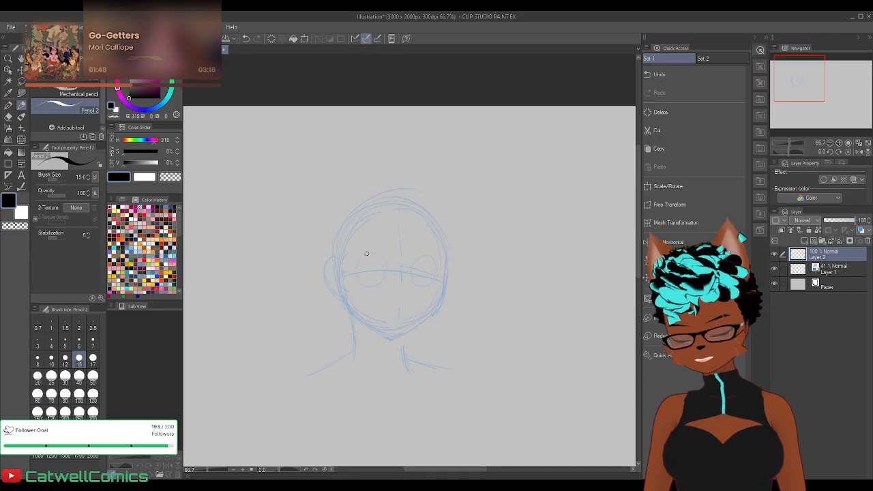
left_click_drag(352, 261, 387, 260)
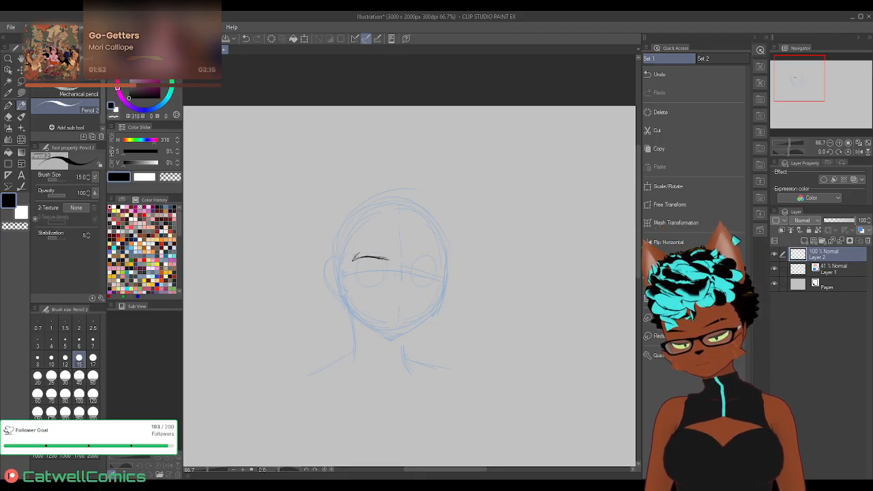
left_click_drag(388, 253, 391, 254)
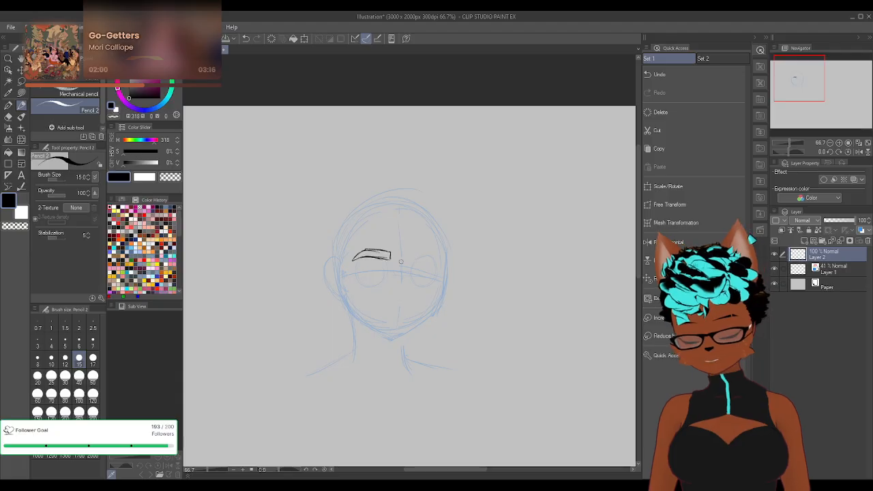
left_click_drag(352, 255, 389, 254)
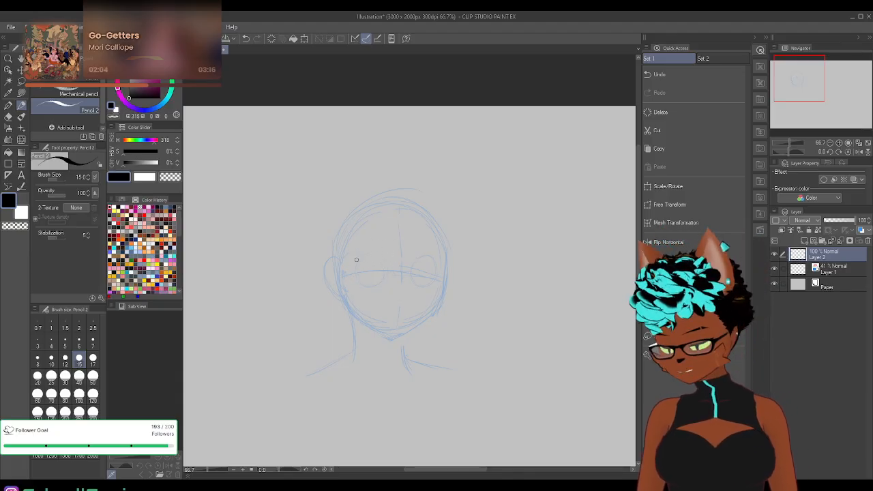
Draw the upper lash line of the eye beside the ear, and reshape it into a flatter lid while mirroring the view
left_click_drag(355, 267, 385, 266)
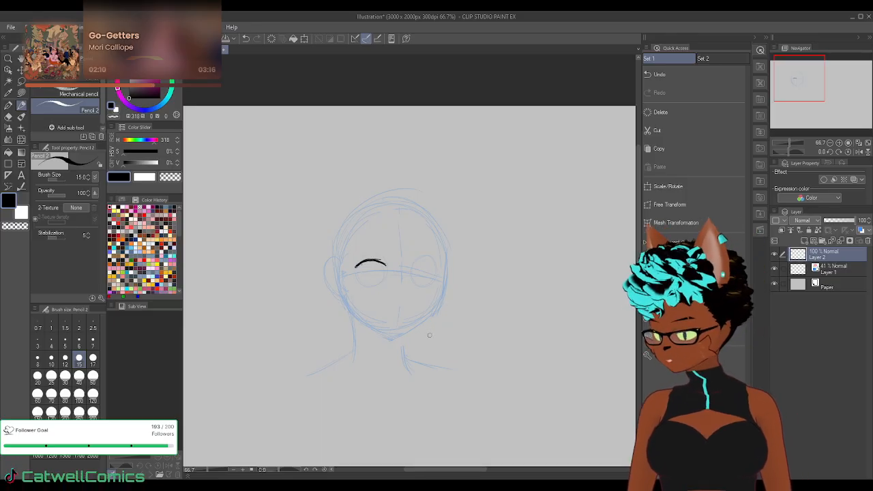
left_click(858, 153)
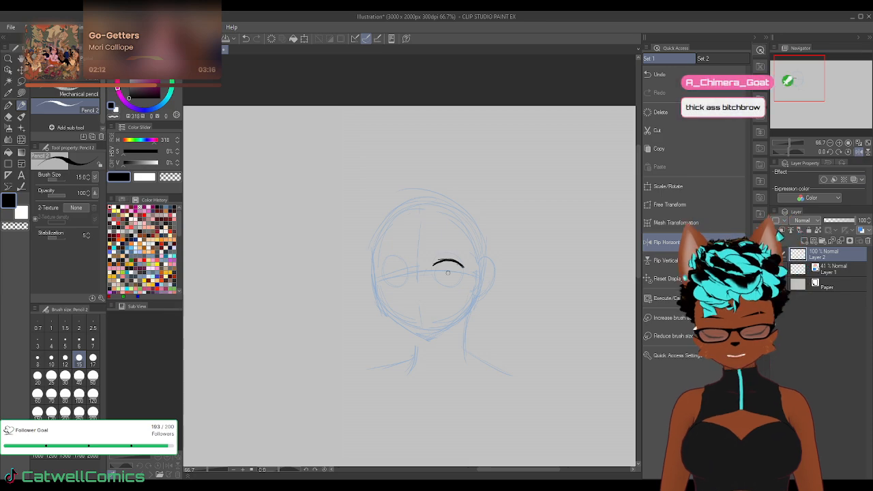
mouse_move(432, 262)
left_mouse_down()
mouse_move(463, 266)
mouse_move(431, 265)
left_mouse_up()
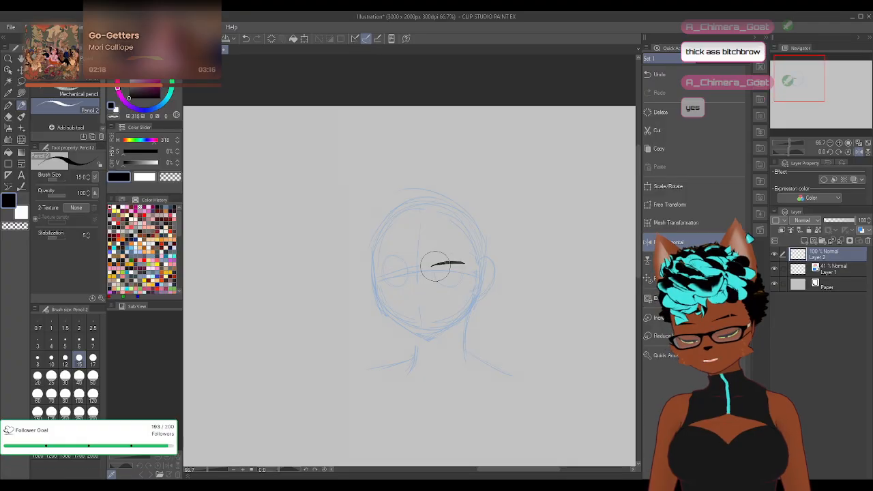
left_click(435, 266)
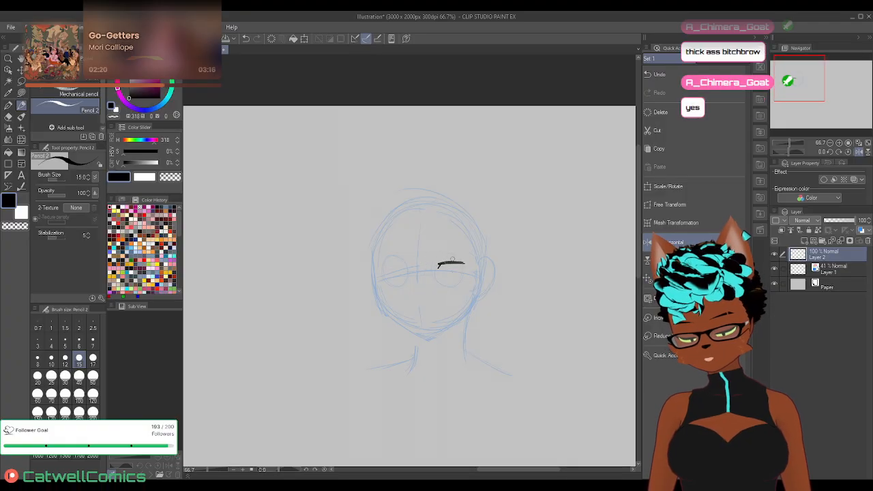
Add the lower lid and refine the outer corner of the eye beside the ear, and restore the unmirrored view
left_click_drag(440, 273, 472, 264)
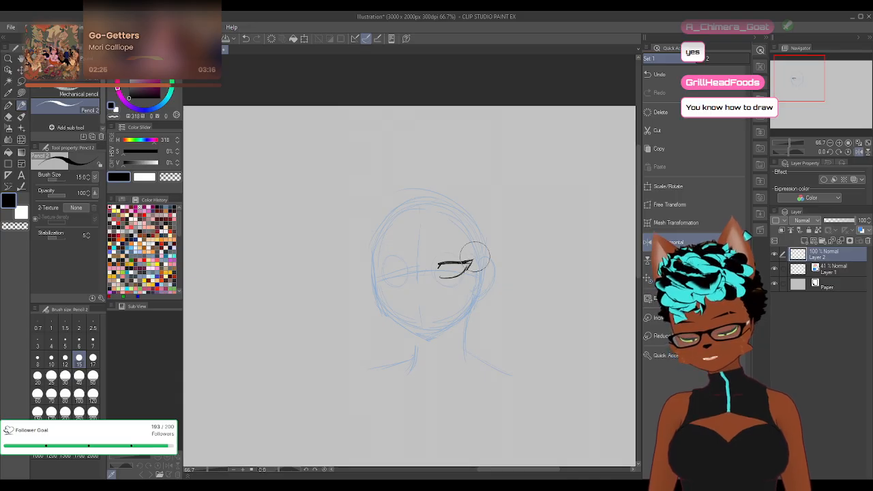
mouse_move(475, 257)
left_mouse_down()
mouse_move(466, 250)
mouse_move(464, 274)
left_mouse_up()
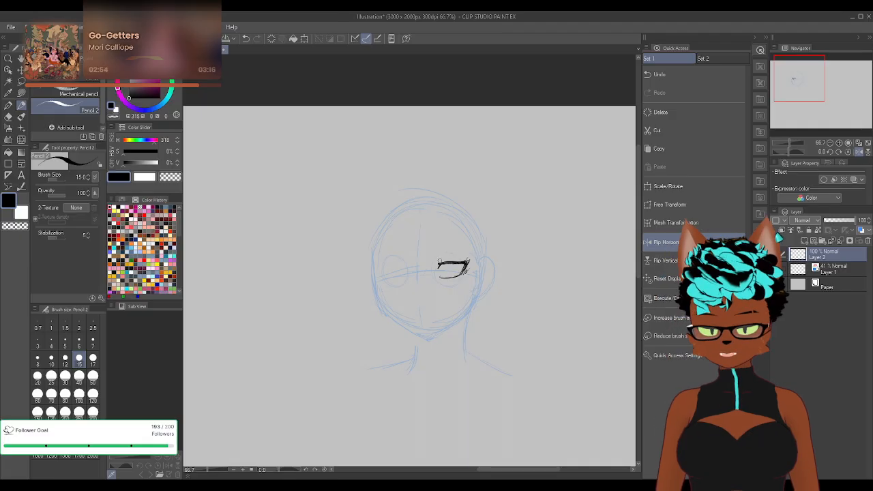
left_click(859, 152)
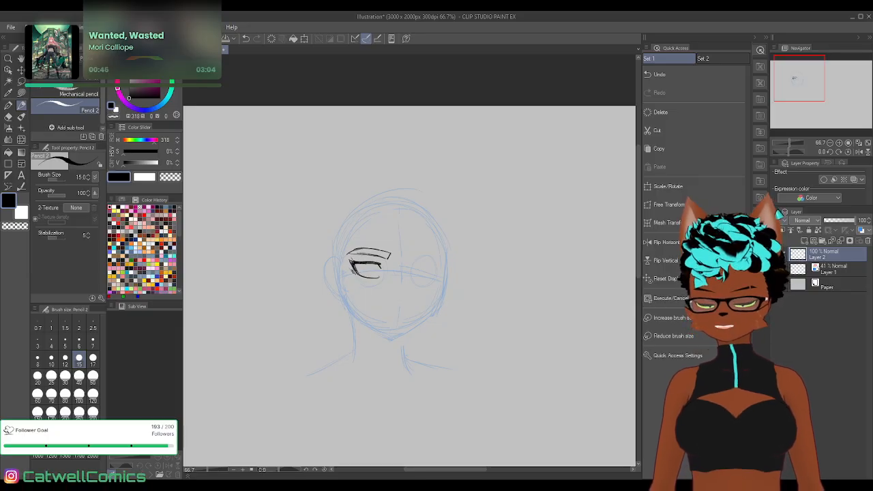
Try a short upper lid stroke for the second eye, and check its placement in mirrored view
left_click_drag(417, 257, 413, 258)
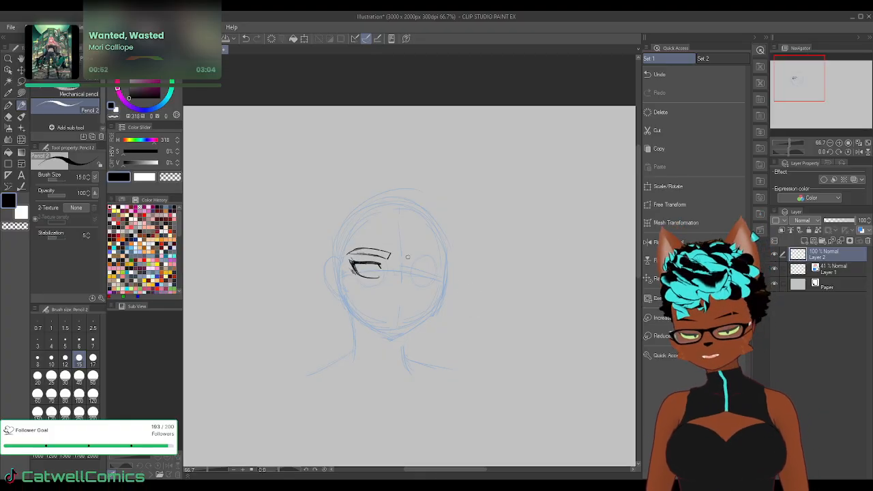
left_click_drag(409, 268, 427, 268)
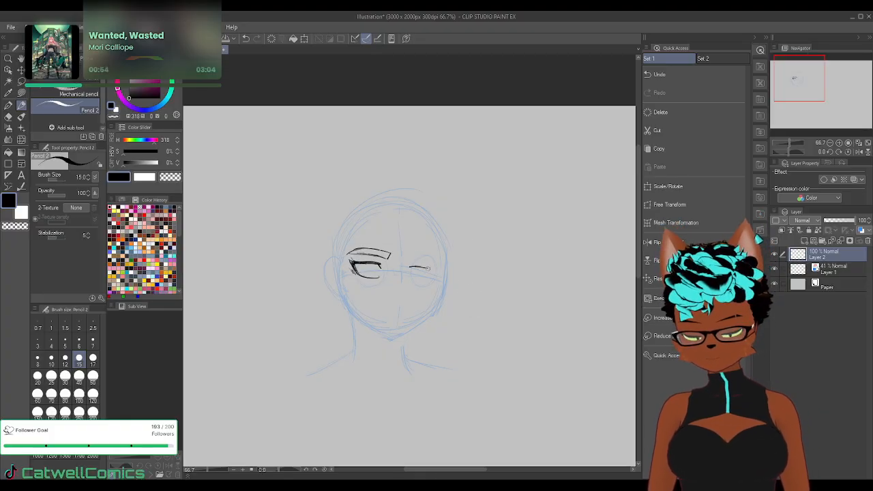
left_click(859, 153)
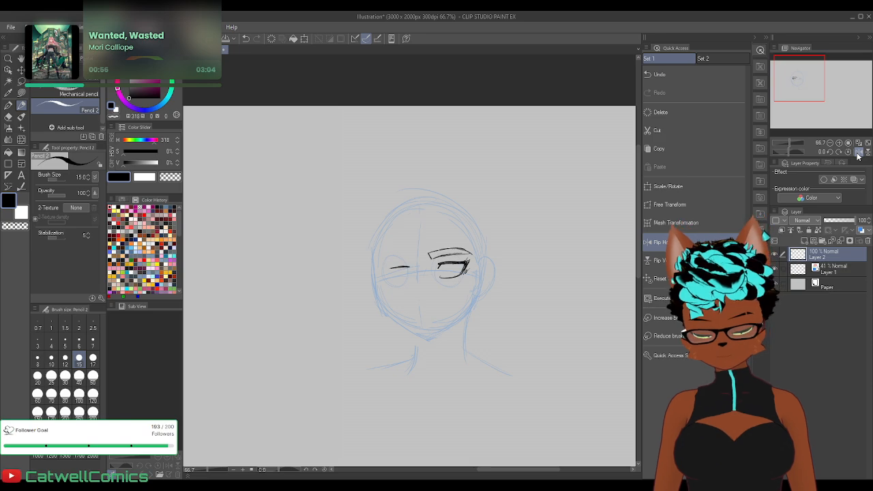
left_click(858, 151)
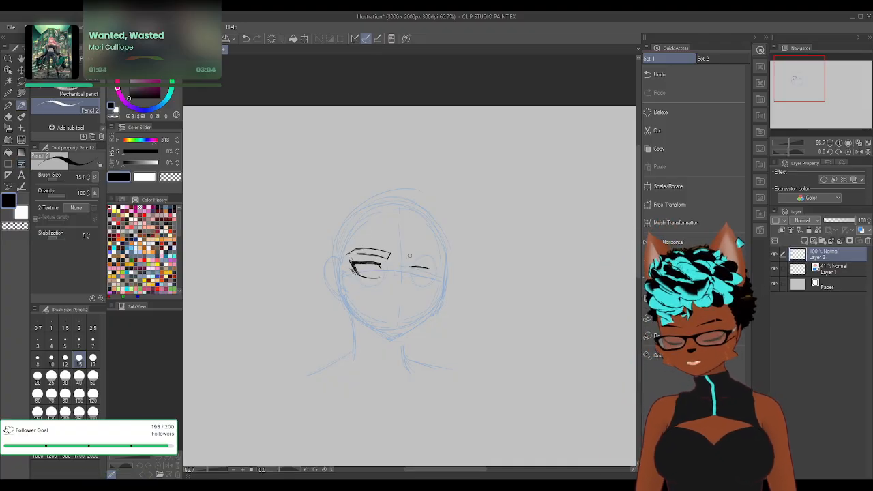
Hide the blue sketch layer and erase the second eye's lid stroke
left_click(774, 269)
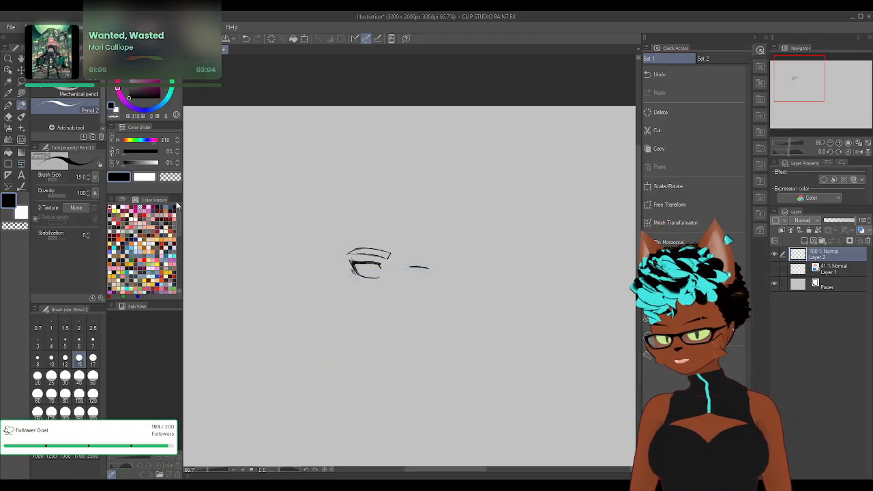
left_click_drag(404, 264, 439, 267)
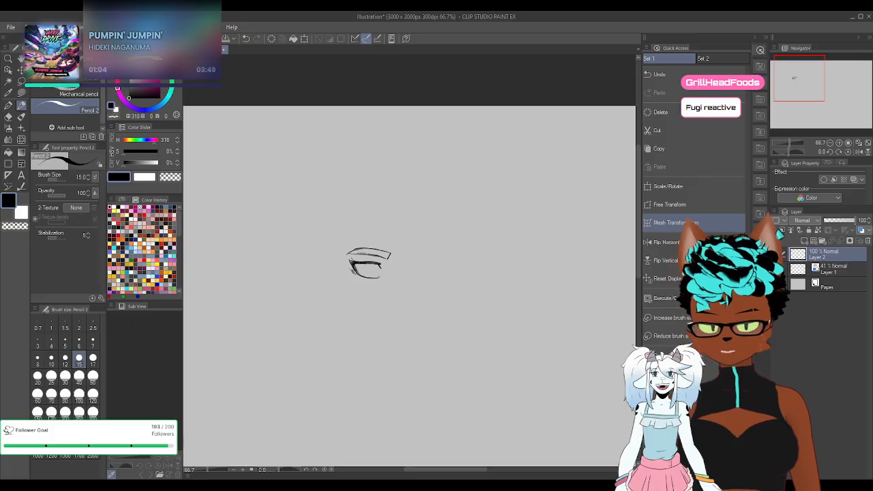
Lasso the finished eye with its eyebrow and paste a copy onto a new layer
left_click(21, 81)
mouse_move(384, 228)
left_mouse_down()
mouse_move(354, 233)
mouse_move(382, 228)
left_mouse_up()
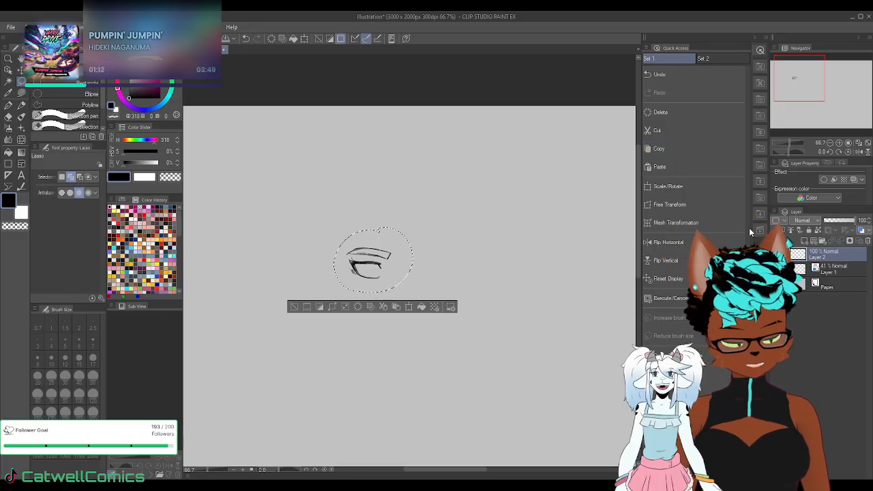
left_click(688, 166)
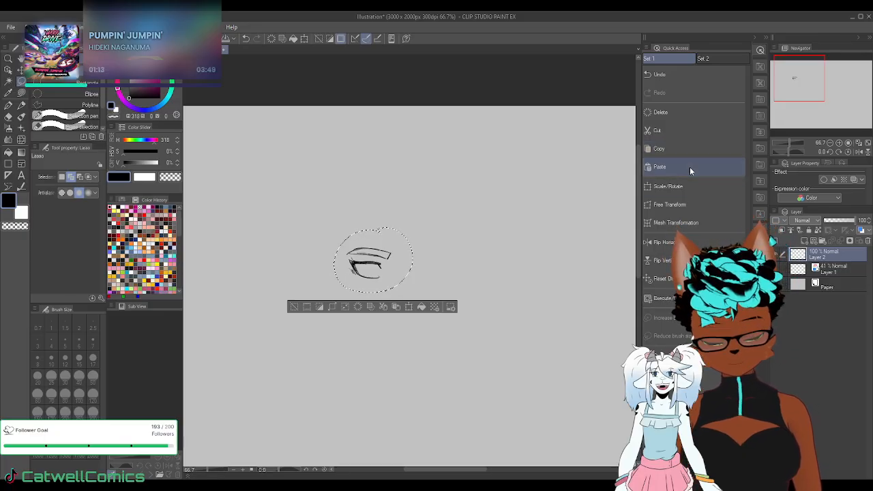
Mirror the copied eye and eyebrow horizontally, and place them level on the other side of the face
left_click(658, 184)
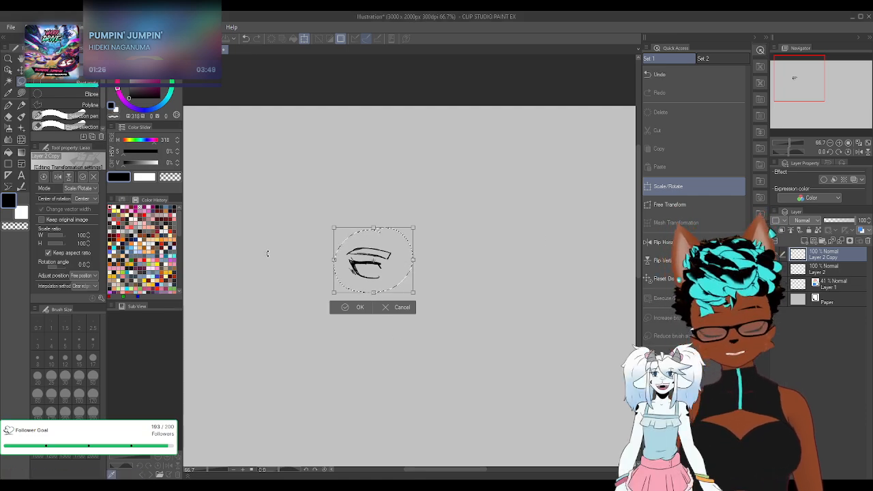
left_click(58, 176)
left_click_drag(389, 258, 428, 266)
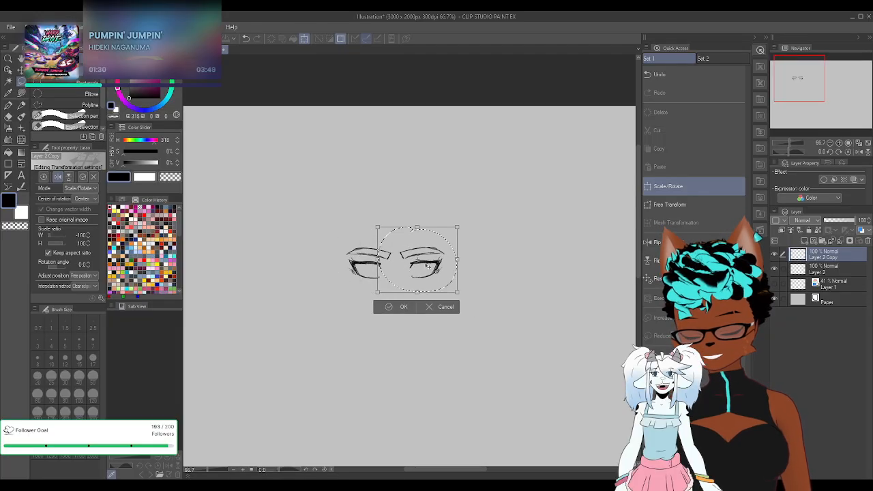
left_click(400, 306)
left_click(338, 301)
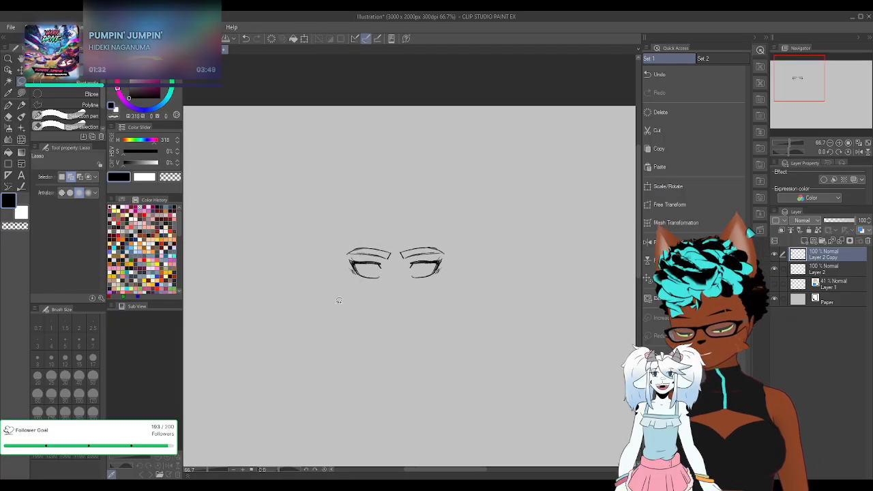
Place a vertical symmetrical ruler midway between the eyes, and merge the copied layer down into Layer 2
left_click(9, 176)
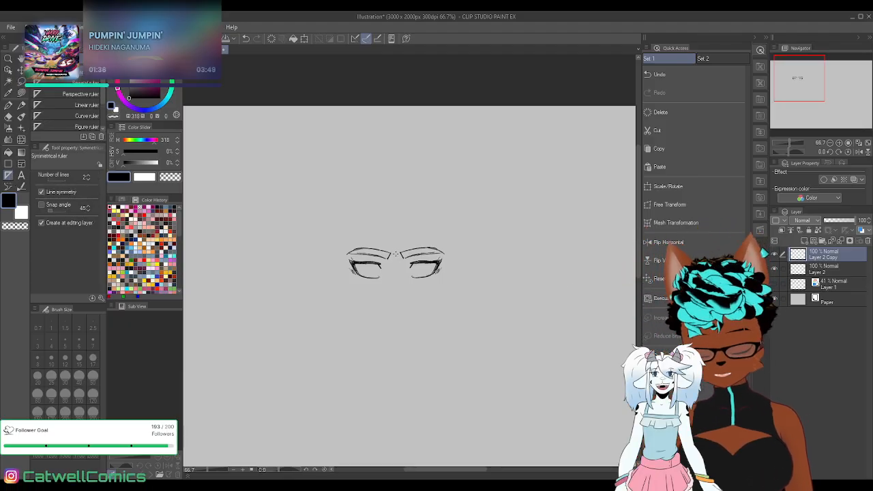
left_click_drag(395, 253, 396, 327)
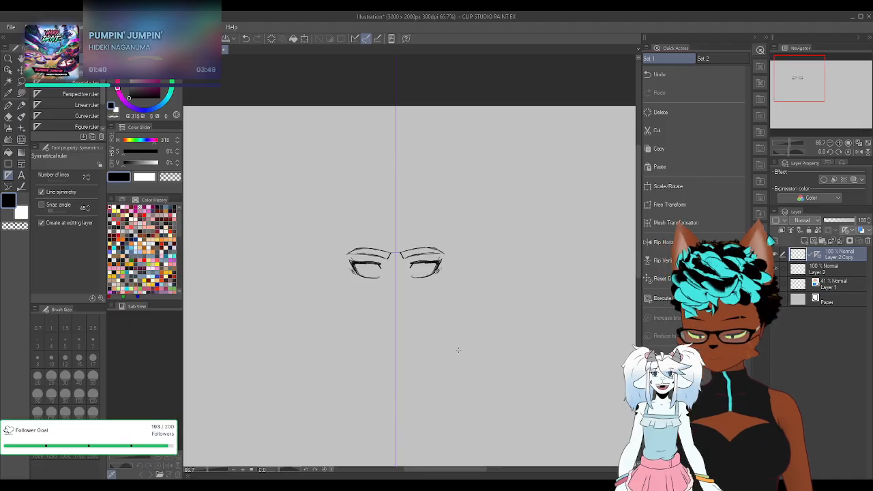
key("p")
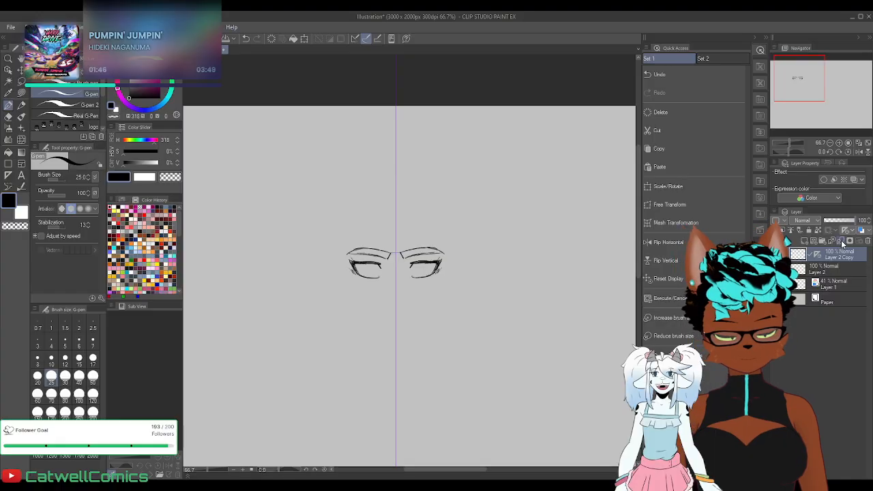
left_click(839, 244)
key("p")
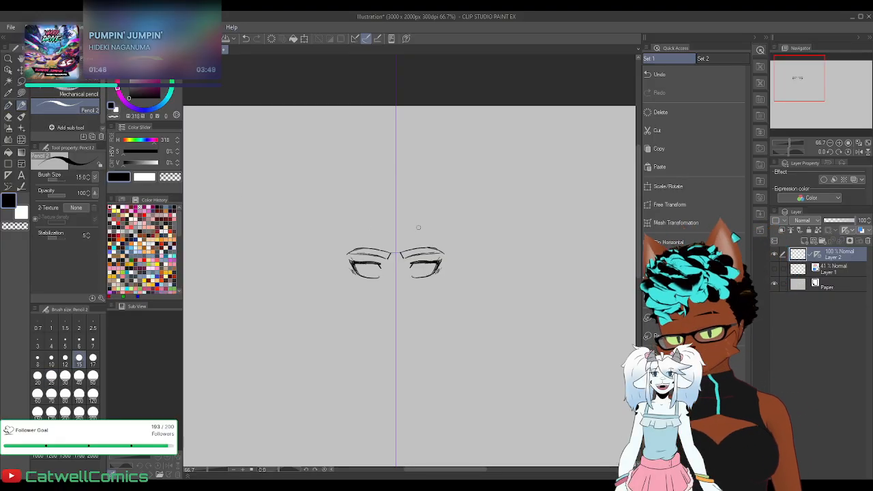
Lasso the mirrored eye and eyebrow, move them slightly outward to widen the gap between the eyes, and return to the pencil
key("k")
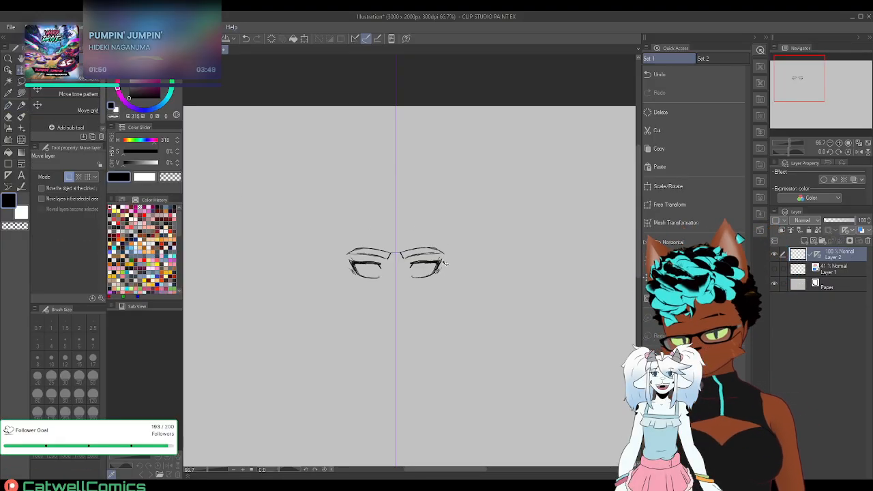
mouse_move(381, 224)
left_mouse_down()
mouse_move(461, 273)
mouse_move(412, 236)
left_mouse_up()
key("m")
left_click(321, 308)
left_click(366, 38)
key("ctrl+t")
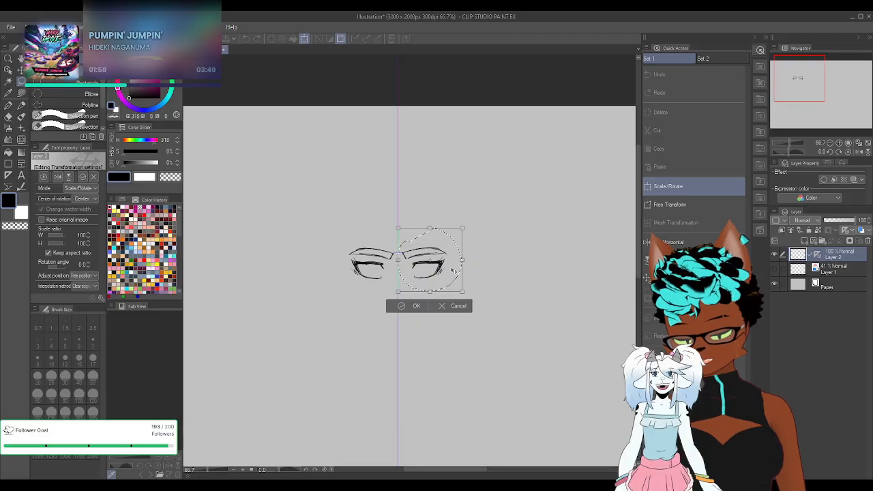
mouse_move(453, 270)
left_mouse_down()
mouse_move(464, 271)
mouse_move(455, 271)
left_mouse_up()
left_click(424, 305)
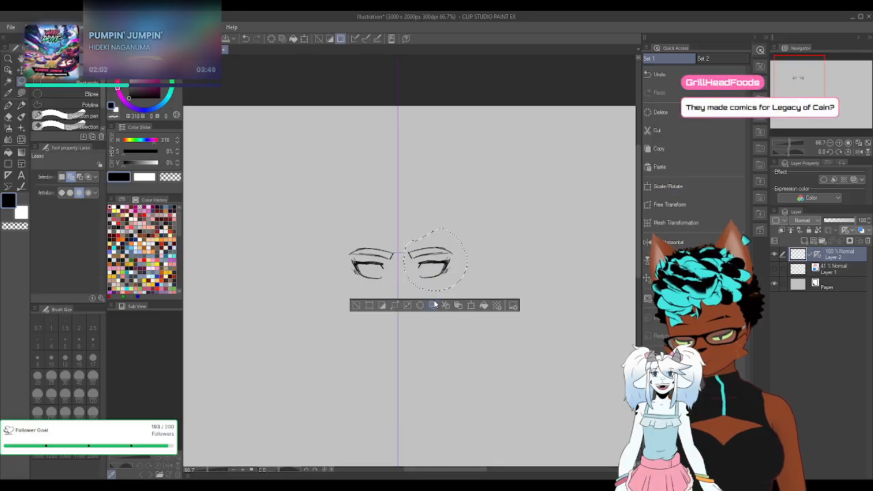
left_click(356, 306)
left_click(22, 107)
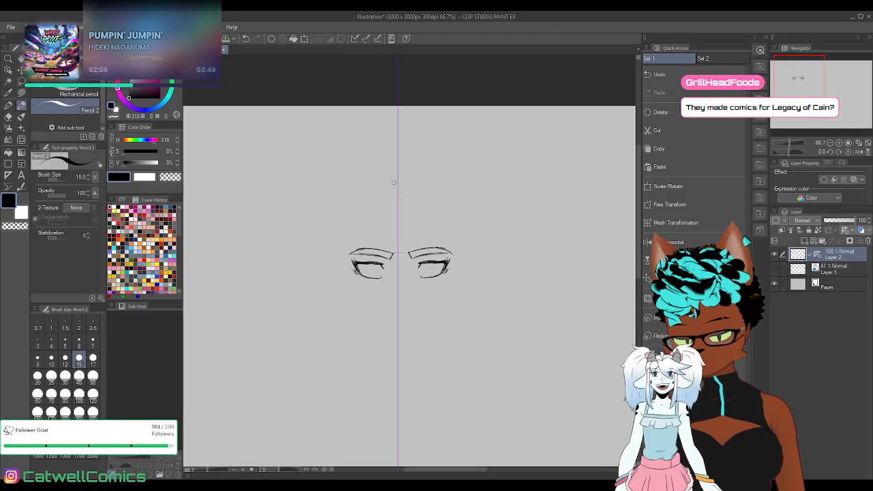
Undo the last change, shift the symmetrical ruler slightly so it sits midway between the eyes, and return to the pencil
key("ctrl+z")
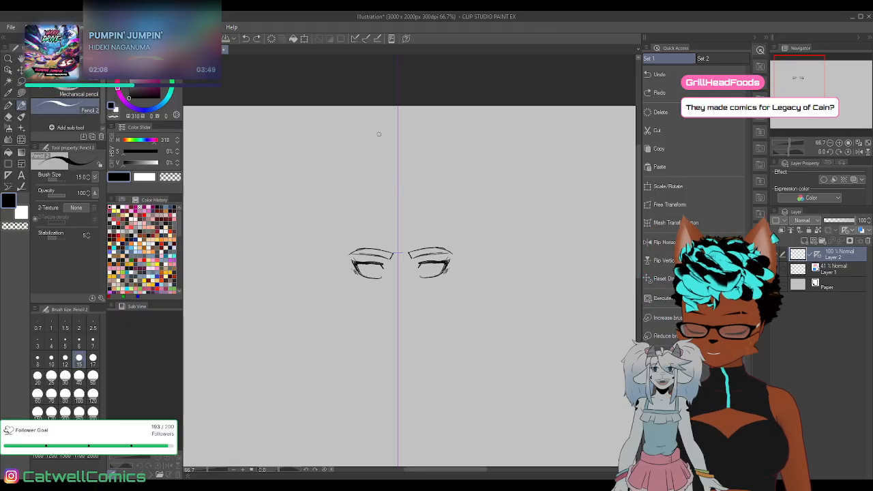
left_click(9, 71)
left_click_drag(398, 162, 400, 165)
key("p")
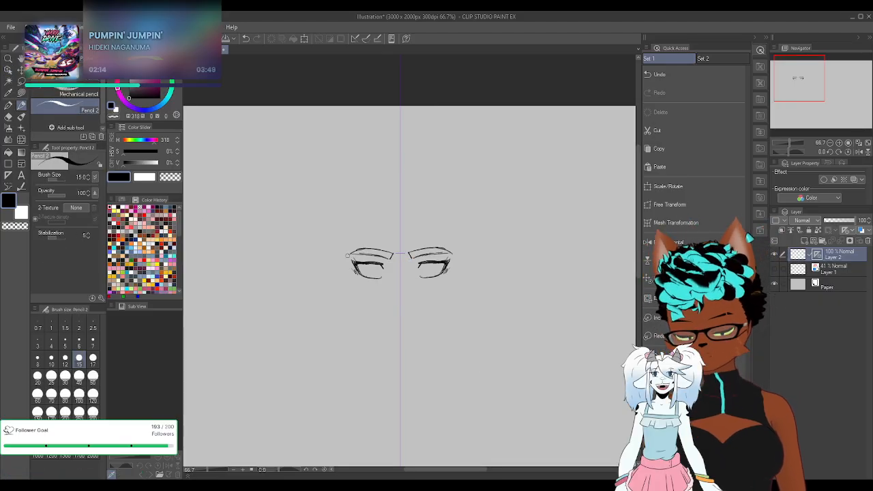
Draw mirrored cheek and jaw lines down to a pointed chin, and rework the lower lids of both eyes without iris circles
left_click_drag(343, 249, 346, 293)
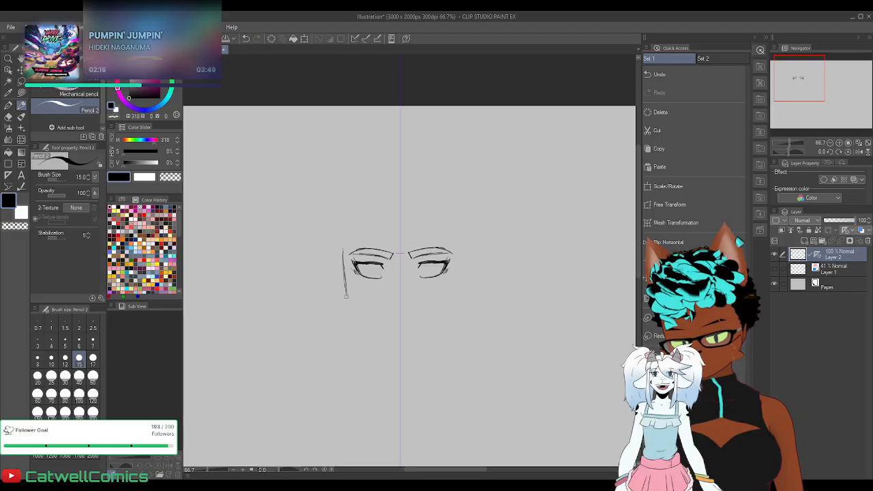
mouse_move(343, 249)
left_mouse_down()
mouse_move(362, 323)
mouse_move(401, 353)
left_mouse_up()
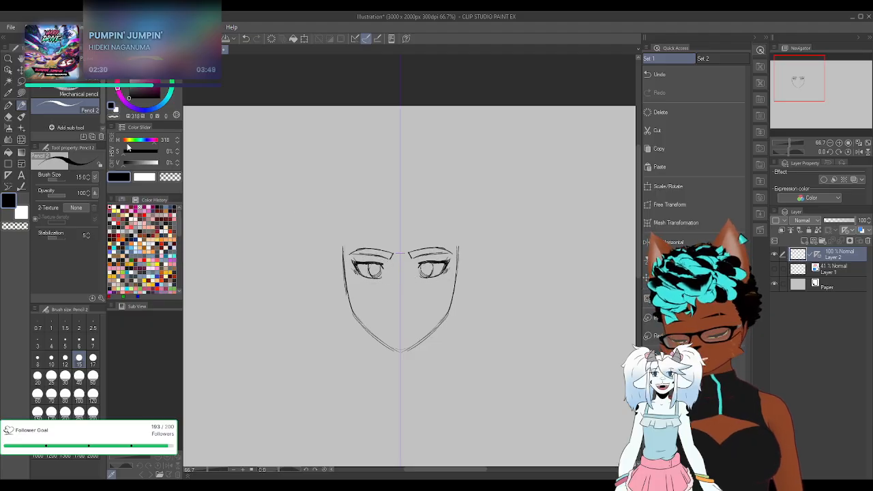
key("e")
left_click(65, 94)
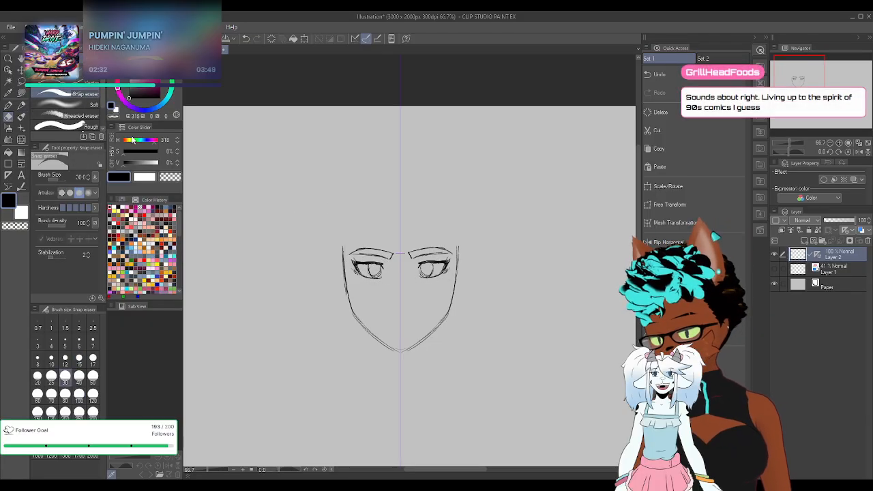
left_click(22, 107)
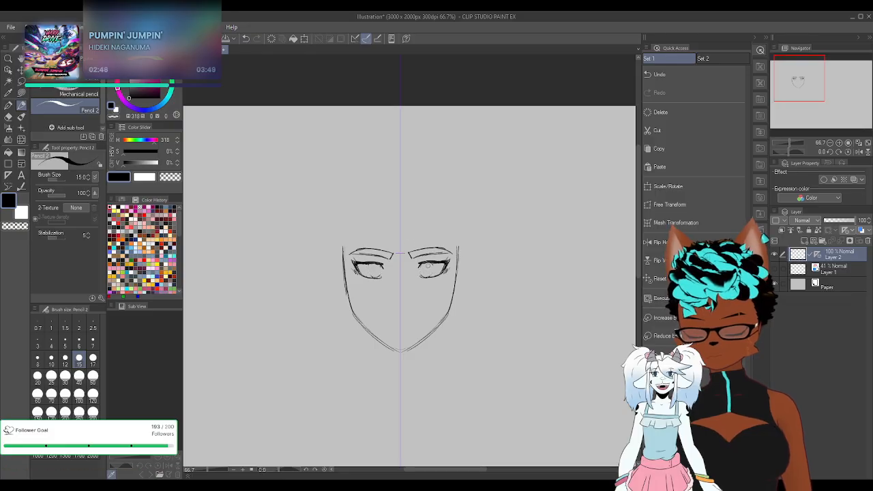
left_click_drag(423, 274, 441, 271)
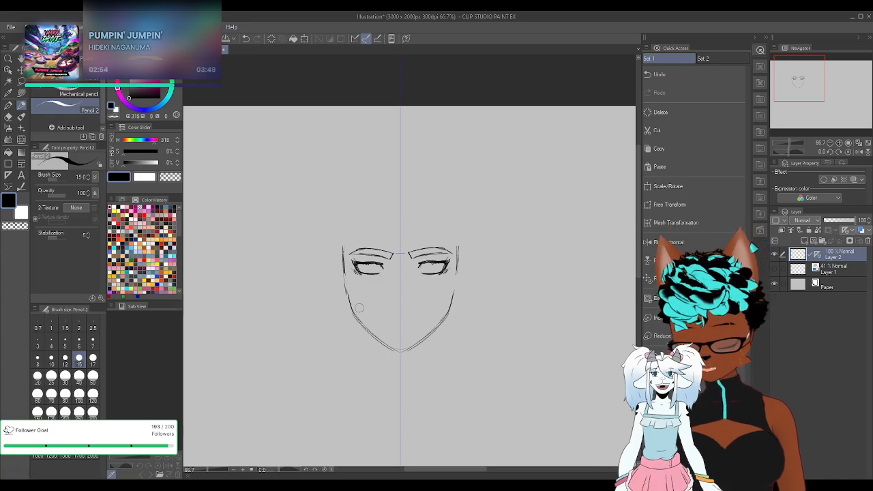
Erase the angular jaw, redraw it as a smooth curve to a rounded chin, and outline an ear on each side
left_click_drag(344, 278, 371, 328)
key("ctrl+z")
key("ctrl+z")
key("ctrl+z")
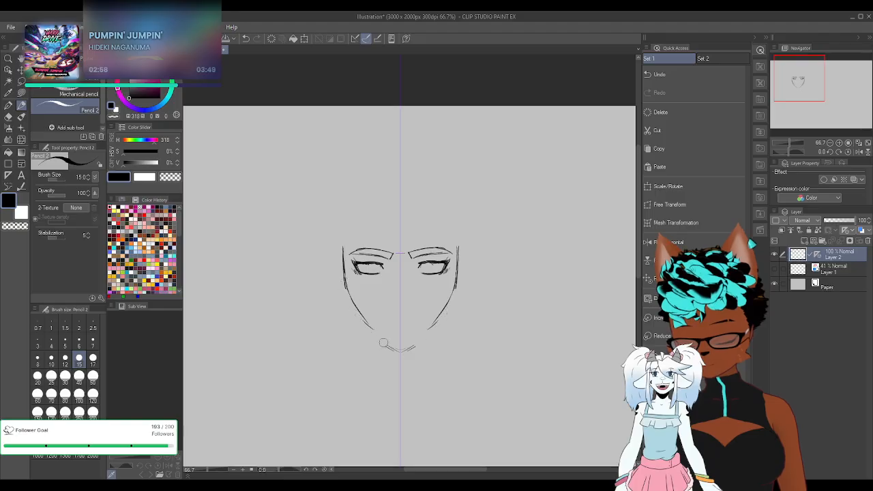
mouse_move(343, 247)
left_mouse_down()
mouse_move(346, 292)
mouse_move(370, 329)
mouse_move(399, 346)
left_mouse_up()
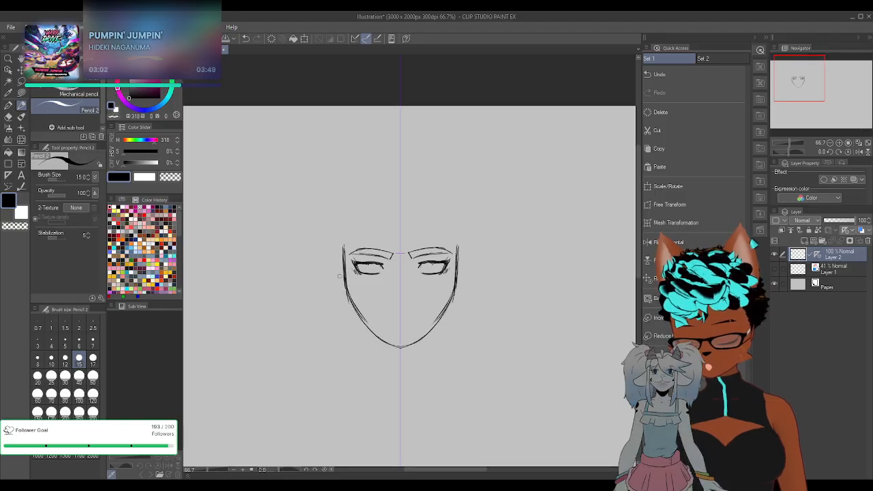
key("ctrl+z")
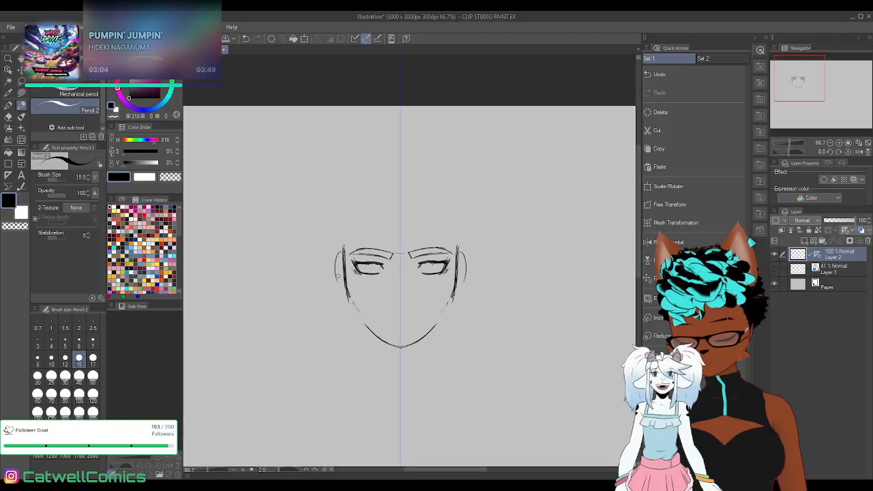
mouse_move(342, 262)
left_mouse_down()
mouse_move(336, 294)
mouse_move(349, 302)
left_mouse_up()
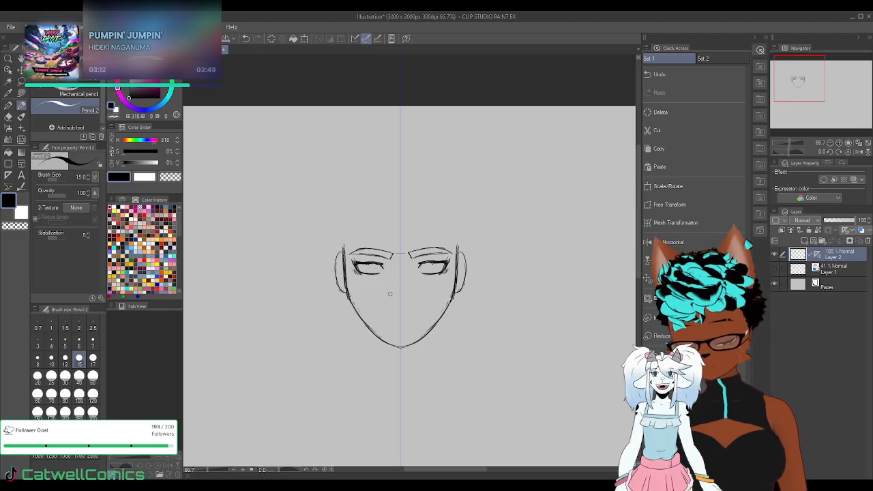
Sketch the nostrils, straight mouth, irises and cheek freckles, and close the head with a mirrored domed skull line
mouse_move(390, 301)
left_mouse_down()
mouse_move(383, 319)
mouse_move(394, 318)
left_mouse_up()
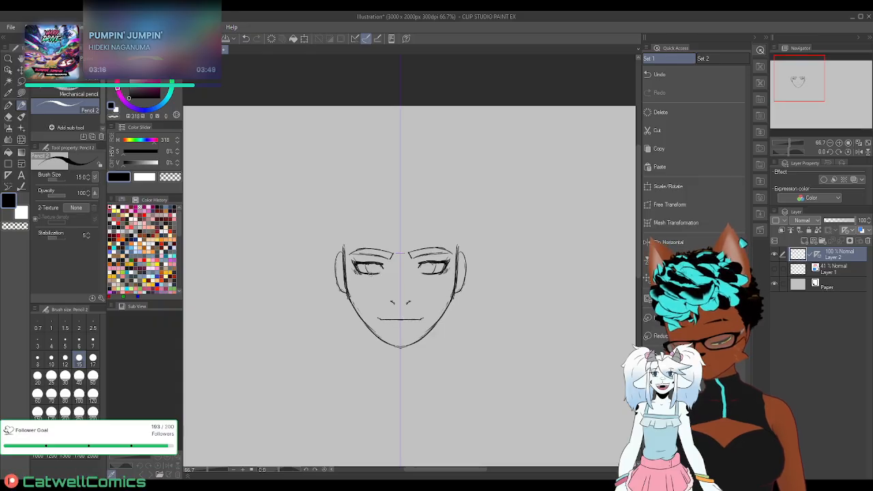
left_click_drag(365, 268, 375, 273)
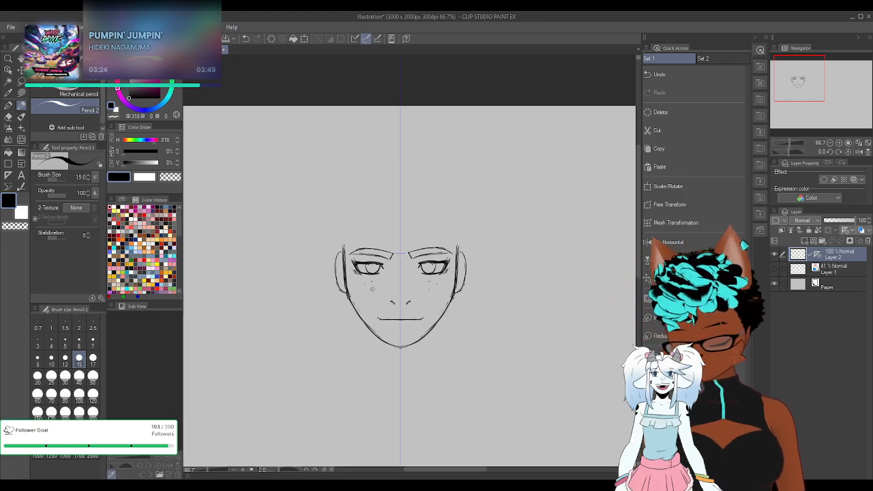
mouse_move(345, 250)
left_mouse_down()
mouse_move(365, 212)
mouse_move(381, 203)
mouse_move(350, 240)
mouse_move(359, 215)
mouse_move(400, 195)
left_mouse_up()
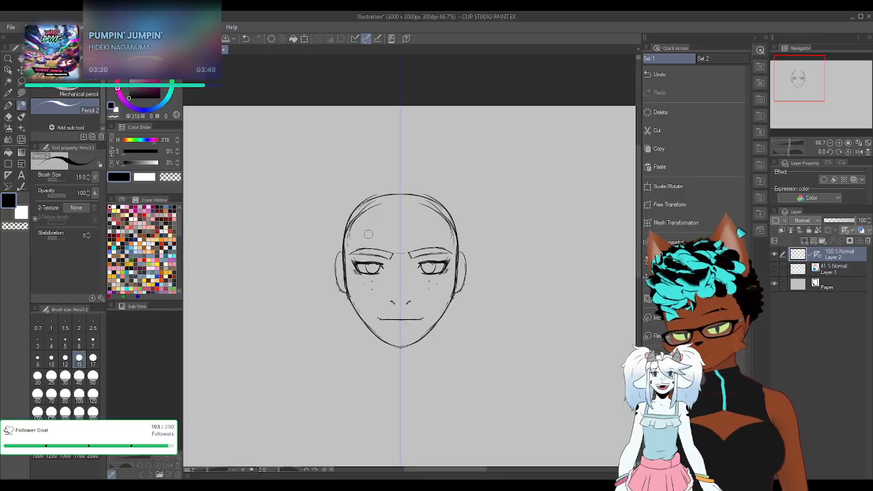
mouse_move(358, 223)
left_mouse_down()
mouse_move(369, 197)
mouse_move(400, 188)
mouse_move(395, 200)
left_mouse_up()
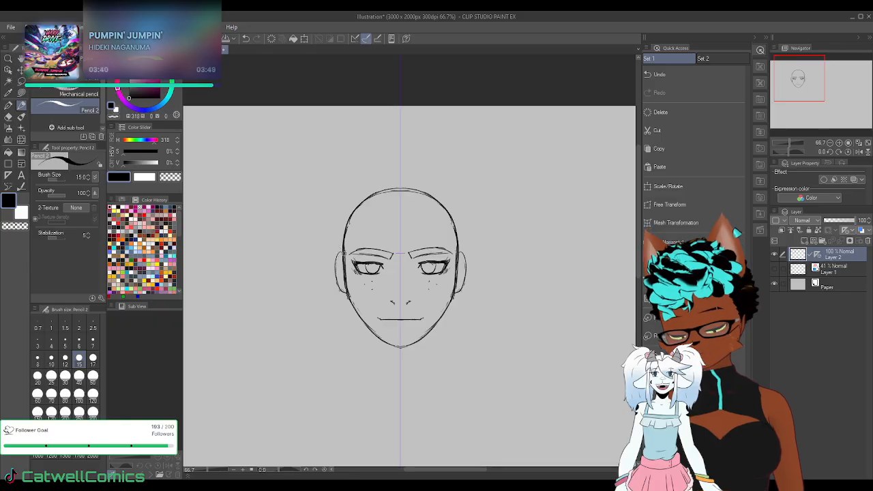
Clear the temple lines around the ears and redraw both ears with cleaner outer contours and inner ear folds
left_click_drag(345, 257, 349, 302)
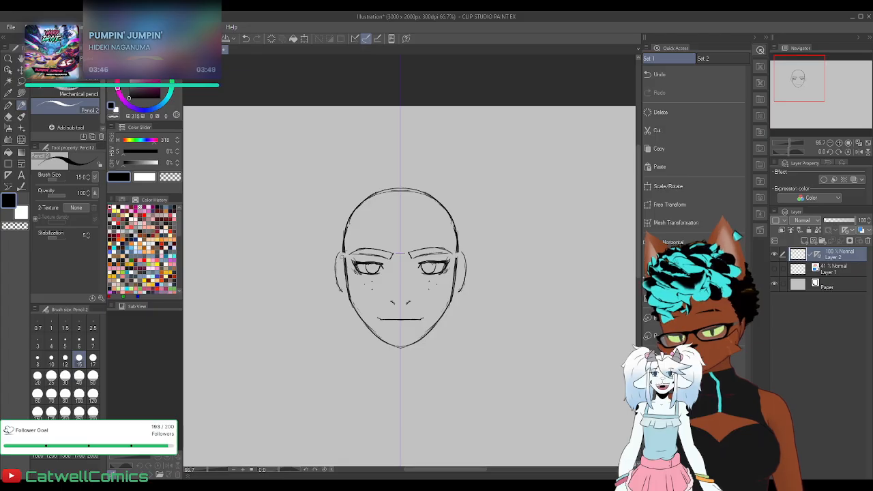
left_click_drag(337, 249, 342, 289)
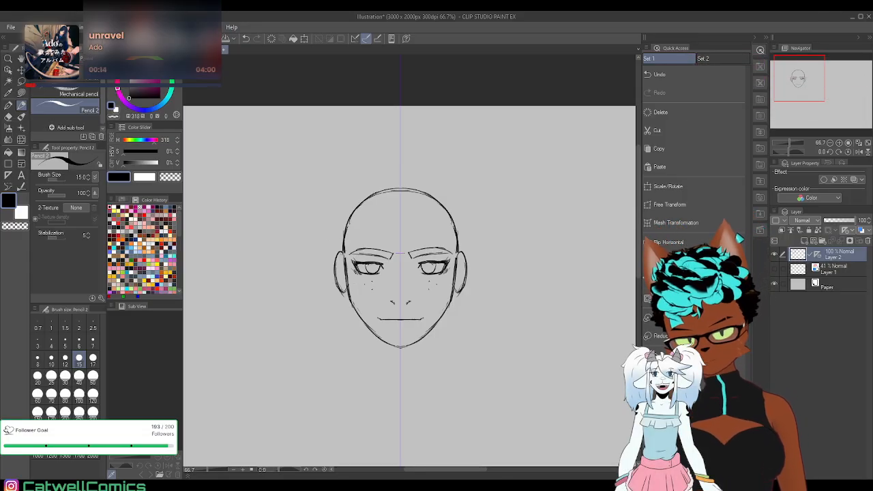
mouse_move(336, 282)
left_mouse_down()
mouse_move(341, 291)
mouse_move(334, 278)
left_mouse_up()
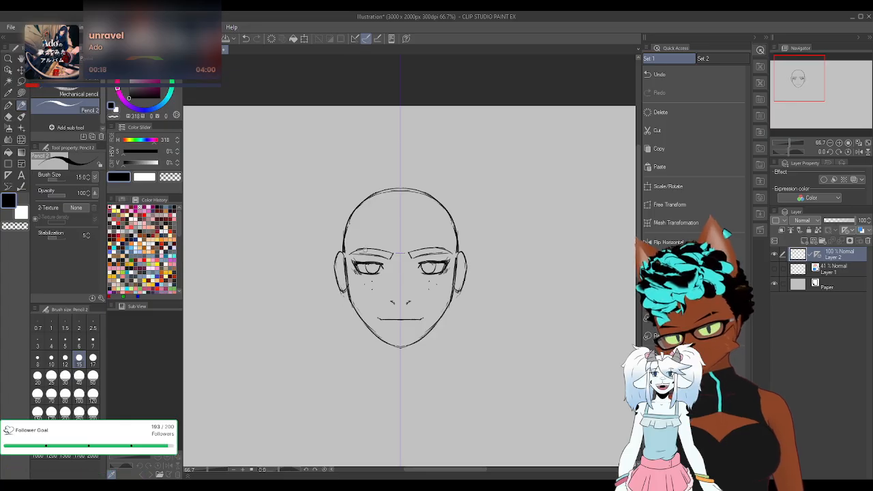
left_click_drag(337, 257, 345, 299)
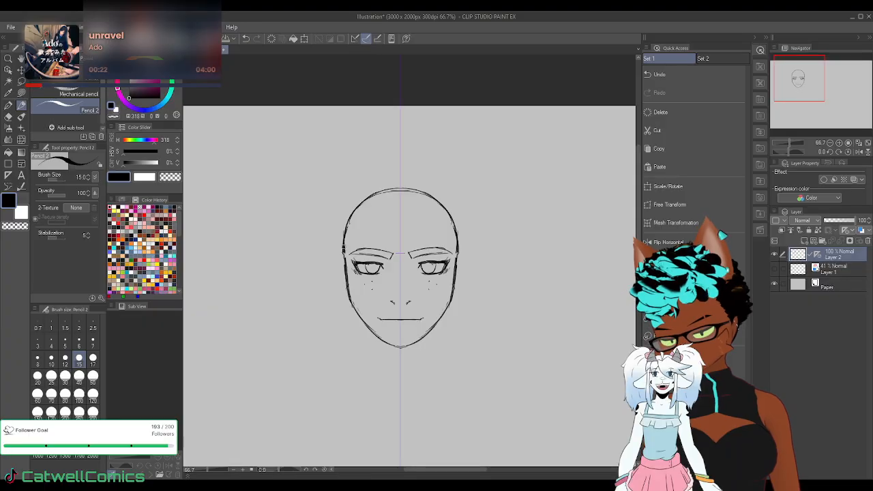
left_click_drag(342, 248, 343, 287)
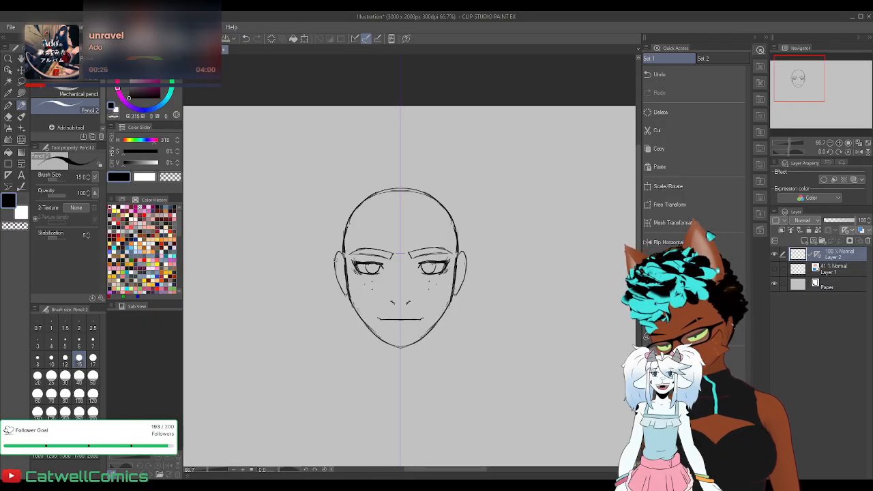
left_click_drag(335, 261, 337, 271)
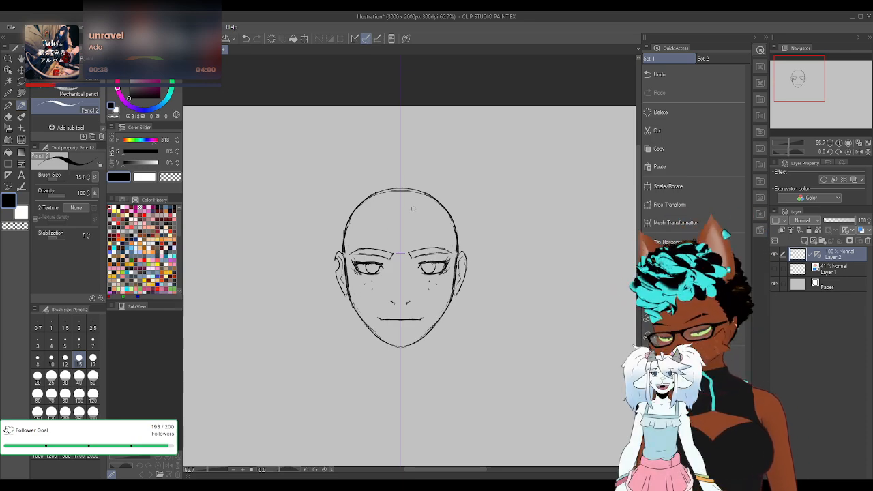
Turn off ruler snapping, and sketch a side-parted fringe with a spiky outer hair contour sweeping over one side of the head
left_click(246, 38)
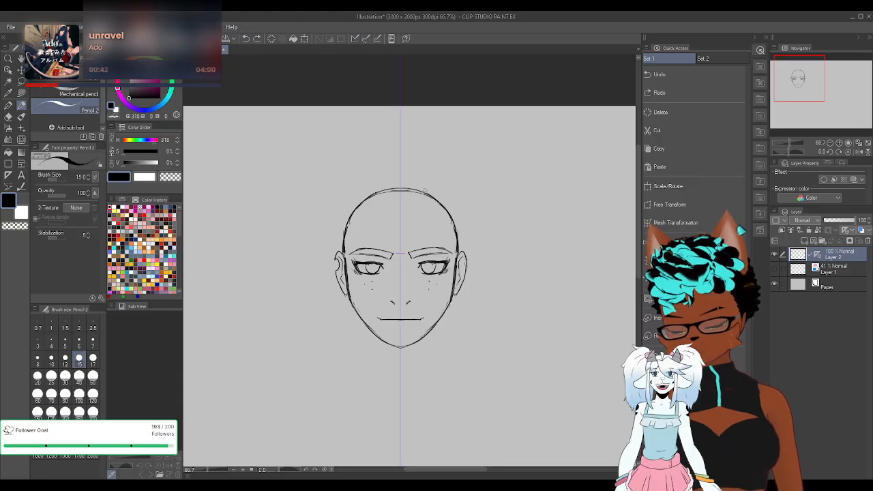
left_click_drag(425, 182, 408, 219)
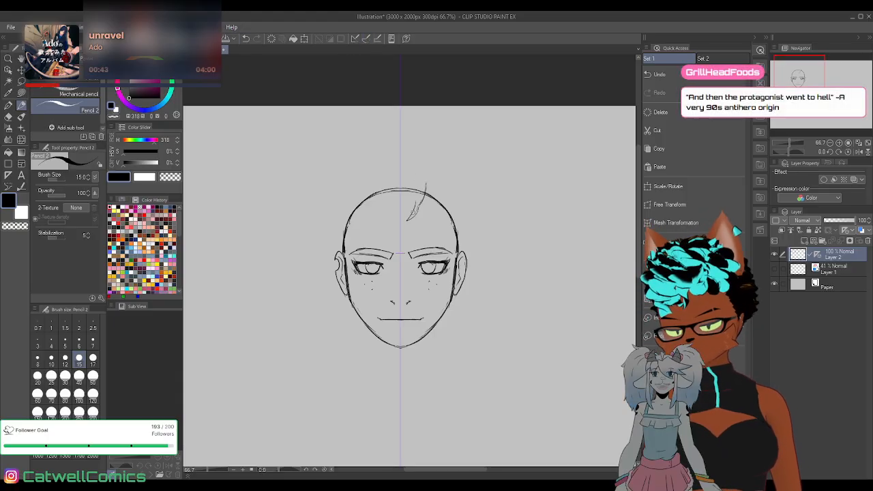
left_click_drag(417, 202, 451, 232)
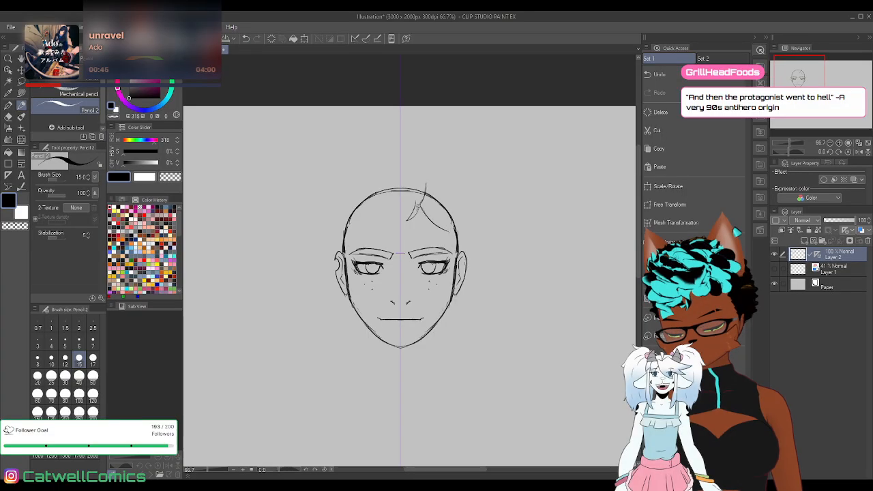
mouse_move(408, 205)
left_mouse_down()
mouse_move(382, 241)
mouse_move(384, 219)
mouse_move(343, 244)
left_mouse_up()
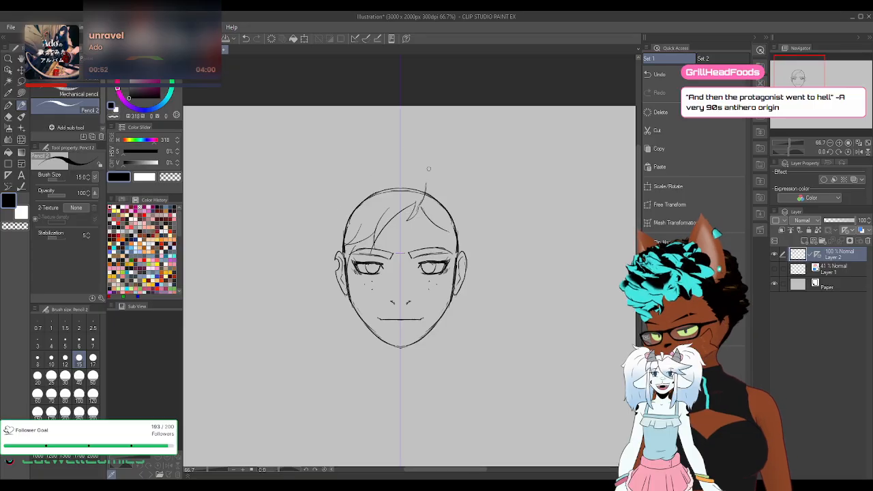
mouse_move(423, 176)
left_mouse_down()
mouse_move(405, 162)
mouse_move(341, 171)
mouse_move(313, 246)
mouse_move(337, 276)
left_mouse_up()
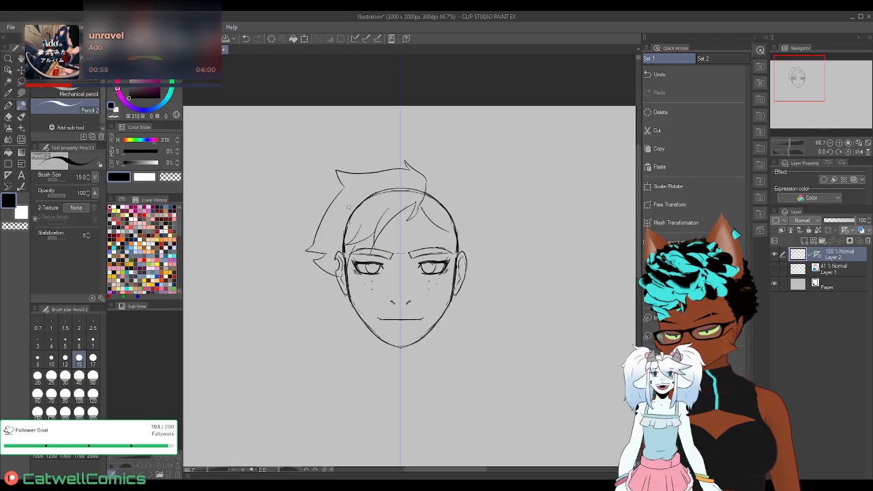
Undo the hair spikes beside the ear, redraw them shorter, and outline the hair on the opposite side of the parting
key("ctrl+z")
key("ctrl+z")
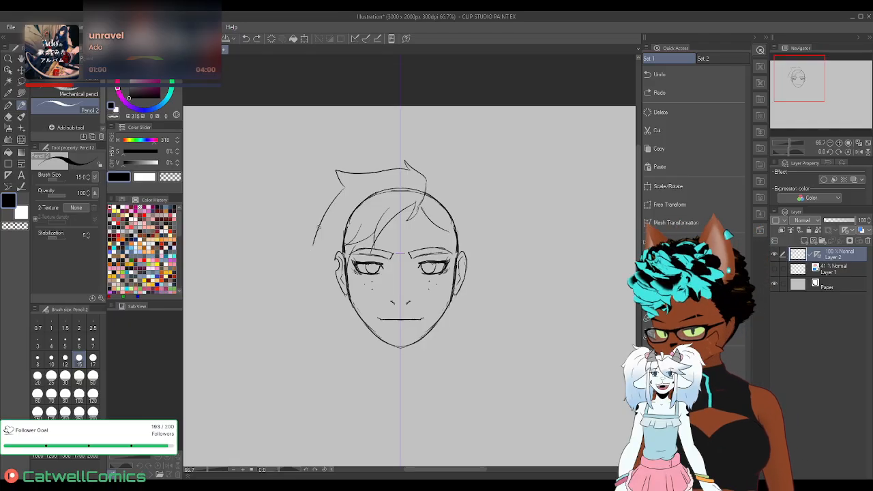
mouse_move(335, 236)
left_mouse_down()
mouse_move(324, 243)
mouse_move(334, 254)
left_mouse_up()
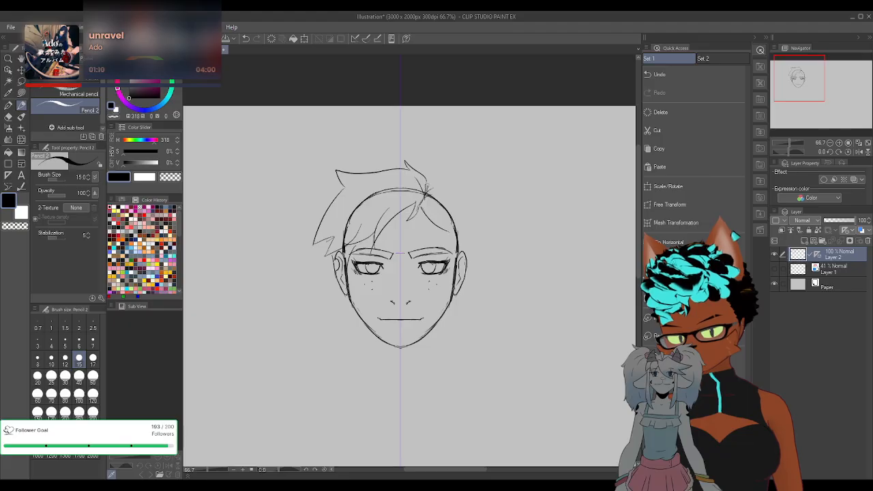
mouse_move(428, 184)
left_mouse_down()
mouse_move(456, 201)
mouse_move(466, 236)
mouse_move(463, 223)
mouse_move(483, 249)
left_mouse_up()
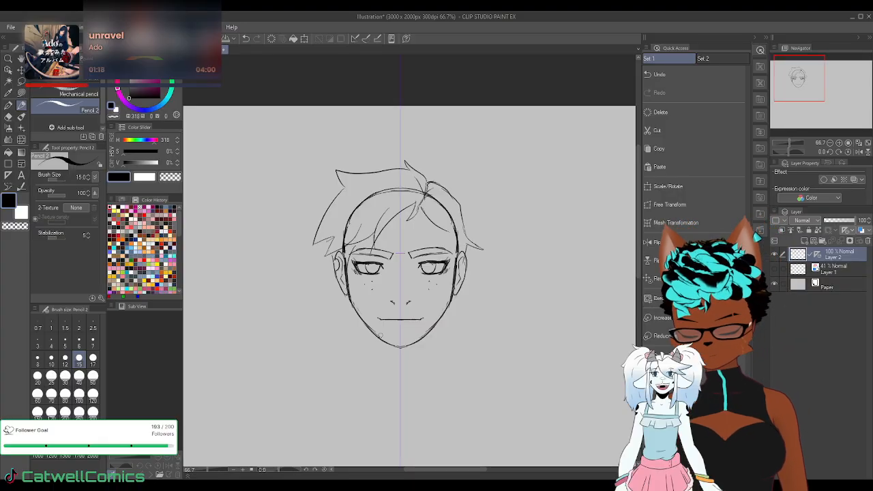
Turn on snapping to the symmetrical ruler, and draw the mirrored neck with shoulder lines sloping outward
left_click(366, 38)
left_click_drag(367, 326, 369, 364)
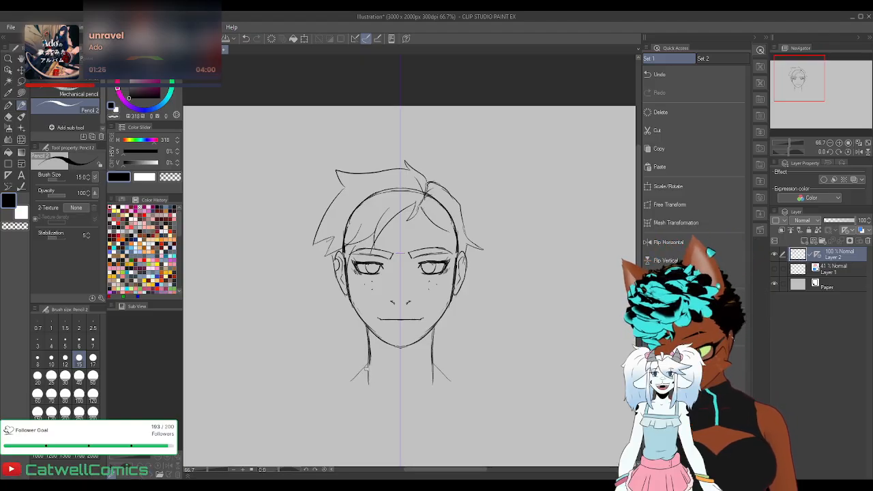
left_click_drag(366, 370, 318, 390)
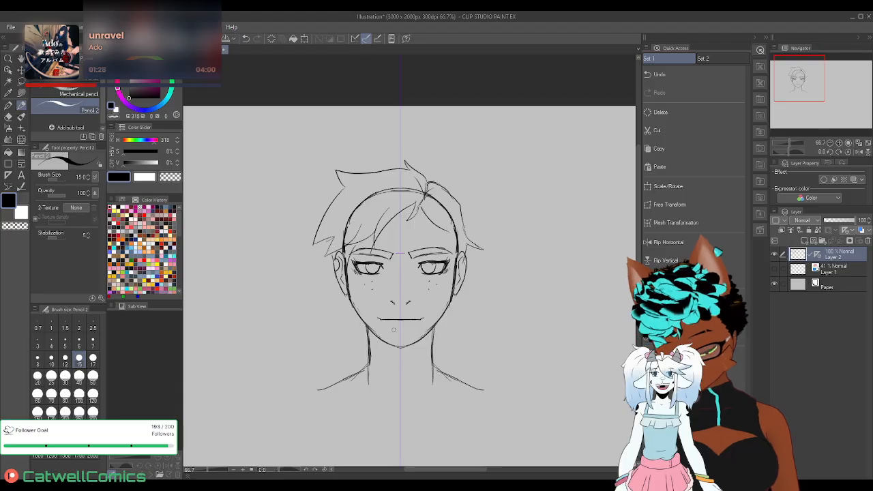
Erase the skull outline beneath the hair with symmetry off, and add pointed hair tufts beside the jaw below both ears
mouse_move(456, 240)
left_mouse_down()
mouse_move(436, 206)
mouse_move(409, 191)
left_mouse_up()
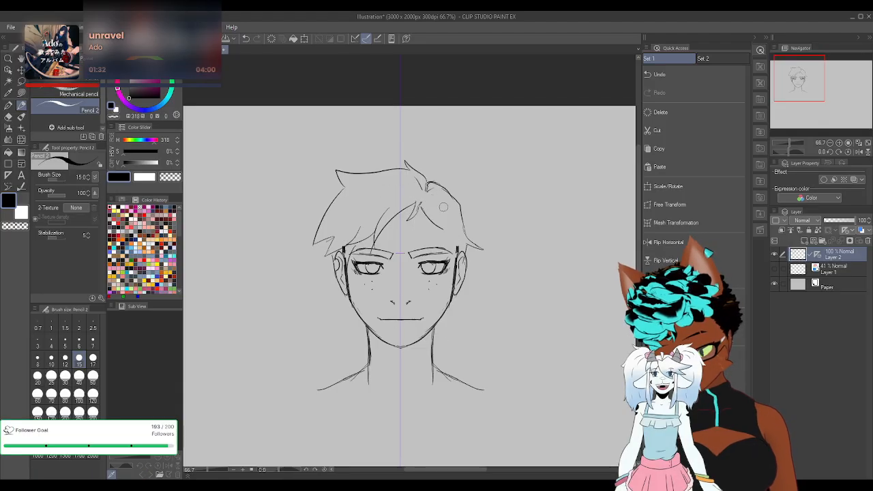
key("ctrl+z")
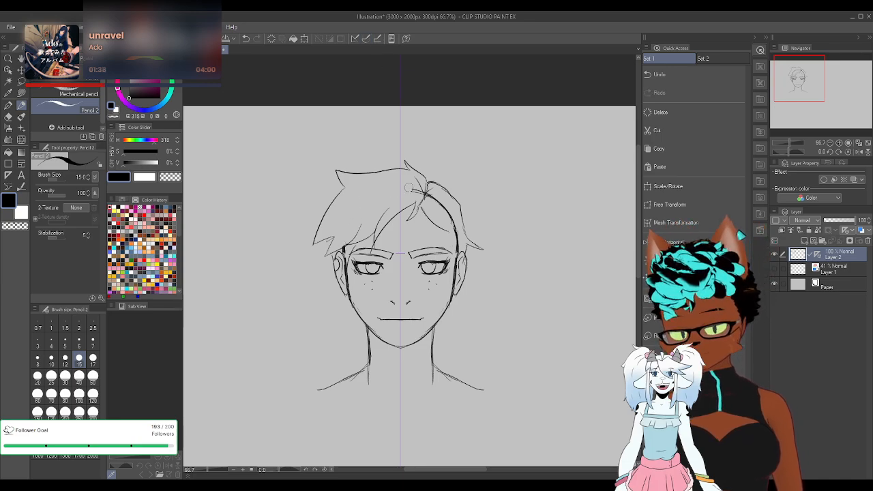
left_click_drag(421, 192, 467, 258)
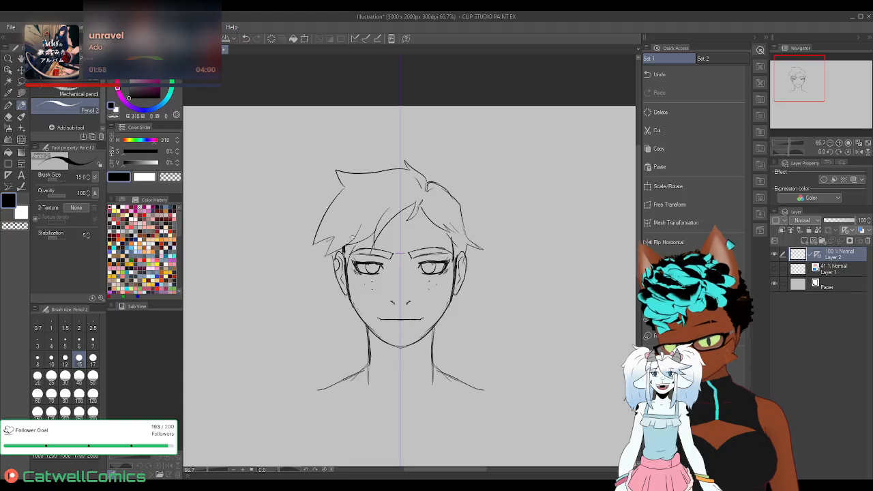
left_click_drag(336, 257, 338, 274)
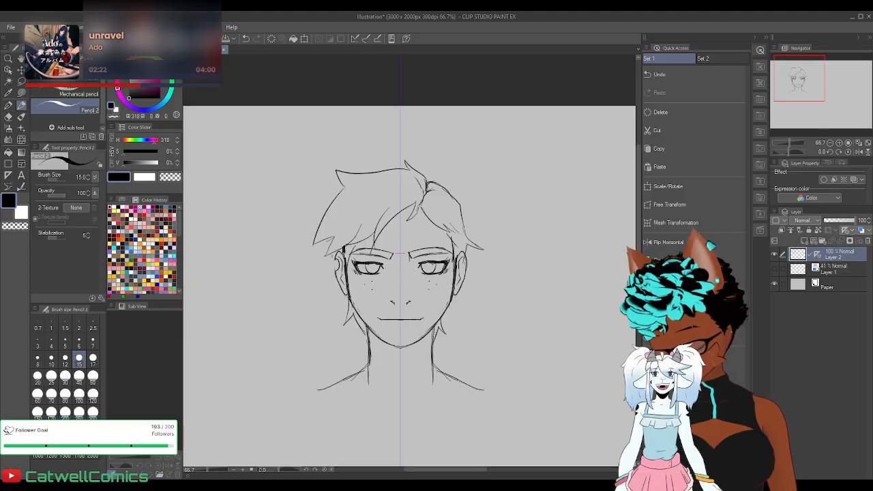
Draw a mirrored open collar with pointed lapels and a deep V neckline below the neck, and add the collarbone lines
mouse_move(368, 342)
left_mouse_down()
mouse_move(343, 347)
mouse_move(336, 388)
mouse_move(379, 430)
left_mouse_up()
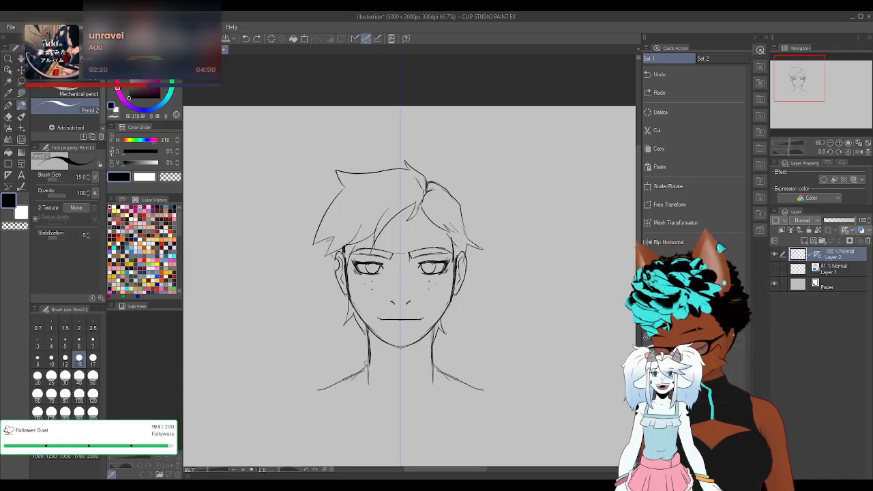
left_click_drag(360, 373, 368, 419)
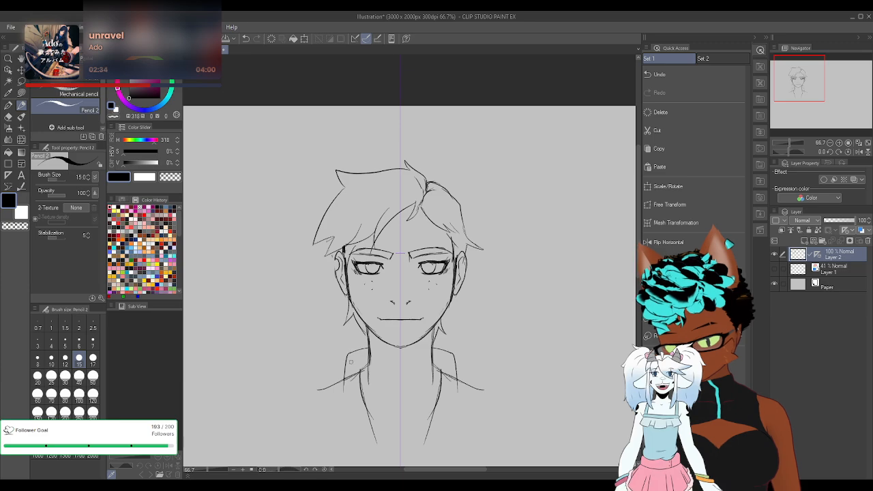
left_click_drag(348, 360, 354, 391)
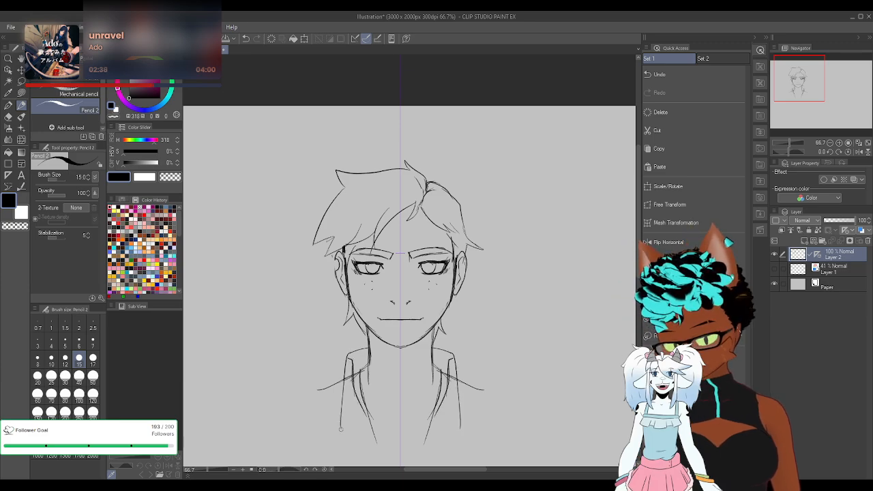
left_click_drag(341, 429, 353, 404)
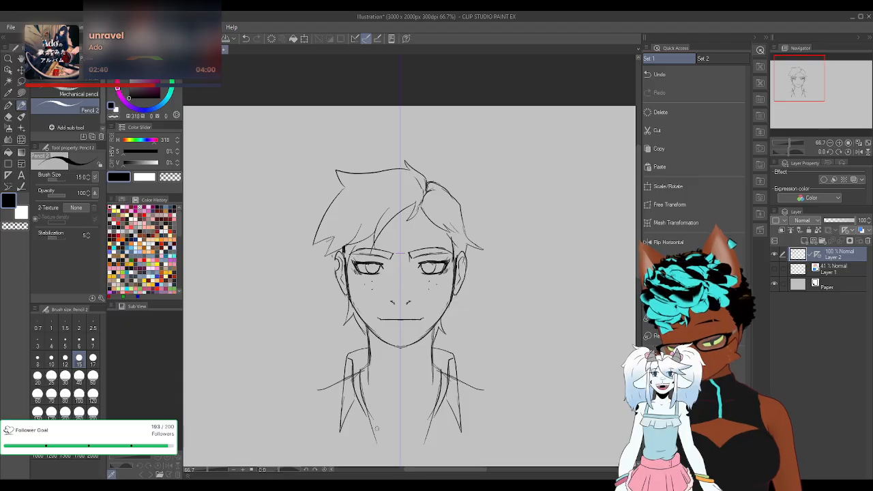
left_click_drag(375, 428, 389, 461)
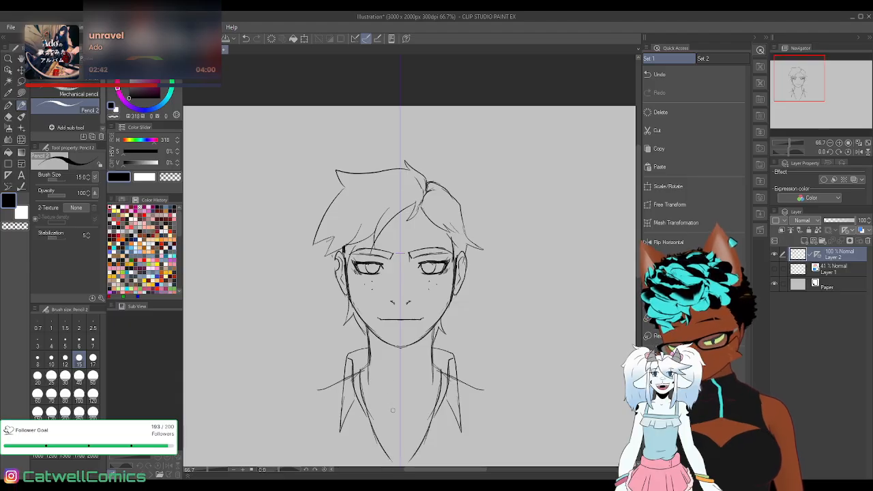
left_click_drag(369, 407, 394, 420)
left_click_drag(380, 389, 387, 405)
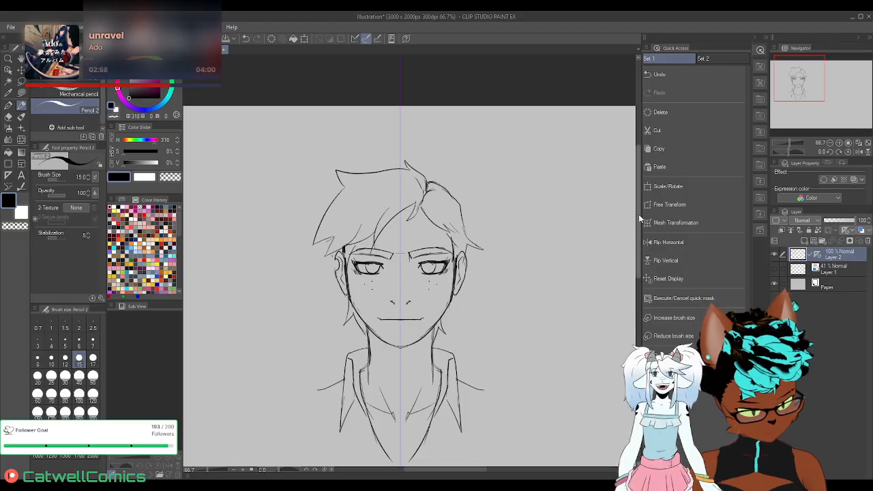
Undo the latest strokes, shorten the outward hair tip above the ear, and add mirrored irises and pupils to the eyes
scroll(638, 215, "down", 1)
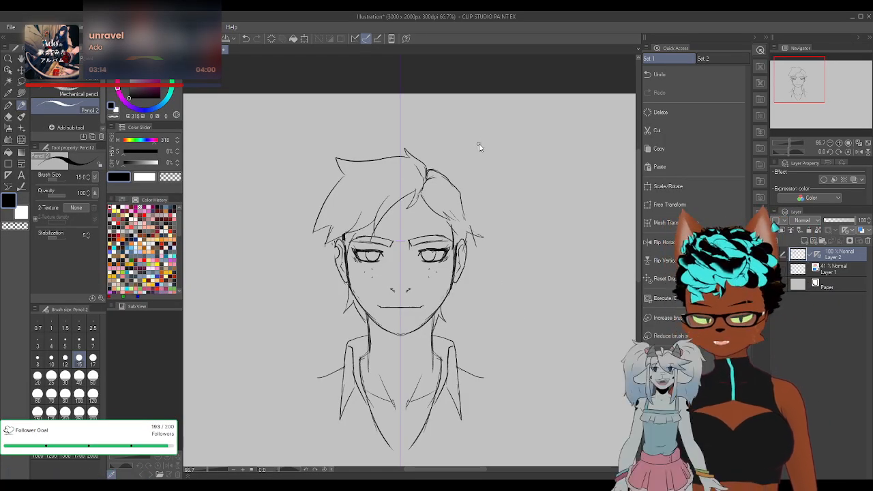
key("ctrl+z")
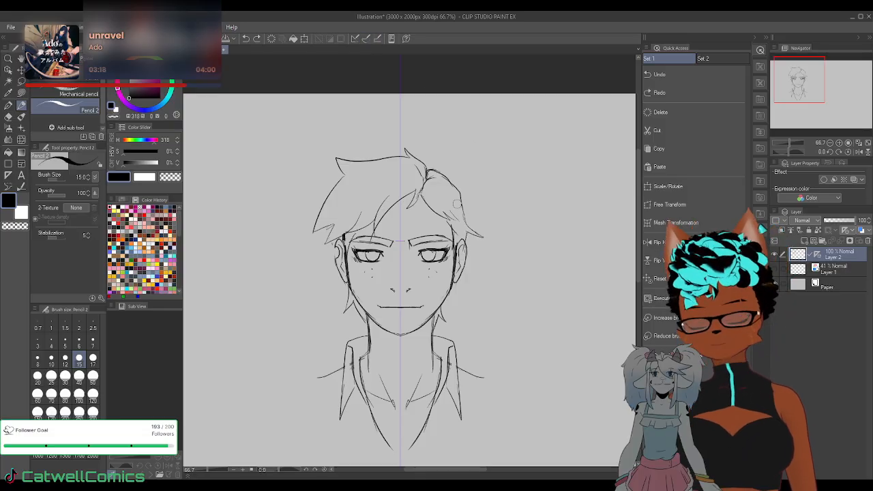
key("ctrl+z")
left_click_drag(472, 234, 467, 231)
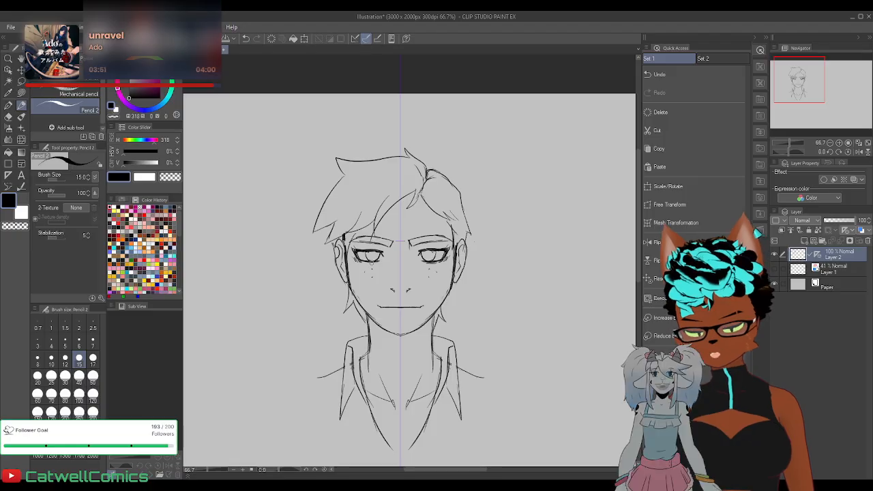
mouse_move(360, 260)
left_mouse_down()
mouse_move(369, 264)
mouse_move(354, 260)
left_mouse_up()
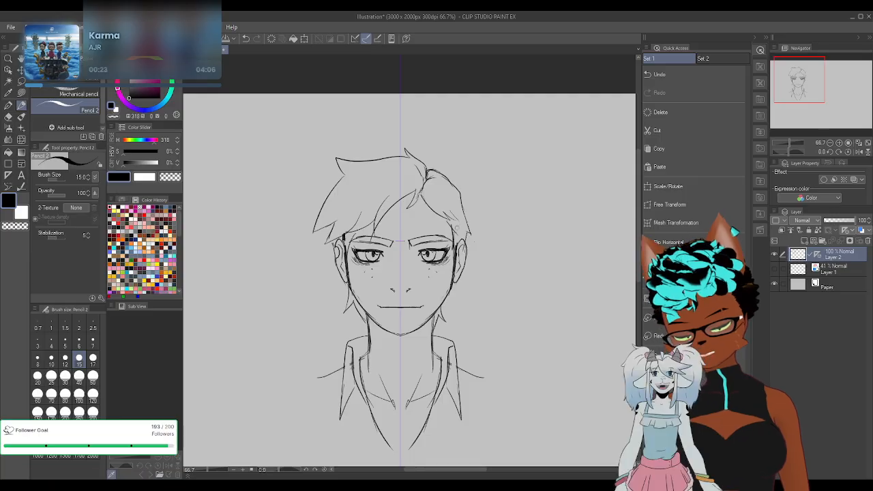
Fit the whole canvas in view, move the head sketch to the canvas's upper-left corner, and scale it to 53%
left_click(866, 147)
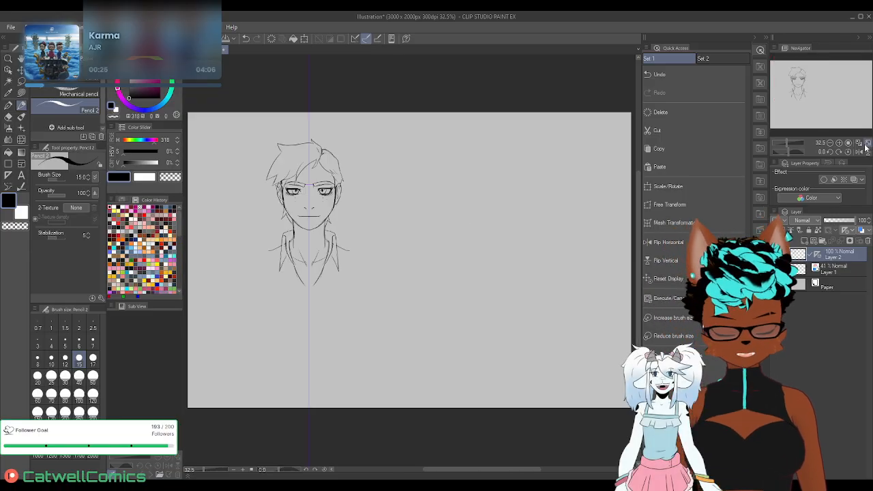
left_click(304, 39)
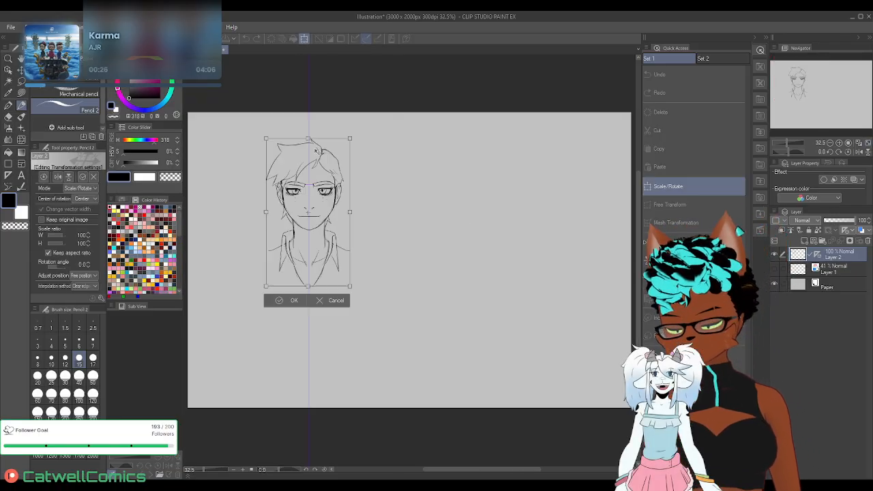
left_click_drag(330, 222, 258, 218)
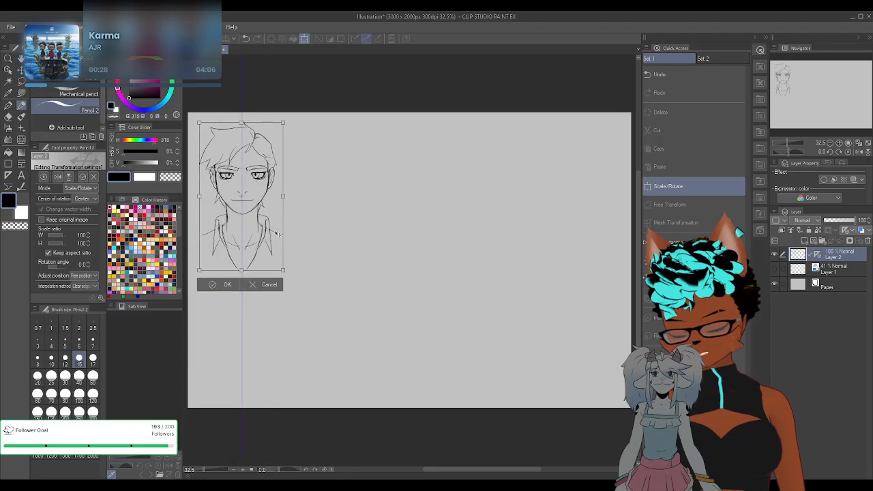
left_click_drag(278, 274, 268, 197)
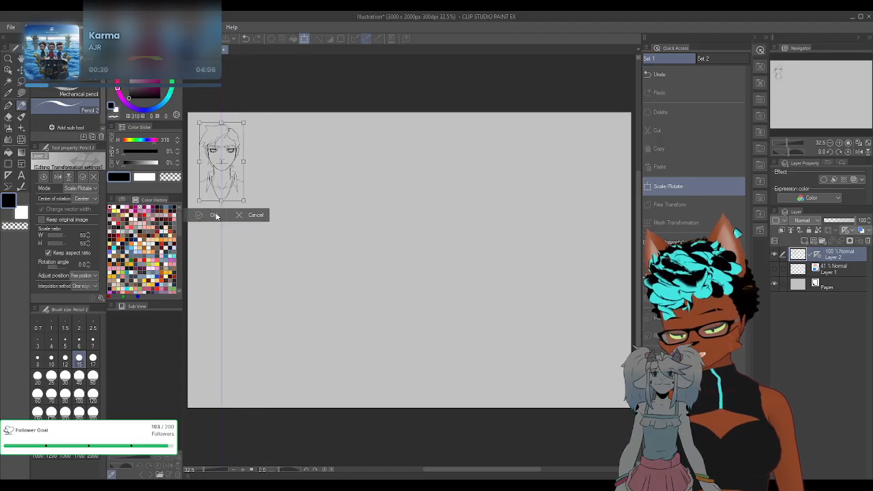
left_click(212, 214)
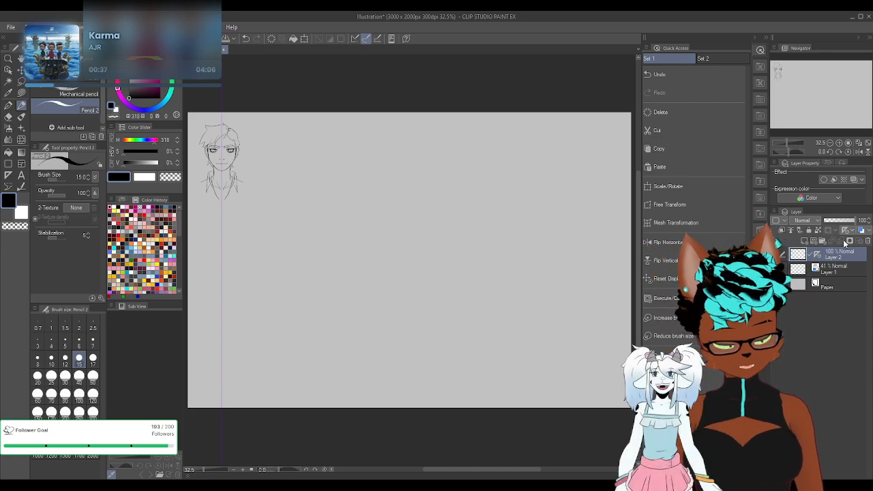
Disable the symmetrical ruler on Layer 2, and enlarge the head sketch to 123% in its corner
left_click(818, 254, "shift")
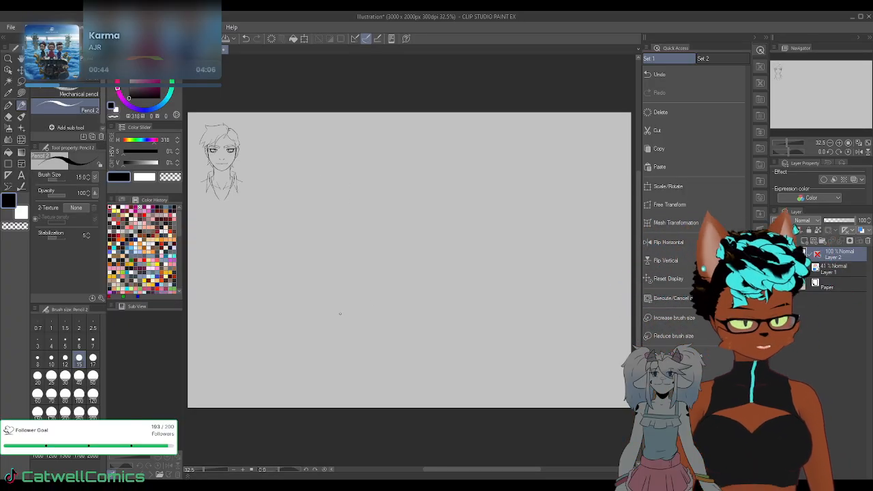
left_click(304, 39)
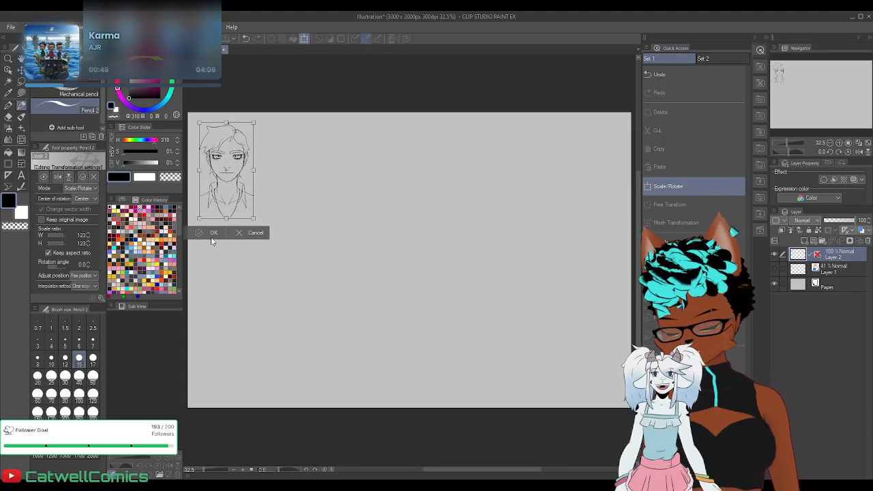
left_click(230, 234)
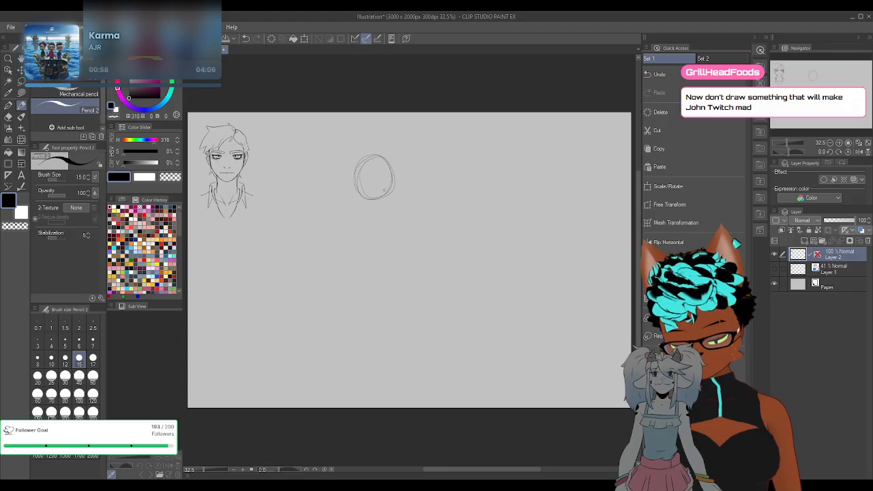
Sketch an oval head and a long curved line of action for a standing figure near the middle of the canvas
left_click_drag(373, 208, 387, 314)
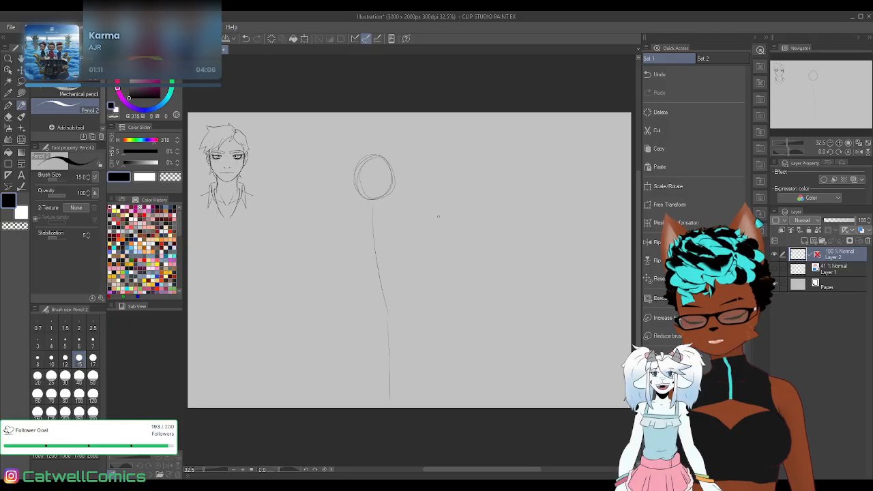
mouse_move(452, 195)
left_mouse_down()
mouse_move(477, 218)
mouse_move(463, 196)
left_mouse_up()
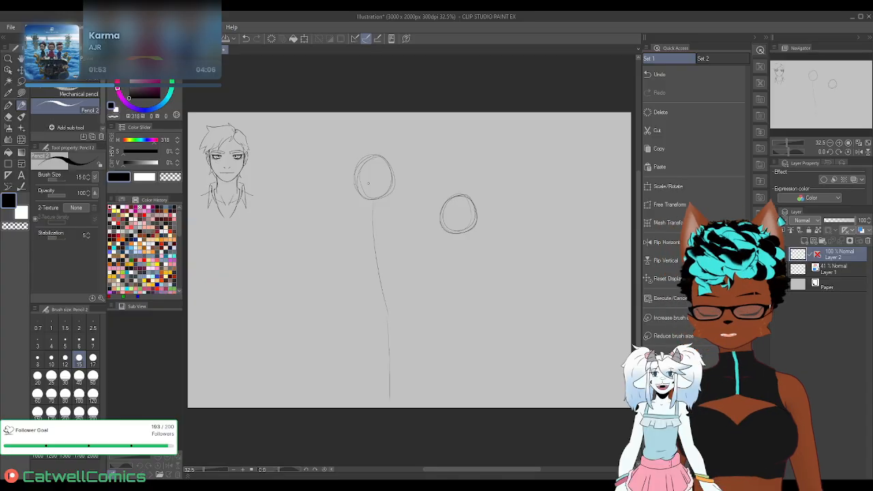
left_click(8, 116)
left_click(65, 72)
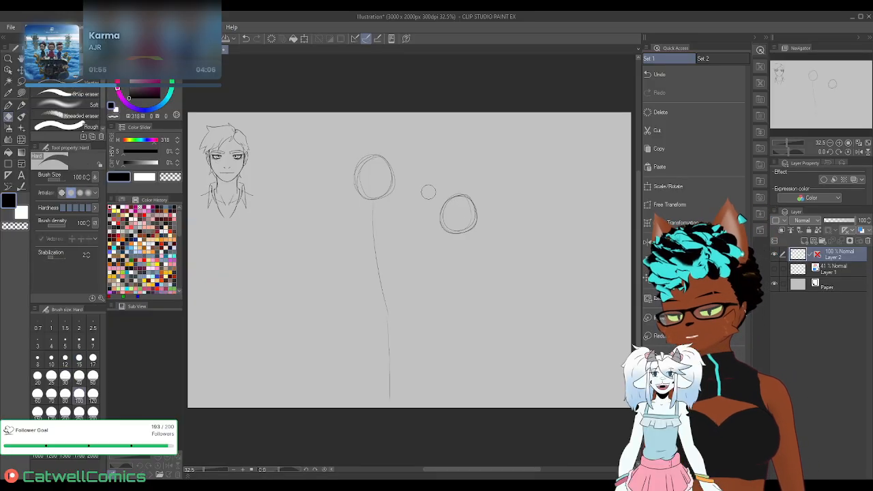
mouse_move(456, 195)
left_mouse_down()
mouse_move(446, 231)
mouse_move(473, 229)
left_mouse_up()
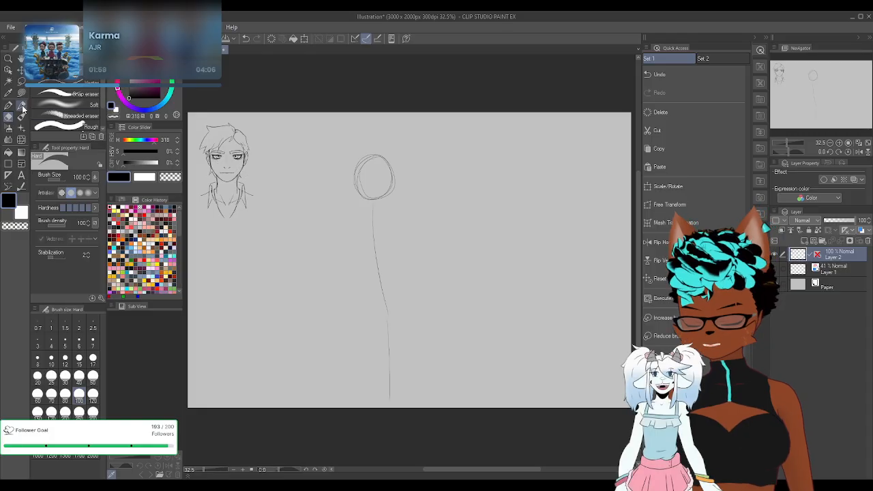
key("p")
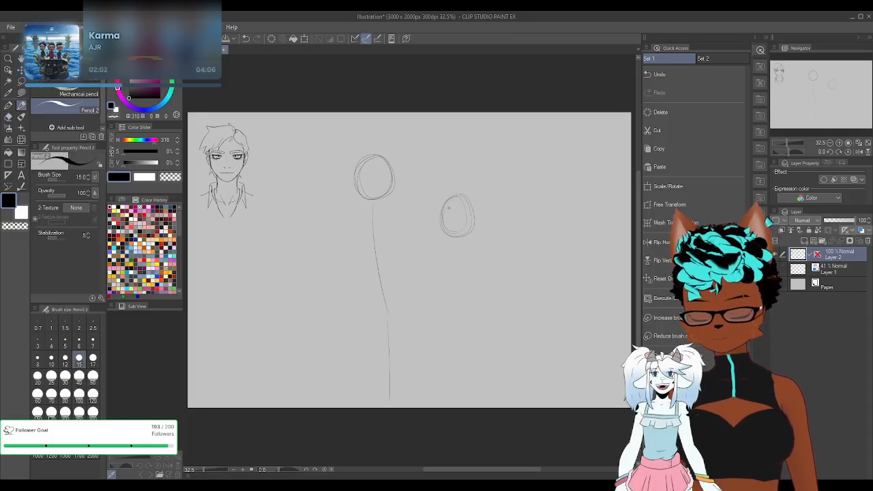
key("ctrl+z")
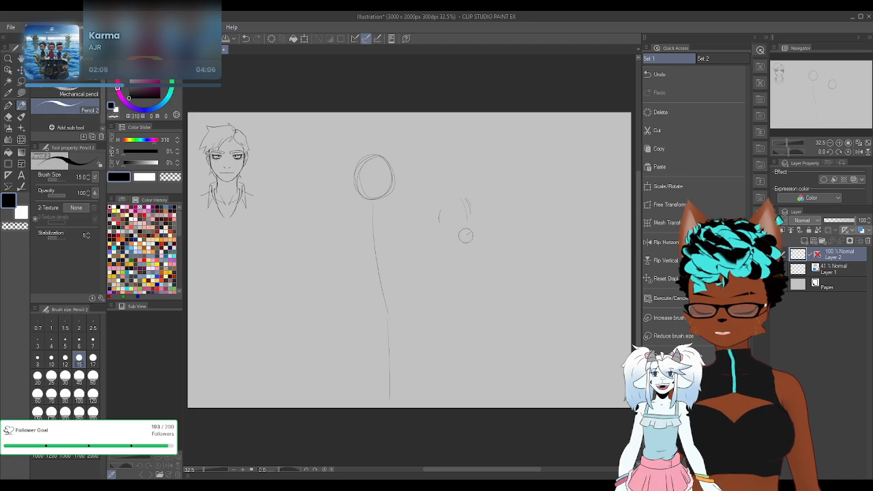
left_click_drag(468, 199, 478, 230)
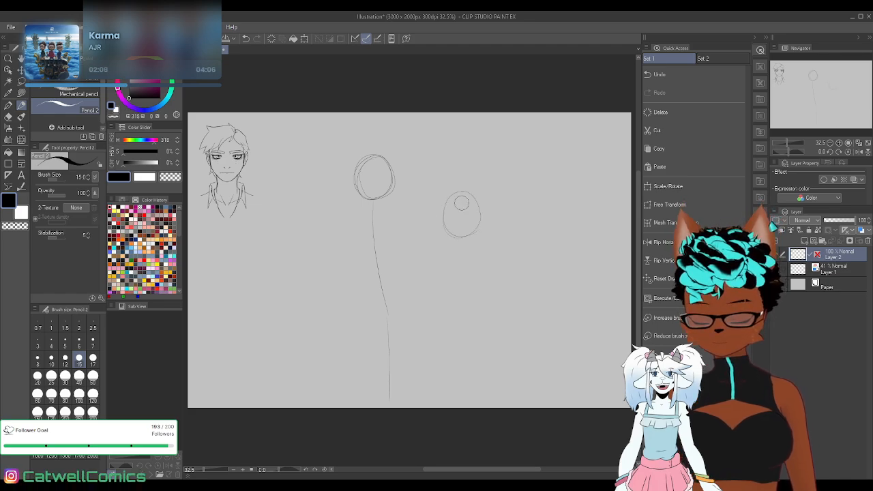
key("ctrl+z")
Sketch a second, slightly smaller and lower oval head beside the first figure, with a slanted line of action beneath it
mouse_move(459, 194)
left_mouse_down()
mouse_move(476, 203)
mouse_move(451, 196)
mouse_move(469, 203)
left_mouse_up()
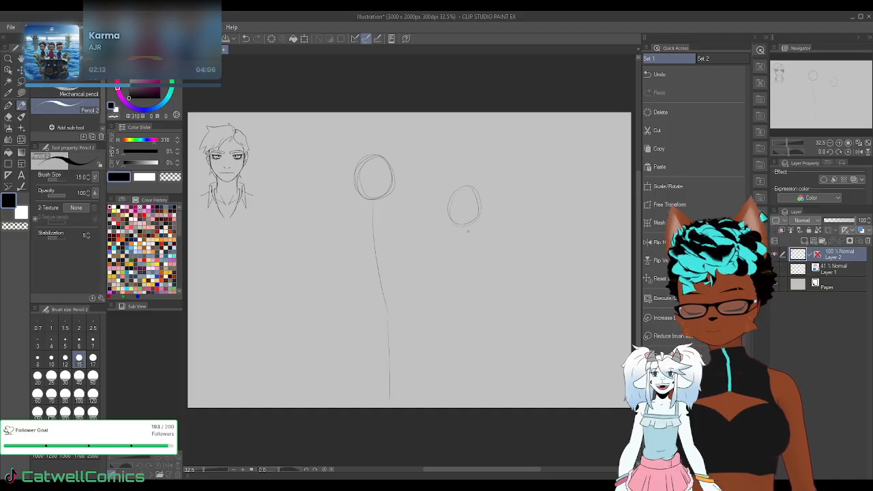
left_click_drag(468, 234, 486, 314)
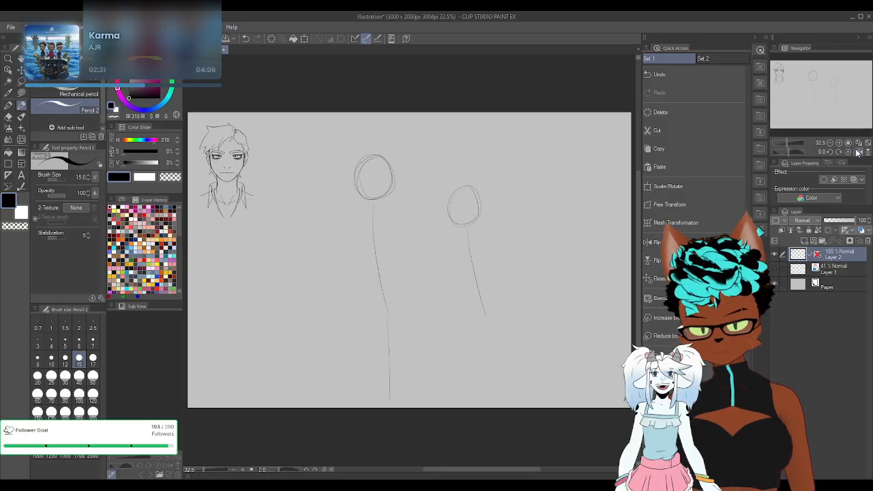
Add a side circle, facial guide lines and angular jaw to the first head using the mirrored view, and draw its neck and shoulder slope
left_click(665, 242)
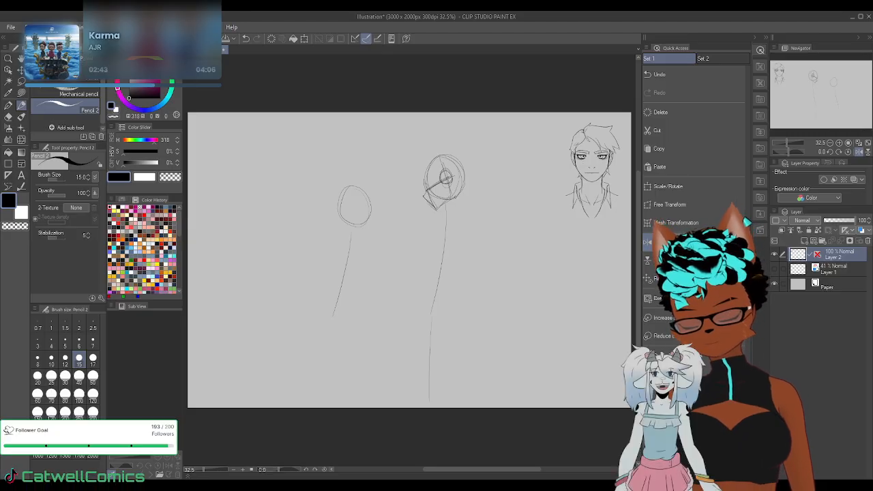
left_click(859, 151)
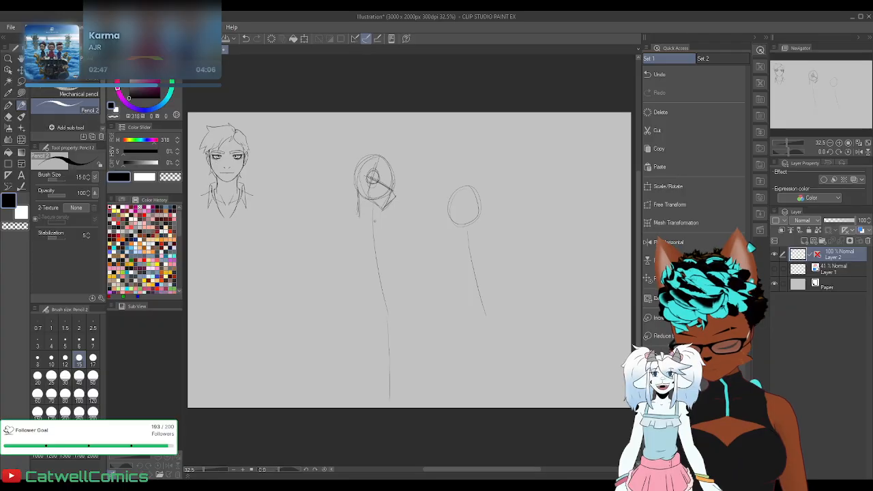
mouse_move(357, 217)
left_mouse_down()
mouse_move(393, 237)
mouse_move(369, 216)
left_mouse_up()
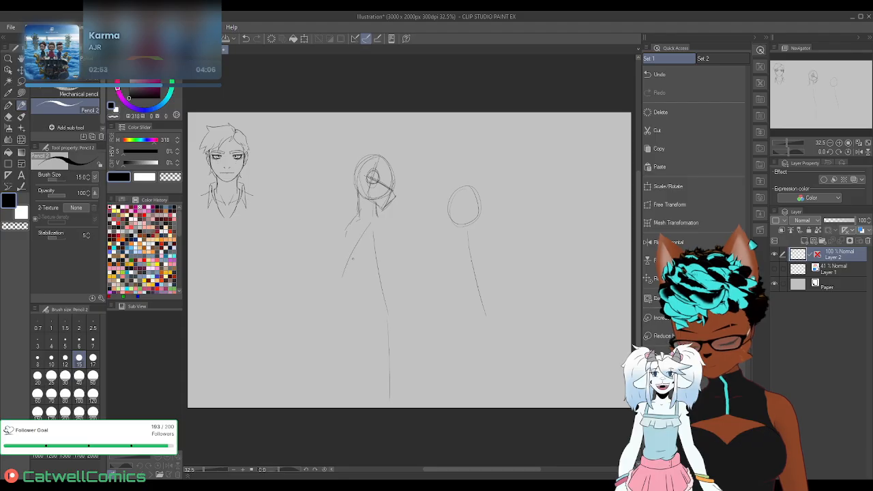
Try a bent arm on the first figure, and erase the arm lines
left_click_drag(341, 280, 386, 315)
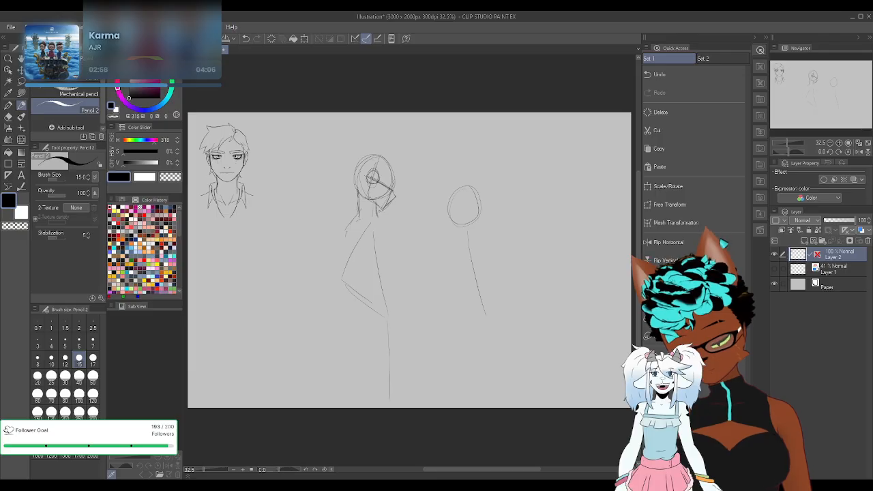
mouse_move(372, 221)
left_mouse_down()
mouse_move(345, 275)
mouse_move(371, 311)
left_mouse_up()
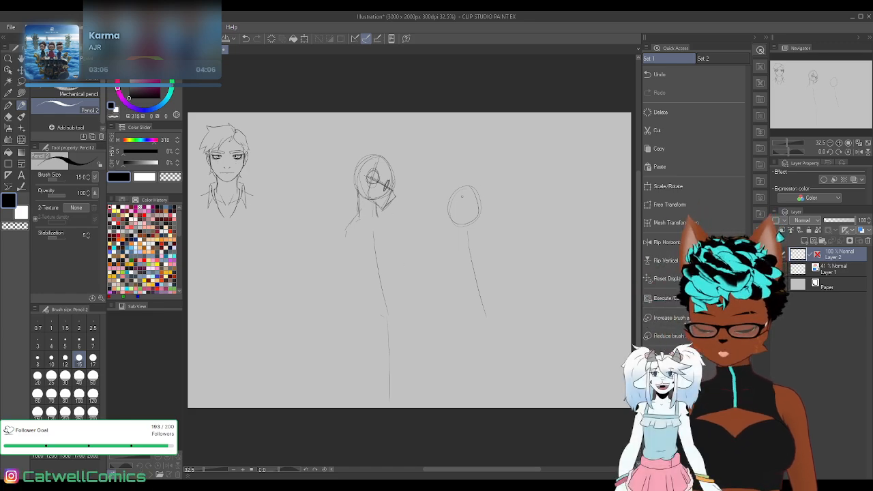
Add a side circle, facial guide lines and angular jaw to the second head, and mirror the canvas view to continue its face
left_click_drag(448, 202, 445, 222)
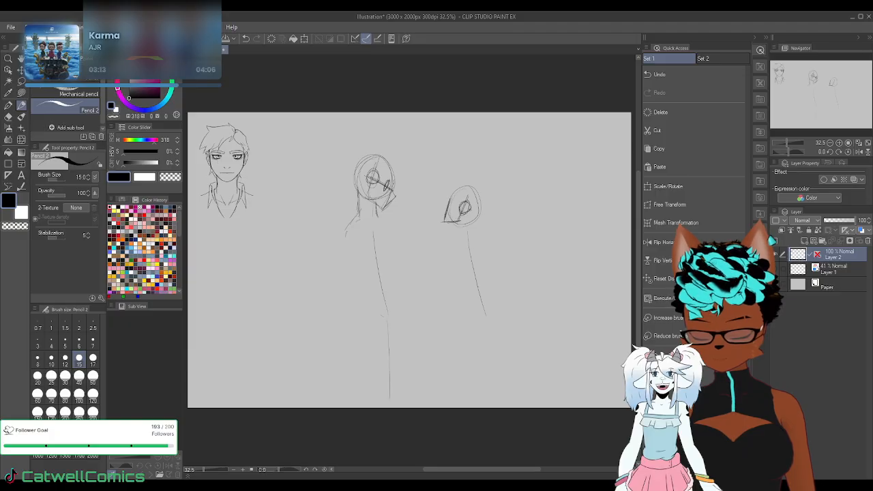
left_click_drag(451, 202, 473, 210)
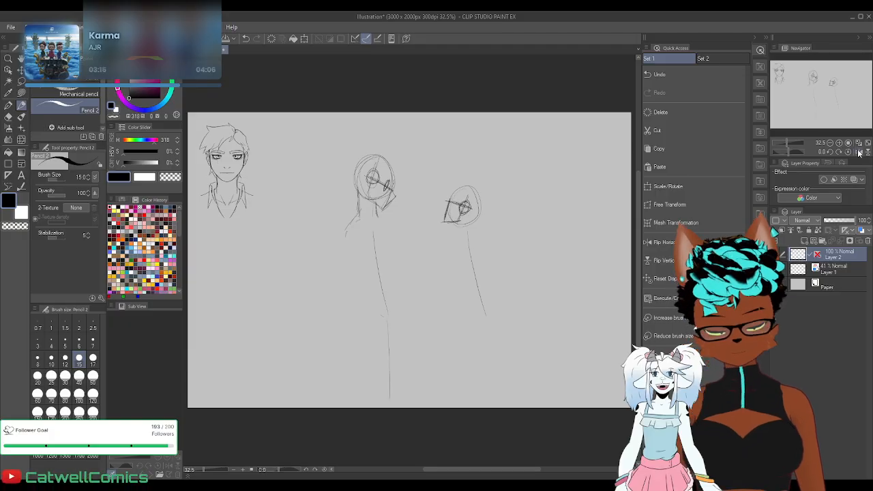
left_click(660, 242)
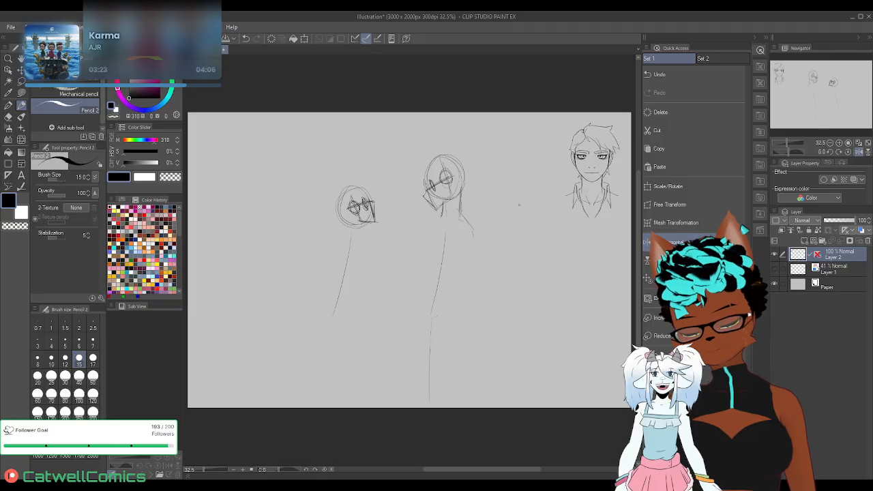
Lasso the second figure's head and line of action, move them closer to the first figure, and enlarge them to about 119%
key("m")
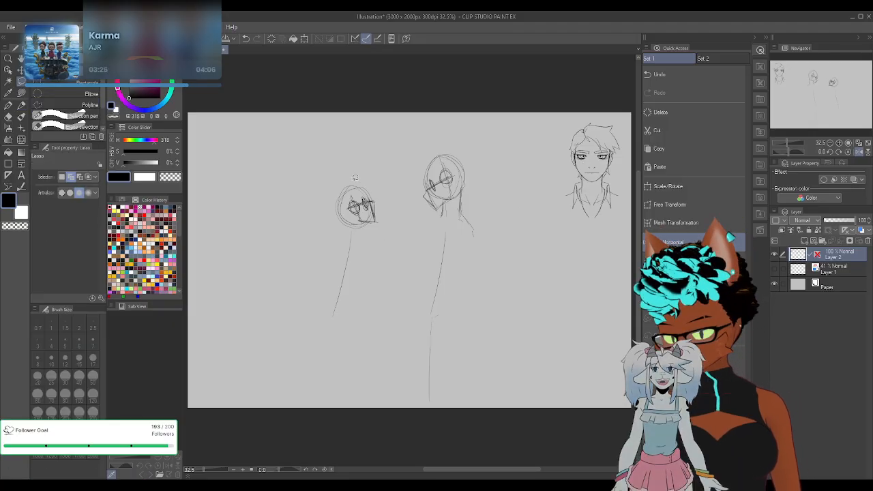
mouse_move(348, 176)
left_mouse_down()
mouse_move(334, 341)
mouse_move(379, 154)
left_mouse_up()
left_click(387, 356)
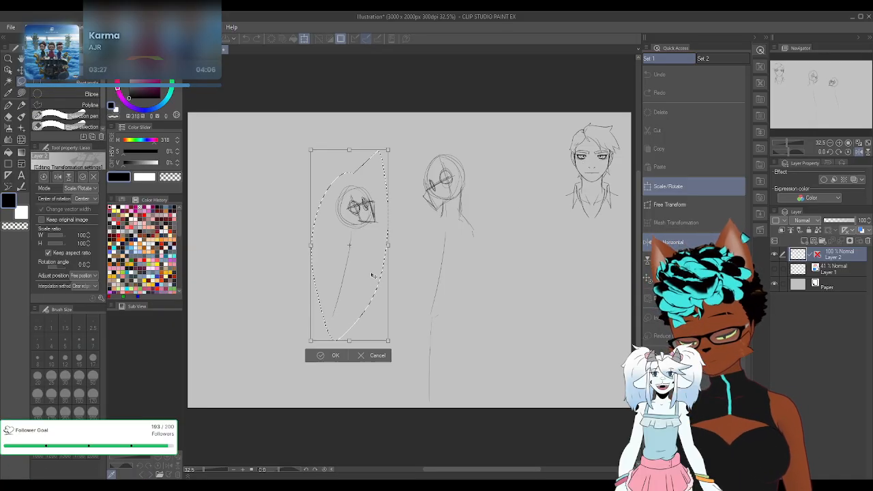
left_click_drag(373, 274, 403, 277)
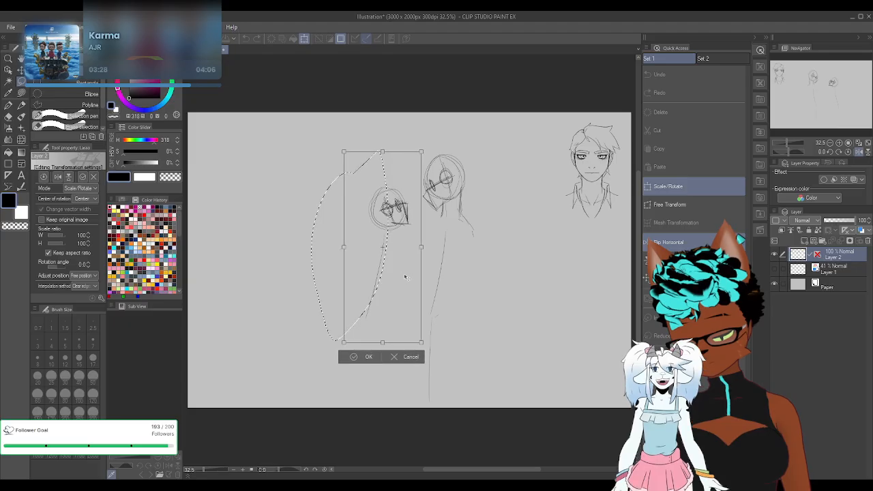
left_click_drag(382, 153, 384, 126)
mouse_move(413, 261)
left_mouse_down()
mouse_move(405, 291)
mouse_move(410, 285)
left_mouse_up()
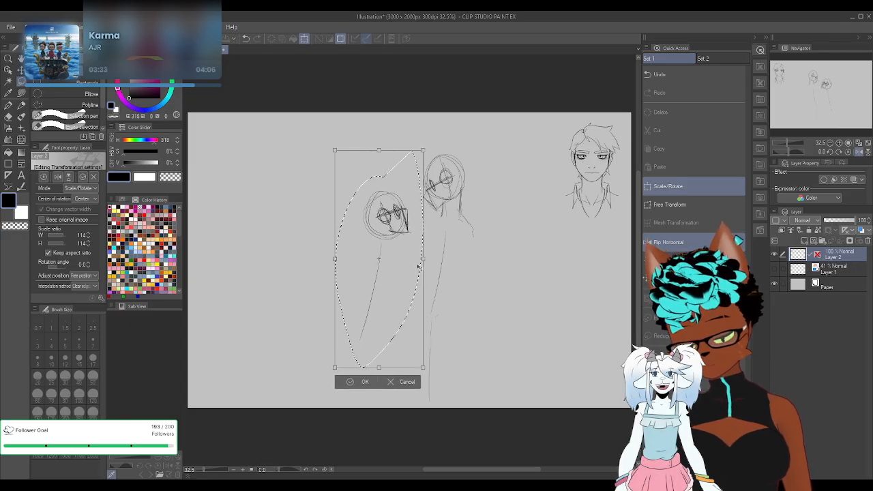
left_click_drag(379, 150, 380, 142)
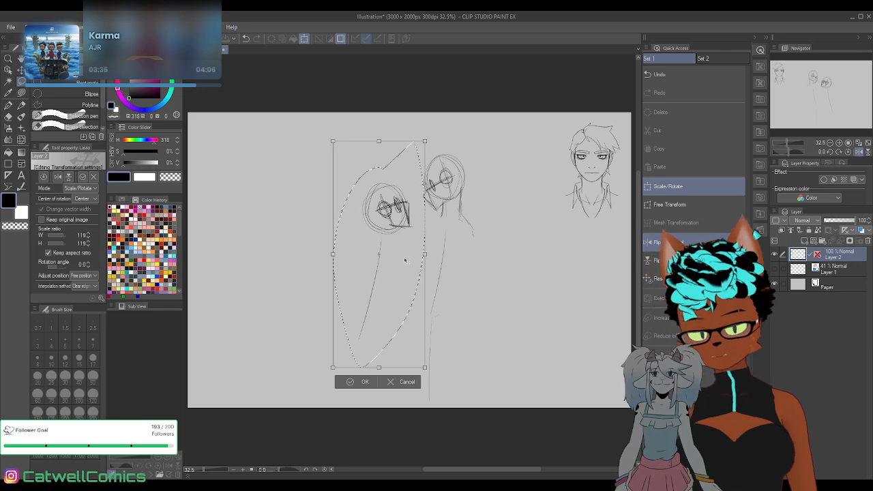
mouse_move(409, 262)
left_mouse_down()
mouse_move(410, 278)
mouse_move(412, 268)
left_mouse_up()
left_click(368, 387)
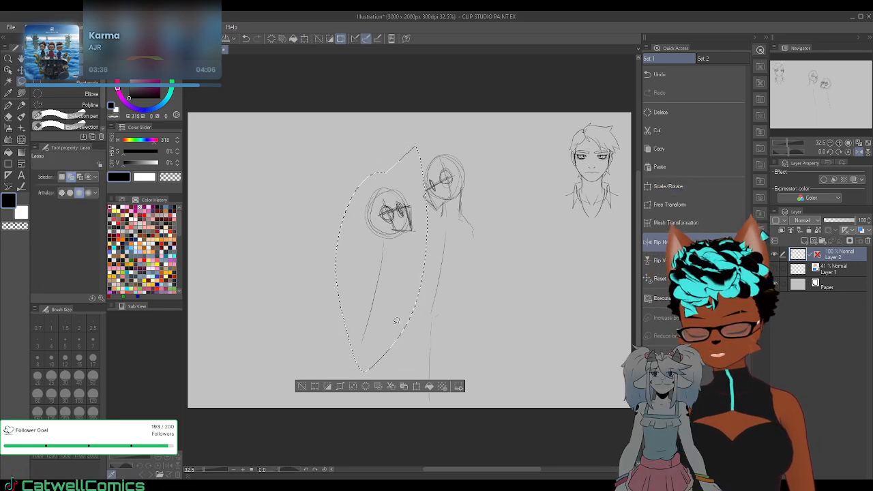
key("ctrl+d")
key("p")
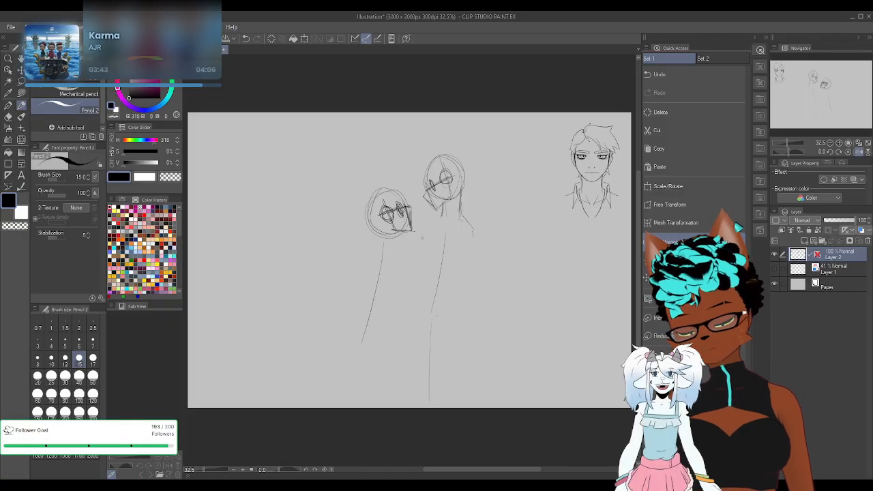
Sketch the first figure's torso in the mirrored view, with a rounded back, a chest line and a closed waist
left_click(860, 151)
mouse_move(345, 237)
left_mouse_down()
mouse_move(374, 223)
mouse_move(352, 288)
mouse_move(345, 235)
mouse_move(353, 291)
left_mouse_up()
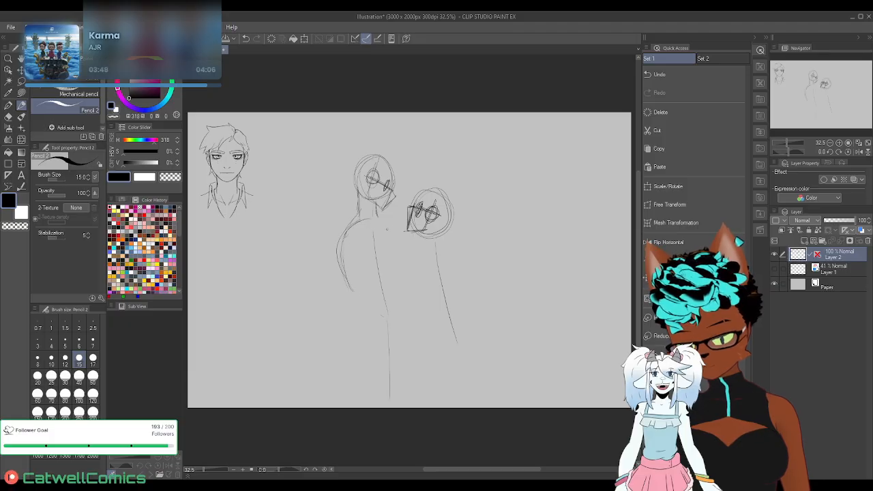
left_click_drag(379, 221, 401, 261)
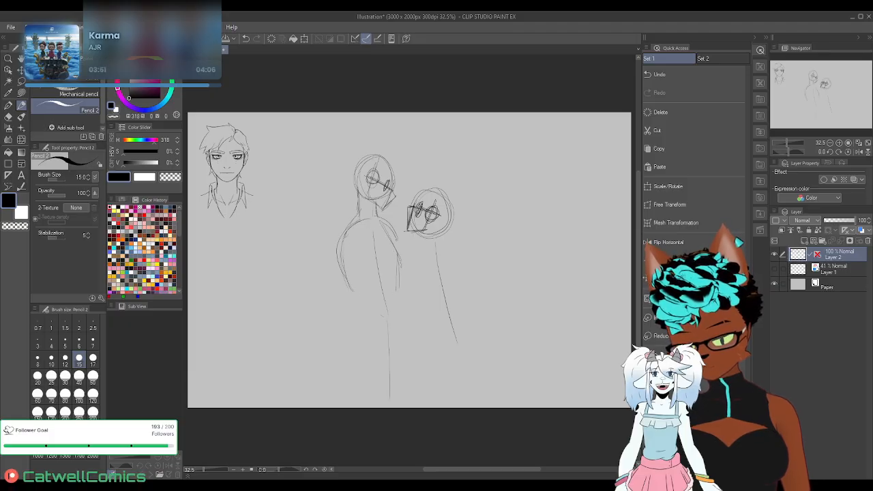
left_click_drag(388, 227, 398, 285)
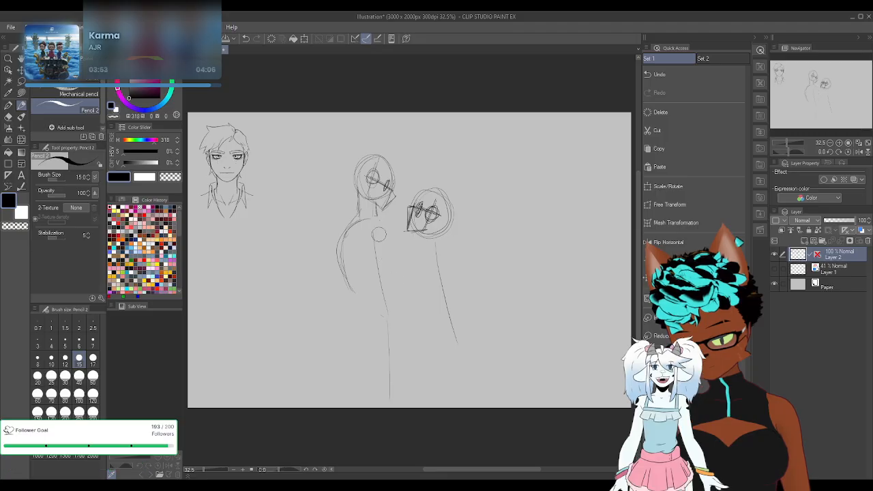
left_click_drag(381, 225, 393, 264)
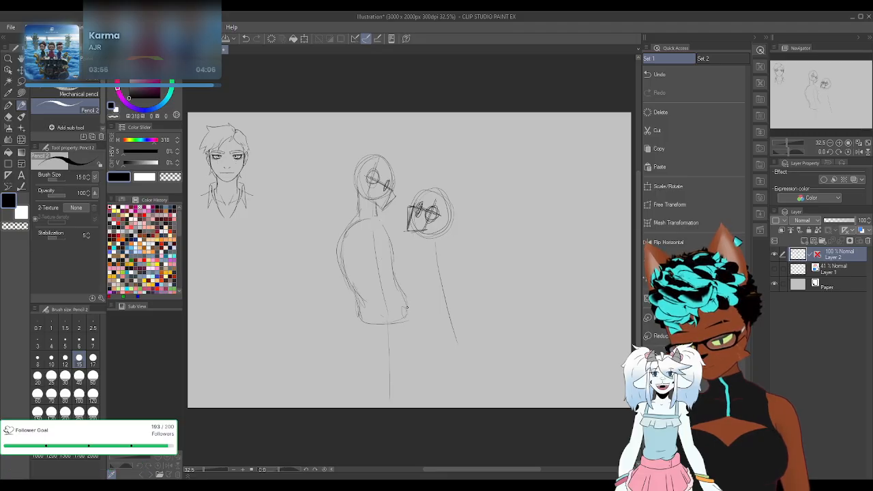
left_click_drag(406, 308, 405, 318)
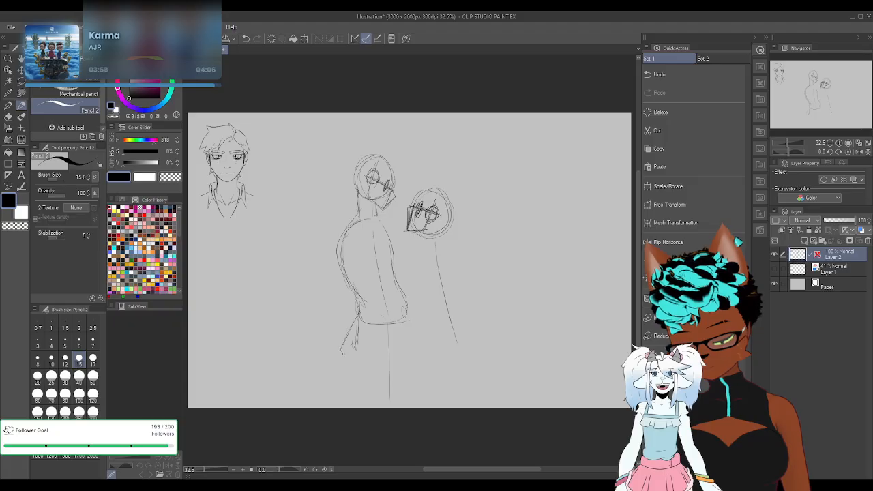
Add the first figure's hips and upper leg, a shoulder circle with a bent arm and hand, and a fuller chest contour
left_click_drag(386, 339, 373, 384)
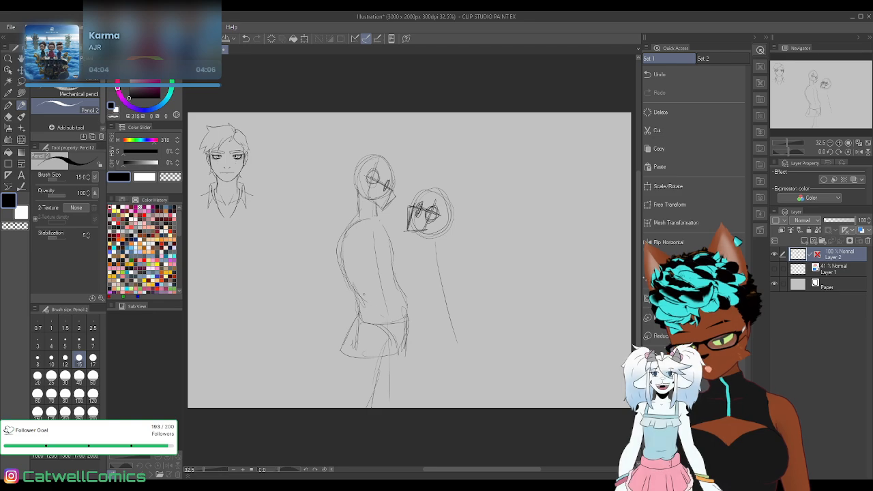
left_click_drag(356, 232, 352, 230)
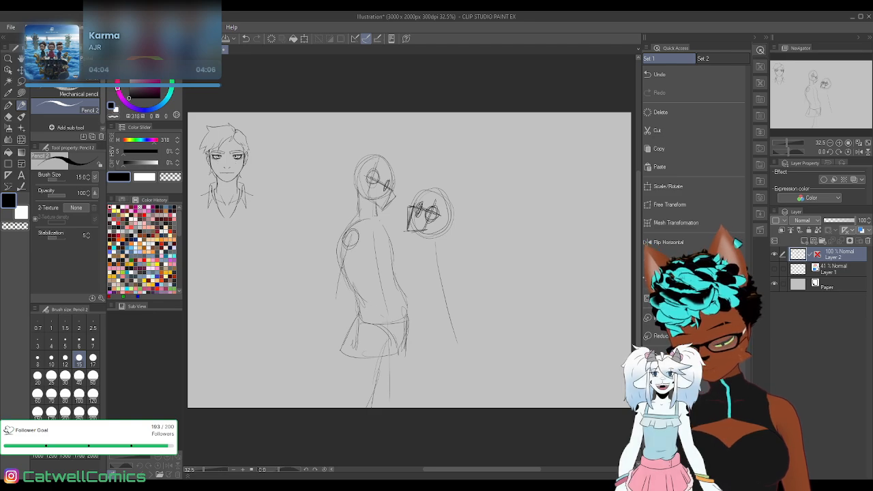
mouse_move(330, 302)
left_mouse_down()
mouse_move(358, 349)
mouse_move(367, 393)
left_mouse_up()
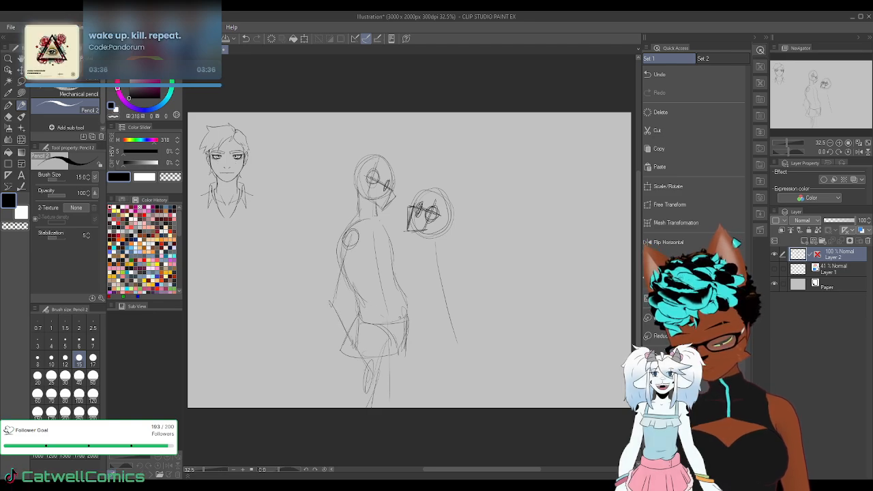
left_click_drag(379, 224, 405, 252)
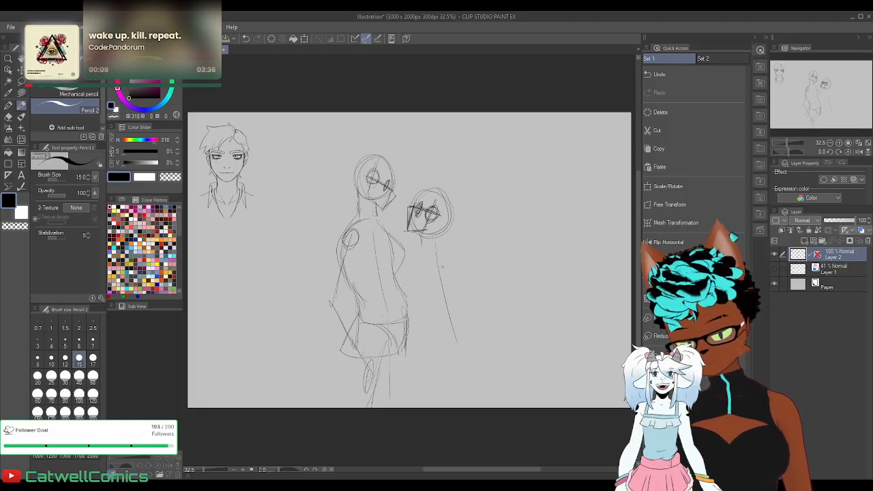
Mirror the canvas view, remove the second figure's line of action, and sketch short neck lines beneath its head
left_click(859, 147)
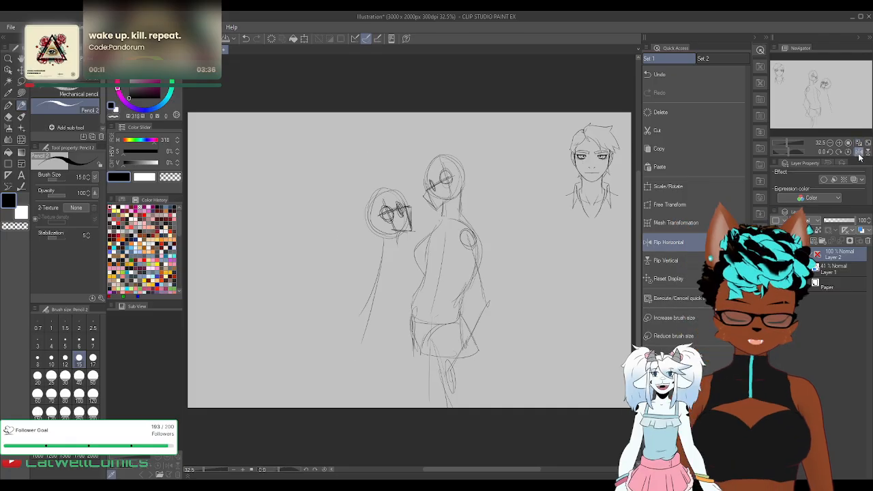
key("ctrl+z")
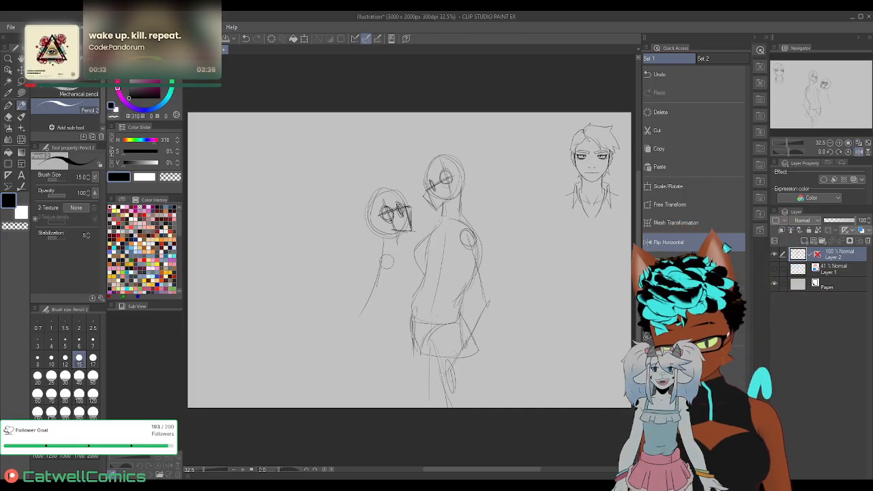
left_click_drag(384, 240, 382, 240)
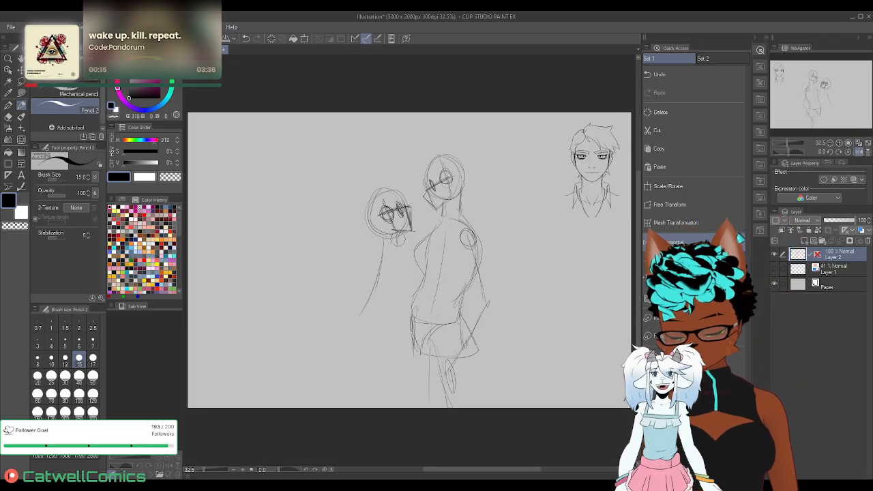
key("ctrl+z")
left_click_drag(371, 296, 372, 297)
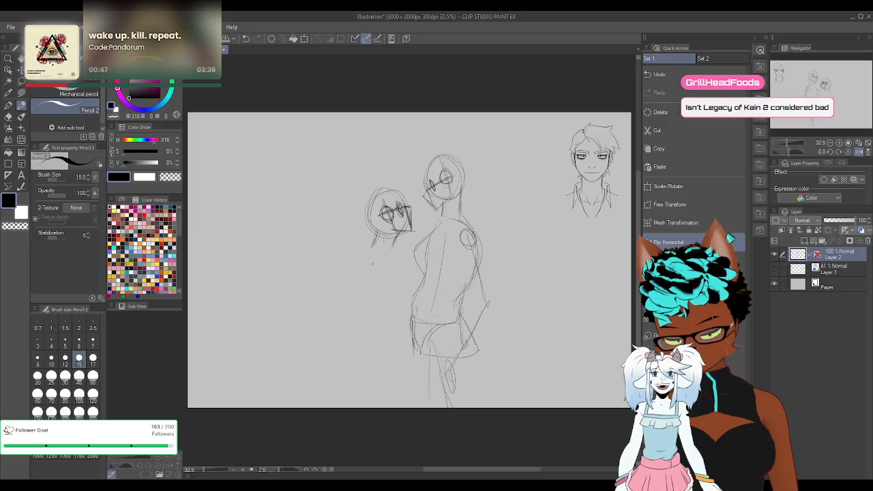
Redraw the second figure's line of action as a long diagonal lean from the neck to the hips, continuing into a steep leg line
mouse_move(394, 233)
left_mouse_down()
mouse_move(372, 256)
mouse_move(356, 296)
left_mouse_up()
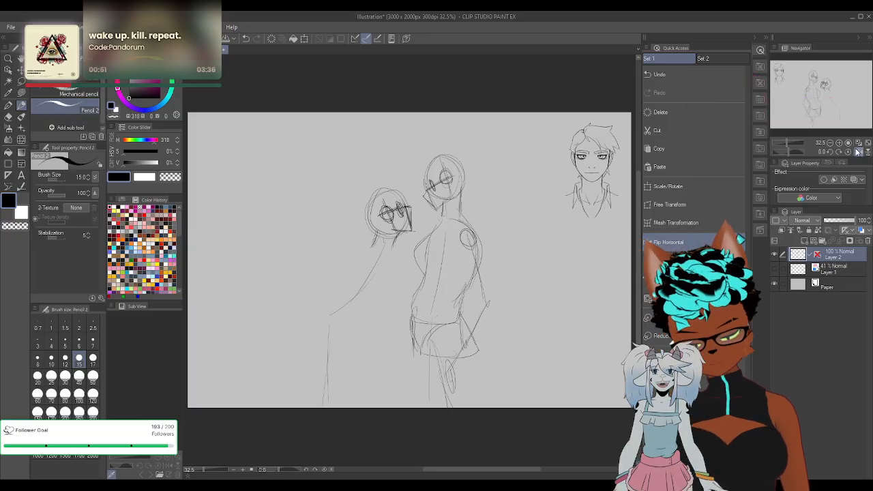
left_click(669, 243)
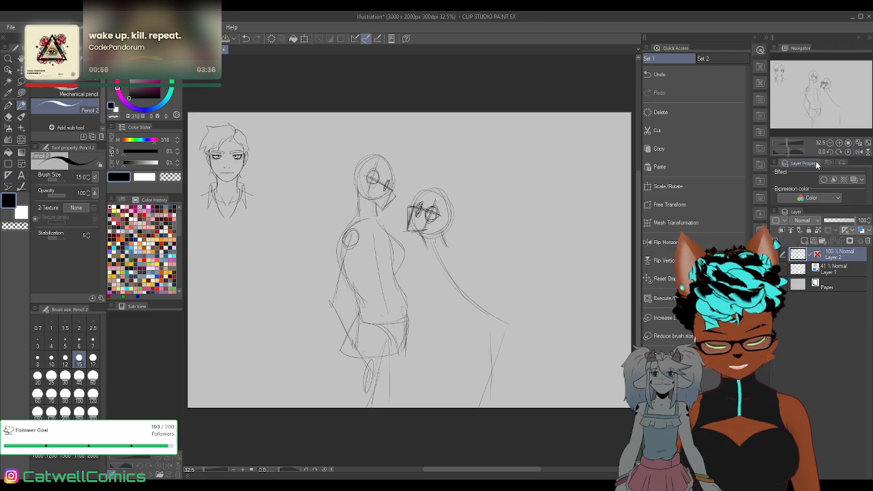
left_click(859, 152)
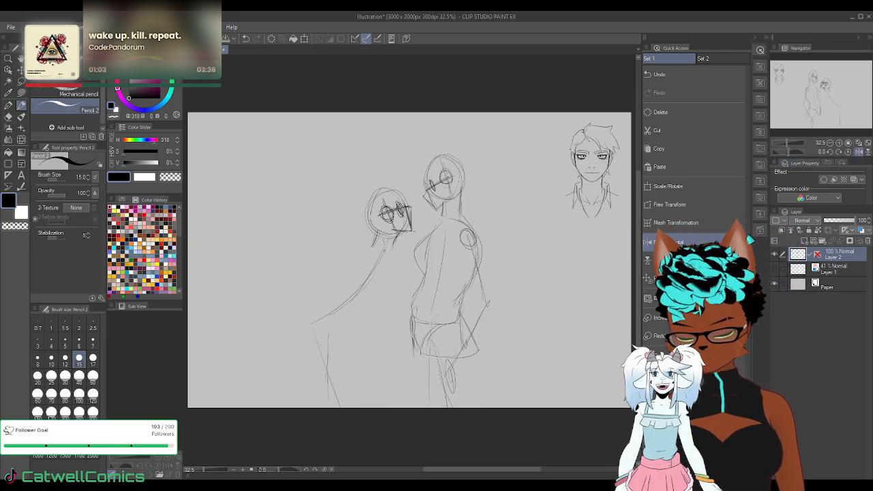
mouse_move(325, 369)
left_mouse_down()
mouse_move(305, 356)
mouse_move(373, 273)
left_mouse_up()
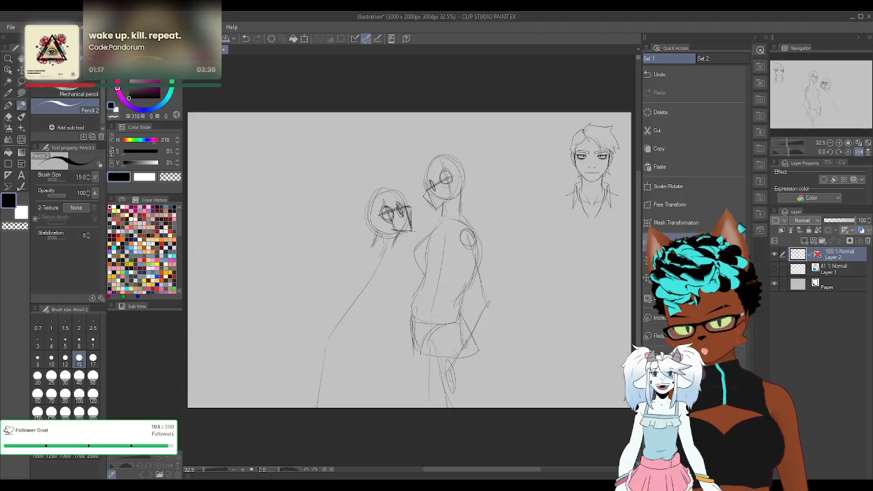
Try rounded shoulder and chest outlines on the second figure in the mirrored view, and undo them
left_click(859, 152)
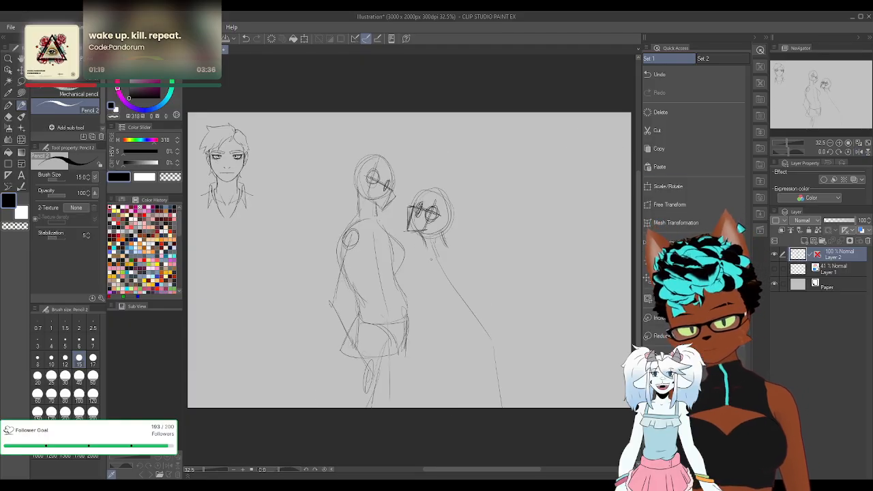
left_click_drag(426, 279, 451, 251)
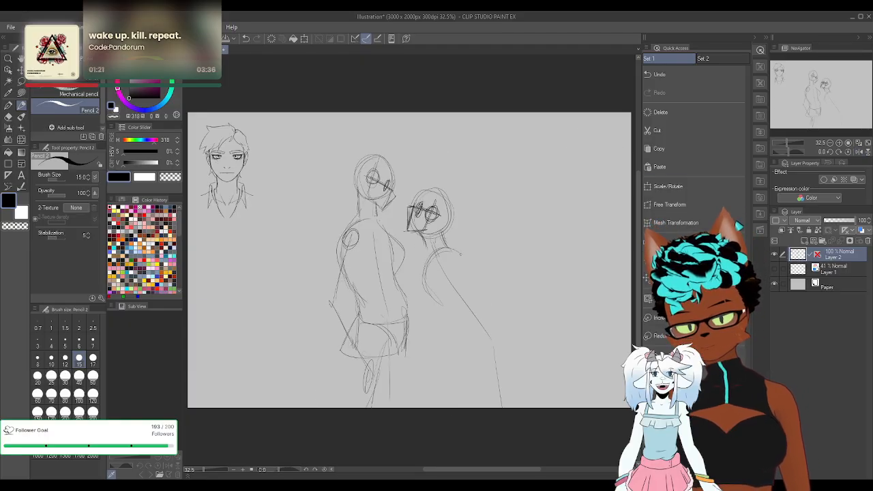
left_click_drag(474, 263, 474, 292)
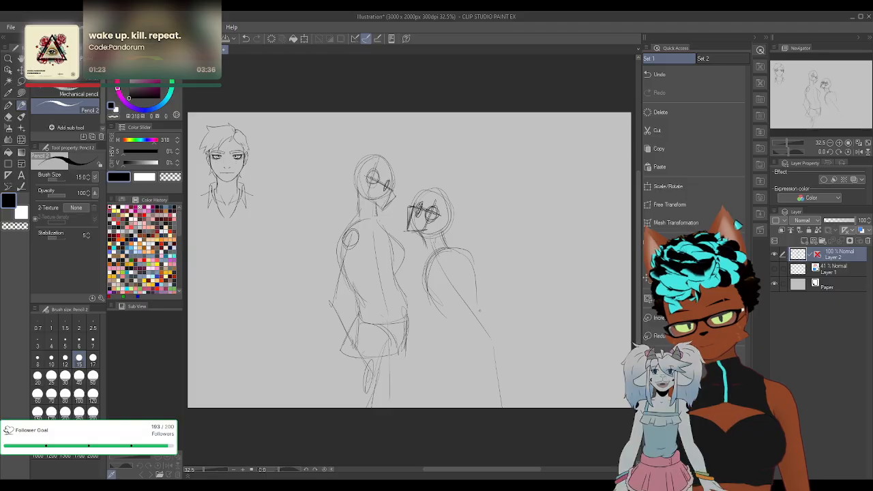
key("ctrl+z")
left_click_drag(437, 253, 450, 249)
key("ctrl+z")
key("ctrl+z")
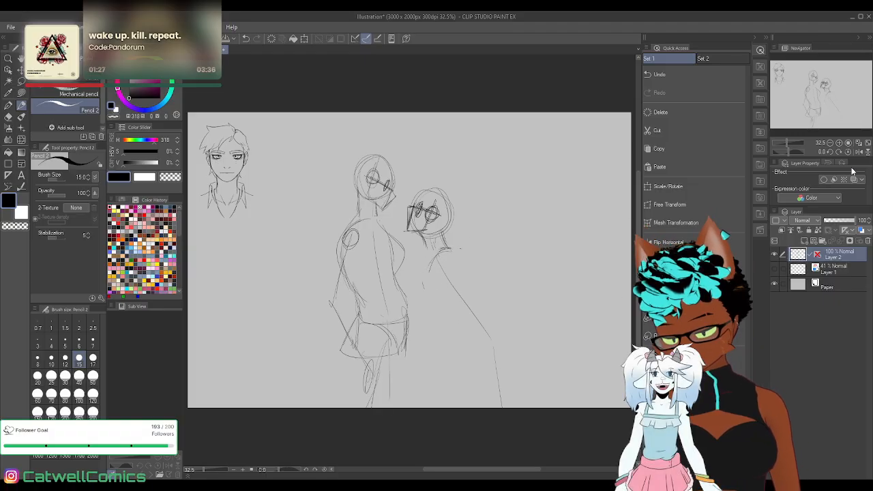
Sketch the second figure's leaning body over its line of action, with an oval ribcage, a waist, rounded hips and spread thighs
left_click(665, 242)
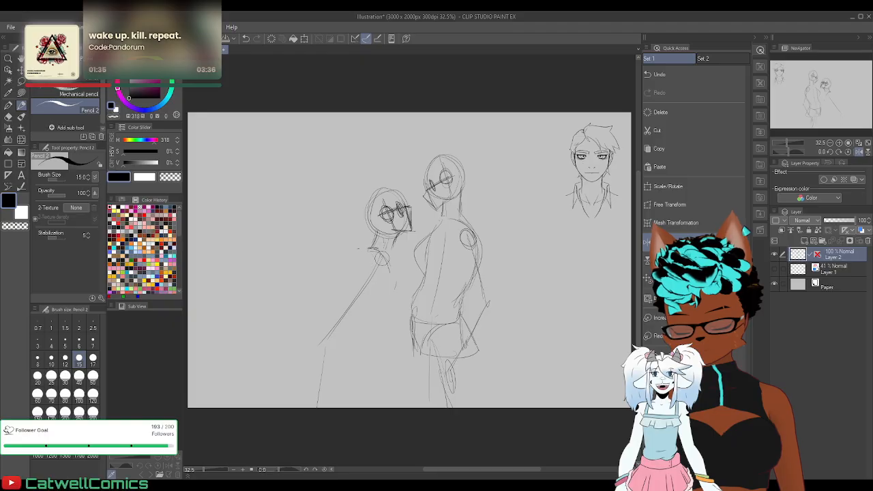
left_click_drag(388, 290, 374, 326)
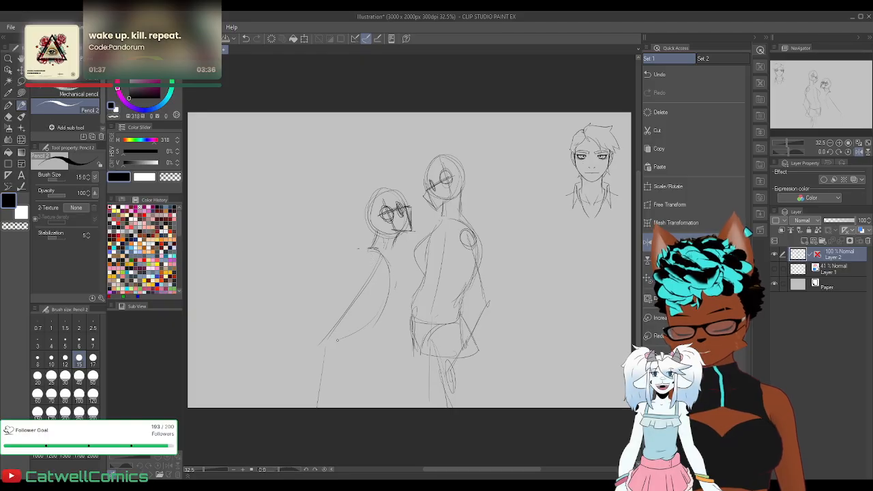
mouse_move(333, 290)
left_mouse_down()
mouse_move(296, 335)
mouse_move(329, 300)
mouse_move(350, 337)
left_mouse_up()
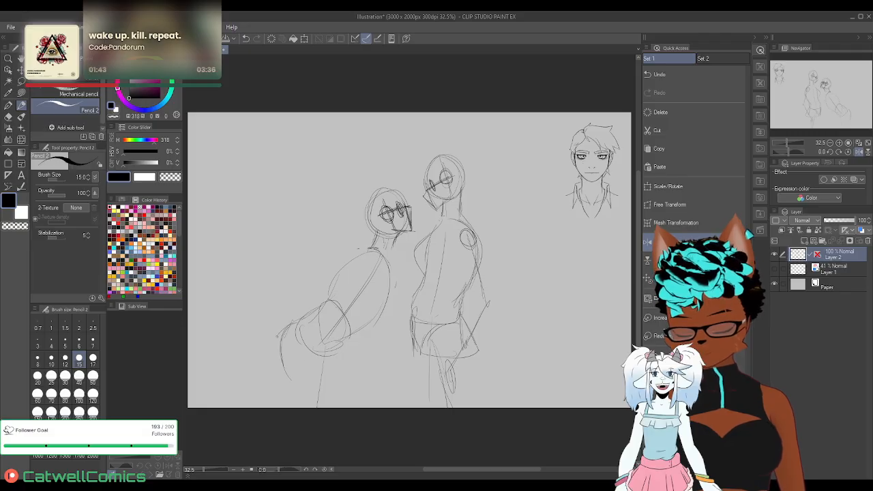
mouse_move(277, 336)
left_mouse_down()
mouse_move(290, 376)
mouse_move(338, 354)
left_mouse_up()
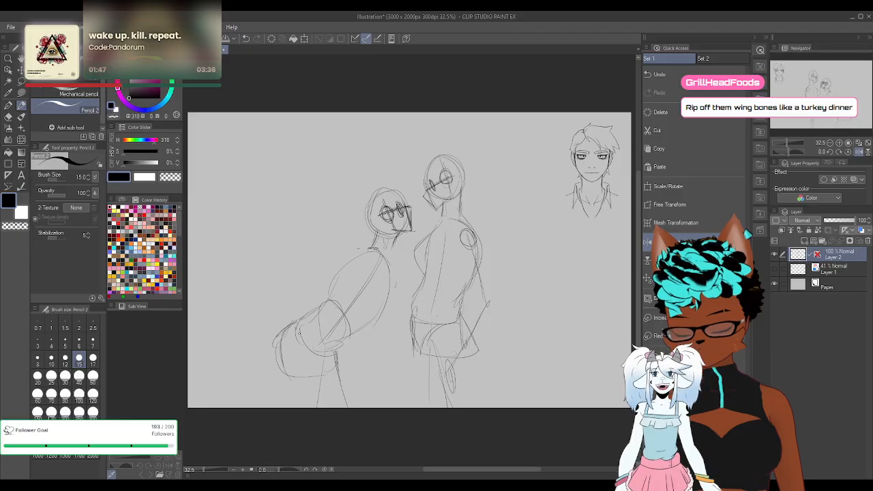
mouse_move(298, 332)
left_mouse_down()
mouse_move(310, 377)
mouse_move(337, 355)
left_mouse_up()
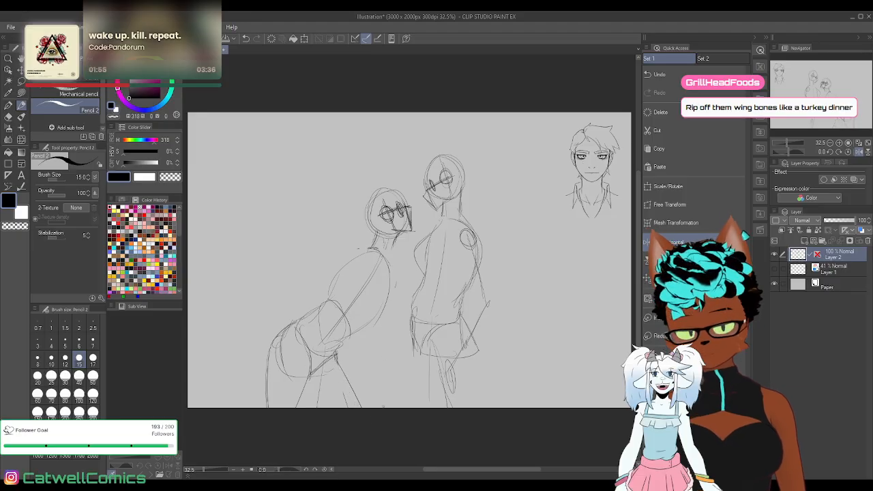
Restore the unmirrored canvas view, then lasso the second figure's head and scale it down slightly, lowering it toward the shoulders
left_click(858, 152)
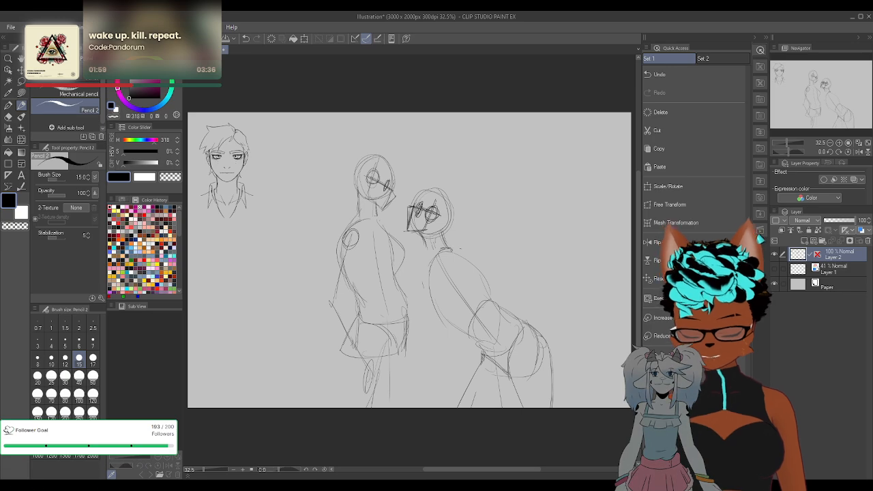
key("m")
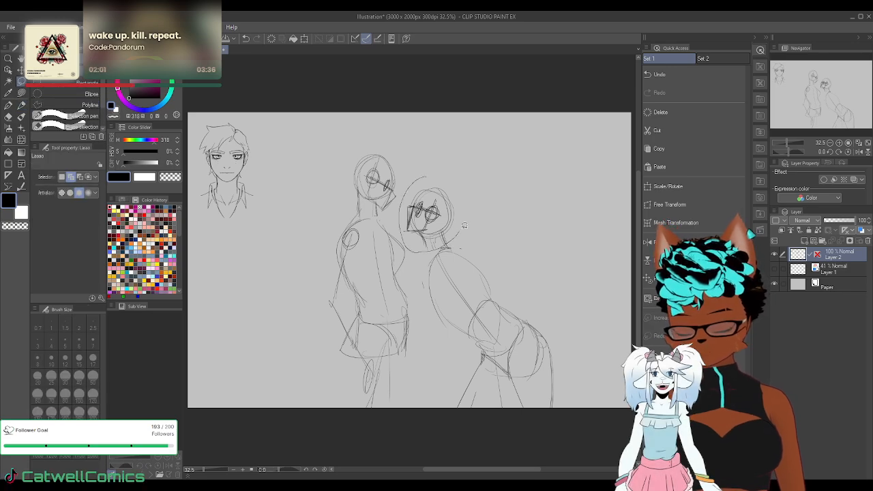
left_click_drag(463, 225, 457, 240)
left_click(468, 271)
left_click_drag(401, 174, 404, 186)
left_click_drag(438, 232, 439, 234)
left_click(420, 274)
left_click(361, 276)
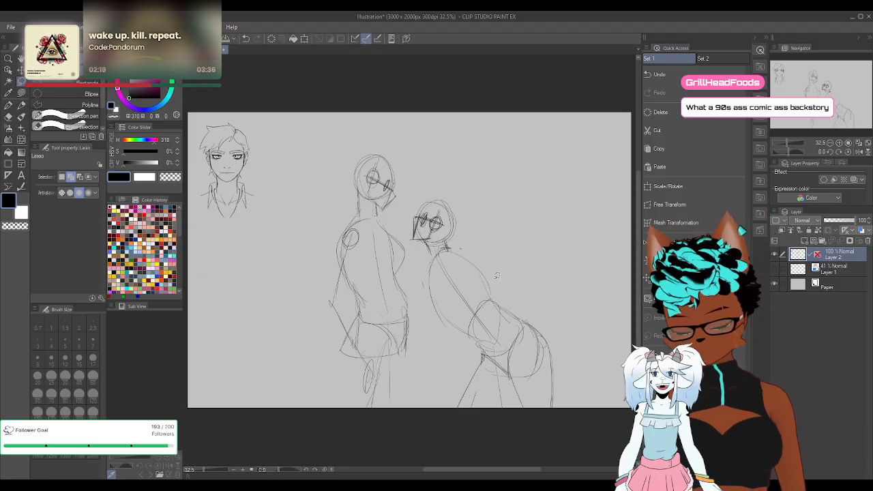
Shift the second figure's lassoed hips and legs slightly up toward the torso, and redraw the back, belly and thigh contours with Pencil 2
mouse_move(496, 275)
left_mouse_down()
mouse_move(447, 402)
mouse_move(579, 341)
mouse_move(505, 283)
left_mouse_up()
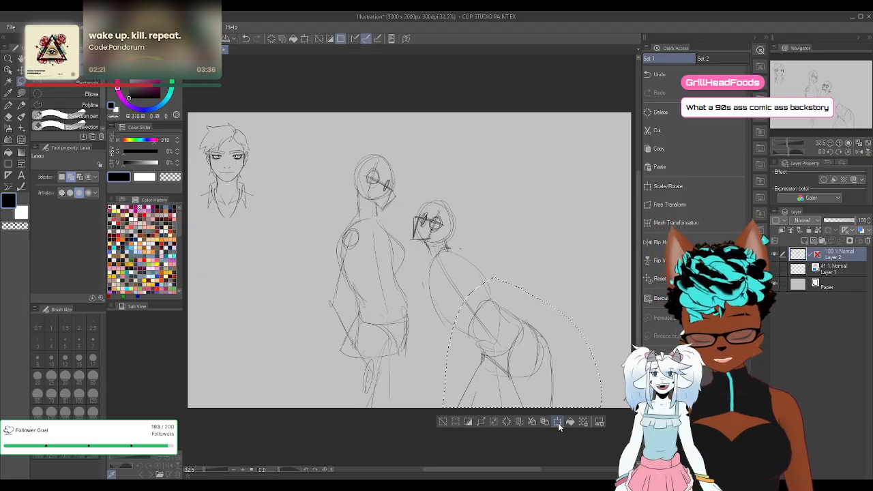
left_click(558, 423)
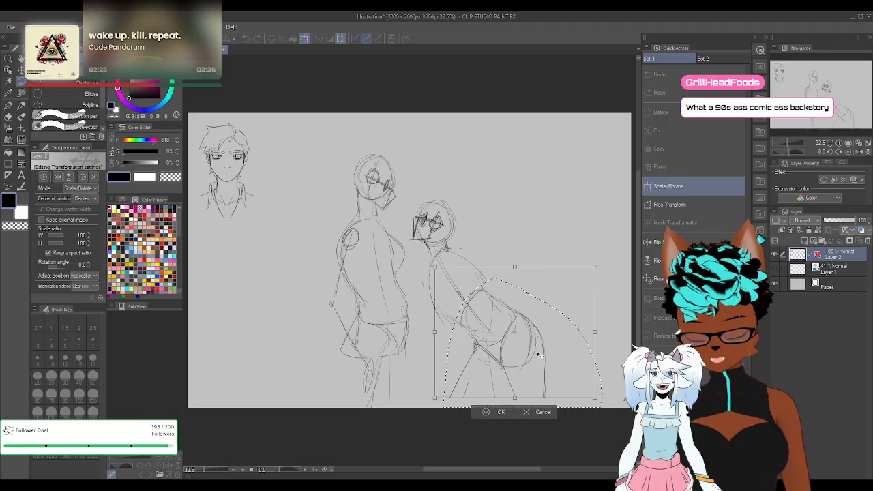
left_click(498, 411)
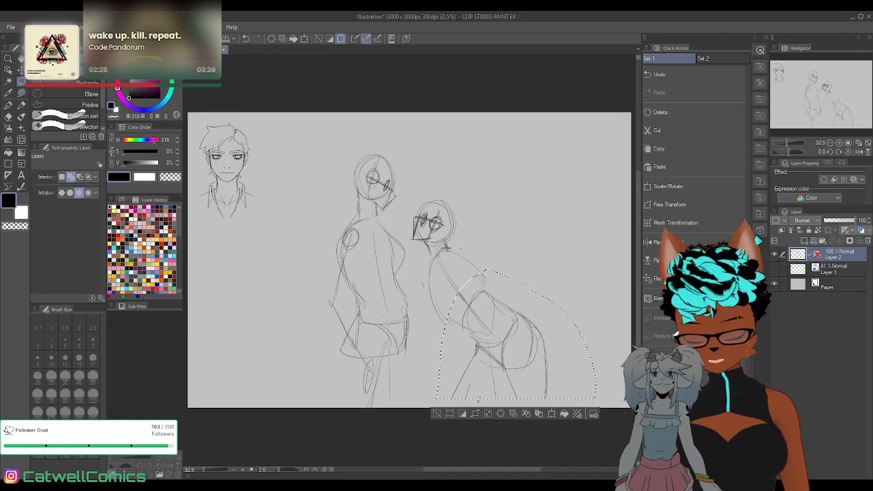
left_click(436, 414)
left_click(20, 105)
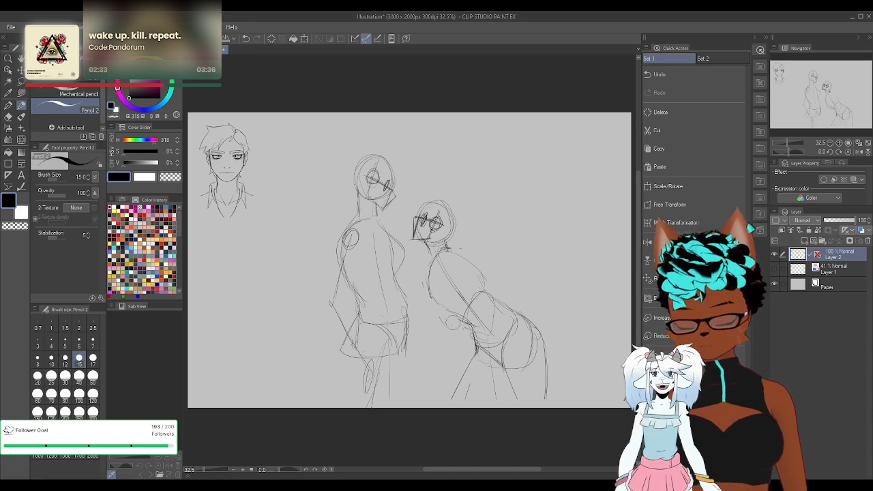
left_click_drag(448, 250, 479, 274)
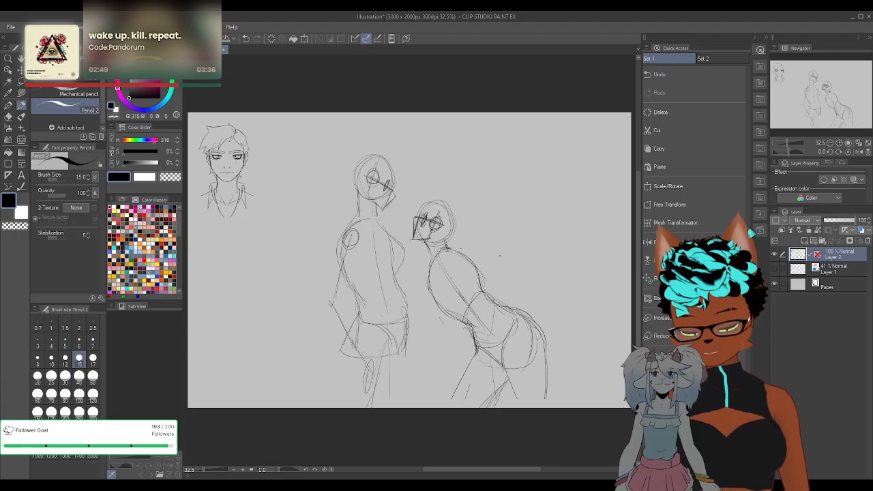
Lasso the whole second figure, scale it to 94%, rotate it 0.4 degrees, and reposition it beside the first figure
key("m")
mouse_move(424, 185)
left_mouse_down()
mouse_move(404, 237)
mouse_move(437, 298)
mouse_move(440, 411)
mouse_move(548, 423)
mouse_move(534, 245)
mouse_move(431, 178)
mouse_move(481, 194)
left_mouse_up()
left_click(517, 421)
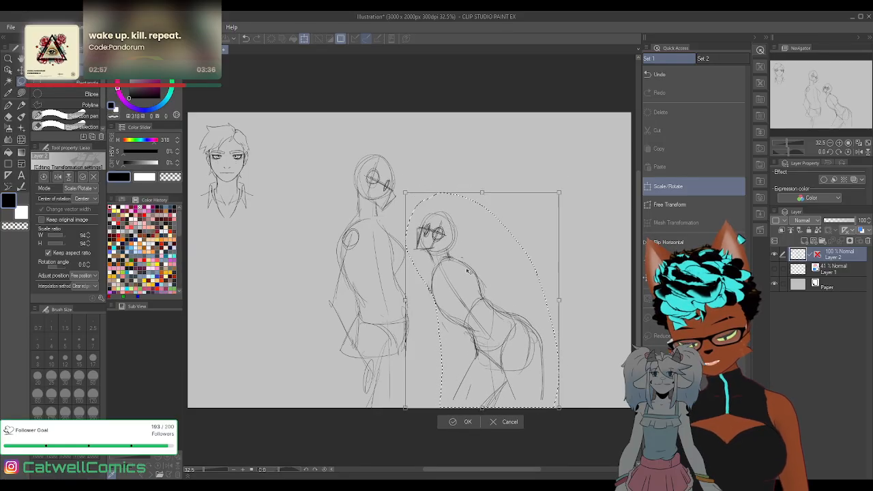
mouse_move(468, 276)
left_mouse_down()
mouse_move(471, 243)
mouse_move(470, 286)
left_mouse_up()
mouse_move(471, 240)
left_mouse_down()
mouse_move(473, 232)
mouse_move(460, 269)
mouse_move(471, 243)
left_mouse_up()
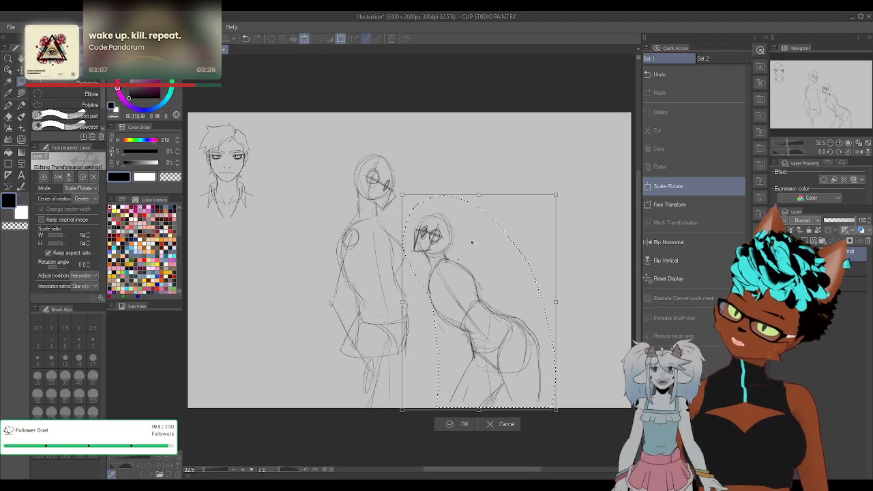
left_click_drag(498, 291, 501, 286)
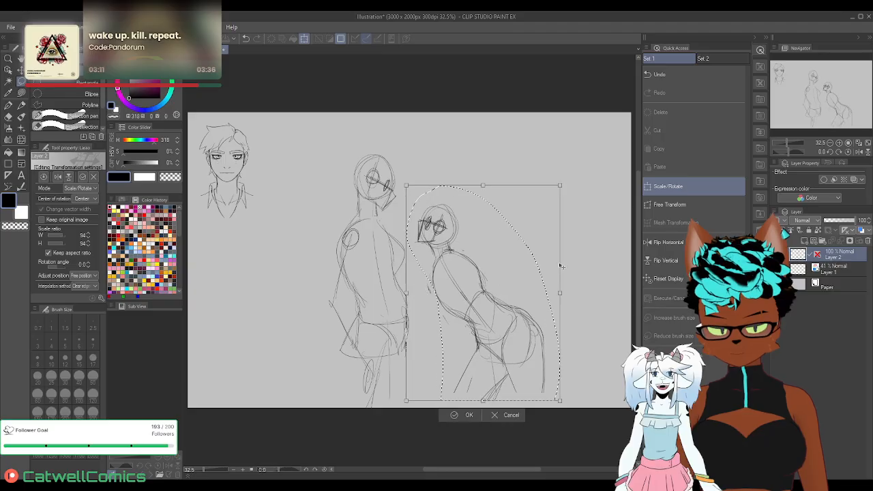
left_click_drag(559, 265, 555, 285)
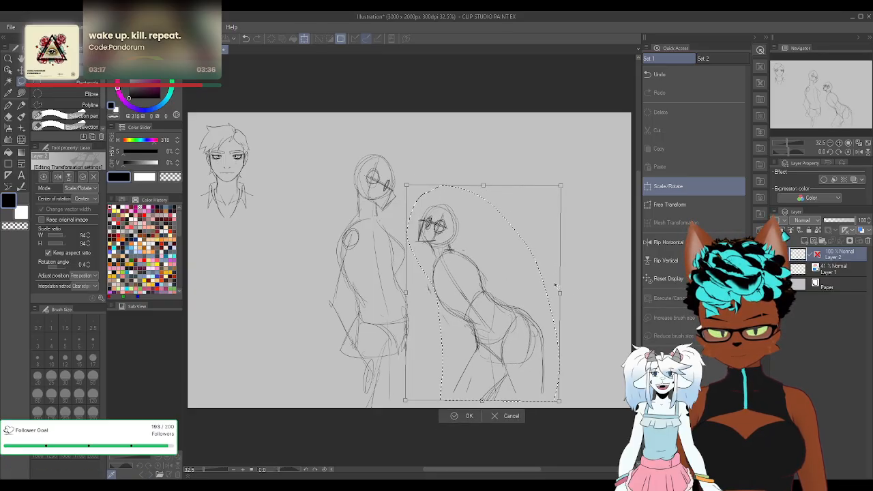
left_click(469, 416)
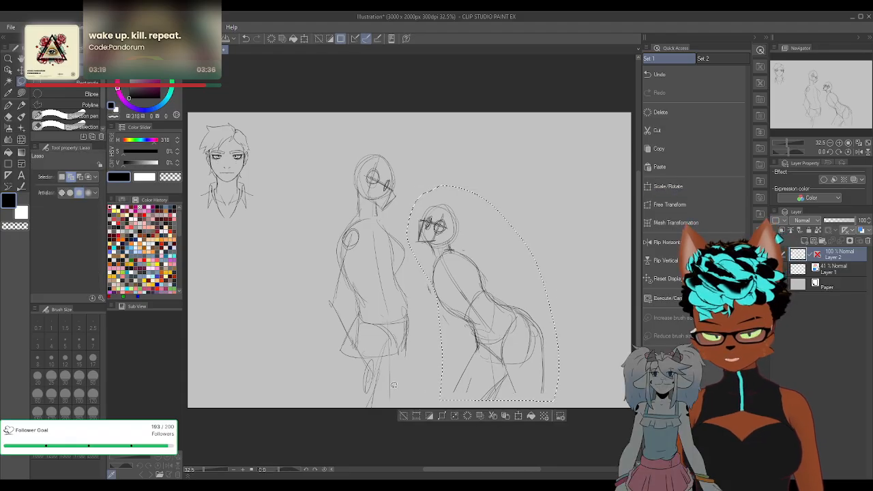
key("ctrl+d")
Lasso the second figure's head and tilt it slightly on the neck with Scale/Rotate
mouse_move(474, 226)
left_mouse_down()
mouse_move(471, 237)
mouse_move(489, 236)
left_mouse_up()
left_click(478, 266)
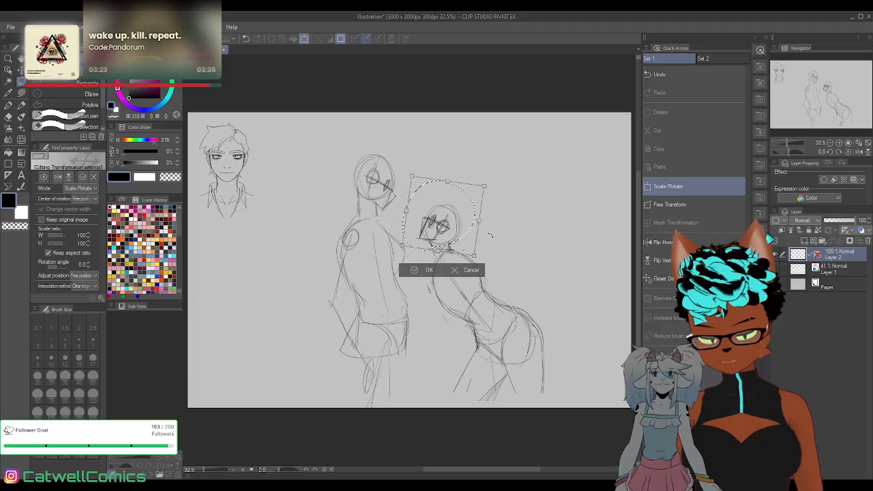
left_click(428, 270)
left_click(363, 263)
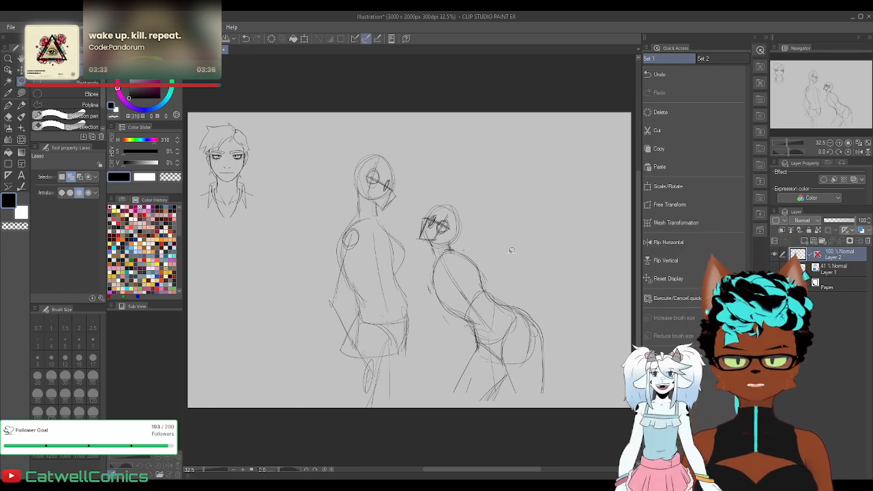
Check the visibility of Layer 2 and add a new raster layer above it
key("p")
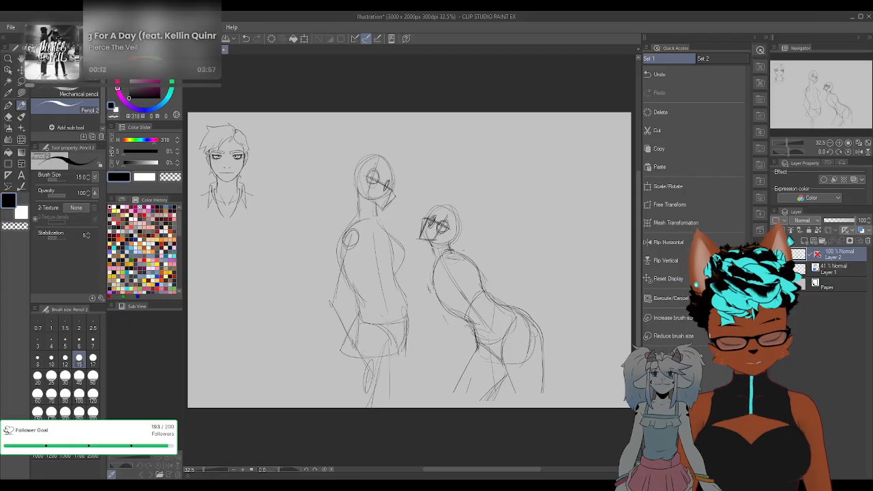
left_click(777, 255)
left_click(777, 255)
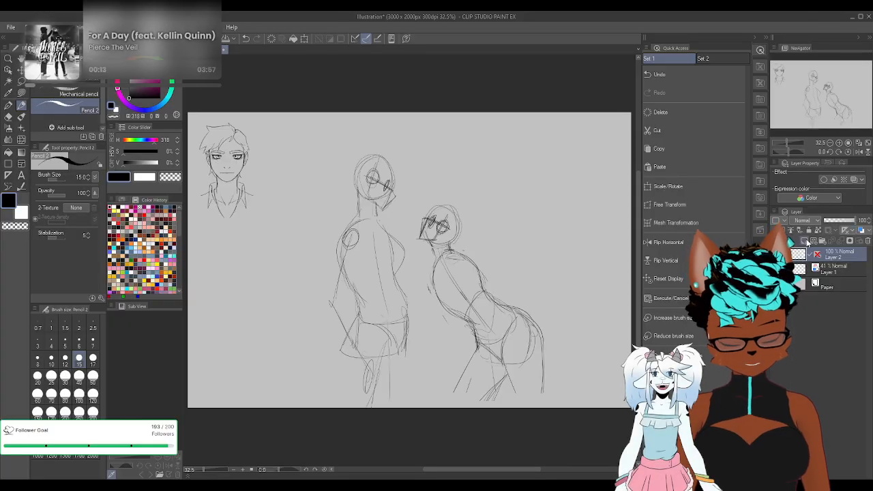
left_click(807, 242)
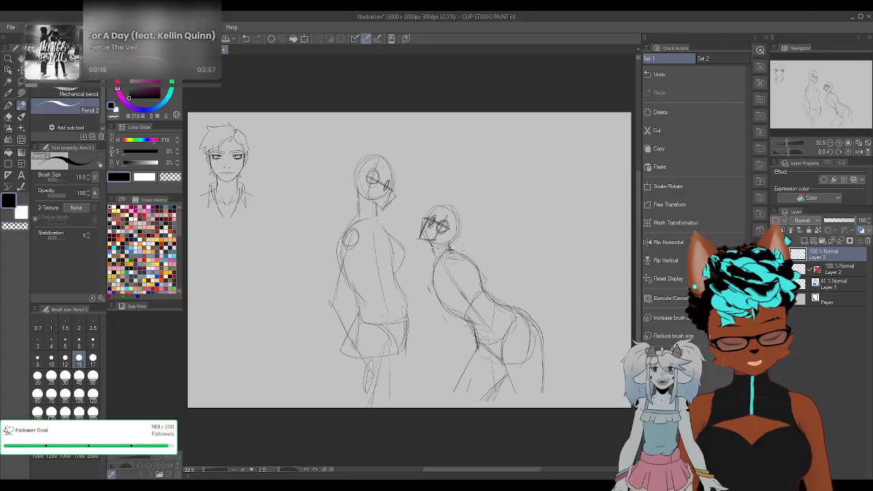
Lasso the second figure, cut and paste it from Layer 2 onto its own layer, and merge the empty Layer 3 into that layer
key("m")
mouse_move(435, 193)
left_mouse_down()
mouse_move(424, 285)
mouse_move(558, 413)
mouse_move(442, 187)
left_mouse_up()
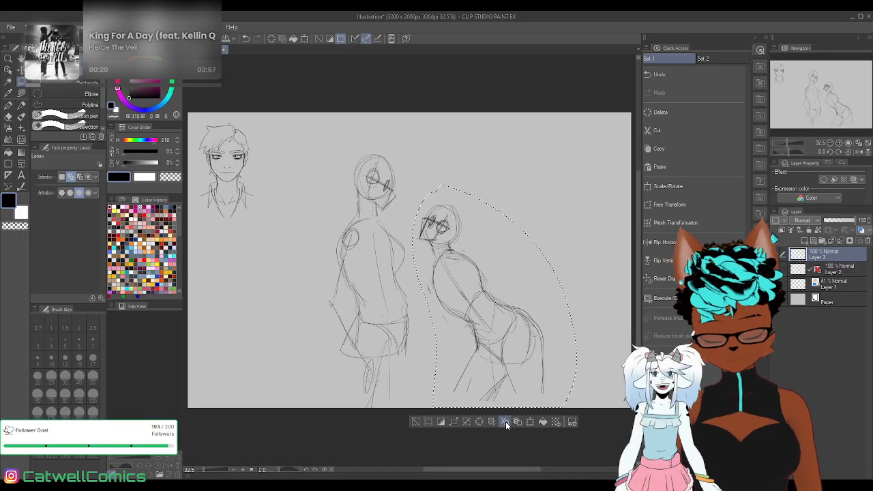
left_click(854, 270)
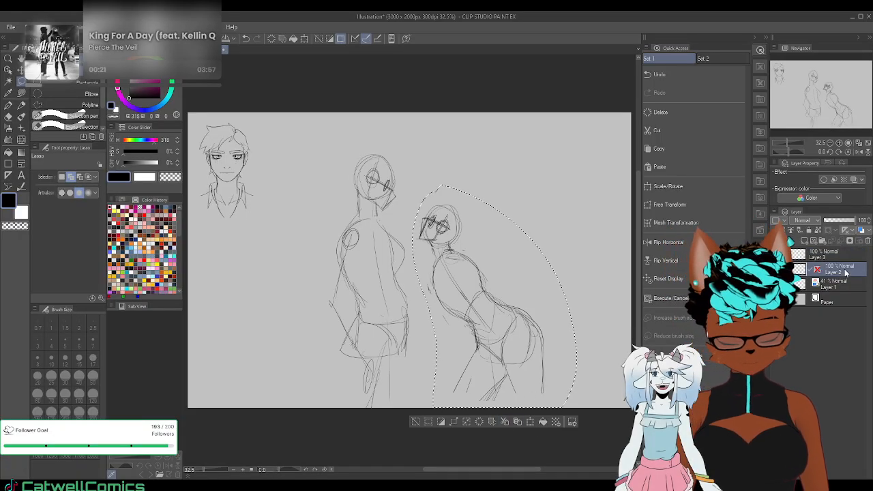
left_click(507, 421)
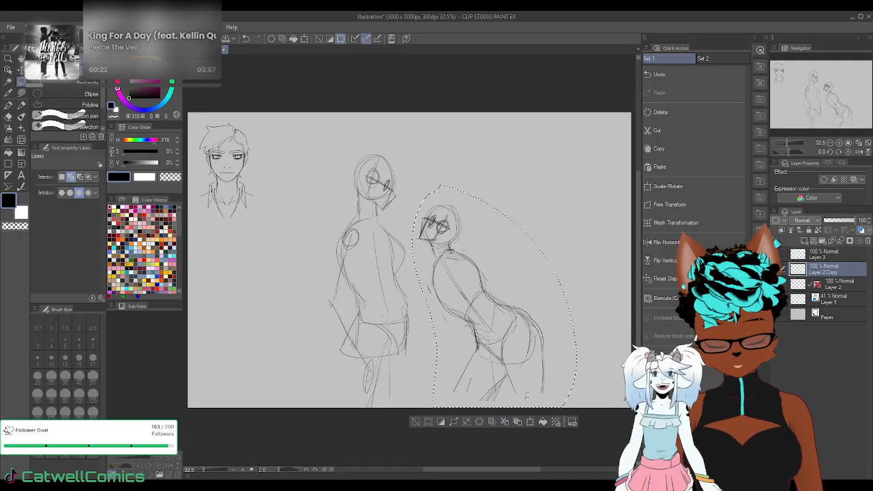
left_click(839, 258)
key("ctrl+e")
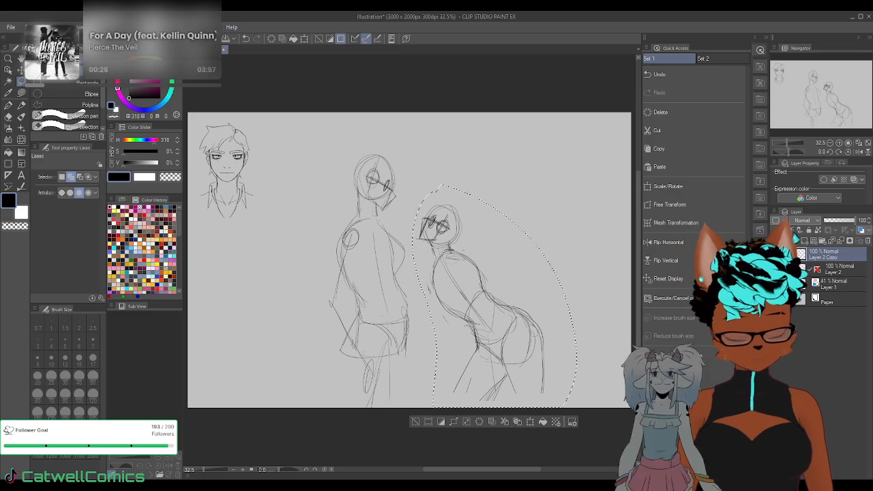
left_click(414, 423)
Check the separation of the two figures by toggling the visibility of Layer 2 Copy and Layer 2
left_click(777, 254)
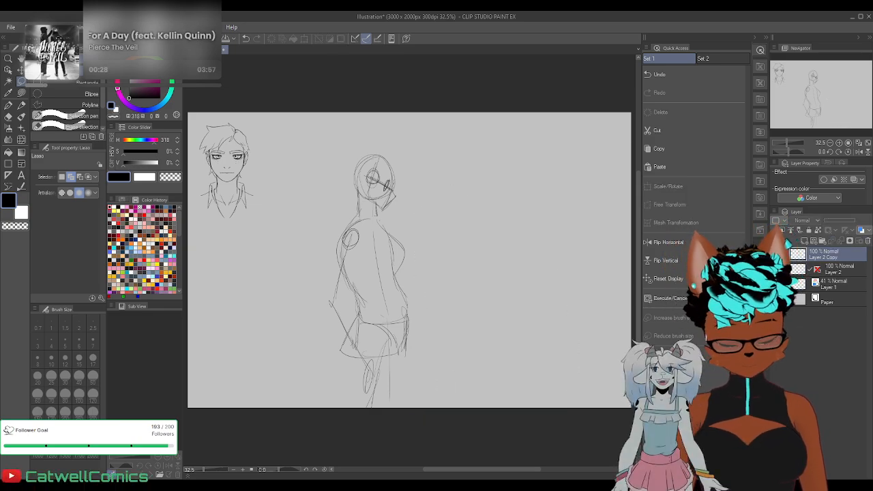
left_click(777, 269)
left_click(777, 269)
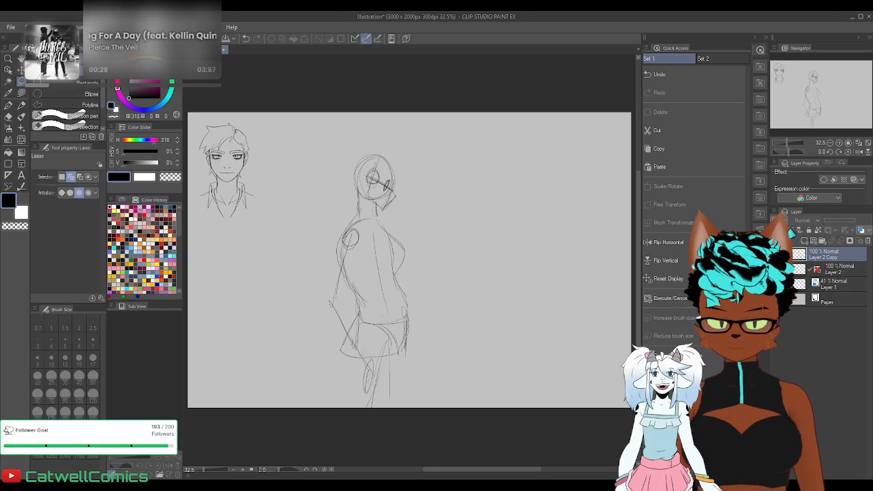
left_click(802, 269)
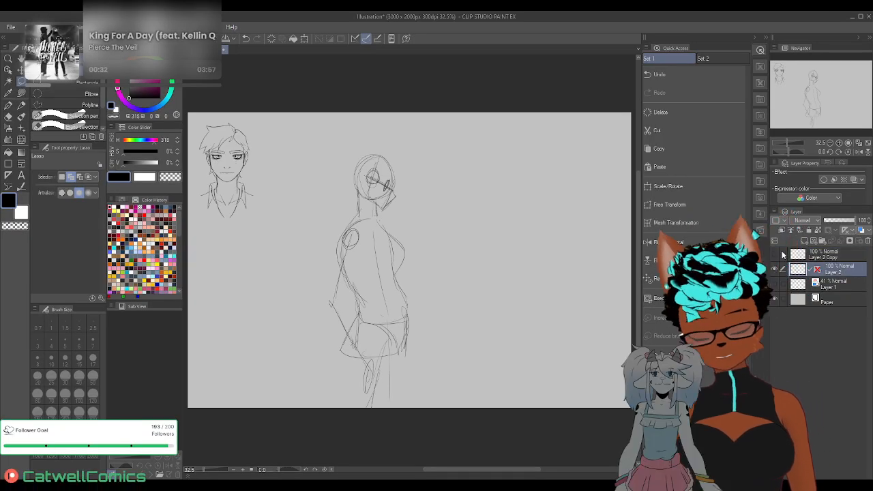
left_click(776, 254)
left_click(818, 256)
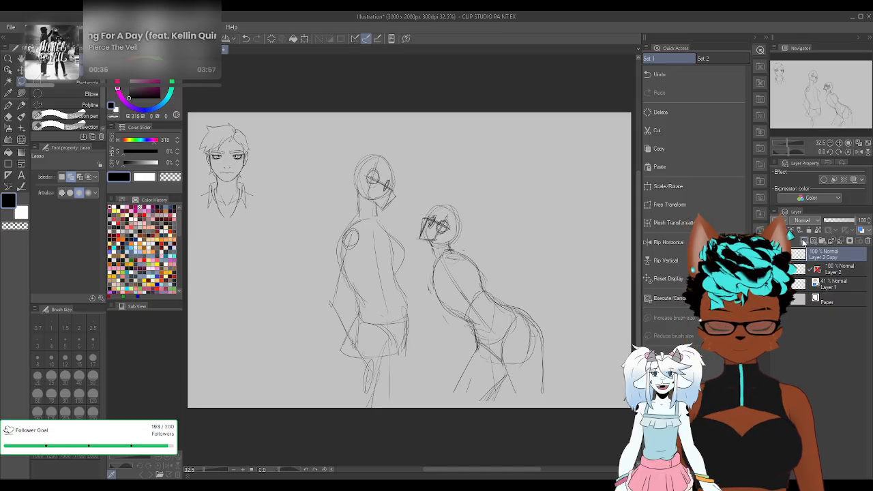
left_click(799, 270)
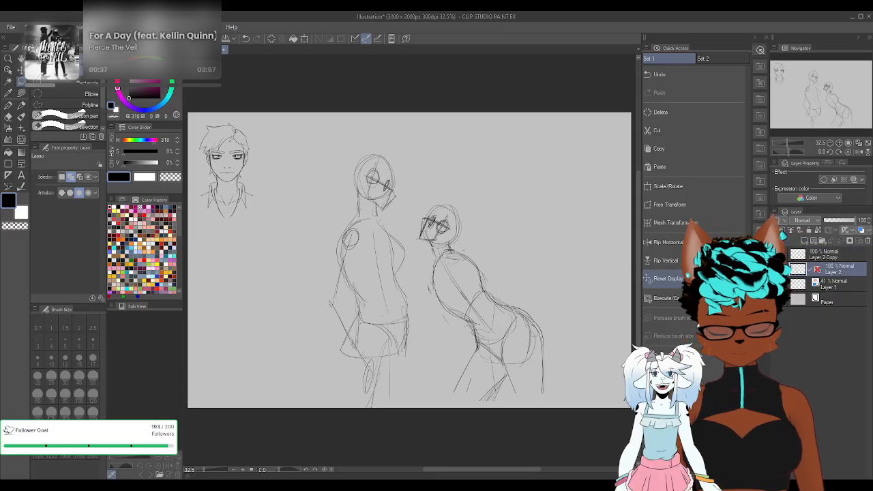
Switch back to Pencil 2, and undo and redo the last visibility change of the second figure's layer to compare
left_click(20, 106)
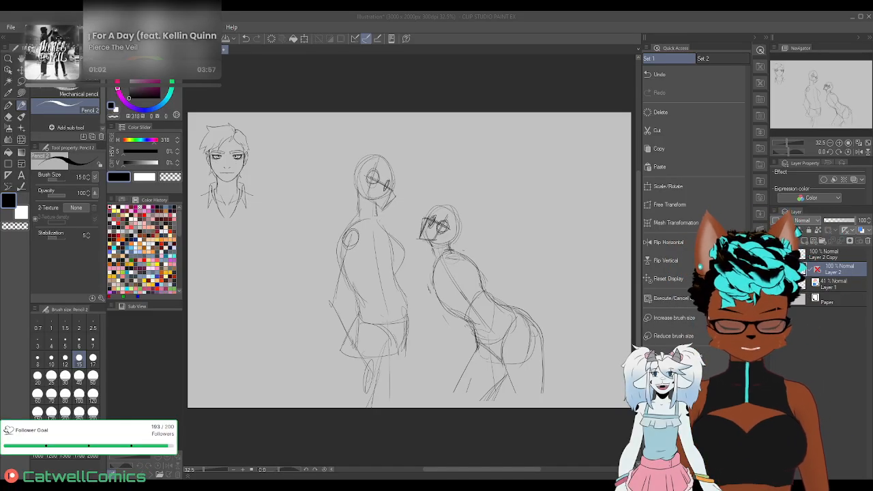
key("ctrl+z")
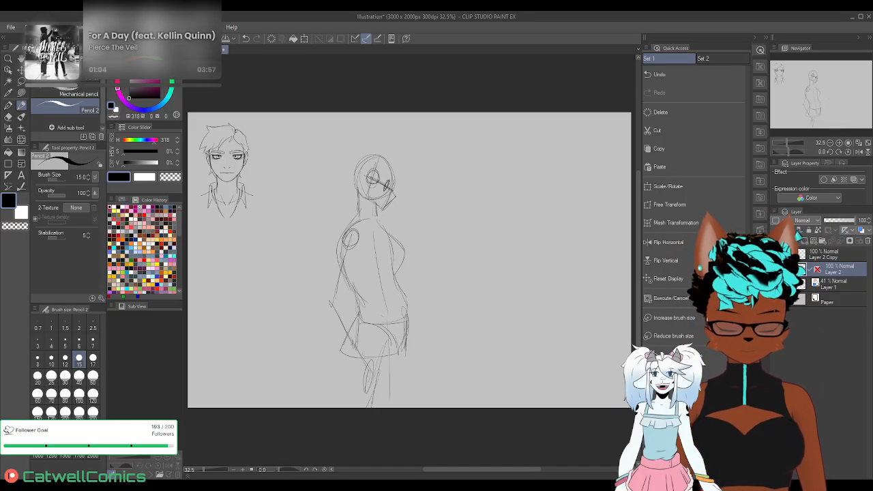
key("ctrl+y")
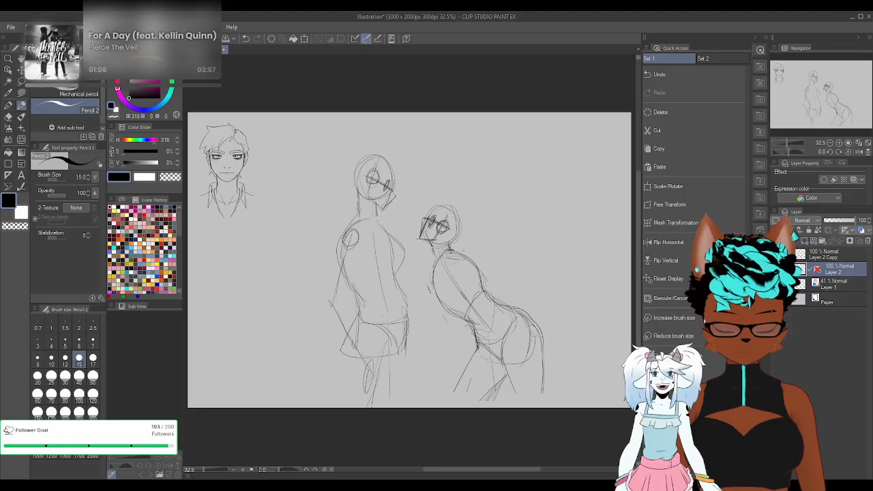
key("ctrl+z")
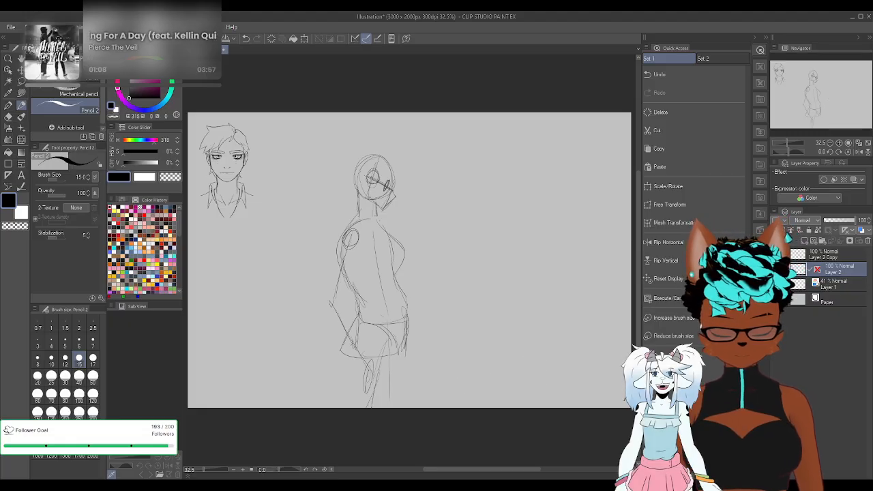
key("ctrl+y")
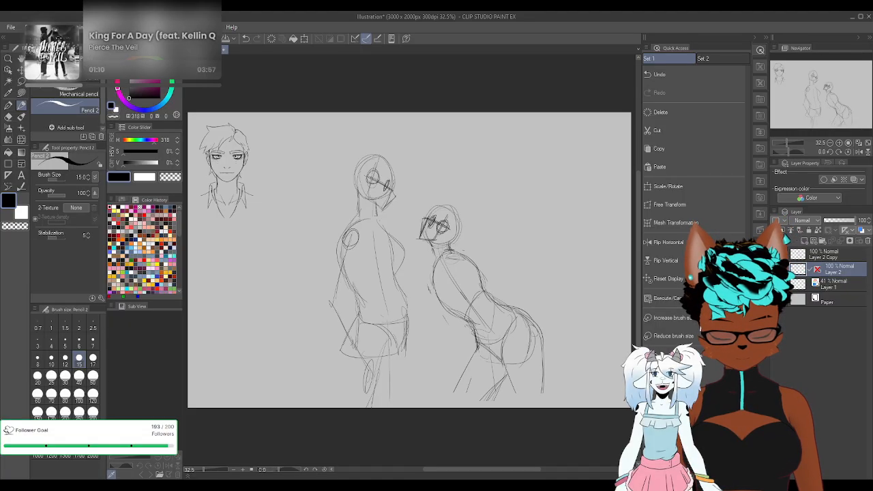
Check Layer 2 Copy's visibility, then sketch the second figure's bent arm and hands in front of its chest on that layer
left_click(774, 254)
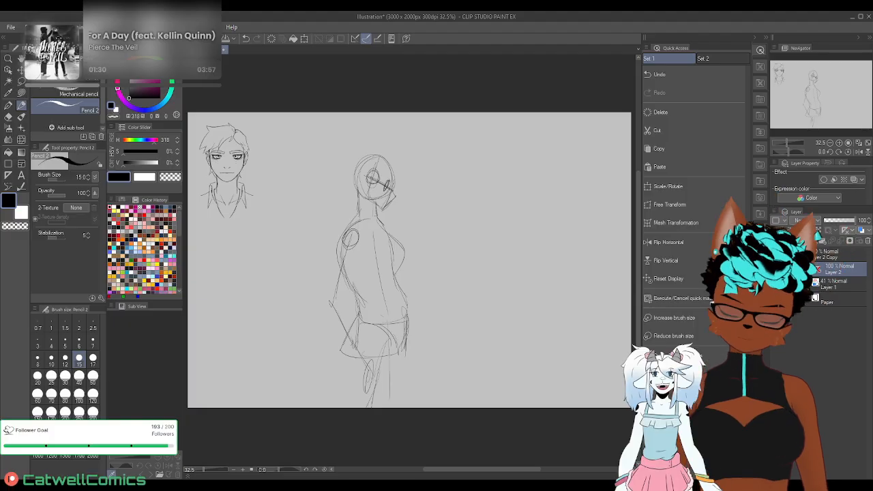
left_click(776, 254)
left_click(821, 257)
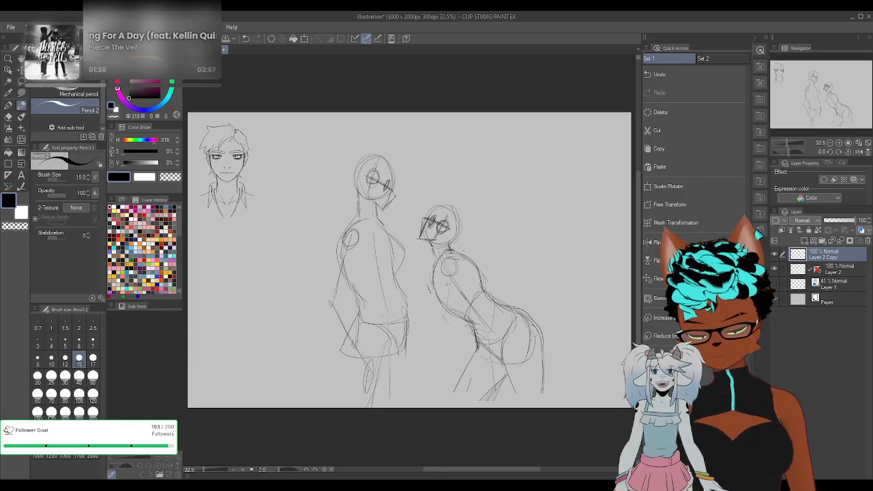
left_click_drag(422, 295, 439, 305)
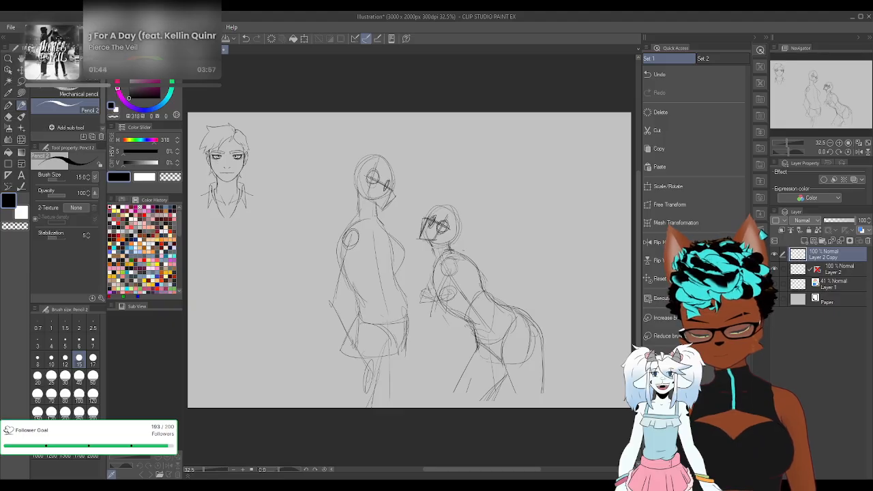
left_click_drag(443, 303, 433, 315)
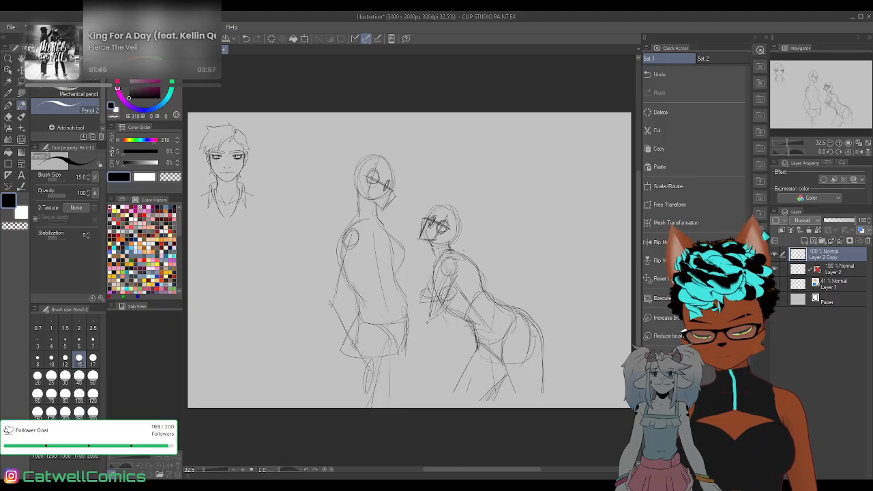
mouse_move(437, 272)
left_mouse_down()
mouse_move(423, 301)
mouse_move(429, 289)
left_mouse_up()
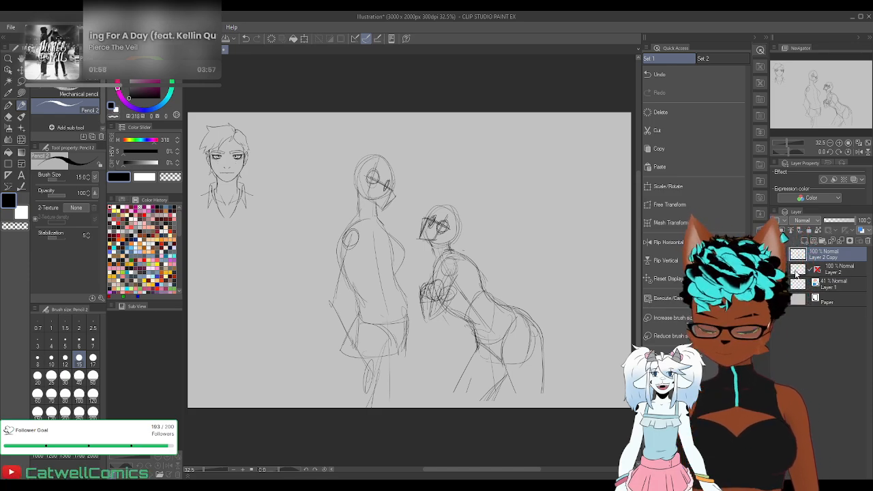
key("m")
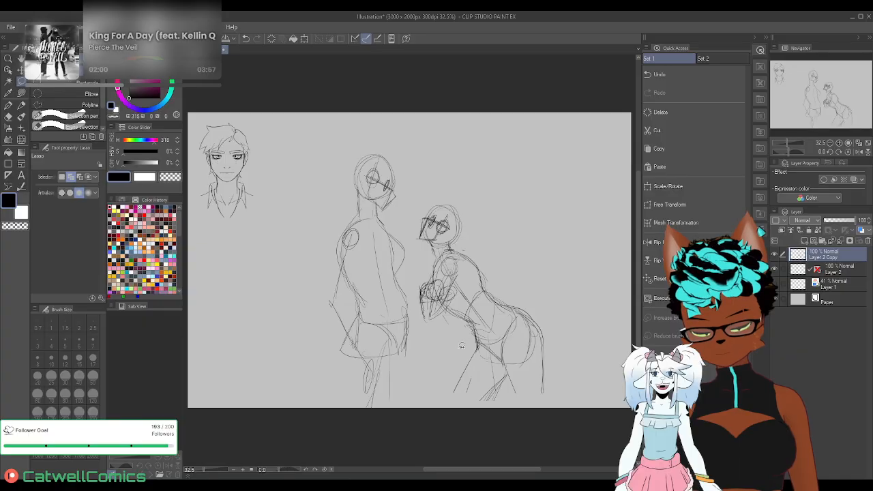
left_click_drag(518, 275, 484, 313)
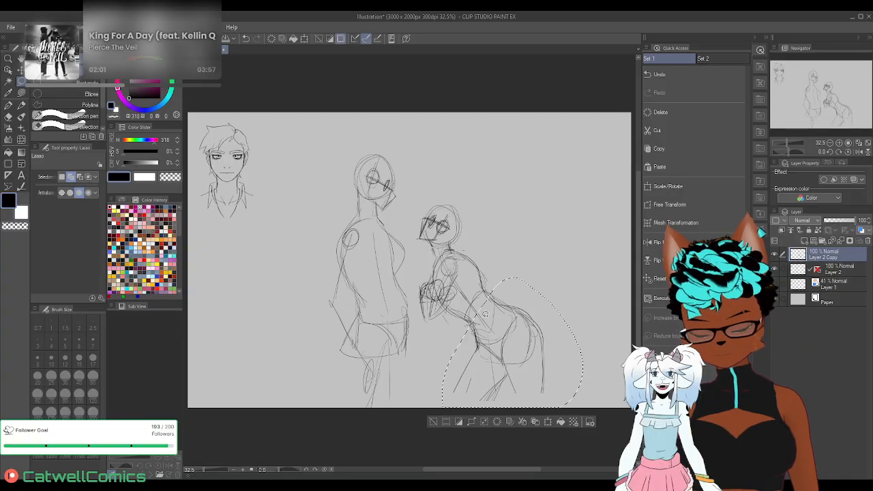
left_click(545, 422)
left_click(500, 423)
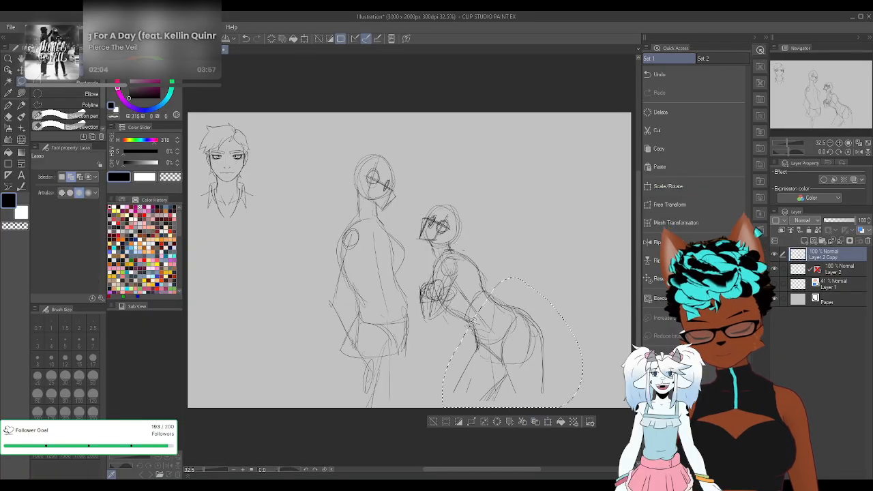
key("ctrl+d")
Lasso the second figure's head and upper body and rotate them about 18.6° clockwise into a more upright posture
mouse_move(425, 315)
left_mouse_down()
mouse_move(459, 177)
mouse_move(524, 282)
mouse_move(505, 301)
mouse_move(536, 286)
mouse_move(548, 294)
left_mouse_up()
left_click(502, 352)
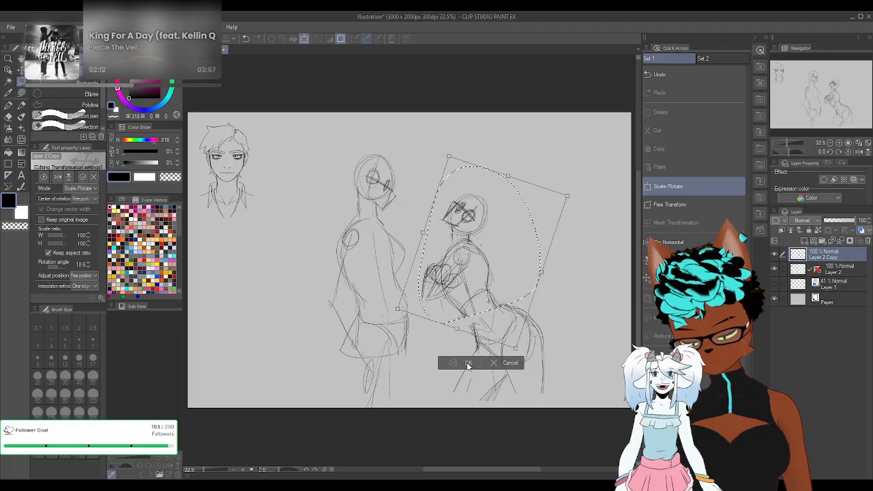
left_click(468, 363)
left_click(402, 340)
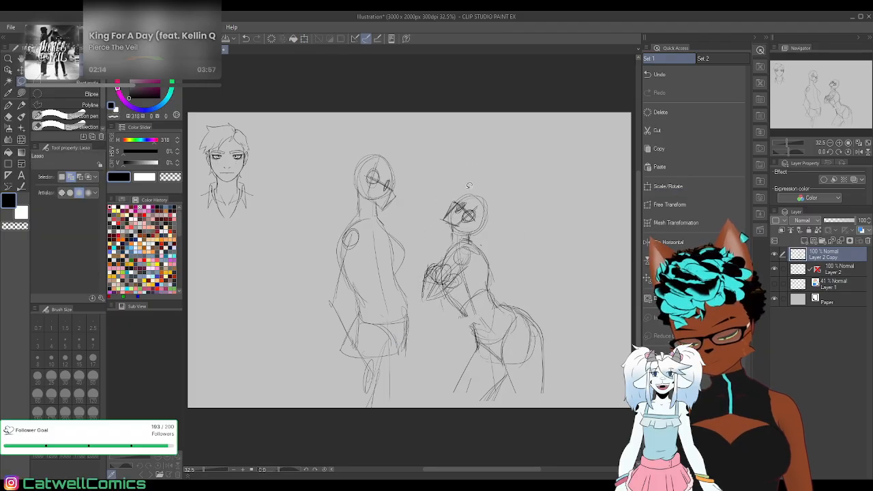
Lasso the second figure's head, rotate it counterclockwise to face the standing figure, and switch back to Pencil 2
left_click_drag(478, 179, 474, 181)
left_click(504, 258)
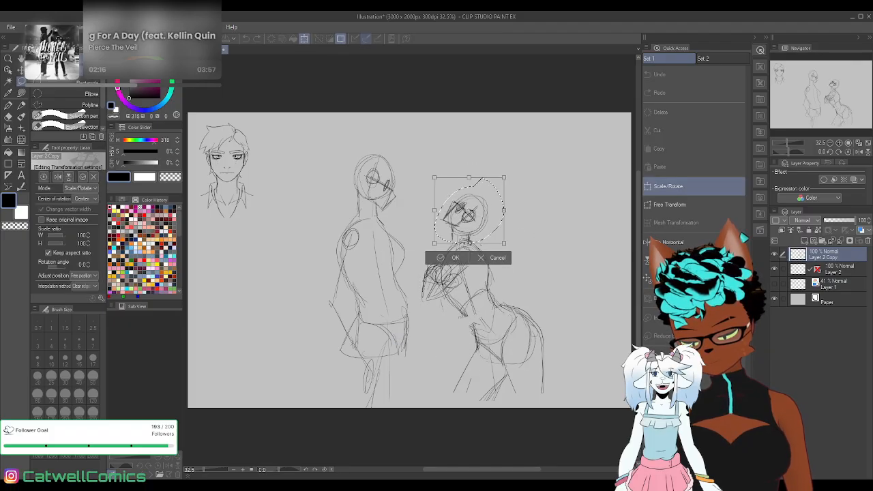
left_click_drag(515, 217, 461, 216)
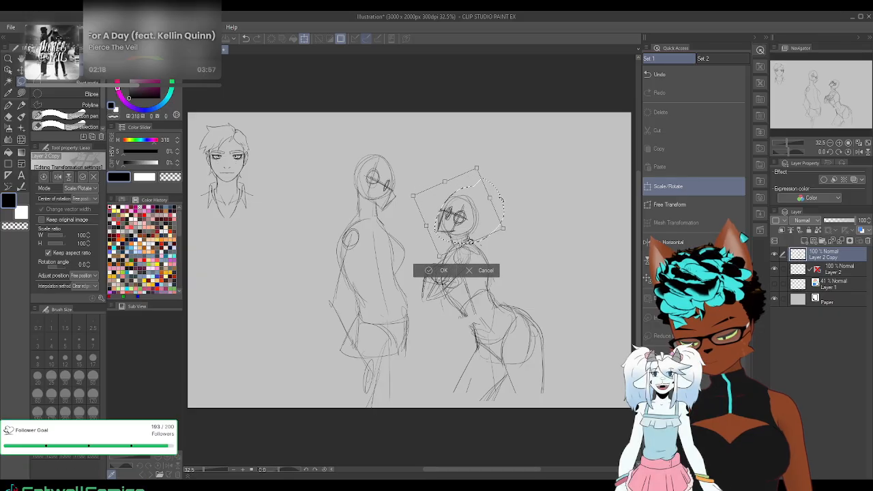
left_click(443, 273)
left_click(384, 265)
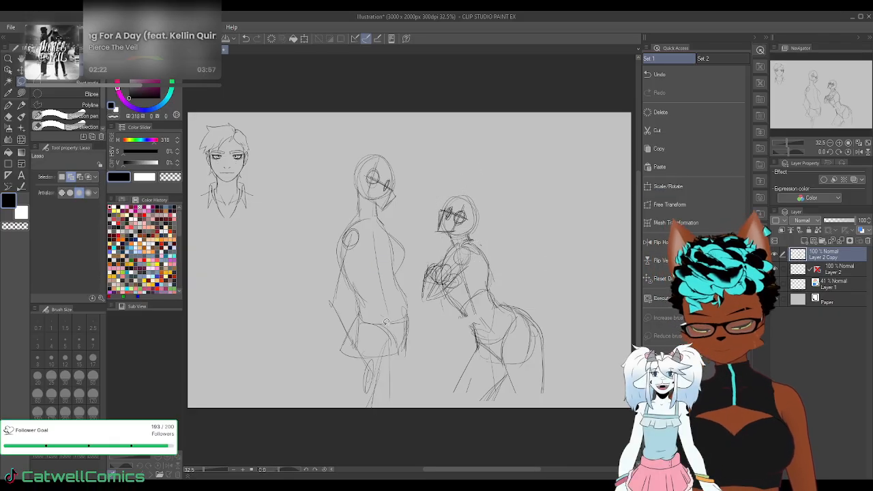
key("p")
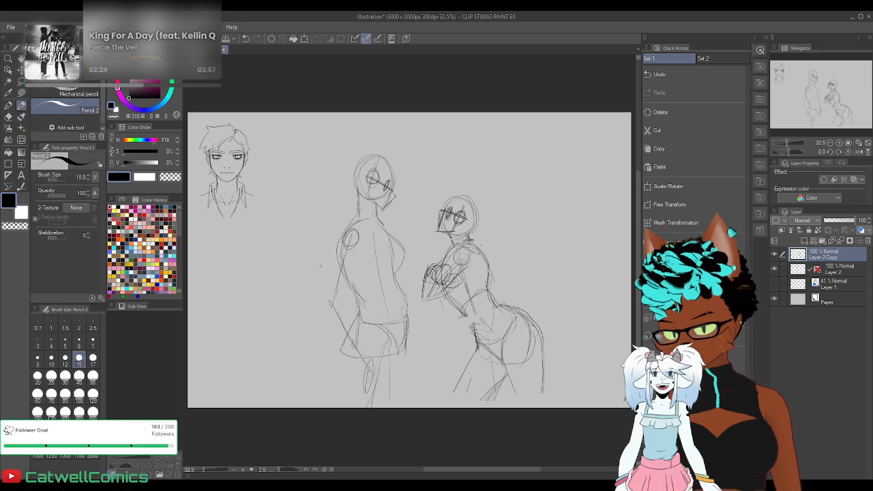
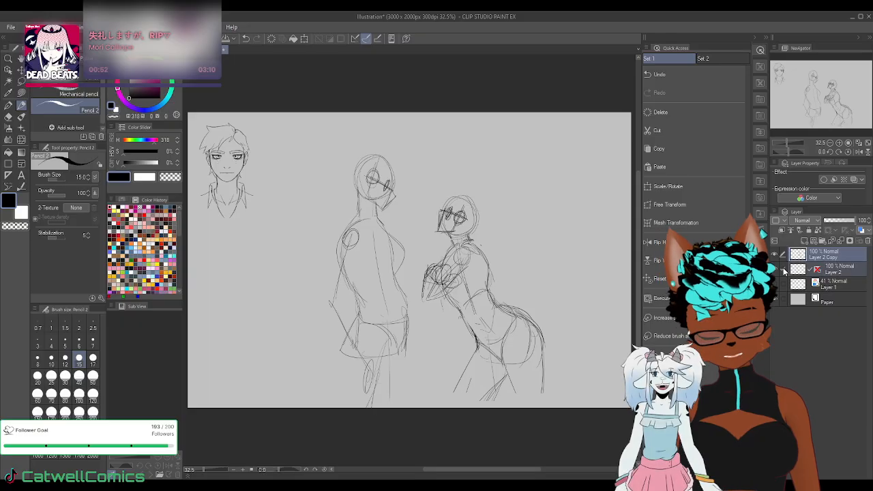
Apply the blue layer color to Layer 2 and Layer 2 Copy and lower their opacity to 36%
left_click(853, 180)
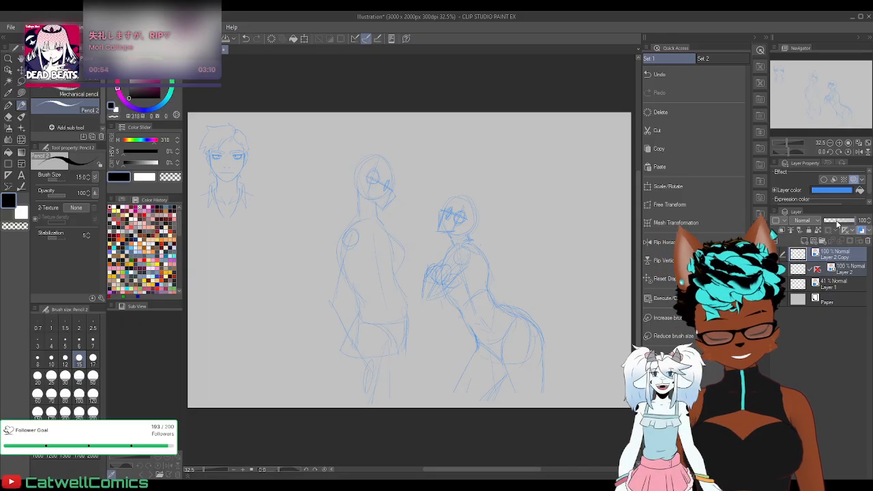
left_click_drag(856, 220, 835, 220)
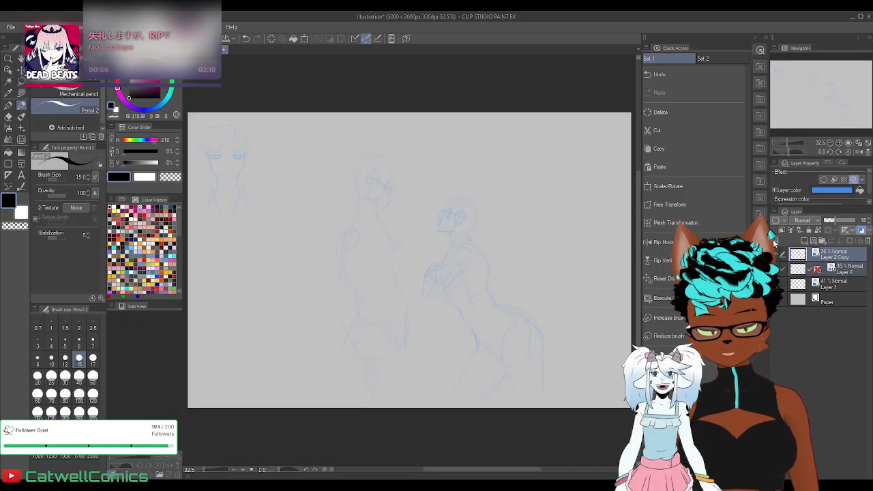
Lasso the corner head reference, cut and paste it off the figure layers, set Layer 2 Copy 2 to 100% opacity, and deselect
left_click(10, 80)
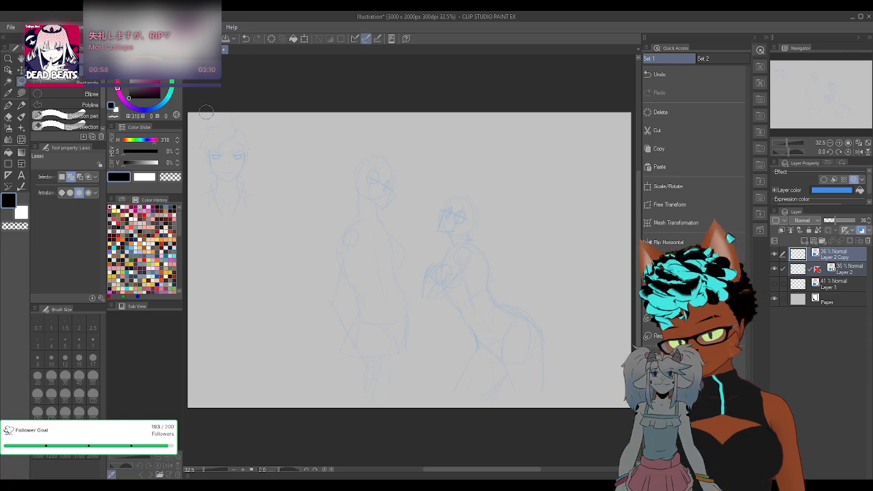
mouse_move(206, 98)
left_mouse_down()
mouse_move(235, 85)
mouse_move(225, 253)
mouse_move(235, 85)
left_mouse_up()
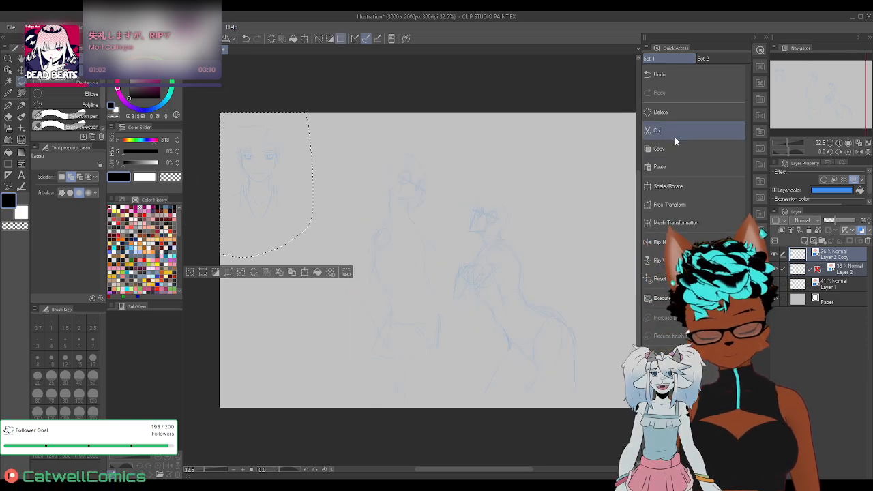
left_click(289, 272)
left_click(290, 272)
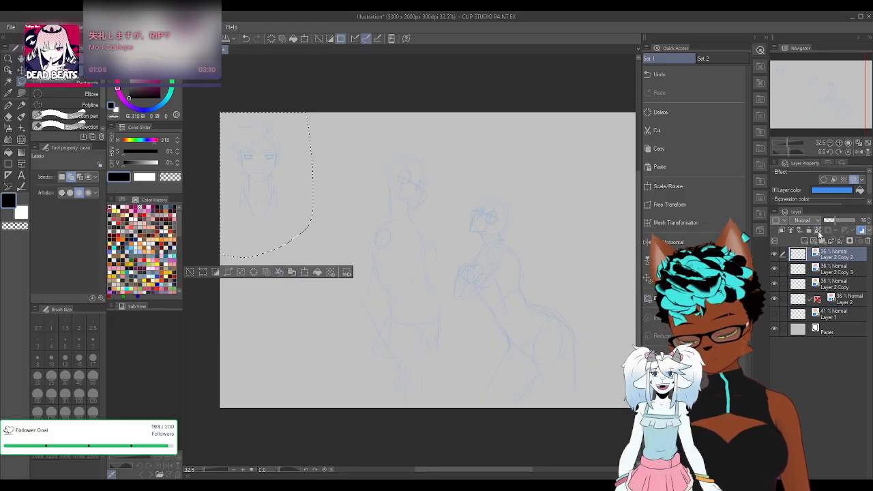
left_click_drag(846, 221, 861, 221)
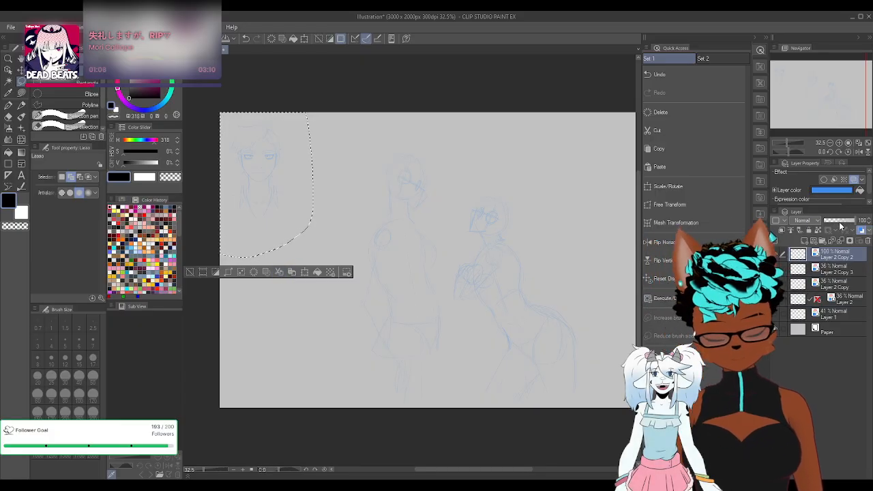
key("ctrl+d")
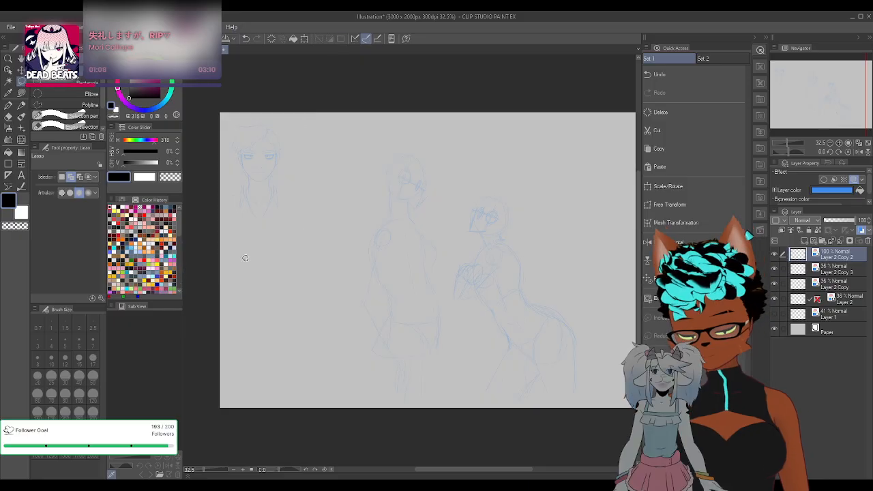
Toggle the visibility of Layer 2 Copy 2 and Layer 1 to check what each layer holds
left_click(774, 253)
left_click(775, 253)
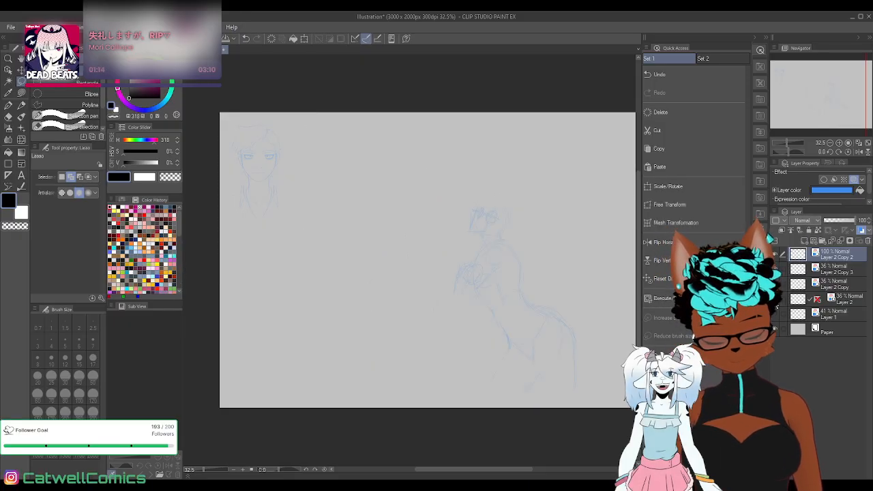
left_click(775, 315)
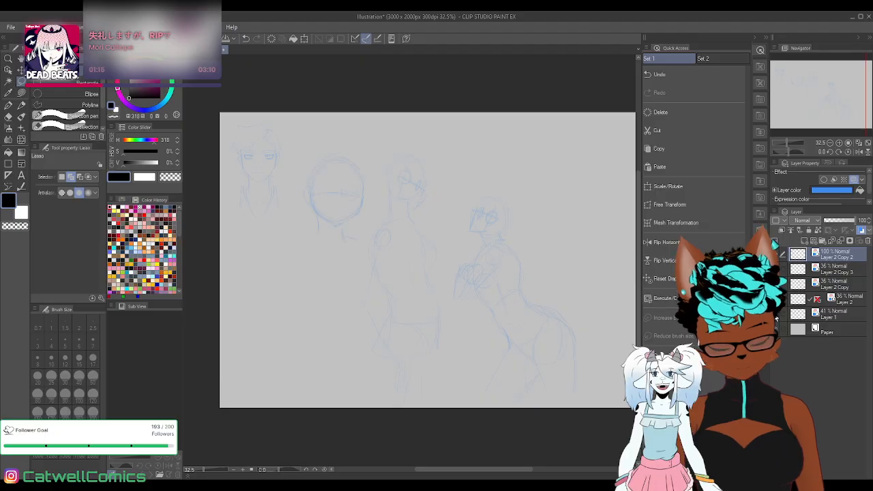
left_click(775, 316)
left_click(774, 254)
left_click(774, 254)
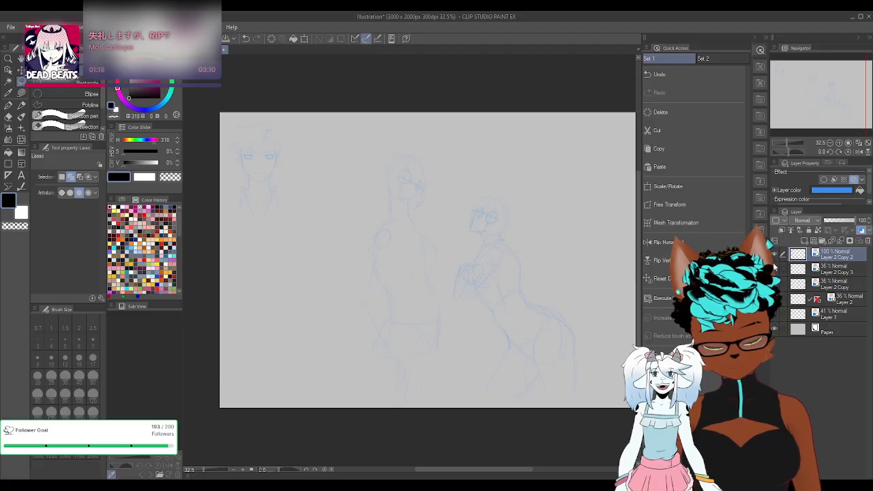
Set Layer 2 Copy 3 to 100% opacity without layer color, move it to the top, and select Layer 2 Copy 2 to remove its layer color
left_click(833, 269)
left_click(851, 221)
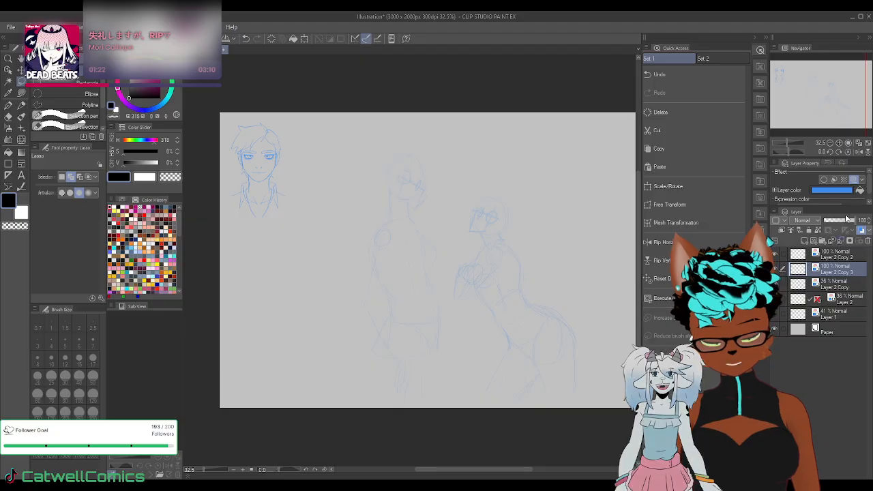
left_click(862, 231)
left_click_drag(847, 274, 843, 249)
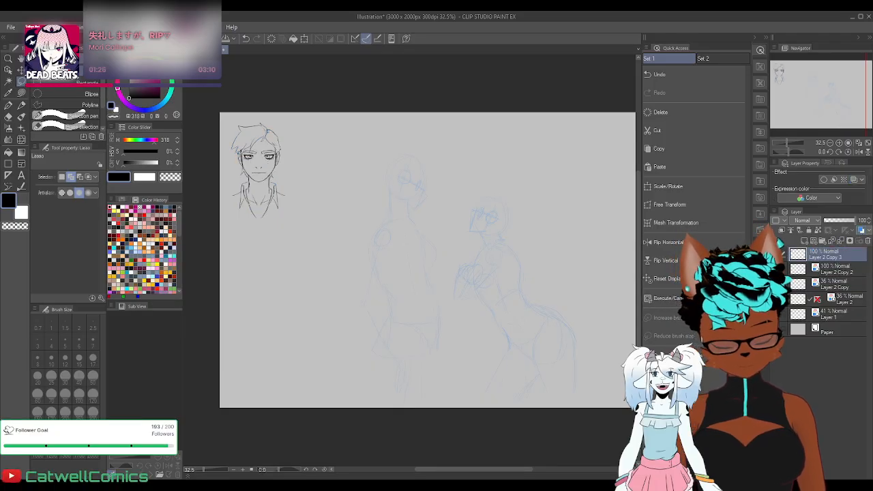
left_click(837, 271)
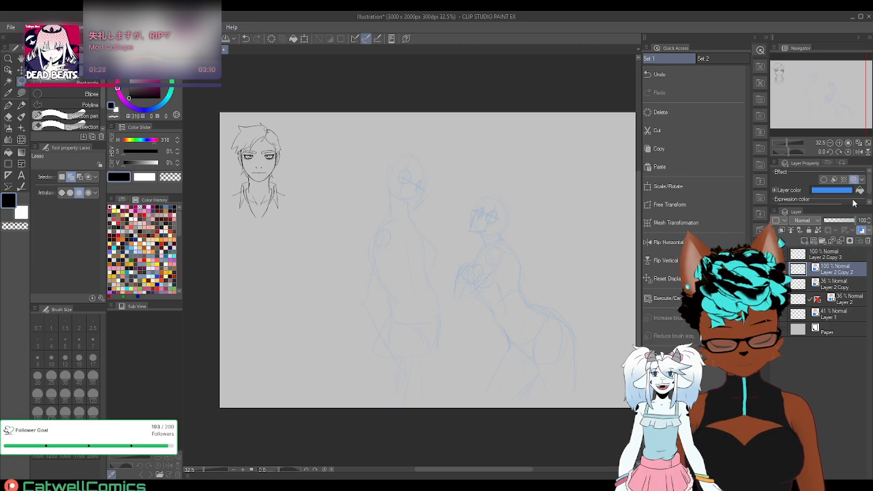
With Pencil 2 at size 15, draw the standing figure's forehead and cranium outline over the blue head construction on Layer 2 Copy 2, in mirrored view
left_click(867, 146)
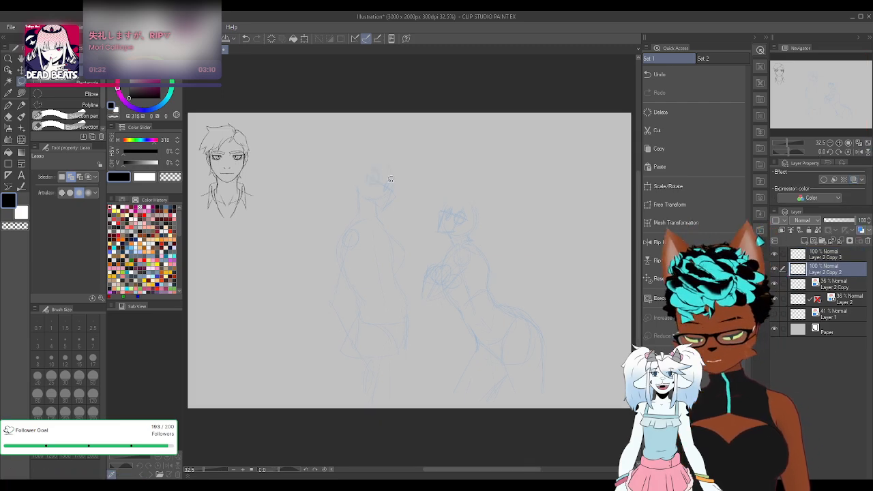
key("p")
key("p")
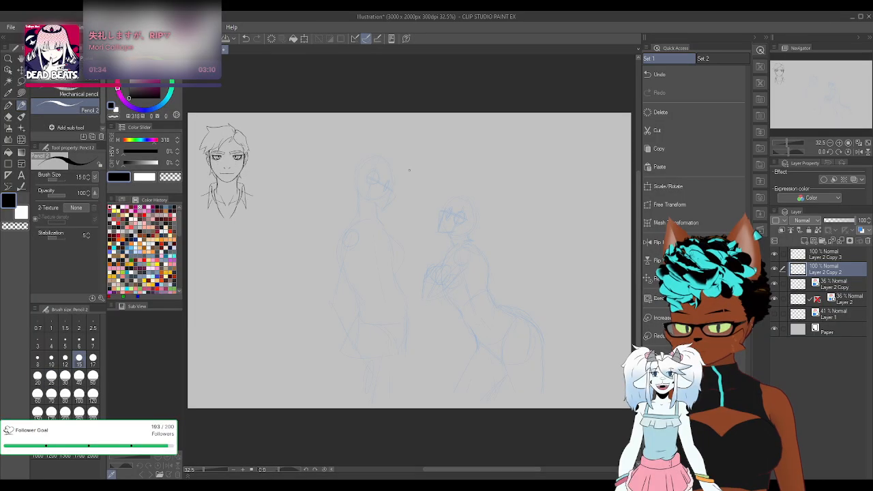
scroll(398, 181, "up", 5)
left_click_drag(447, 360, 449, 365)
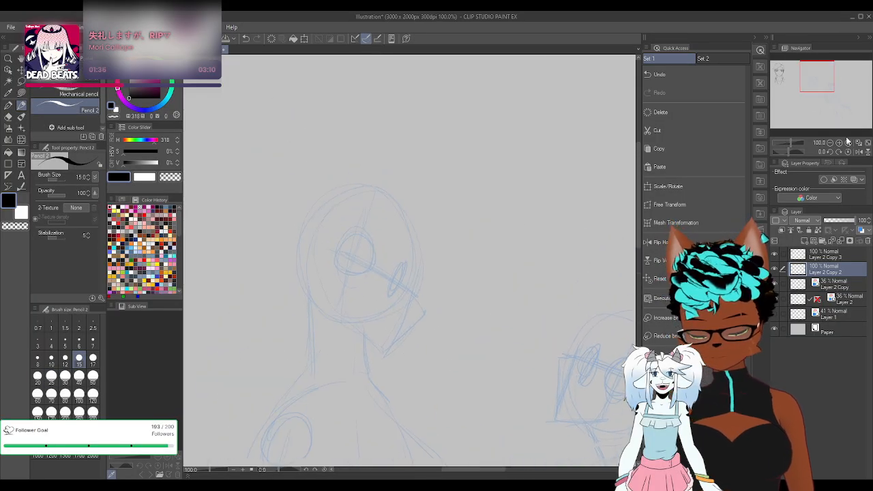
left_click(859, 152)
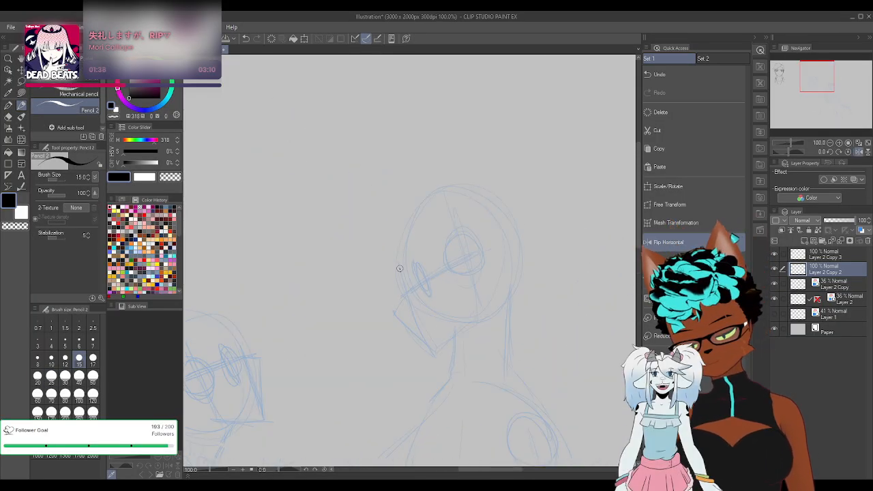
left_click_drag(400, 268, 408, 293)
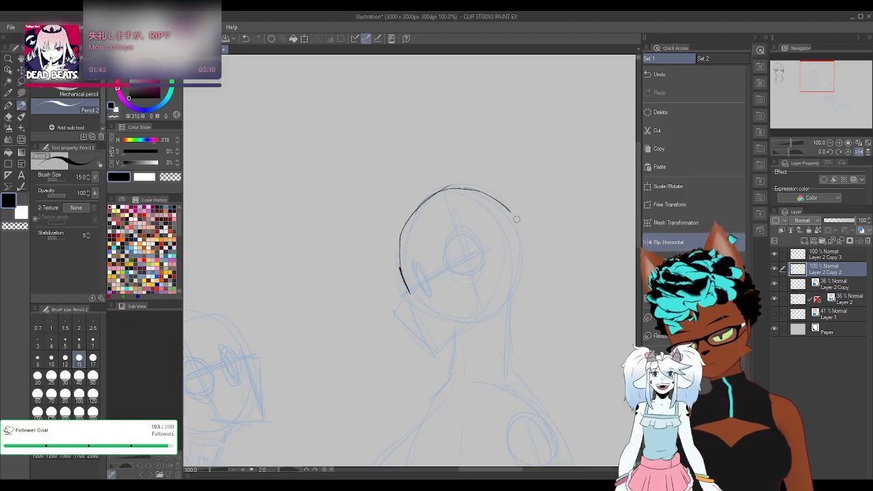
Draw the standing figure's nose, chin and jawline in profile and add the ear, then return the canvas view to its unmirrored orientation
left_click_drag(409, 294, 396, 311)
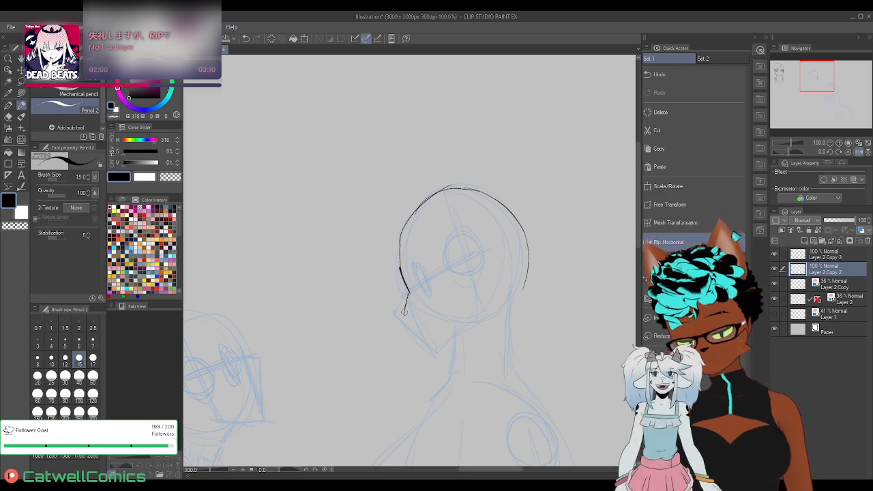
left_click_drag(408, 299, 410, 317)
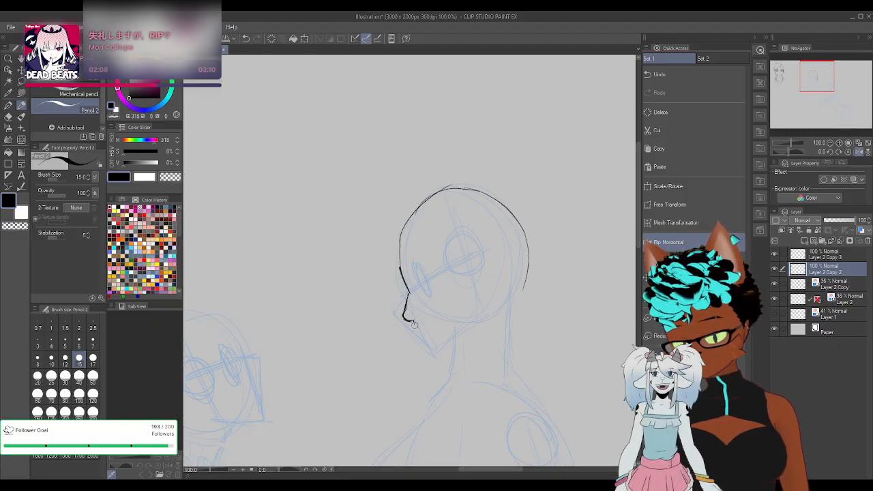
left_click_drag(432, 343, 414, 324)
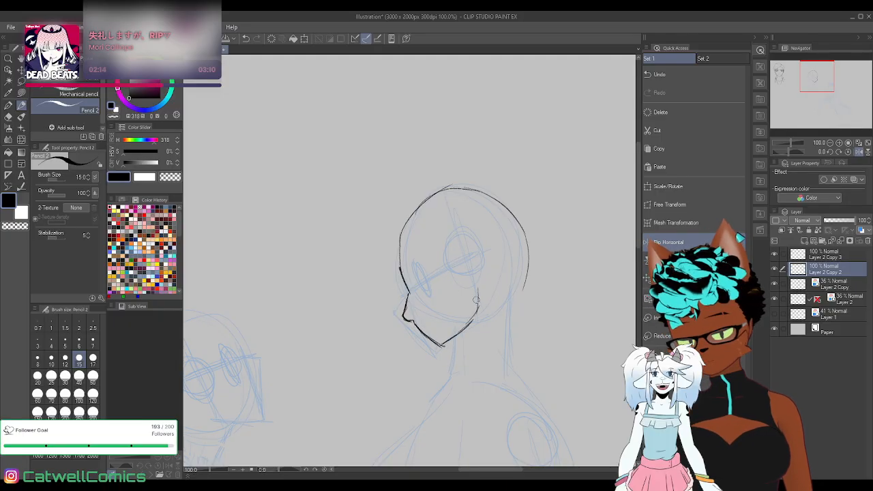
mouse_move(468, 255)
left_mouse_down()
mouse_move(477, 240)
mouse_move(490, 252)
left_mouse_up()
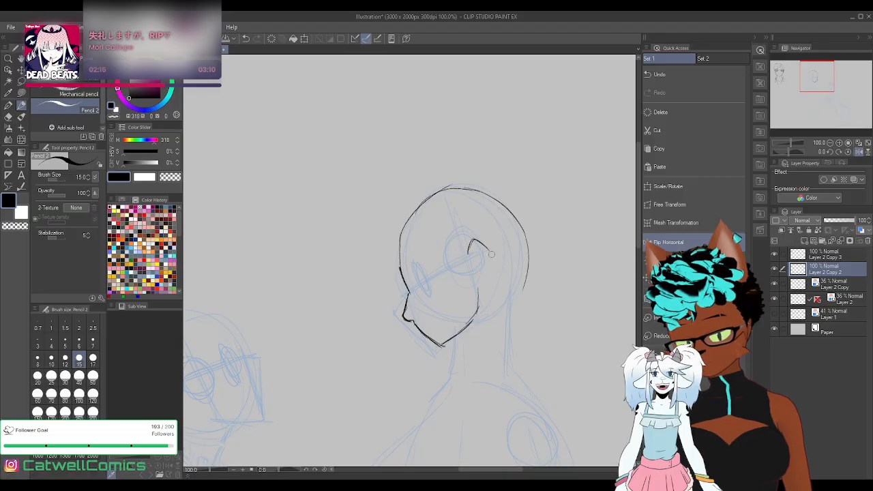
left_click(667, 242)
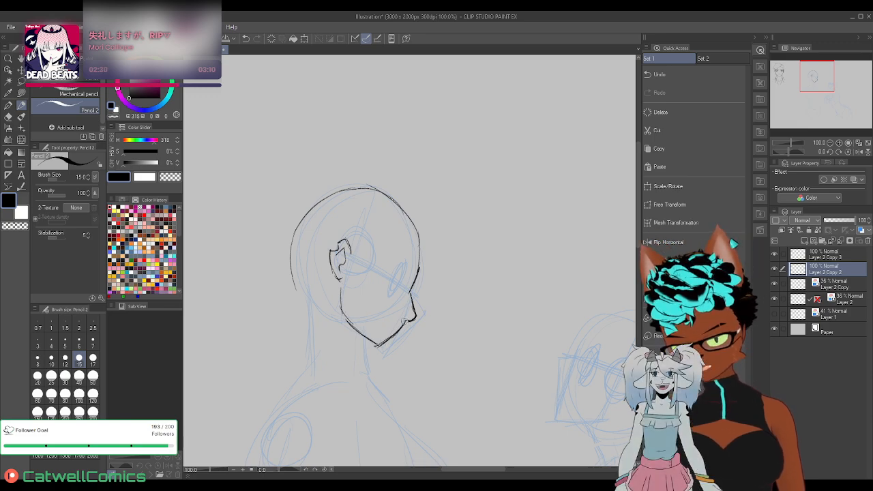
In mirrored view, draw the smirking mouth and lips of the standing figure and rework the chin and jaw below them
left_click(671, 242)
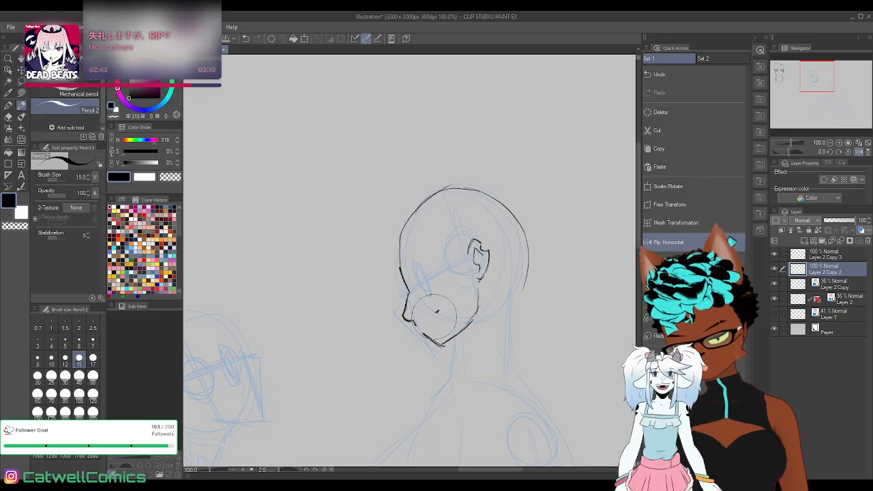
left_click_drag(432, 308, 416, 325)
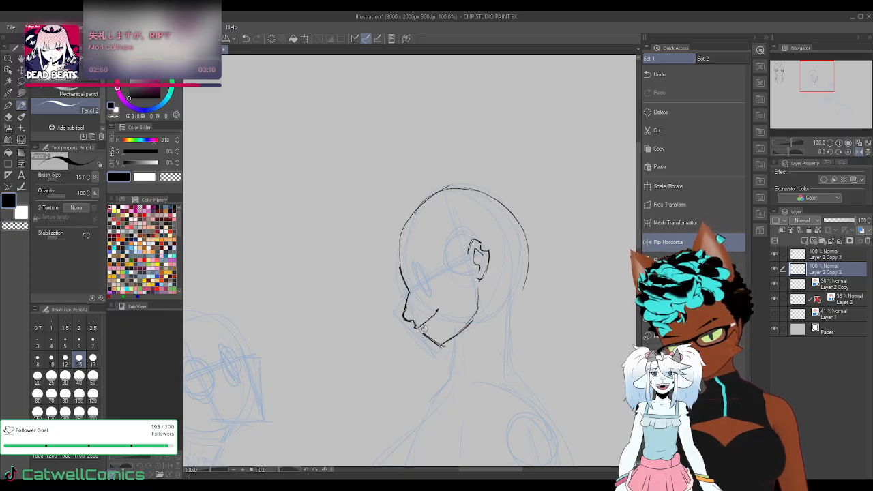
left_click_drag(421, 328, 437, 313)
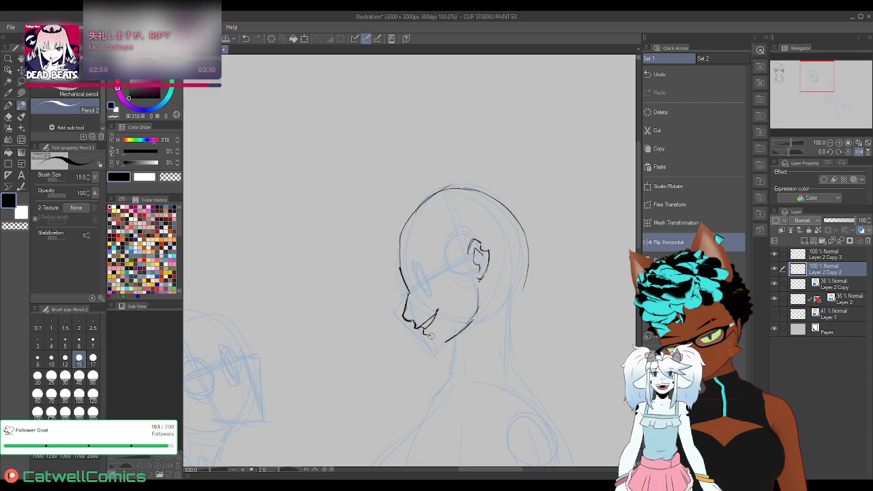
left_click_drag(438, 343, 446, 341)
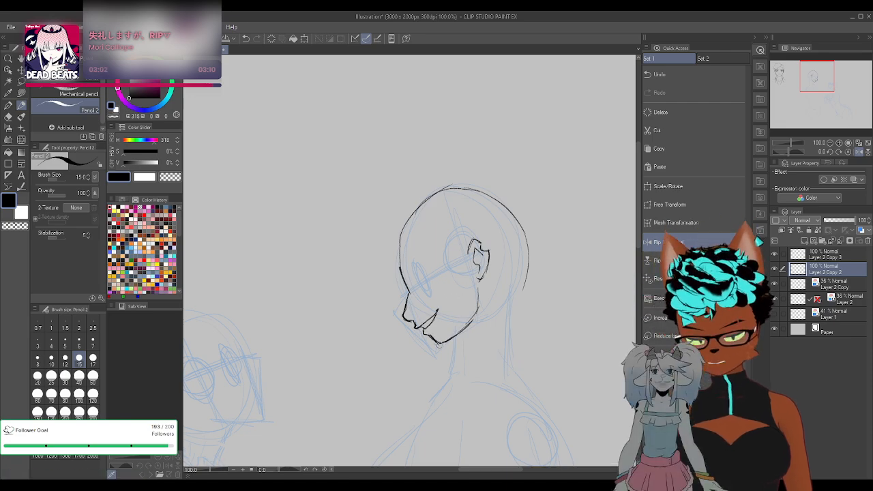
left_click_drag(444, 346, 475, 316)
key("e")
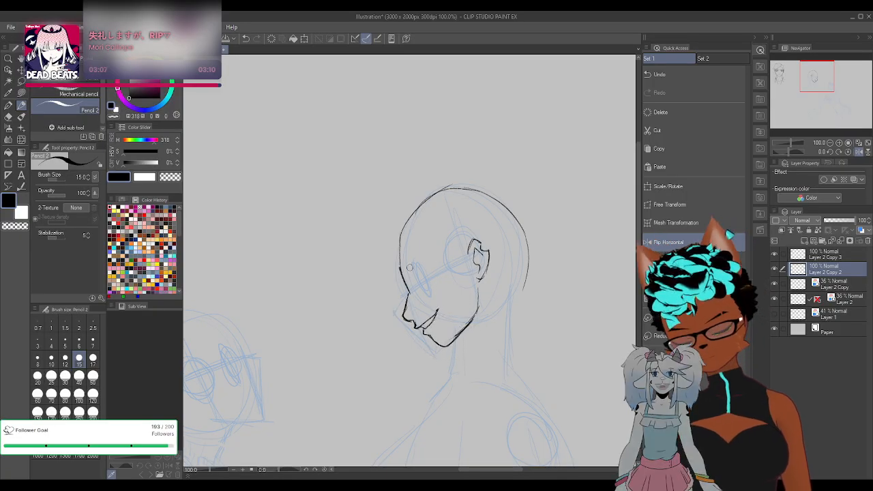
Draw the standing figure's angled eyebrow and narrowed eye with its iris along the blue eye guide
key("p")
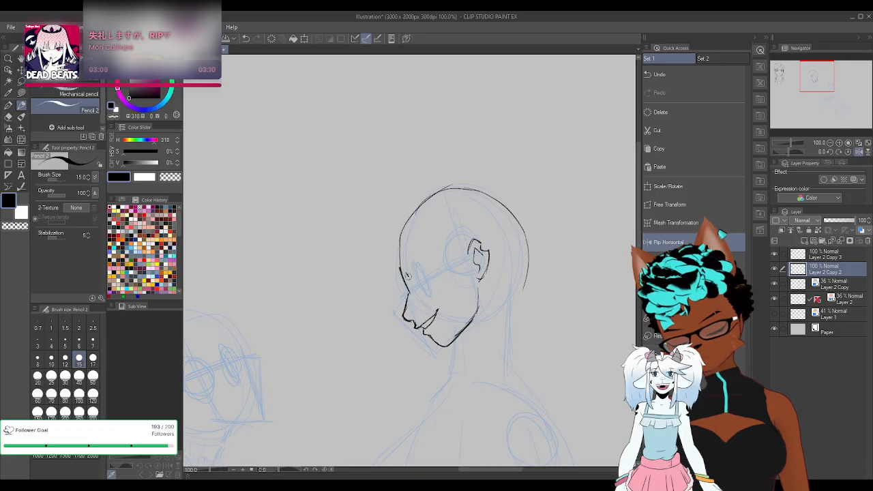
left_click_drag(412, 276, 433, 266)
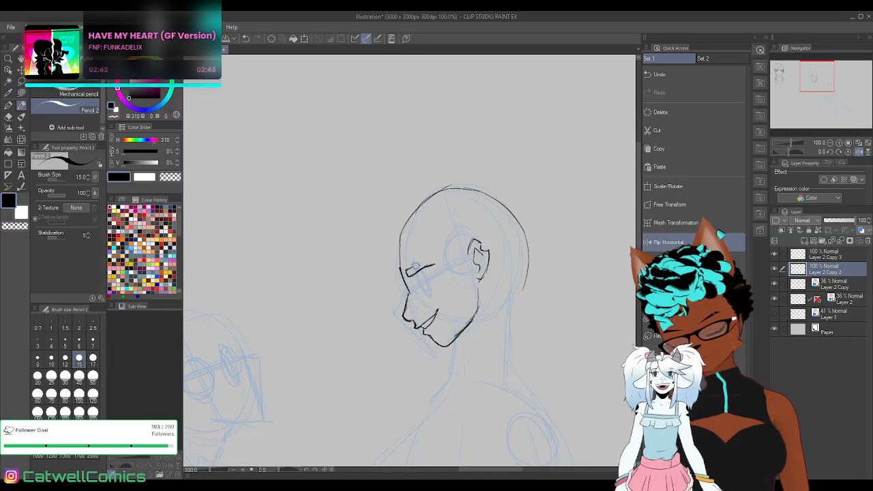
mouse_move(406, 269)
left_mouse_down()
mouse_move(438, 266)
mouse_move(418, 279)
mouse_move(430, 272)
left_mouse_up()
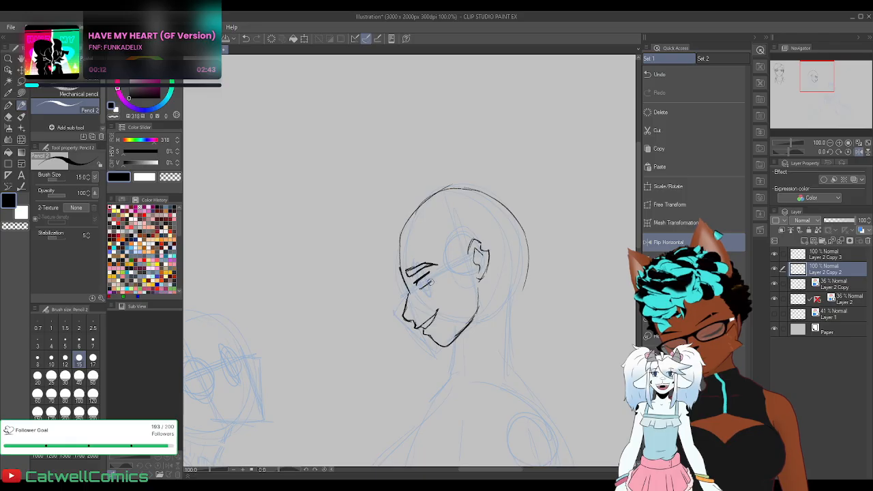
mouse_move(431, 271)
left_mouse_down()
mouse_move(418, 281)
mouse_move(423, 288)
left_mouse_up()
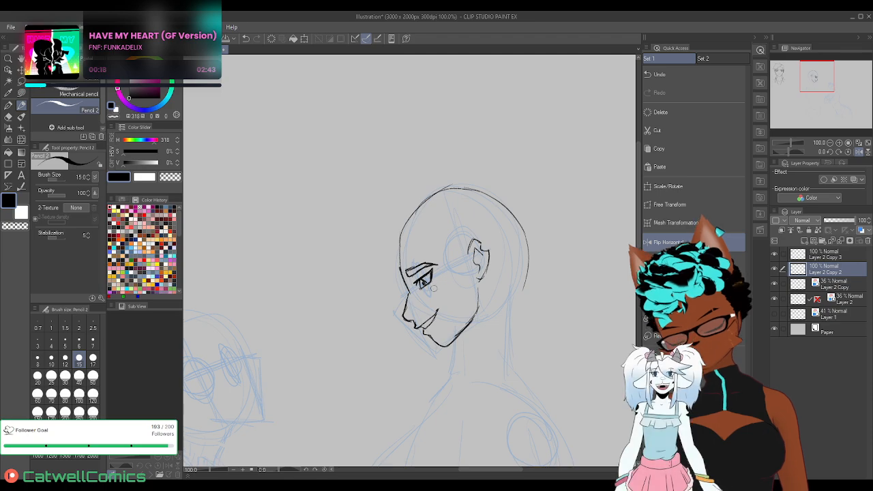
left_click_drag(405, 276, 433, 260)
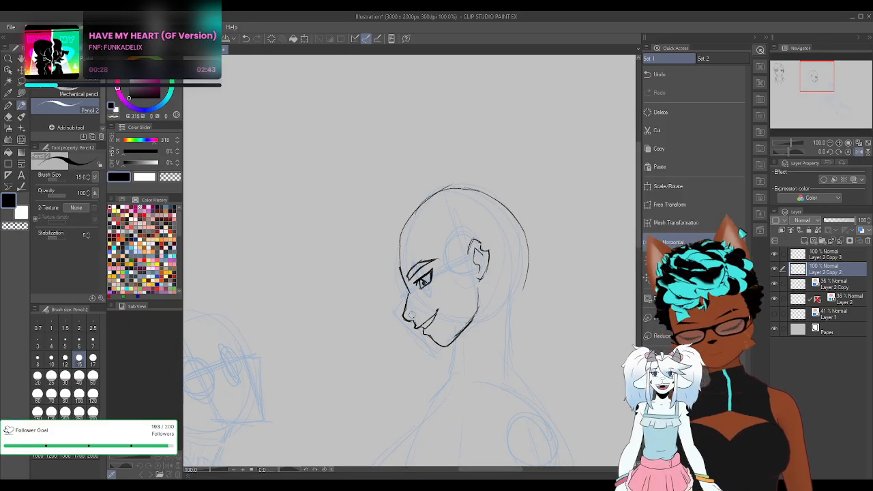
Refine the nose tip and upper lip, and redraw the forehead curve further forward up to the crown
mouse_move(406, 304)
left_mouse_down()
mouse_move(401, 315)
mouse_move(413, 325)
left_mouse_up()
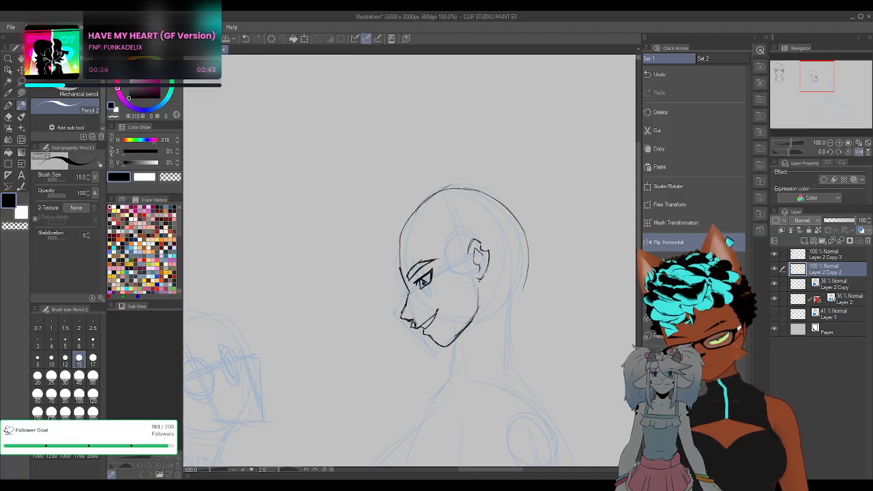
left_click_drag(412, 322, 413, 327)
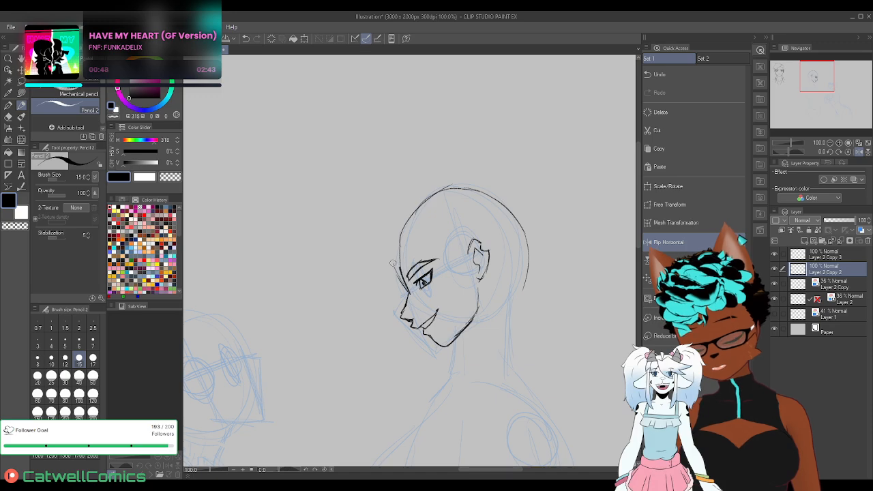
mouse_move(393, 250)
left_mouse_down()
mouse_move(401, 278)
mouse_move(419, 203)
left_mouse_up()
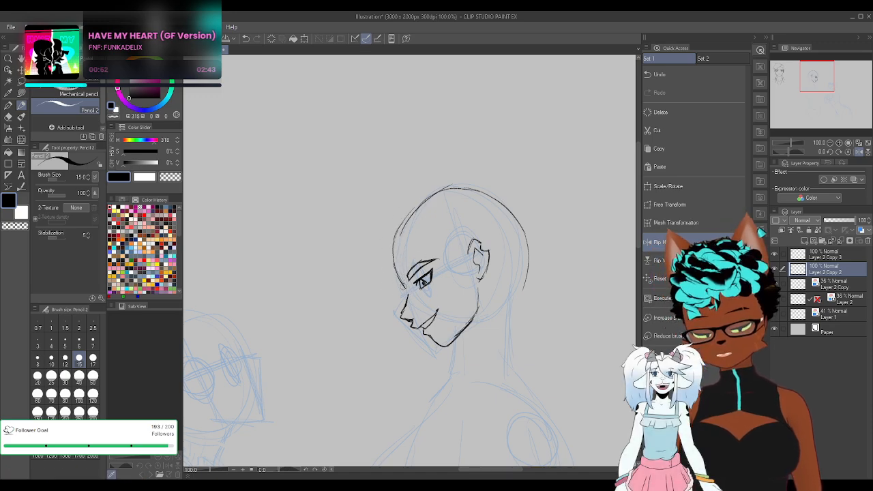
mouse_move(407, 291)
left_mouse_down()
mouse_move(392, 258)
mouse_move(446, 188)
left_mouse_up()
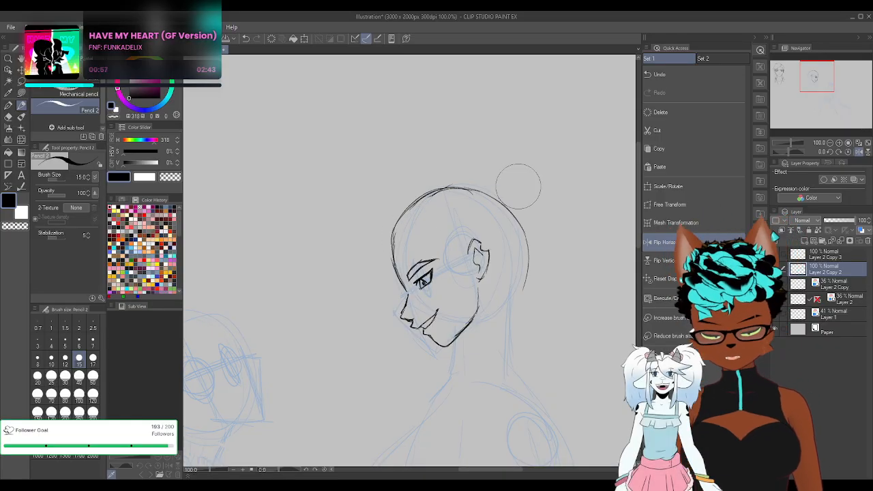
Draw the back of the head and neck line, then add the hairline, sideburn and a pointed lock in front of the forehead, mirroring the view as needed
left_click(859, 153)
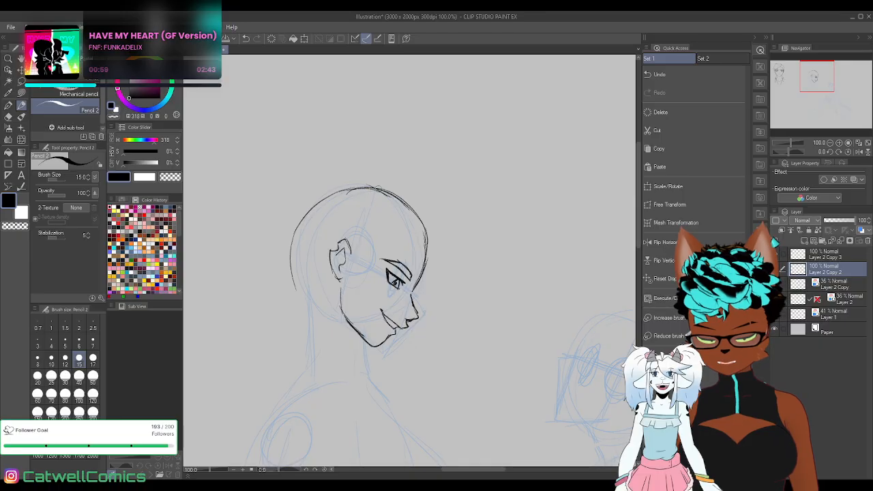
left_click_drag(300, 292, 307, 347)
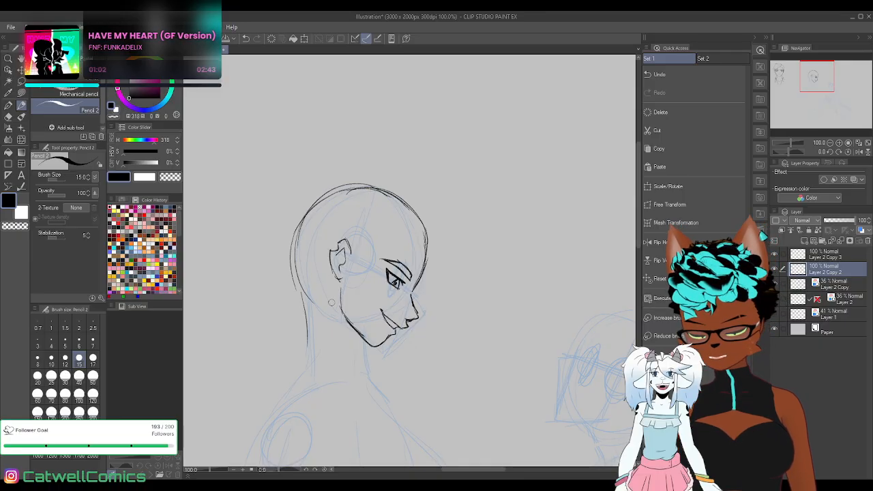
left_click(860, 152)
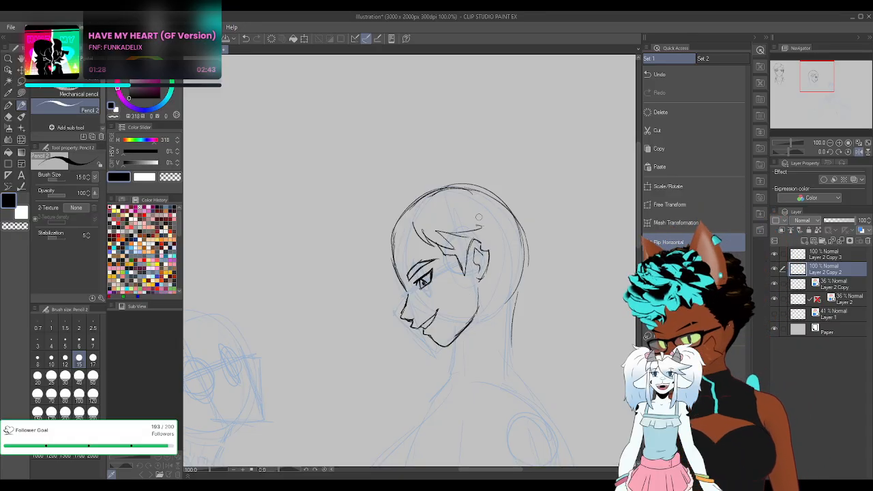
left_click_drag(469, 216, 508, 225)
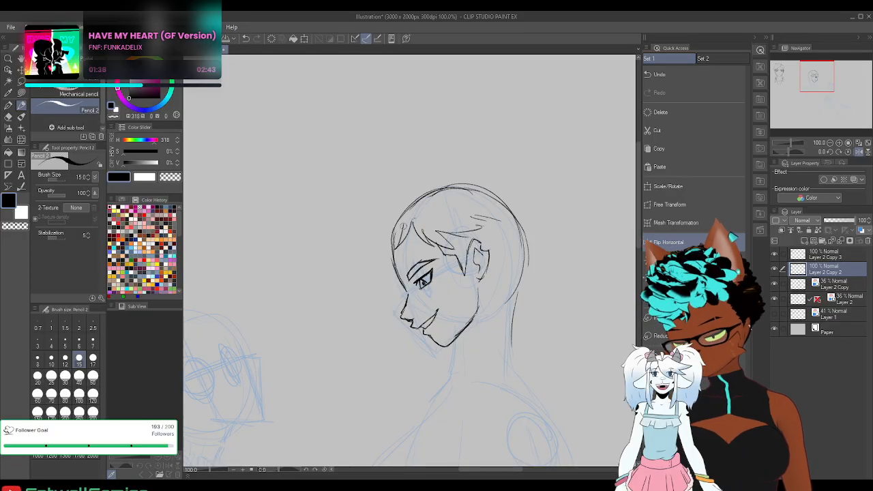
left_click_drag(409, 220, 393, 273)
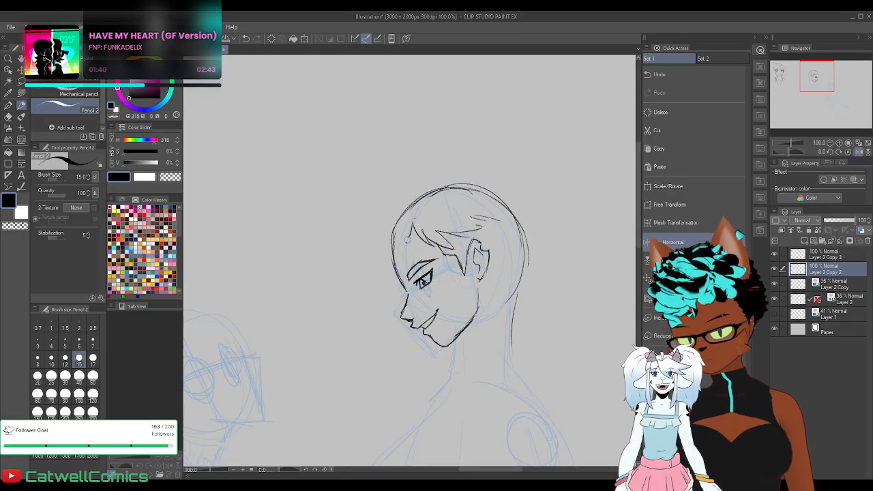
mouse_move(382, 222)
left_mouse_down()
mouse_move(387, 272)
mouse_move(378, 290)
left_mouse_up()
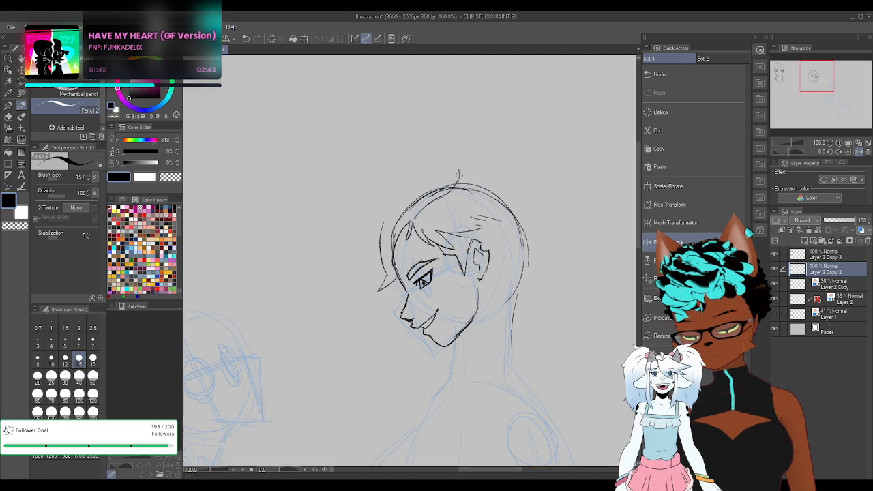
left_click_drag(459, 174, 451, 152)
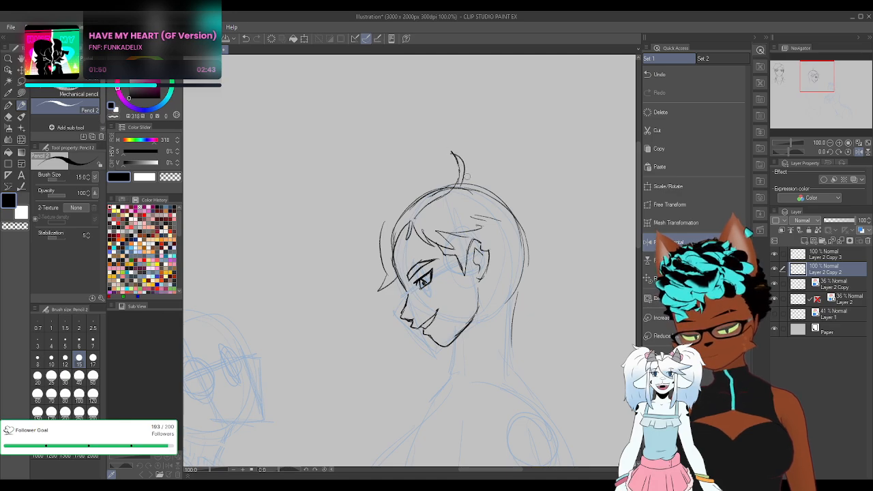
key("ctrl+z")
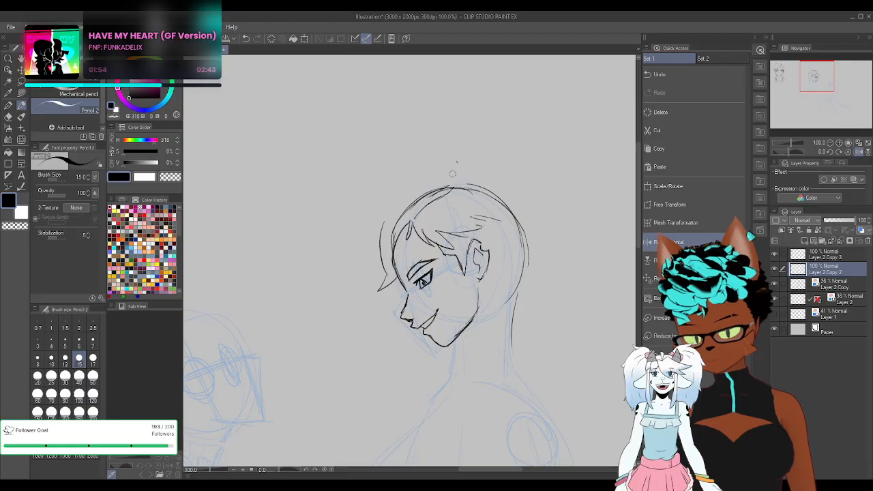
left_click_drag(444, 155, 458, 179)
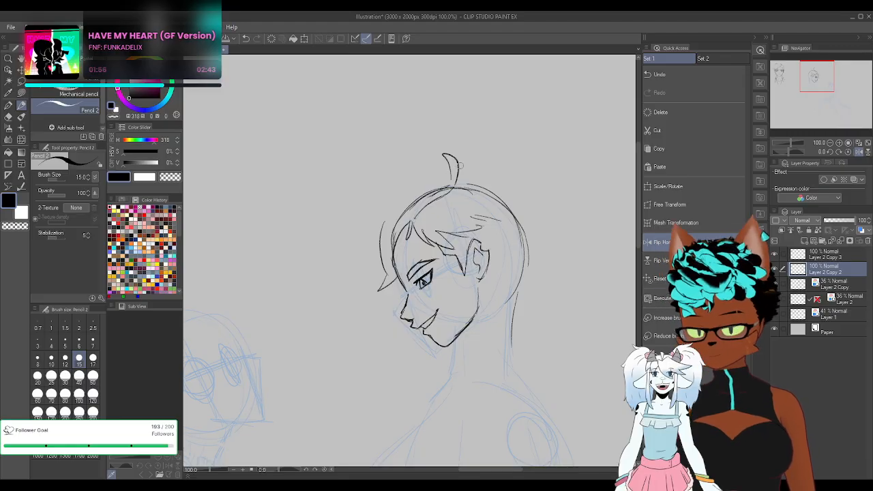
key("h")
key("ctrl+z")
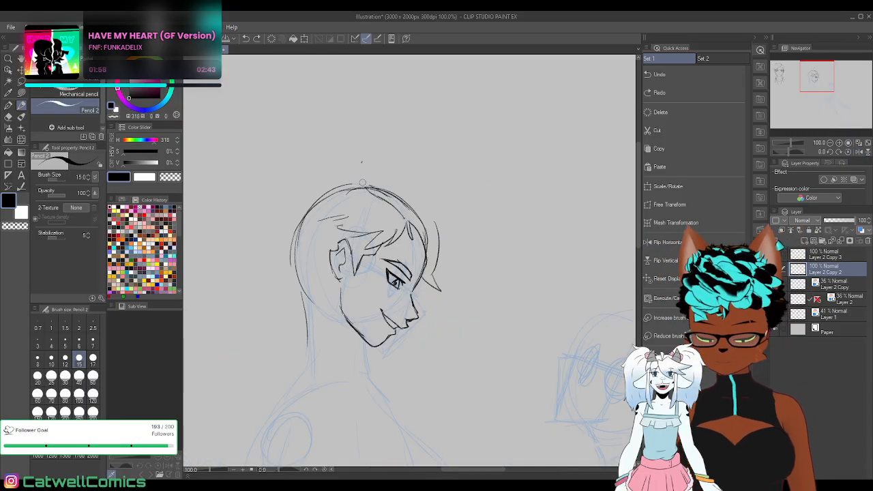
Draw the standing figure's tousled hair outline with pointed tufts at the crown, forehead and back, and clear the skull construction lines, mirroring as needed
mouse_move(362, 182)
left_mouse_down()
mouse_move(405, 176)
mouse_move(449, 211)
left_mouse_up()
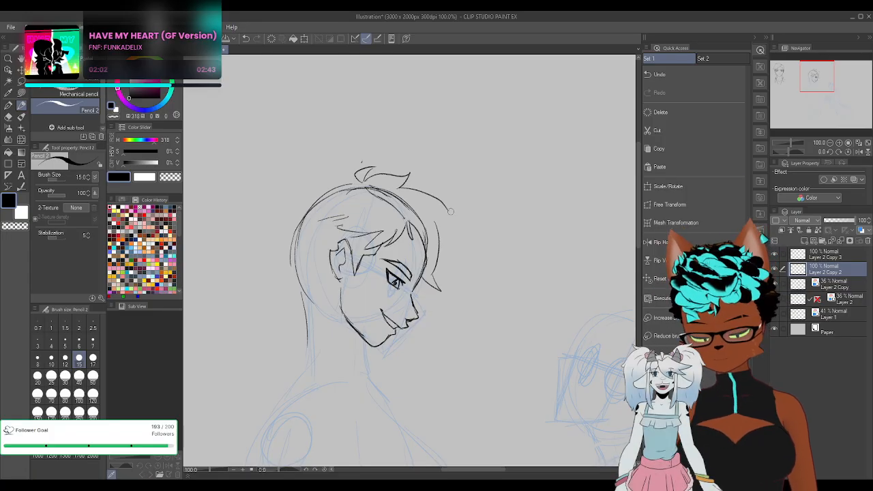
key("h")
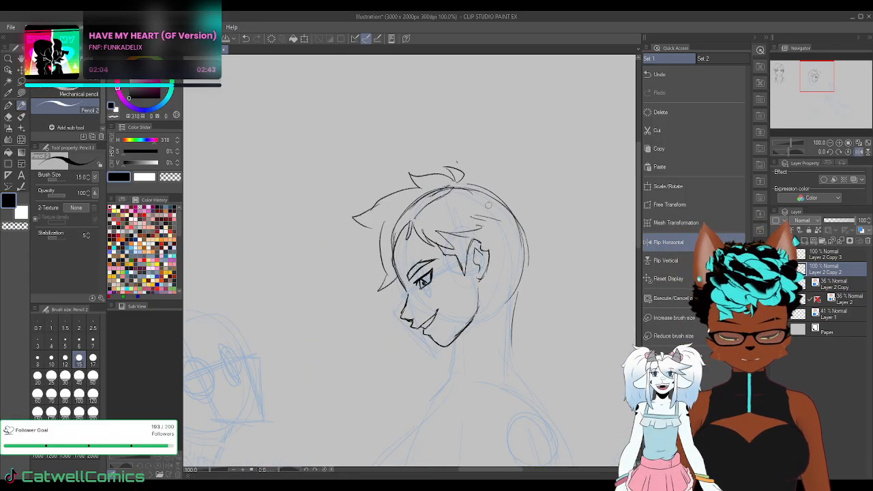
key("ctrl+z")
left_click_drag(422, 190, 379, 243)
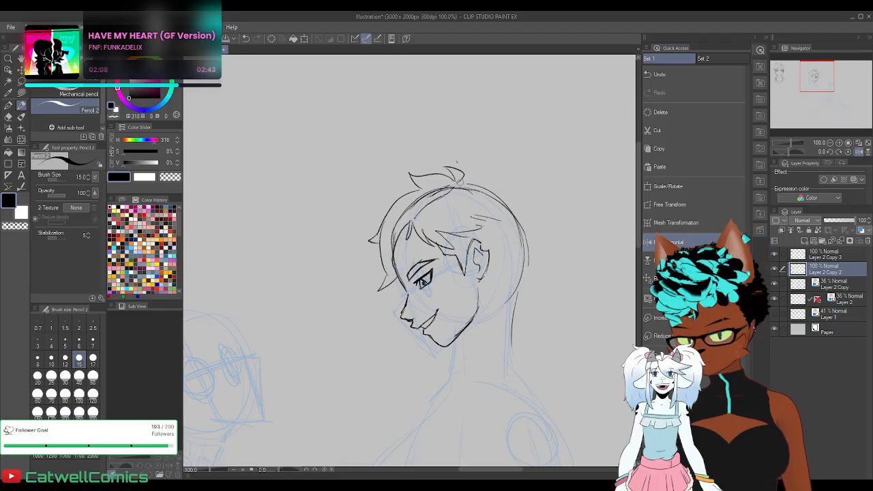
left_click_drag(461, 182, 500, 194)
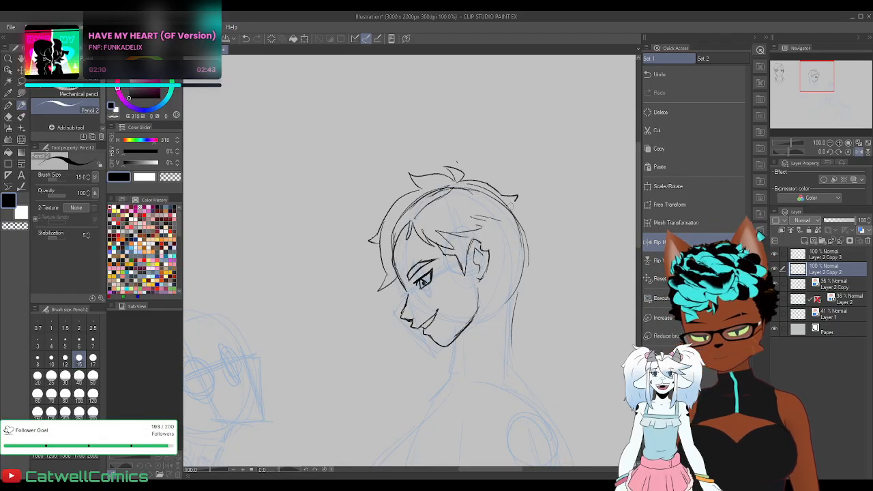
left_click(658, 242)
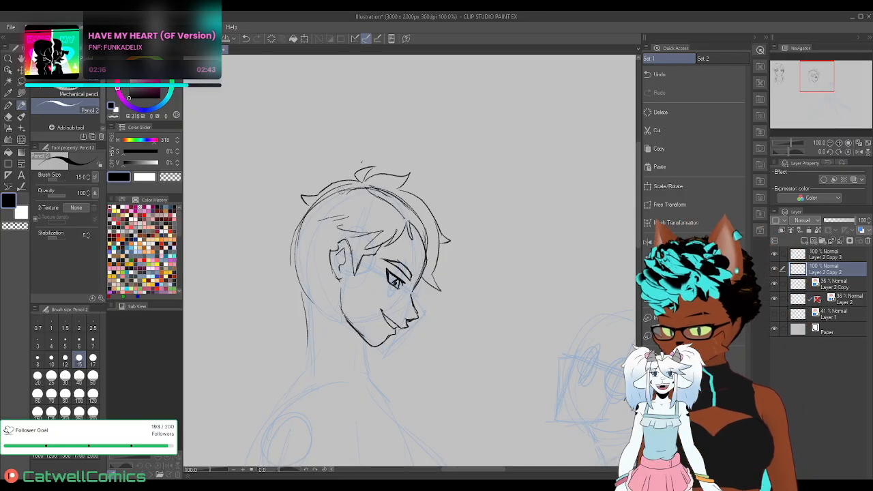
mouse_move(307, 220)
left_mouse_down()
mouse_move(328, 192)
mouse_move(306, 217)
mouse_move(355, 189)
mouse_move(334, 193)
mouse_move(416, 213)
mouse_move(409, 206)
mouse_move(430, 240)
left_mouse_up()
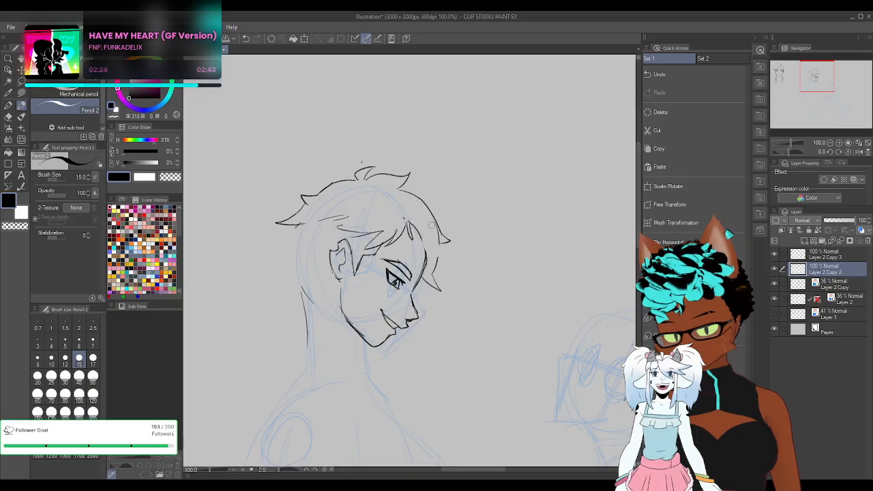
Redraw the standing figure's eyebrow as a lowered frown, dot freckles on the cheek and change the smirk to a closed, stern mouth
mouse_move(440, 242)
left_mouse_down()
mouse_move(437, 260)
mouse_move(400, 256)
mouse_move(410, 268)
mouse_move(399, 268)
left_mouse_up()
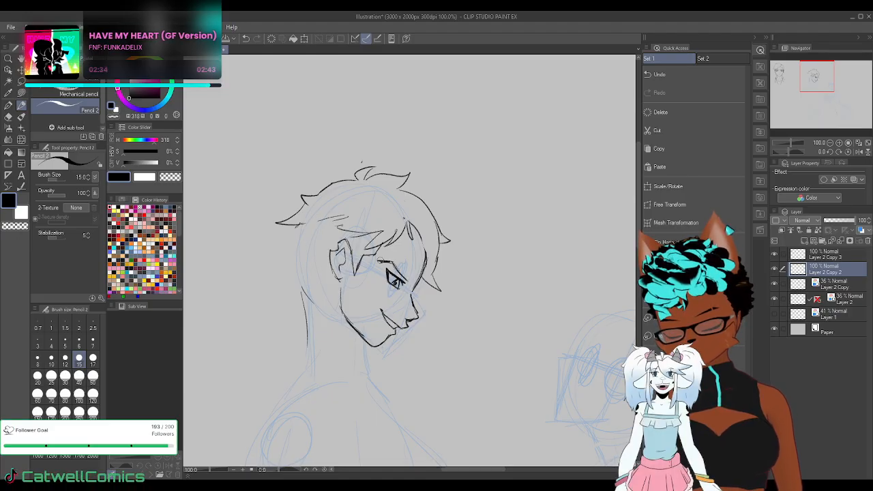
left_click_drag(378, 261, 407, 269)
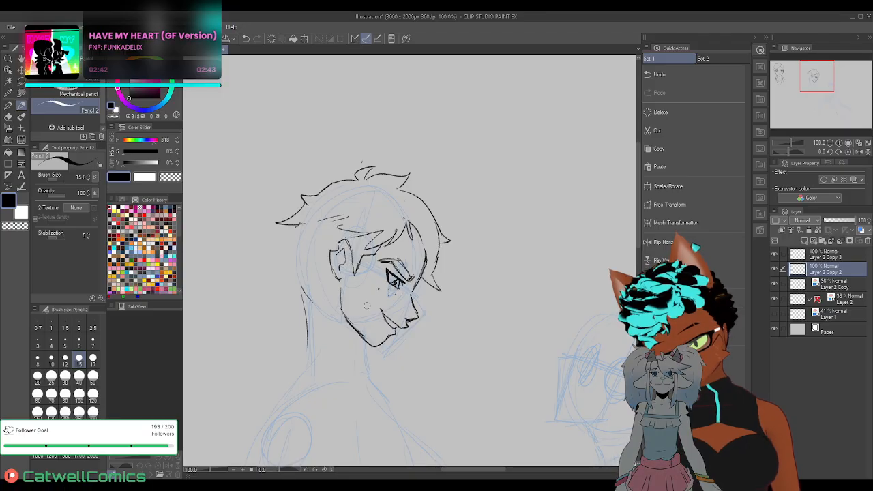
left_click_drag(380, 308, 383, 311)
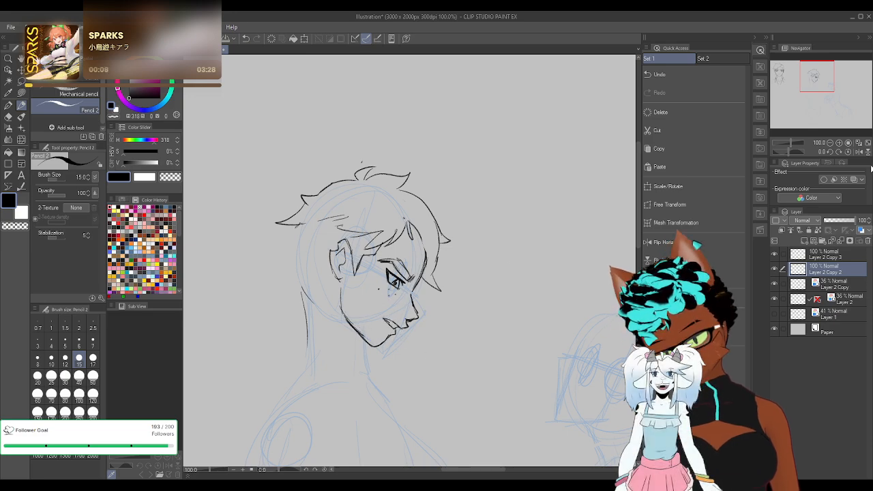
Remove the hair outline behind the crown and redraw it as layered pointed tufts, checking the head in both orientations
left_click(658, 242)
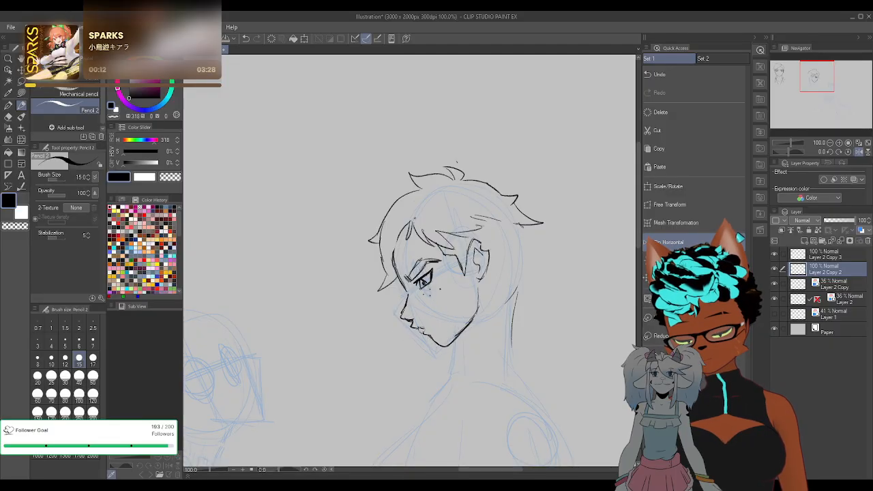
key("ctrl+z")
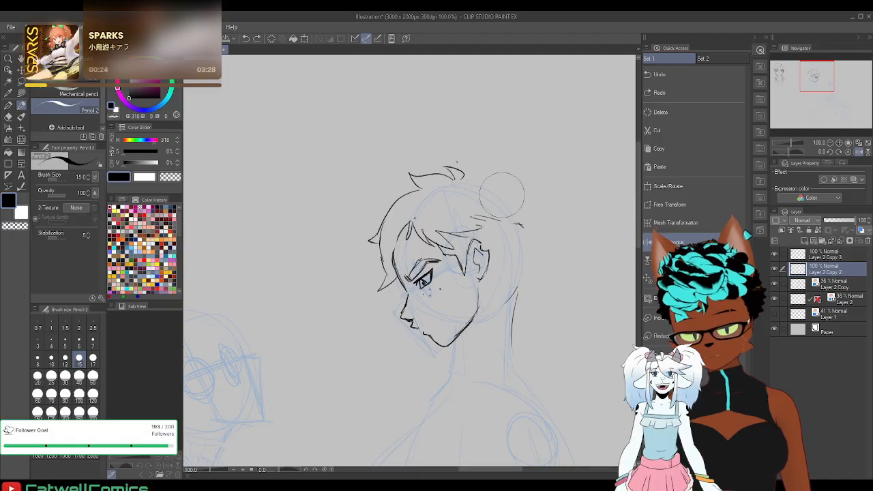
left_click_drag(465, 178, 498, 192)
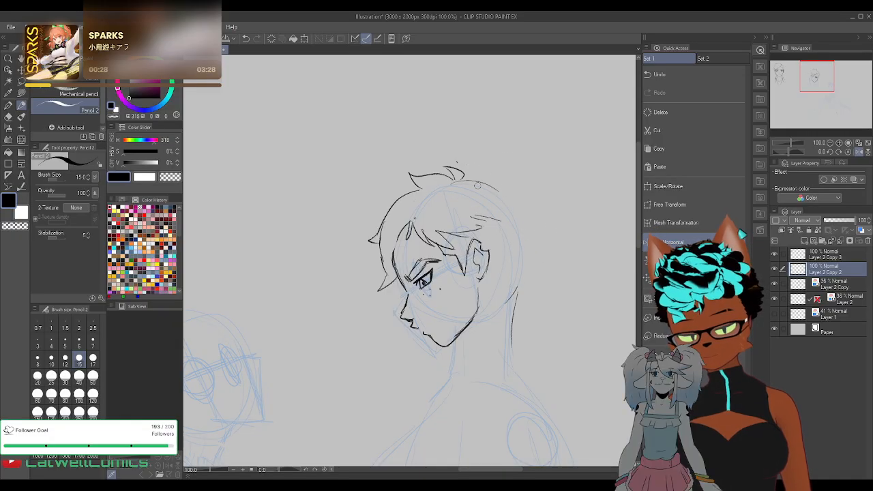
left_click(859, 152)
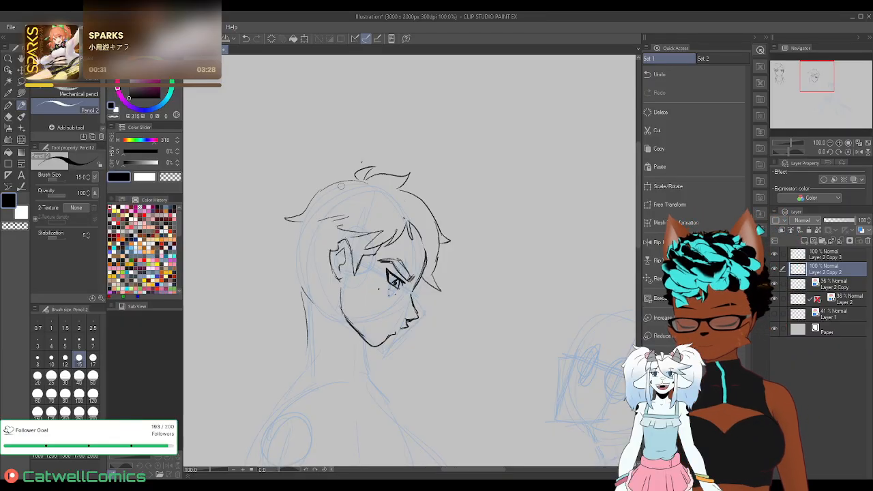
left_click_drag(355, 176, 309, 185)
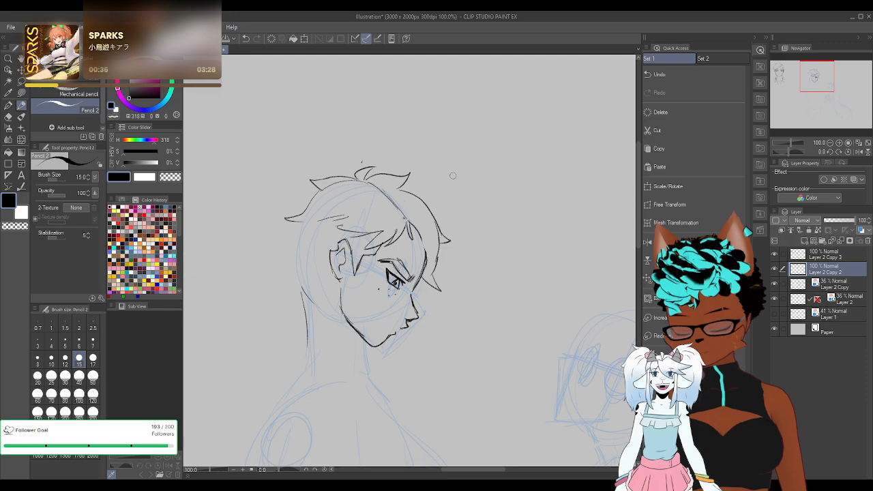
In mirrored view, rework the front hair into an outward-flicked tuft and a longer pointed lock hanging in front of the forehead
left_click(860, 153)
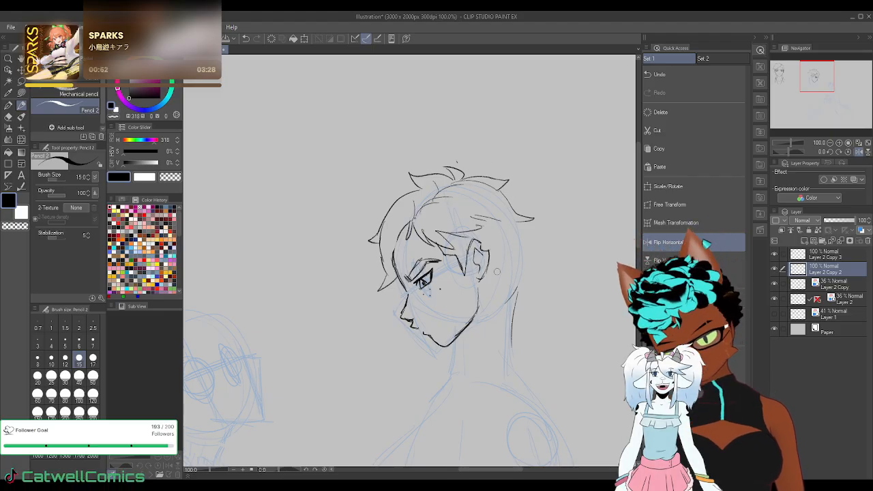
mouse_move(379, 230)
left_mouse_down()
mouse_move(369, 244)
mouse_move(413, 192)
left_mouse_up()
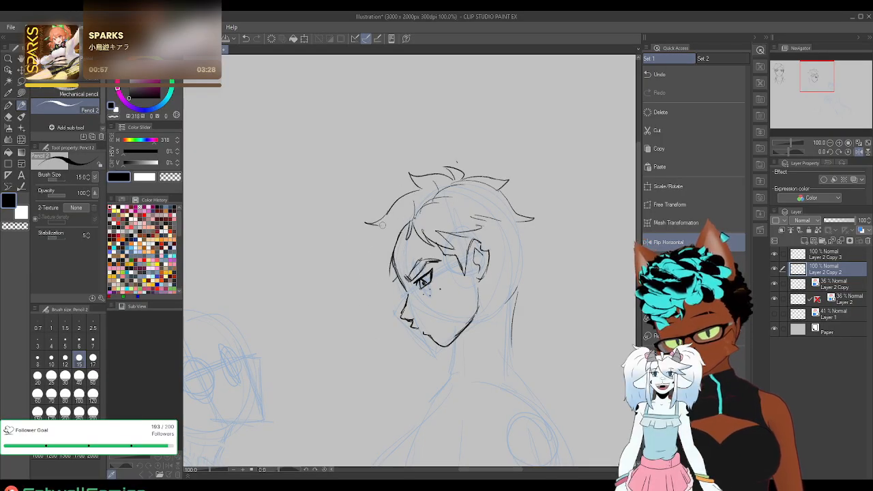
mouse_move(374, 225)
left_mouse_down()
mouse_move(367, 256)
mouse_move(386, 295)
left_mouse_up()
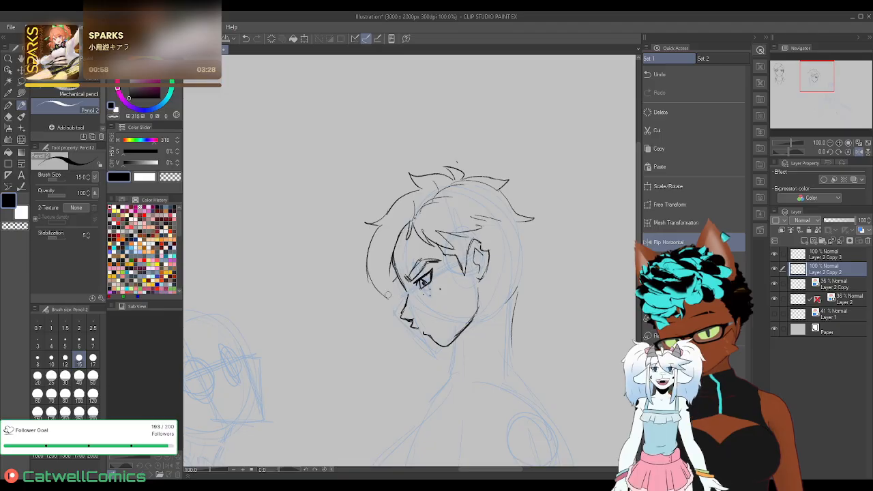
left_click_drag(371, 245, 391, 303)
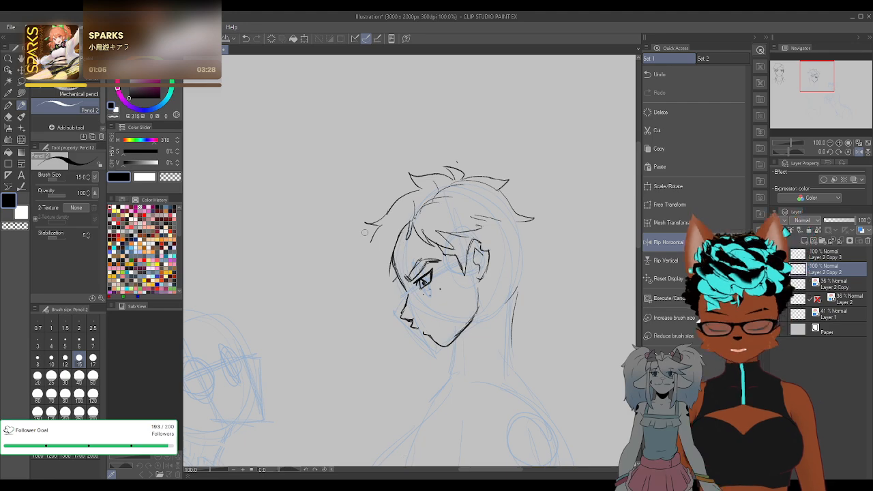
left_click_drag(372, 228, 377, 271)
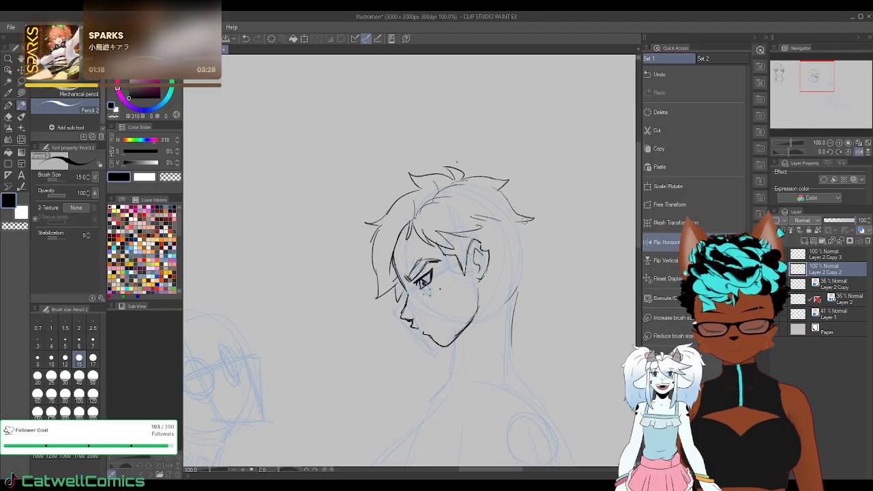
Redraw the tuft at the back of the head and extend the back hair down to jagged points at the nape
left_click_drag(518, 214, 532, 223)
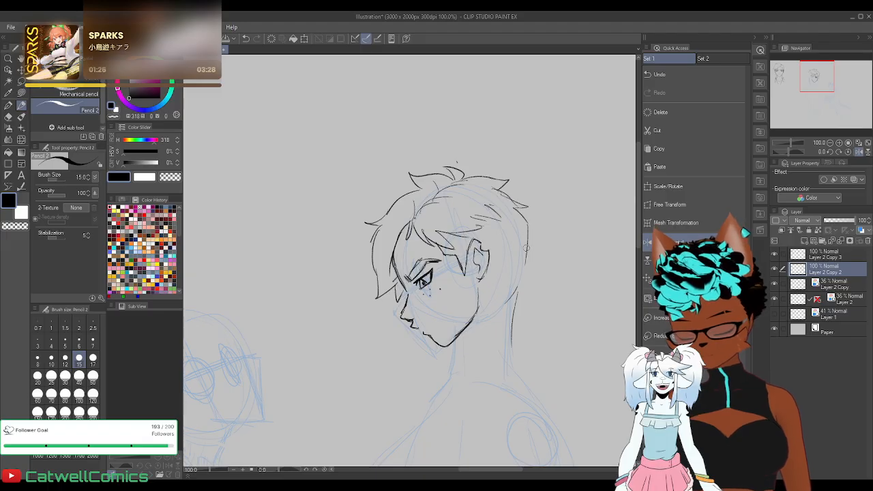
mouse_move(526, 247)
left_mouse_down()
mouse_move(535, 292)
mouse_move(545, 293)
left_mouse_up()
mouse_move(527, 255)
left_mouse_down()
mouse_move(538, 294)
mouse_move(525, 304)
mouse_move(535, 311)
left_mouse_up()
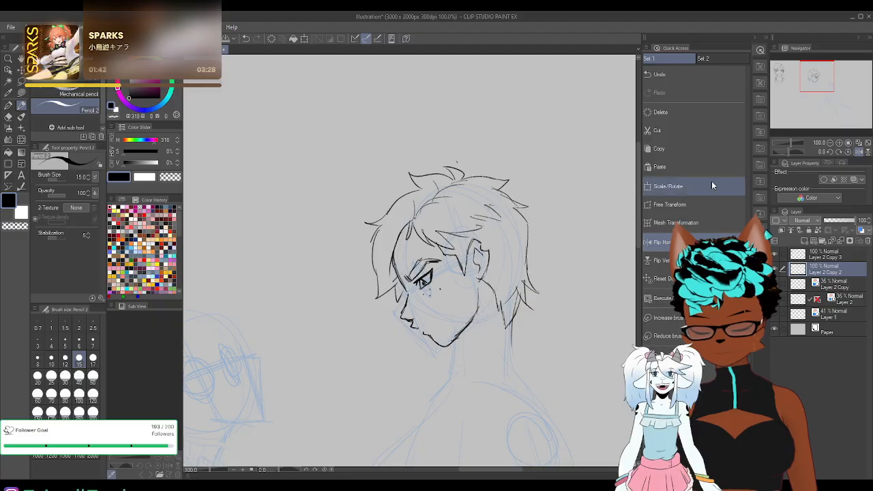
Shift the whole inked head slightly forward and down relative to the blue sketch using Scale/Rotate
left_click(668, 187)
mouse_move(522, 288)
left_mouse_down()
mouse_move(511, 279)
mouse_move(511, 293)
left_mouse_up()
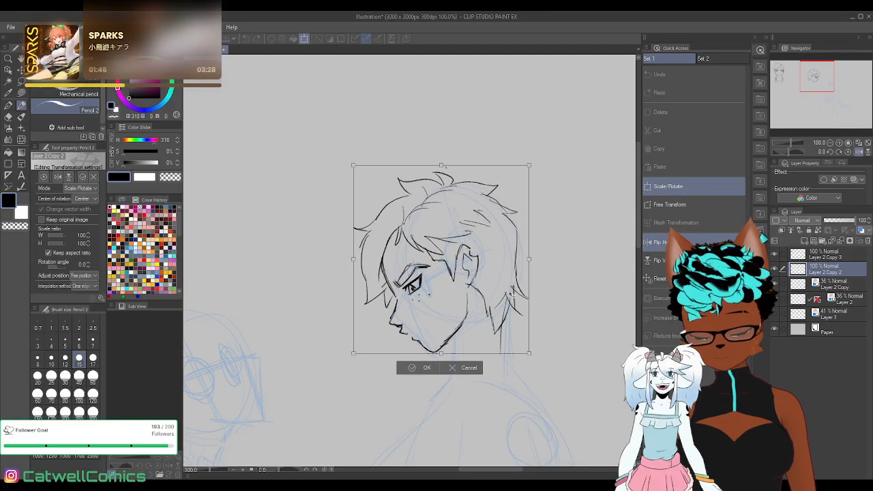
left_click(422, 368)
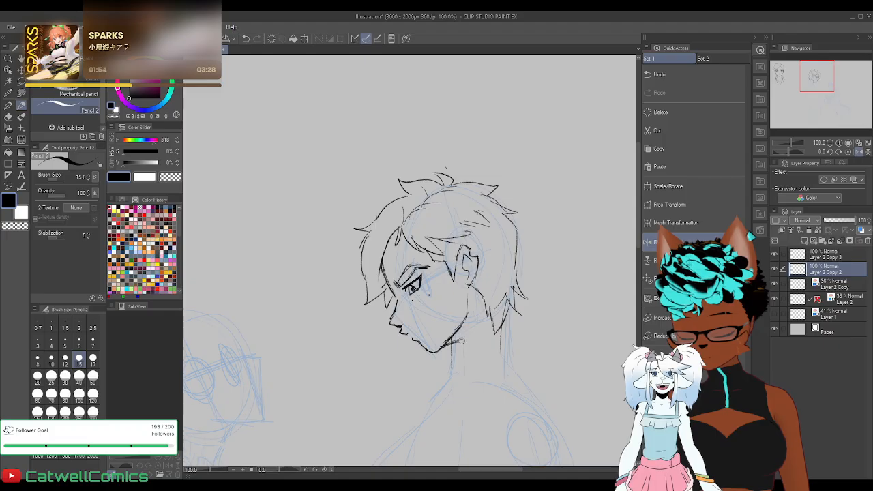
Draw the front and back neck lines along the blue guides and redraw the pointed hair locks at the nape
mouse_move(452, 353)
left_mouse_down()
mouse_move(459, 346)
mouse_move(451, 360)
left_mouse_up()
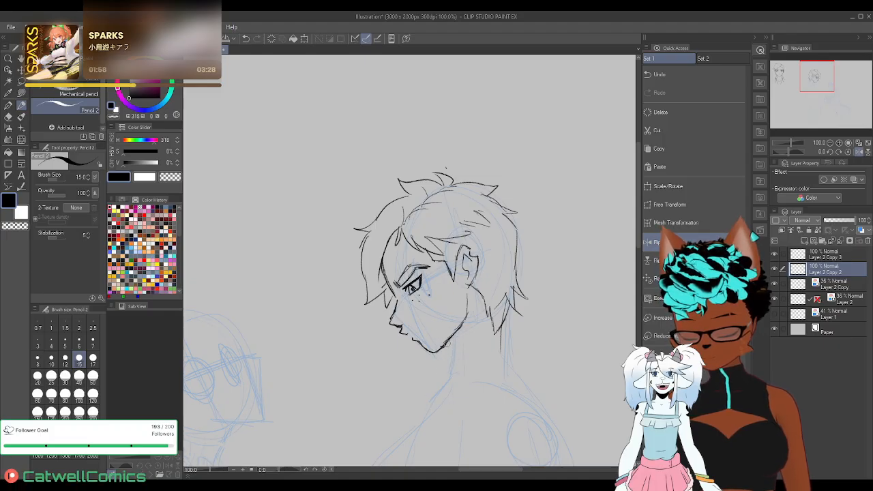
key("ctrl+z")
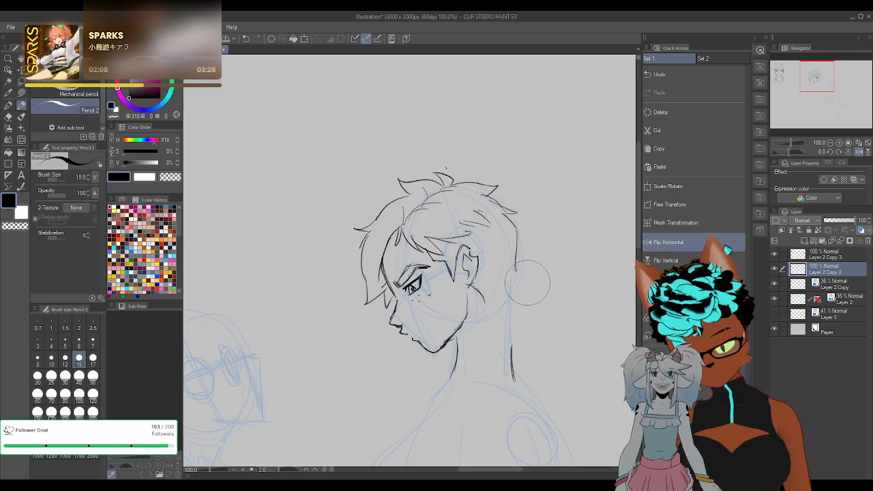
mouse_move(516, 255)
left_mouse_down()
mouse_move(521, 297)
mouse_move(514, 288)
mouse_move(530, 306)
left_mouse_up()
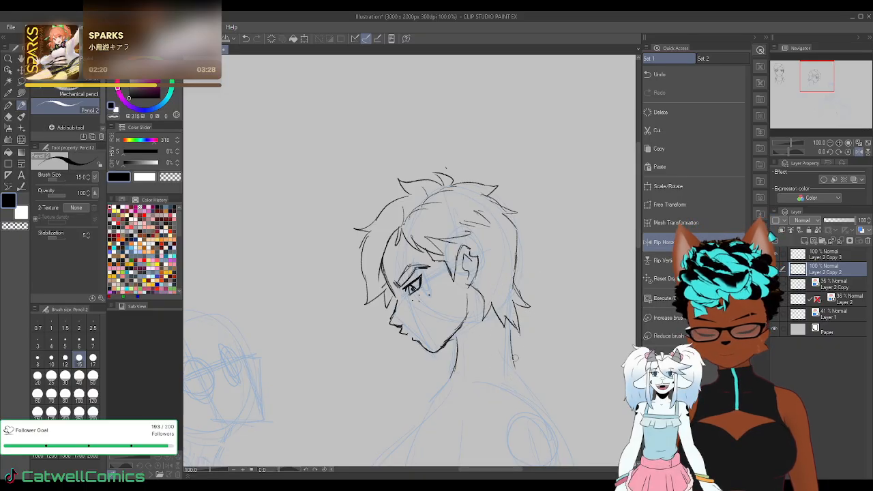
Move the inked head on the selected layer slightly lower over the blue body sketch
left_click(668, 186)
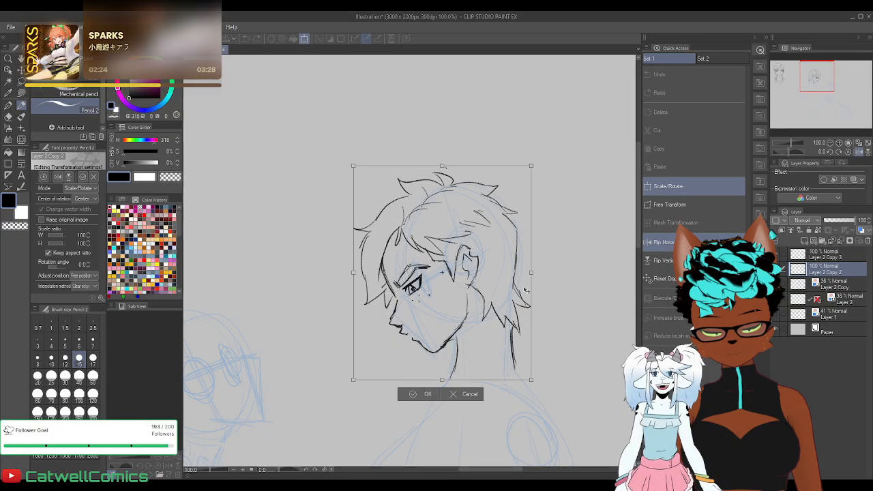
left_click_drag(529, 307, 522, 308)
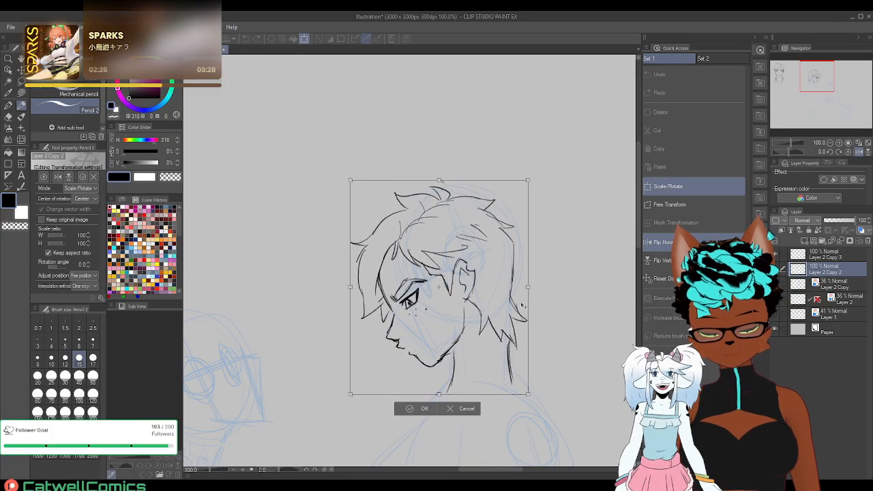
left_click(422, 410)
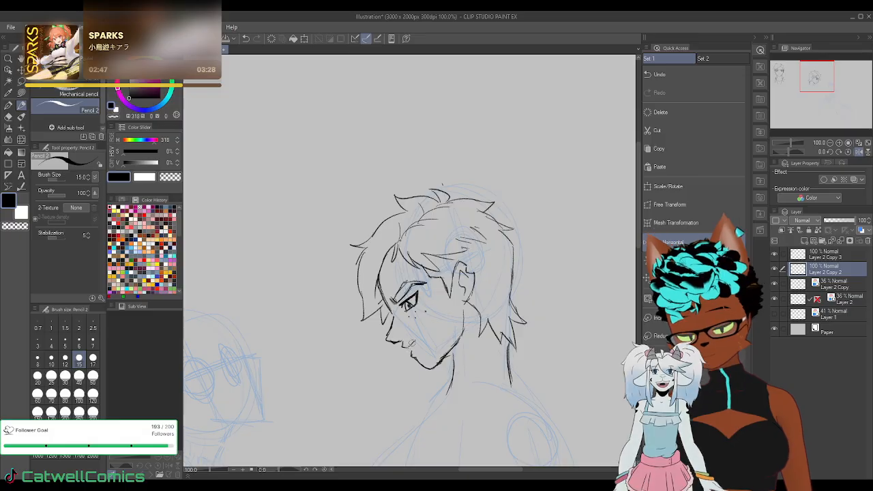
Rework the head's lower profile, redrawing the chin and jaw, a smirking mouth, and the back of the neck
left_click_drag(412, 354, 430, 372)
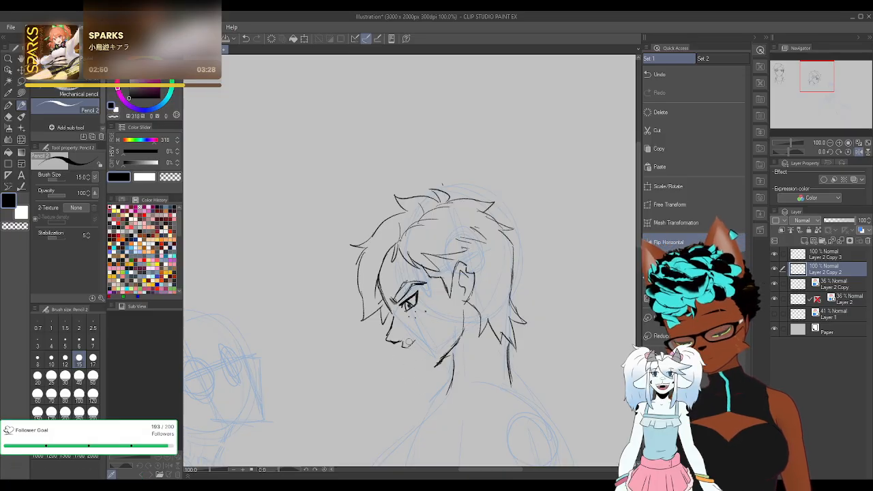
left_click(858, 152)
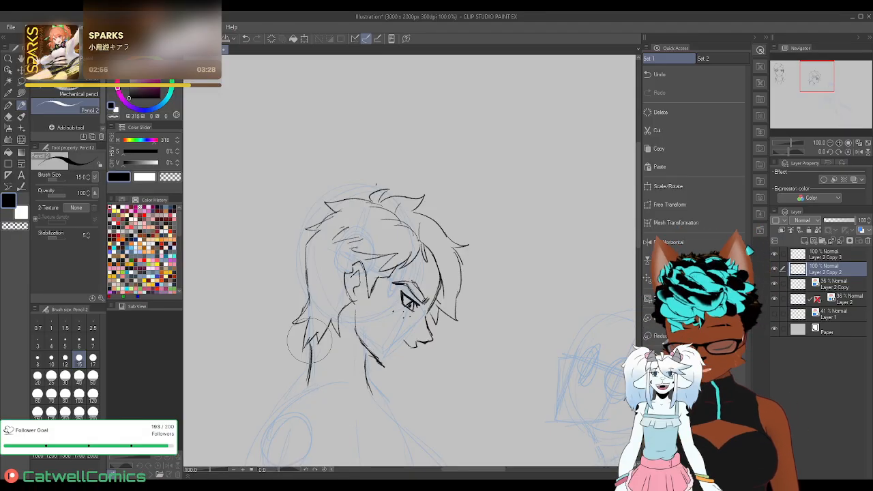
left_click_drag(309, 364, 307, 407)
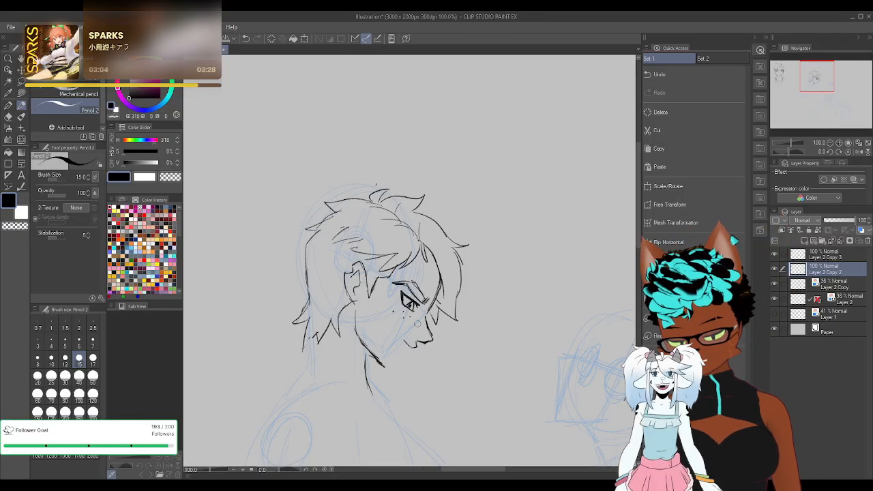
left_click_drag(793, 154, 786, 151)
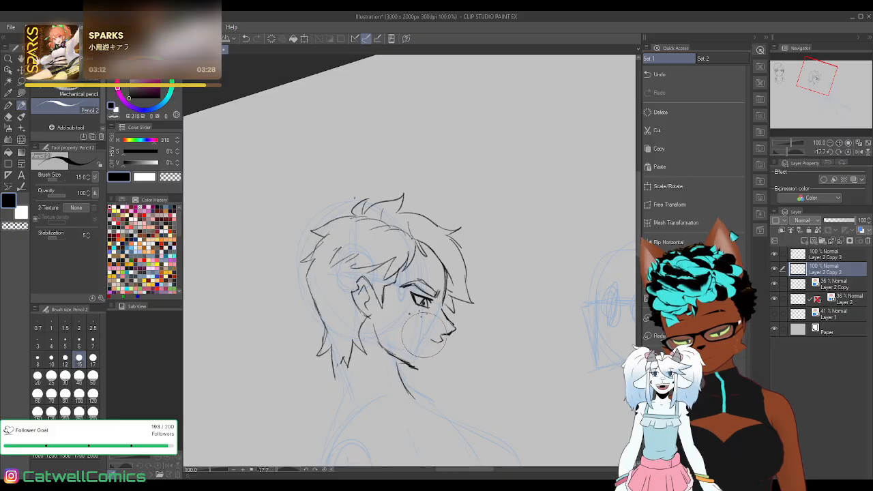
left_click(849, 155)
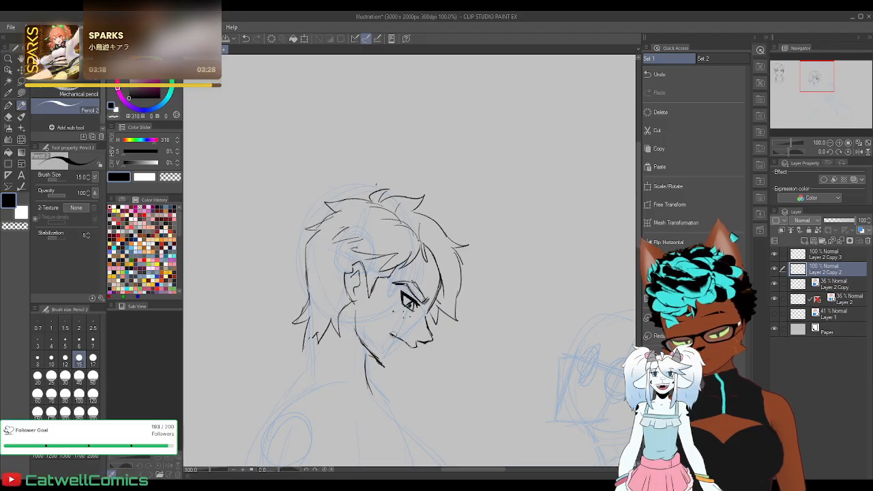
left_click_drag(390, 340, 400, 339)
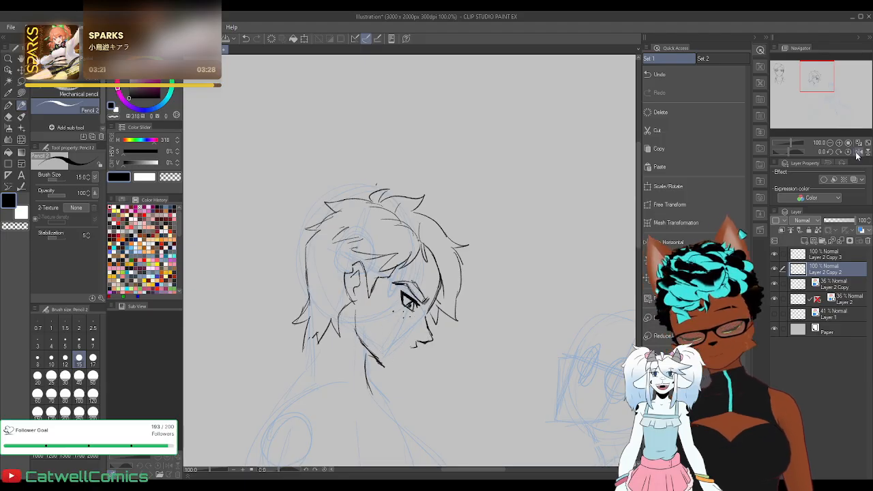
left_click(669, 242)
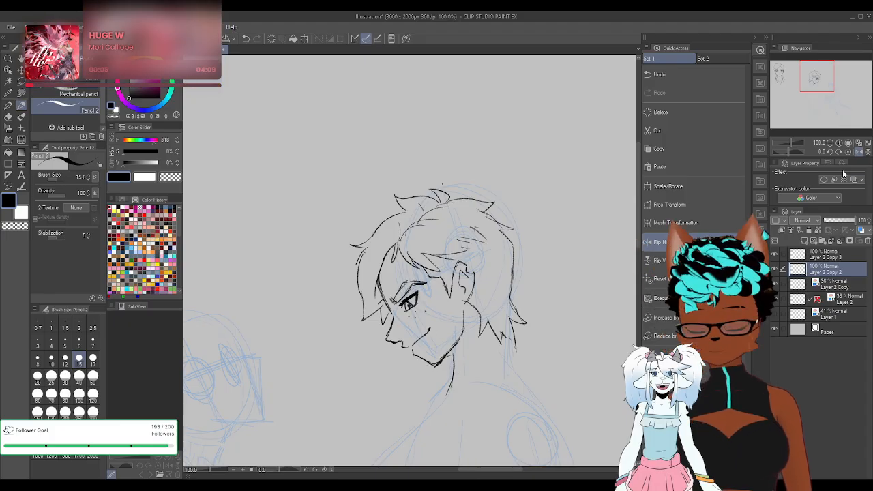
left_click(669, 242)
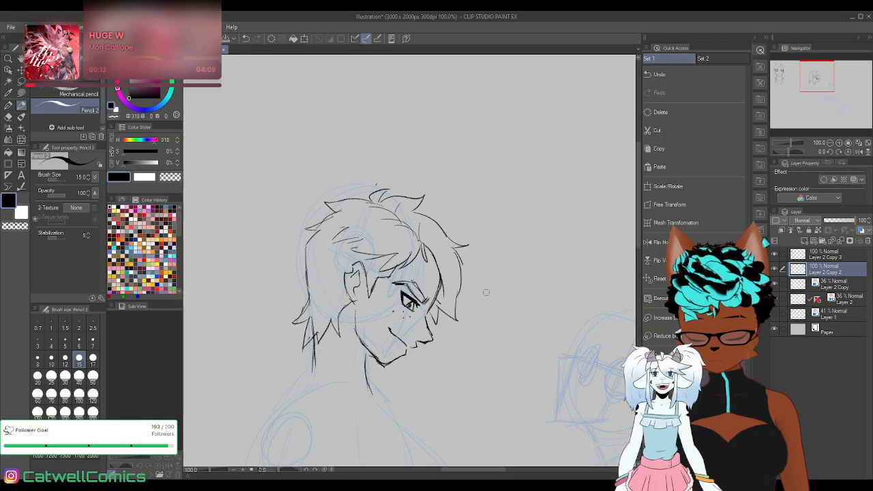
Draw the neck, collar and upper chest lines, and sweep the back contour down from the nape
scroll(485, 292, "down", 1)
left_click_drag(450, 385, 457, 311)
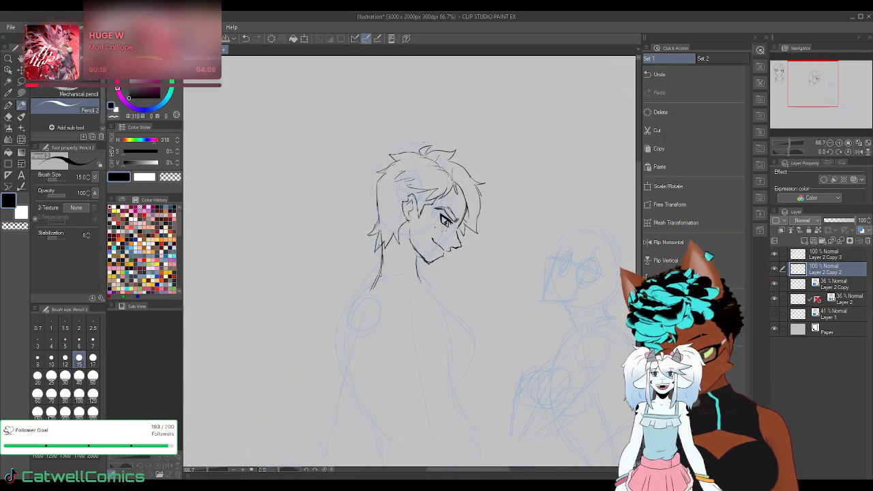
left_click_drag(354, 334, 356, 385)
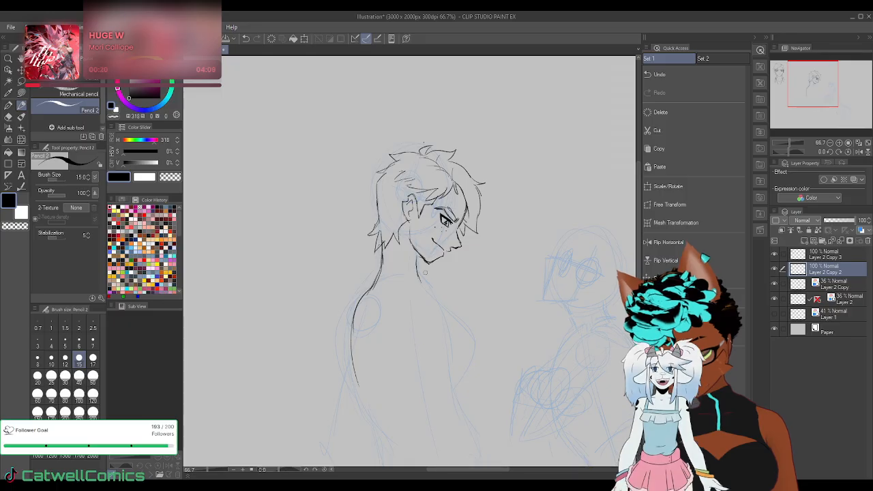
left_click_drag(419, 274, 456, 315)
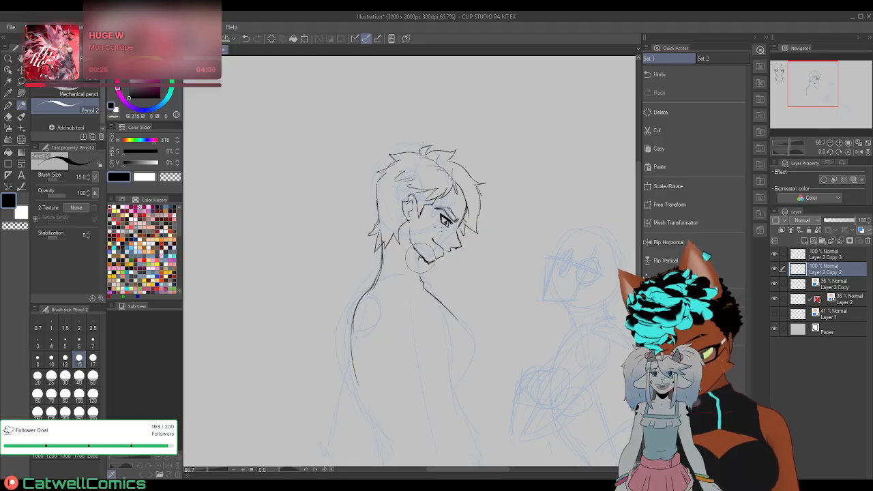
left_click_drag(418, 281, 400, 278)
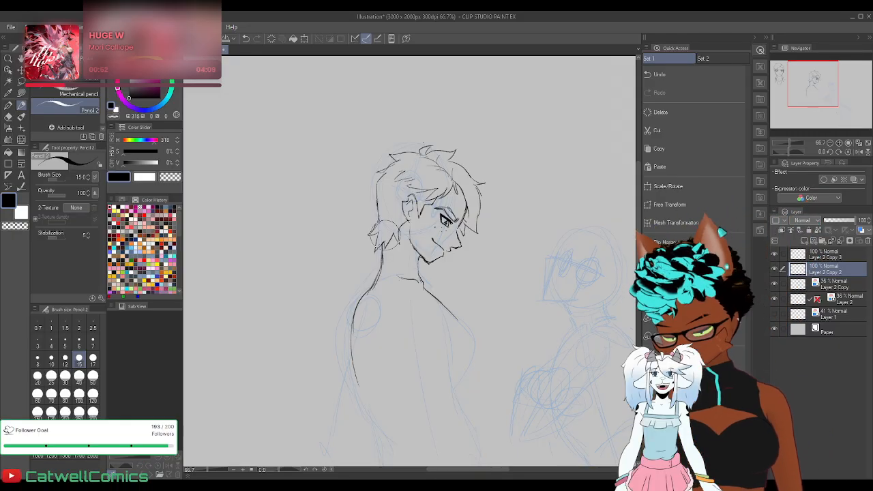
Outline the near shoulder and both sides of the upper arm, replacing the first back line with one down to the waist
scroll(638, 206, "down", 1)
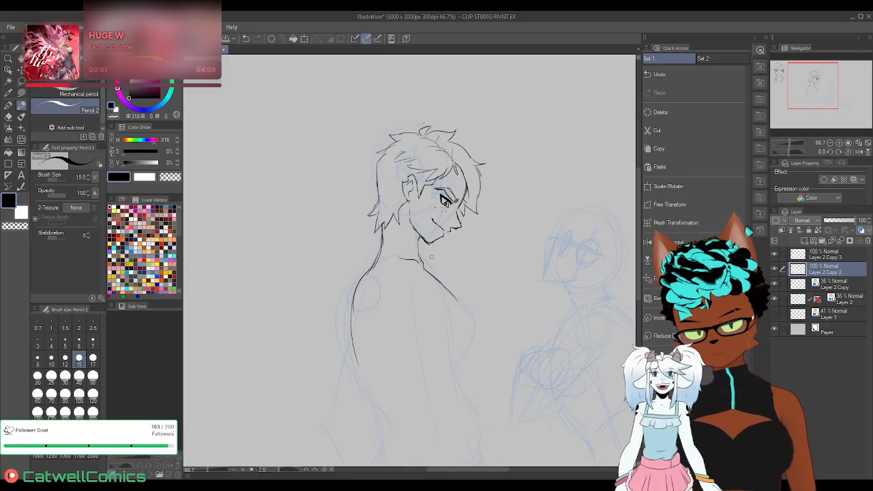
mouse_move(383, 258)
left_mouse_down()
mouse_move(352, 321)
mouse_move(349, 362)
left_mouse_up()
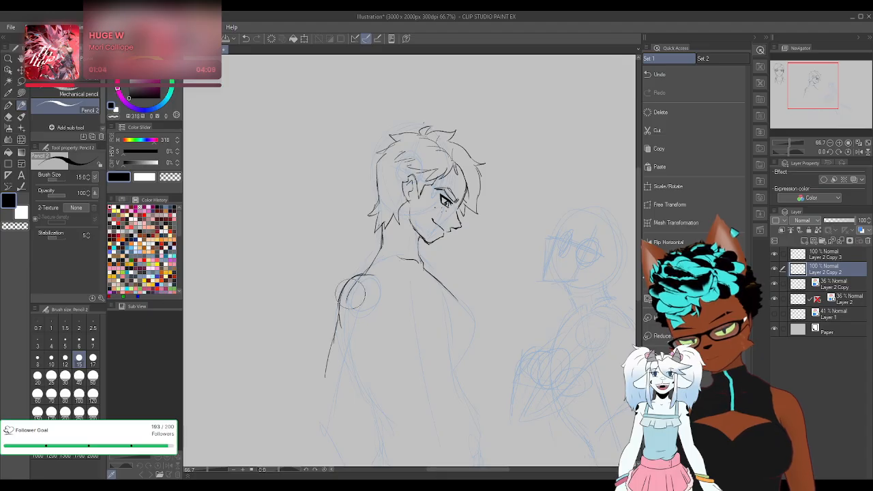
mouse_move(351, 293)
left_mouse_down()
mouse_move(343, 315)
mouse_move(361, 286)
mouse_move(343, 347)
left_mouse_up()
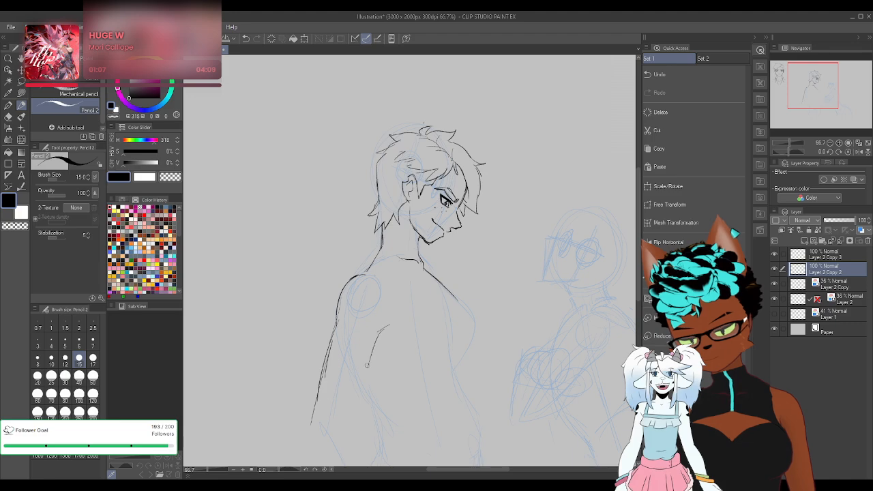
left_click_drag(366, 365, 348, 412)
left_click_drag(477, 359, 441, 264)
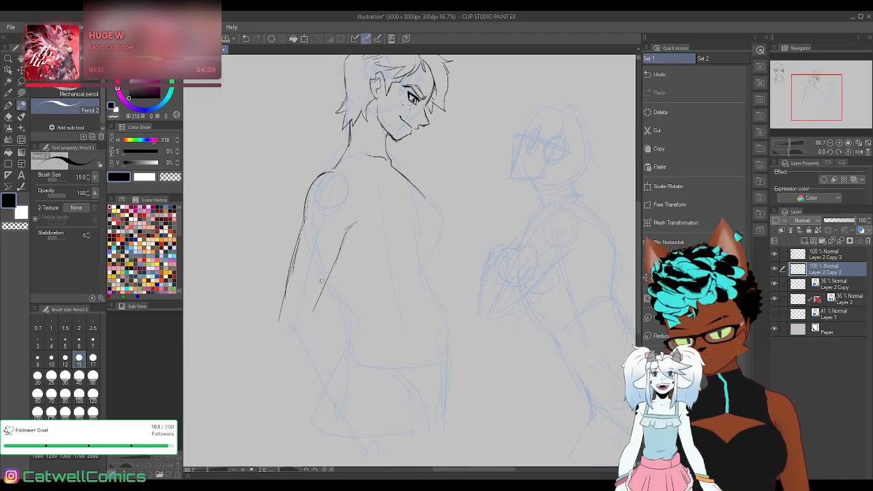
left_click_drag(334, 298, 343, 325)
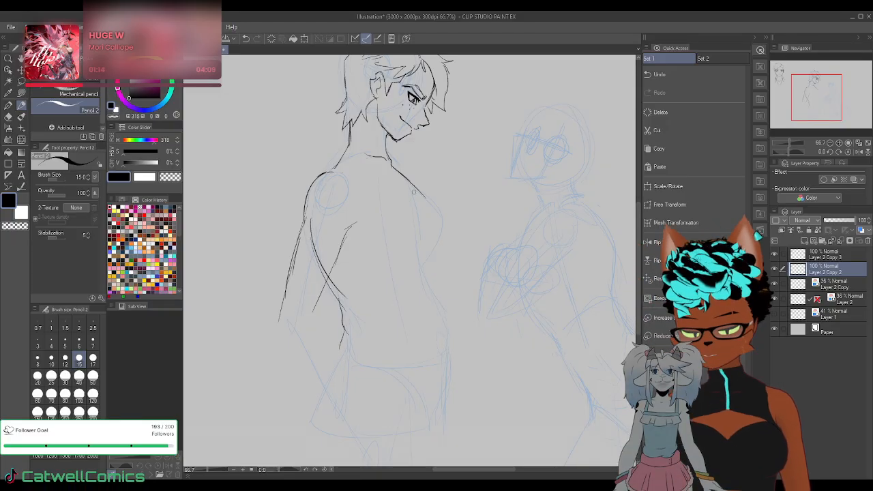
Draw the rounded chest contour and continue the front of the torso down over the belly to the hip
left_click(662, 242)
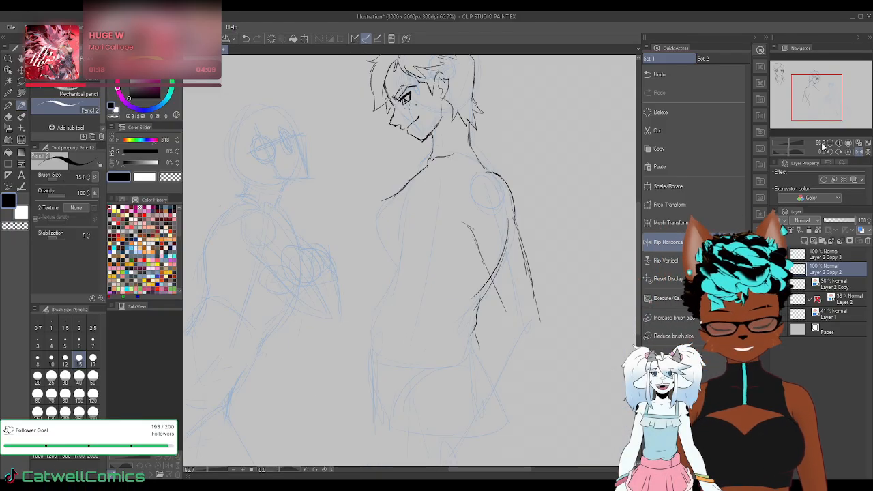
left_click_drag(384, 203, 392, 245)
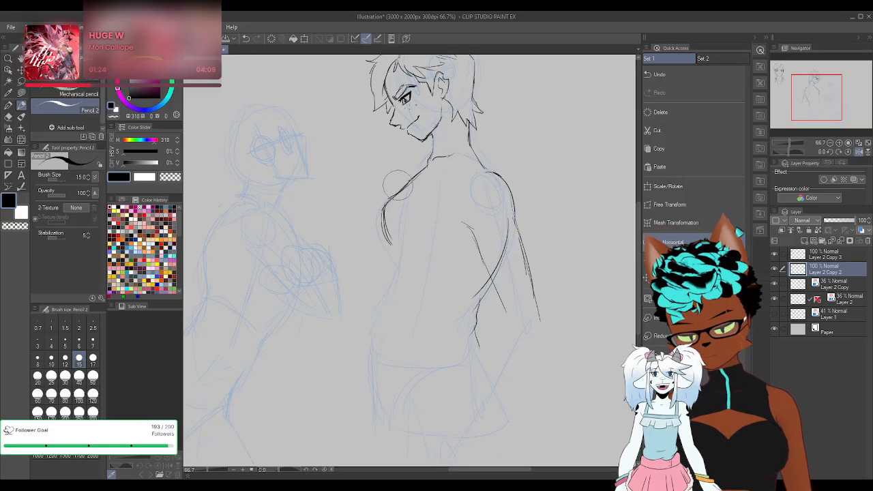
left_click_drag(428, 161, 384, 204)
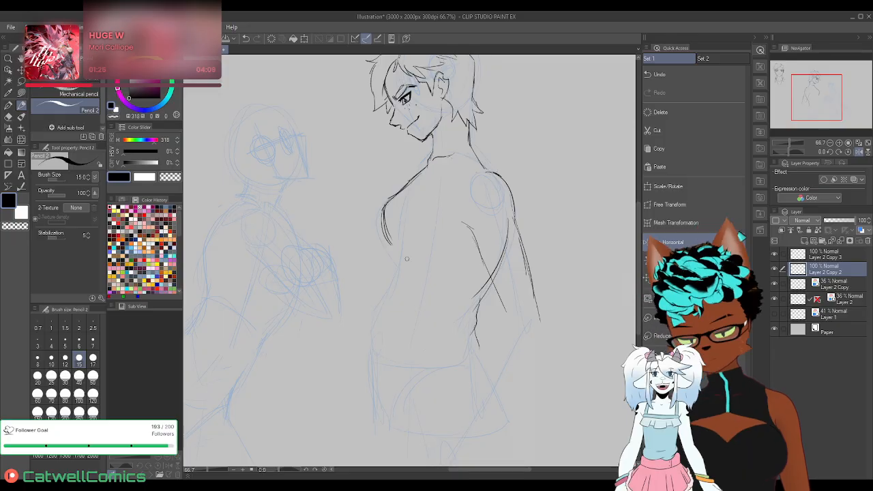
mouse_move(391, 244)
left_mouse_down()
mouse_move(366, 321)
mouse_move(376, 294)
mouse_move(369, 365)
left_mouse_up()
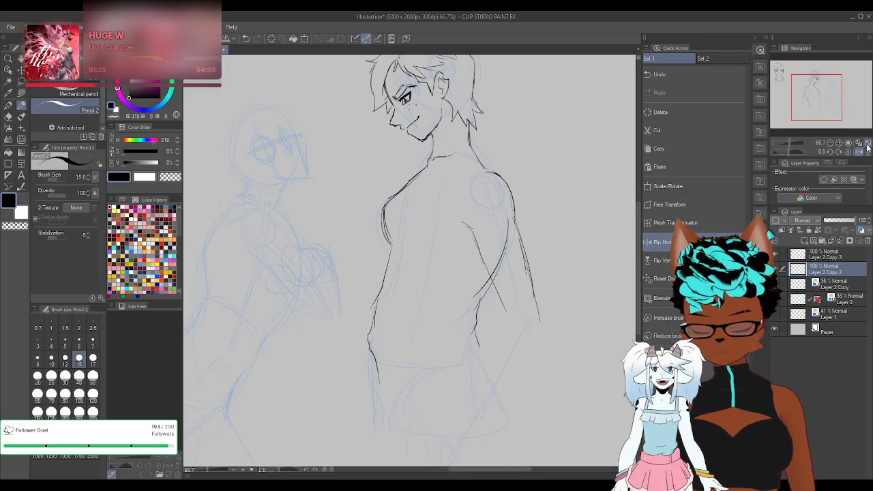
Erase most of the chest, belly and hip contour and try a straighter chest line below the neck
left_click(867, 147)
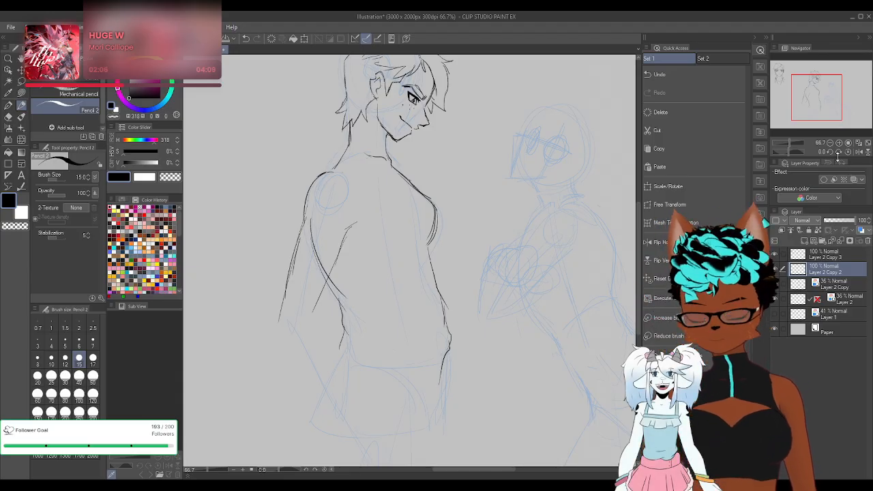
left_click_drag(442, 309, 437, 400)
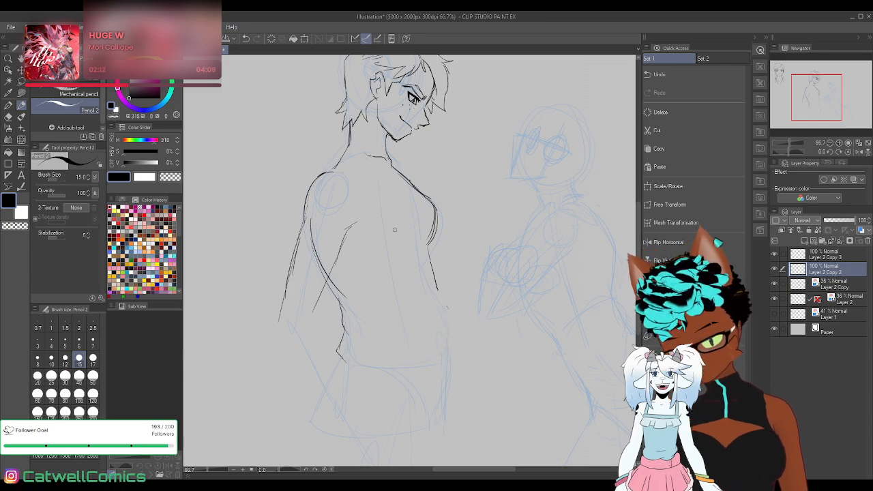
left_click_drag(437, 222, 426, 286)
left_click_drag(436, 206, 431, 263)
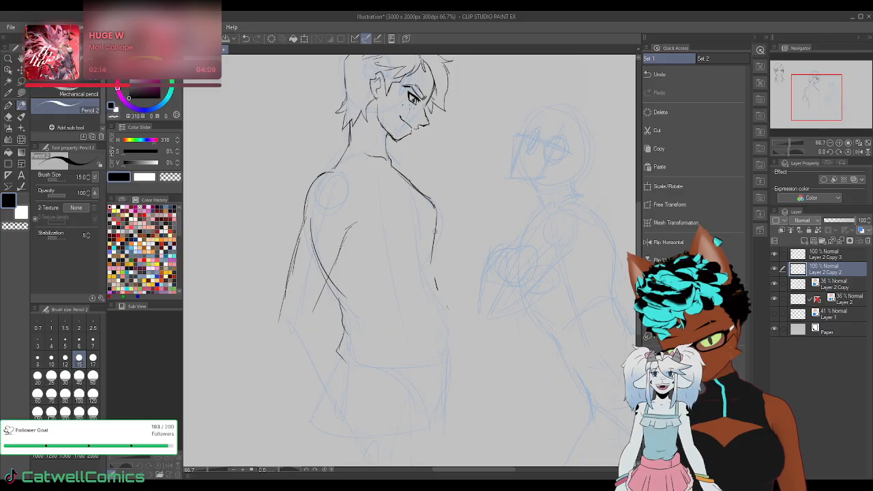
left_click_drag(437, 214, 427, 261)
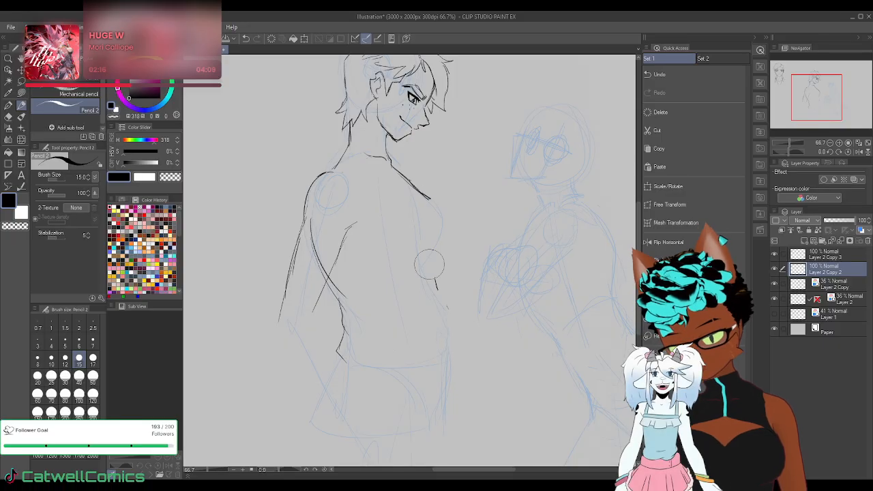
left_click_drag(408, 181, 429, 216)
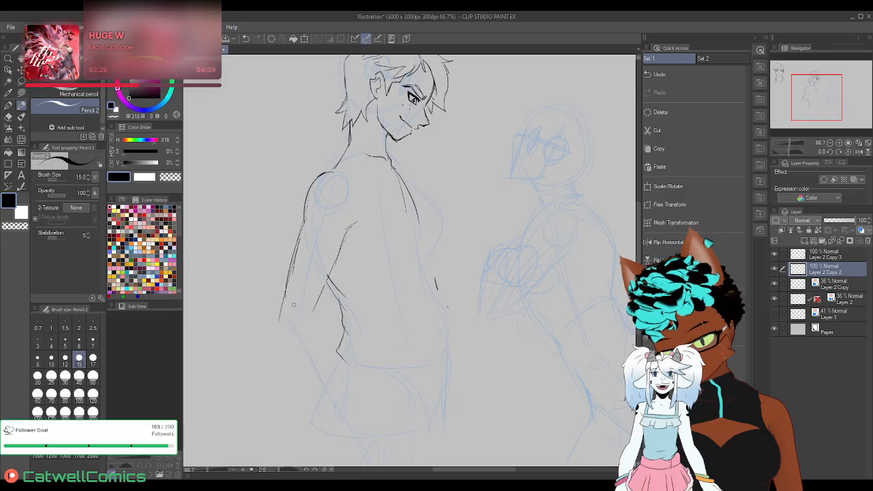
Draw the near arm's elbow and the start of the forearm, with its inner edge running down past the waist
mouse_move(280, 308)
left_mouse_down()
mouse_move(275, 336)
mouse_move(321, 413)
left_mouse_up()
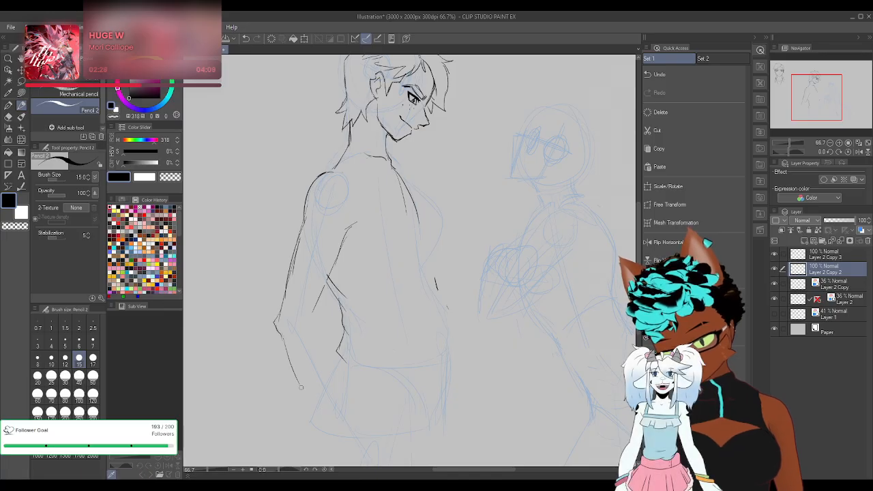
key("ctrl+z")
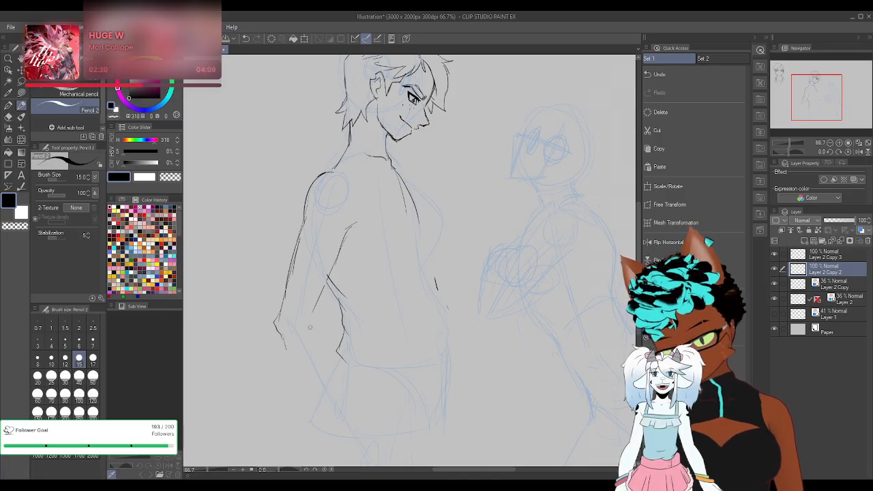
left_click_drag(348, 391, 352, 399)
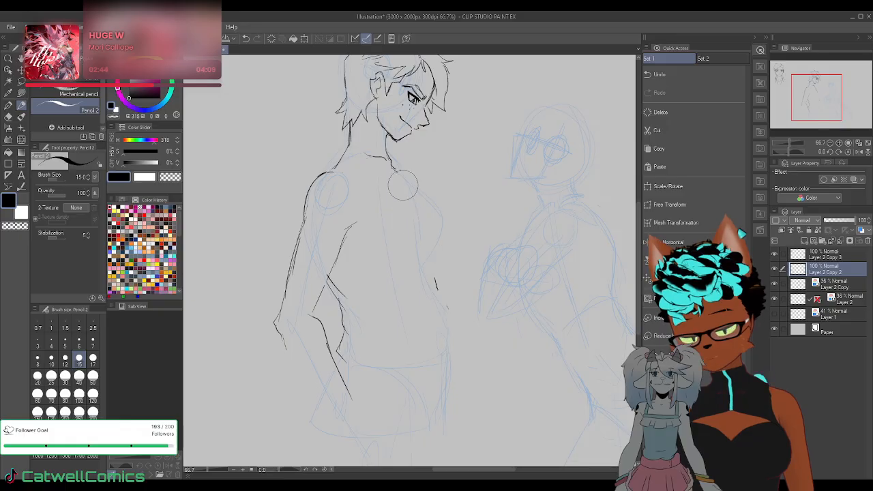
Draw the front of the torso in the mirrored view, from the neck over the chest and belly to the waist, redoing the chest curve
left_click(864, 152)
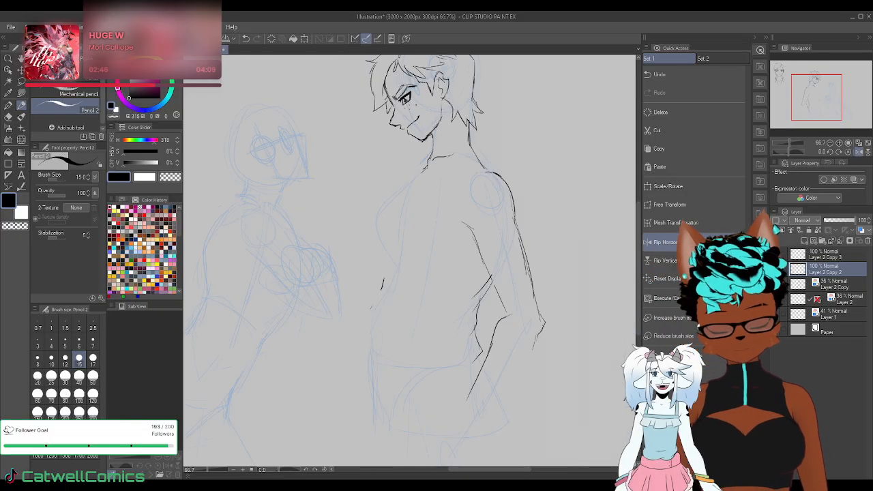
left_click_drag(388, 200, 393, 238)
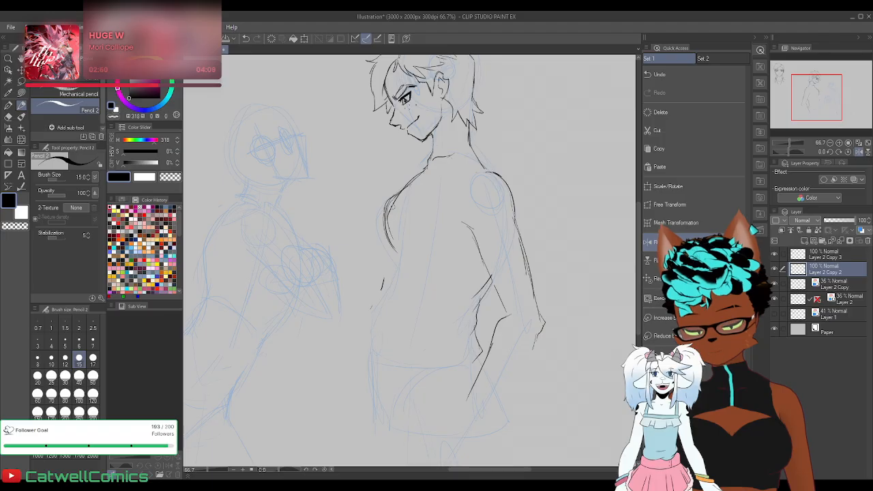
mouse_move(397, 197)
left_mouse_down()
mouse_move(379, 214)
mouse_move(379, 235)
mouse_move(396, 260)
left_mouse_up()
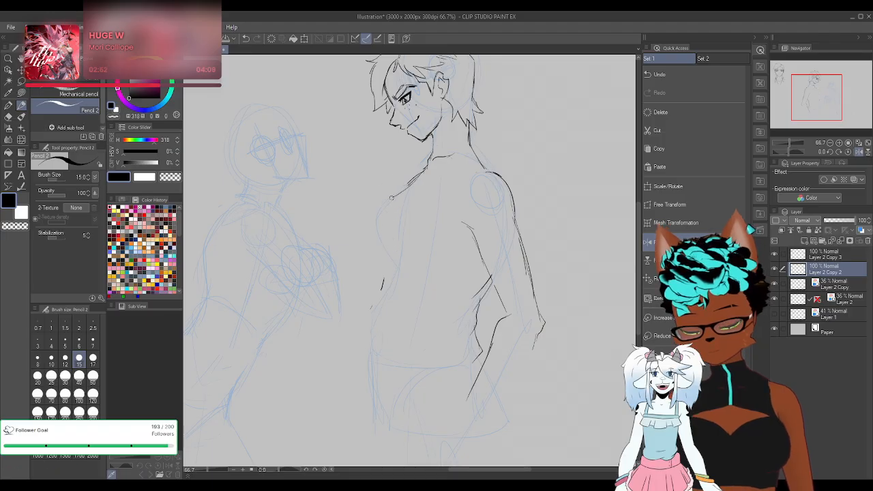
left_click_drag(406, 181, 386, 235)
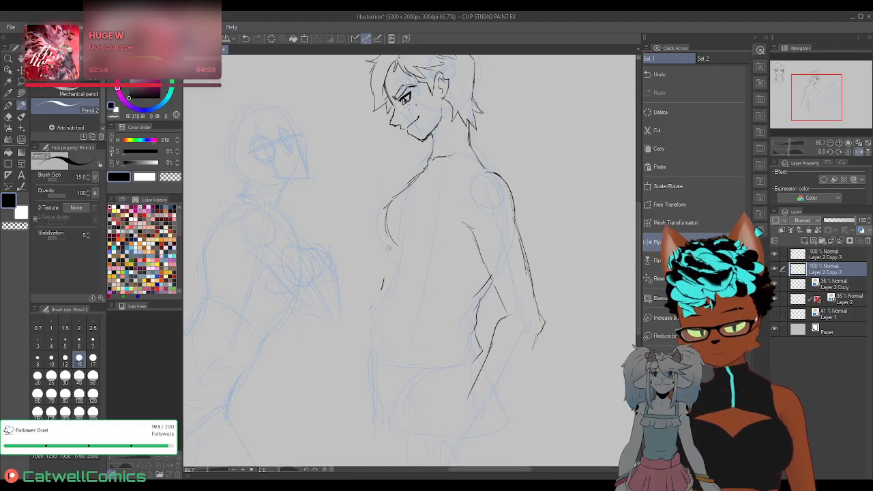
left_click_drag(393, 262, 389, 289)
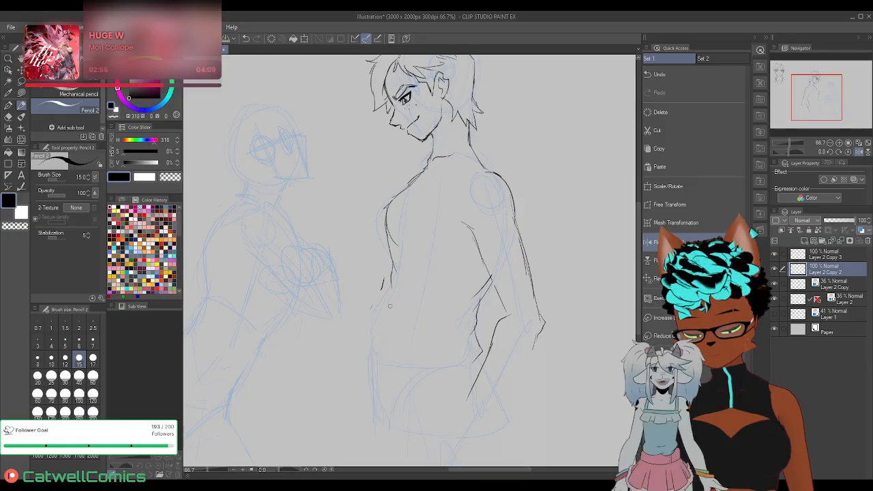
left_click(850, 150)
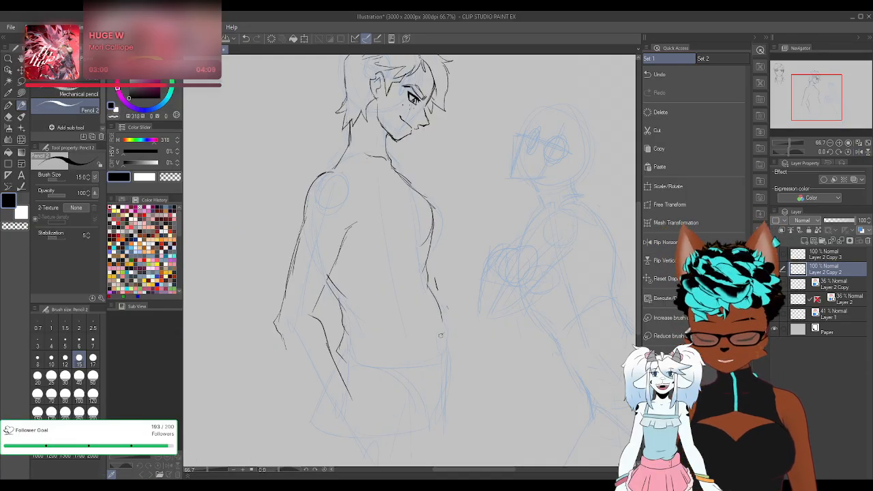
Draw the small rounded fold at the front waist and the stepped line across the hips, and erase the near elbow and forearm
mouse_move(444, 336)
left_mouse_down()
mouse_move(449, 343)
mouse_move(434, 372)
left_mouse_up()
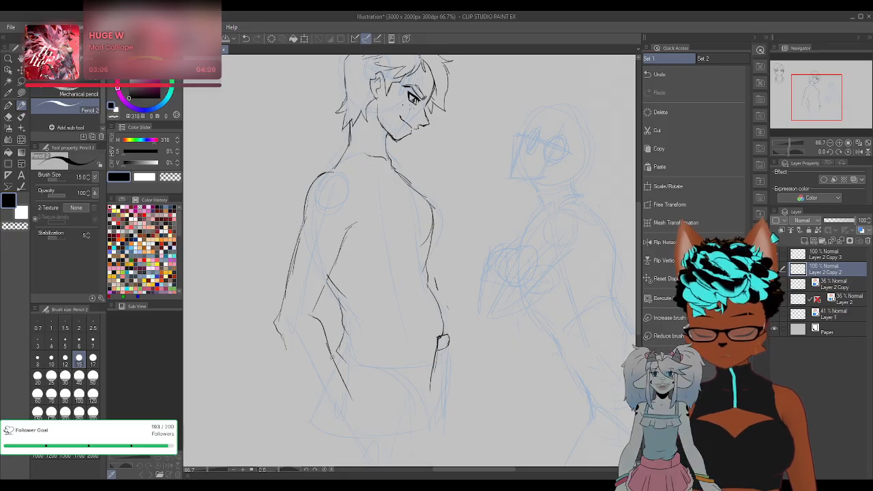
mouse_move(337, 352)
left_mouse_down()
mouse_move(367, 368)
mouse_move(370, 395)
left_mouse_up()
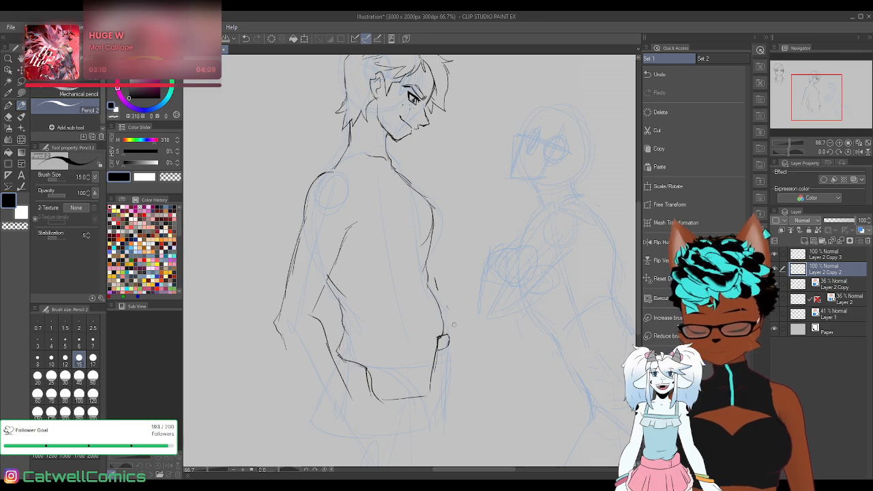
mouse_move(443, 328)
left_mouse_down()
mouse_move(449, 334)
mouse_move(441, 330)
mouse_move(451, 318)
mouse_move(449, 332)
left_mouse_up()
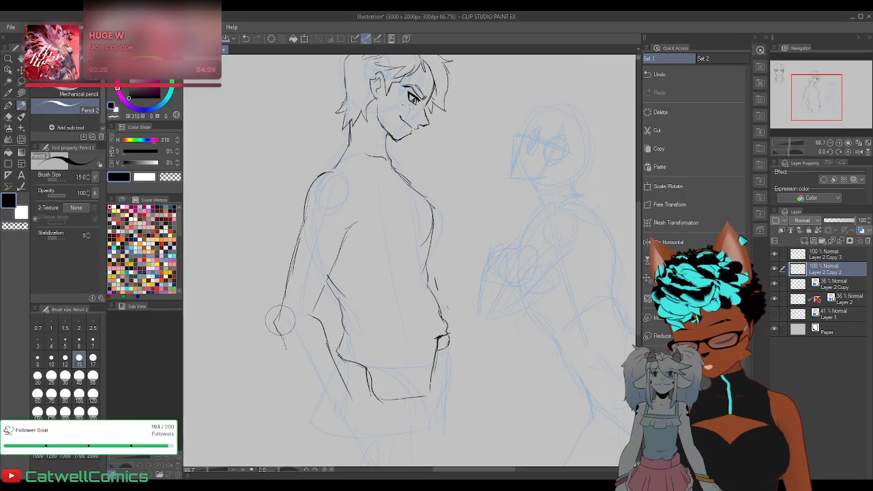
mouse_move(282, 319)
left_mouse_down()
mouse_move(286, 344)
mouse_move(299, 311)
mouse_move(311, 311)
mouse_move(329, 367)
mouse_move(325, 350)
mouse_move(337, 340)
mouse_move(351, 355)
mouse_move(337, 357)
mouse_move(359, 368)
left_mouse_up()
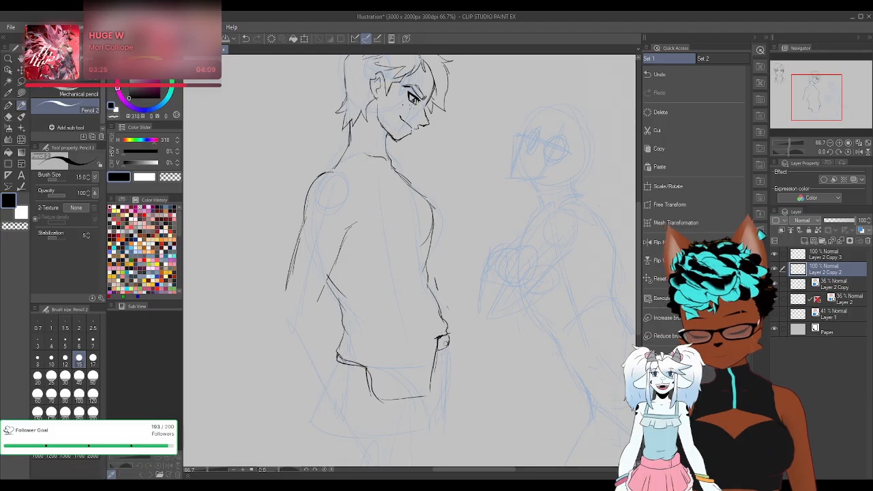
Outline the seat and back of the near leg down to the canvas edge, and start the front edge of the trousers below the waist
left_click_drag(338, 362, 305, 426)
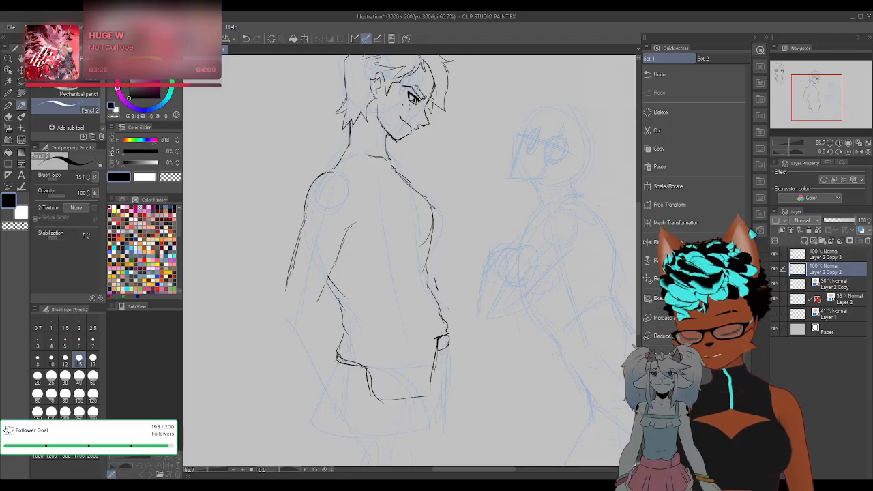
left_click_drag(445, 345, 441, 395)
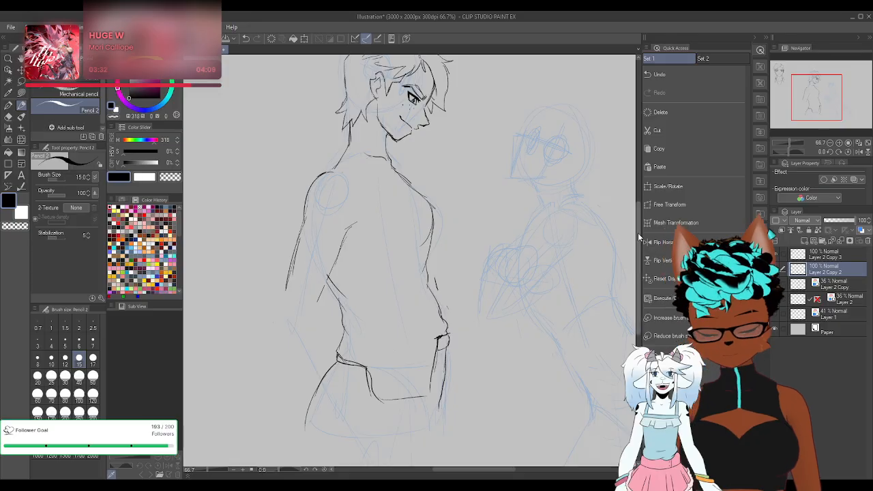
left_click_drag(637, 233, 639, 267)
left_click_drag(304, 322, 302, 434)
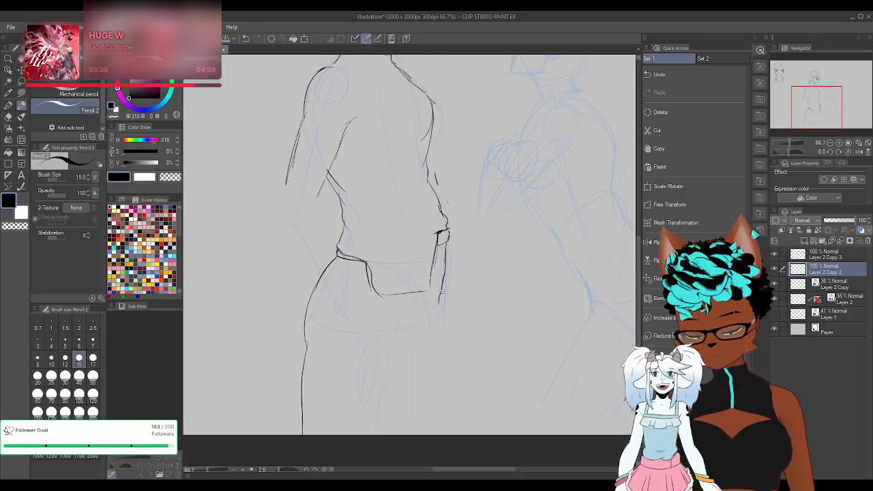
Draw the front and inner leg lines of the trousers down to the canvas edge, with fold lines at the crotch and upper thigh
left_click_drag(442, 293, 442, 396)
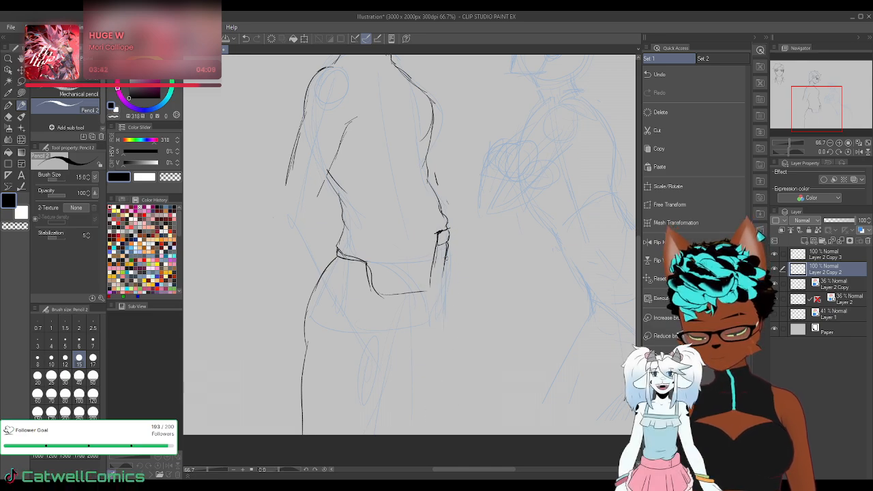
left_click_drag(443, 313, 456, 437)
left_click_drag(424, 299, 383, 448)
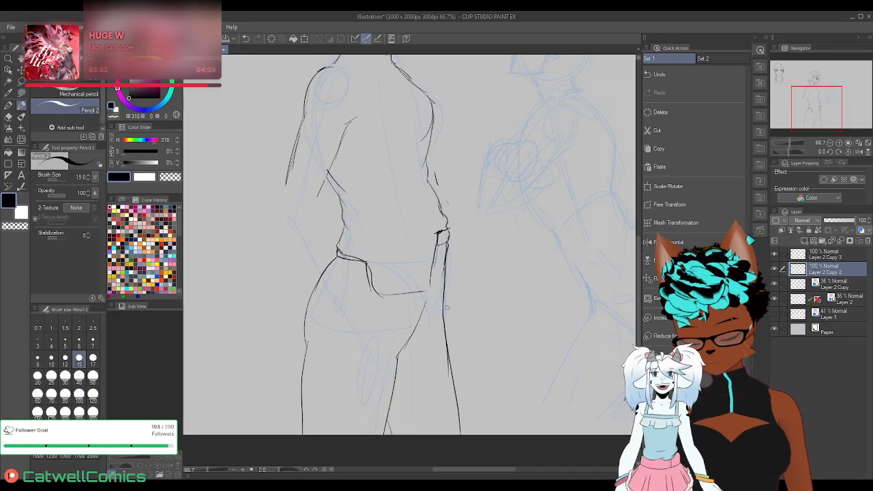
mouse_move(445, 290)
left_mouse_down()
mouse_move(429, 351)
mouse_move(444, 313)
mouse_move(455, 396)
left_mouse_up()
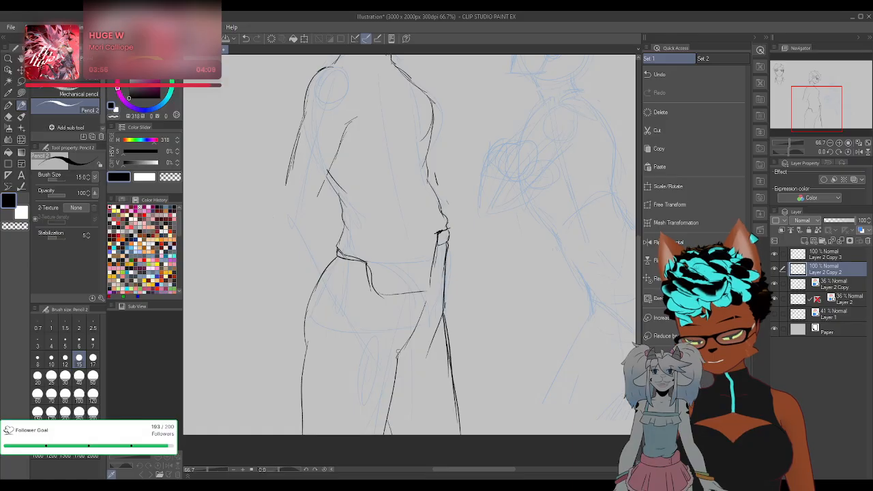
left_click_drag(339, 306, 387, 339)
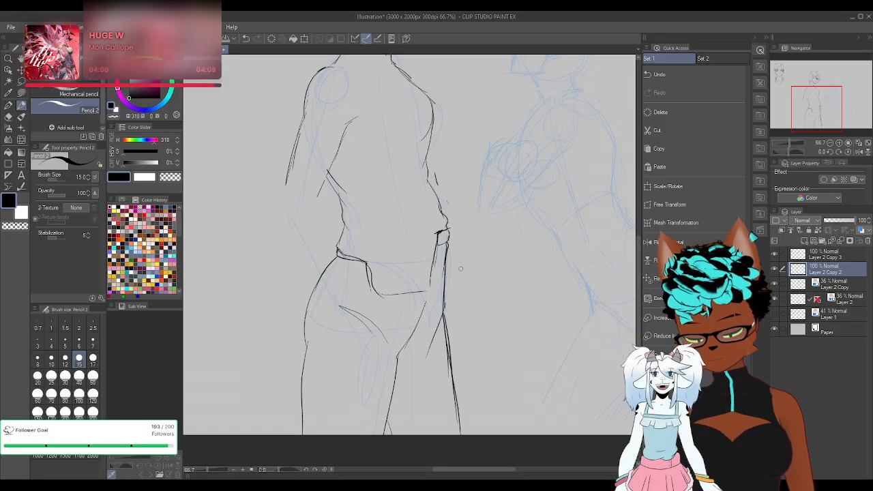
Draw the curved waistband line across the hips, replacing the first attempts made with the canvas rotated
left_click_drag(637, 258, 637, 222)
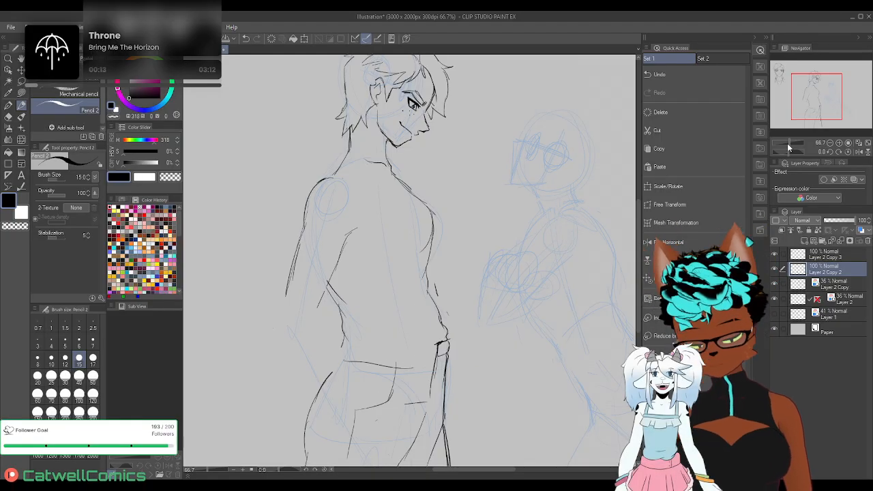
left_click_drag(788, 151, 792, 158)
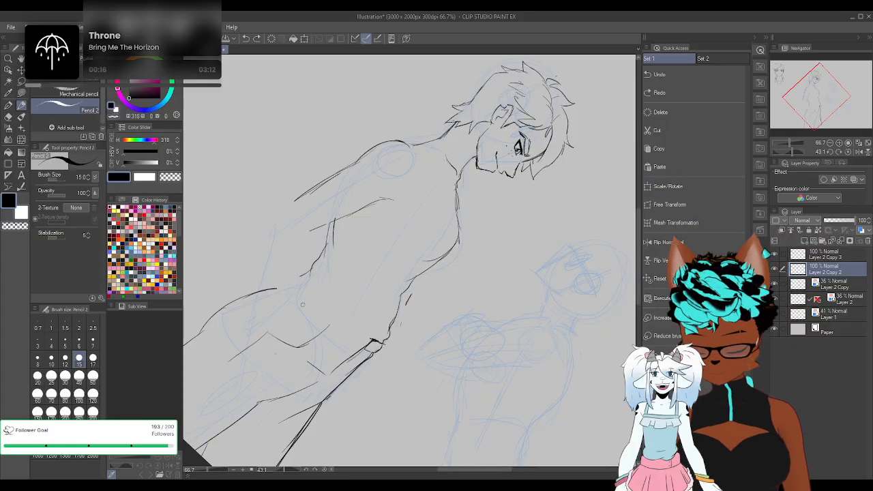
left_click_drag(294, 285, 343, 337)
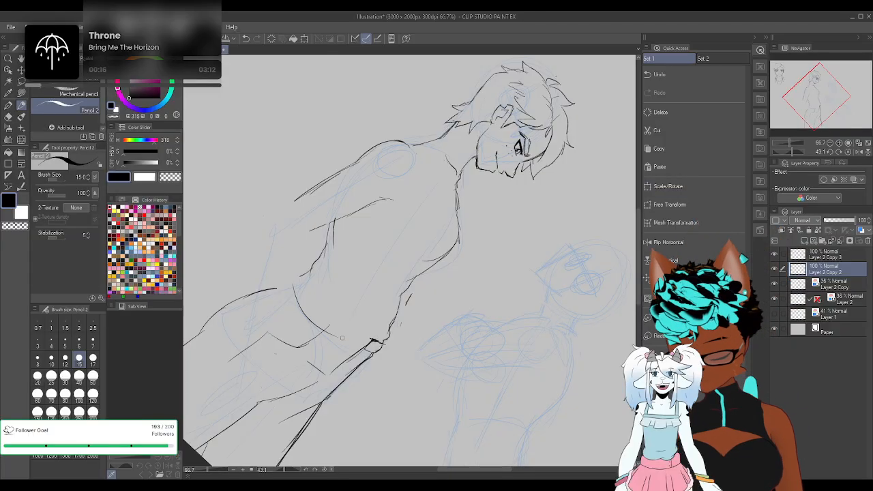
left_click(848, 152)
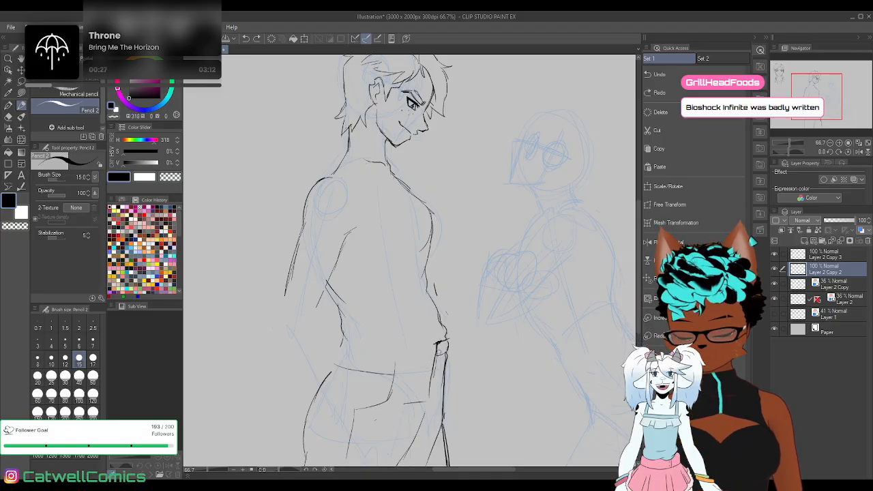
key("ctrl+z")
key("ctrl+z")
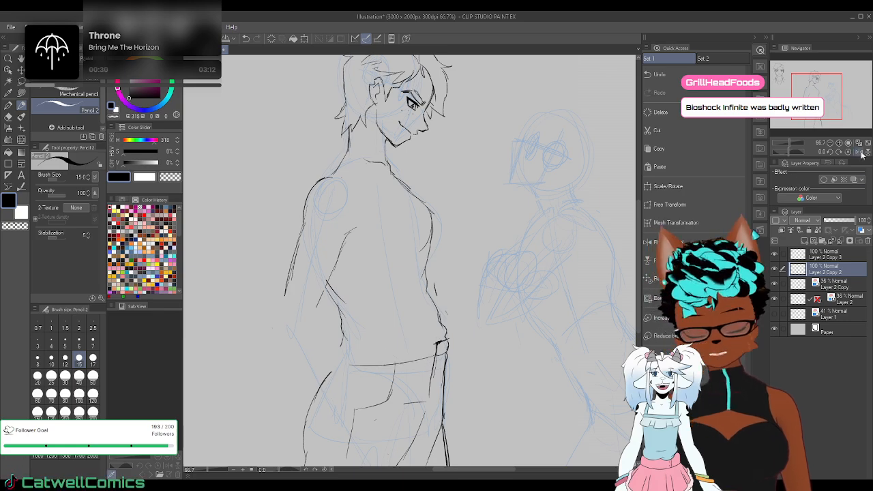
left_click(665, 242)
left_click_drag(376, 354, 437, 356)
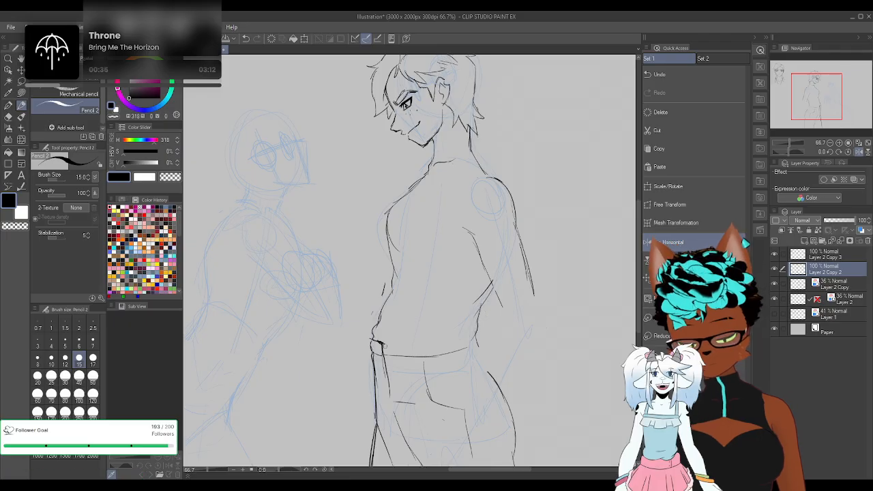
Lasso the trousers and legs from the waistband down, move them slightly lower as a transform, and clear the selection
scroll(511, 279, "down", 1)
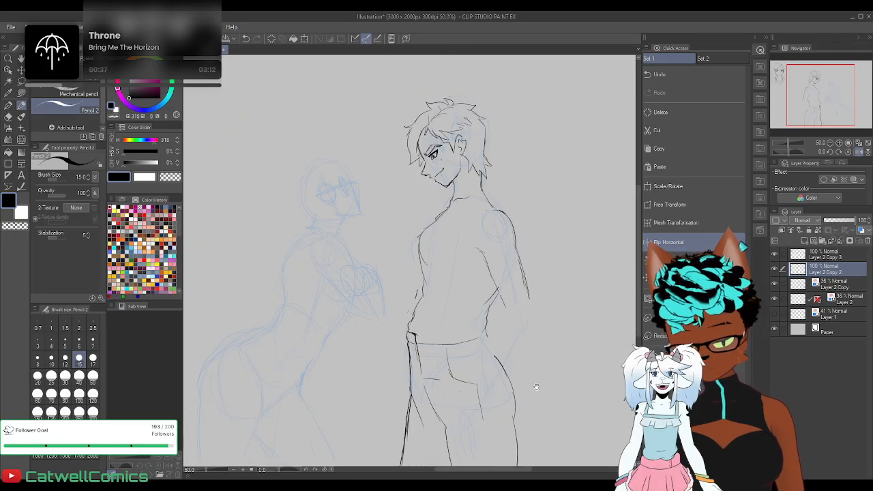
left_click_drag(536, 386, 506, 346)
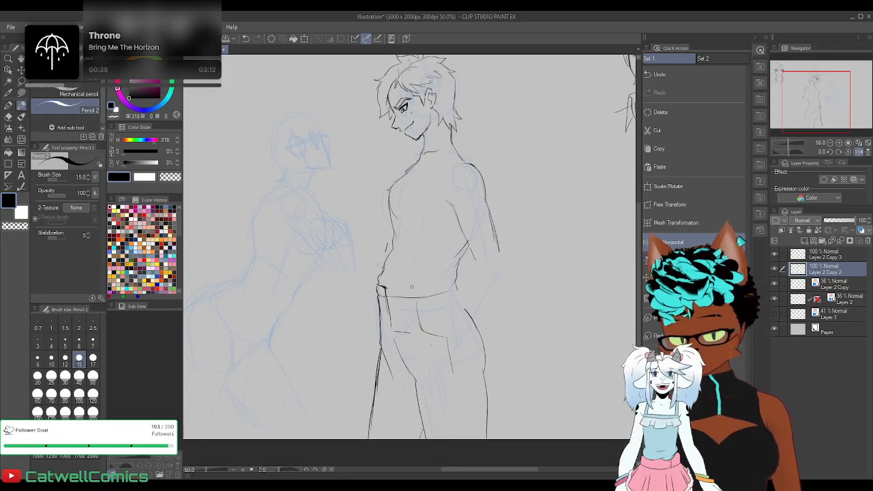
key("m")
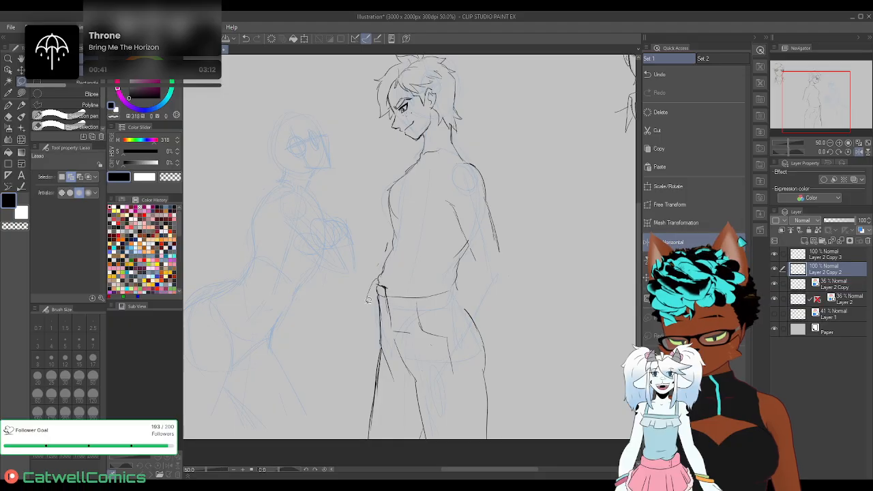
mouse_move(369, 300)
left_mouse_down()
mouse_move(501, 427)
mouse_move(512, 331)
mouse_move(473, 274)
mouse_move(456, 289)
mouse_move(436, 272)
mouse_move(407, 279)
left_mouse_up()
key("ctrl+t")
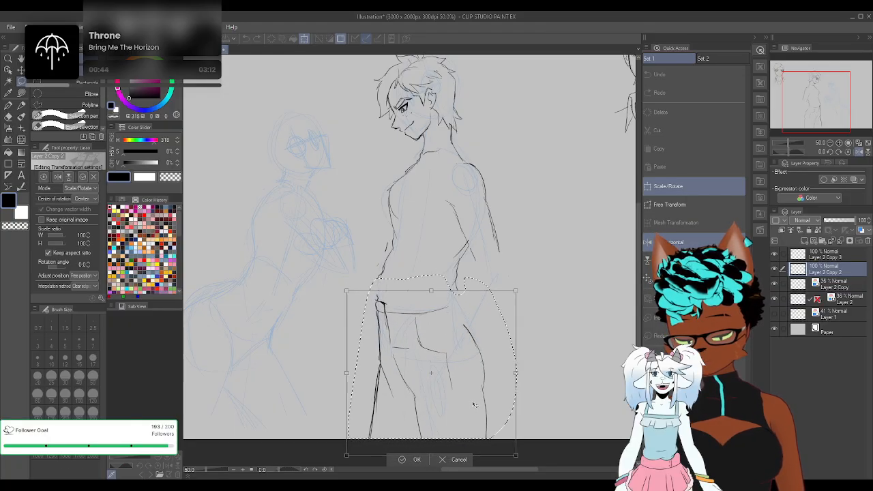
left_click_drag(474, 404, 476, 400)
left_click(410, 459)
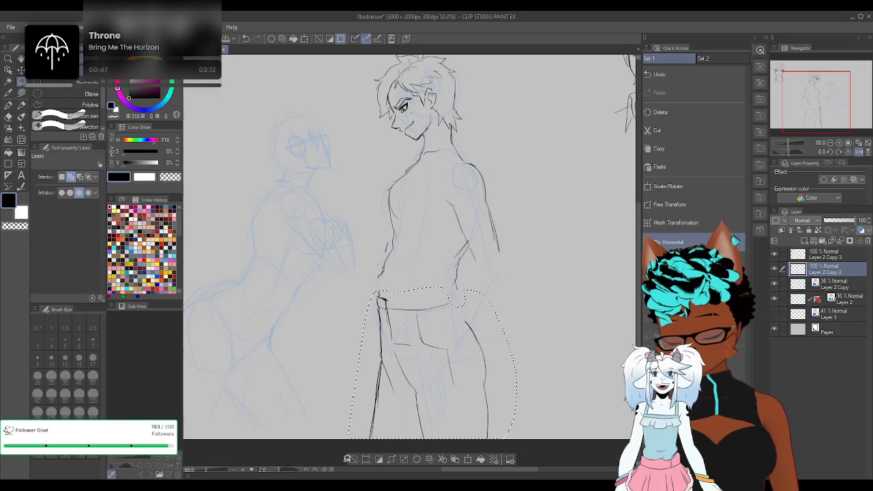
left_click(347, 459)
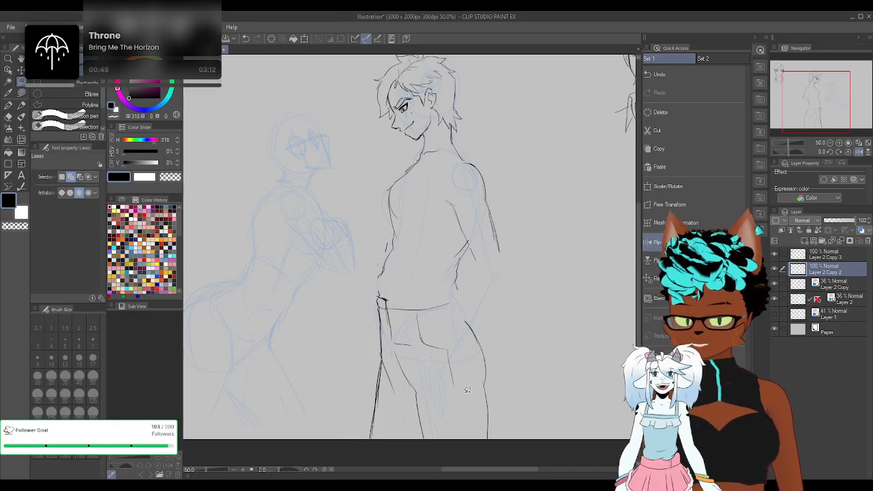
Draw the near elbow and bent forearm in pencil, with the hand tucked into the trouser pocket
left_click(22, 107)
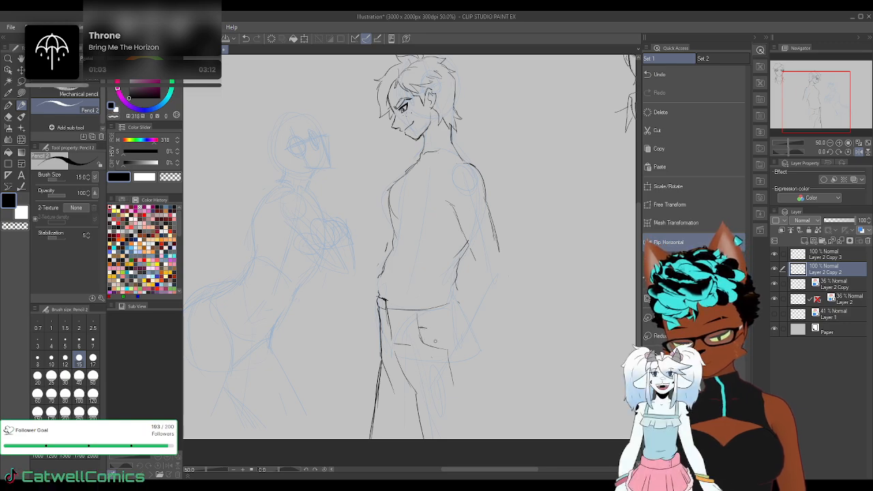
left_click_drag(454, 298, 427, 327)
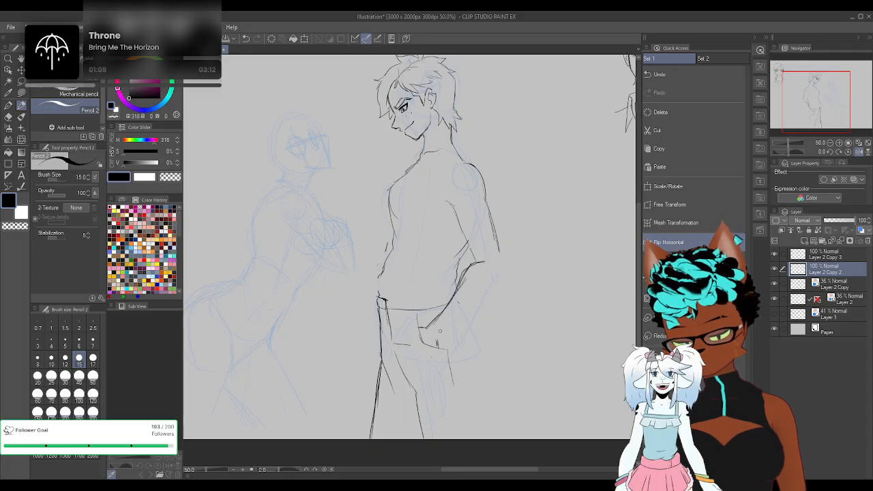
left_click_drag(442, 344, 481, 299)
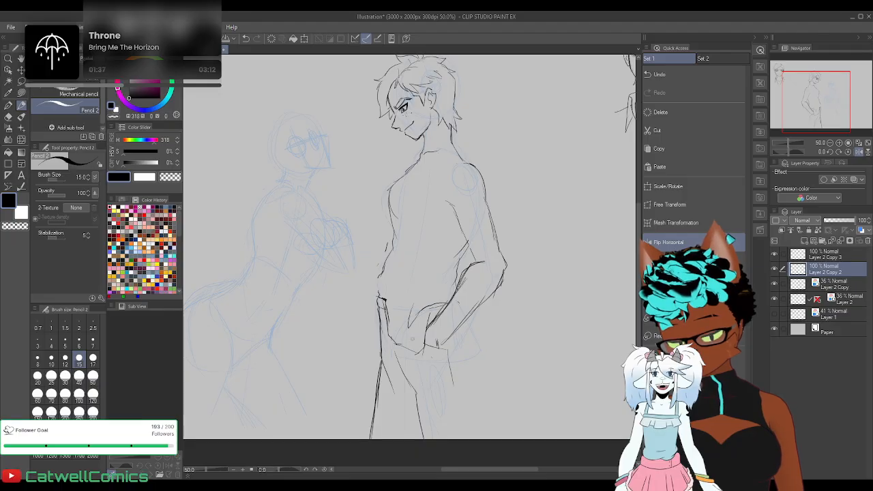
Add the shirt's hem and a sleeve edge across the elbow, and redraw the seat and back of the trouser leg
key("ctrl+z")
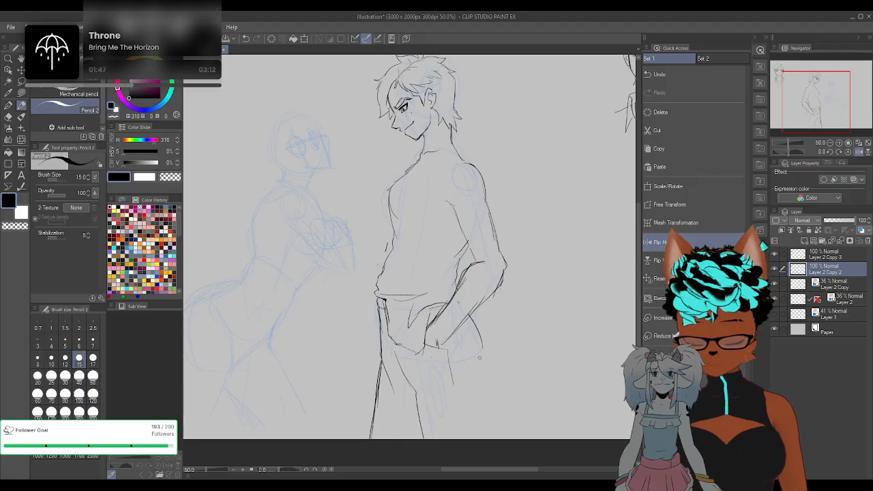
left_click_drag(480, 357, 480, 336)
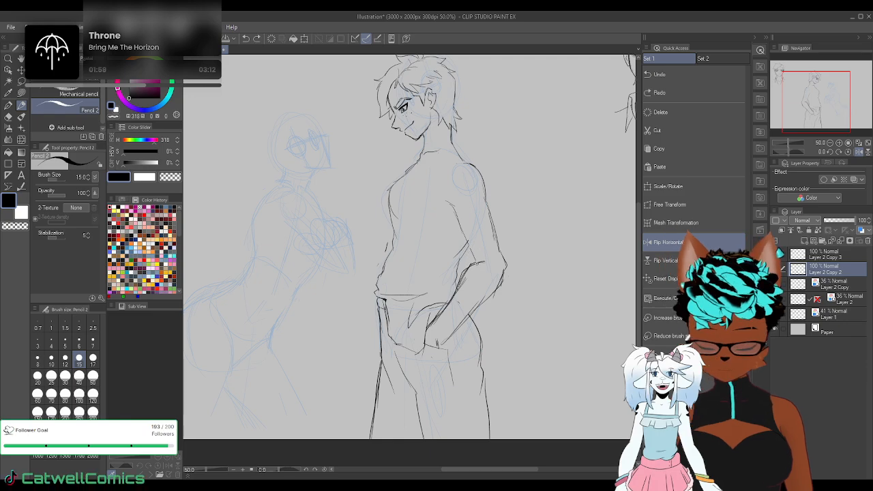
left_click_drag(471, 265, 501, 259)
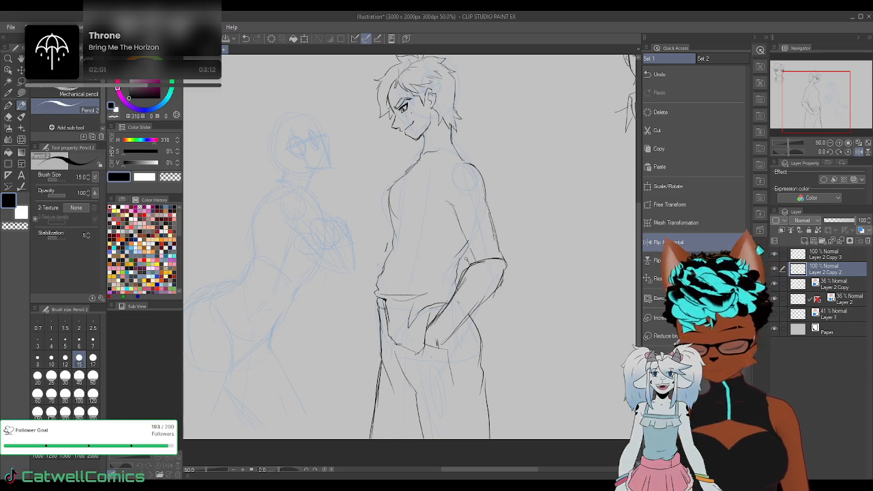
Draw the rolled-up sleeve cuff around the near elbow and add fold lines at the inner elbow
left_click_drag(467, 248, 506, 239)
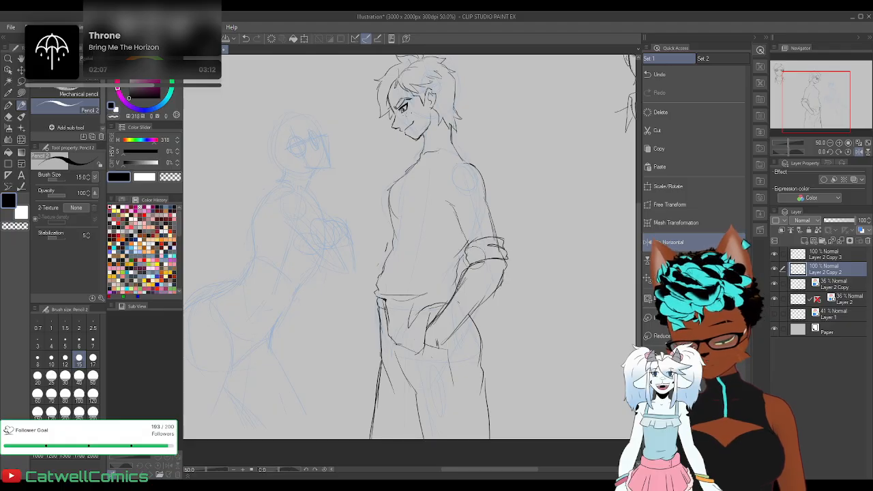
left_click_drag(494, 240, 499, 245)
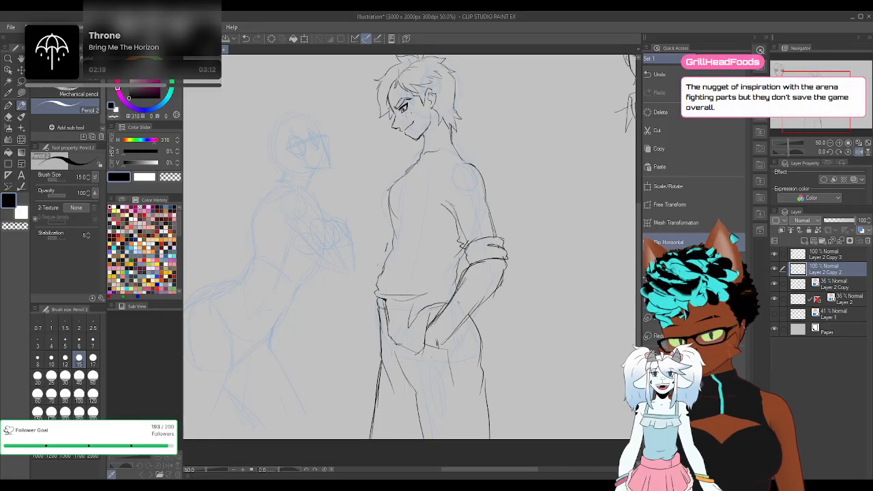
Draw the shirt's collar and neck opening in pencil, and add fold lines along the upper sleeve
left_click_drag(429, 145, 425, 162)
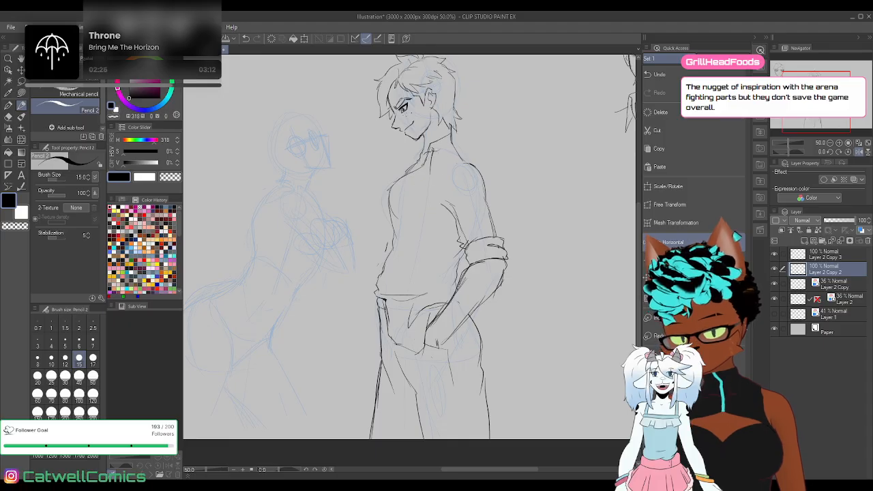
left_click_drag(433, 149, 431, 172)
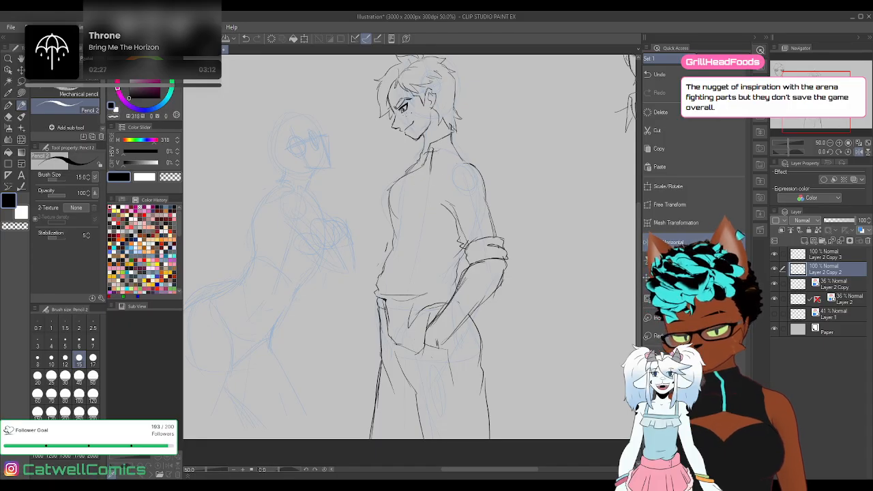
left_click_drag(455, 144, 437, 162)
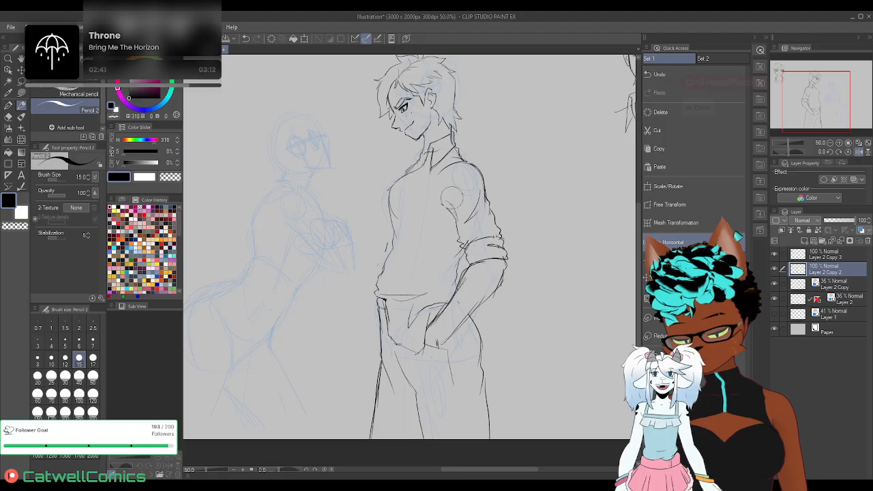
left_click_drag(455, 198, 451, 199)
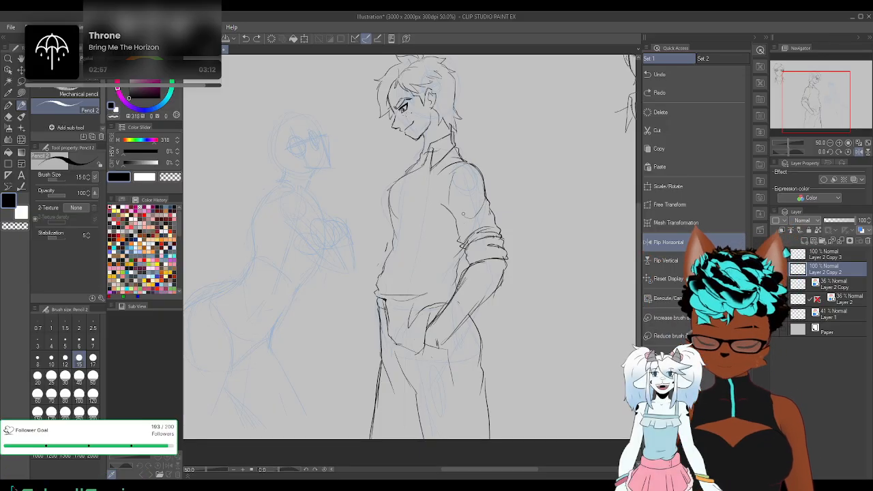
left_click_drag(463, 214, 469, 205)
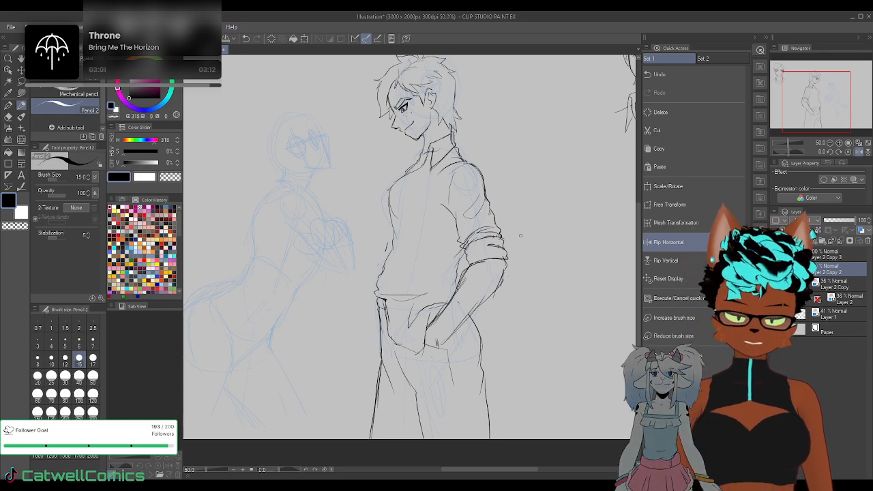
Lasso the side-facing character's head, scale it to 92%, reposition it over the neck, and clear the selection
left_click(858, 153)
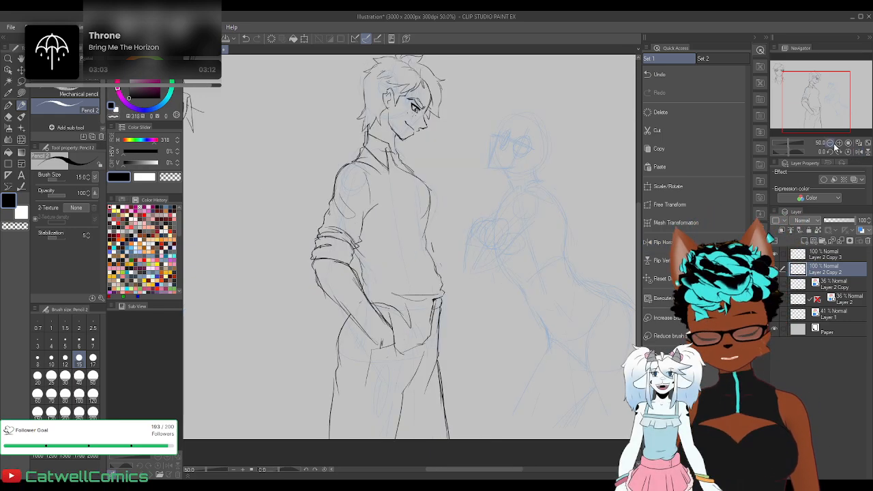
scroll(637, 235, "up", 1)
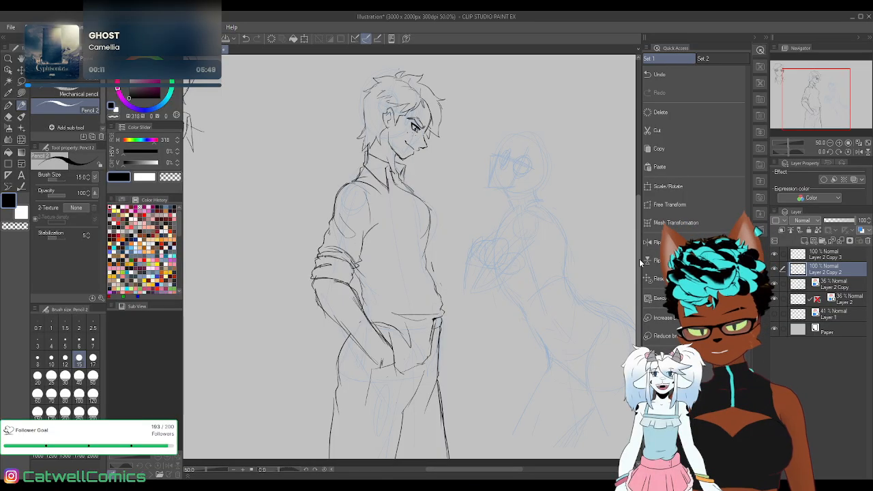
left_click_drag(640, 263, 637, 238)
key("m")
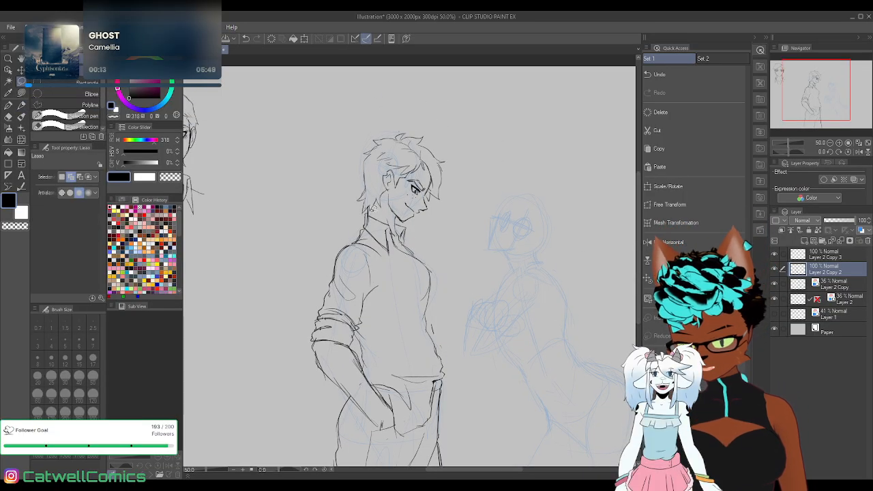
mouse_move(371, 209)
left_mouse_down()
mouse_move(388, 125)
mouse_move(442, 122)
mouse_move(458, 193)
mouse_move(438, 224)
mouse_move(419, 228)
mouse_move(371, 211)
left_mouse_up()
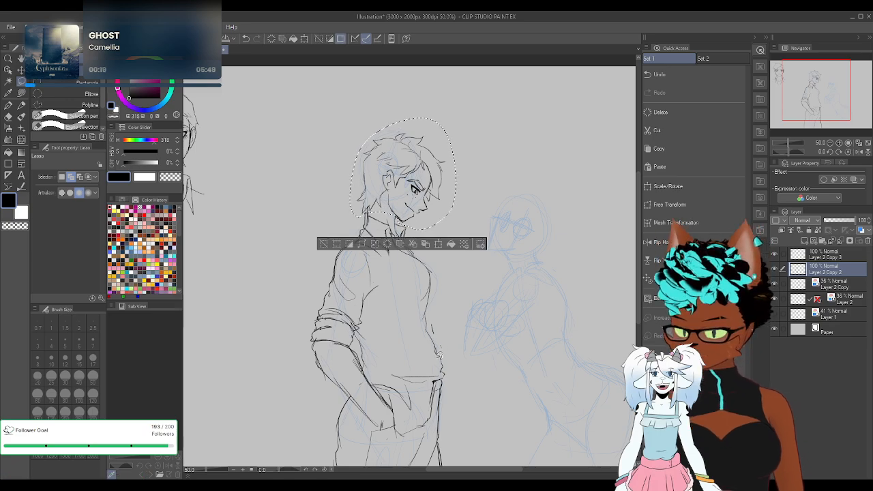
left_click(438, 244)
left_click_drag(402, 129, 403, 128)
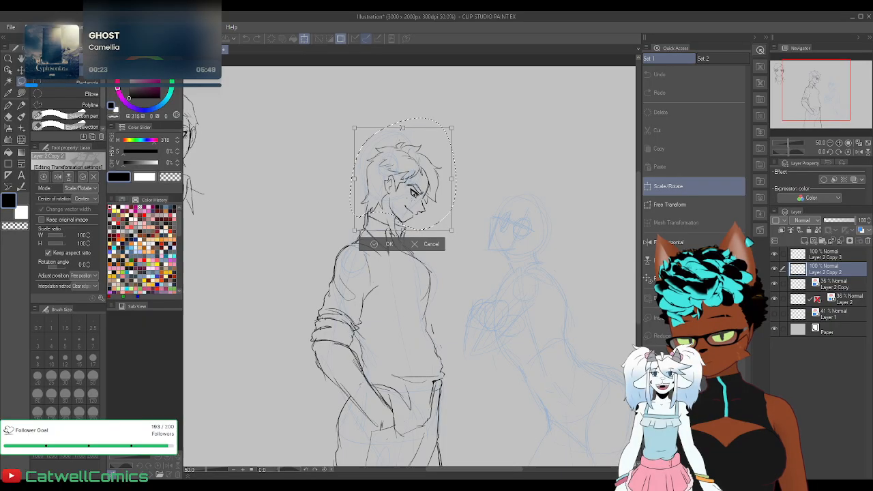
left_click_drag(413, 195, 408, 191)
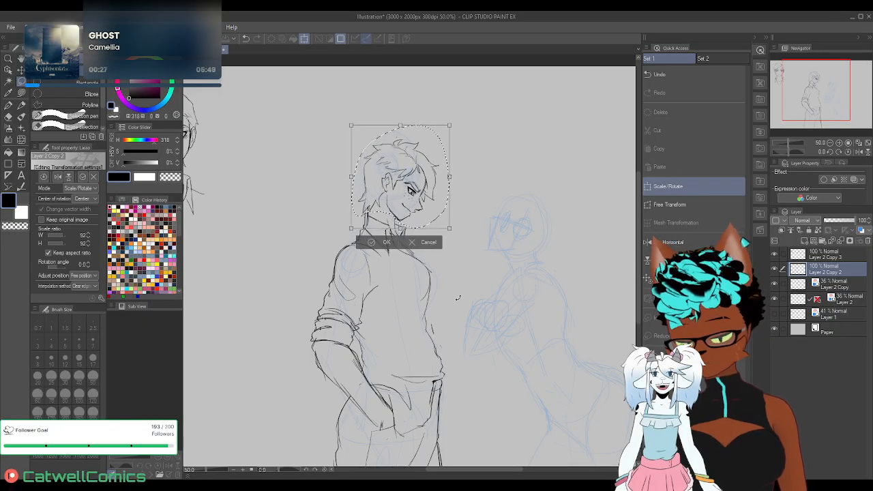
left_click(384, 242)
left_click_drag(638, 221, 637, 241)
key("ctrl+minus")
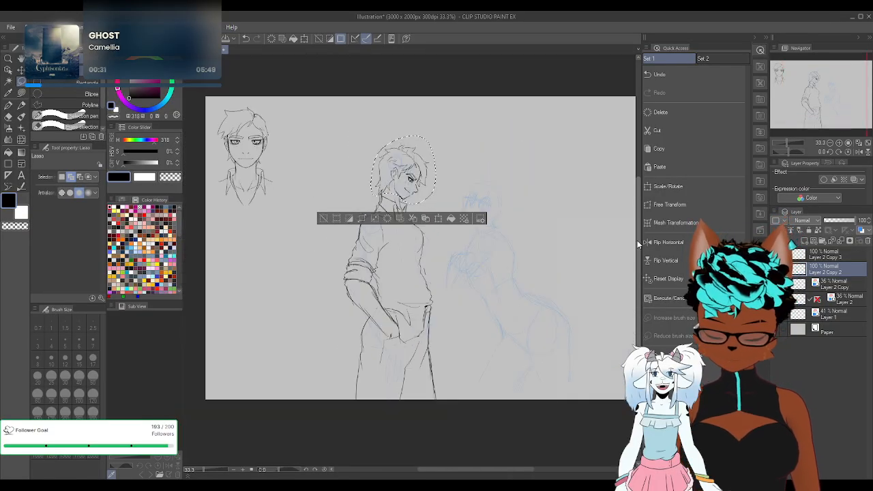
key("ctrl+d")
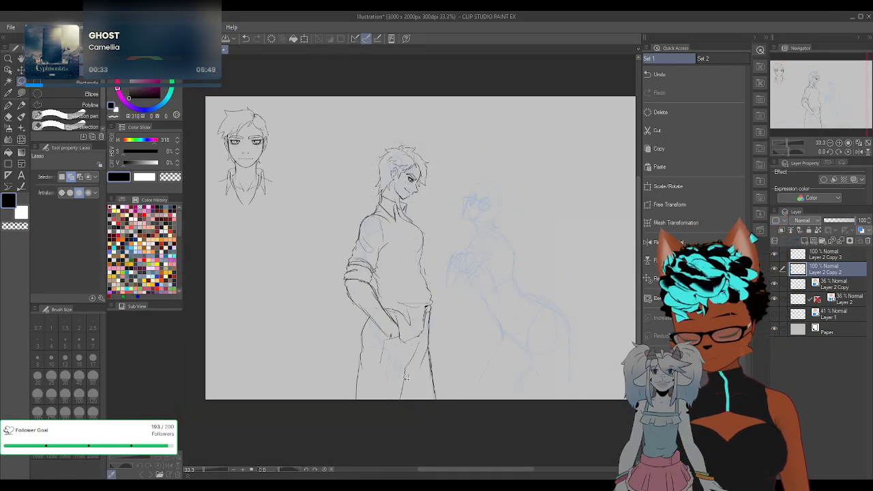
Rework the trouser legs' edge and fold lines with Pencil 2, undoing the unwanted strokes
left_click(23, 105)
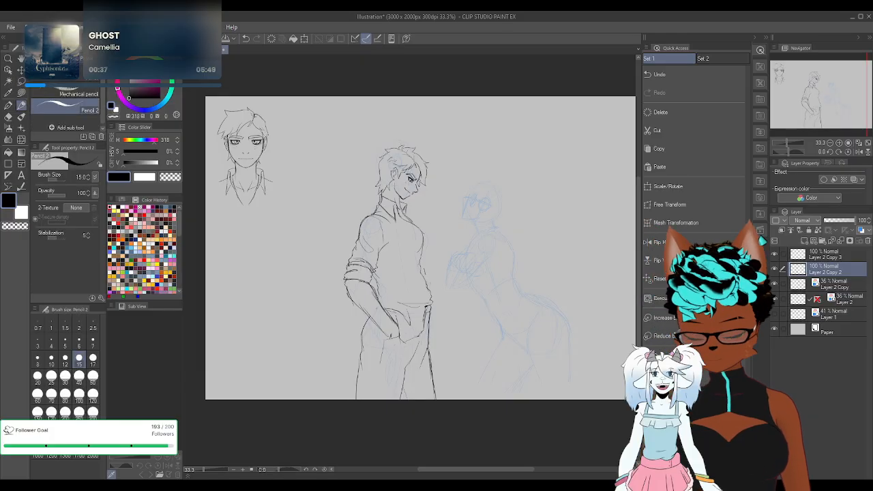
key("ctrl+z")
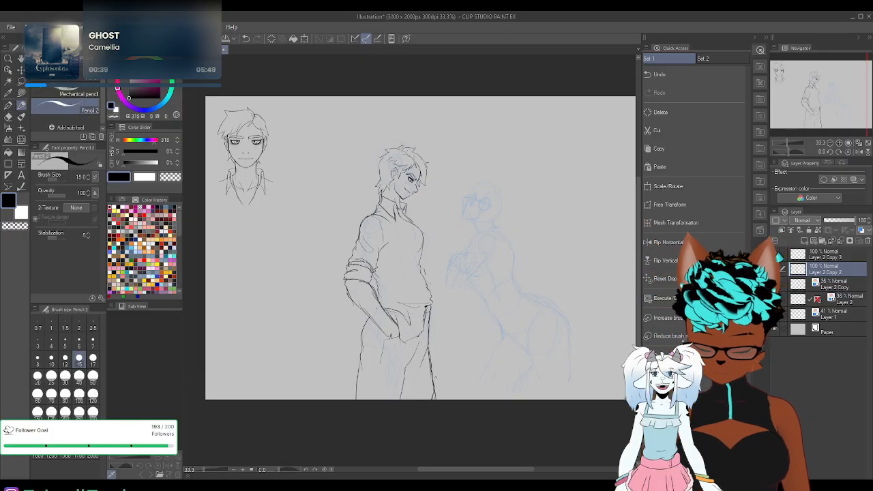
key("ctrl+z")
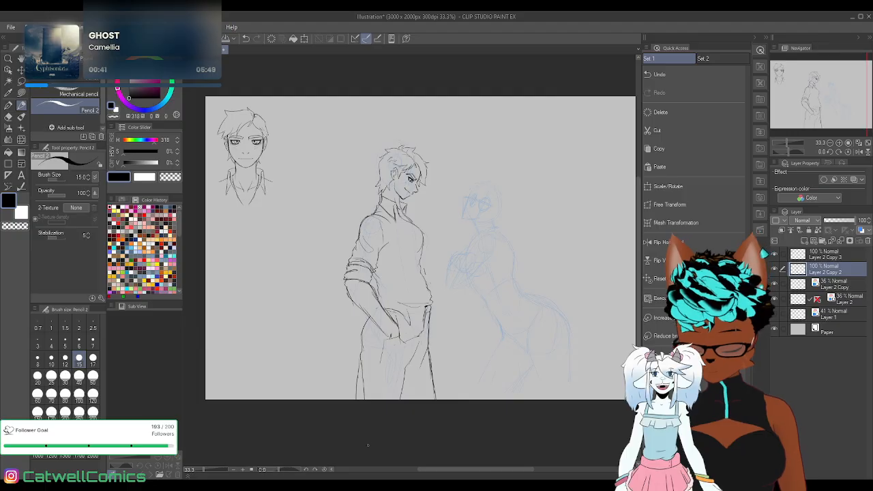
key("ctrl+z")
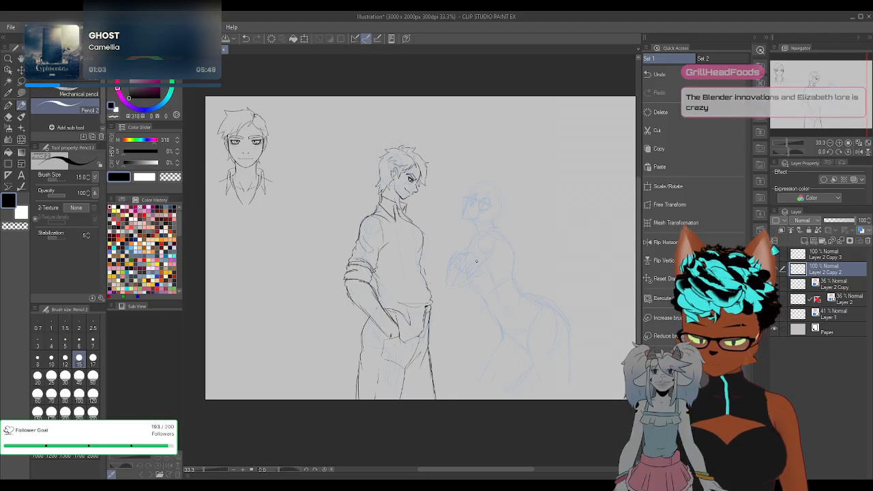
Taper the figure towards the legs with a Perspective transform, squash its height to 93% in Free Transform mode, and move it slightly up
left_click(670, 205)
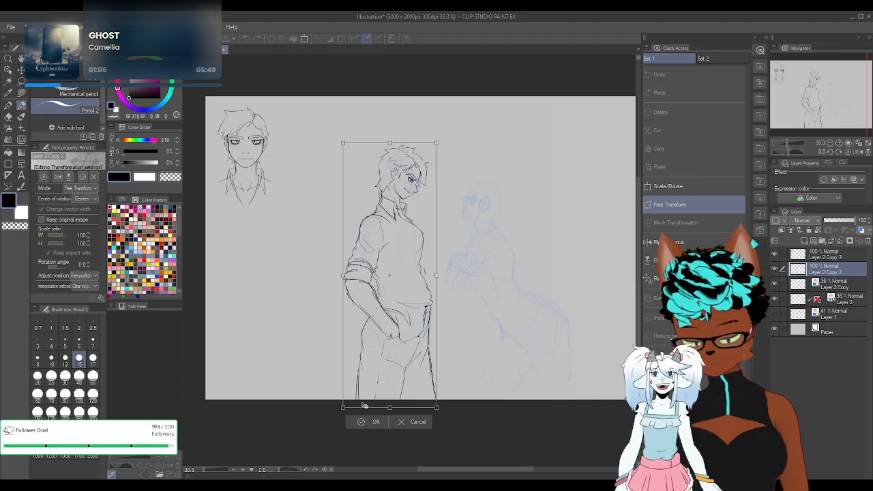
left_click(90, 256)
left_click_drag(437, 409, 431, 409)
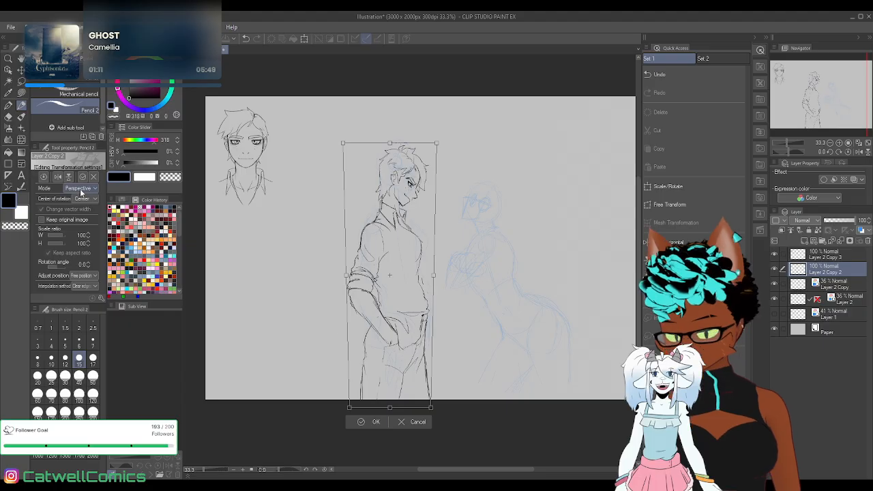
left_click(87, 231)
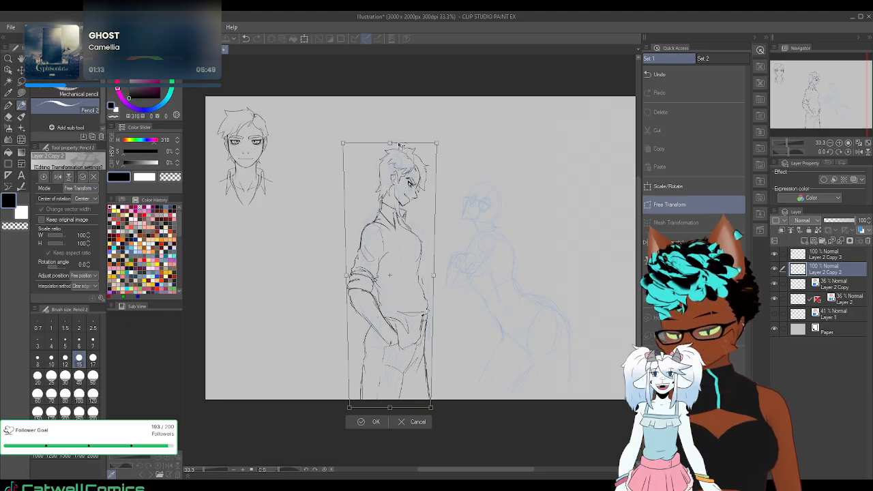
left_click_drag(400, 145, 392, 164)
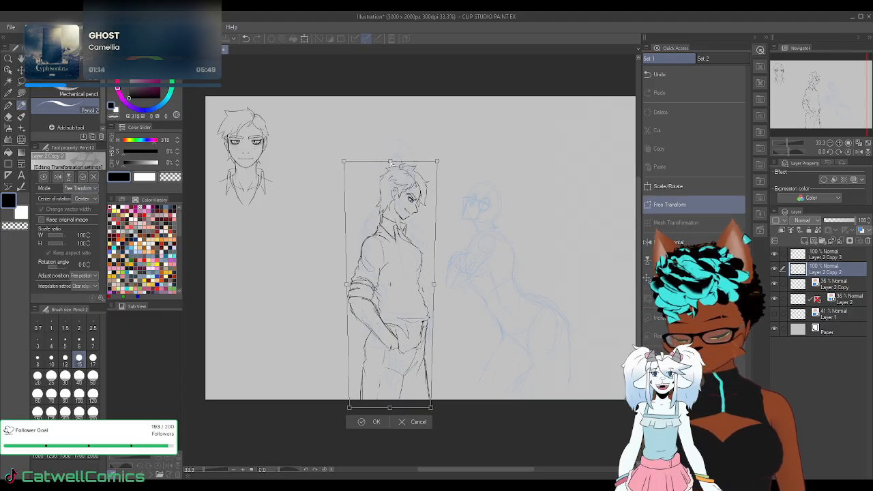
left_click_drag(420, 319, 418, 310)
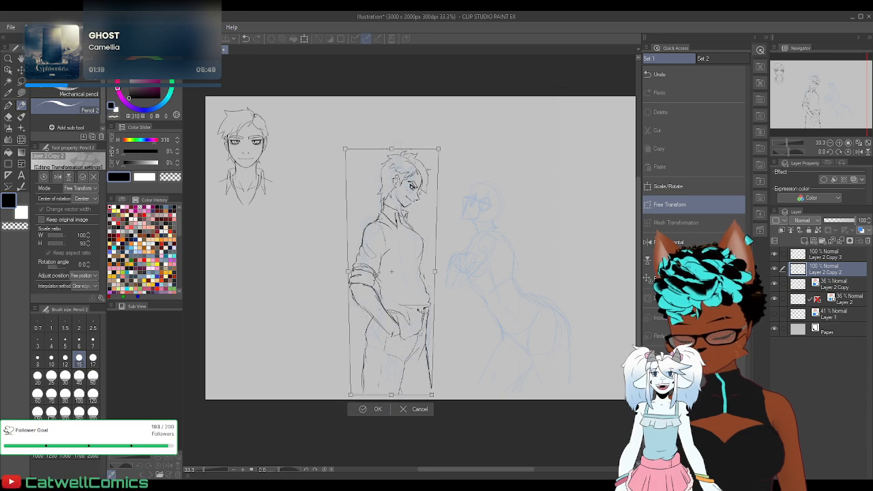
Enlarge the figure with Scale/Rotate to 110% width and 103% height, reposition it over the page's lower edge, and apply the transform
left_click(707, 187)
left_click_drag(390, 395, 442, 419)
left_click_drag(427, 384, 420, 373)
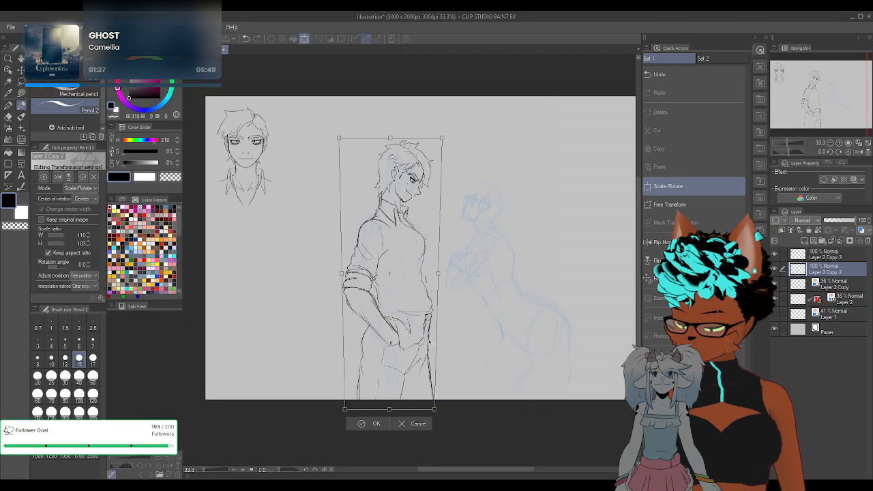
left_click(376, 425)
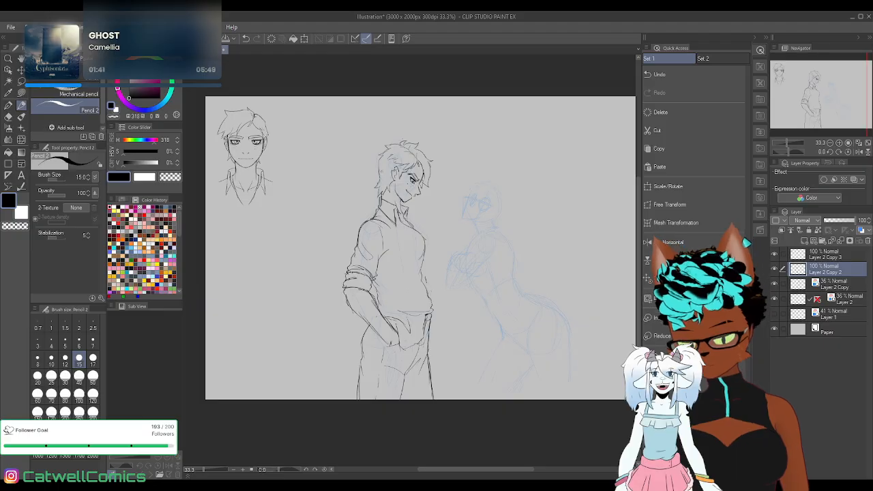
Lock Layer 2 Copy 3 against edits and make Layer 2 Copy 2 the active layer
scroll(382, 200, "up", 3)
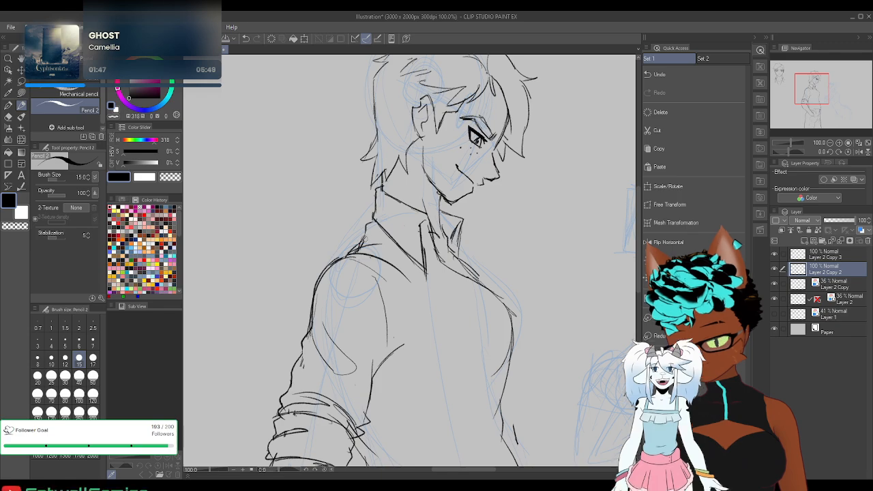
scroll(372, 238, "down", 3)
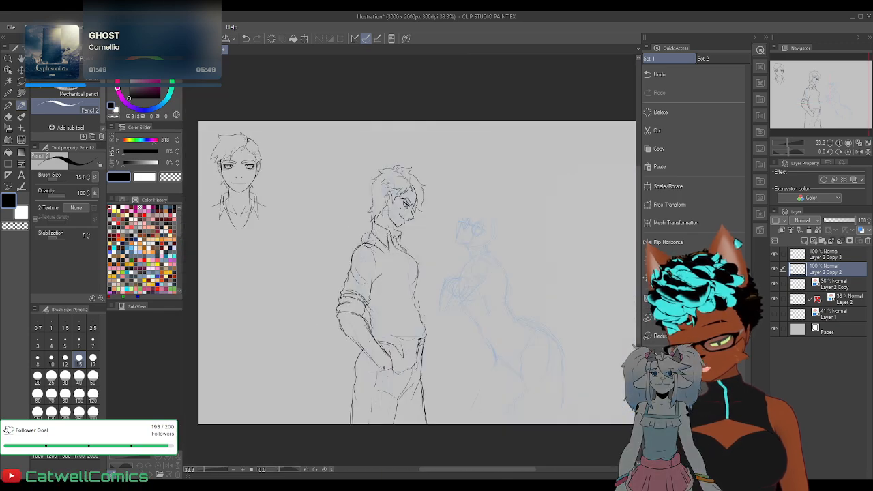
scroll(357, 253, "up", 3)
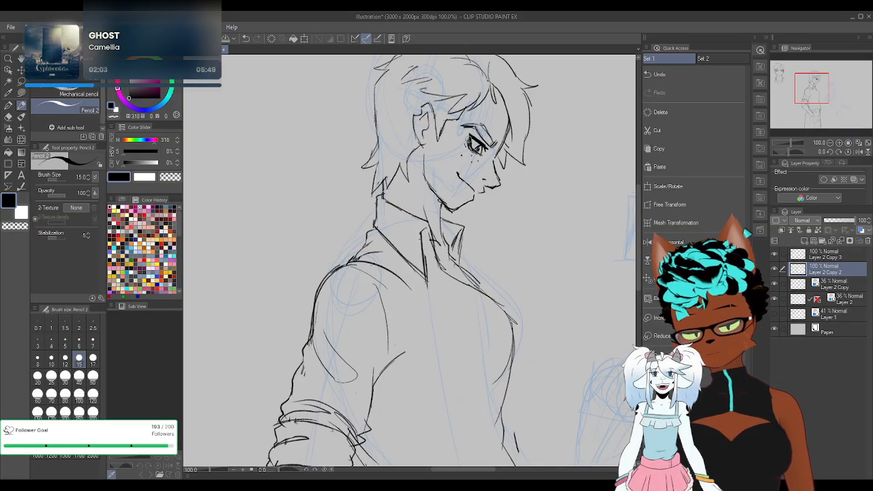
left_click(866, 143)
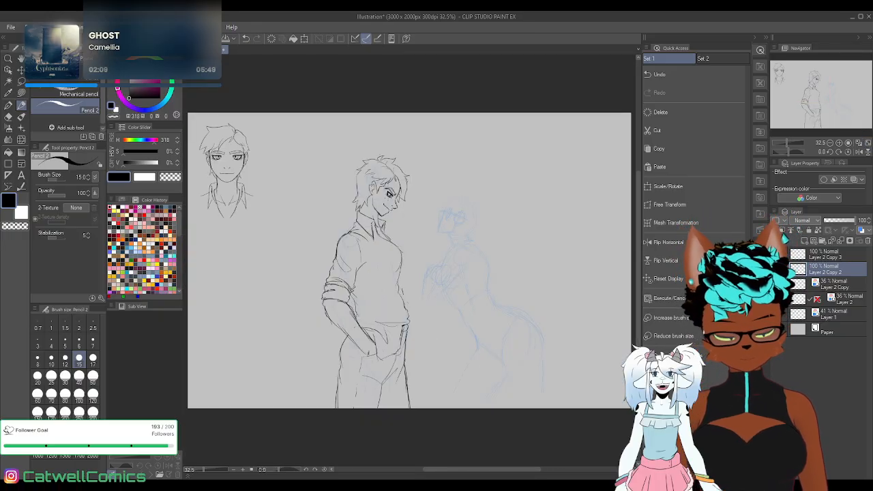
left_click(778, 254)
left_click(778, 254)
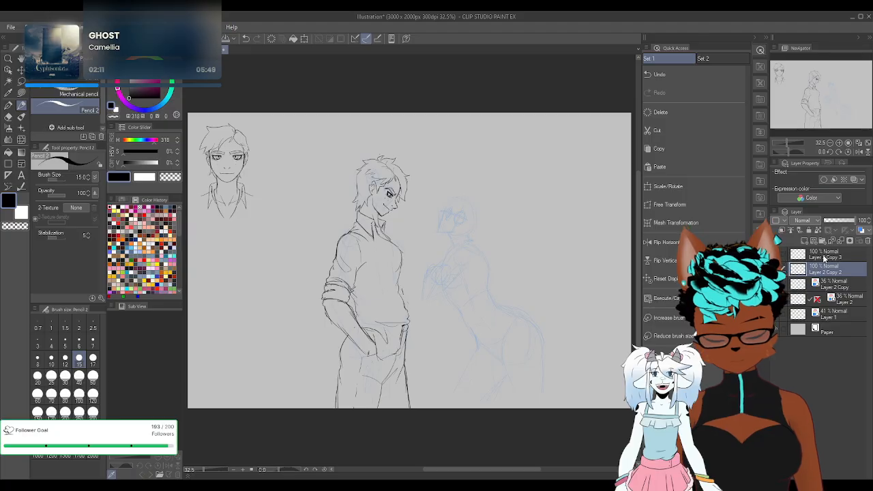
left_click(824, 254)
left_click(809, 231)
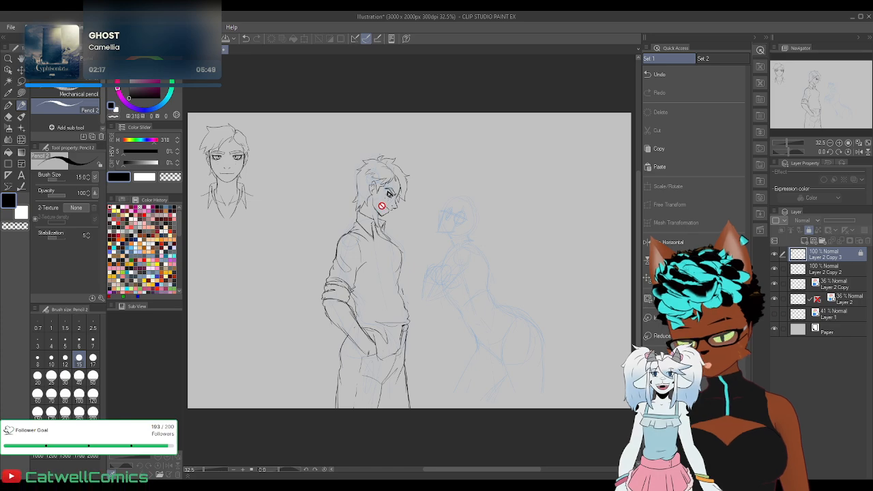
left_click(835, 269)
Refine the neck line inside the shirt collar and redraw the shirt's chest contour with a rounder curve
scroll(369, 202, "up", 2)
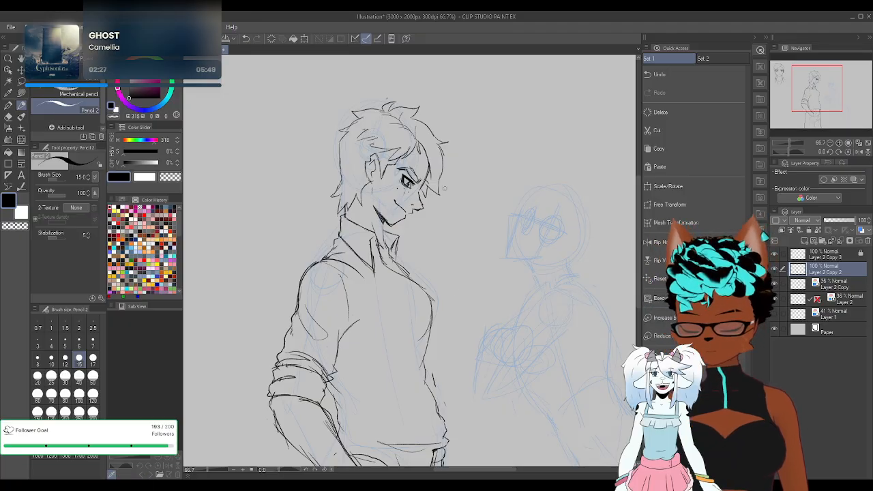
left_click_drag(383, 214, 380, 240)
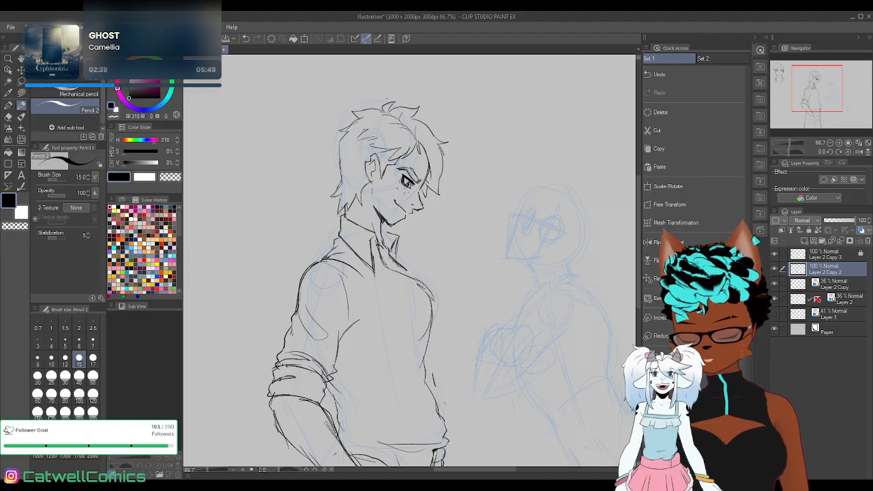
left_click_drag(420, 307, 417, 307)
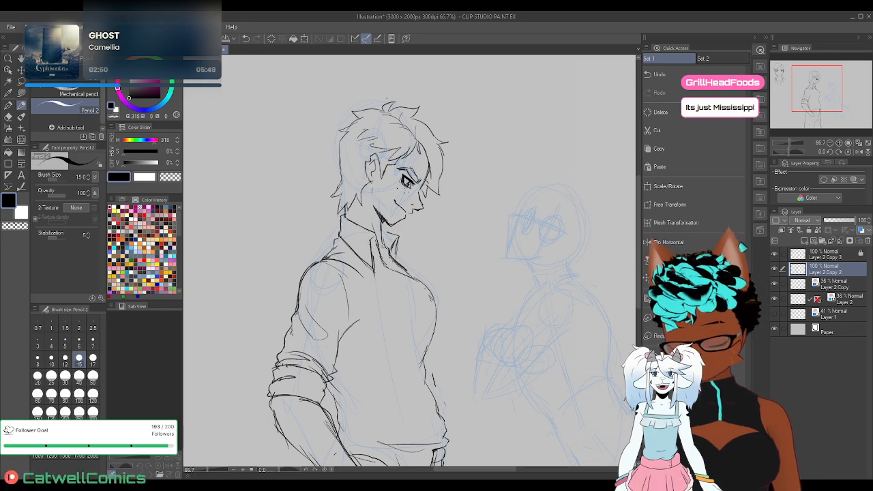
Touch up the inner edge of the open shirt collar and round out the chest contour on Layer 2 Copy 2
left_click_drag(382, 244, 387, 251)
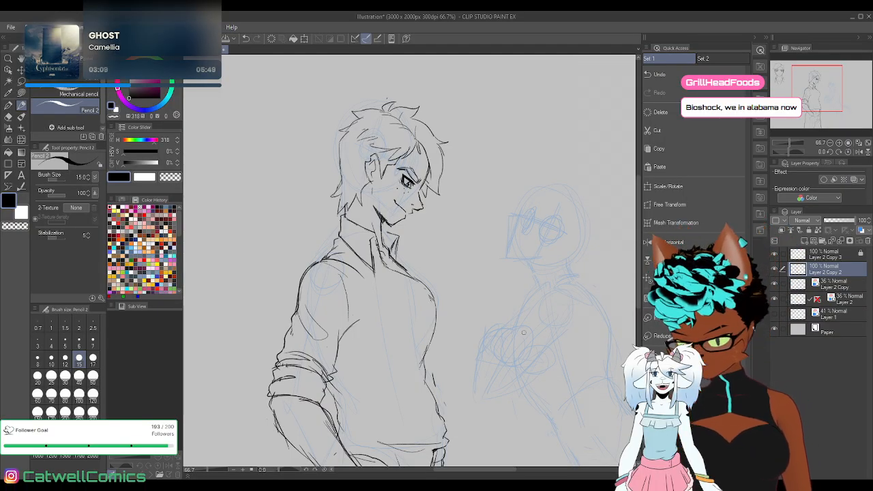
left_click(858, 151)
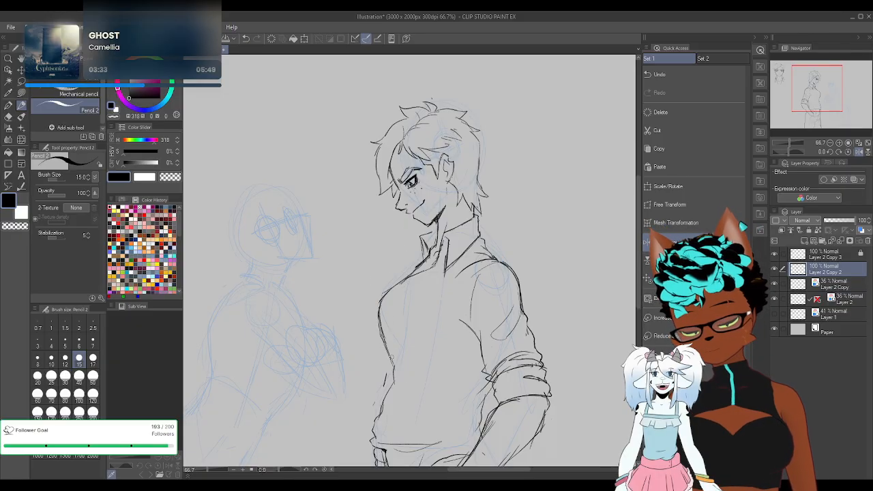
Try a crease running inward from beneath the chest in the mirrored view, and undo it
left_click_drag(392, 358, 440, 376)
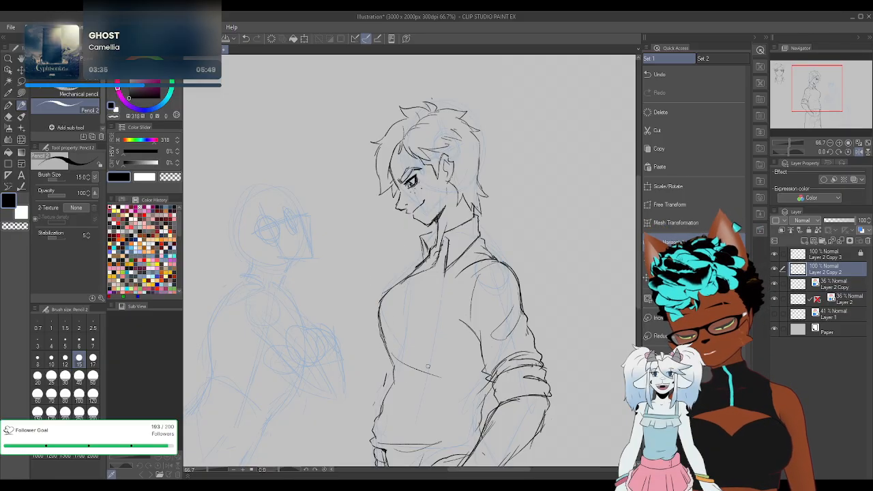
left_click(860, 153)
key("ctrl+z")
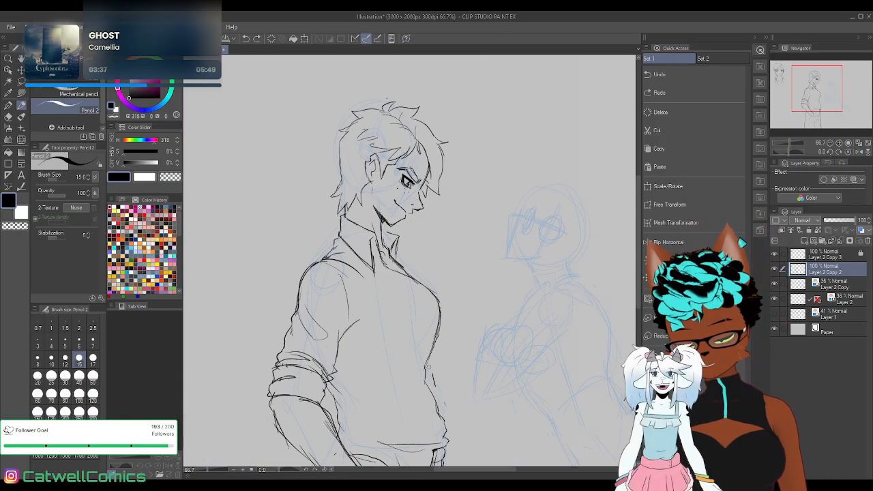
key("ctrl+z")
Draw a short fold at the waist and a long diagonal crease from under the chest across the shirt
left_click_drag(425, 371, 428, 387)
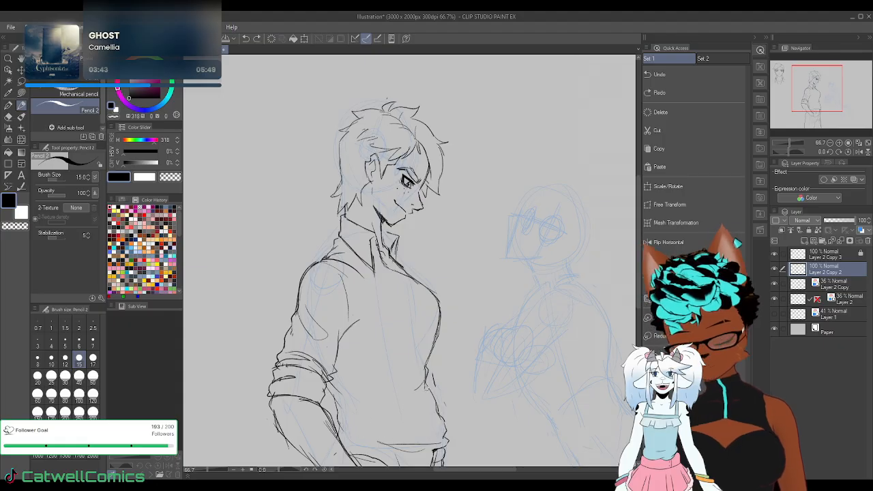
left_click_drag(431, 335, 354, 381)
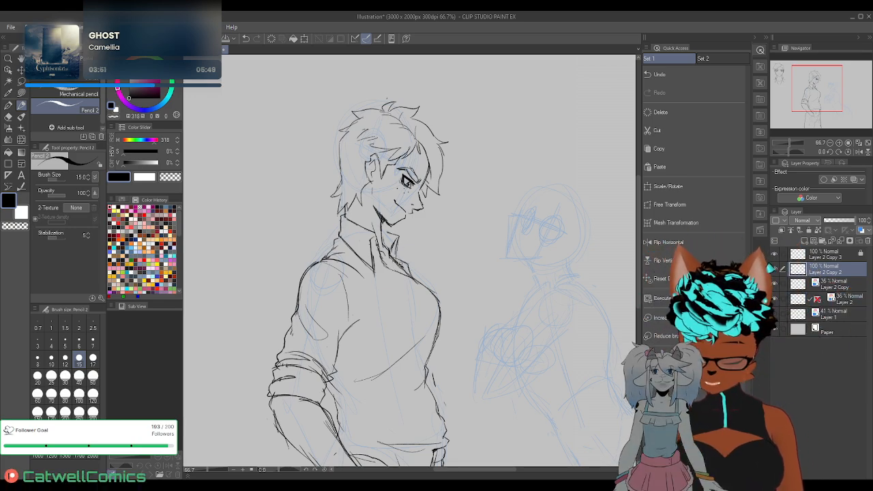
key("ctrl+z")
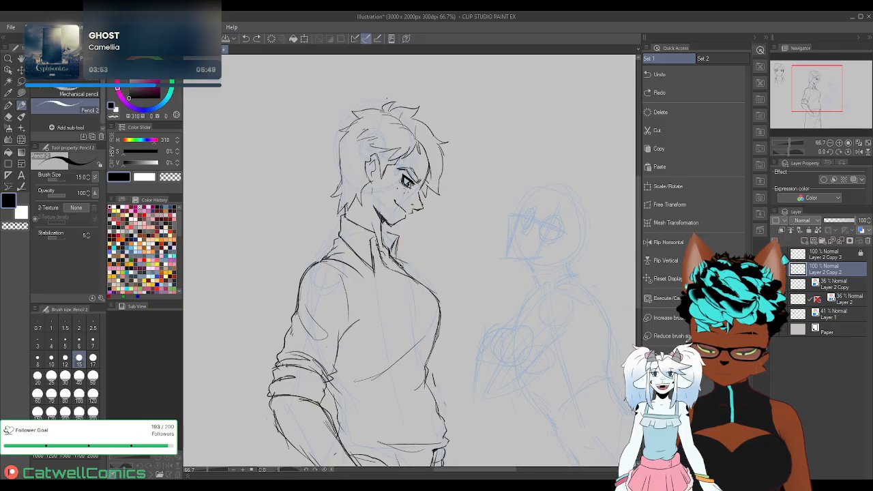
key("ctrl+y")
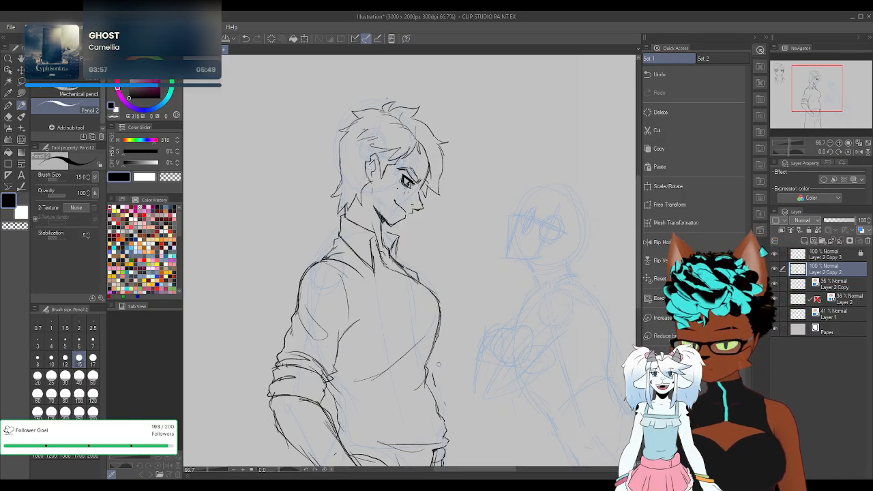
left_click_drag(363, 278, 376, 255)
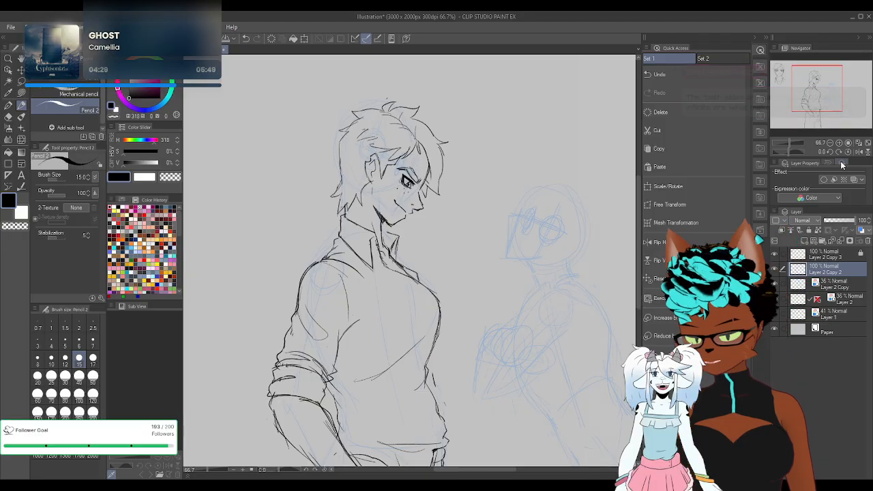
Thicken the standing character's eyebrow and fill it in with dense pencil strokes
scroll(413, 173, "up", 5)
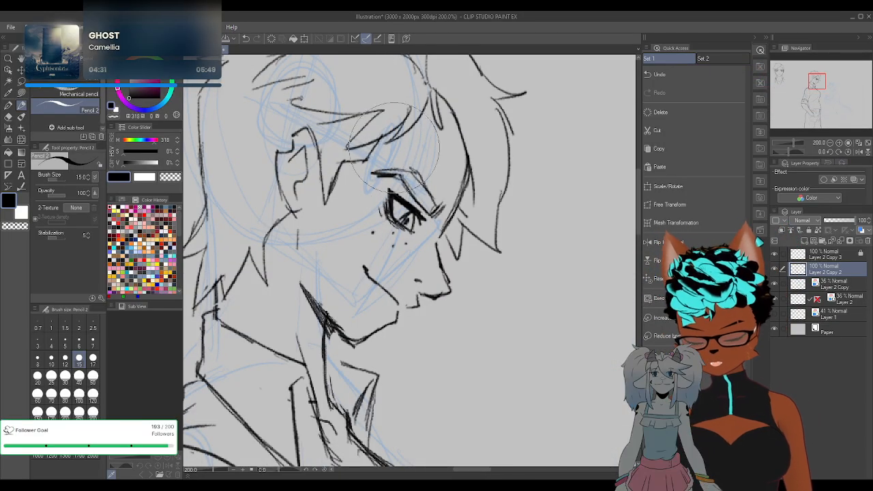
left_click_drag(375, 173, 384, 171)
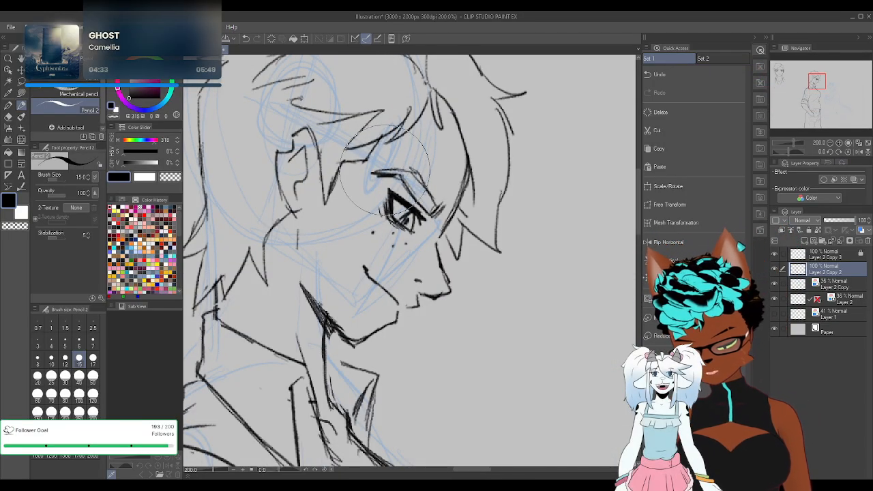
key("ctrl+z")
left_click_drag(374, 172, 408, 172)
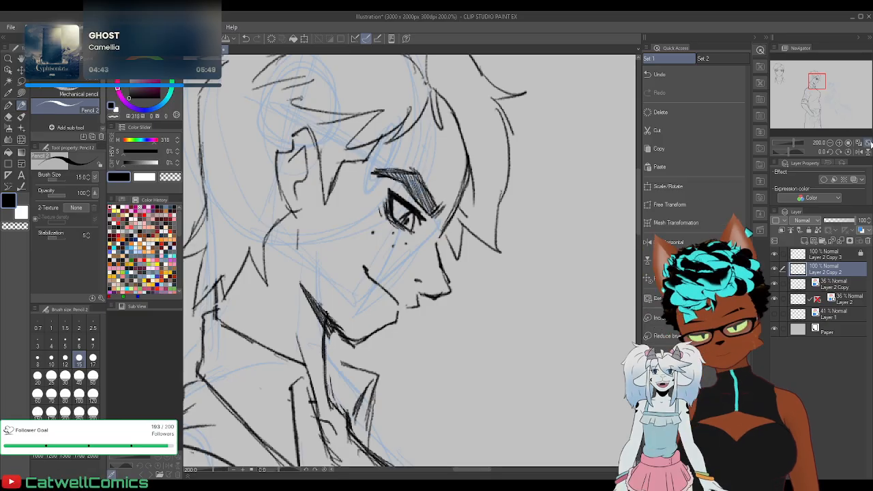
left_click(868, 146)
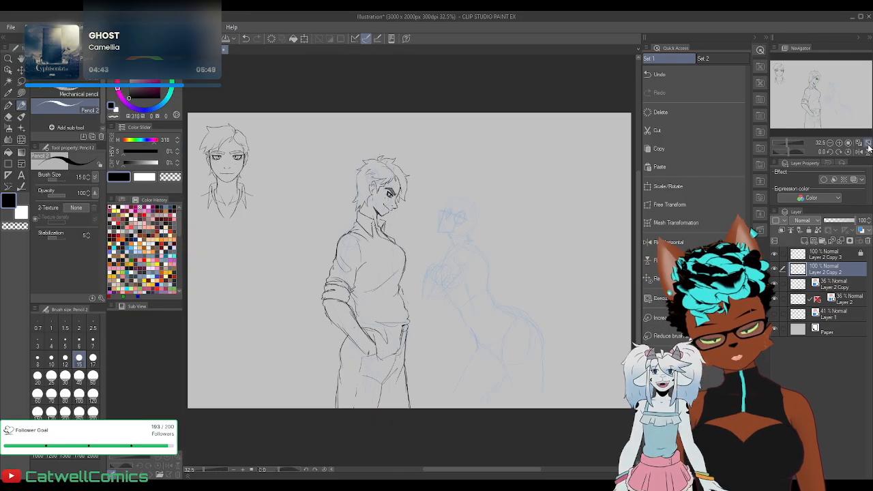
Add a new raster layer above Layer 2 Copy 2 for the second character's line art, and check the rough head mirrored
scroll(458, 208, "up", 4)
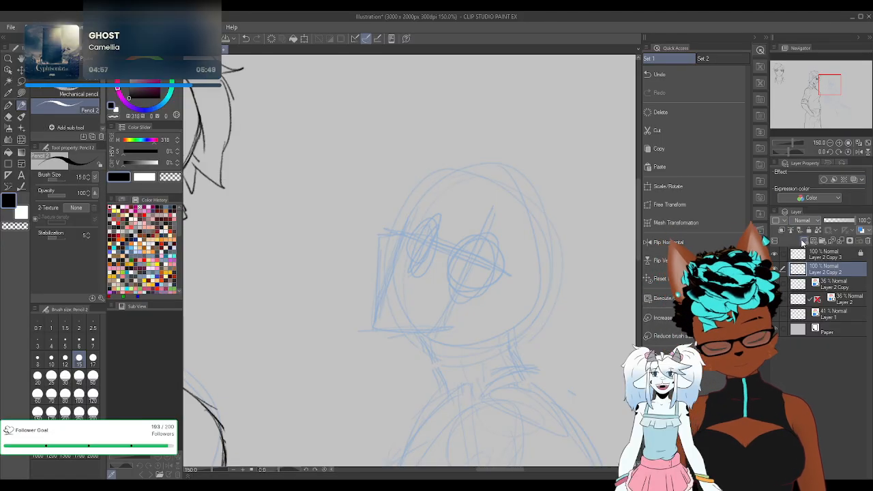
left_click(804, 242)
left_click(859, 152)
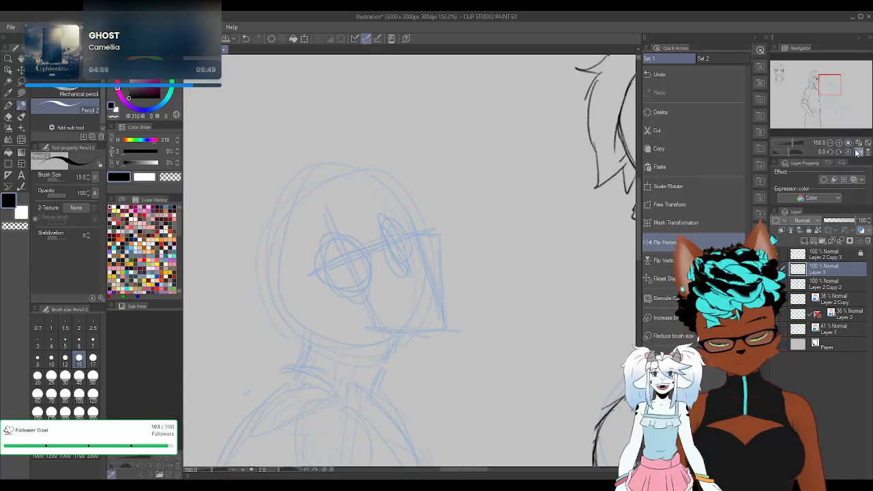
left_click(858, 152)
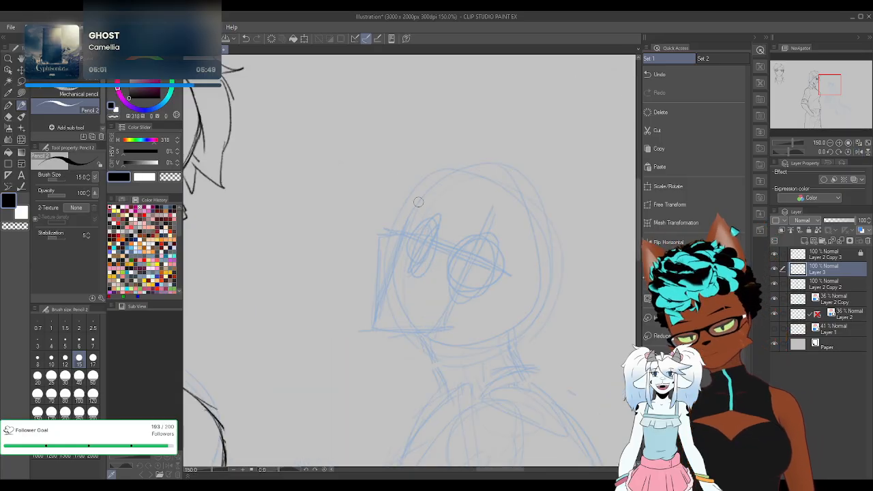
Try pencil lines for the second character's forehead and nose profile over the blue rough head, and remove them
left_click_drag(412, 212, 398, 243)
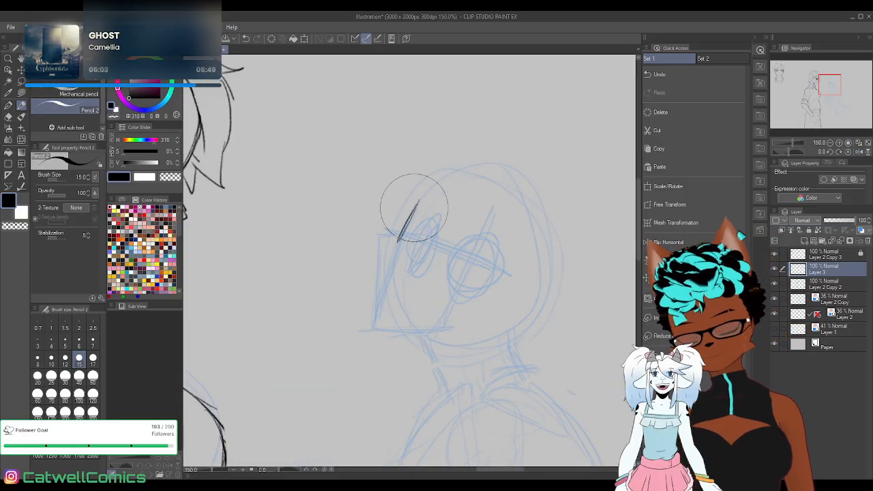
left_click_drag(414, 208, 398, 246)
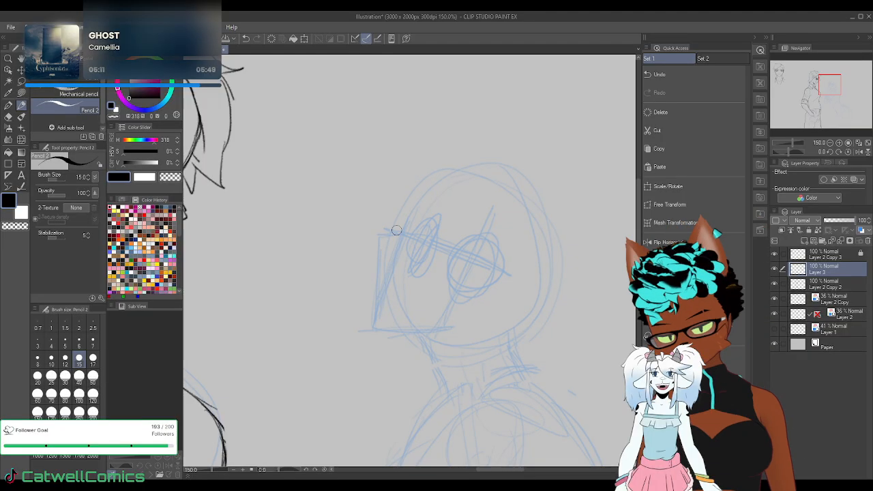
mouse_move(401, 231)
left_mouse_down()
mouse_move(375, 239)
mouse_move(372, 261)
left_mouse_up()
key("e")
key("p")
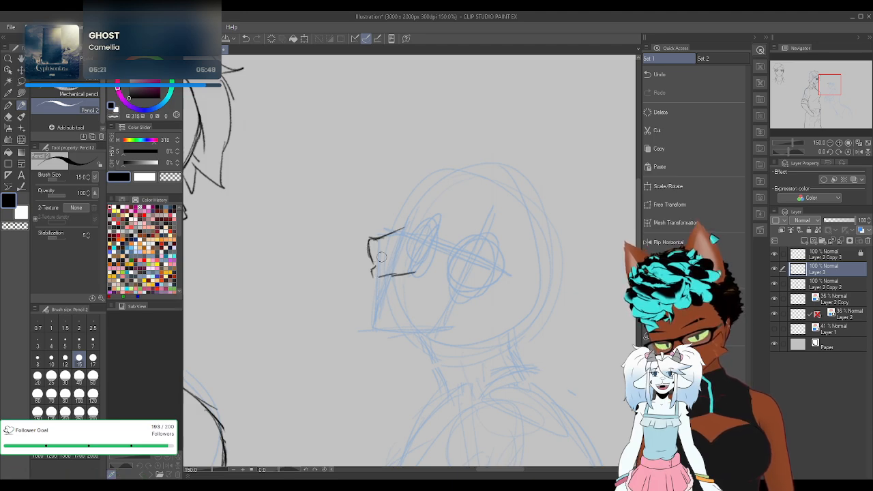
key("e")
key("p")
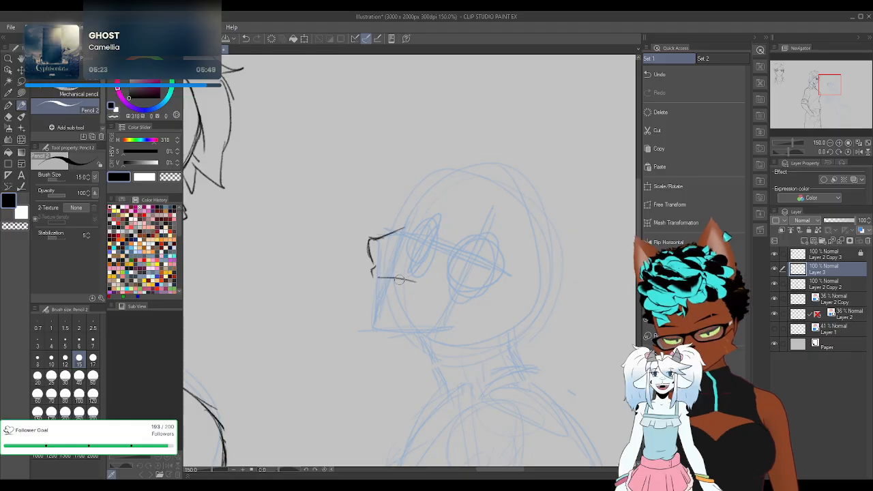
key("e")
mouse_move(390, 269)
left_mouse_down()
mouse_move(364, 273)
mouse_move(384, 293)
mouse_move(419, 244)
left_mouse_up()
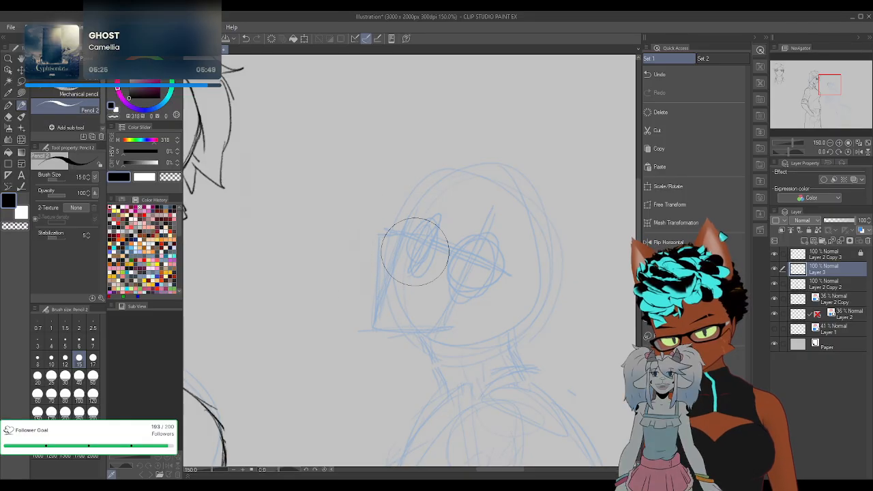
key("p")
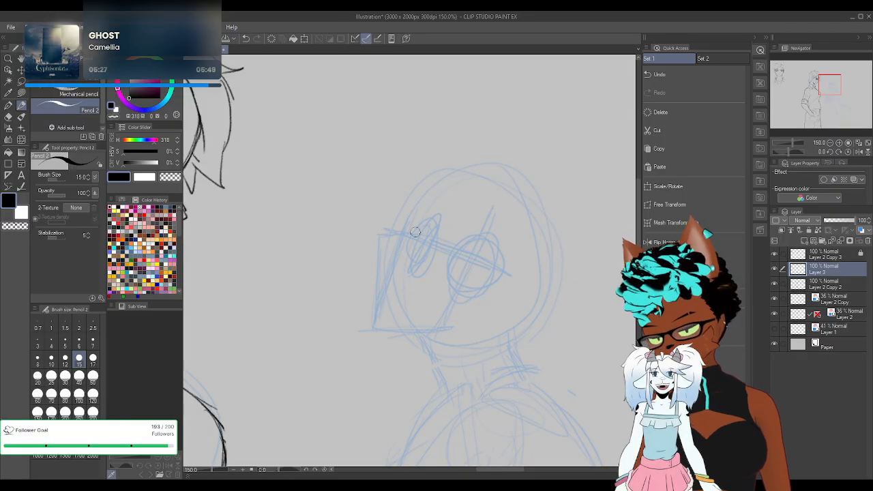
Draw the second character's far eye in the mirrored view, with a heavy upper lid, a lower lid and a dark pupil
key("e")
left_click_drag(441, 244, 437, 241)
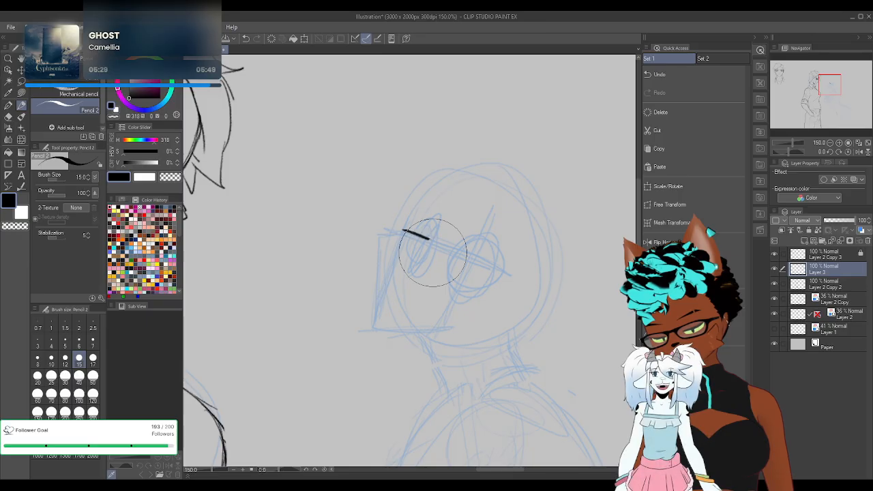
key("p")
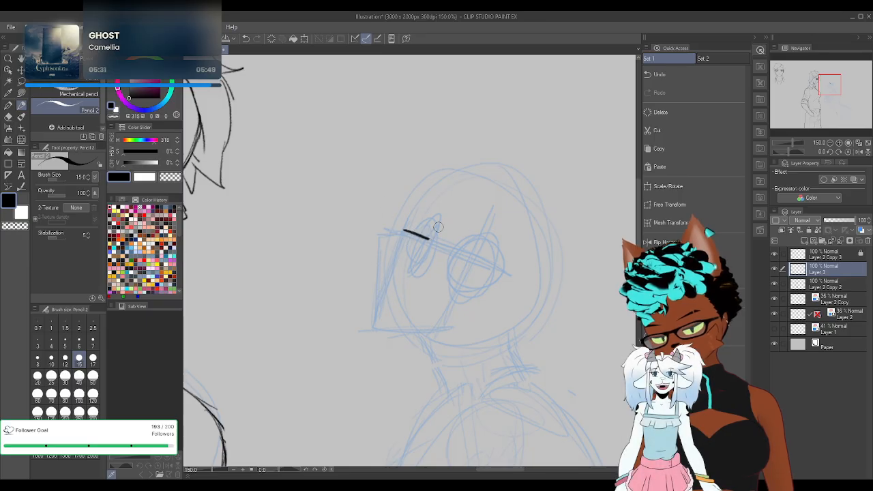
key("h")
key("e")
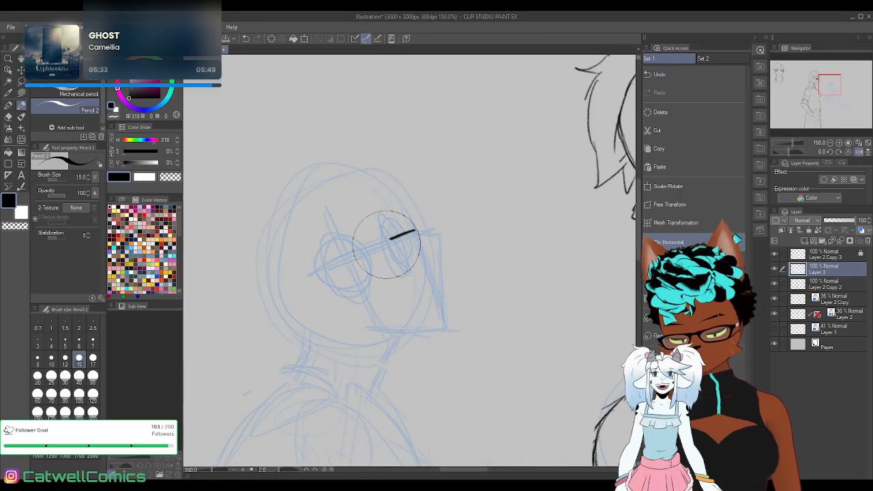
mouse_move(386, 243)
left_mouse_down()
mouse_move(381, 251)
mouse_move(404, 237)
left_mouse_up()
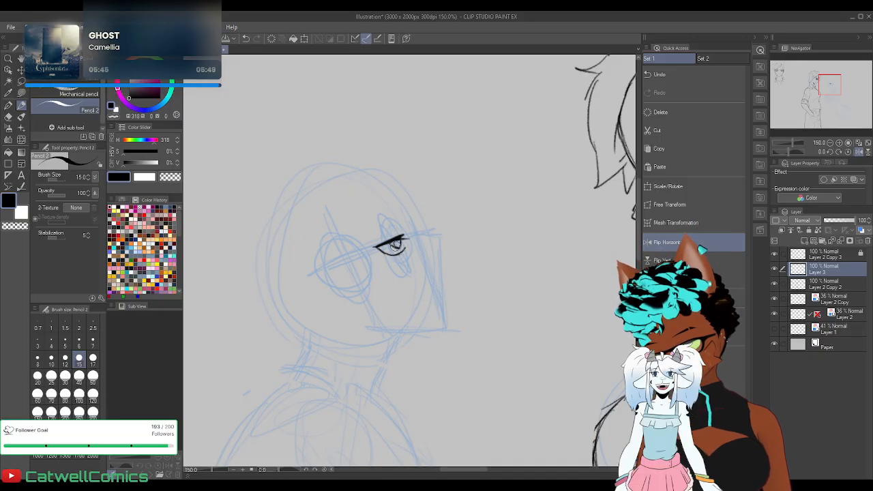
left_click_drag(396, 243, 408, 237)
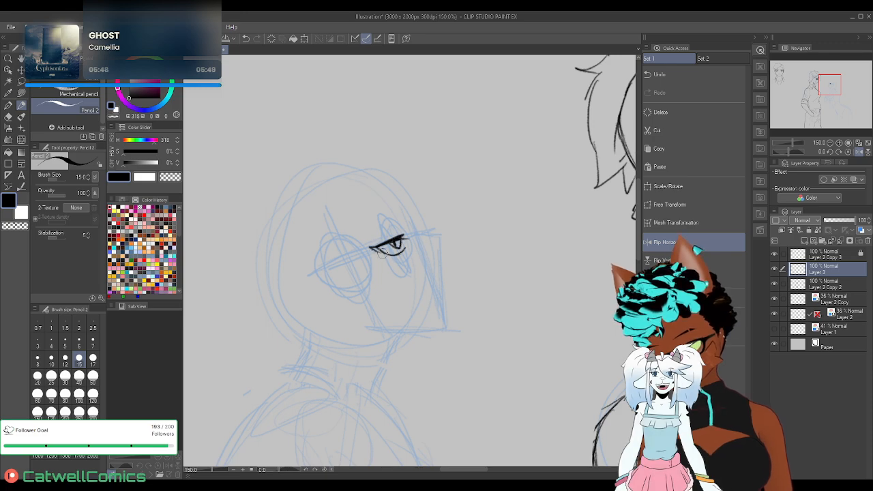
left_click_drag(373, 247, 367, 249)
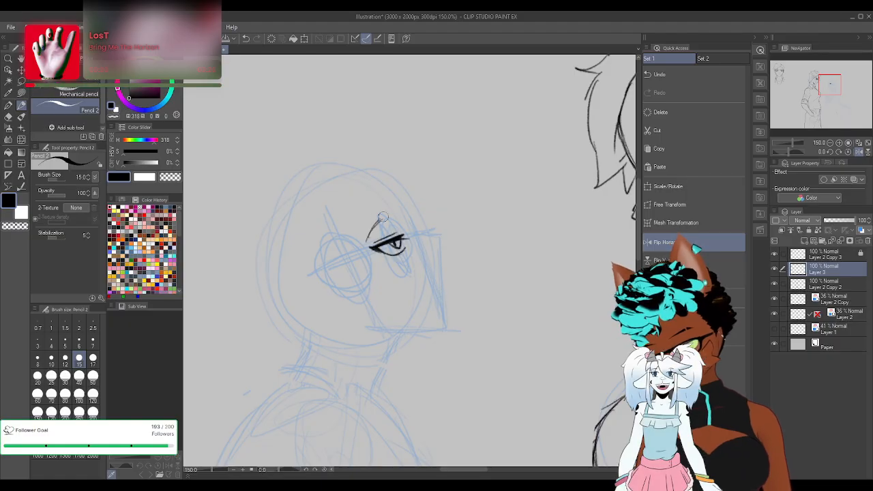
Draw and thicken an arched eyebrow above the second character's eye, and add a short line between brow and lid
left_click_drag(369, 240, 387, 215)
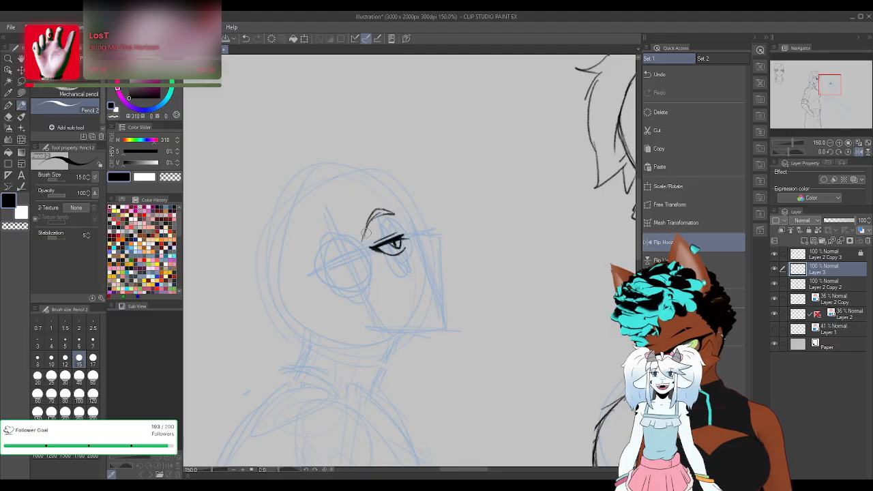
mouse_move(368, 226)
left_mouse_down()
mouse_move(377, 211)
mouse_move(389, 211)
left_mouse_up()
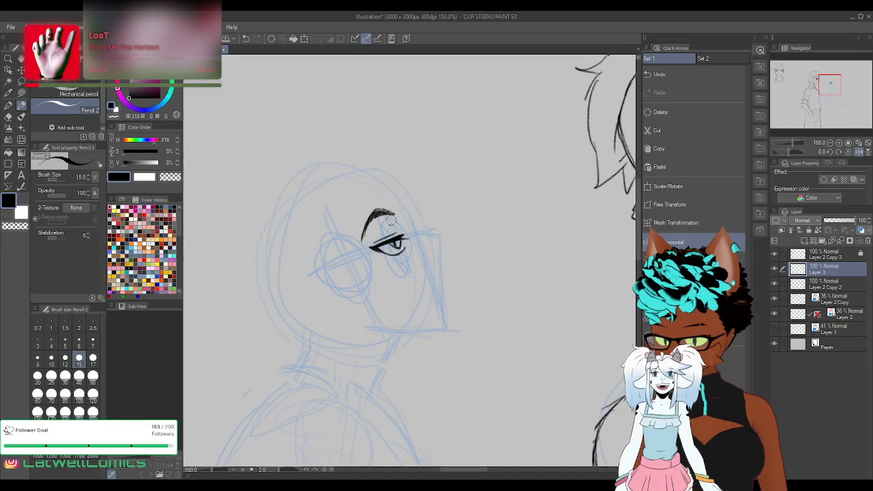
left_click_drag(387, 216, 401, 236)
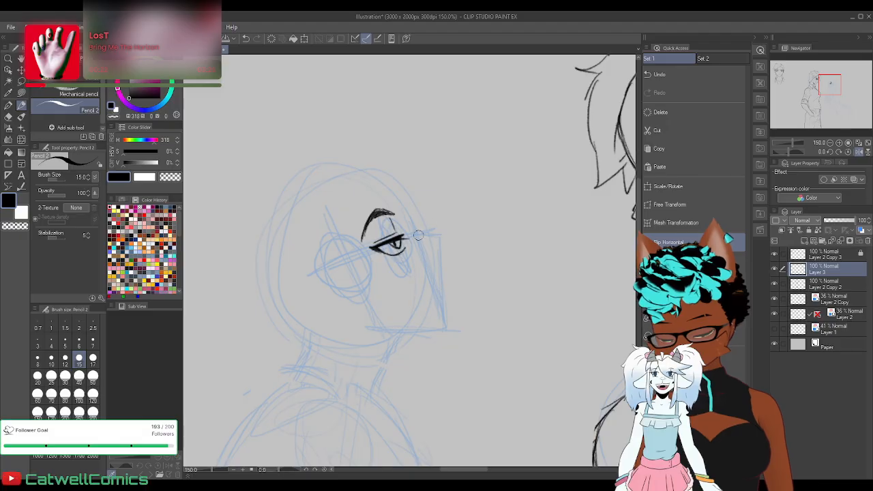
Draw the second character's forehead profile curving out into the nose bridge, and check the whole page mirrored and unmirrored
left_click_drag(411, 209, 418, 229)
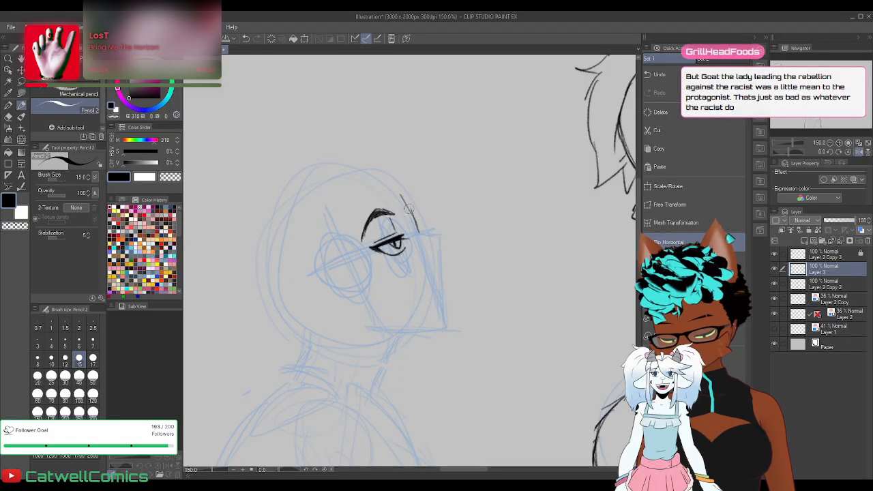
left_click_drag(420, 233, 447, 239)
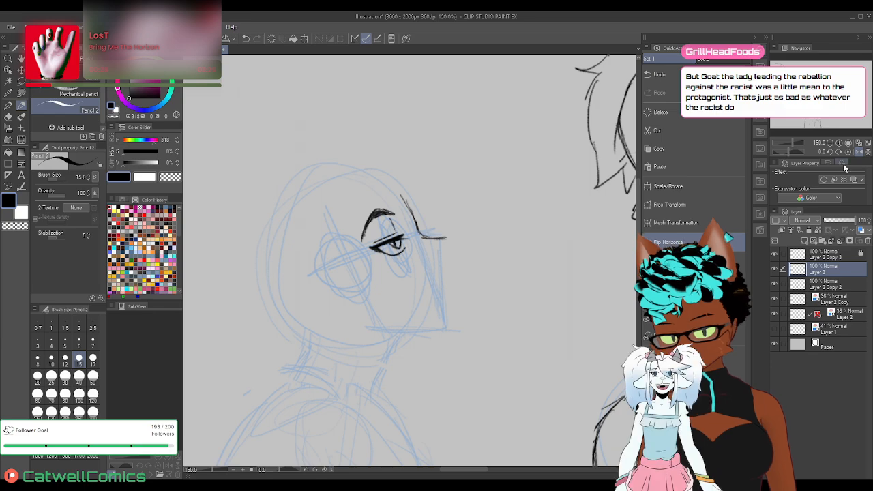
left_click(858, 152)
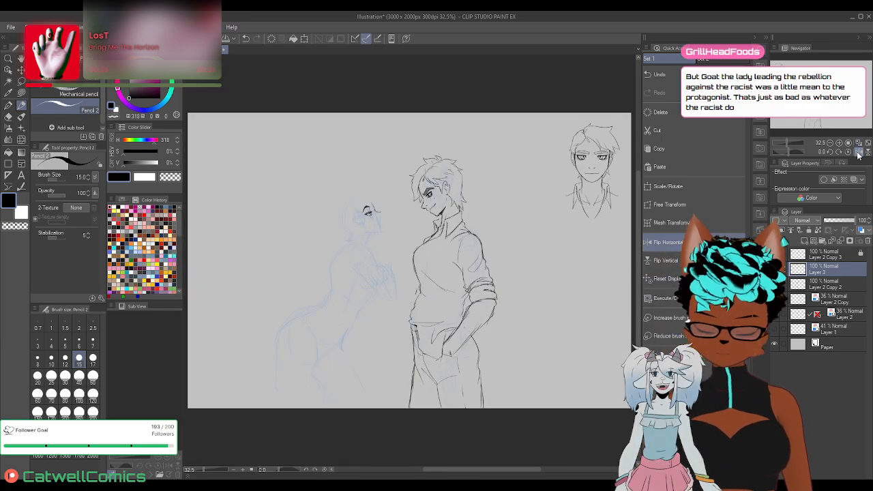
left_click(858, 152)
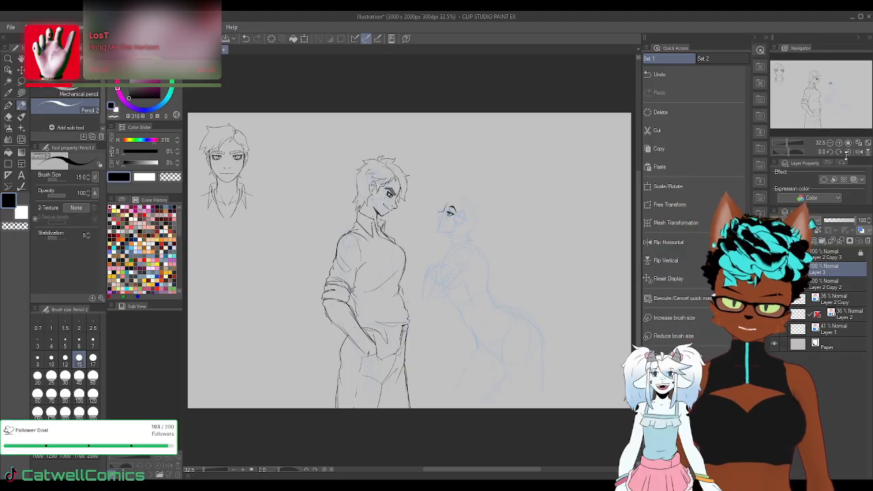
Redraw the second character's forehead profile into a nose bridge, nose tip and underside, and nudge the face lines slightly right
scroll(442, 248, "up", 5)
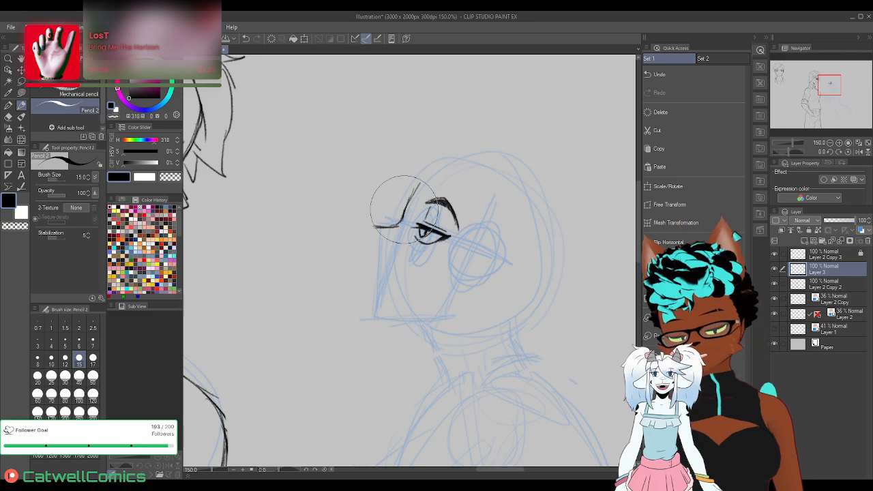
left_click_drag(374, 229, 415, 177)
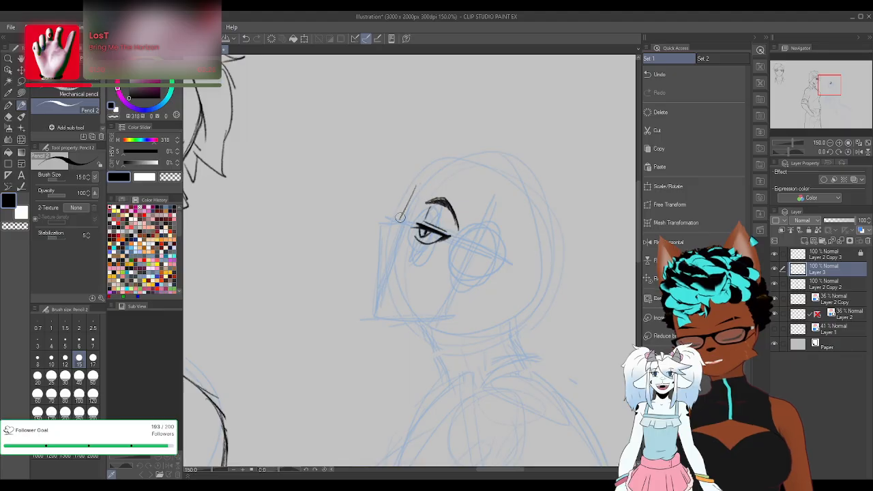
left_click_drag(400, 219, 412, 182)
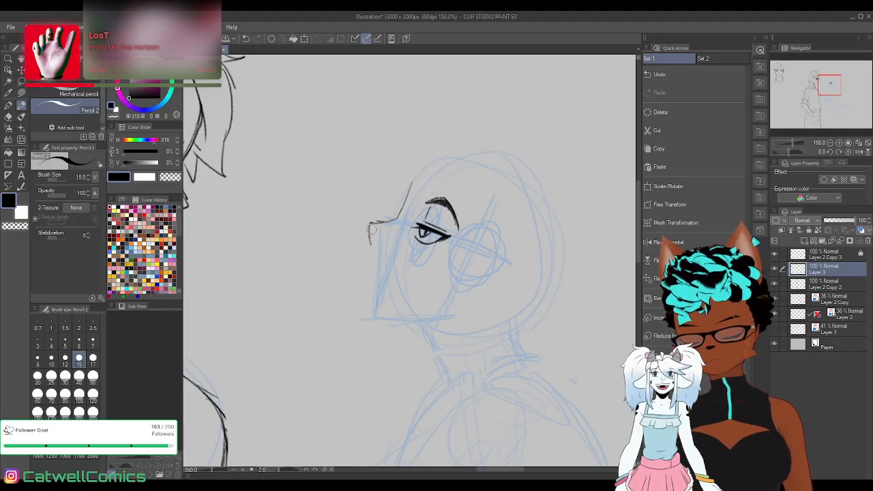
mouse_move(397, 217)
left_mouse_down()
mouse_move(369, 223)
mouse_move(367, 233)
left_mouse_up()
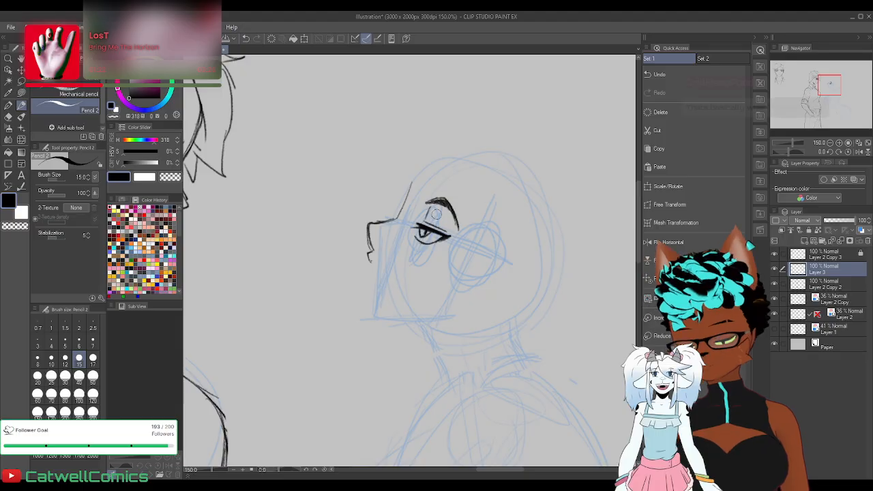
key("k")
left_click_drag(235, 126, 241, 128)
left_click(21, 106)
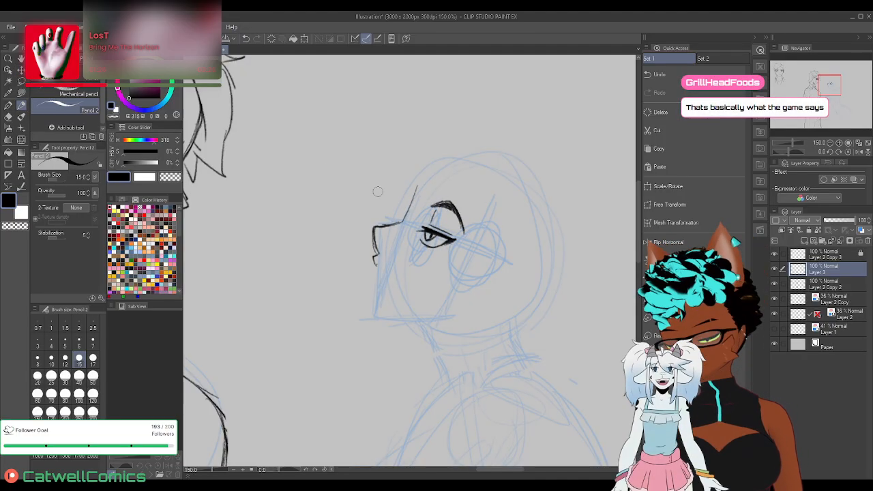
Draw the second character's smiling mouth, lower lip and chin, and a jawline curving up toward the rough ear
left_click_drag(378, 265, 420, 271)
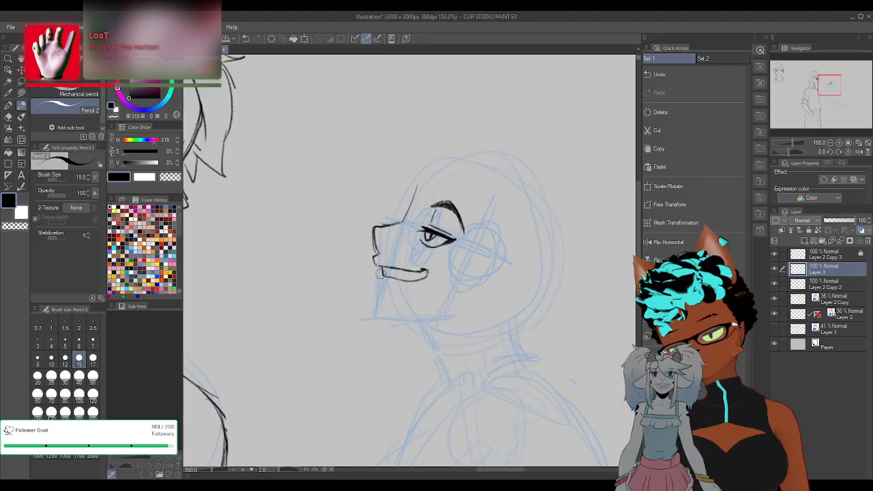
mouse_move(380, 275)
left_mouse_down()
mouse_move(373, 305)
mouse_move(405, 320)
mouse_move(392, 319)
mouse_move(453, 317)
left_mouse_up()
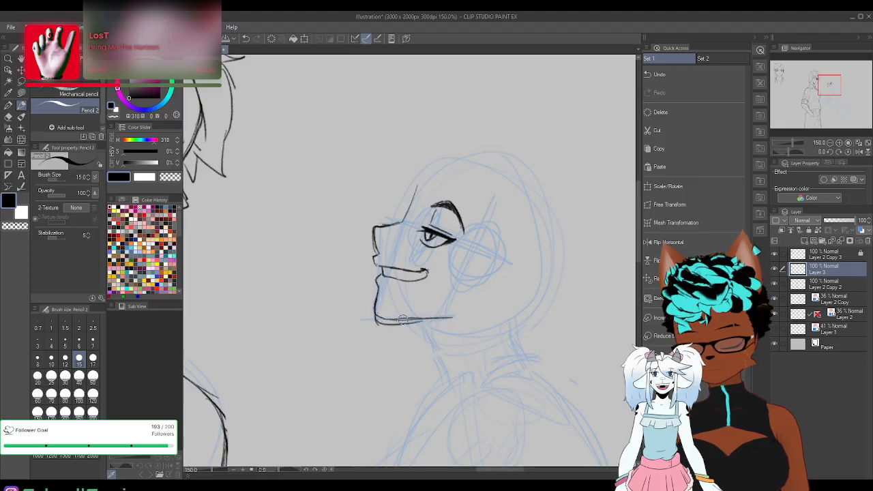
left_click_drag(399, 315, 461, 310)
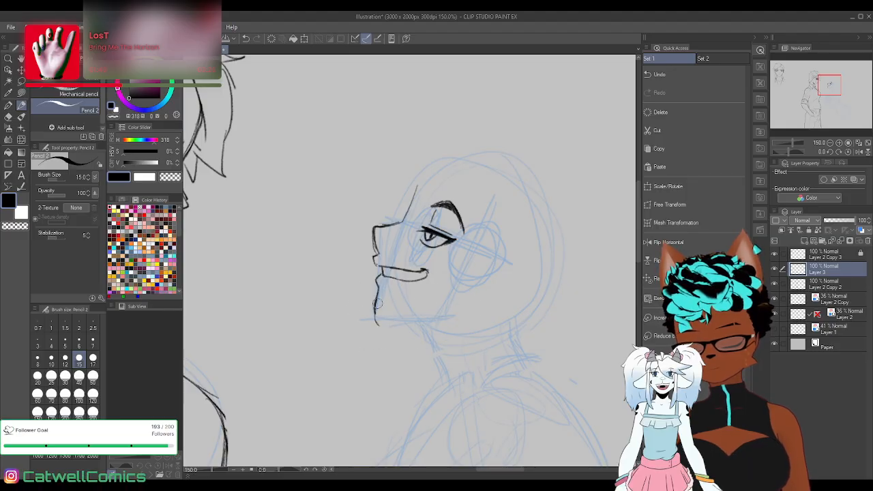
left_click_drag(376, 321, 433, 316)
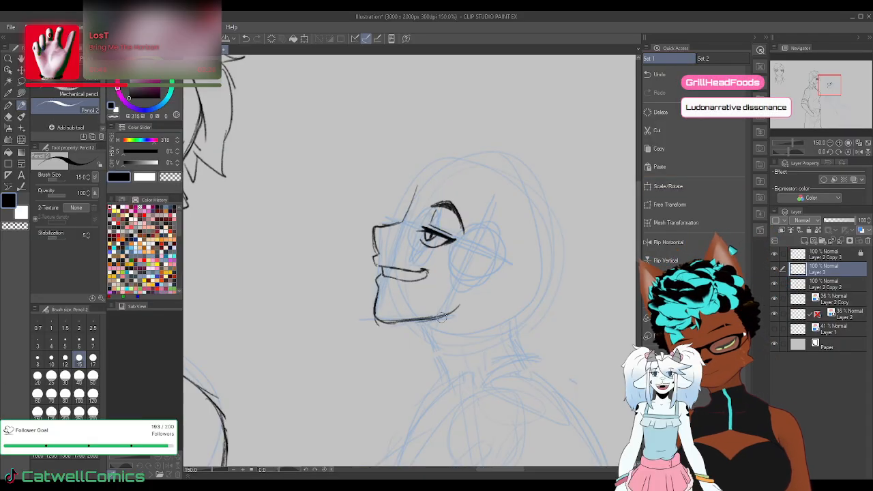
left_click_drag(435, 316, 461, 302)
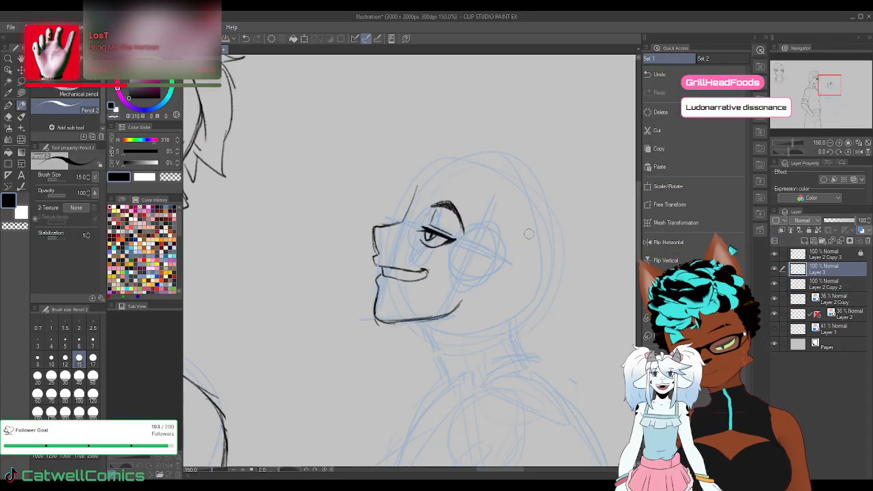
Shift all of the second character's face lines slightly left on the rough head
left_click(21, 70)
left_click_drag(473, 269, 461, 270)
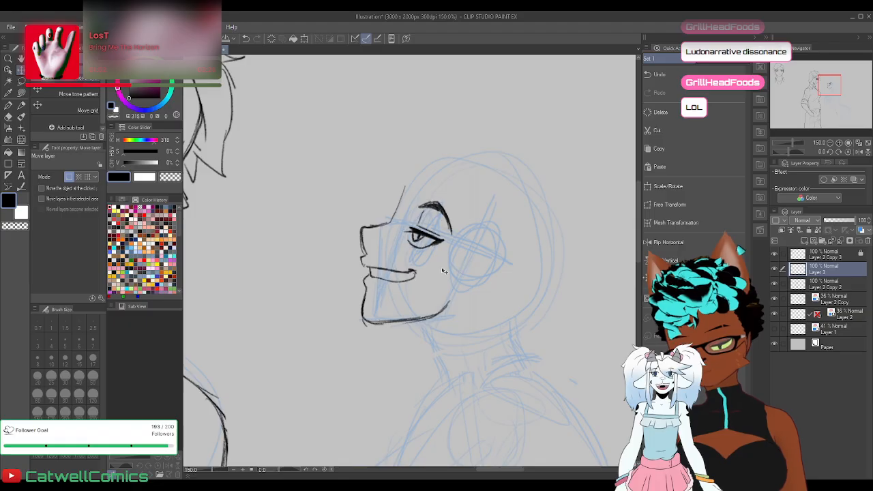
key("p")
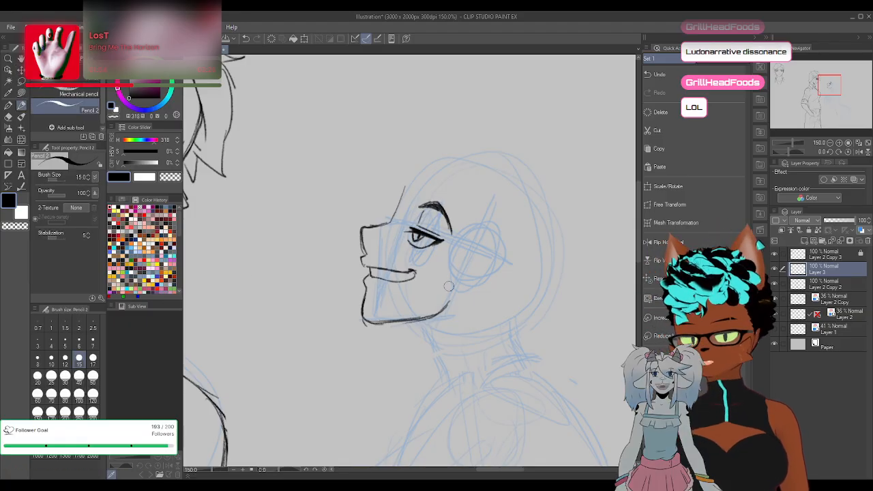
Replace the rear curve of the jaw with a straight underside, and draw the front of the neck curving down from it
left_click_drag(453, 279, 447, 302)
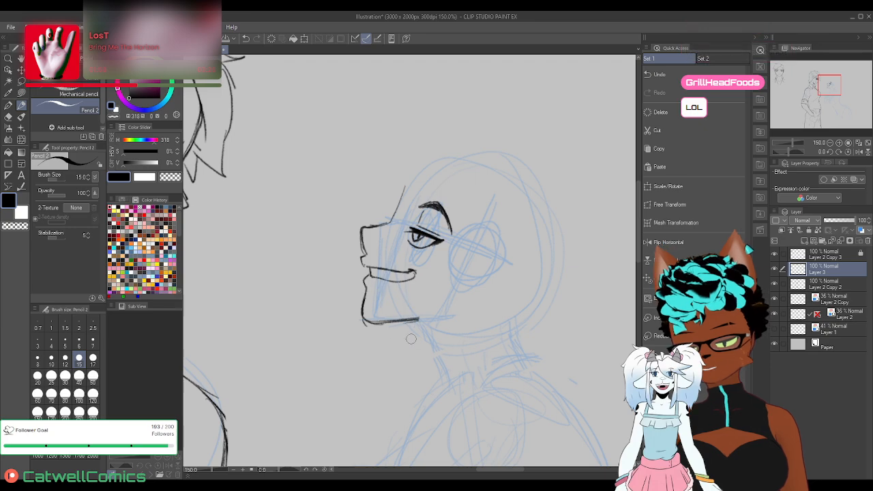
left_click_drag(432, 329, 445, 381)
left_click_drag(388, 317, 402, 312)
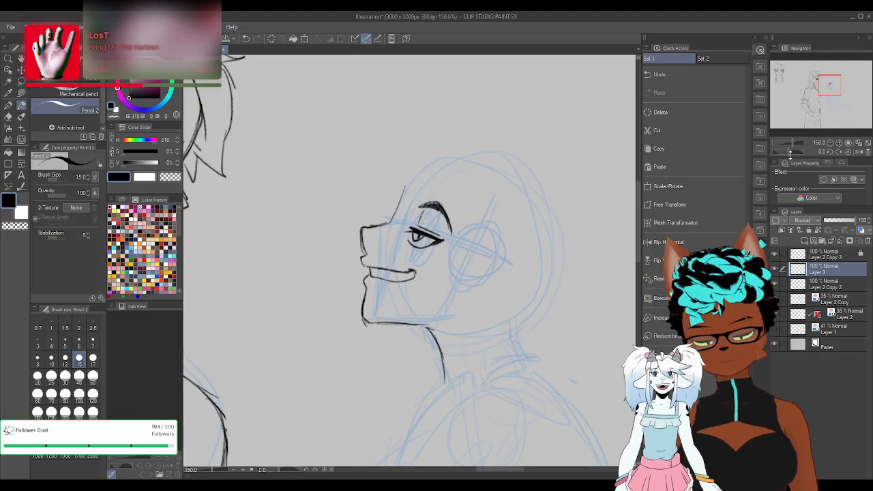
left_click_drag(789, 152, 796, 155)
mouse_move(345, 227)
left_mouse_down()
mouse_move(346, 273)
mouse_move(351, 227)
mouse_move(344, 248)
left_mouse_up()
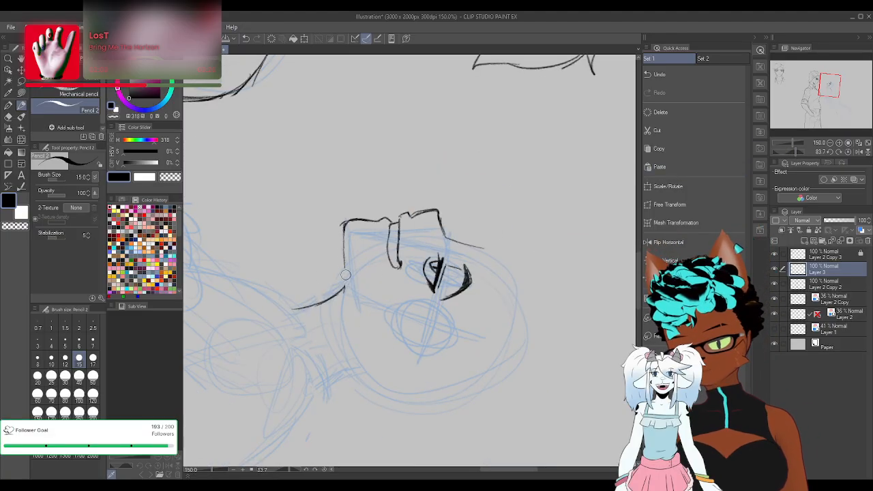
left_click(848, 153)
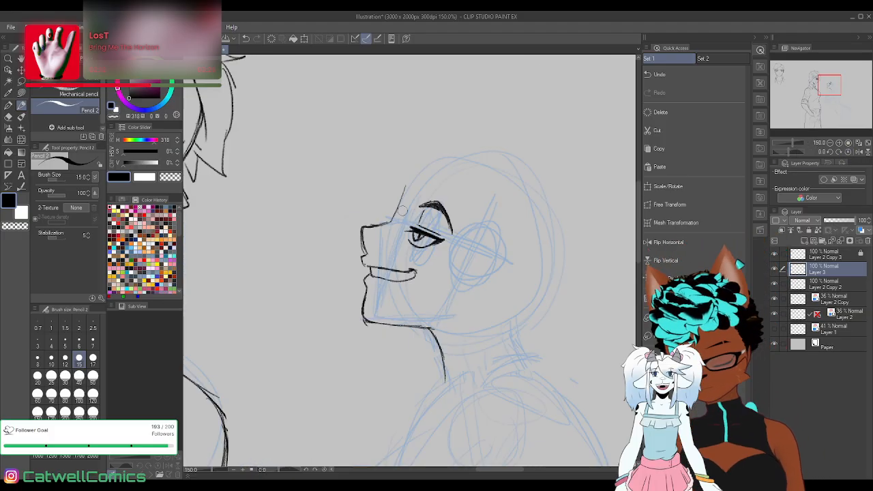
Lasso the second character's eye and eyebrow, move them slightly up, and deselect them
key("m")
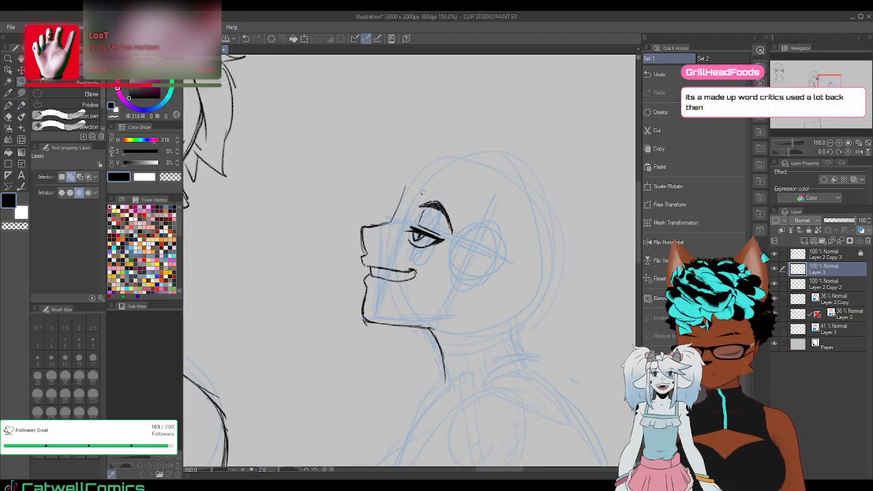
mouse_move(423, 193)
left_mouse_down()
mouse_move(467, 206)
mouse_move(448, 198)
mouse_move(449, 217)
left_mouse_up()
left_click(469, 274)
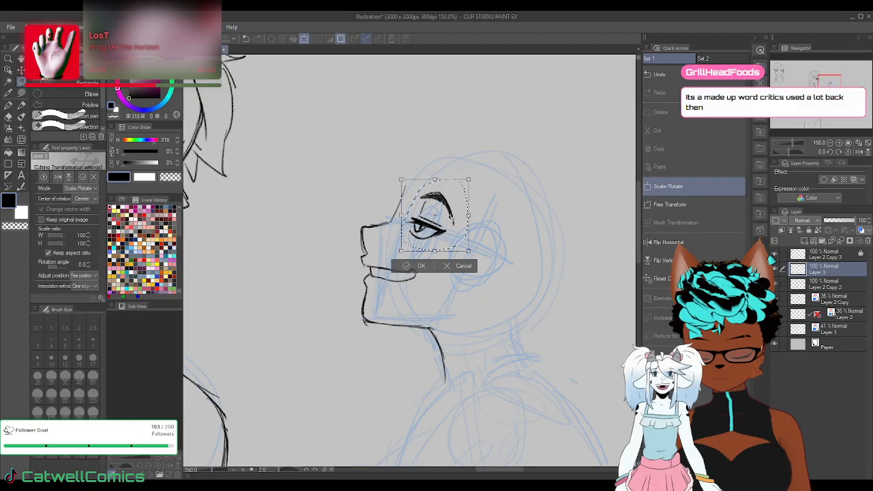
left_click(420, 268)
key("ctrl+d")
key("p")
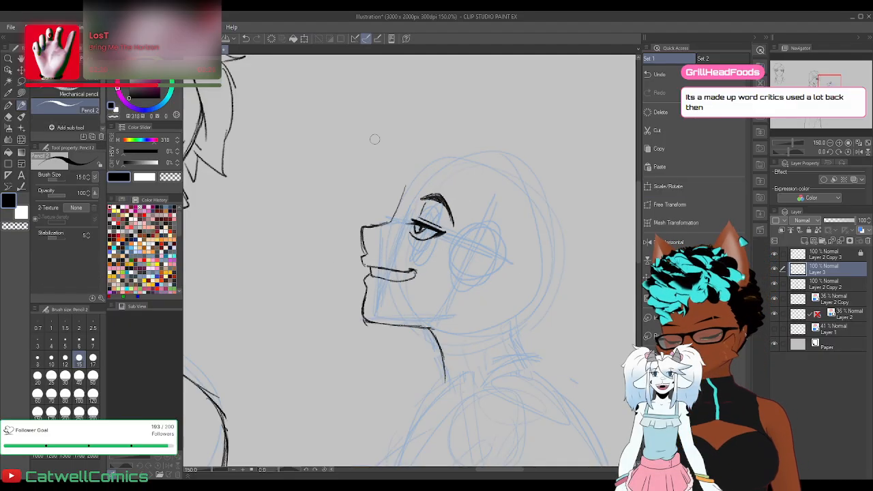
Draw the second character's rounded skull outline from forehead to nape, and add the back of the neck
mouse_move(404, 201)
left_mouse_down()
mouse_move(414, 172)
mouse_move(439, 144)
mouse_move(513, 143)
left_mouse_up()
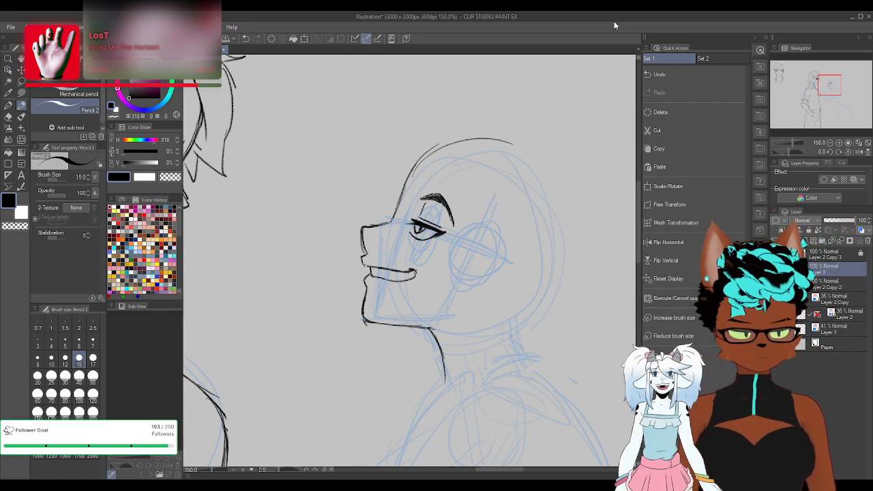
left_click(859, 152)
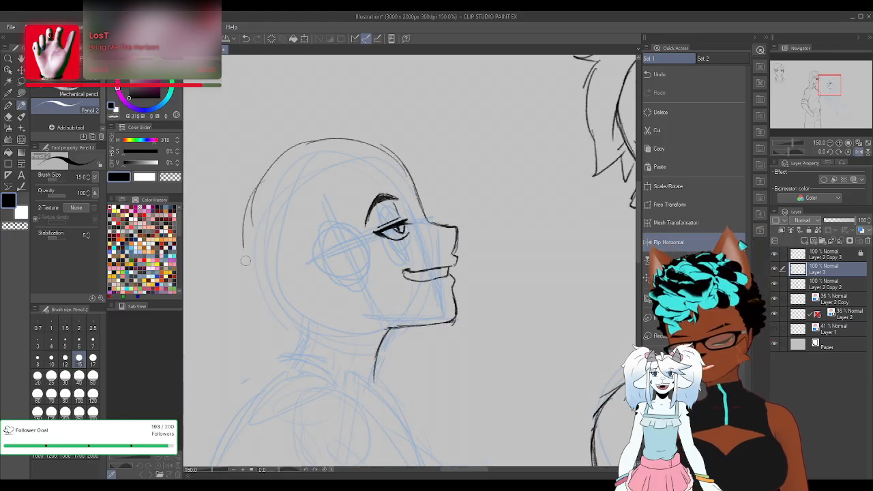
left_click_drag(293, 319, 281, 362)
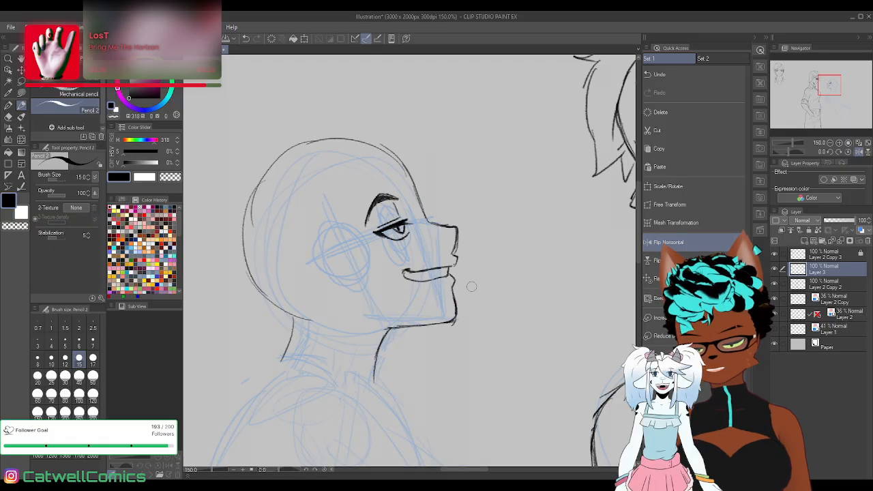
left_click(856, 153)
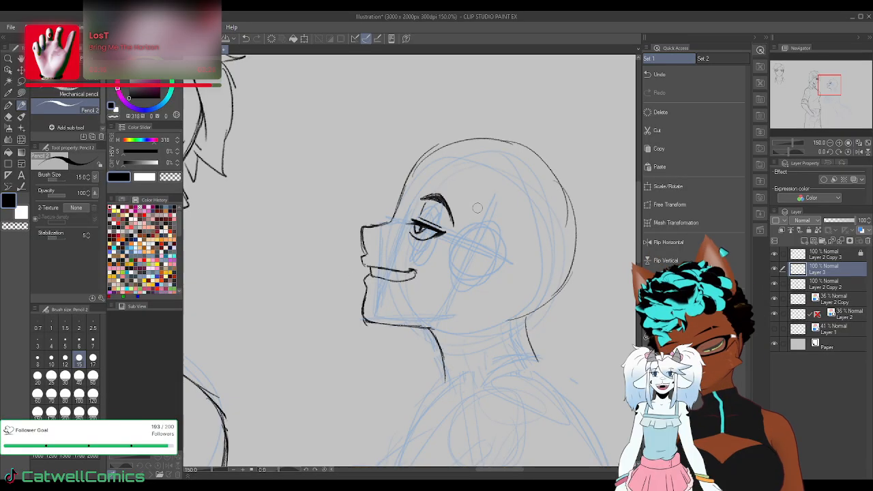
Redraw the mouth's lower line as a deeper open-smile curve, and erase the old chin and jaw lines
left_click_drag(789, 151, 797, 153)
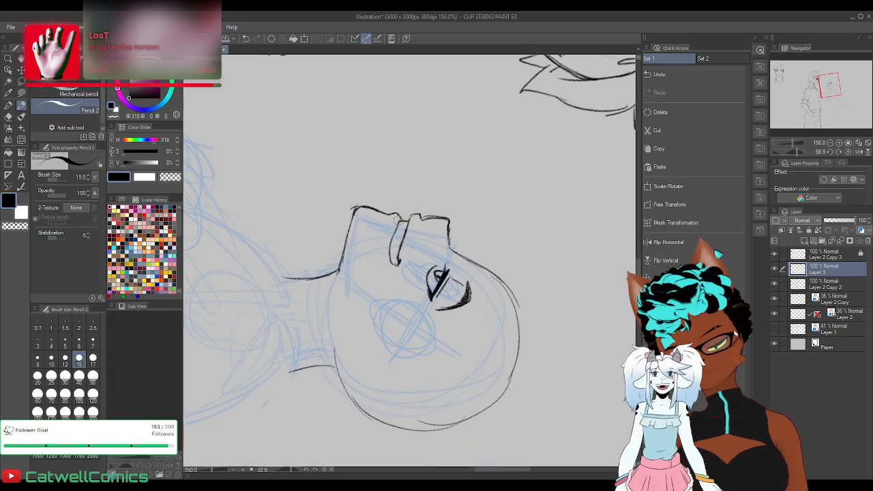
left_click_drag(390, 230, 399, 265)
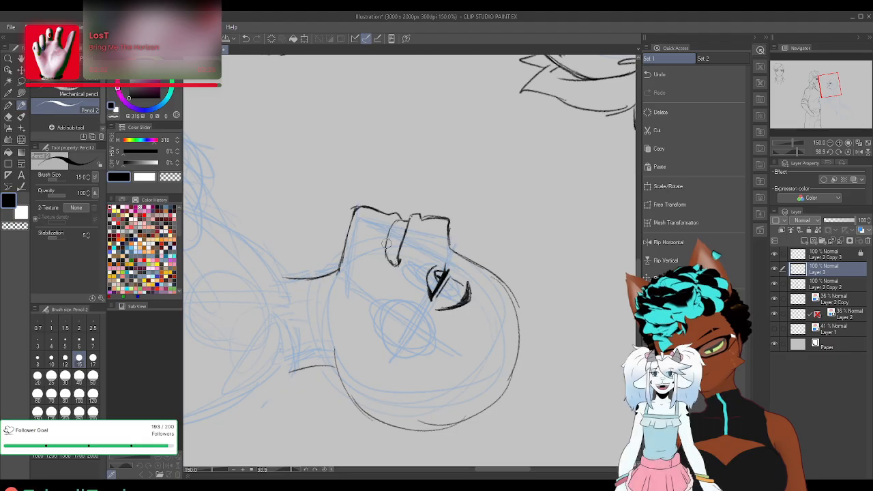
left_click(848, 152)
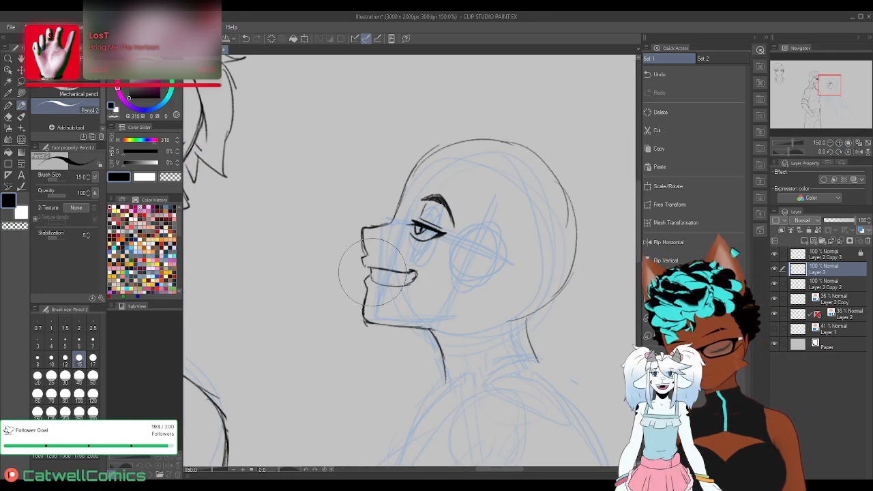
left_click_drag(372, 272, 414, 285)
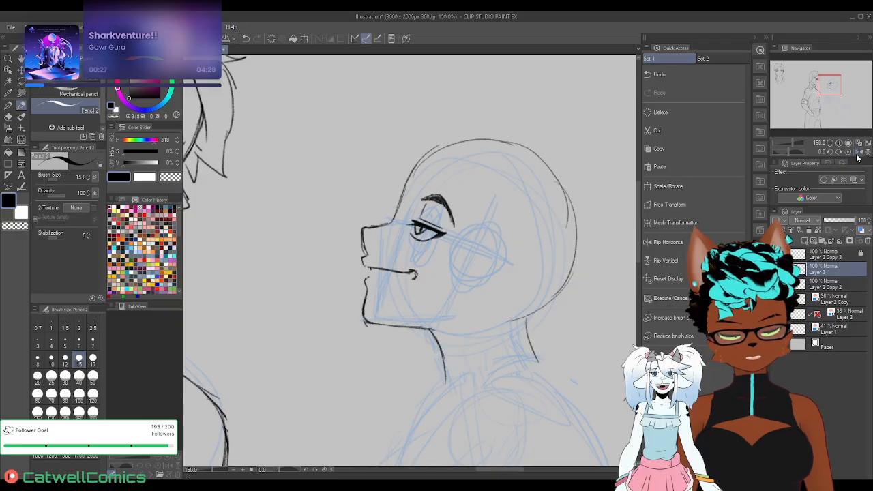
left_click(667, 242)
left_click_drag(411, 289, 408, 283)
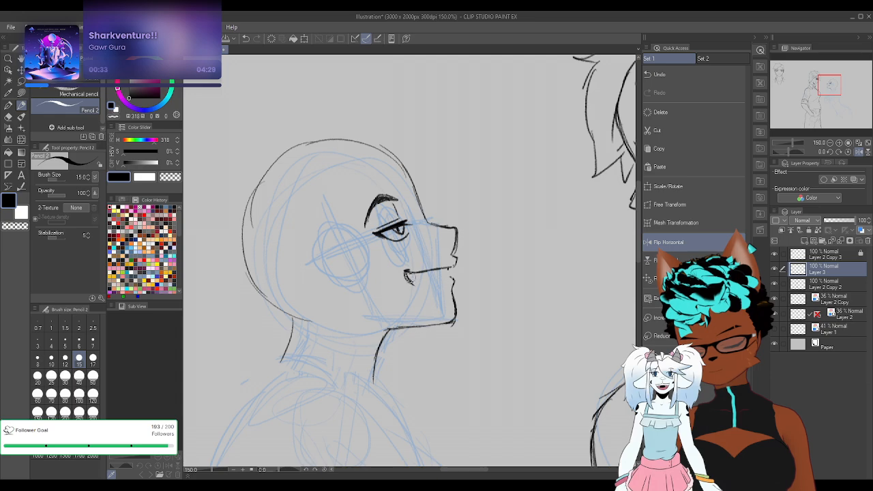
left_click_drag(401, 273, 413, 285)
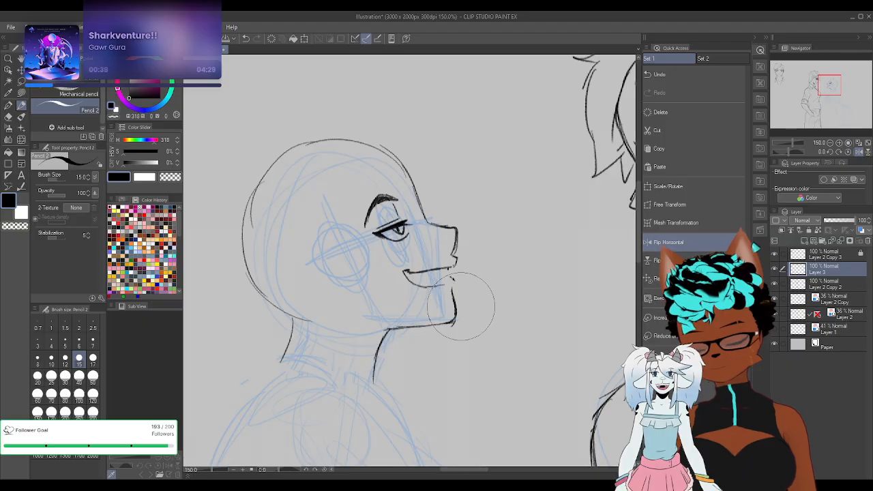
mouse_move(459, 281)
left_mouse_down()
mouse_move(450, 321)
mouse_move(444, 290)
left_mouse_up()
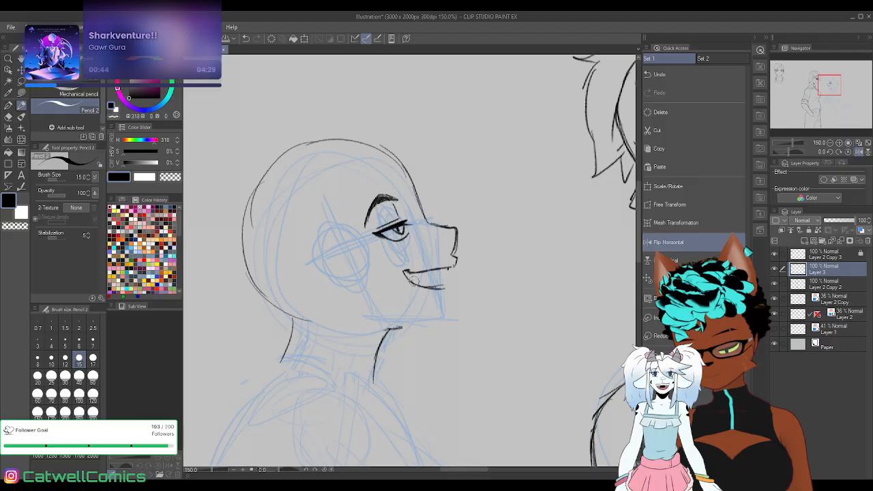
Add a line of upper teeth with a pointed fang inside the mouth, and undo the erasing of the nose bridge
mouse_move(413, 277)
left_mouse_down()
mouse_move(450, 270)
mouse_move(422, 283)
mouse_move(451, 286)
mouse_move(444, 289)
left_mouse_up()
key("e")
key("p")
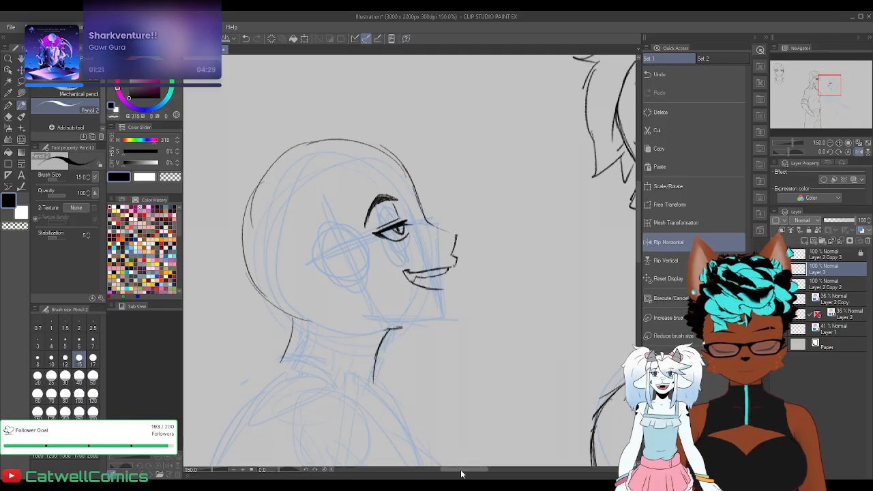
mouse_move(463, 470)
left_mouse_down()
mouse_move(473, 471)
mouse_move(463, 473)
left_mouse_up()
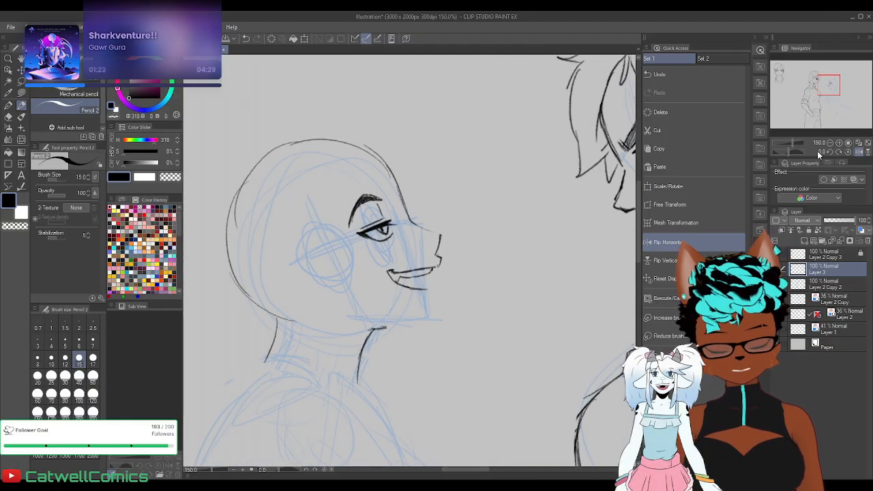
key("ctrl+z")
key("ctrl+z")
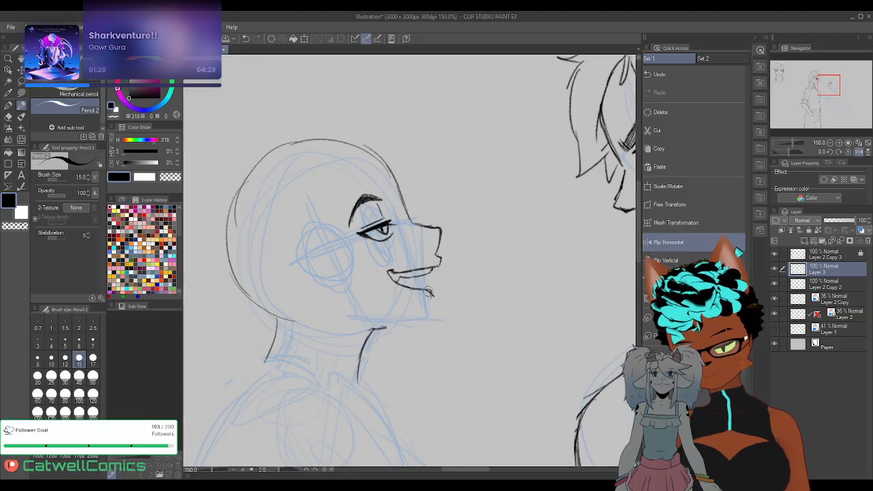
Draw the second character's chin and underside of the jaw below the smile, and add a short line inside the mouth
left_click_drag(429, 293, 425, 288)
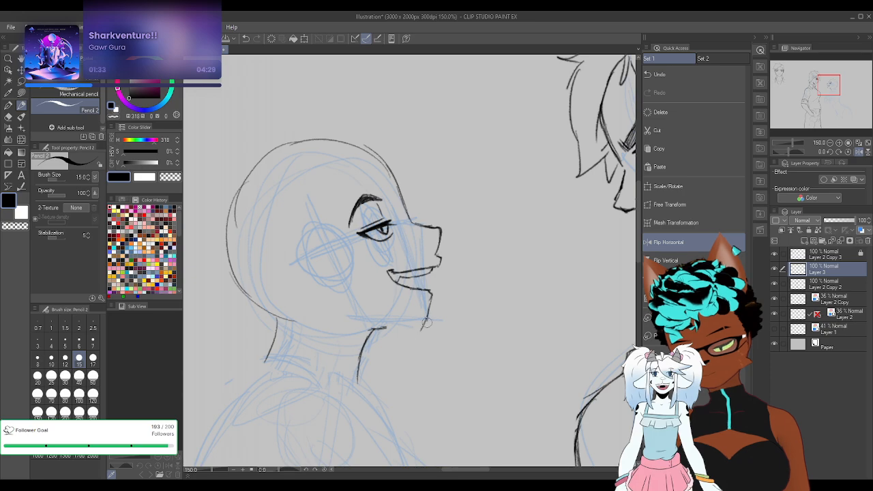
key("h")
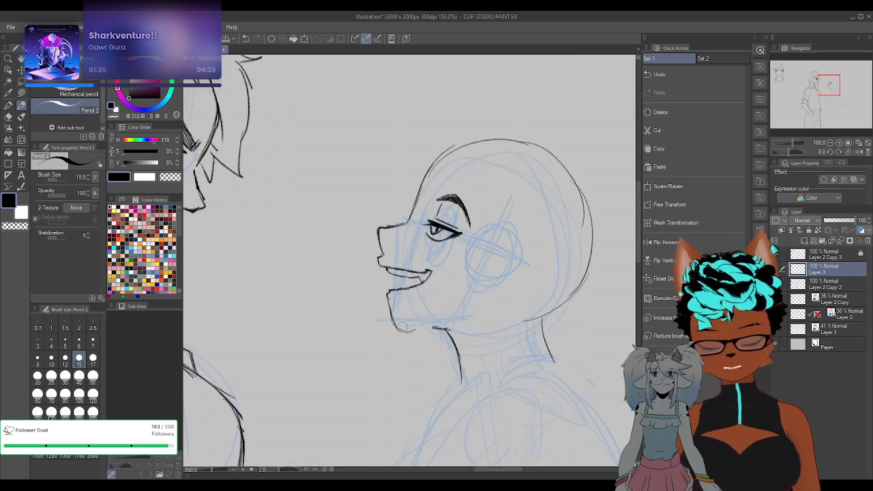
left_click_drag(390, 302, 392, 325)
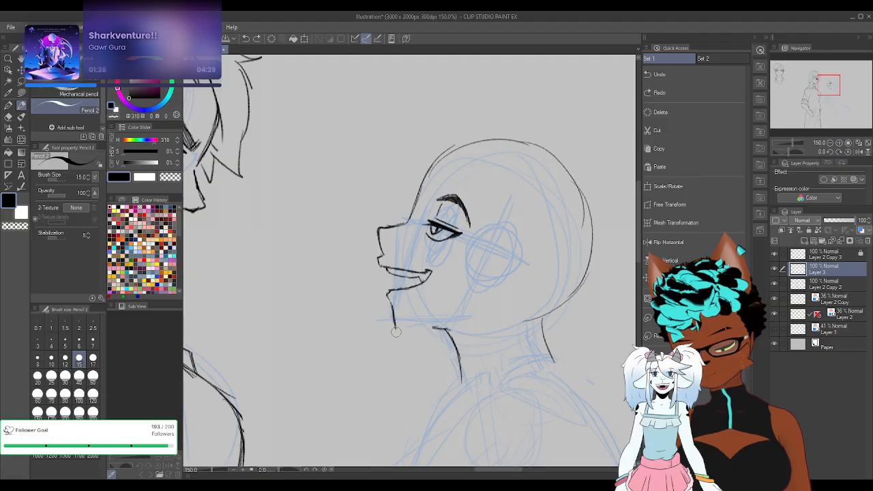
key("ctrl+z")
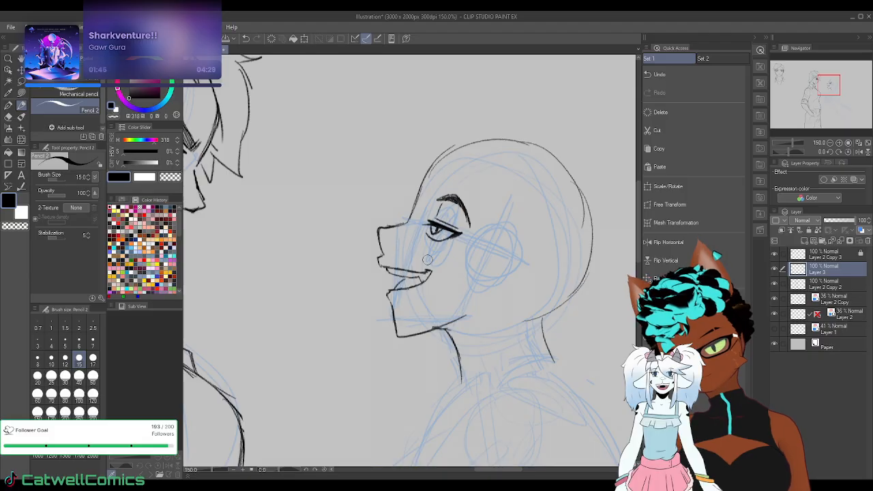
left_click_drag(400, 278, 418, 275)
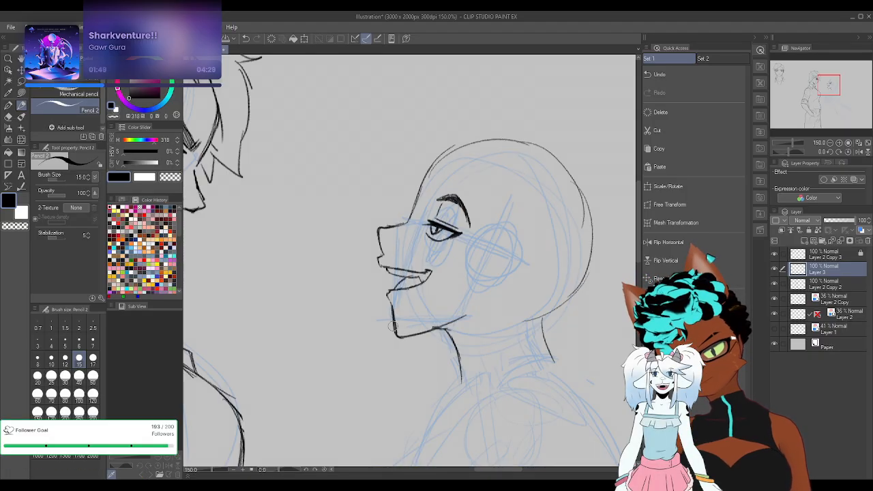
Erase and redraw the chin corner and lower jaw as a cleaner line, and tidy where it meets the neck
key("e")
mouse_move(401, 332)
left_mouse_down()
mouse_move(395, 307)
mouse_move(405, 341)
left_mouse_up()
key("e")
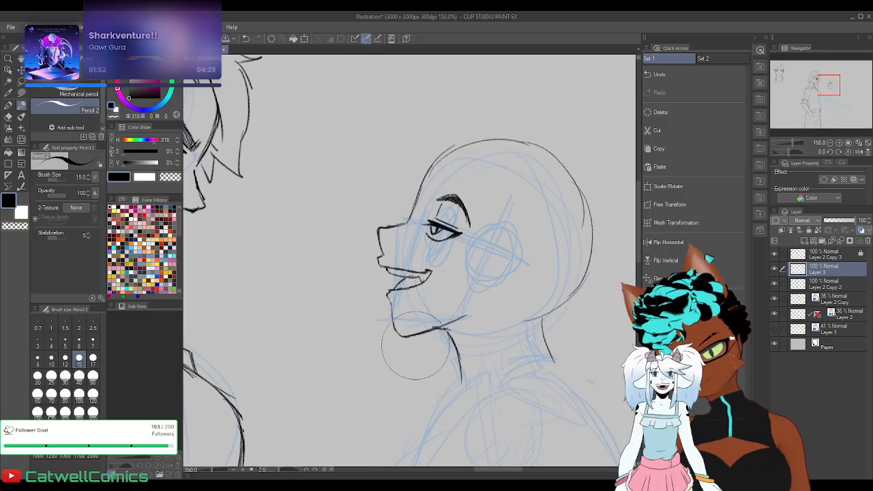
key("p")
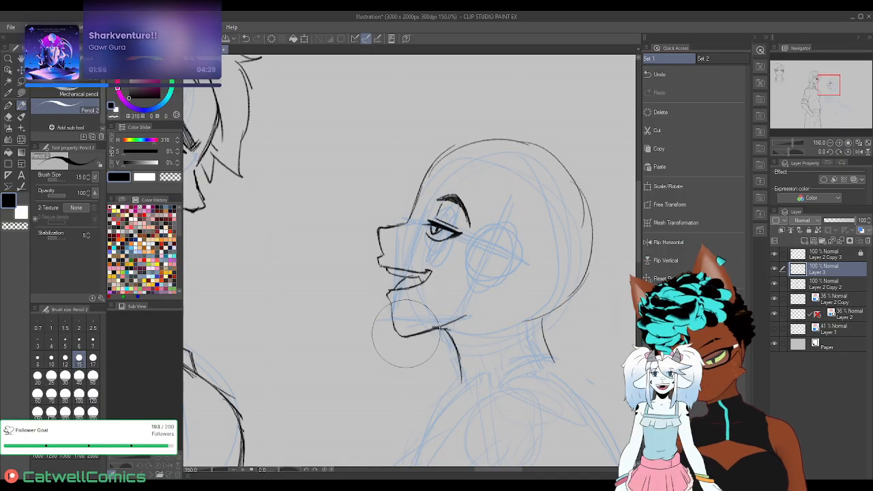
left_click_drag(394, 334, 461, 322)
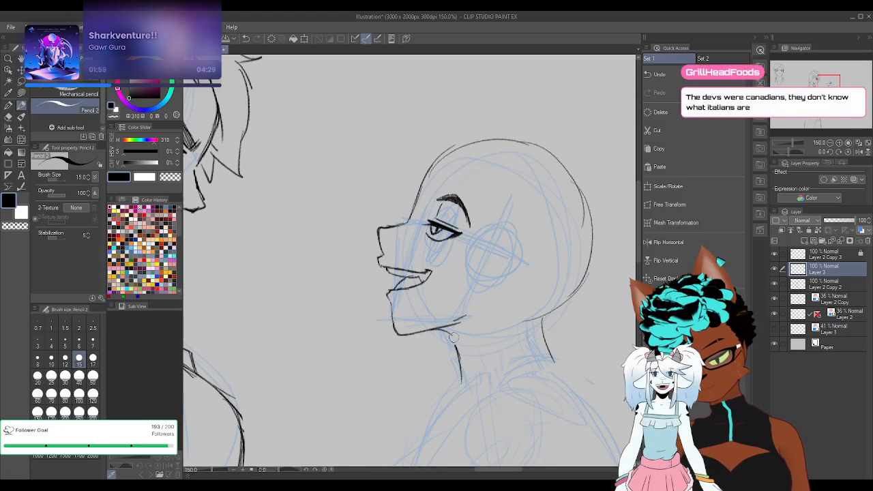
key("e")
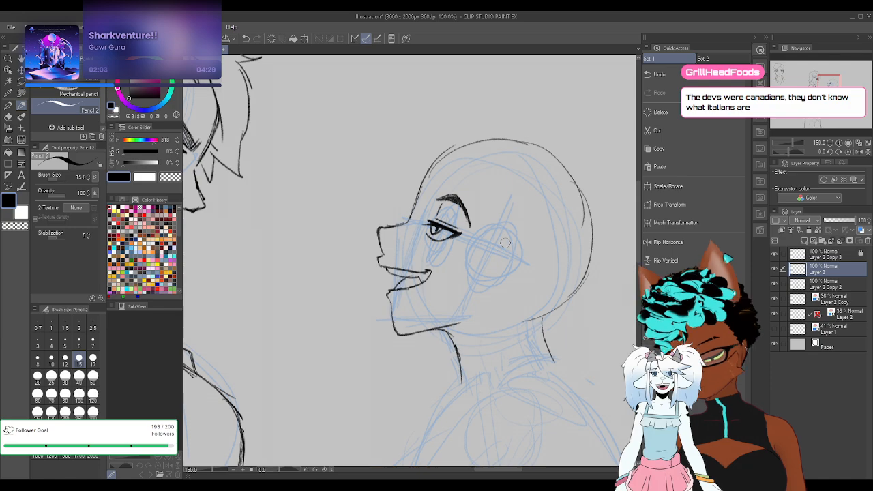
Draw the second character's ear outline with its lobe and inner folds over the blue circle guide
mouse_move(502, 243)
left_mouse_down()
mouse_move(524, 248)
mouse_move(527, 259)
left_mouse_up()
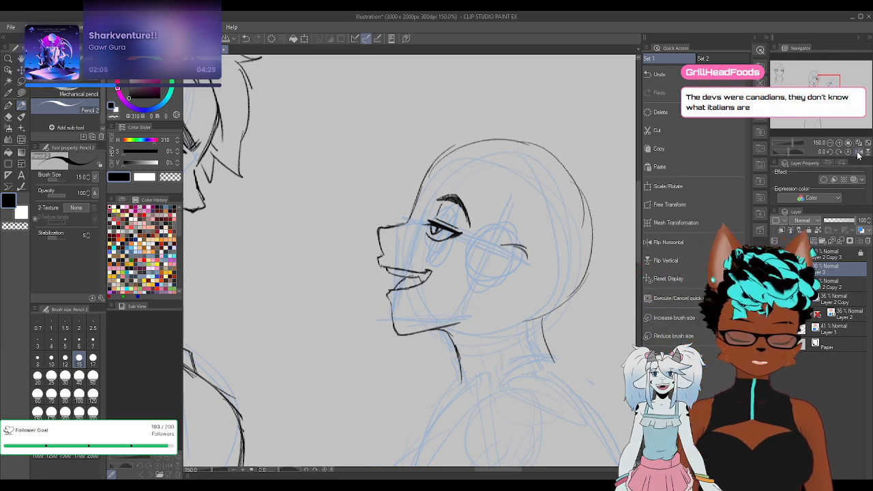
left_click(858, 153)
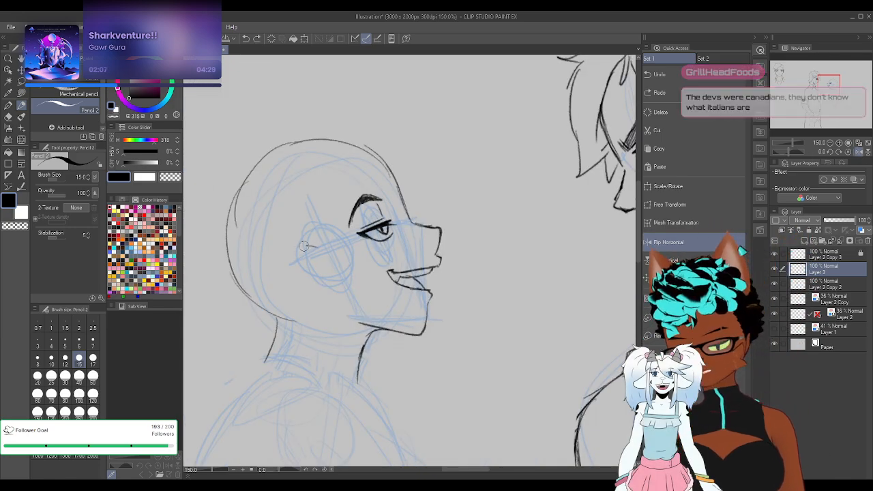
mouse_move(300, 247)
left_mouse_down()
mouse_move(295, 277)
mouse_move(295, 253)
mouse_move(296, 276)
mouse_move(318, 293)
mouse_move(339, 293)
left_mouse_up()
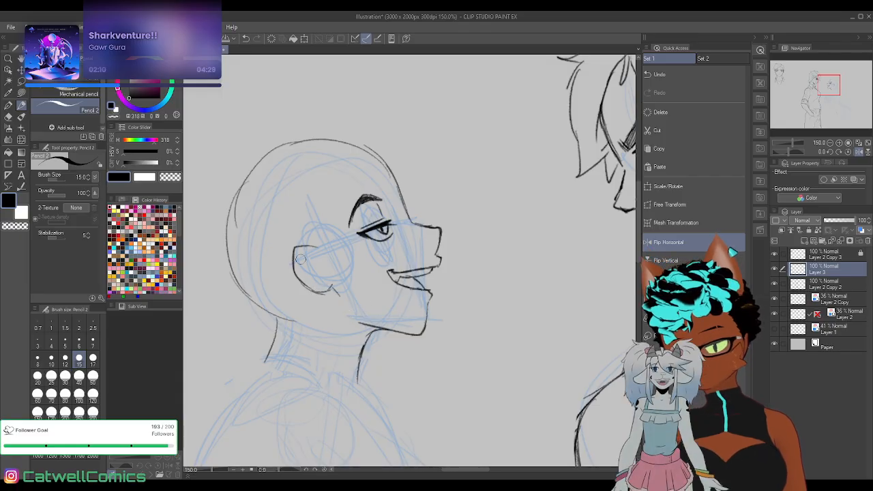
mouse_move(304, 255)
left_mouse_down()
mouse_move(321, 269)
mouse_move(312, 276)
left_mouse_up()
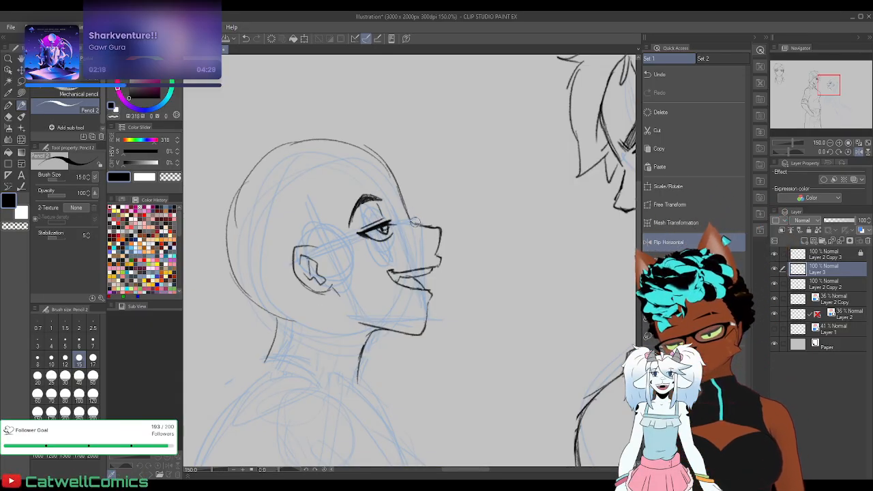
key("ctrl+z")
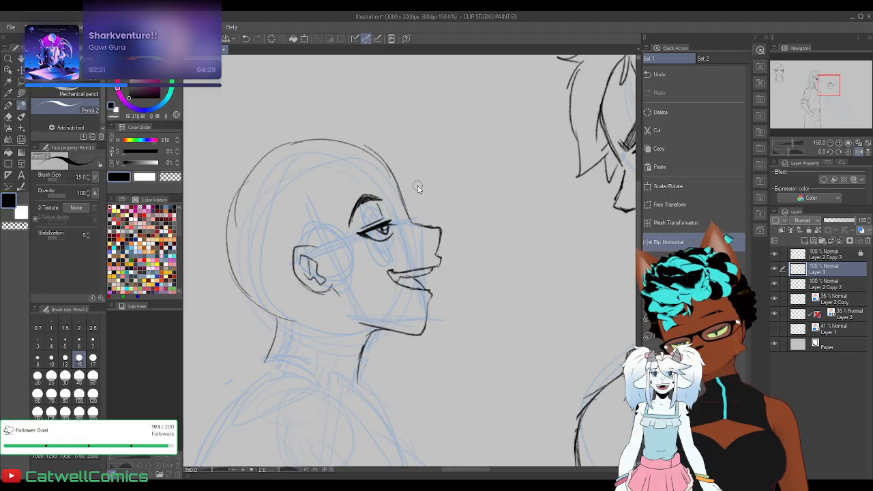
Scale the second character's head line art down to 91% and reposition it slightly lower over the sketch
scroll(420, 186, "down", 1)
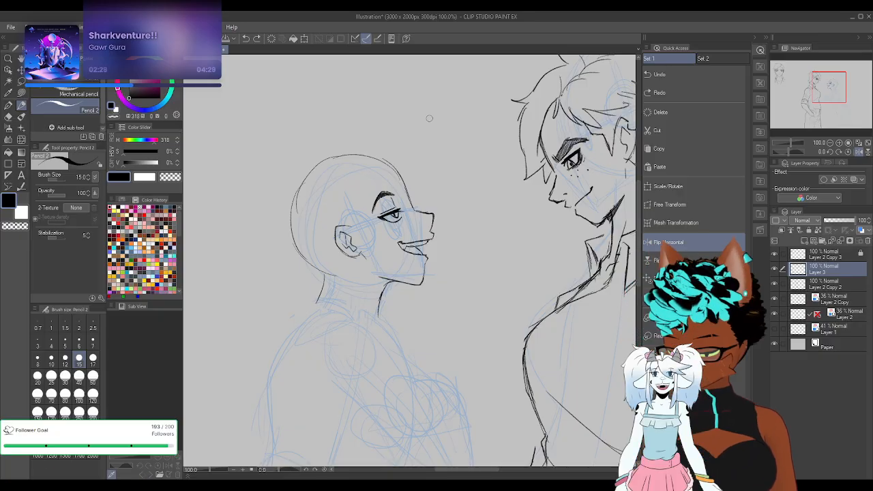
key("k")
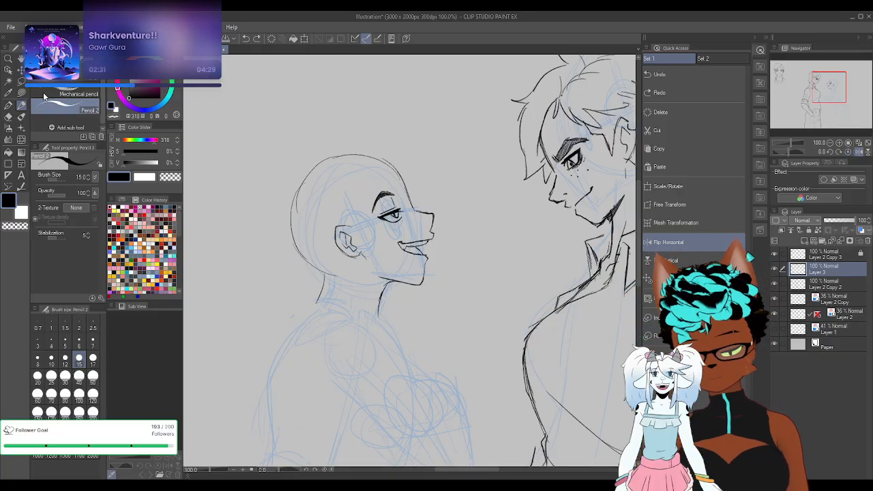
left_click(682, 186)
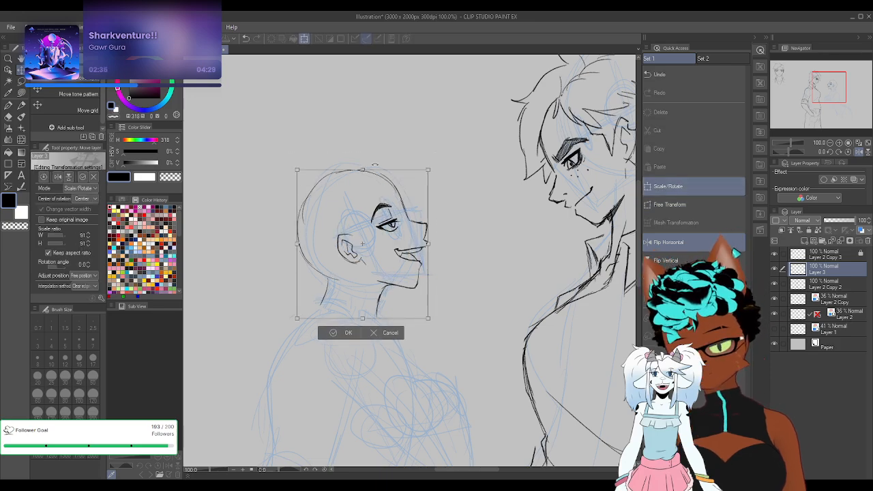
left_click_drag(409, 297, 414, 303)
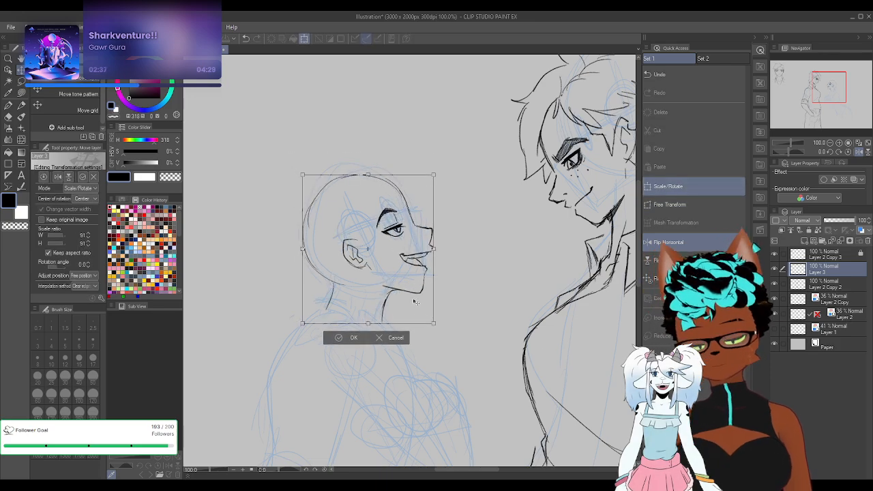
left_click(352, 337)
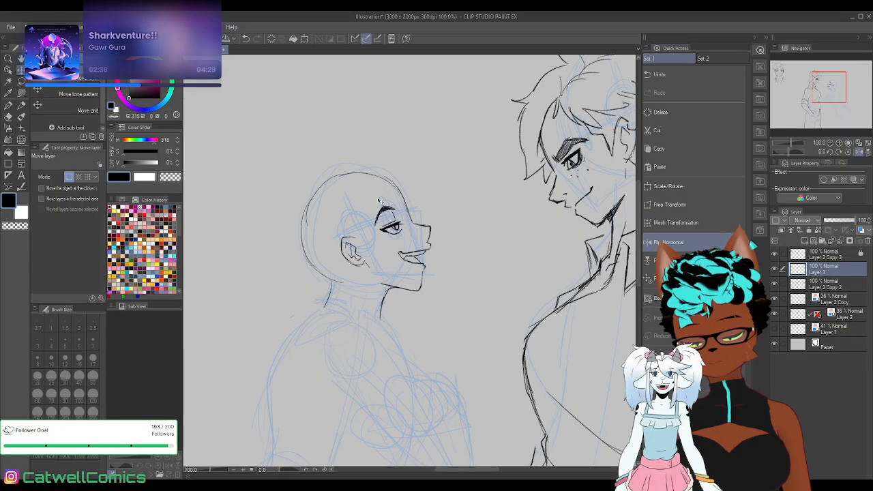
Draw a small round detail under the nose tip, and add a new layer above the head line art
key("p")
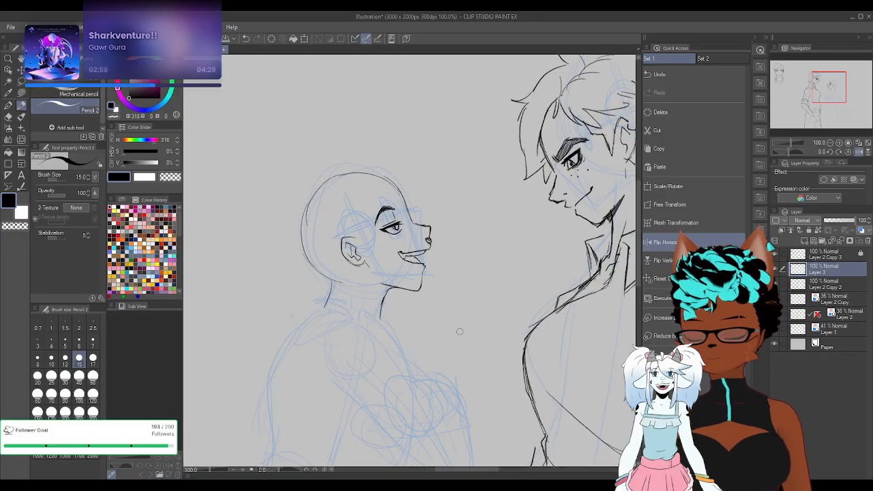
left_click(859, 143)
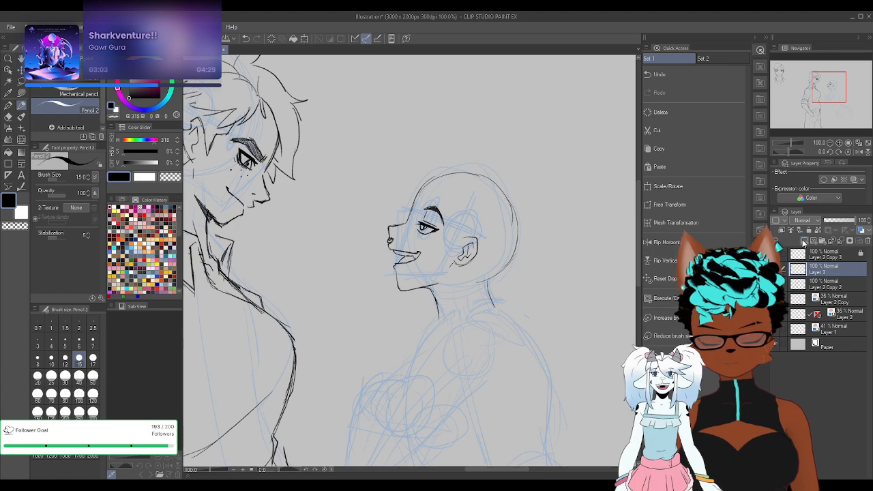
left_click(803, 243)
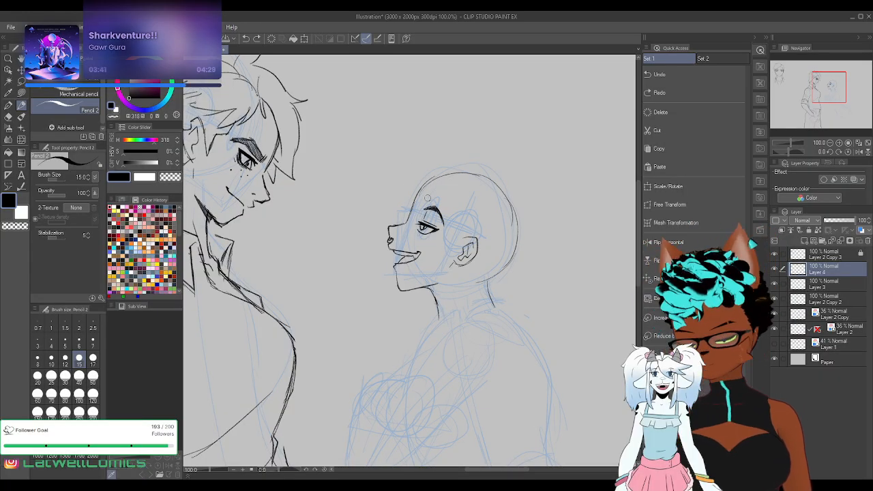
left_click_drag(425, 183, 462, 234)
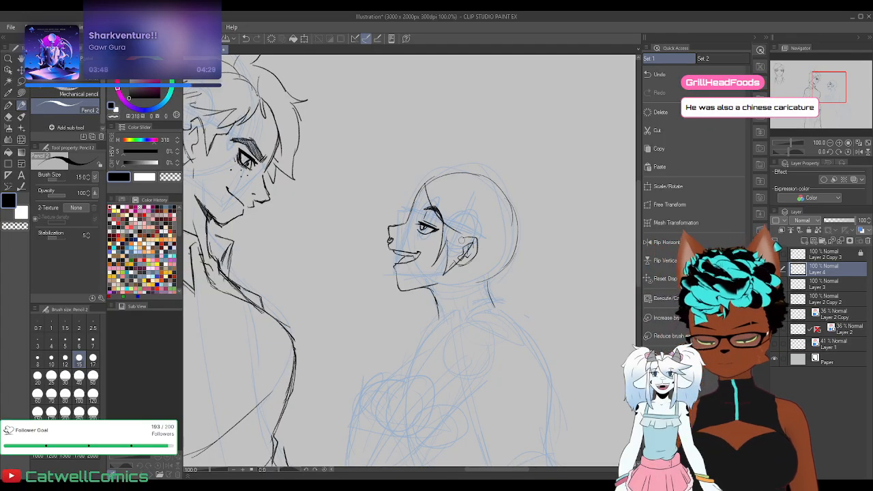
key("ctrl+z")
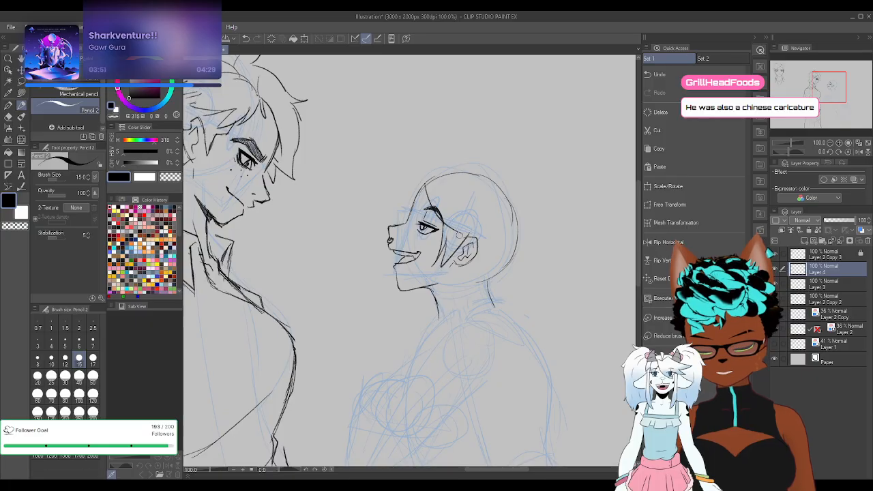
key("ctrl+z")
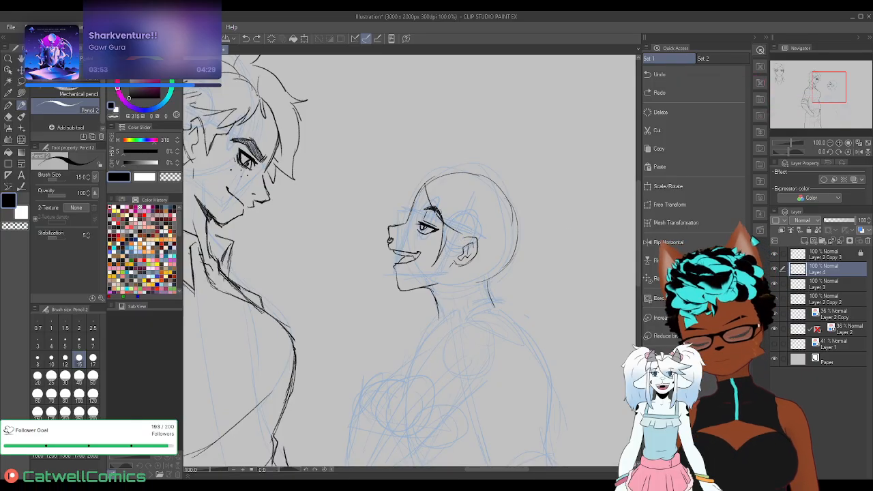
left_click_drag(427, 179, 446, 243)
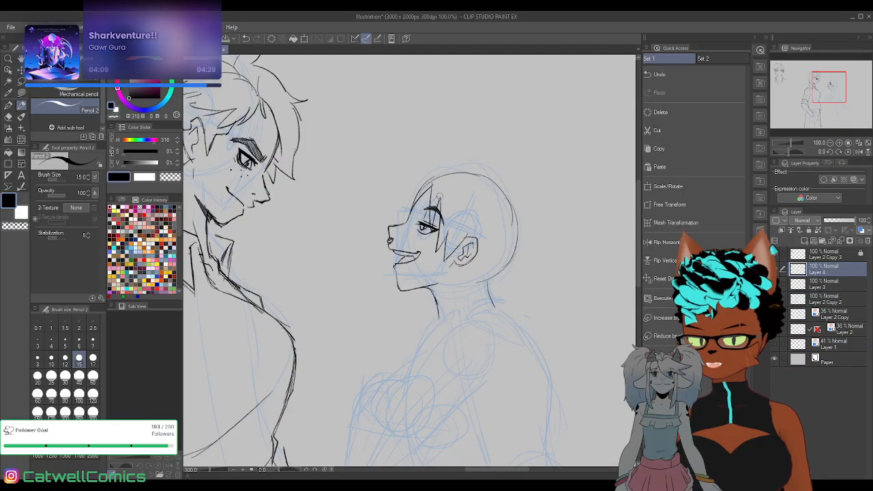
key("ctrl+z")
left_click_drag(414, 220, 424, 188)
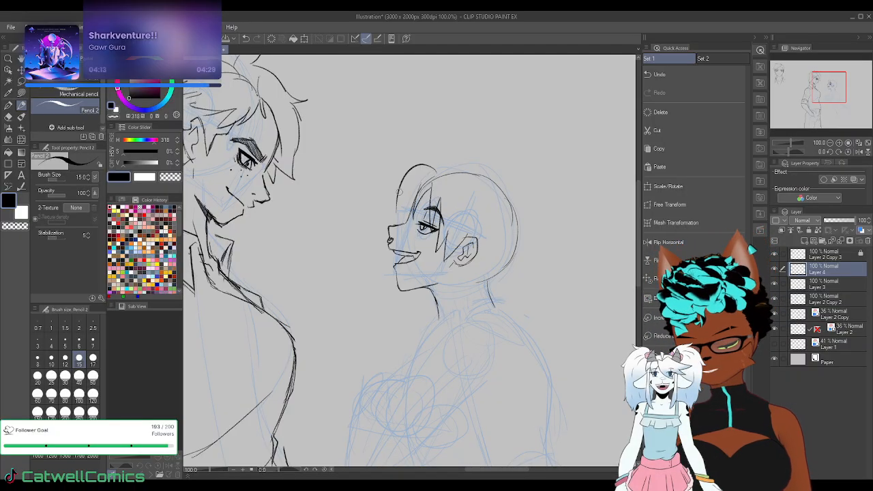
key("ctrl+z")
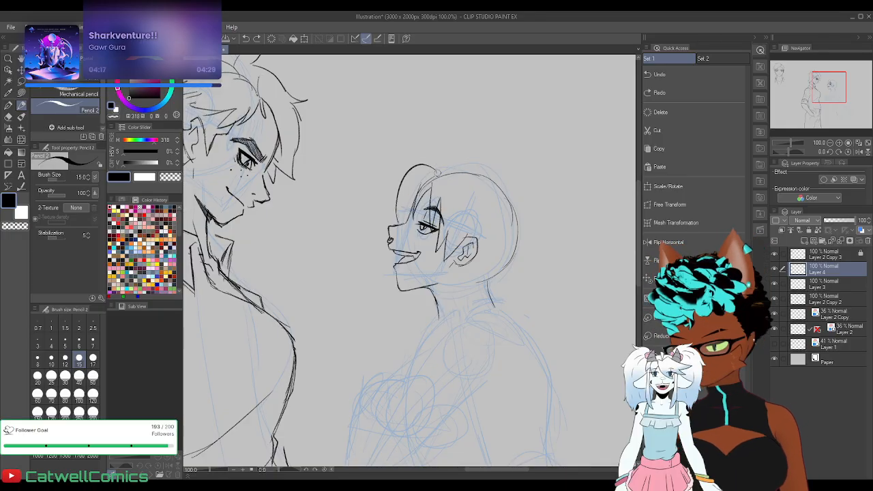
key("ctrl+z")
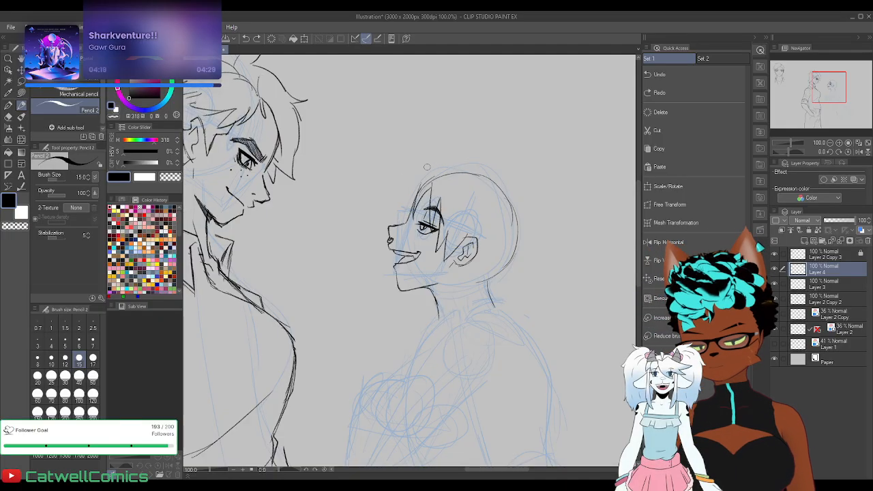
left_click_drag(383, 209, 412, 187)
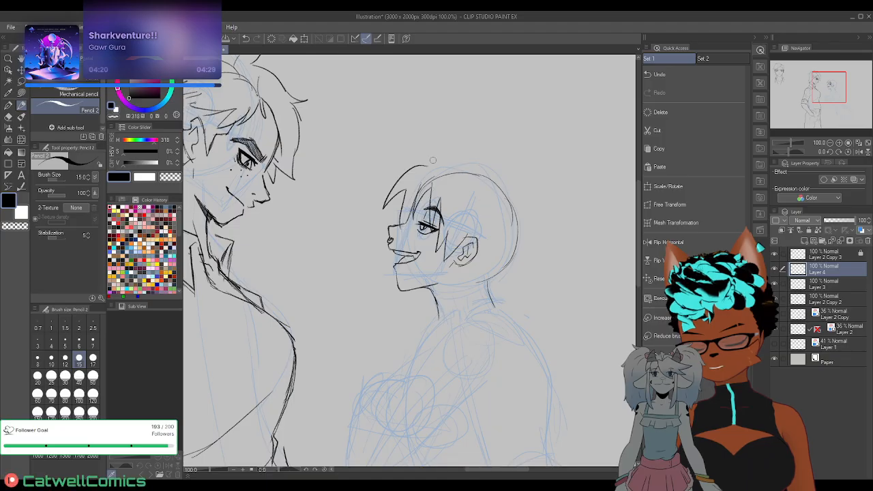
left_click(667, 242)
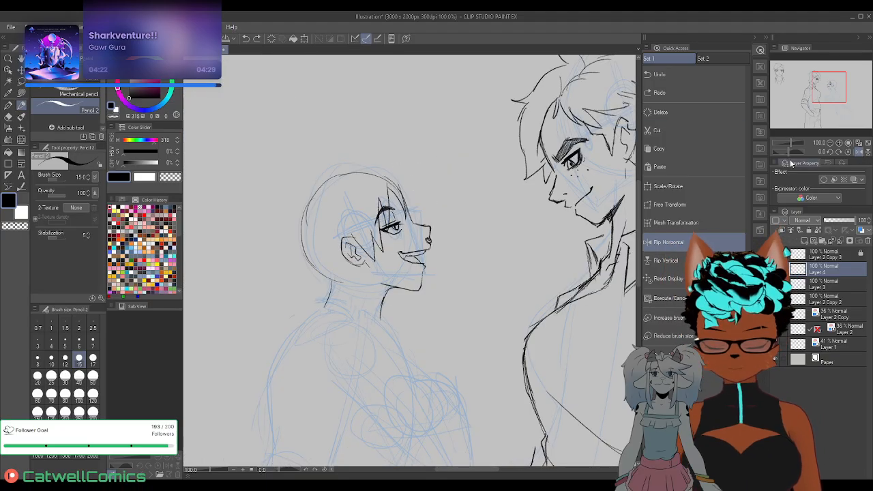
mouse_move(359, 246)
left_mouse_down()
mouse_move(353, 225)
mouse_move(376, 270)
mouse_move(385, 184)
left_mouse_up()
left_click(858, 154)
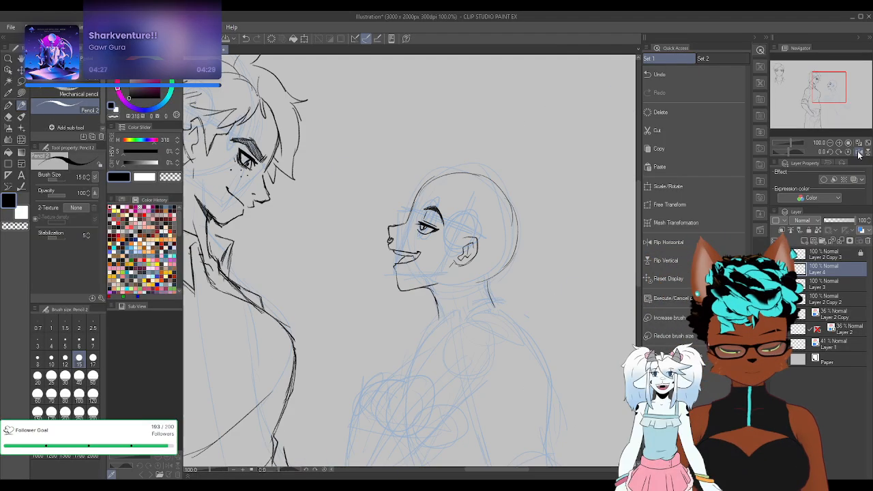
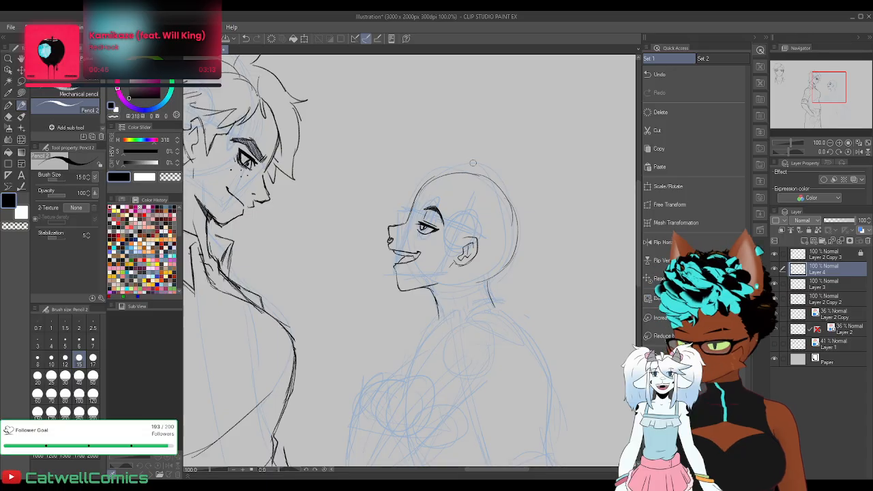
Draw a long curved front hair strand from the second character's hairline past the eye, retrying the stroke for a cleaner curve
mouse_move(477, 159)
left_mouse_down()
mouse_move(488, 170)
mouse_move(499, 164)
left_mouse_up()
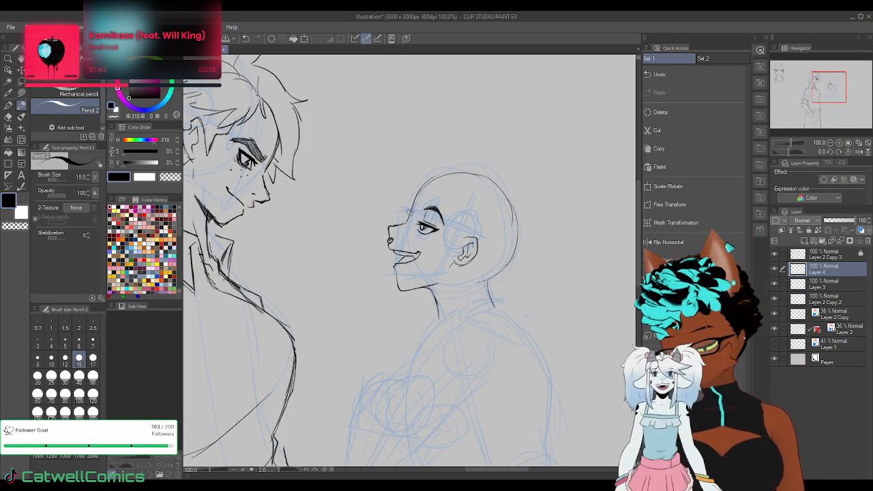
left_click_drag(428, 167, 413, 222)
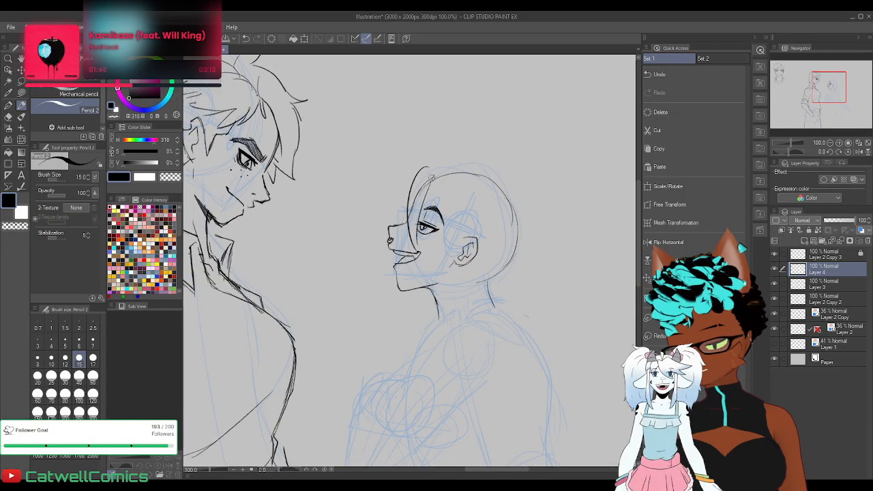
key("ctrl+z")
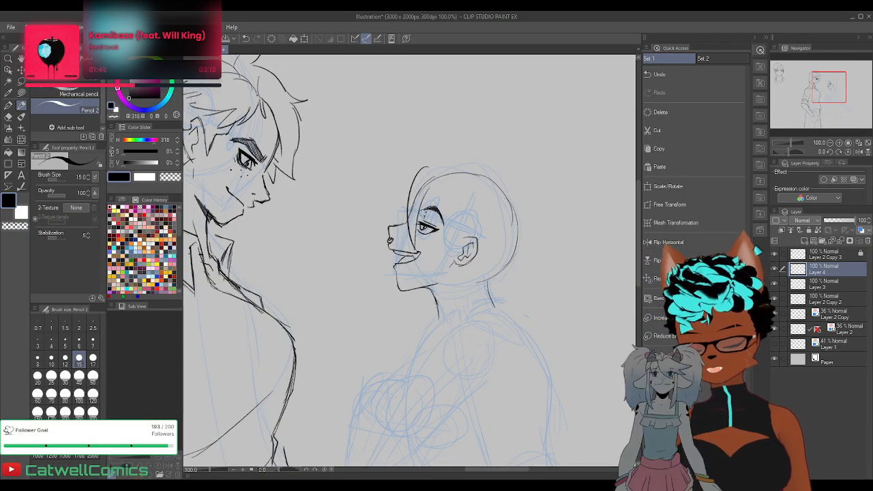
left_click_drag(430, 195, 450, 228)
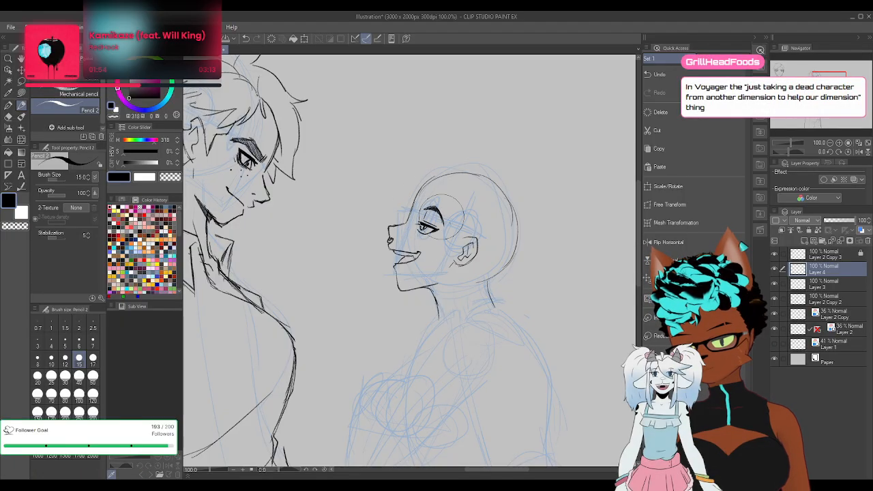
left_click_drag(422, 171, 413, 247)
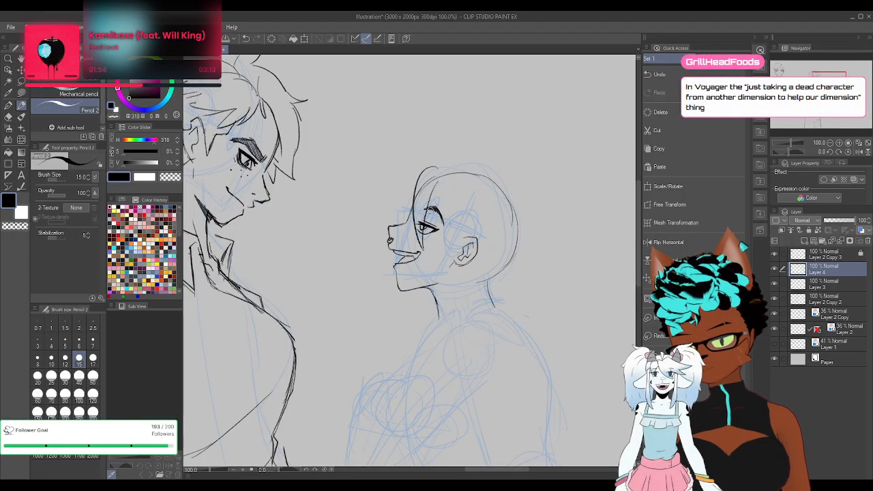
left_click_drag(428, 166, 415, 248)
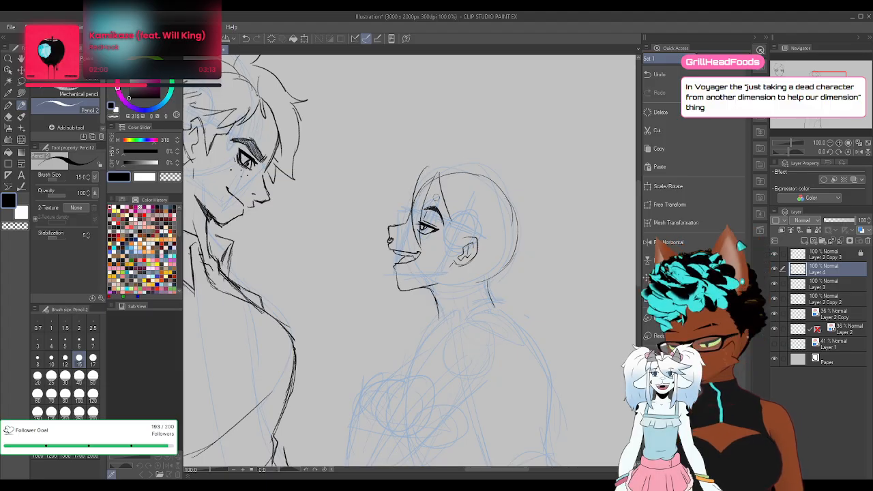
key("ctrl+z")
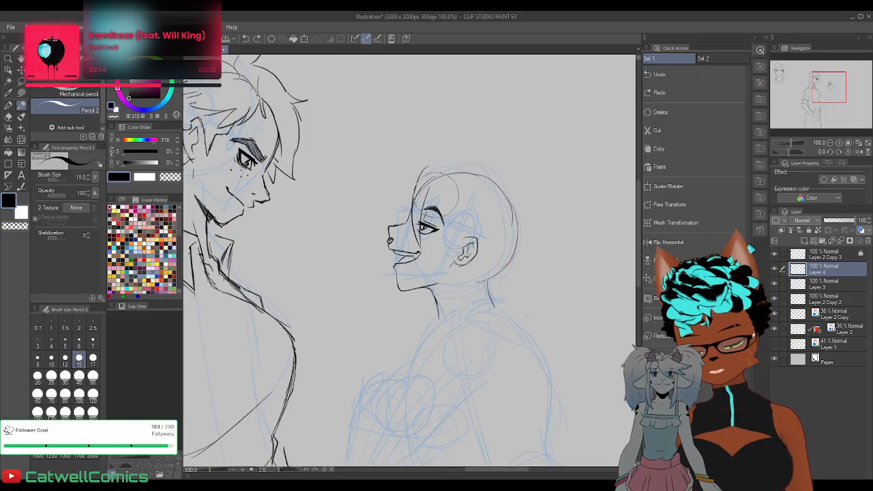
Draw pointed fringe strands across the forehead beside the eye, plus a first angled lock in front of the ear
left_click_drag(437, 196, 434, 185)
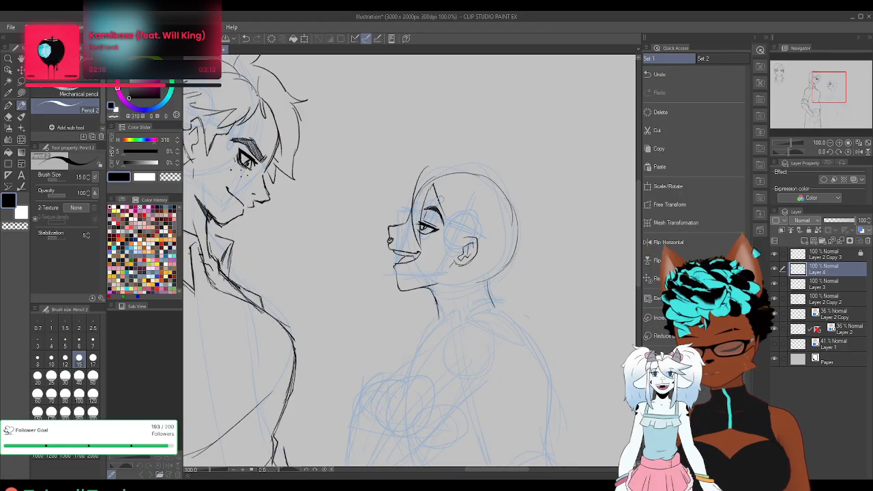
left_click_drag(436, 184, 448, 225)
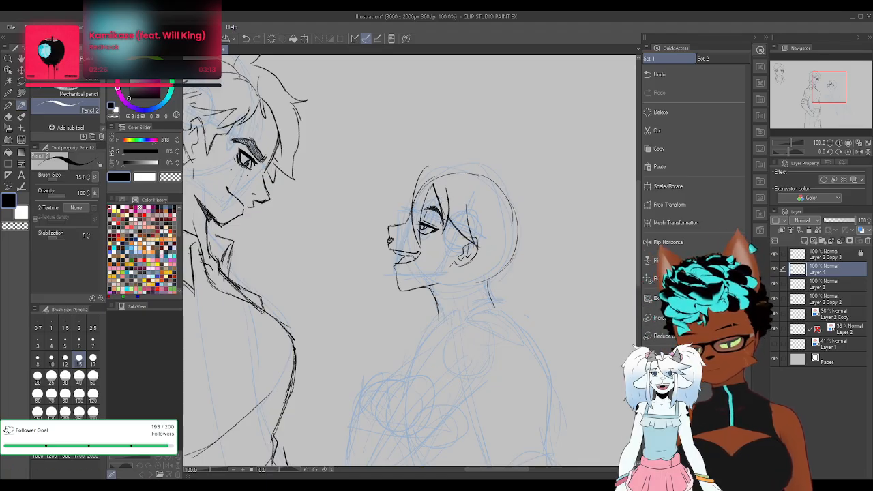
mouse_move(438, 265)
left_mouse_down()
mouse_move(447, 241)
mouse_move(441, 267)
mouse_move(461, 260)
left_mouse_up()
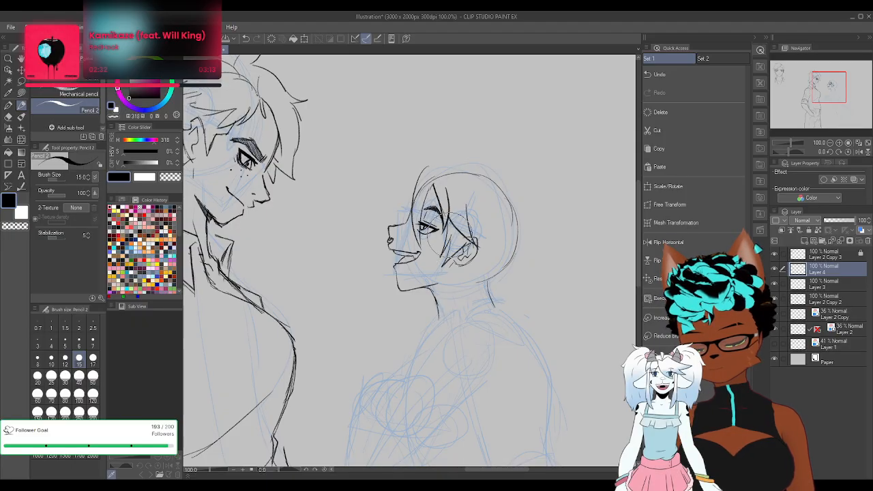
Replace the strands near the ear with jagged, pointed locks that fall over the cheek and across the ear's upper edge
left_click(859, 151)
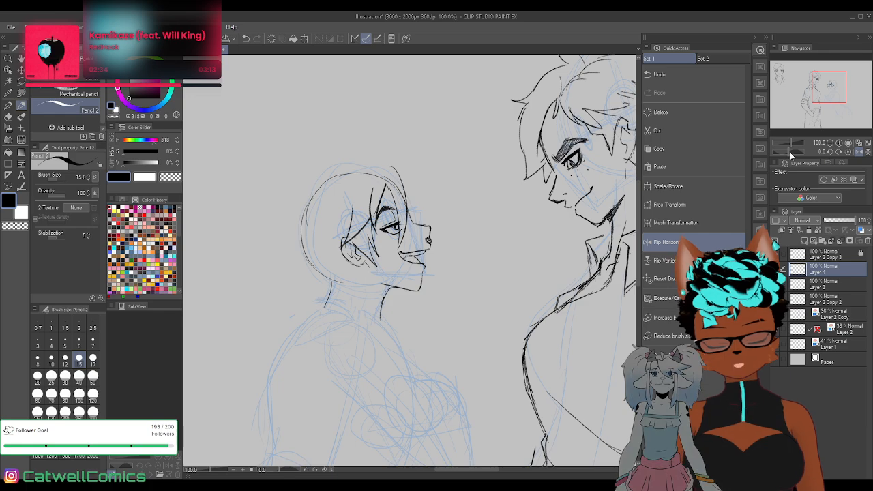
left_click_drag(798, 152, 790, 157)
key("ctrl+z")
key("ctrl+z")
key("ctrl+z")
key("ctrl+z")
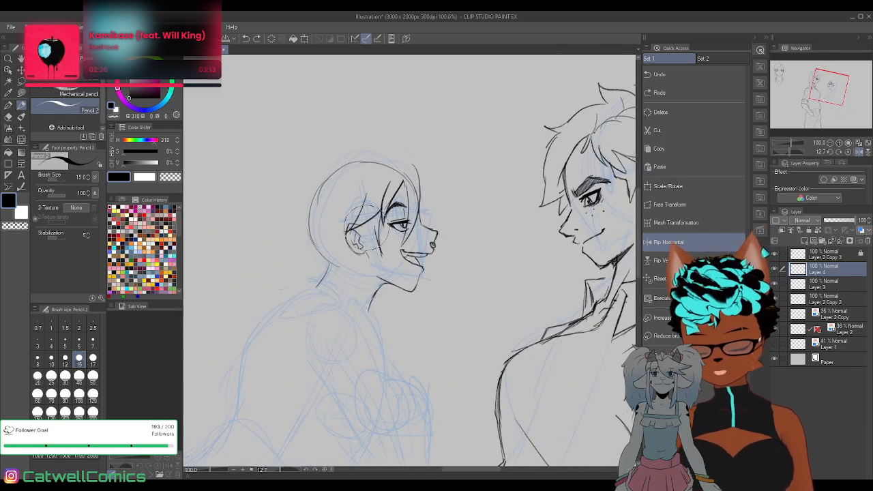
left_click_drag(361, 226, 373, 247)
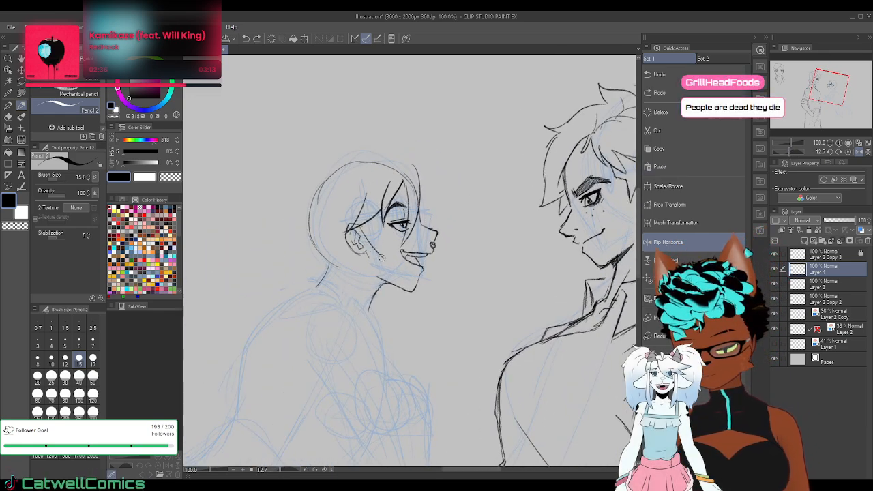
left_click_drag(384, 217, 376, 260)
key("ctrl+z")
key("ctrl+z")
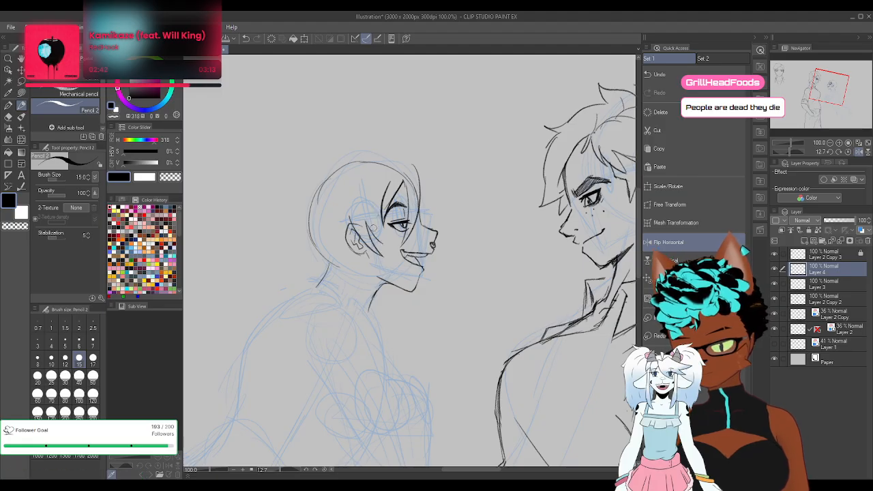
left_click_drag(374, 221, 383, 241)
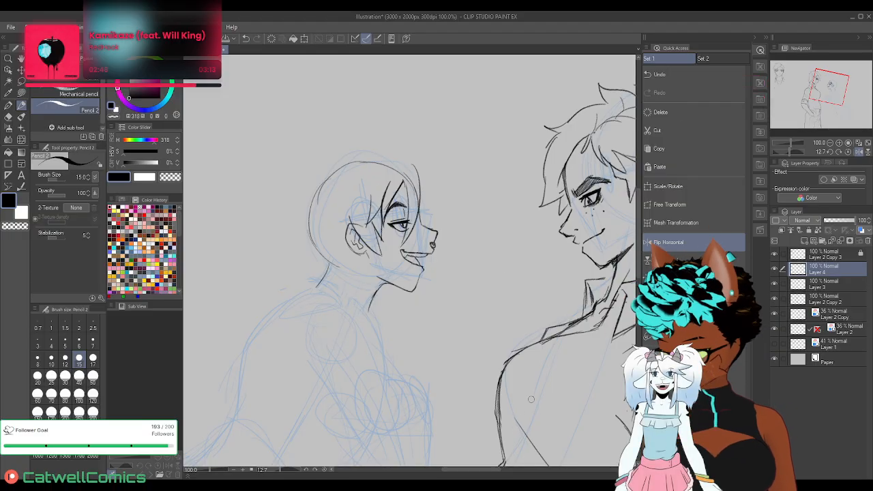
left_click(858, 152)
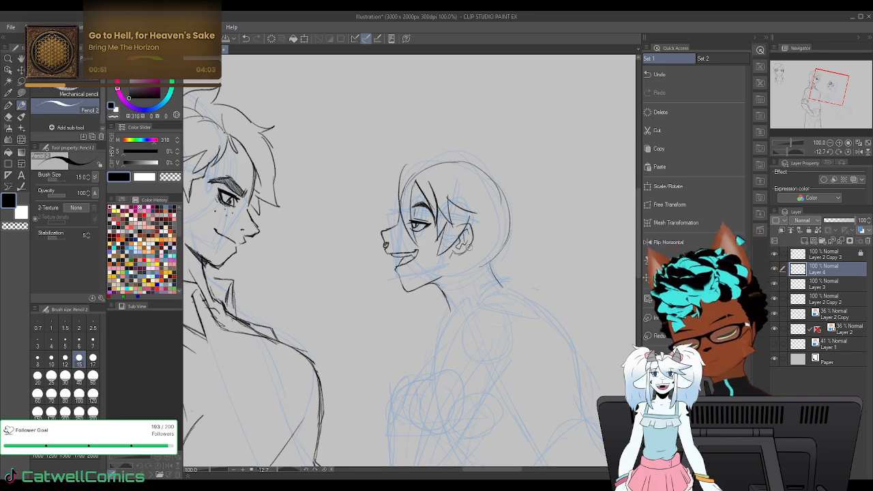
left_click(848, 152)
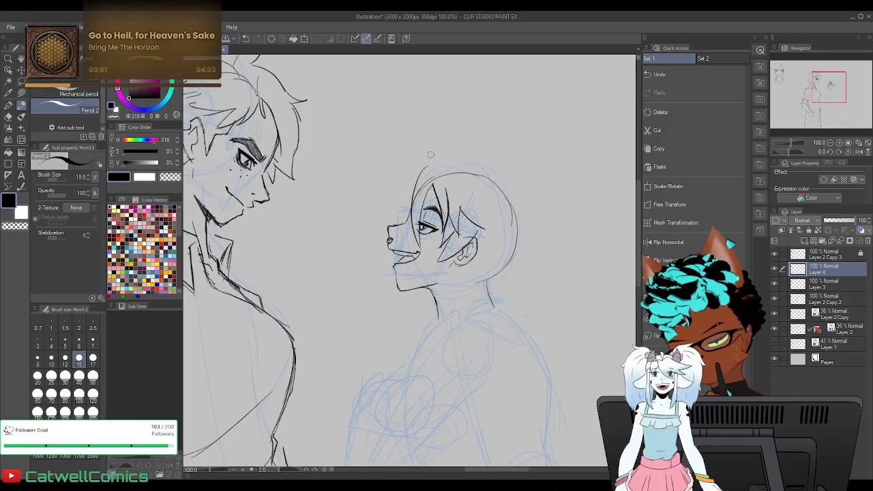
Draw the outer hair contour over the crown with spiky tufts at the back and top, extending forward over the forehead
key("ctrl+z")
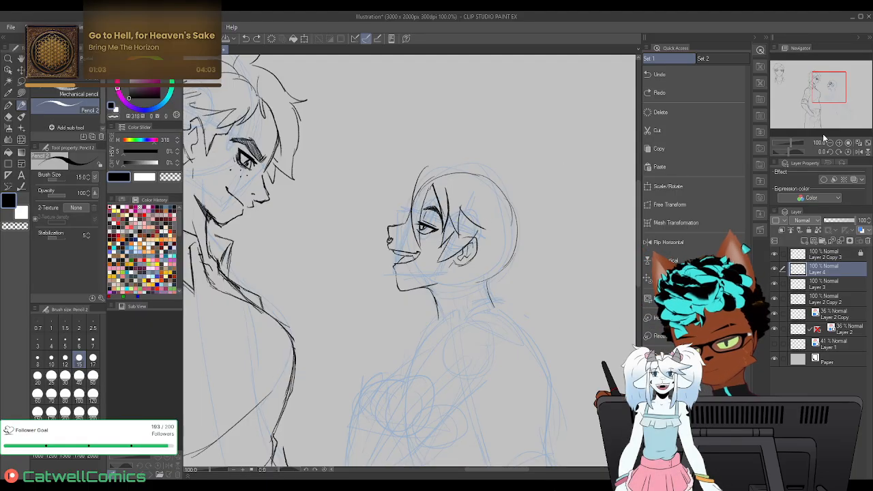
left_click(859, 151)
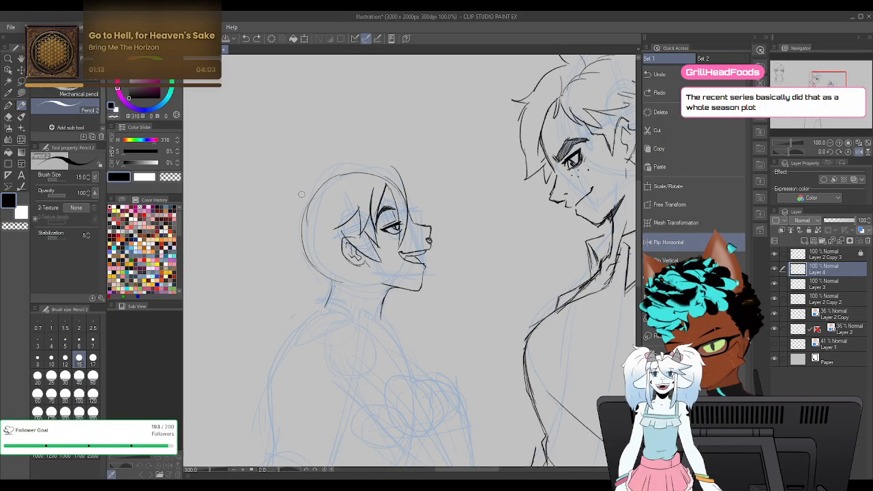
mouse_move(301, 199)
left_mouse_down()
mouse_move(308, 161)
mouse_move(315, 179)
left_mouse_up()
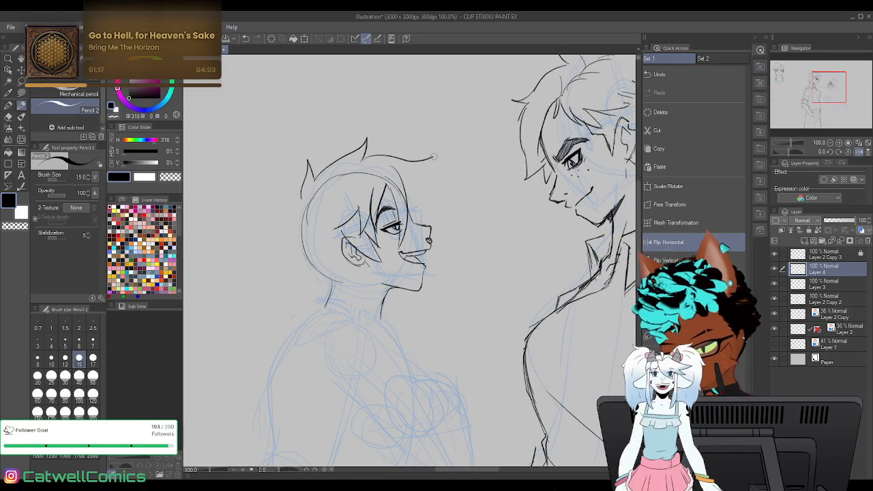
left_click(859, 151)
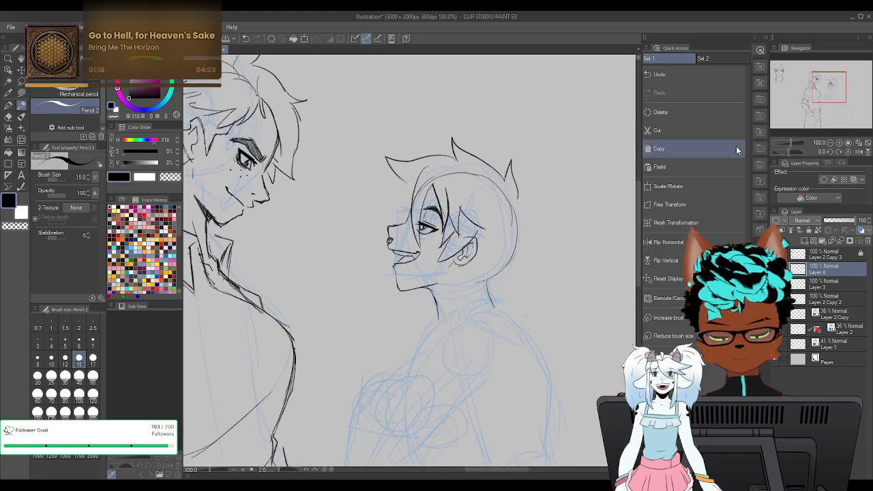
Redraw the front part of the hair contour as a rounder curve from the top tuft down over the forehead
key("ctrl+z")
left_click_drag(455, 159, 372, 192)
key("ctrl+z")
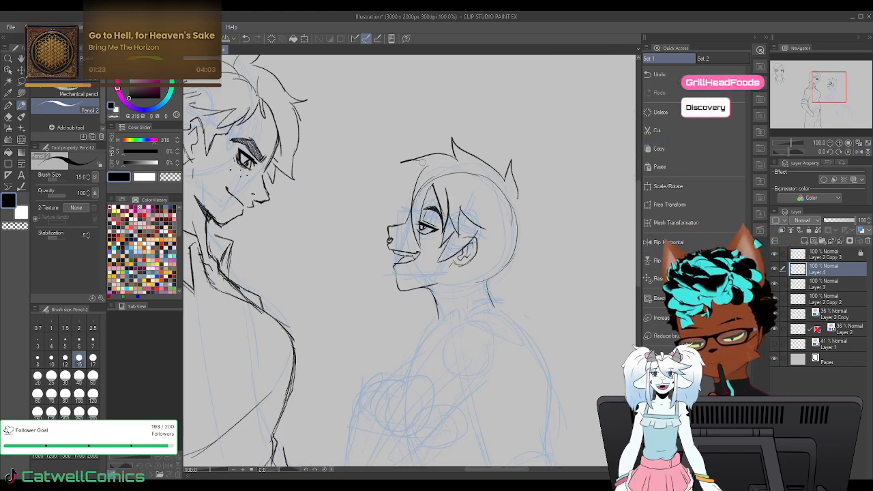
key("ctrl+z")
mouse_move(447, 154)
left_mouse_down()
mouse_move(392, 171)
mouse_move(413, 181)
mouse_move(399, 177)
mouse_move(389, 218)
left_mouse_up()
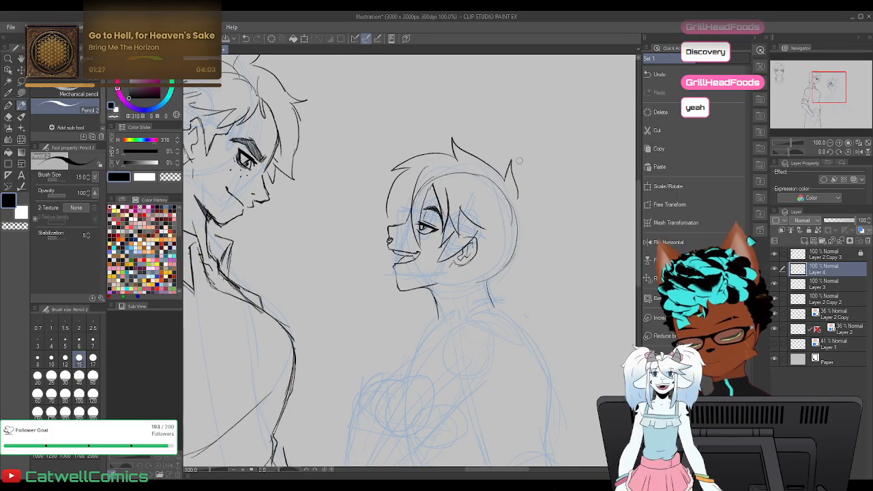
Replace the short front lock with a longer pointed one sweeping forward and down past the nose
left_click_drag(389, 206, 374, 236)
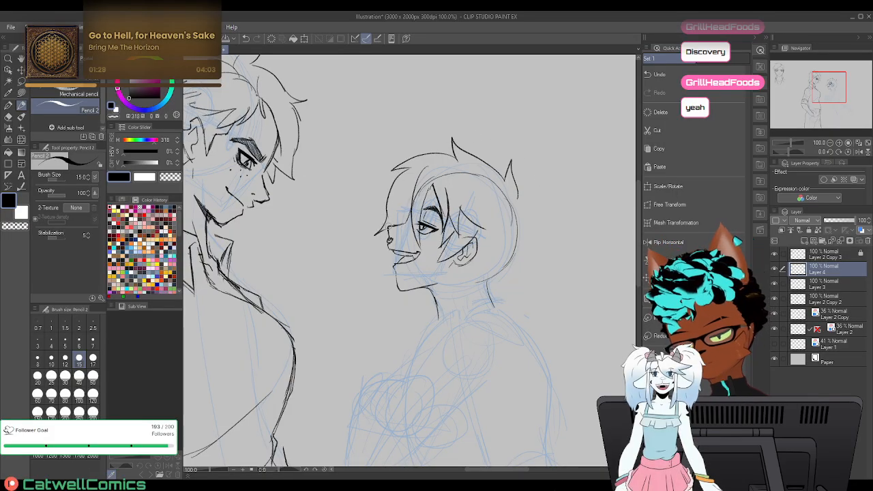
key("ctrl+z")
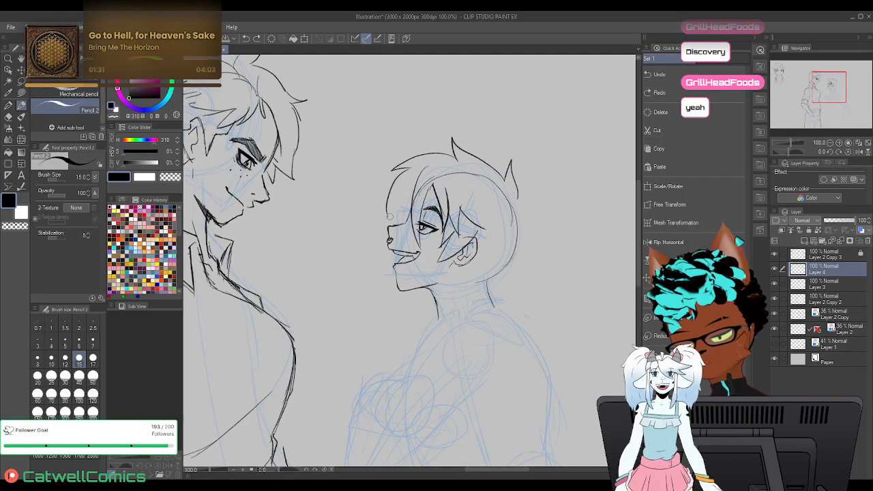
key("ctrl+z")
key("ctrl+z")
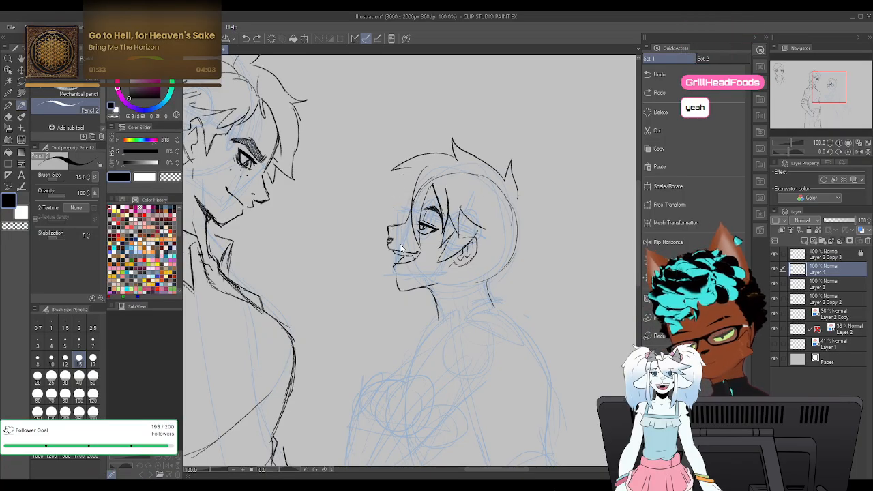
mouse_move(413, 170)
left_mouse_down()
mouse_move(369, 260)
mouse_move(386, 239)
left_mouse_up()
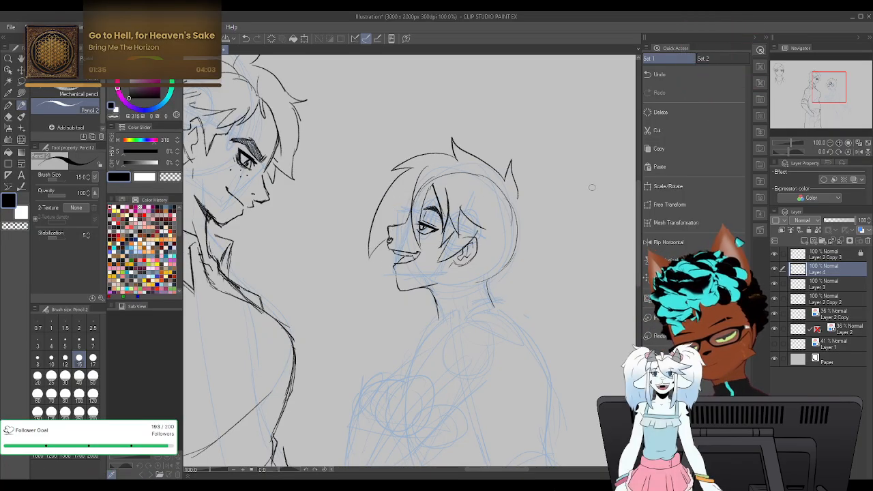
Draw the back hair contour with small pointed tufts behind the head, curving down to a tip near the nape
left_click(668, 242)
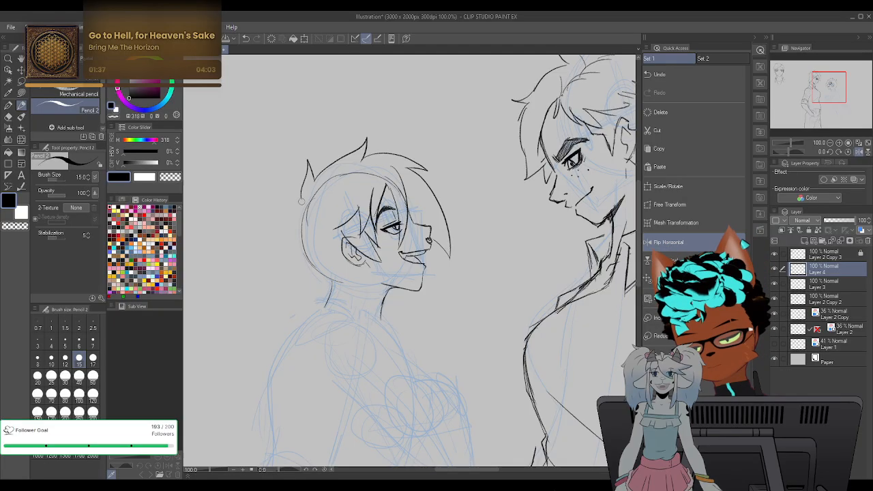
left_click_drag(301, 201, 275, 227)
key("ctrl+z")
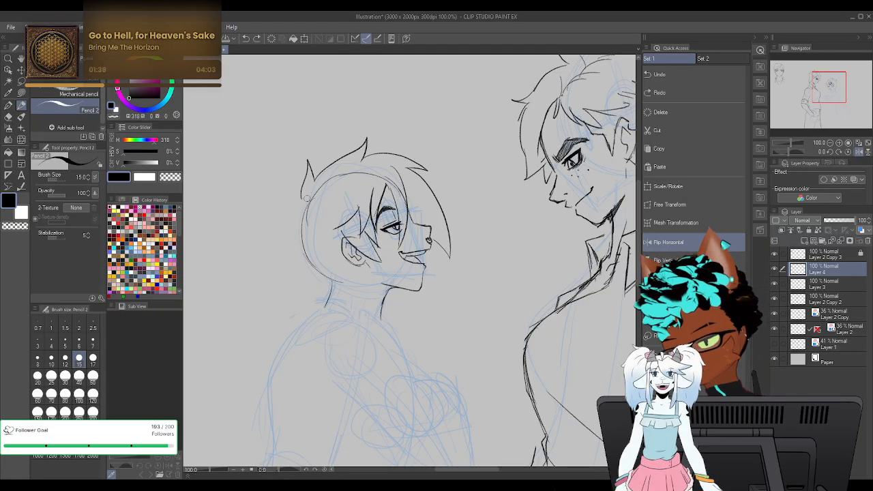
left_click_drag(301, 202, 281, 220)
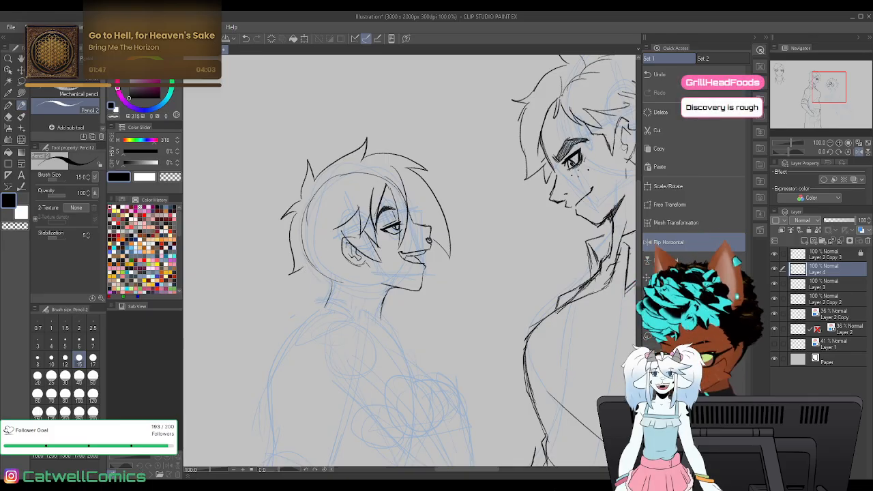
left_click(668, 242)
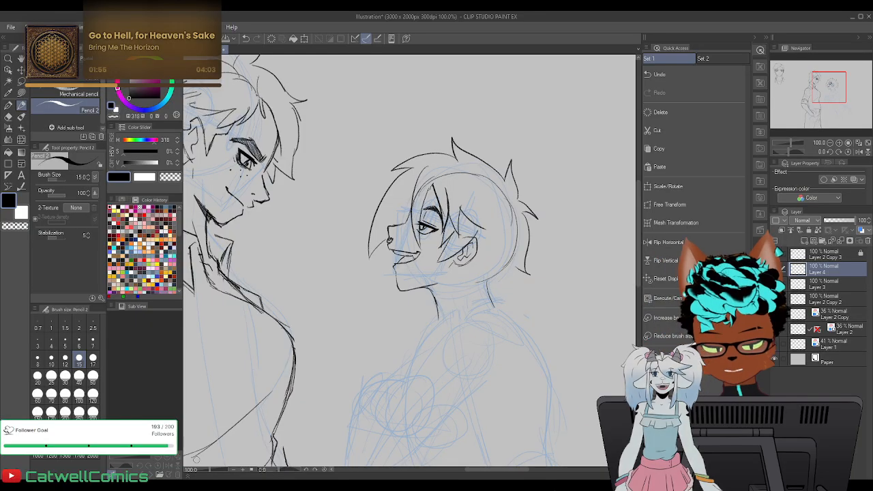
Draw long pointed hair locks on the far side of the face, hanging beside and below the second character's chin
left_click(858, 152)
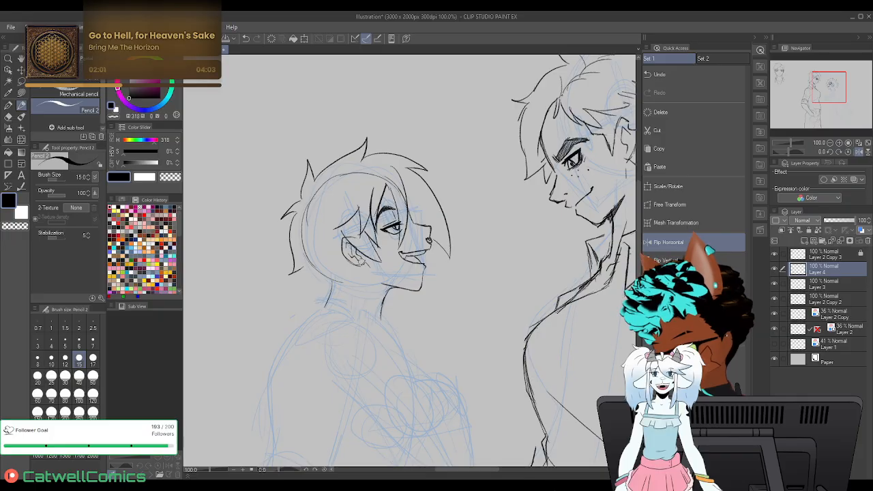
left_click(859, 153)
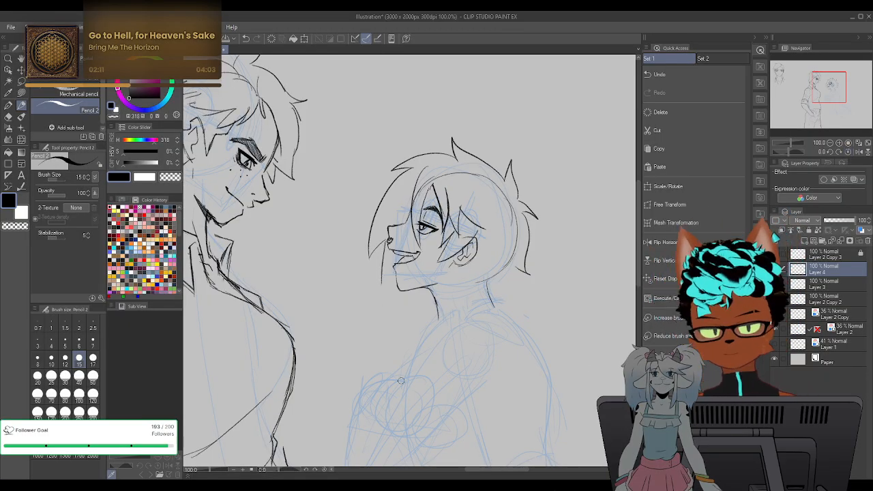
mouse_move(382, 271)
left_mouse_down()
mouse_move(372, 302)
mouse_move(391, 295)
mouse_move(407, 326)
mouse_move(416, 289)
left_mouse_up()
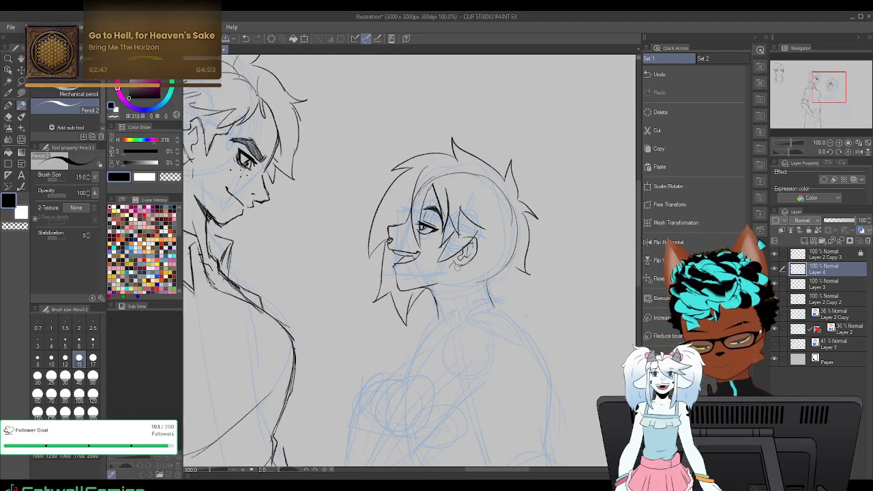
Draw the nape hair on Layer 4 as small pointed tufts from behind the ear to the back hair contour
left_click_drag(481, 283, 487, 311)
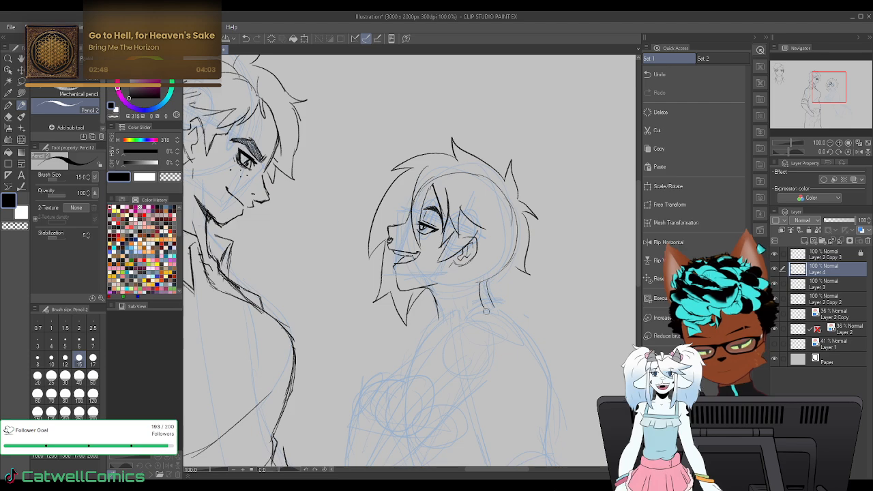
left_click_drag(482, 281, 494, 307)
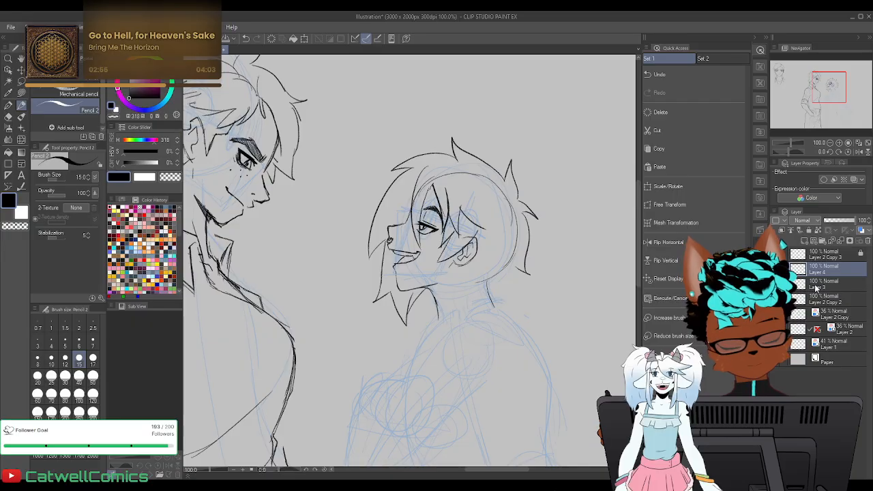
left_click_drag(786, 153, 789, 152)
left_click(847, 152)
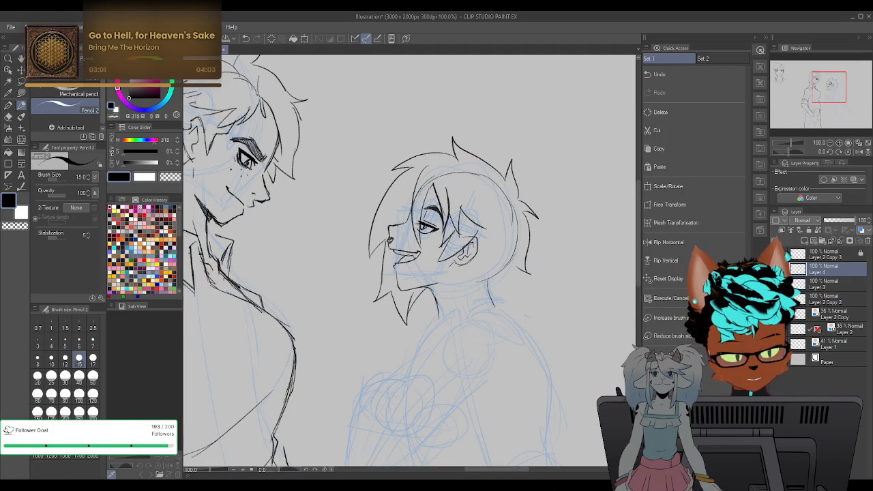
left_click(774, 268)
left_click(774, 268)
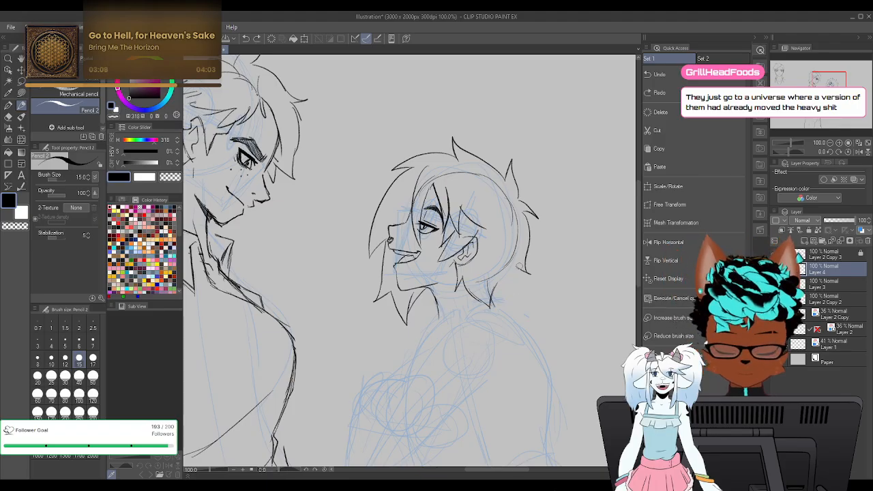
left_click_drag(501, 280, 506, 277)
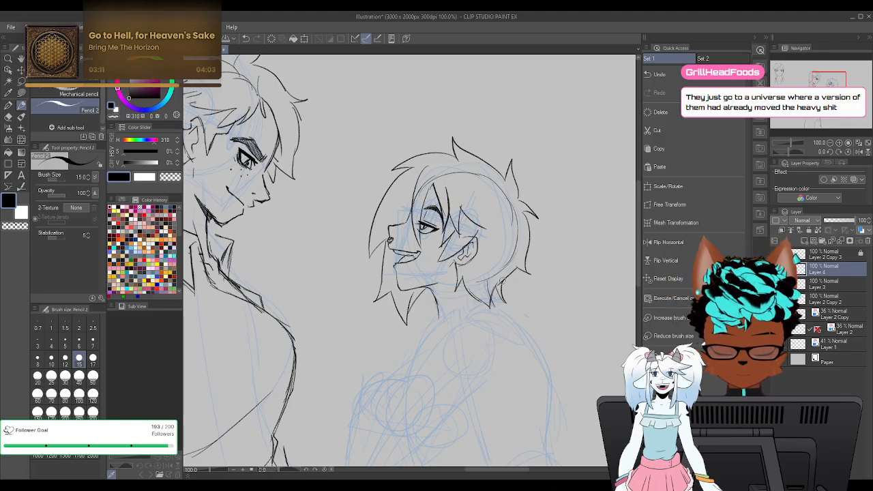
left_click_drag(497, 307, 503, 282)
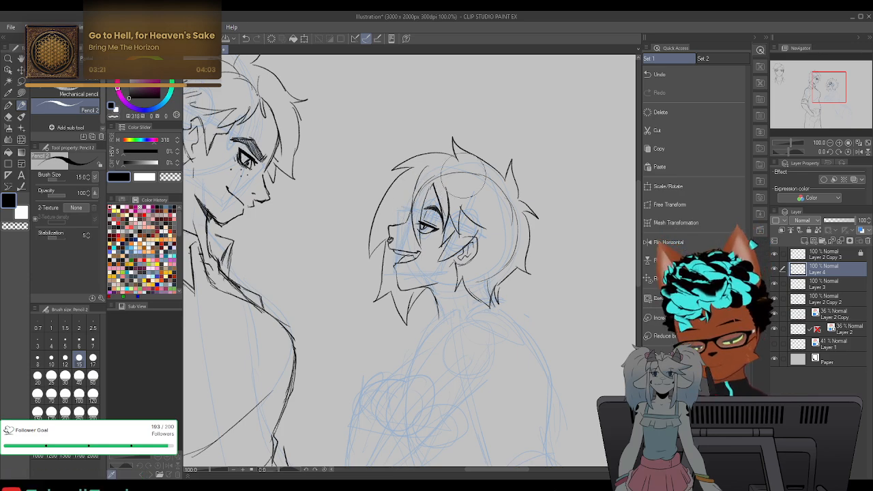
Erase the head outline on Layer 3 where it overlaps the inside of the second character's hair
key("ctrl+z")
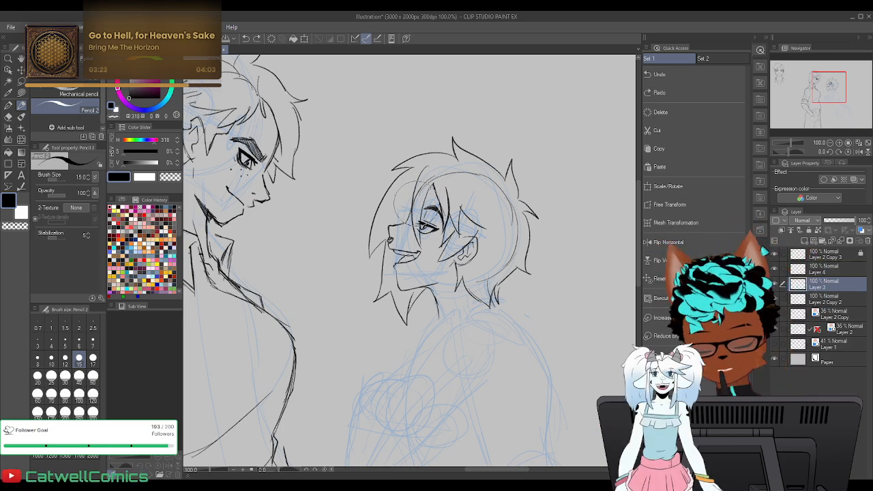
mouse_move(507, 202)
left_mouse_down()
mouse_move(513, 241)
mouse_move(494, 273)
left_mouse_up()
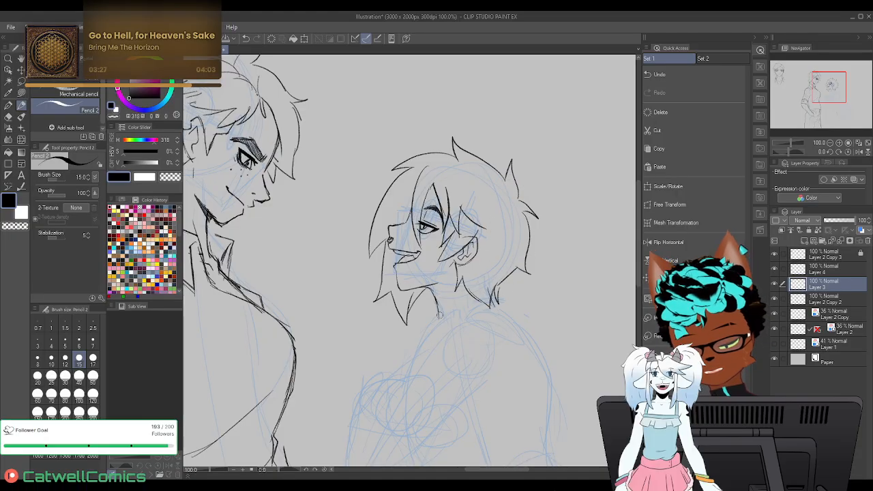
key("ctrl+z")
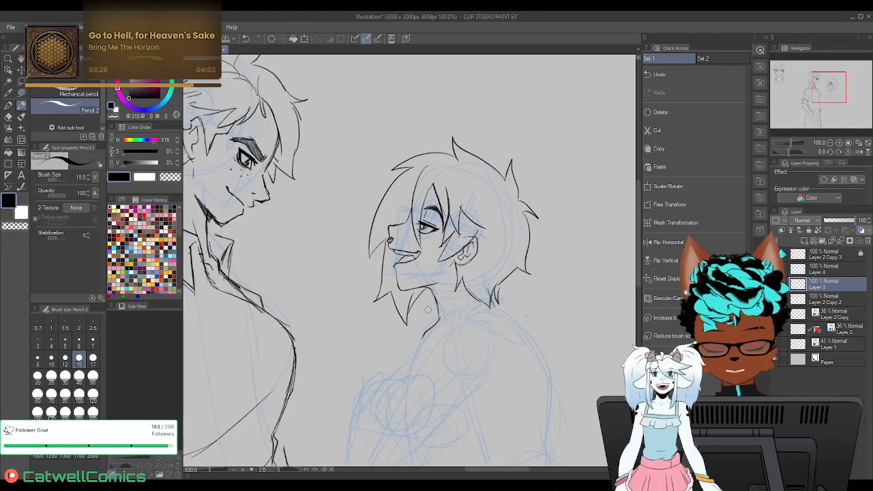
scroll(456, 334, "down", 1)
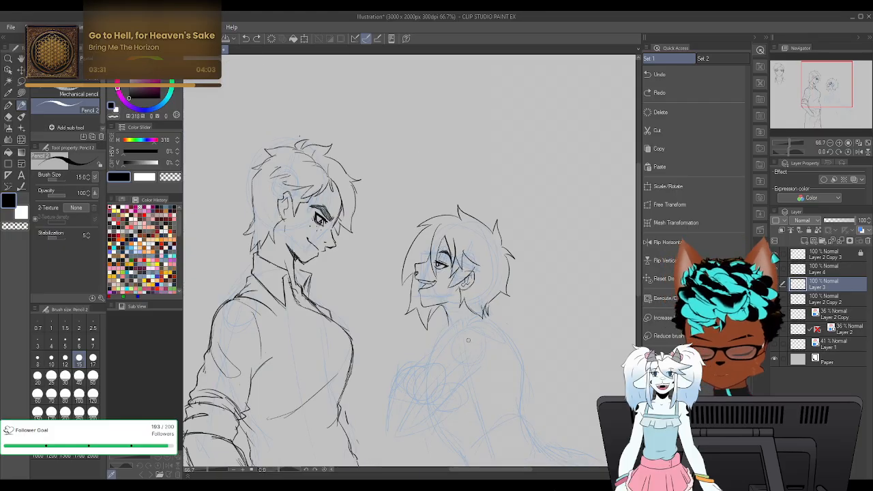
left_click_drag(480, 367, 472, 294)
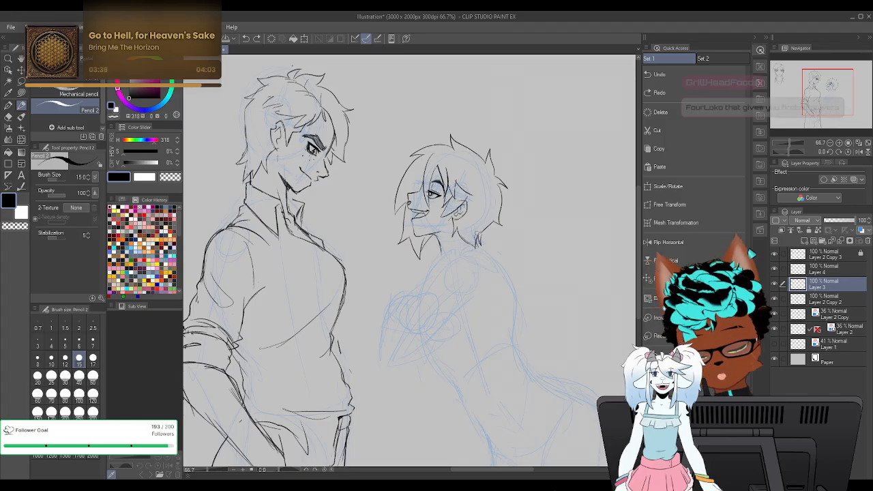
left_click_drag(480, 234, 478, 240)
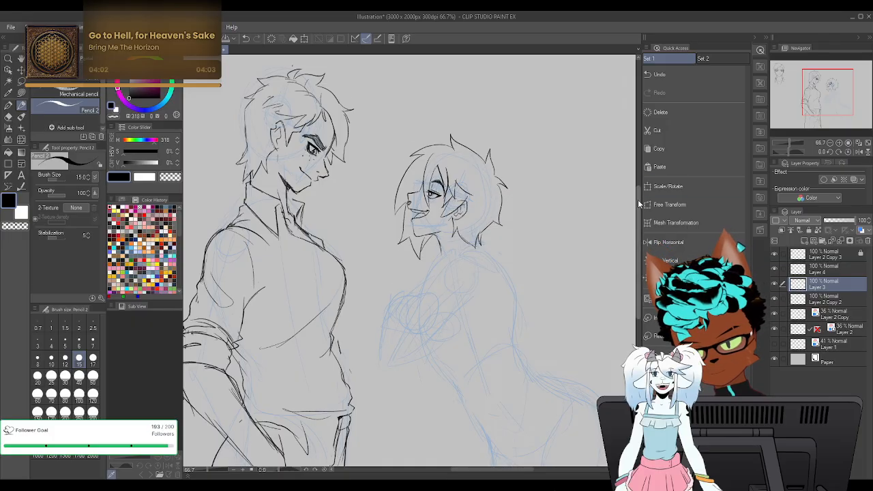
scroll(638, 204, "down", 2)
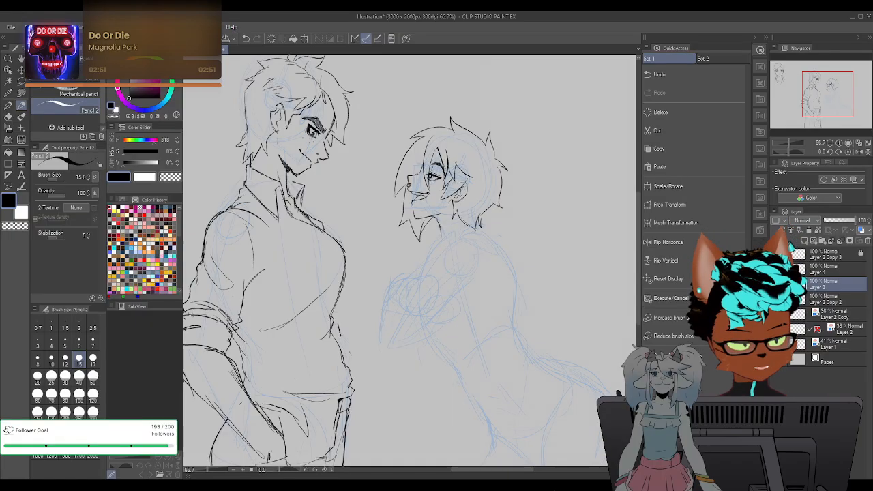
left_click(774, 283)
left_click(774, 283)
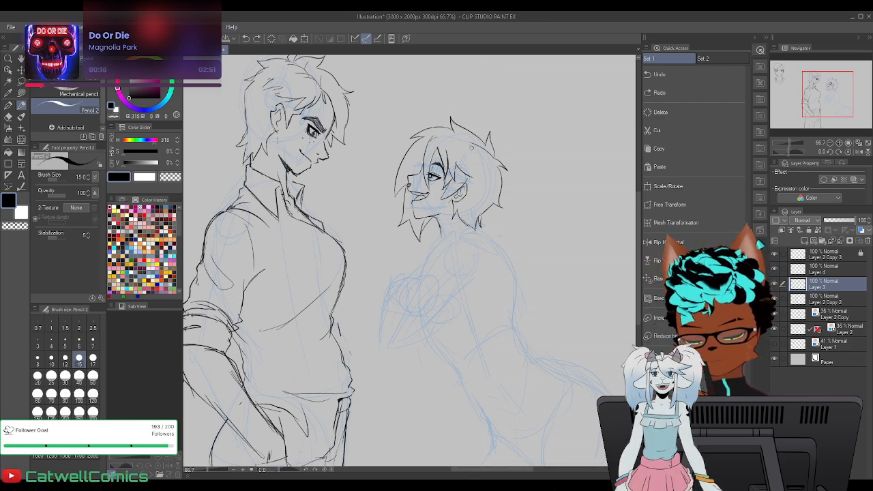
left_click_drag(475, 144, 470, 162)
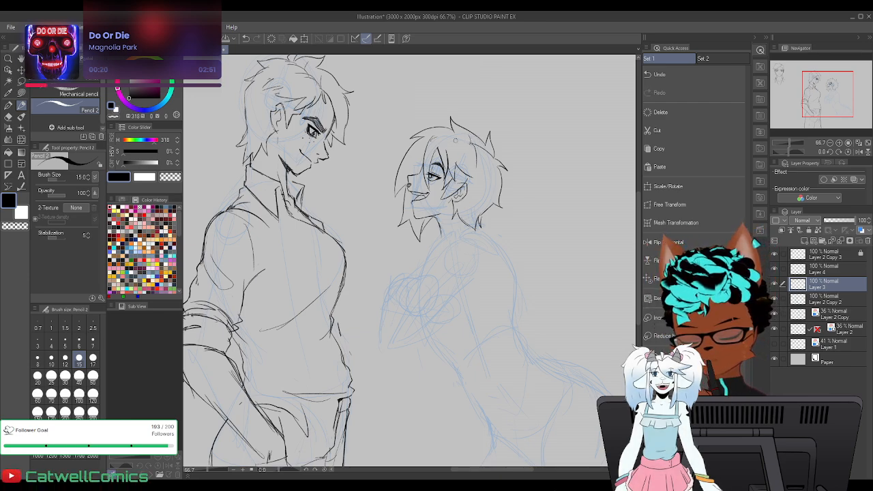
key("ctrl+z")
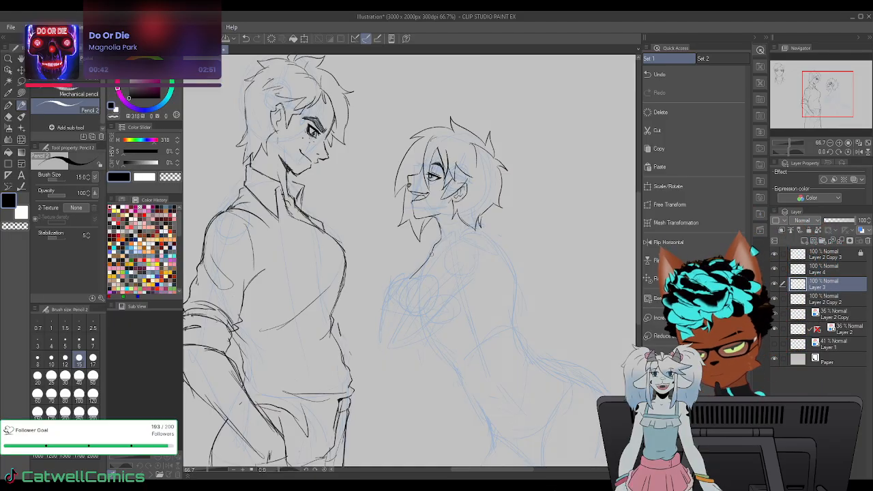
Draw the second character's front neck and chest curve, the belly line, and the back contour from nape to lower back
left_click_drag(421, 246, 433, 271)
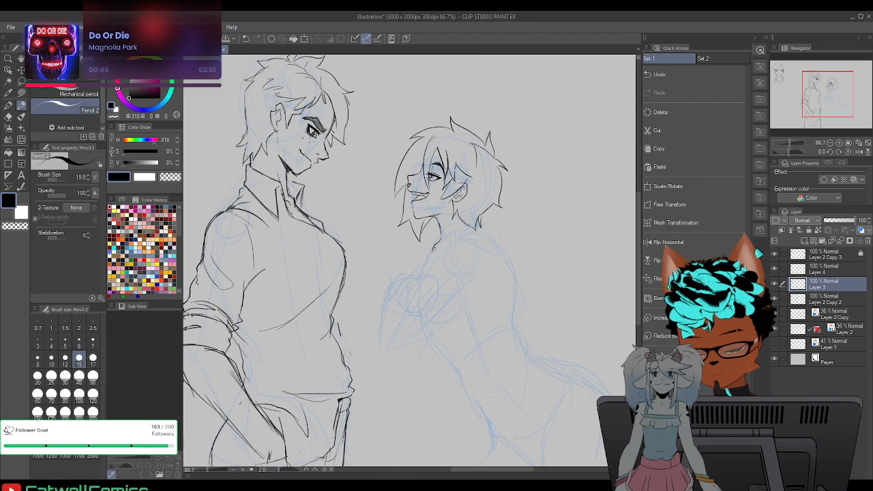
mouse_move(430, 258)
left_mouse_down()
mouse_move(414, 280)
mouse_move(416, 331)
left_mouse_up()
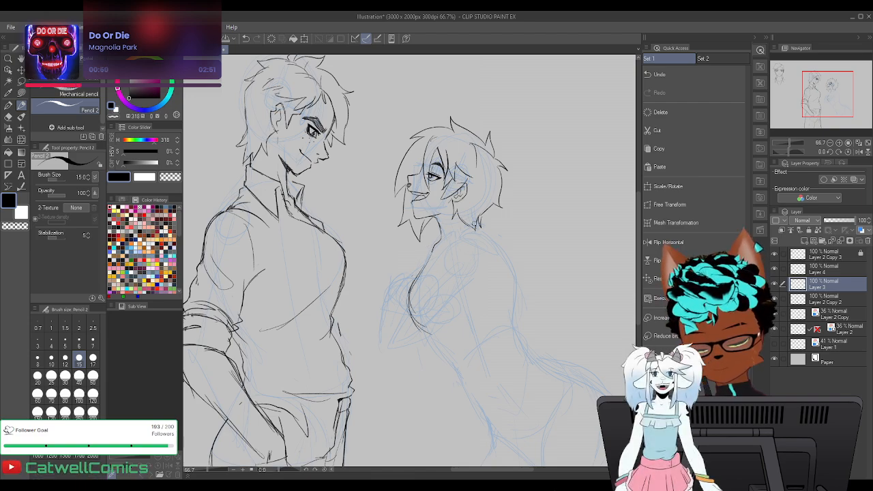
left_click_drag(478, 229, 500, 254)
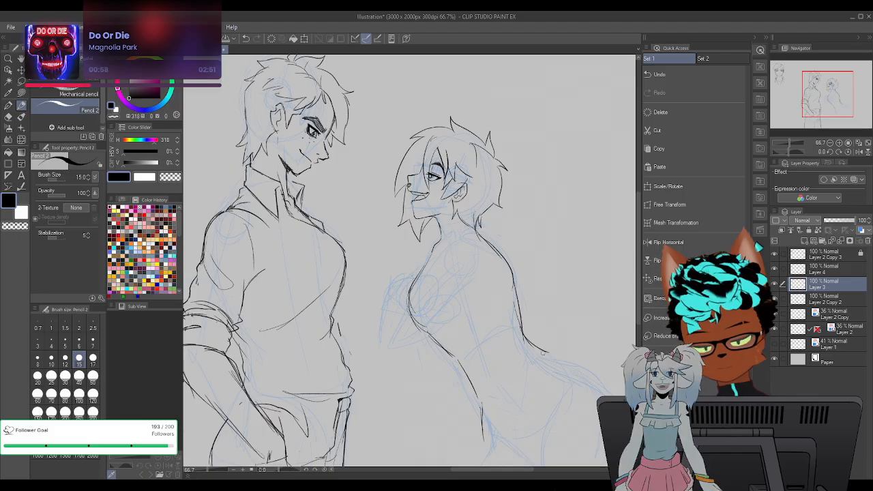
left_click_drag(543, 351, 585, 375)
Merge the hair on Layer 4 down into Layer 3
left_click(867, 151)
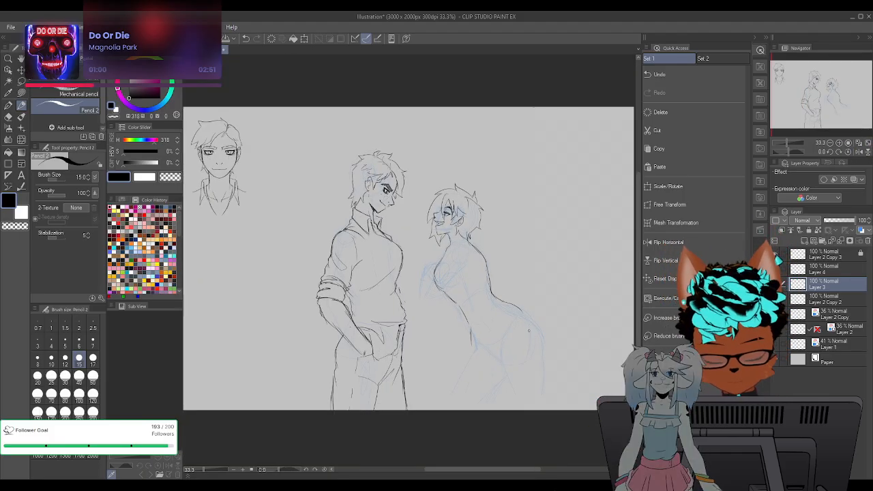
left_click_drag(537, 372, 521, 345)
left_click(672, 186)
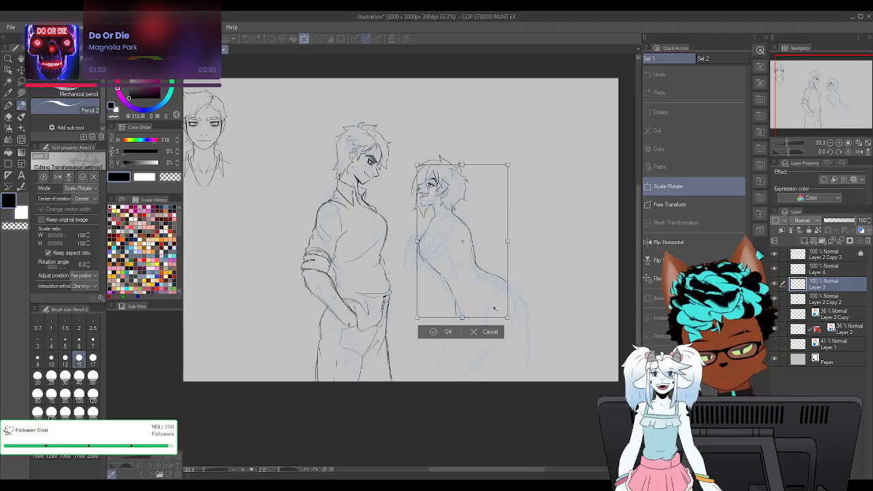
left_click(489, 333)
left_click(785, 271)
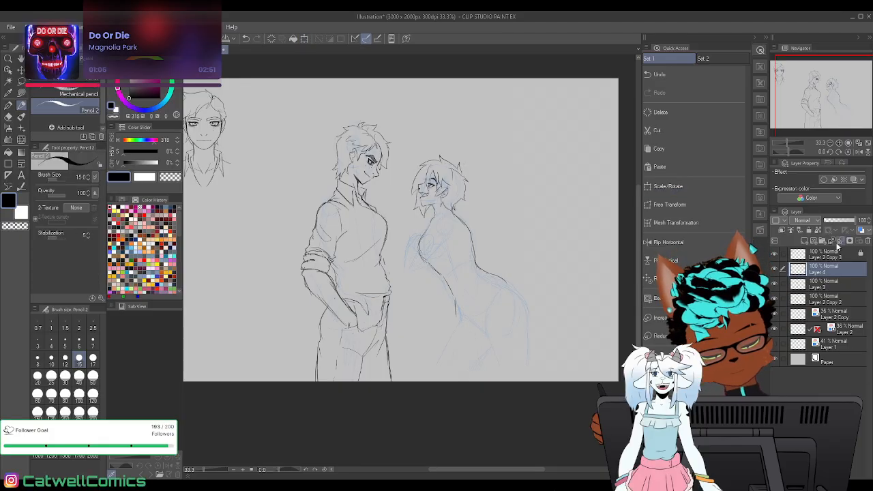
key("ctrl+e")
left_click(678, 186)
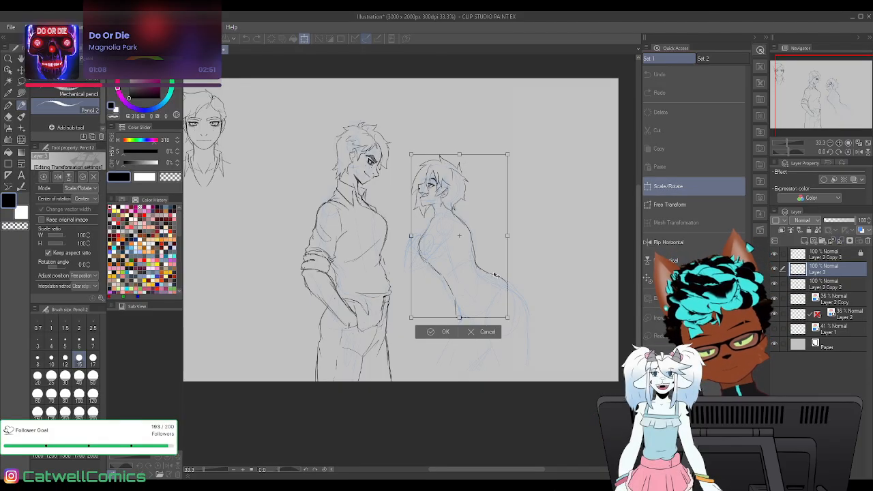
left_click_drag(496, 293, 478, 292)
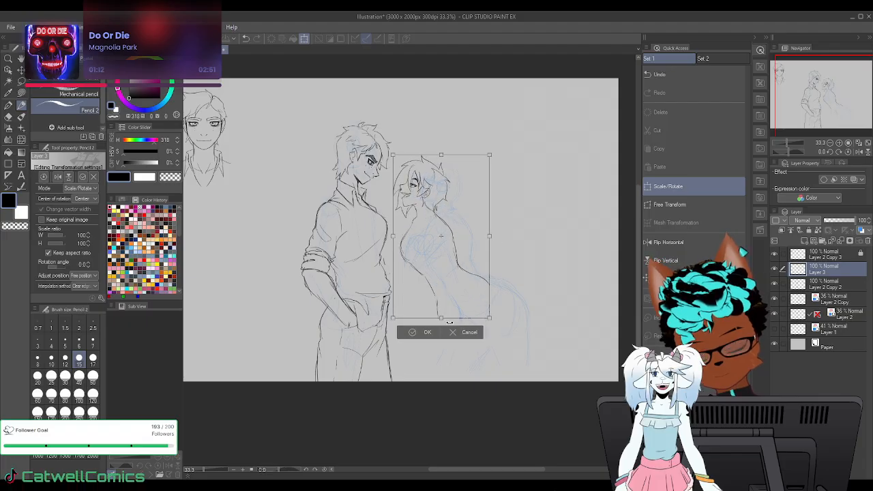
left_click(426, 332)
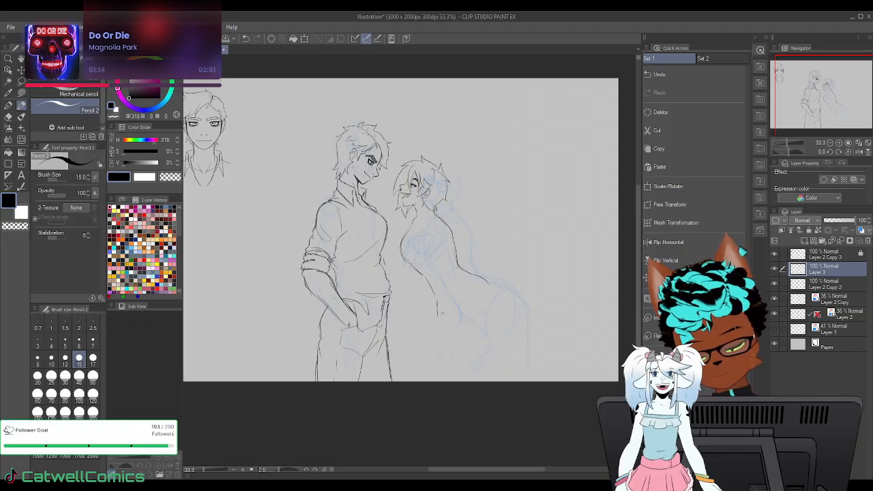
key("ctrl+z")
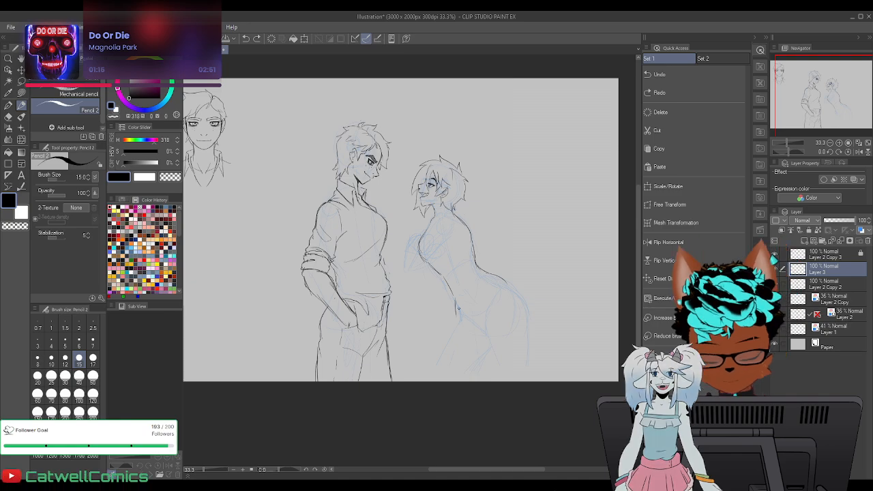
Scale the second character's line art on Layer 3 up to 105%, keeping the aspect ratio
left_click(683, 187)
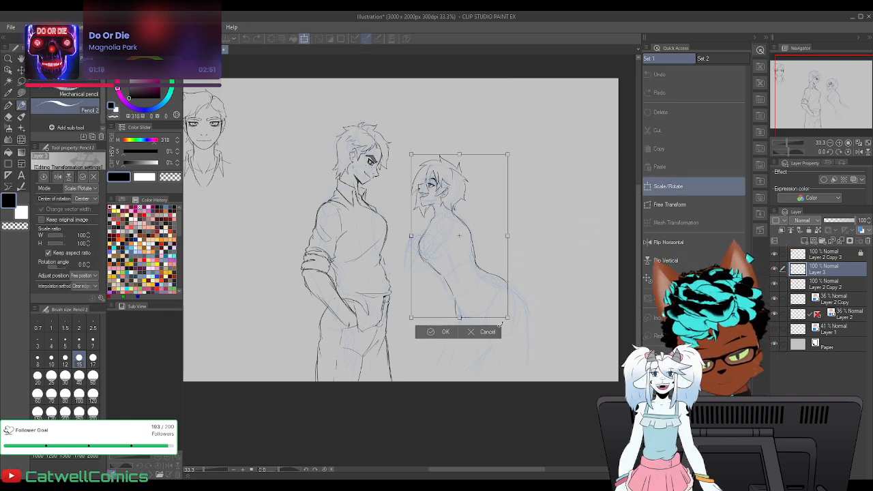
left_click_drag(506, 317, 512, 327)
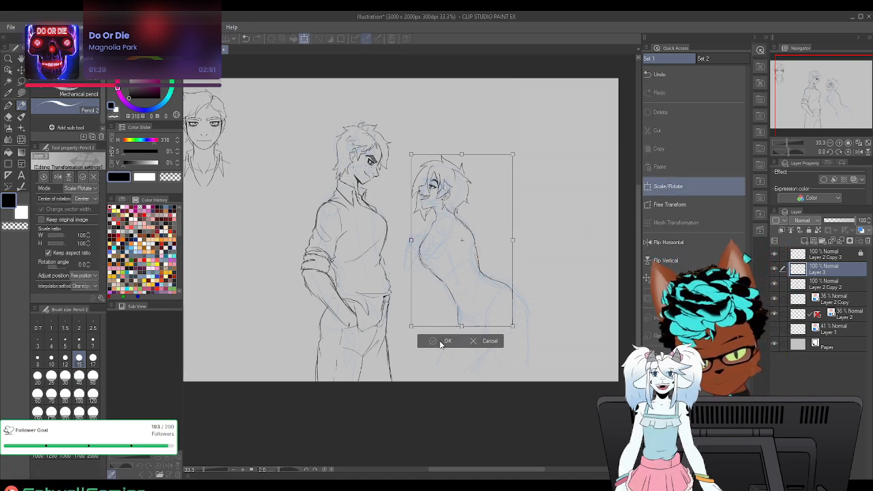
left_click(442, 341)
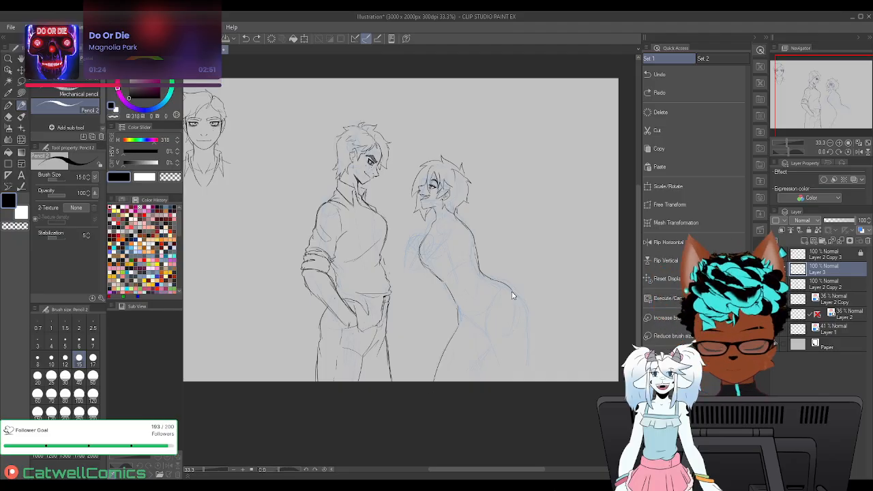
Draw the second character's rounded hip, back-of-leg line and inner thigh line down to the canvas edge
left_click_drag(514, 288, 519, 324)
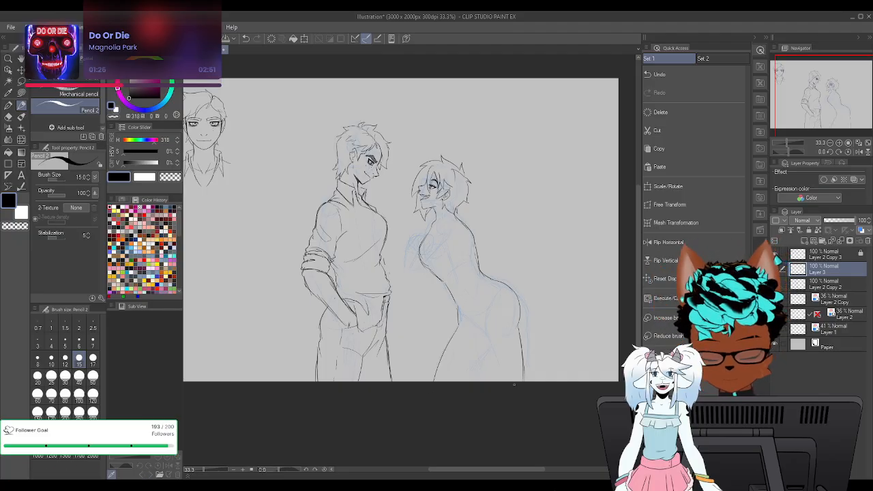
left_click_drag(490, 380, 478, 336)
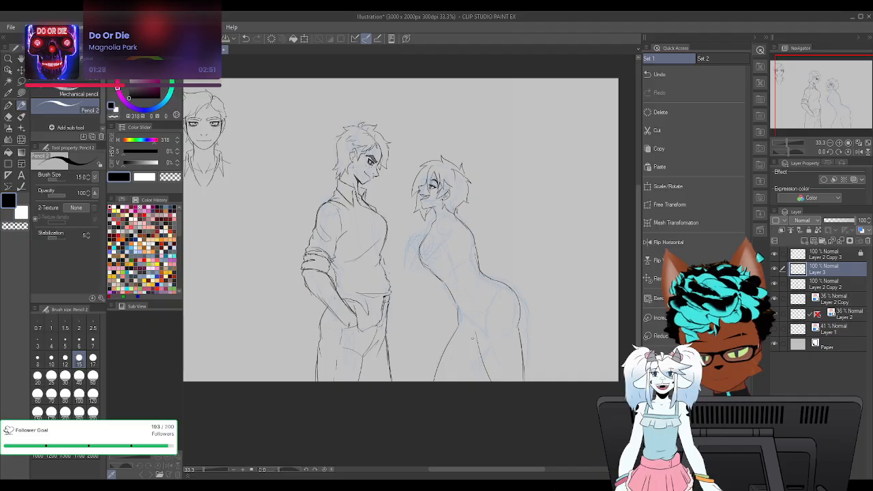
key("ctrl+z")
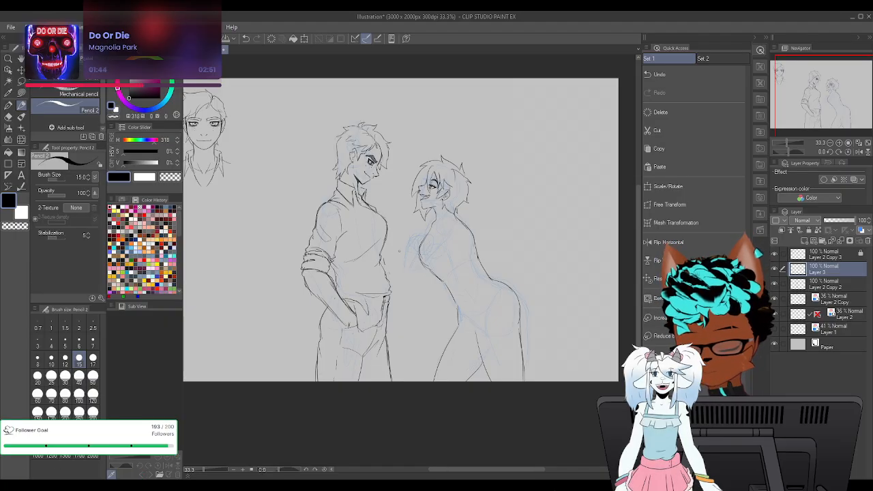
Check the two figures in mirrored and normal view, and add a new raster layer above Layer 3
left_click(822, 153)
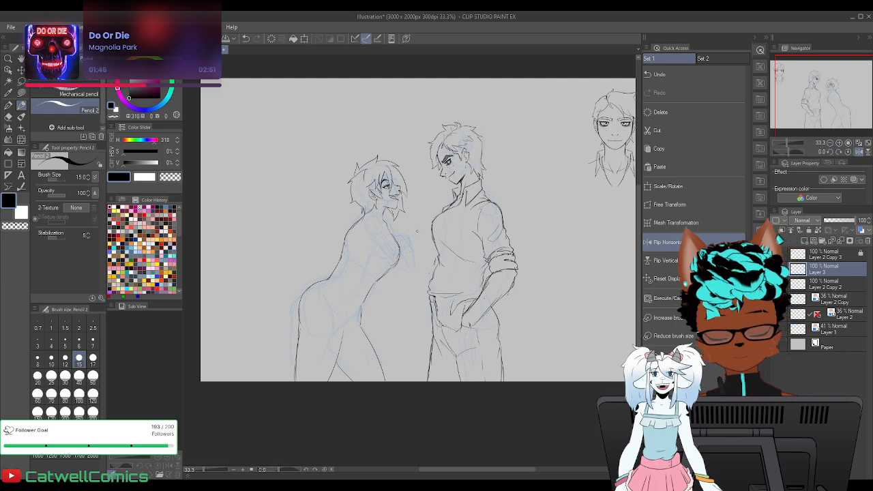
scroll(419, 238, "up", 1)
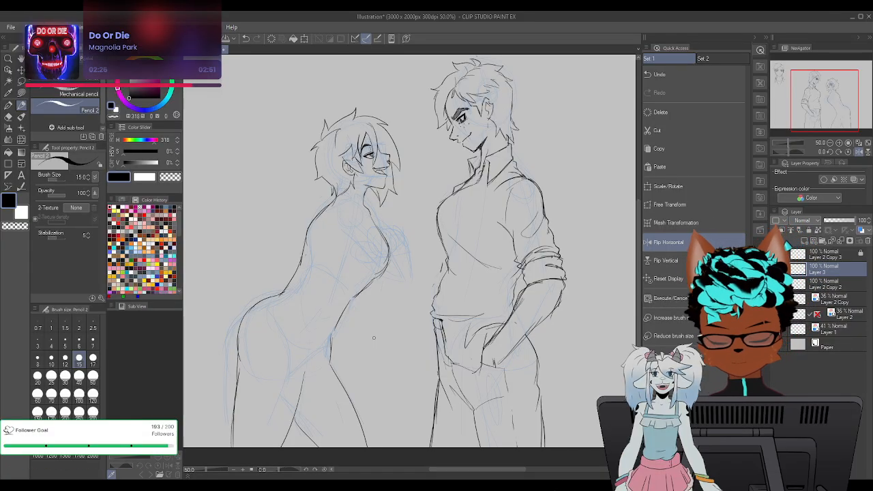
left_click(850, 155)
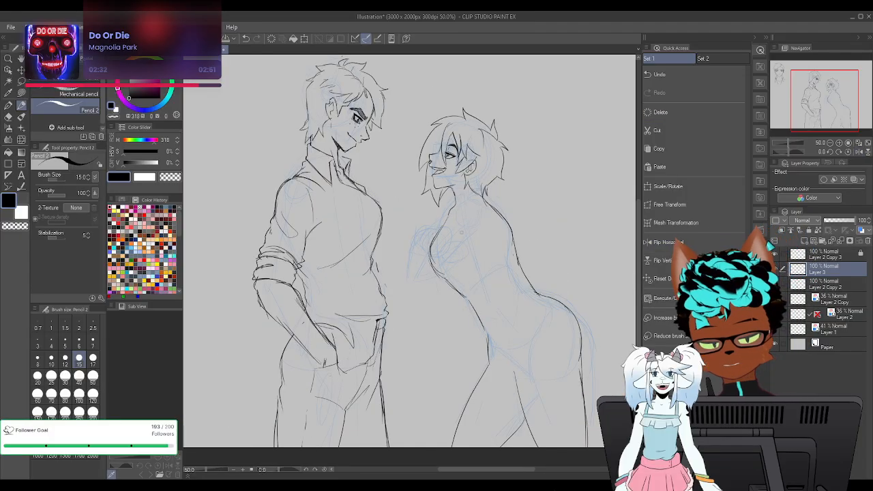
left_click(805, 244)
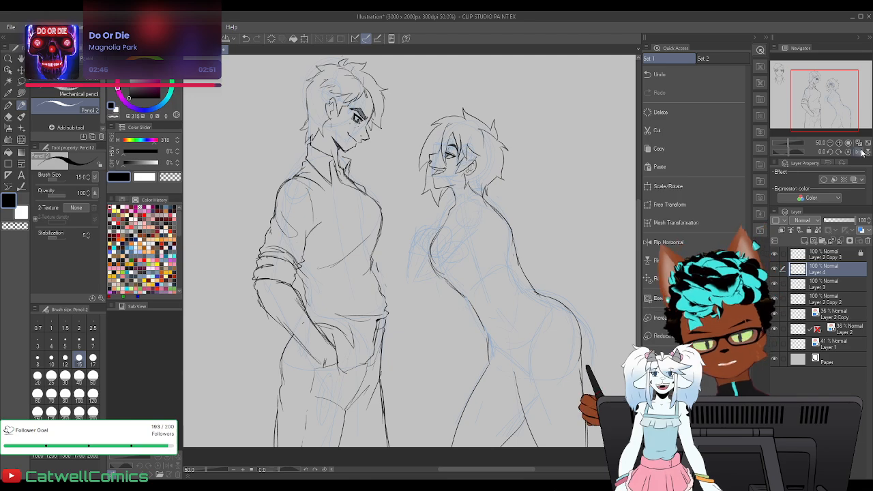
left_click(667, 242)
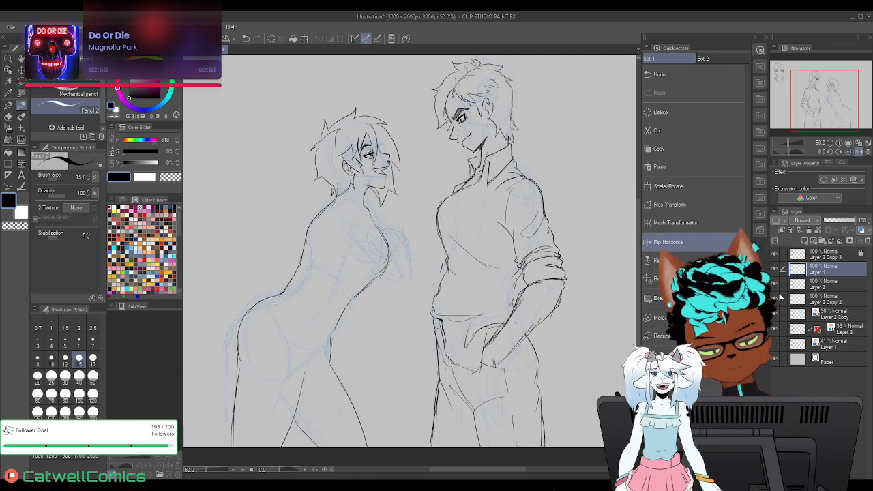
left_click(774, 284)
left_click(774, 284)
left_click(774, 298)
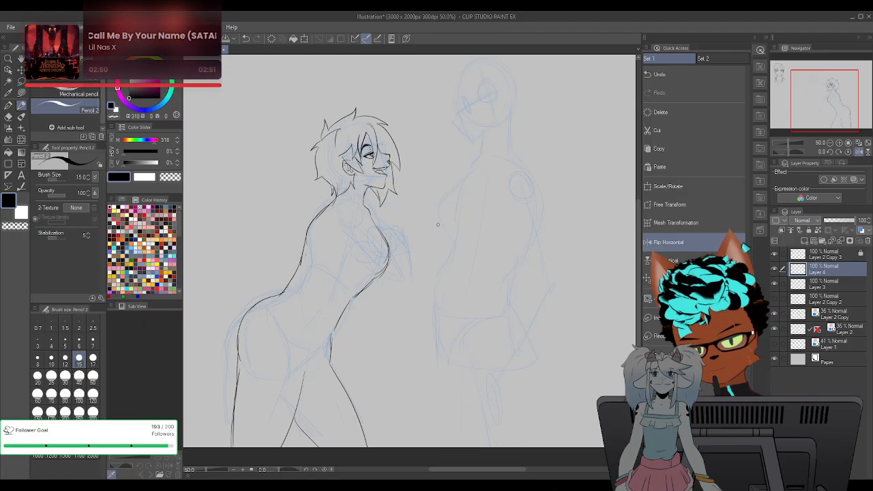
left_click_drag(441, 218, 434, 237)
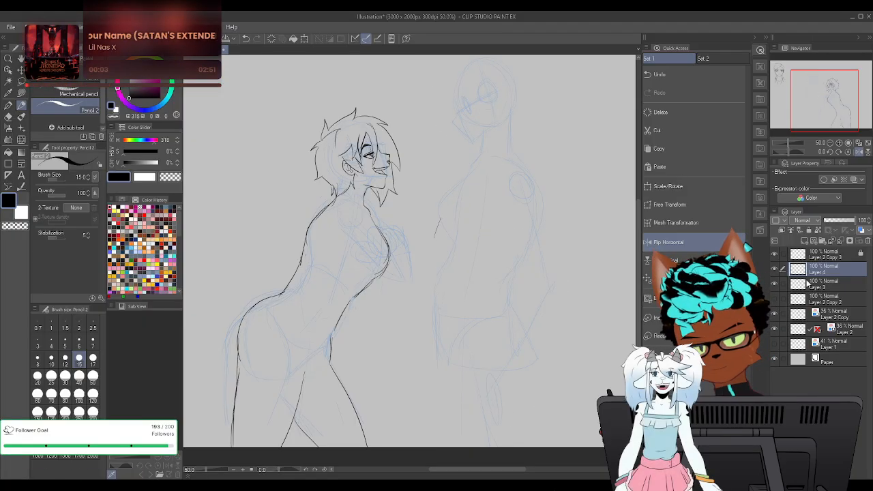
Show the first character's line art on Layer 2 Copy 2, tint it with the blue layer color, and make Layer 4 active
left_click(774, 299)
left_click(825, 299)
left_click(843, 180)
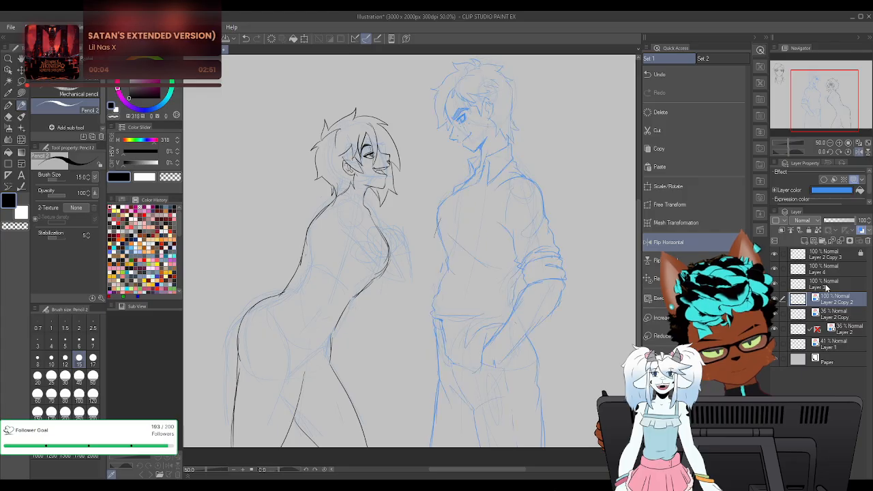
left_click(825, 282)
left_click(776, 272)
left_click(776, 271)
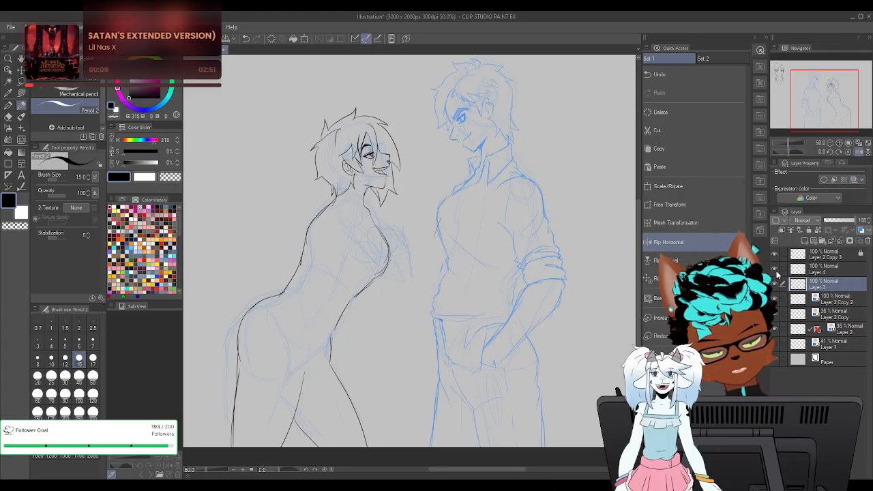
left_click(822, 269)
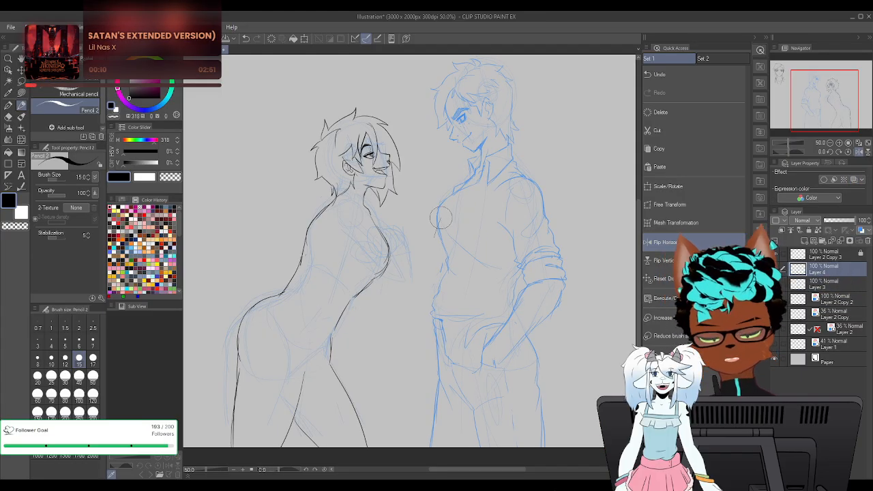
Sketch the back edge and upper finger line of a small hand resting on the first character's chest, redoing the rounded fingertip
left_click_drag(430, 246, 442, 219)
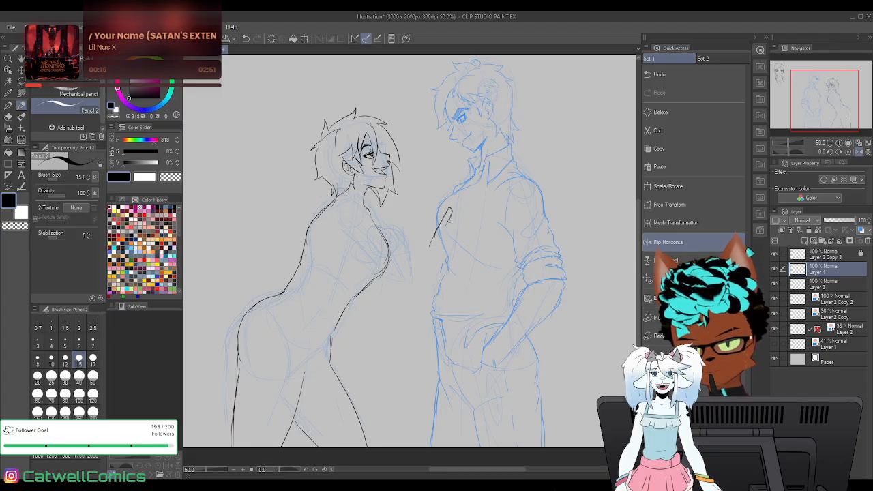
left_click(862, 150)
scroll(379, 225, "up", 1)
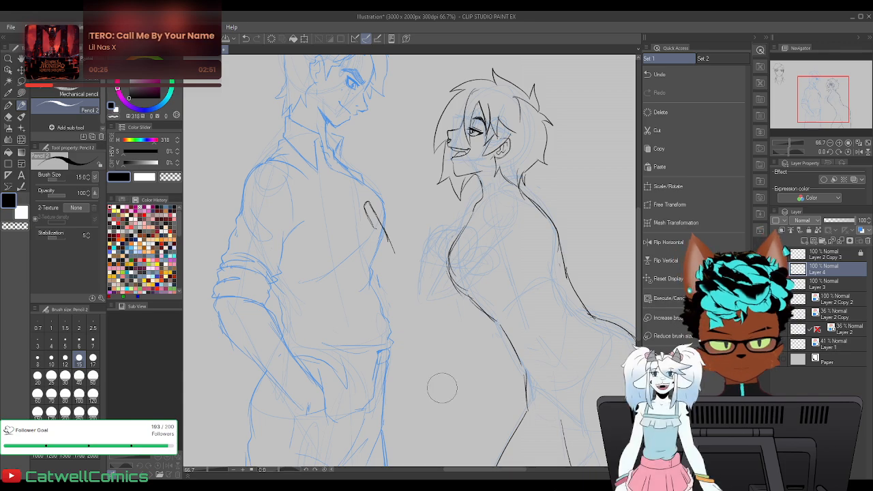
key("ctrl+z")
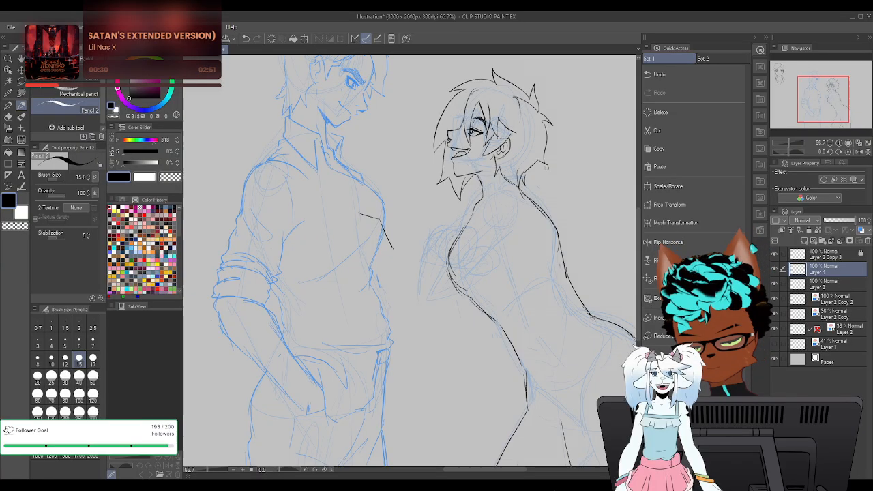
left_click(665, 242)
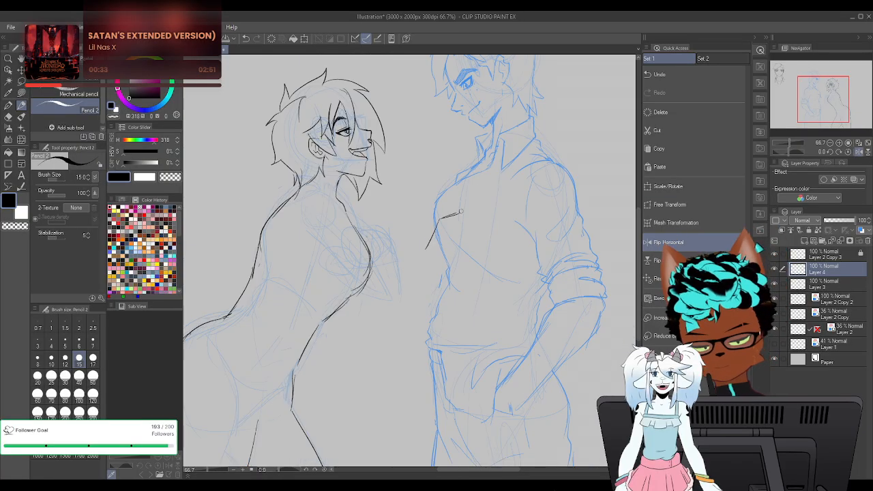
left_click(665, 242)
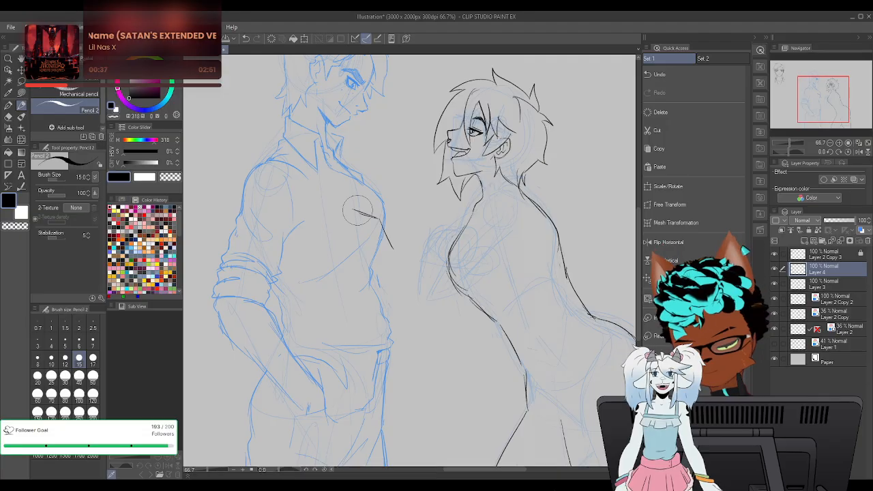
left_click_drag(358, 208, 375, 215)
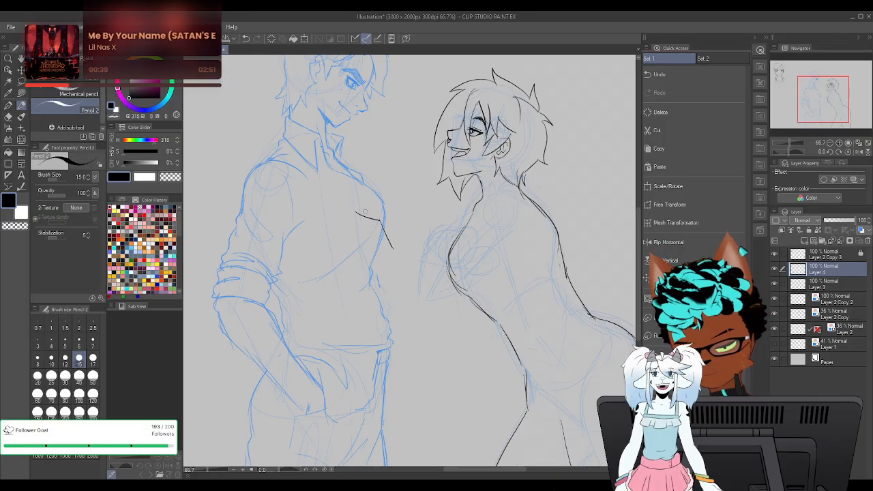
Draw the hand's extended finger with a rounded tip and lower edge, and add the curved strokes of the curled fingers beneath it
left_click(665, 242)
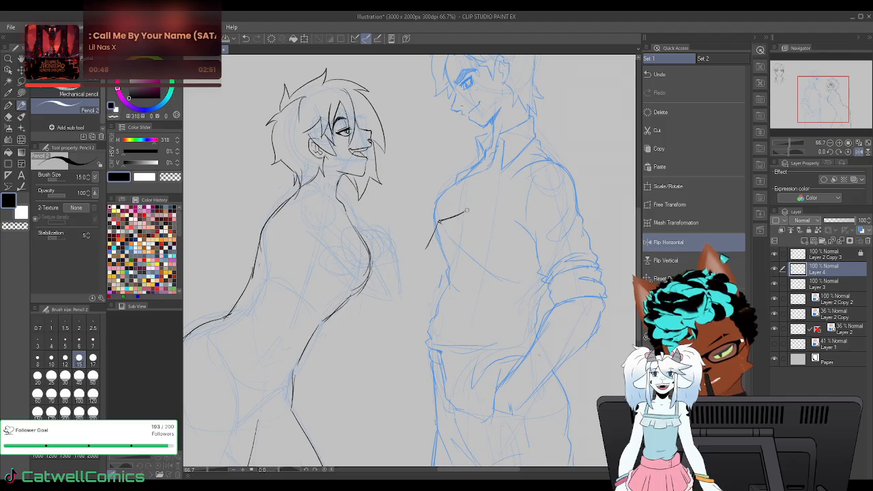
left_click_drag(458, 213, 470, 216)
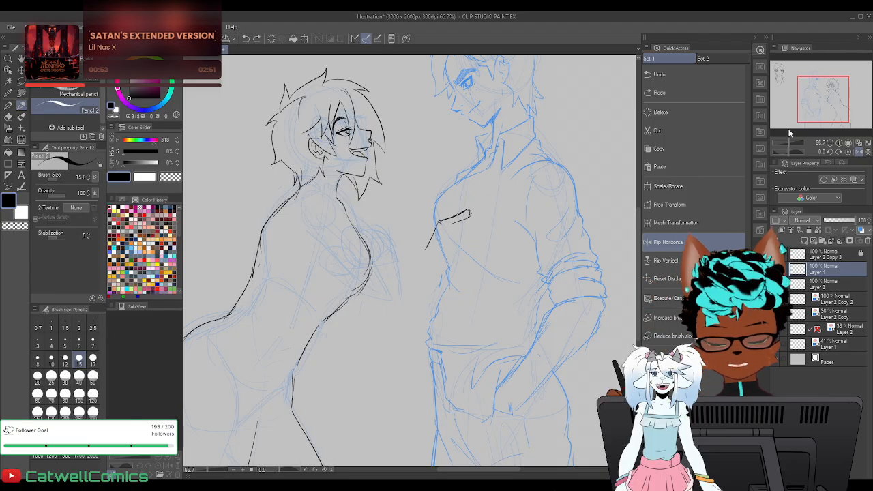
left_click_drag(795, 150, 783, 154)
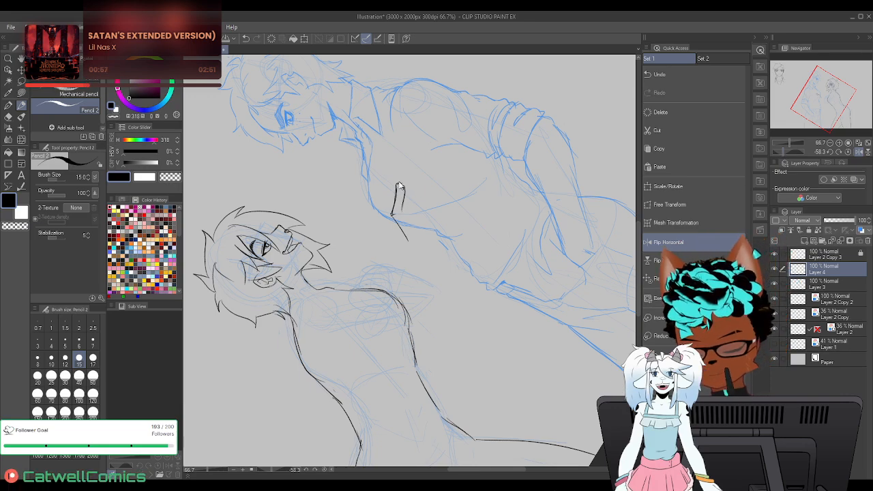
key("ctrl+z")
left_click_drag(401, 184, 401, 213)
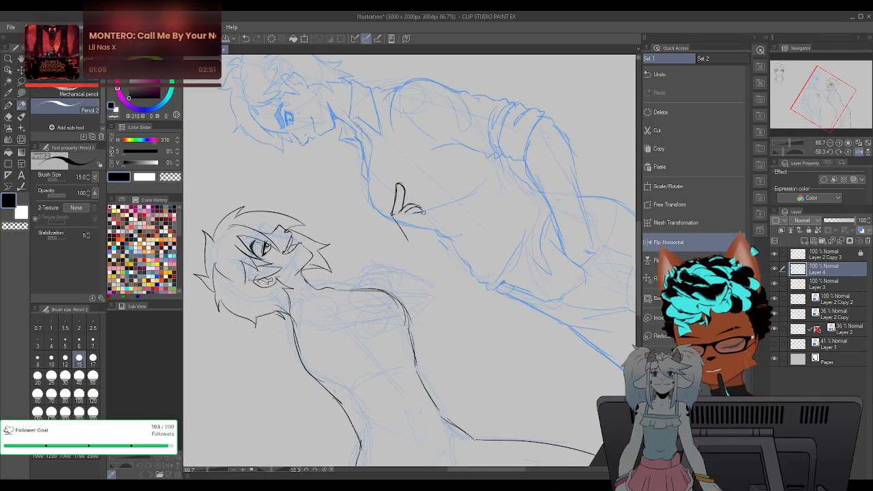
left_click(848, 152)
left_click(857, 153)
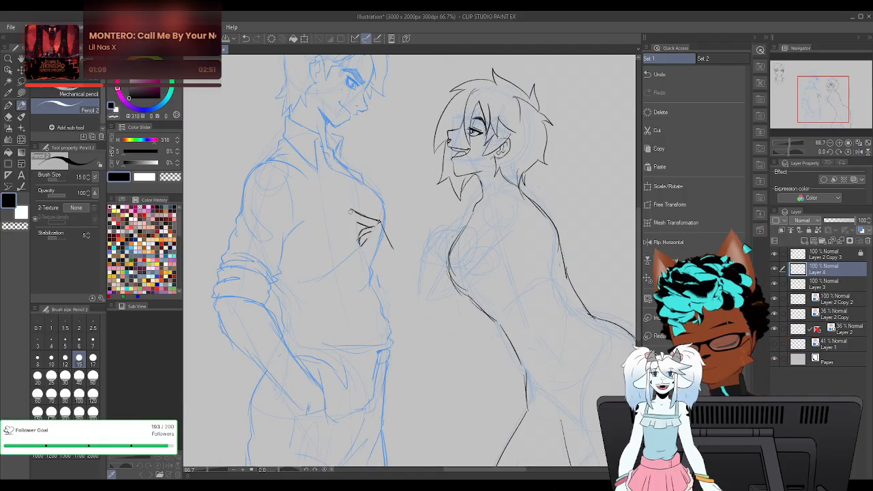
left_click_drag(356, 219, 372, 225)
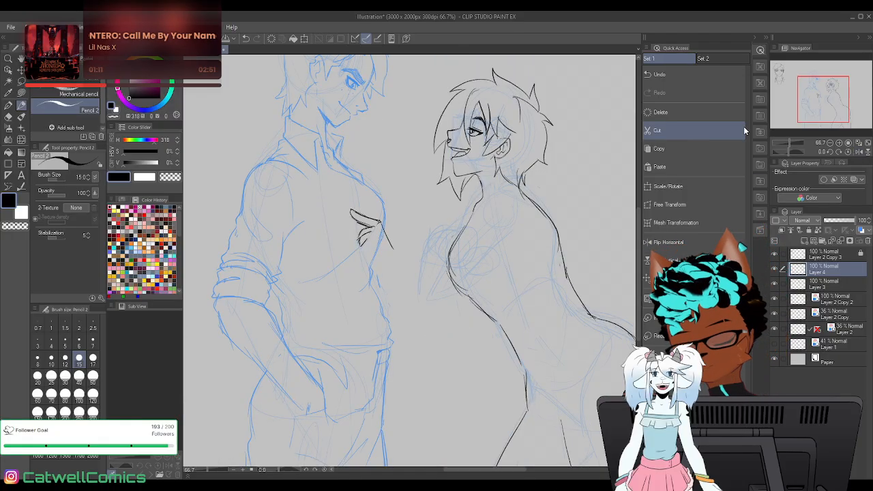
Try to refine the pointing hand by reshaping its index finger and redrawing the curled fingers on Layer 4
left_click_drag(788, 151, 794, 152)
scroll(425, 197, "up", 2)
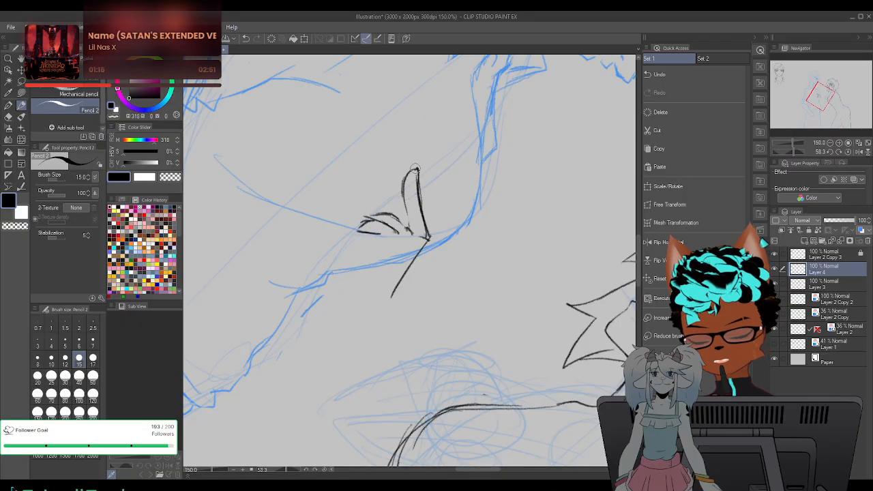
mouse_move(415, 168)
left_mouse_down()
mouse_move(407, 207)
mouse_move(404, 183)
mouse_move(410, 228)
mouse_move(365, 206)
mouse_move(393, 208)
mouse_move(389, 180)
mouse_move(407, 201)
mouse_move(409, 233)
mouse_move(403, 200)
mouse_move(410, 232)
left_mouse_up()
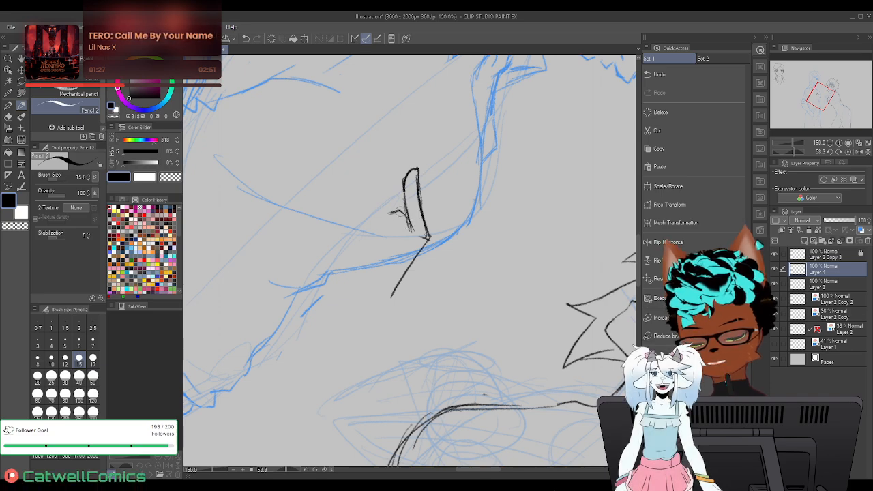
left_click(848, 152)
left_click(859, 152)
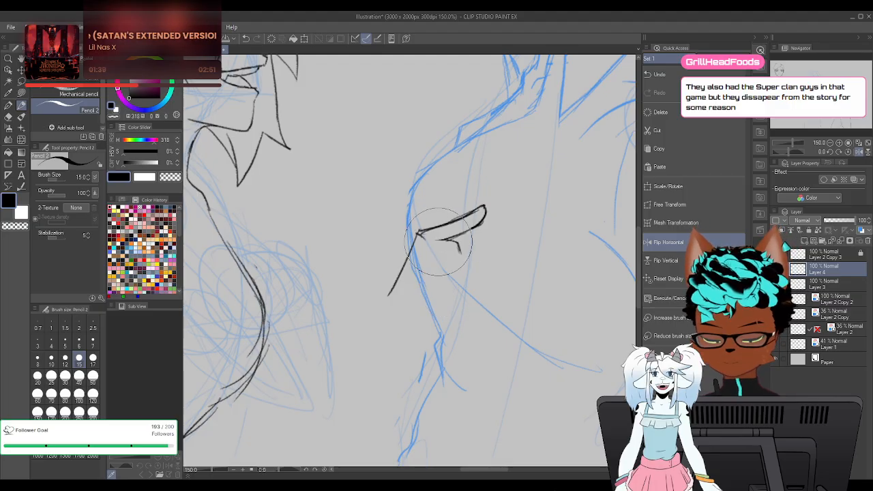
Erase the old hand down to the wrist line and redraw it with curled fingers, palm edge and extended index finger
mouse_move(440, 232)
left_mouse_down()
mouse_move(468, 233)
mouse_move(489, 209)
left_mouse_up()
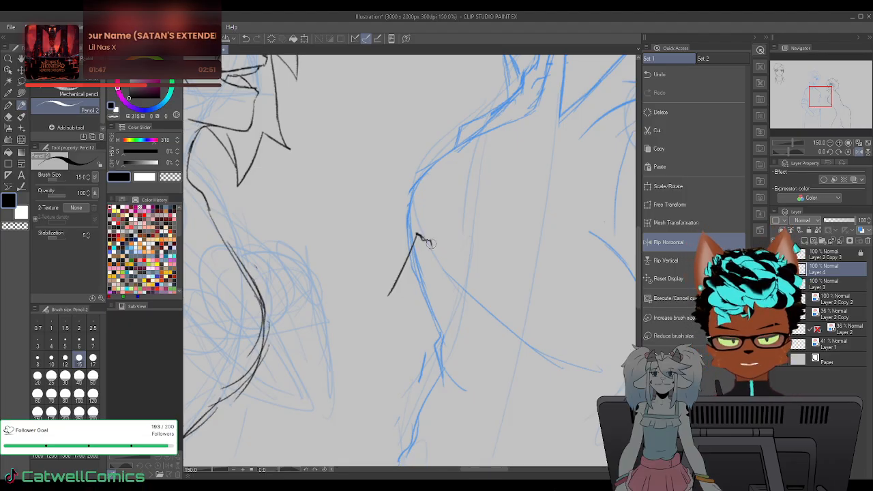
left_click_drag(429, 241, 440, 263)
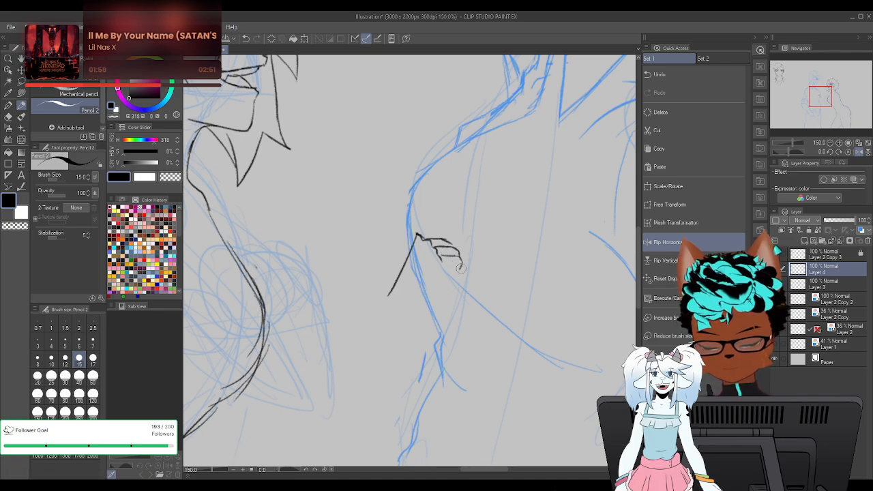
mouse_move(454, 282)
left_mouse_down()
mouse_move(441, 289)
mouse_move(443, 278)
mouse_move(415, 306)
left_mouse_up()
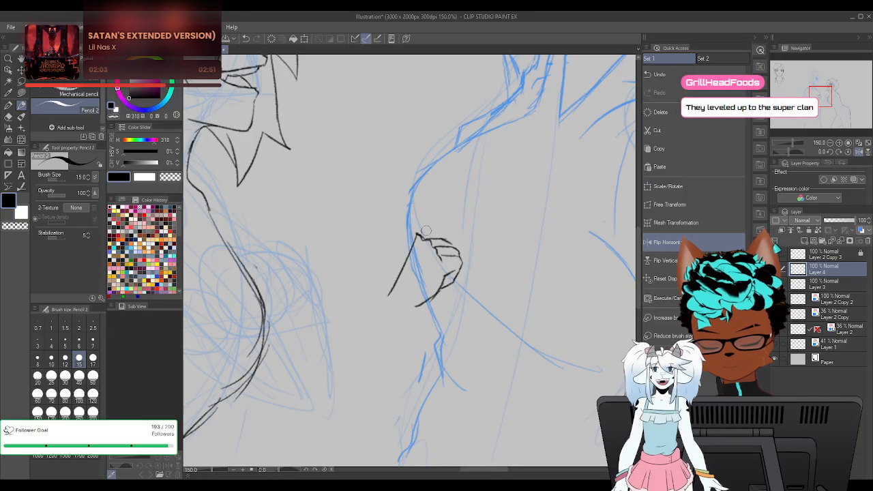
mouse_move(416, 233)
left_mouse_down()
mouse_move(477, 208)
mouse_move(468, 221)
left_mouse_up()
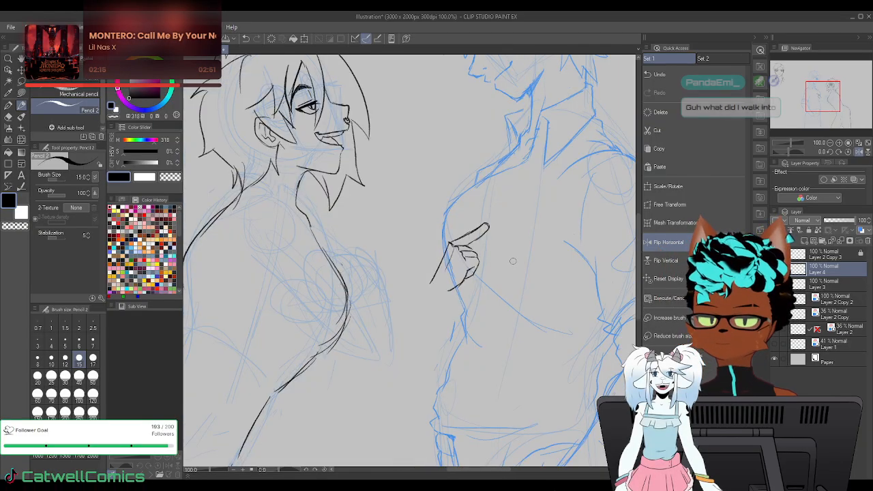
Scale the hand drawing up to 142% and move it up to the standing man's upper chest, just below his collar
scroll(513, 262, "down", 1)
left_click(855, 152)
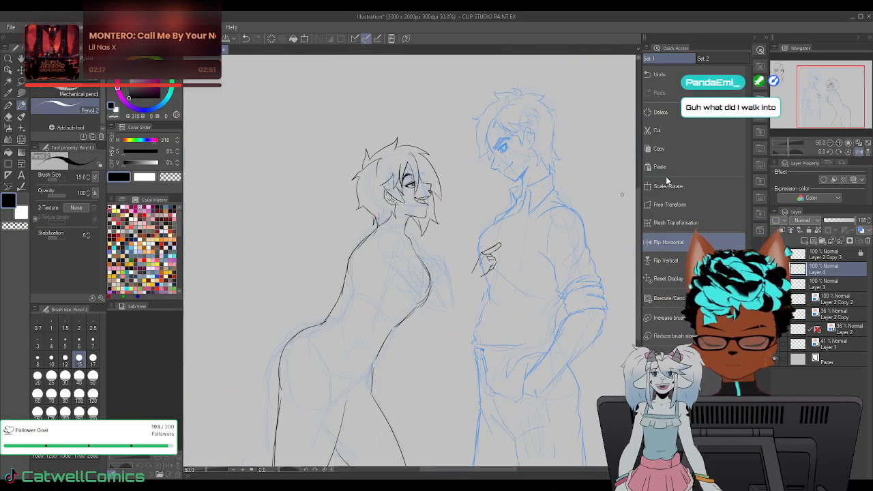
left_click(856, 154)
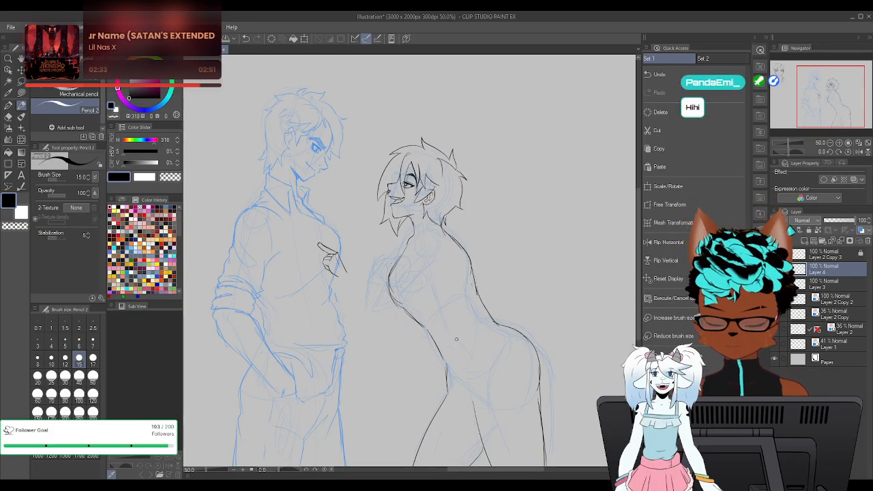
left_click(668, 186)
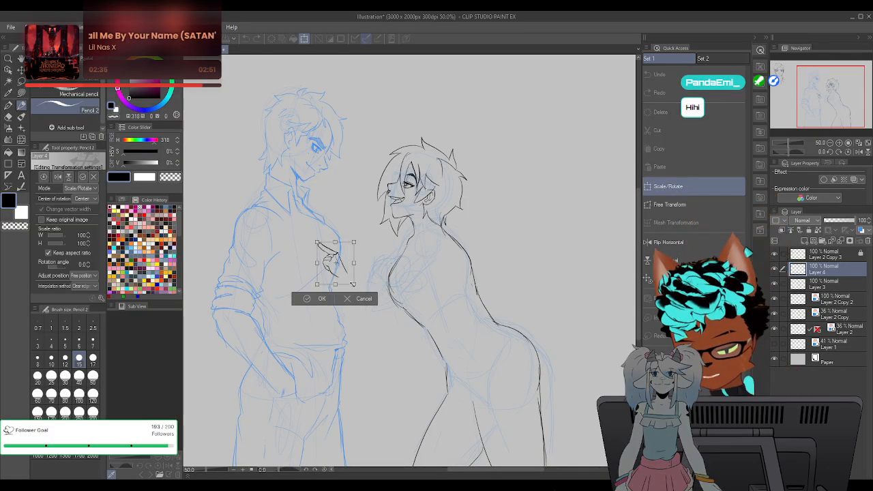
mouse_move(354, 285)
left_mouse_down()
mouse_move(364, 296)
mouse_move(341, 284)
left_mouse_up()
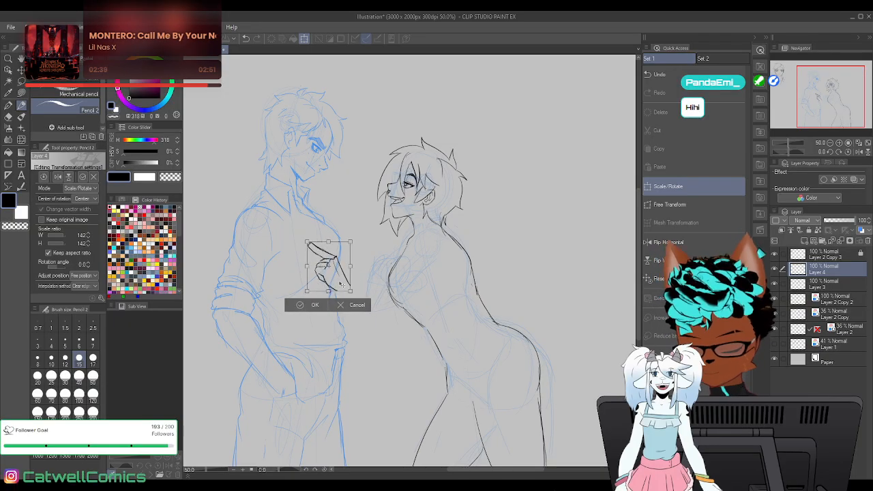
mouse_move(344, 268)
left_mouse_down()
mouse_move(348, 232)
mouse_move(351, 276)
mouse_move(341, 231)
mouse_move(351, 247)
mouse_move(348, 232)
mouse_move(358, 233)
mouse_move(364, 212)
mouse_move(335, 263)
mouse_move(332, 239)
mouse_move(361, 256)
mouse_move(341, 287)
mouse_move(336, 255)
mouse_move(345, 436)
mouse_move(330, 216)
left_mouse_up()
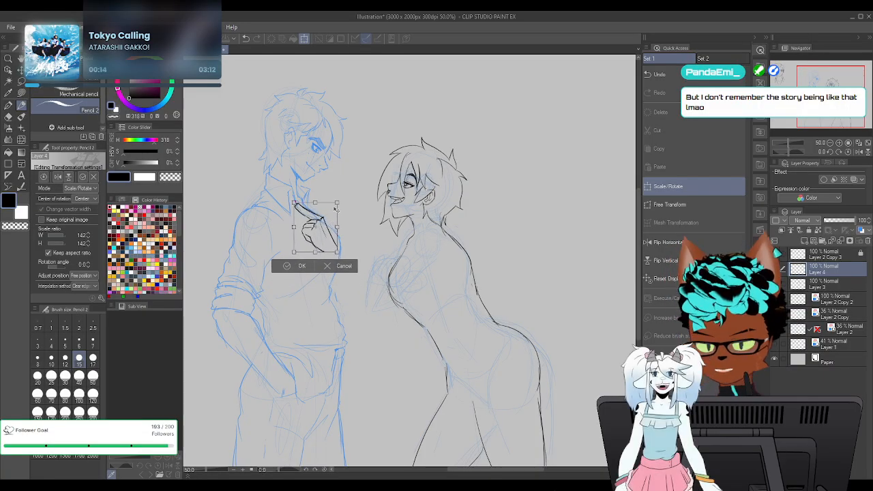
left_click(299, 267)
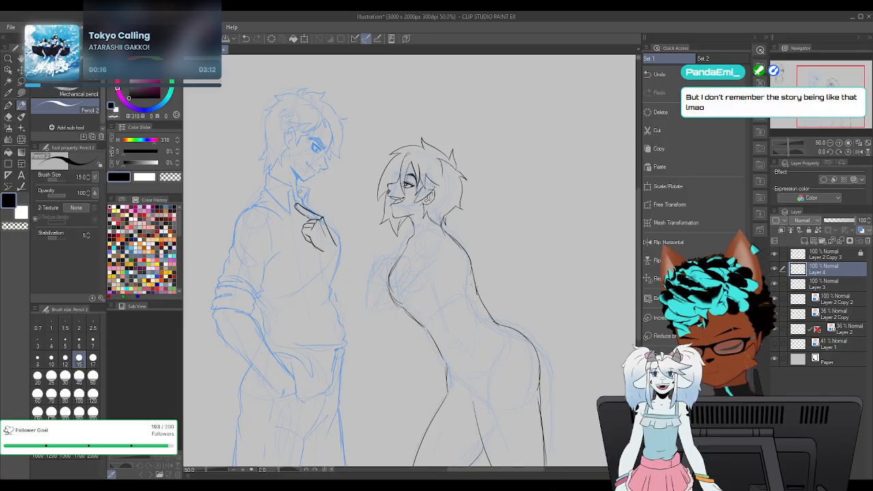
Try to draw a forearm line from the hand to the leaning figure's torso
left_click_drag(341, 251, 367, 279)
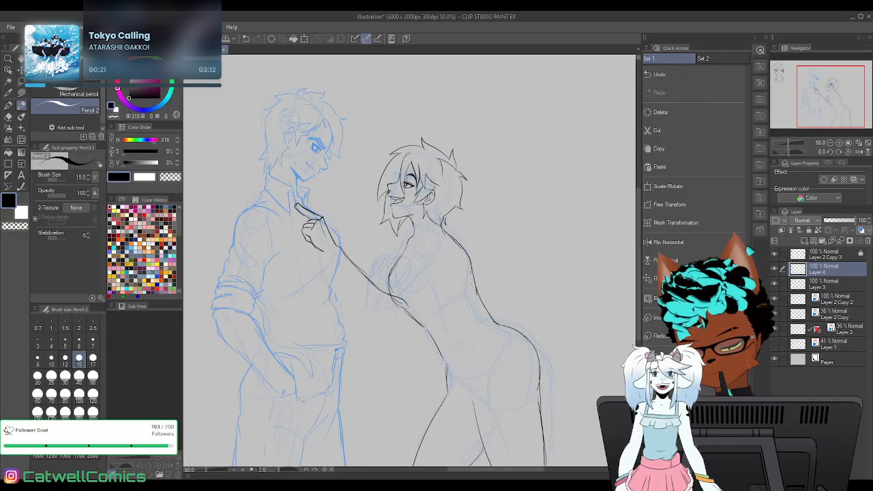
key("ctrl+z")
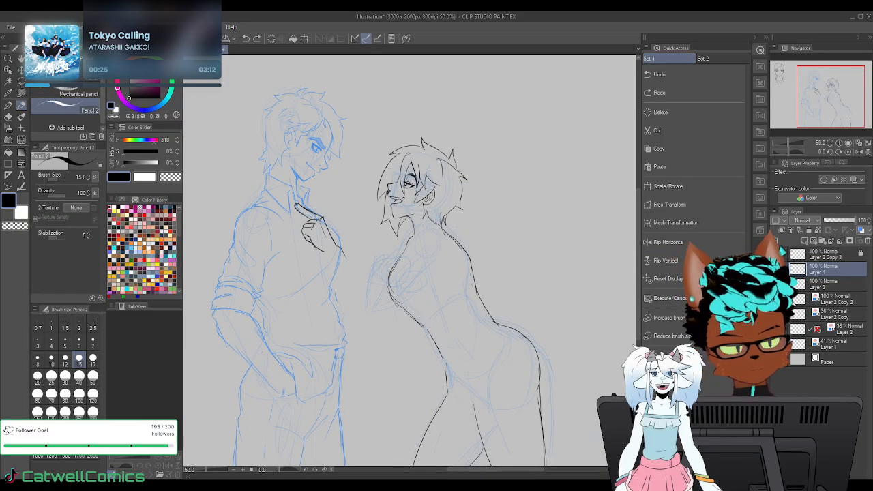
left_click(774, 299)
left_click(774, 299)
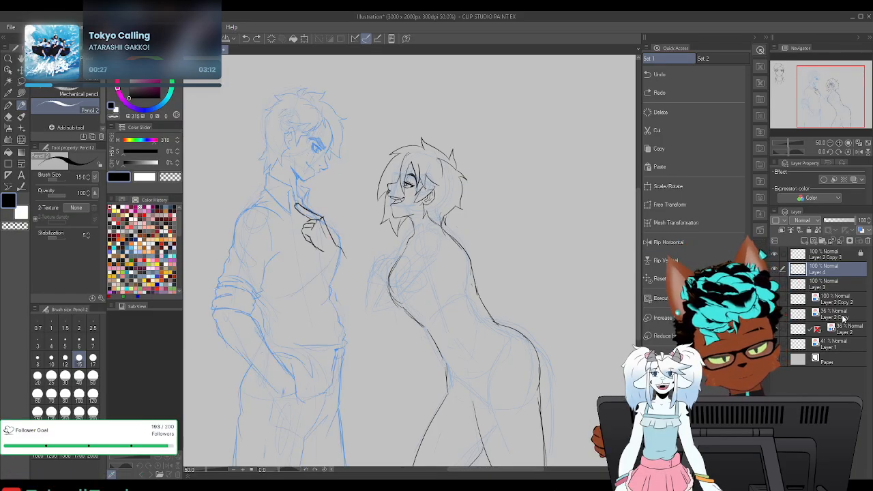
Rework the leaning figure's faint blue arm sketch on Layer 2 Copy, with a shoulder oval and a forearm reaching the hand
left_click(843, 318)
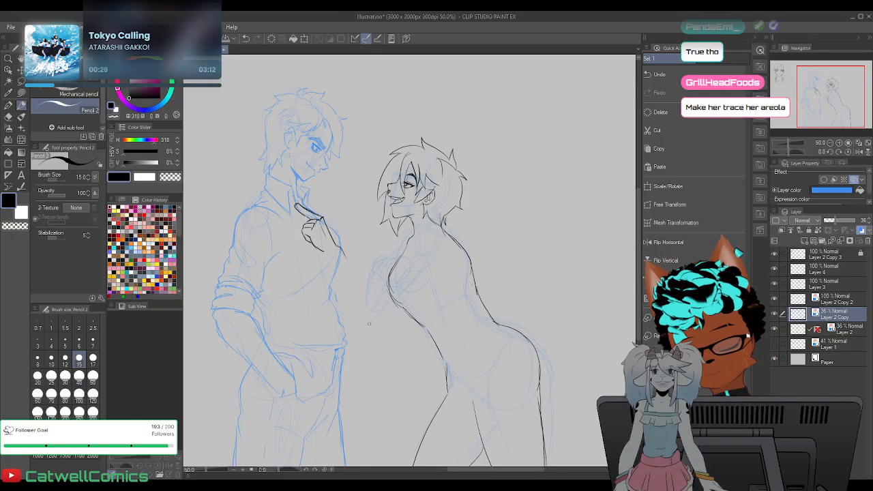
left_click_drag(393, 306, 360, 331)
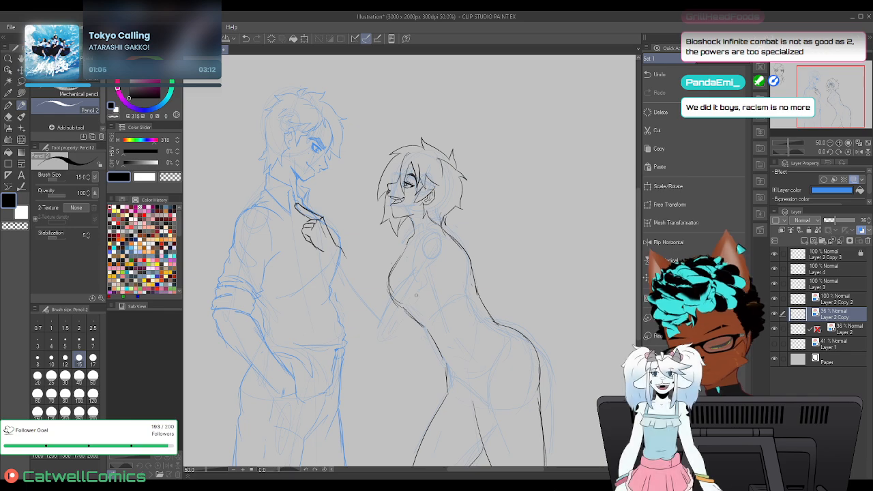
Outline the forearm on Layer 4 with black pencil lines running from the wrist toward the elbow
left_click(816, 270)
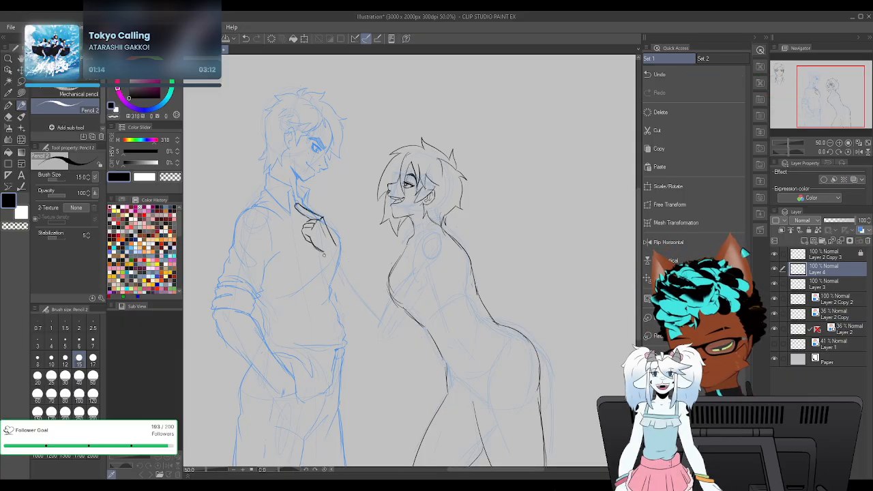
left_click_drag(331, 266, 369, 325)
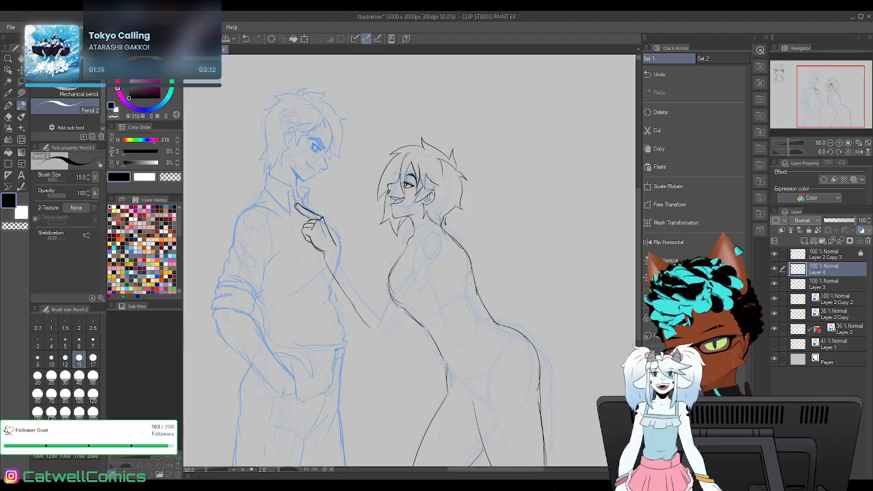
left_click_drag(325, 258, 383, 336)
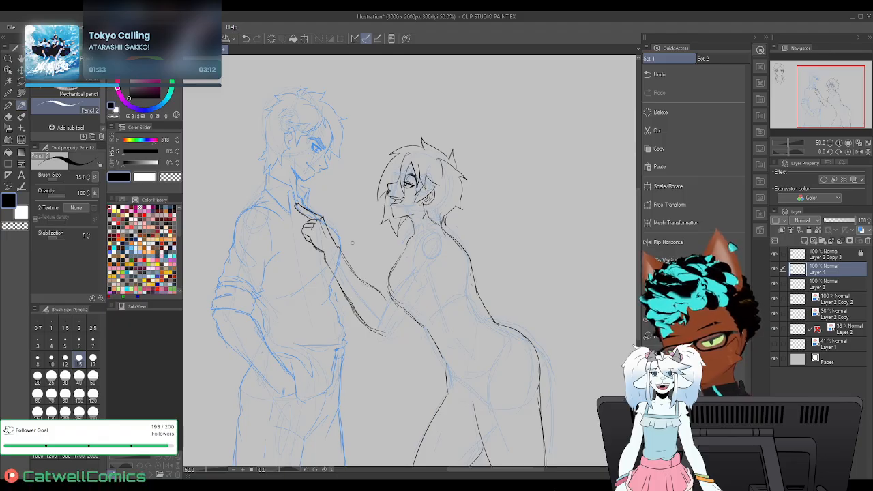
Redraw the upper contour of the forearm as a smoother line from the wrist to the leaning figure's chest
left_click(859, 151)
scroll(483, 258, "up", 1)
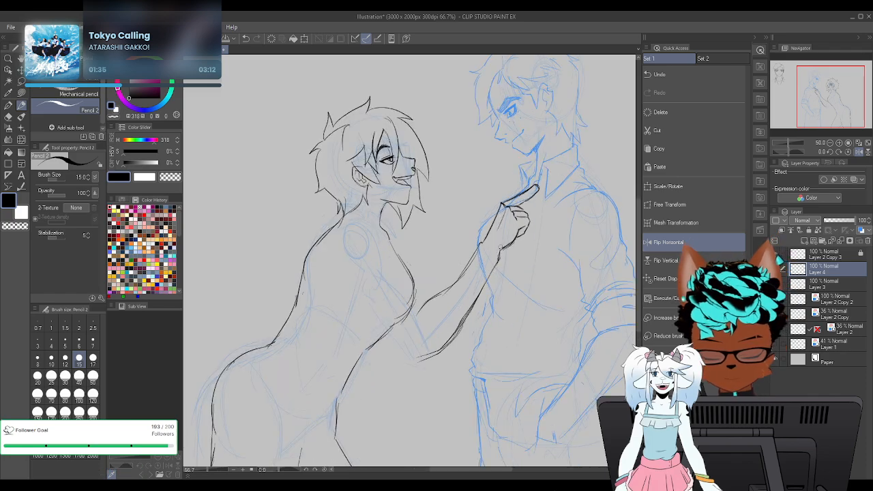
left_click(783, 152)
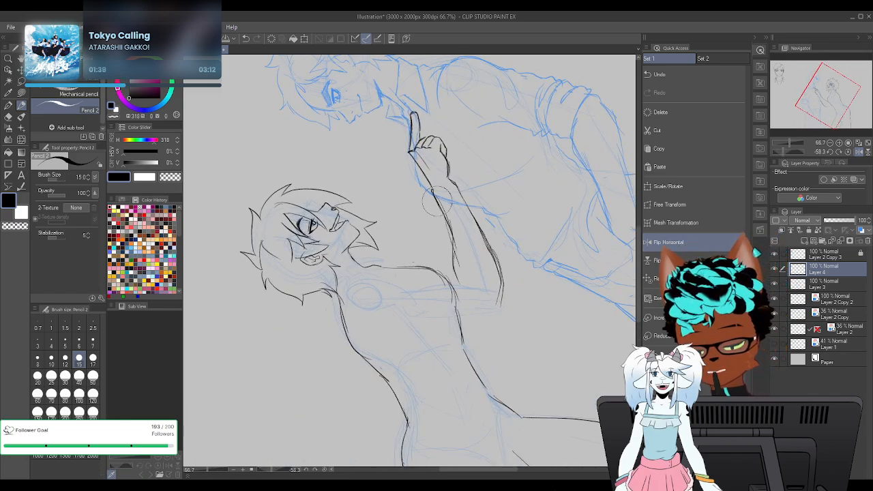
key("ctrl+z")
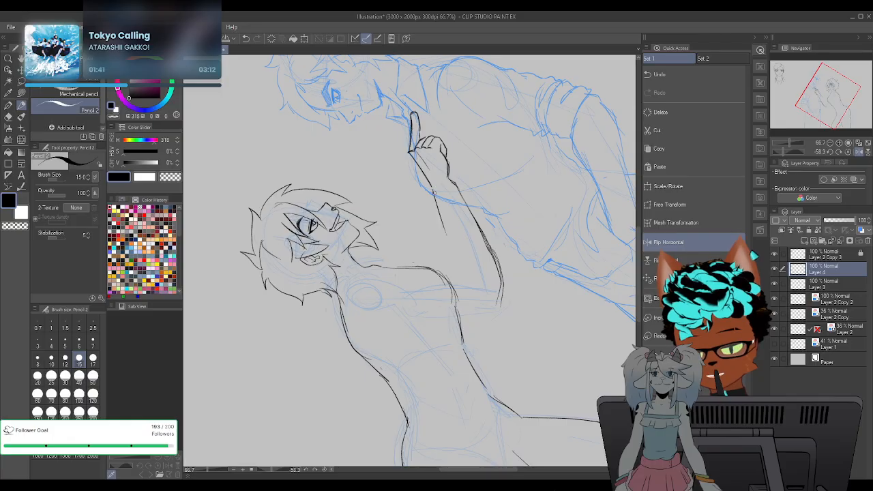
key("ctrl+z")
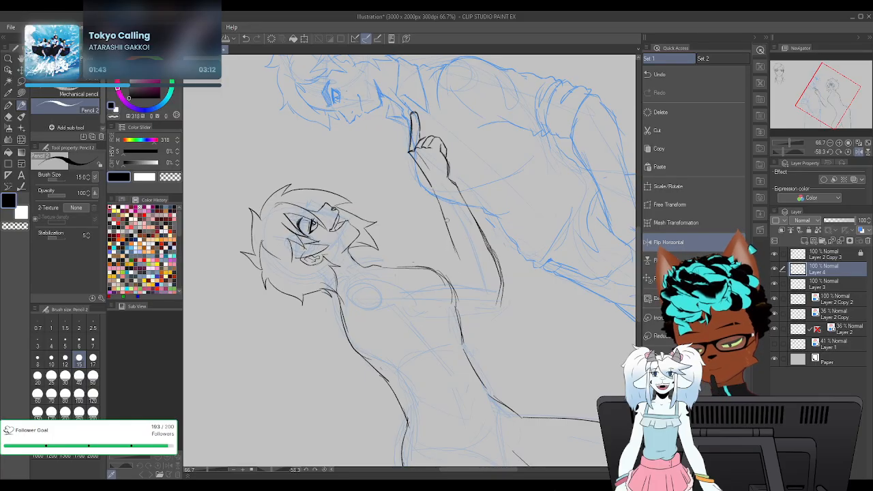
left_click(848, 152)
left_click(859, 153)
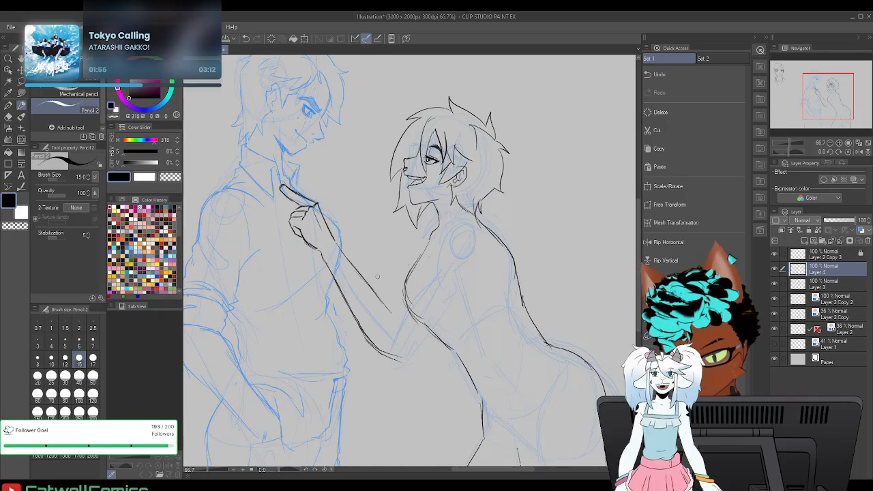
left_click_drag(339, 247, 373, 295)
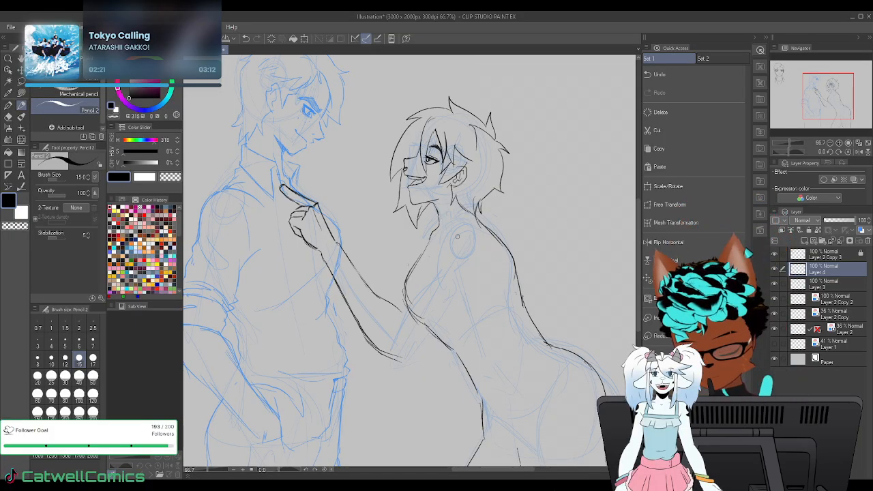
Draw the leaning figure's near shoulder curve, and check the arm linework by mirroring the canvas and toggling Layer 4
left_click(682, 242)
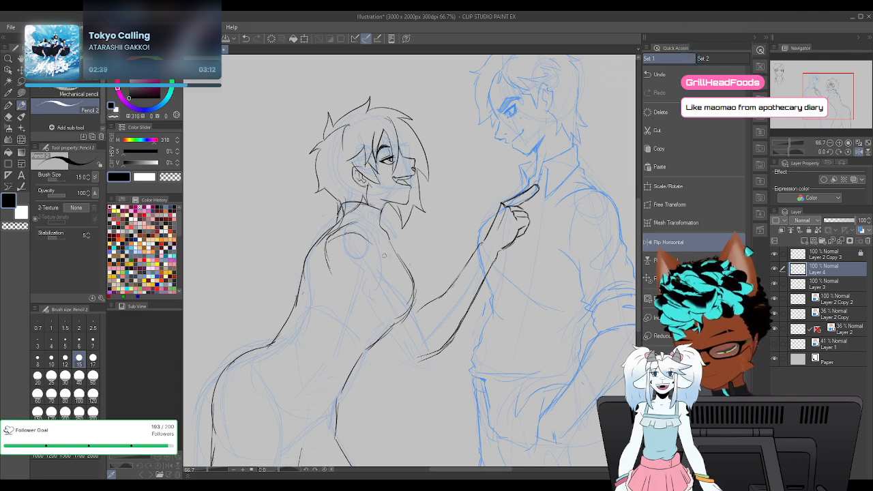
left_click_drag(859, 158, 859, 154)
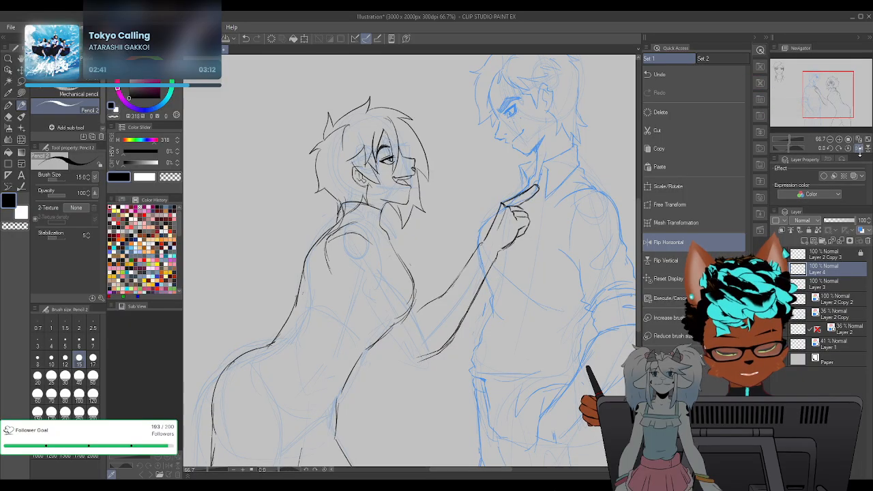
left_click(860, 149)
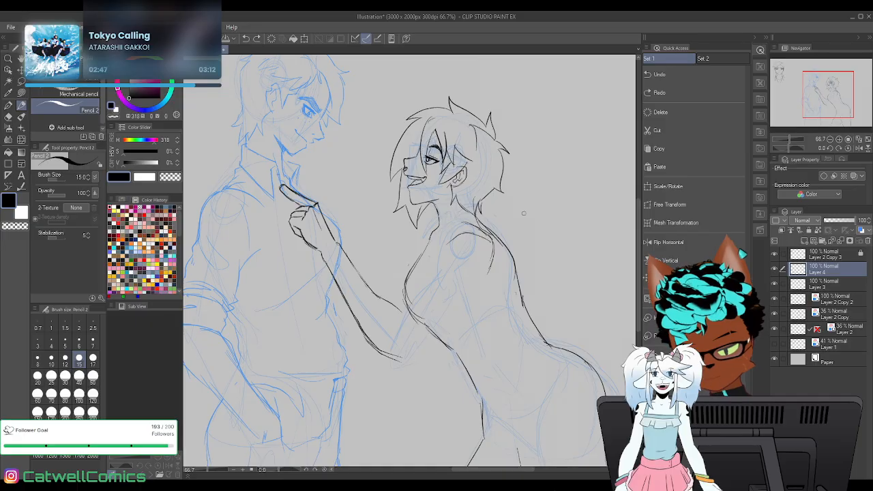
left_click(774, 269)
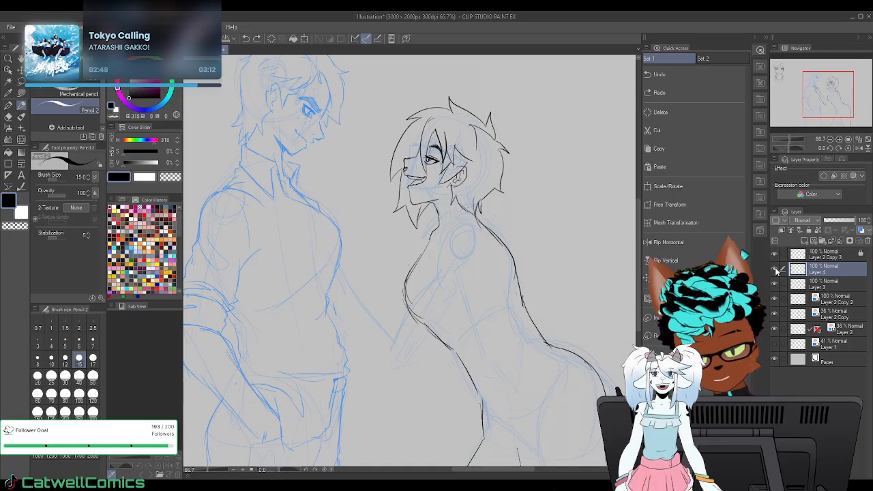
left_click(775, 270)
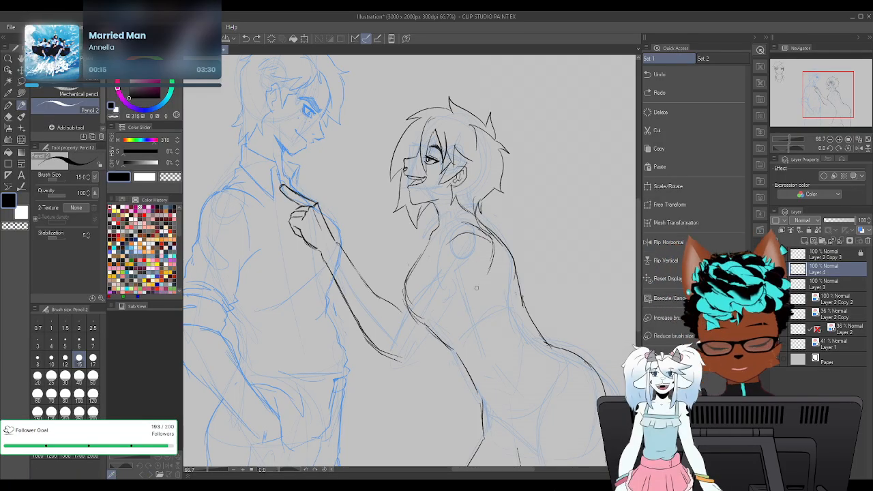
Mirror the canvas view, lasso the pointing arm and hand on Layer 4, and scale them down to 94%
left_click(858, 149)
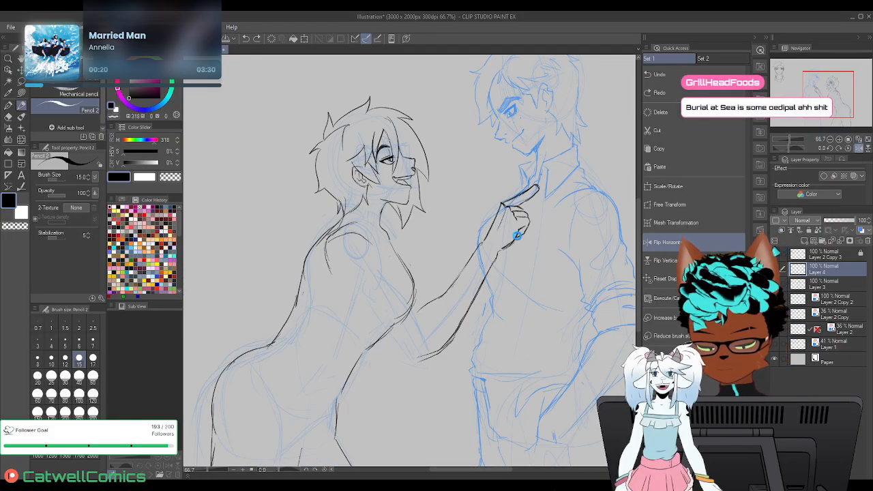
key("m")
mouse_move(430, 291)
left_mouse_down()
mouse_move(403, 359)
mouse_move(485, 338)
mouse_move(545, 176)
left_mouse_up()
left_click(522, 389)
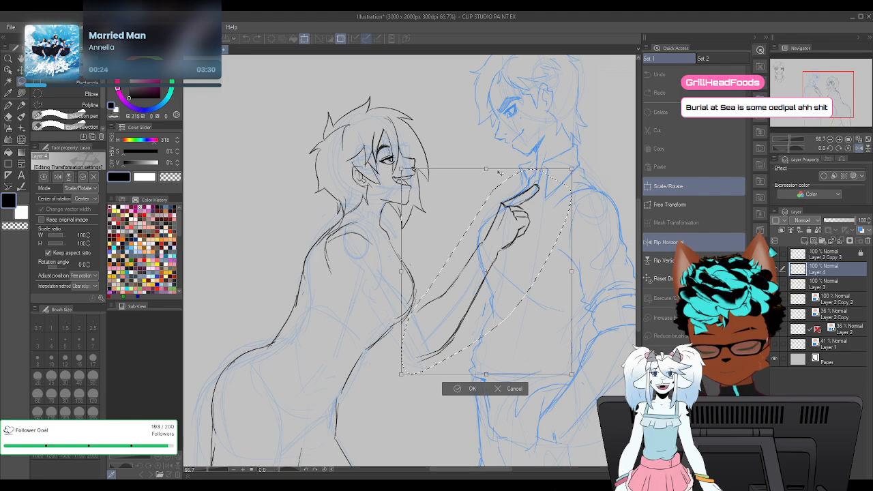
mouse_move(486, 170)
left_mouse_down()
mouse_move(488, 186)
mouse_move(495, 169)
left_mouse_up()
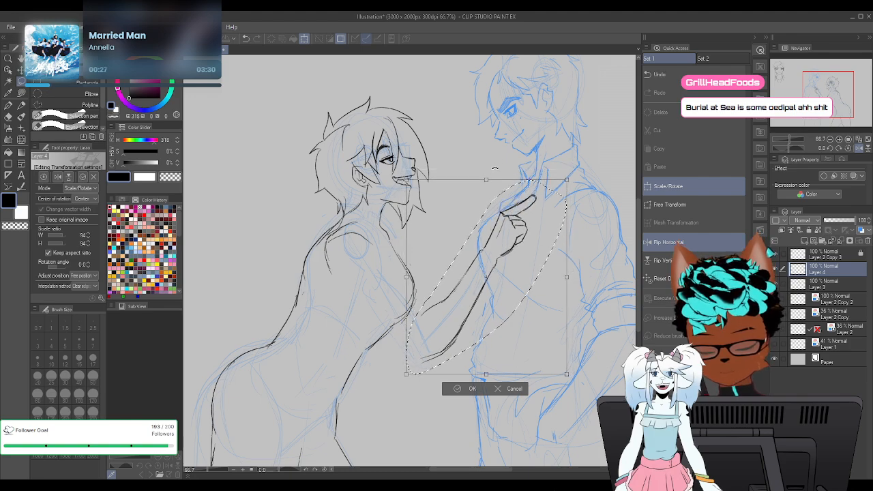
left_click(468, 389)
left_click(409, 390)
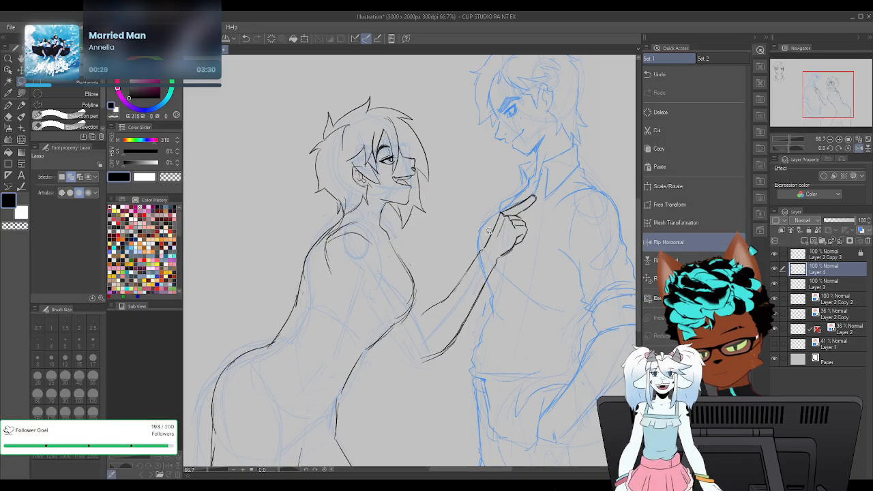
Select only the pointing hand and rotate it by -27.6° so the index finger points almost horizontally
left_click_drag(543, 233, 511, 229)
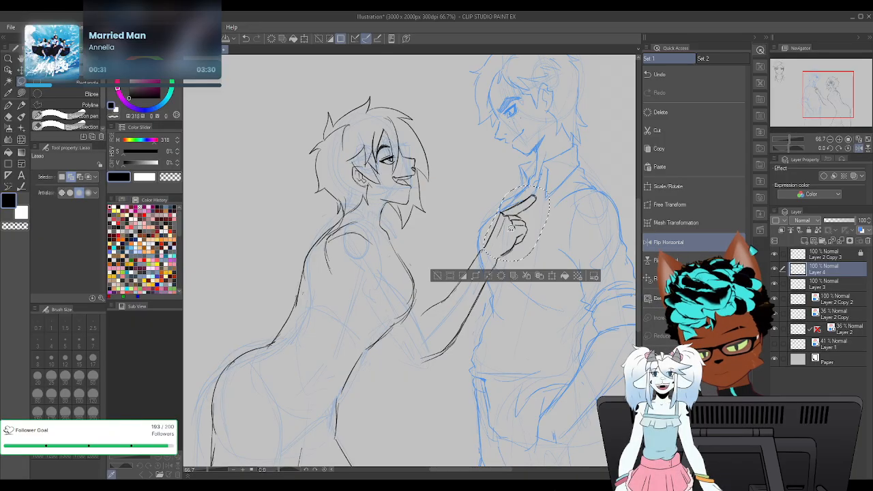
left_click(553, 276)
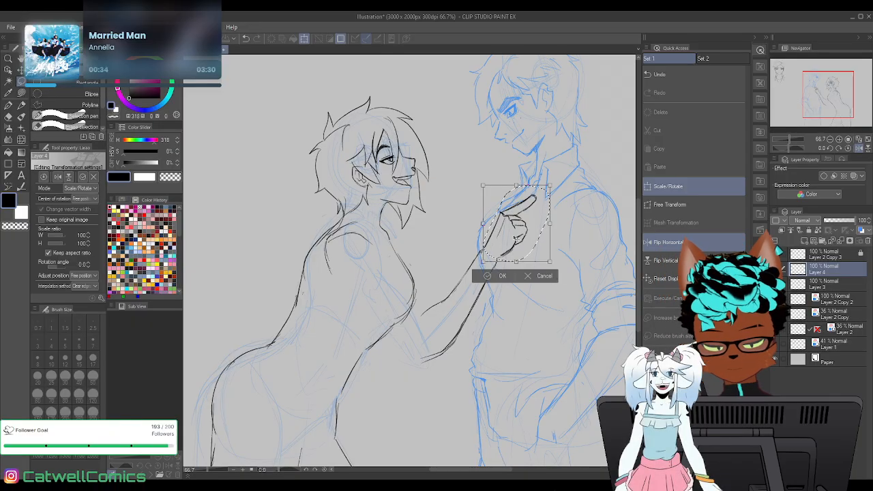
left_click_drag(517, 239, 532, 256)
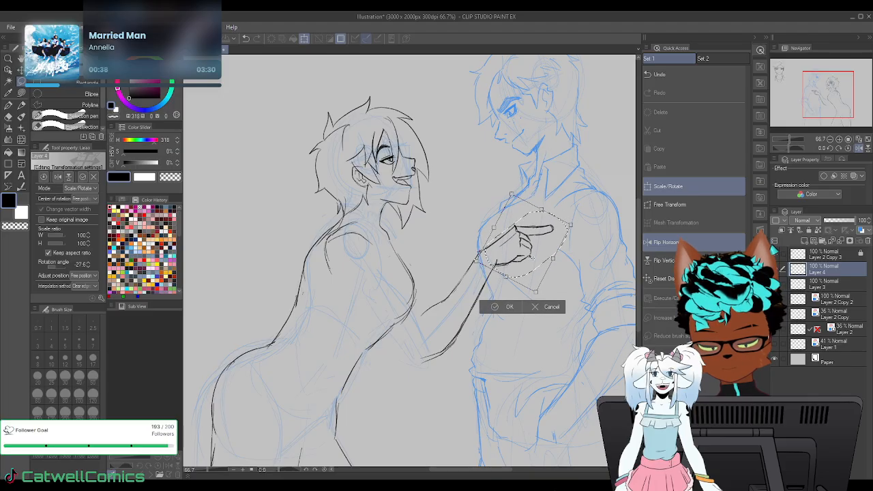
left_click(509, 307)
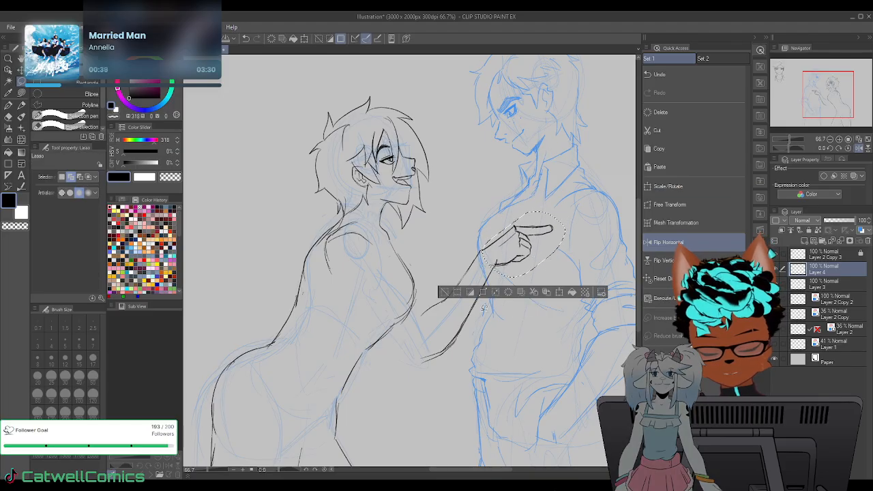
left_click(444, 293)
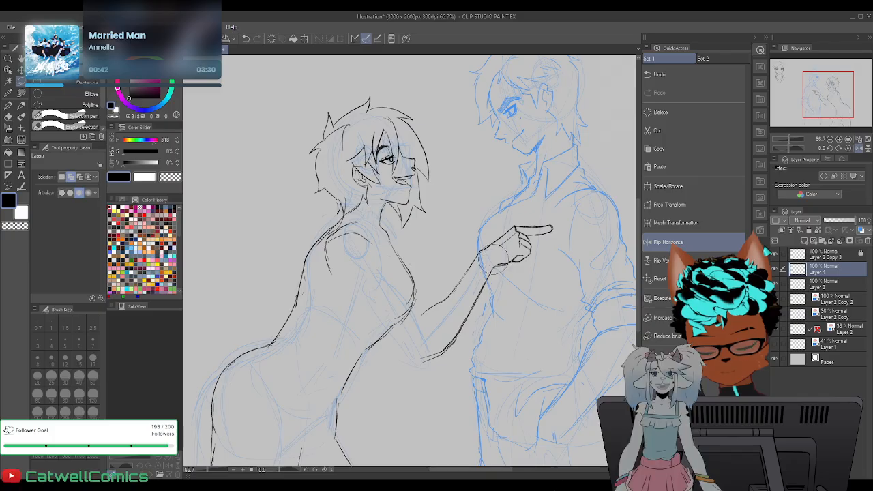
Rejoin the wrist lines, and rotate the hand and forearm linework slightly counter-clockwise about a pivot near the elbow
key("p")
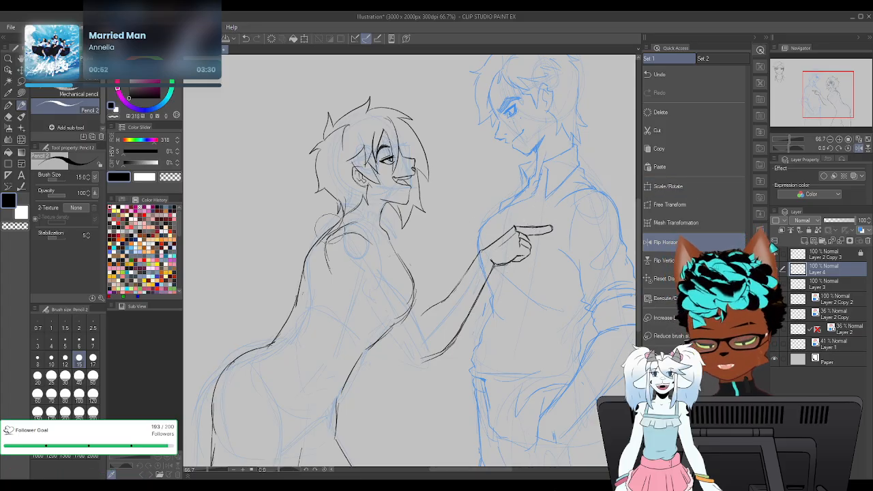
left_click(686, 186)
left_click_drag(433, 319, 421, 322)
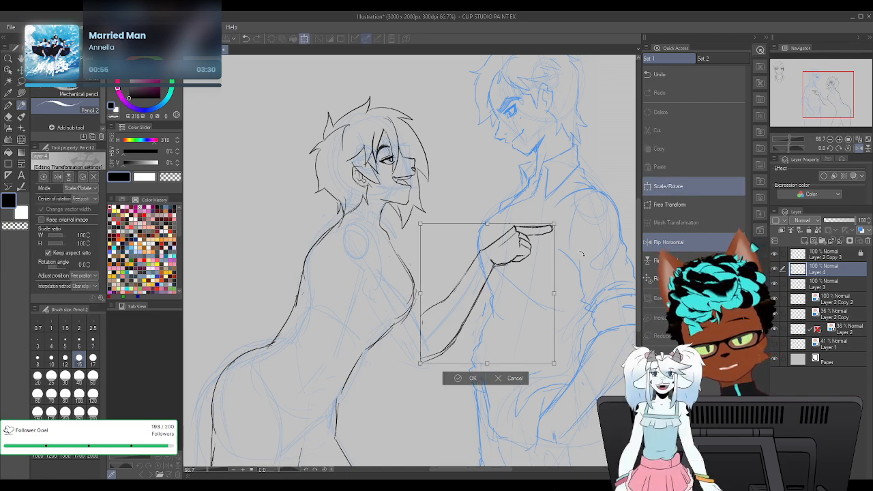
left_click_drag(558, 265, 546, 244)
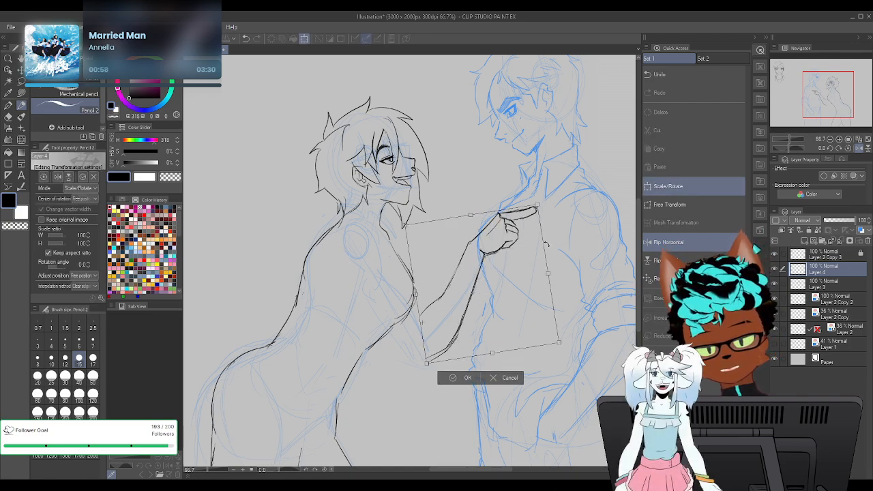
left_click(465, 377)
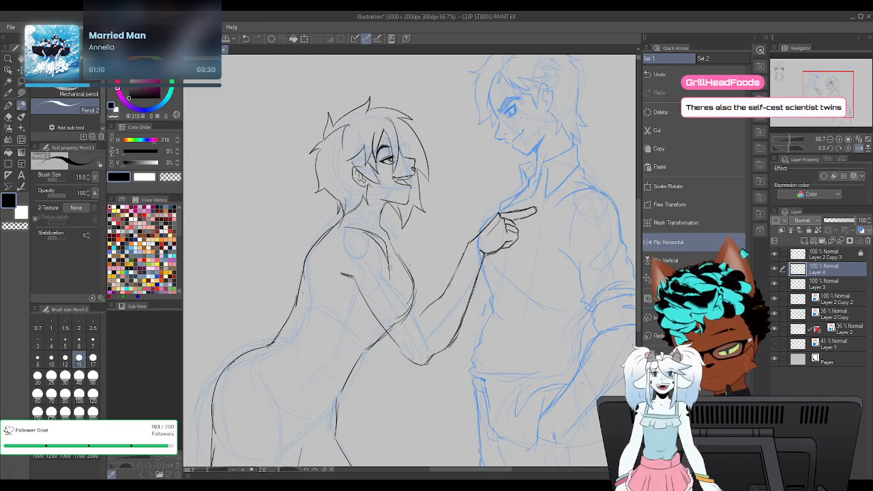
Draw the front contour of the leaning figure's upper arm from the shoulder to the elbow crease, connecting it to the forearm
left_click_drag(386, 262, 420, 315)
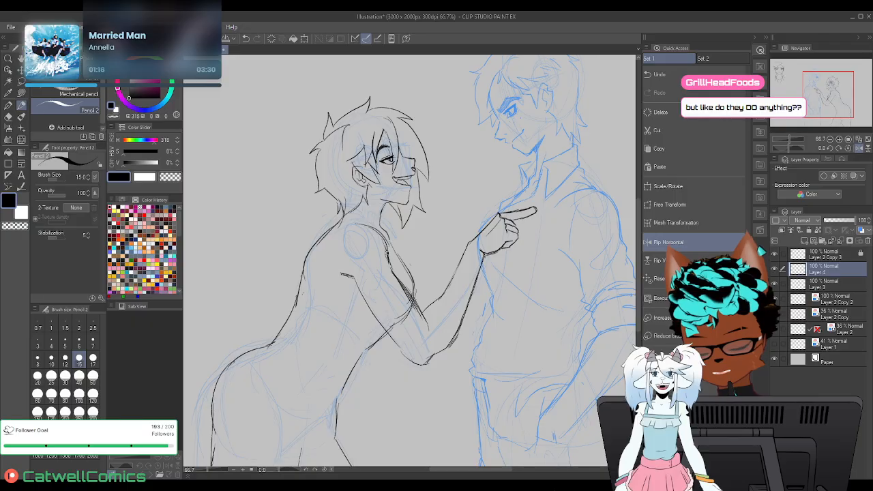
key("ctrl+z")
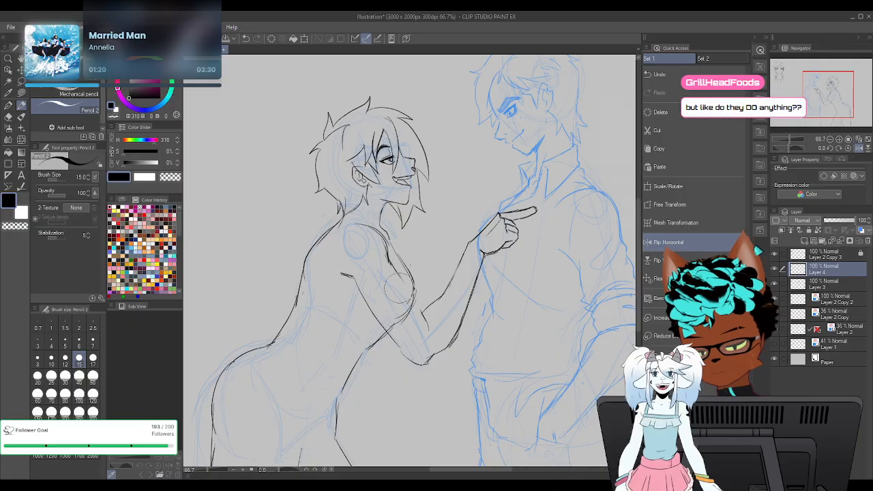
mouse_move(399, 273)
left_mouse_down()
mouse_move(423, 321)
mouse_move(421, 350)
mouse_move(431, 354)
mouse_move(424, 366)
left_mouse_up()
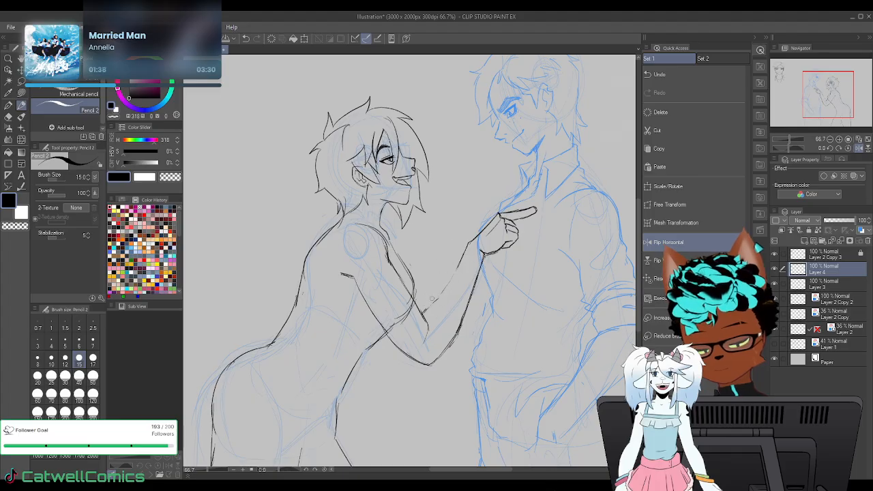
key("ctrl+z")
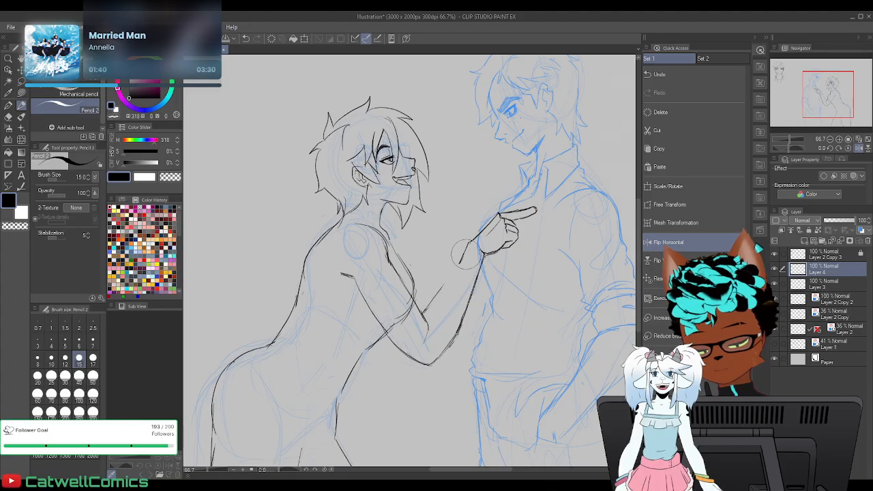
Mirror the view back, redraw both forearm contours as smoother pencil lines, and outline a shirt collar around the leaning figure's neck
left_click(859, 148)
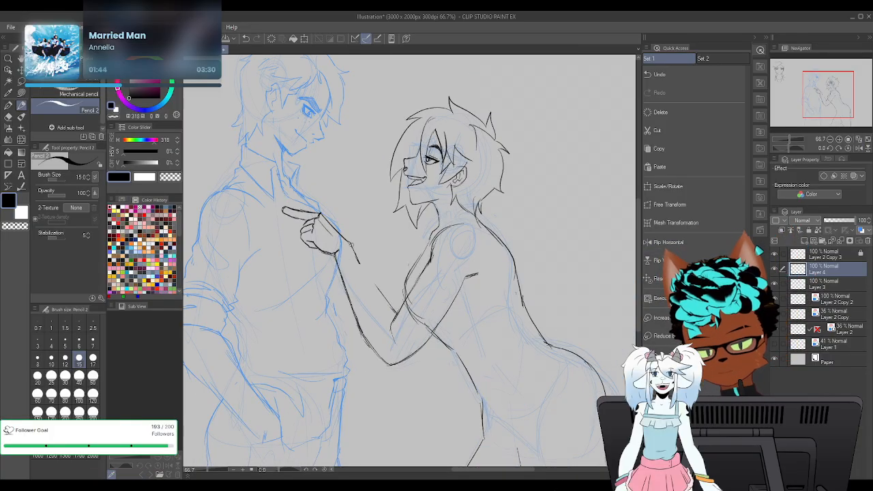
left_click_drag(356, 257, 381, 299)
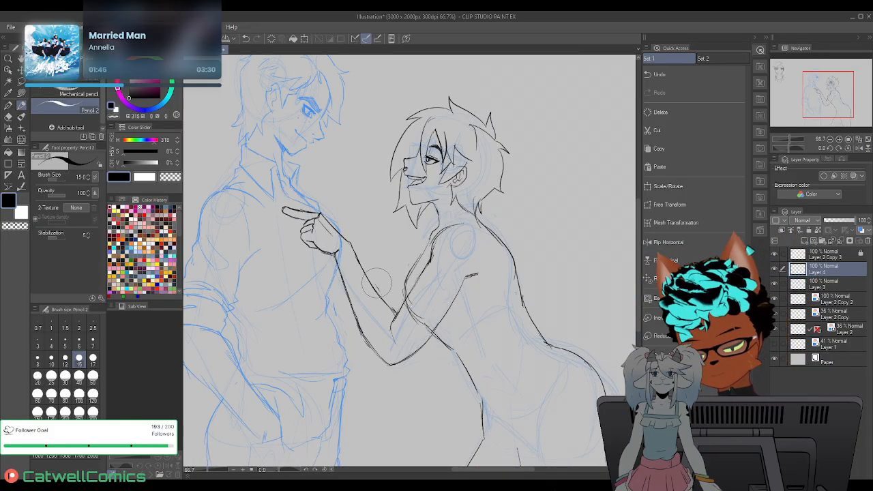
left_click_drag(334, 256, 360, 321)
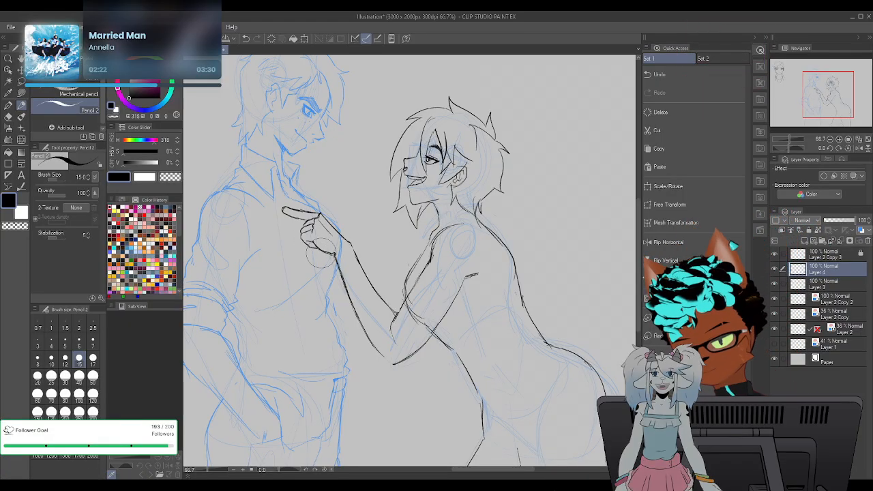
left_click_drag(319, 217, 311, 240)
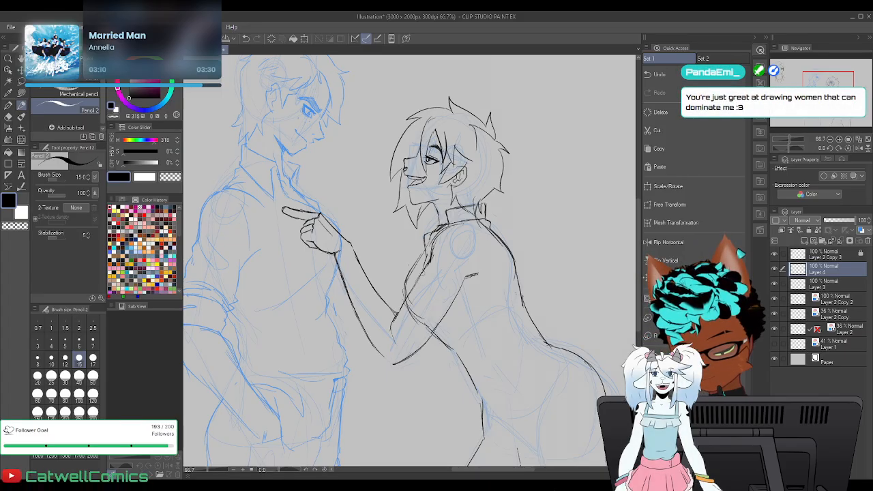
Draw the leaning figure's cropped shirt with a flared back edge and a slanted hem across the waist
left_click_drag(424, 277, 431, 364)
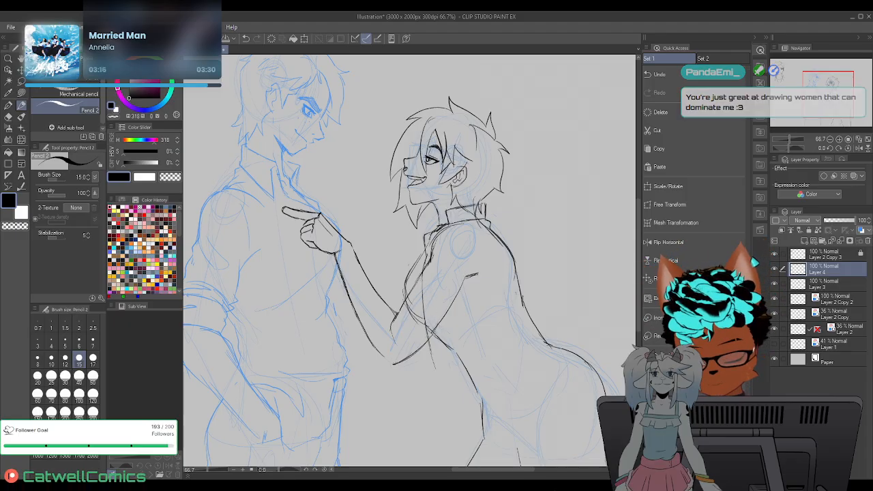
key("ctrl+z")
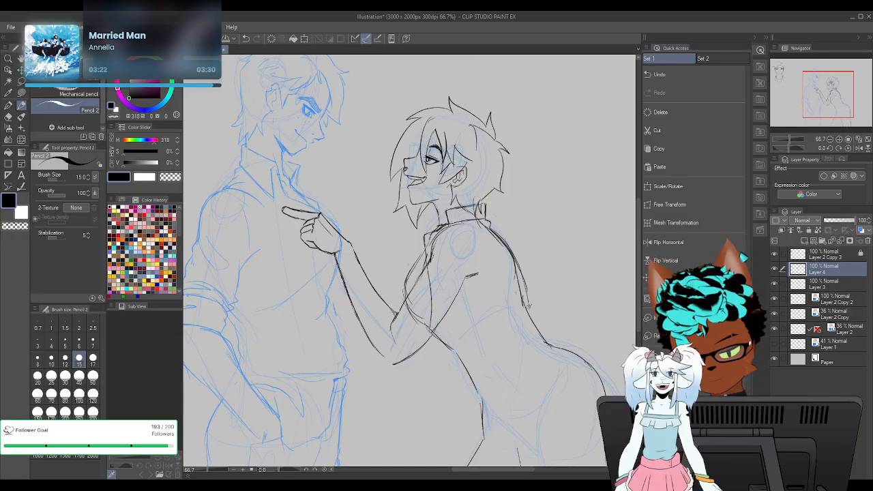
key("ctrl+z")
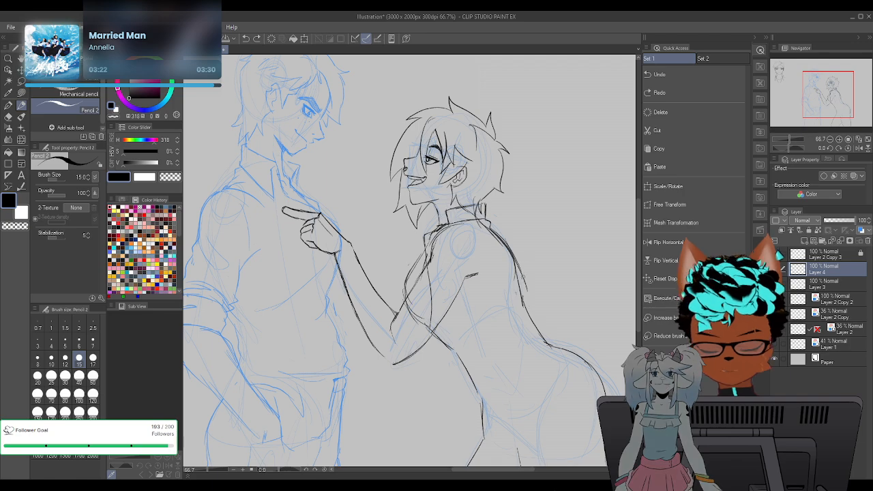
left_click_drag(511, 251, 534, 296)
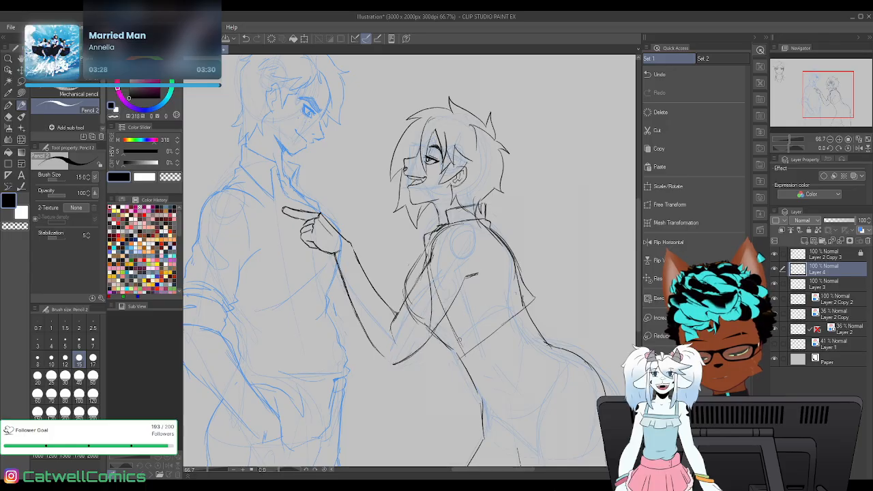
key("ctrl+z")
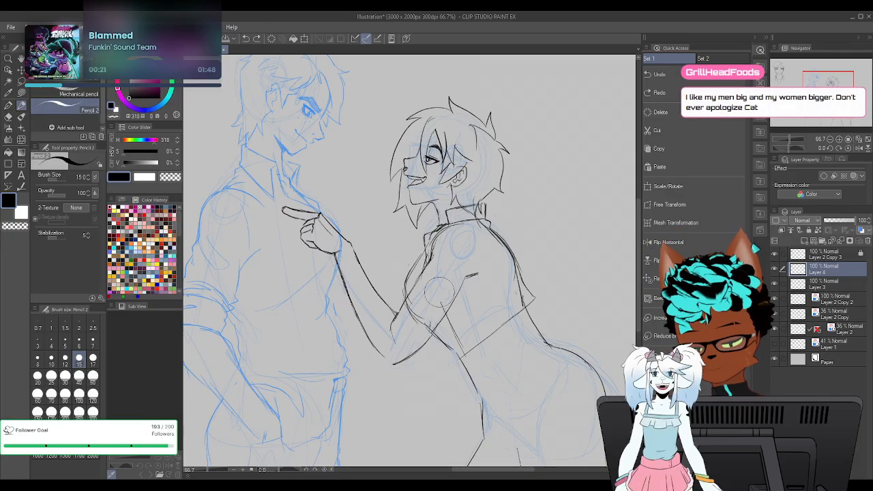
left_click_drag(451, 276, 442, 245)
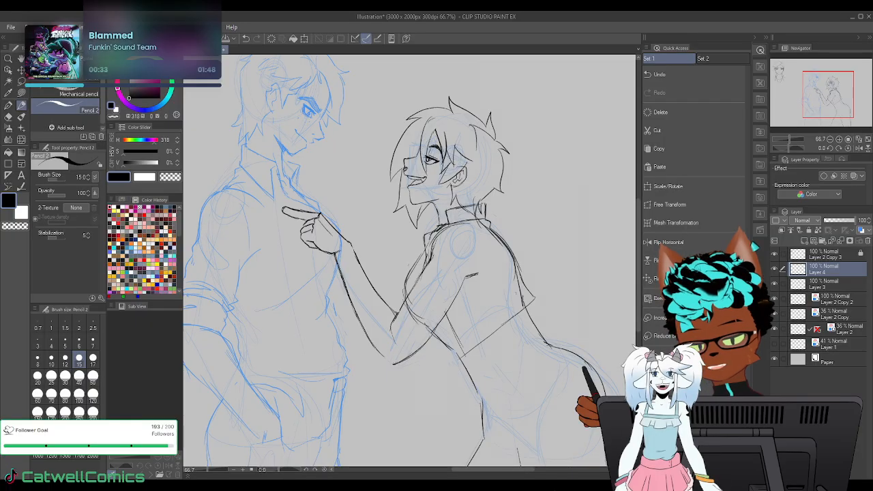
Mirror the view to draw the shirt's shoulder line and sleeve folds below the collar, and restore the original orientation
left_click(668, 243)
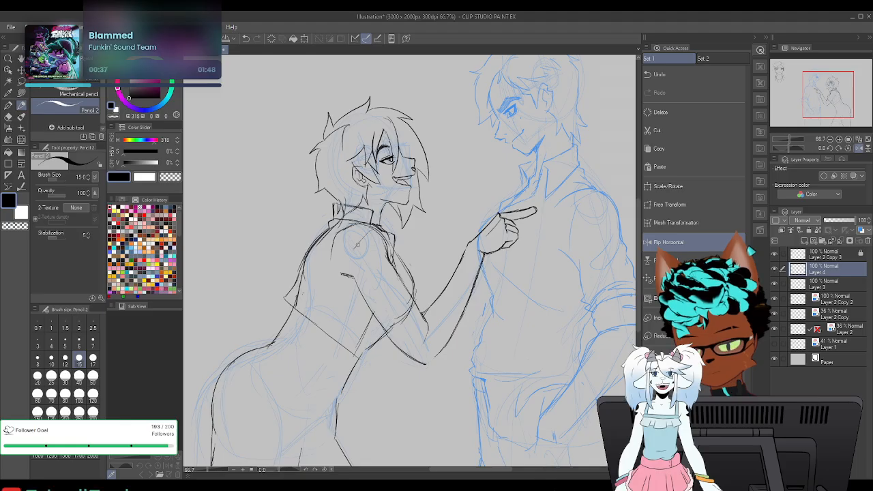
left_click_drag(365, 224, 391, 260)
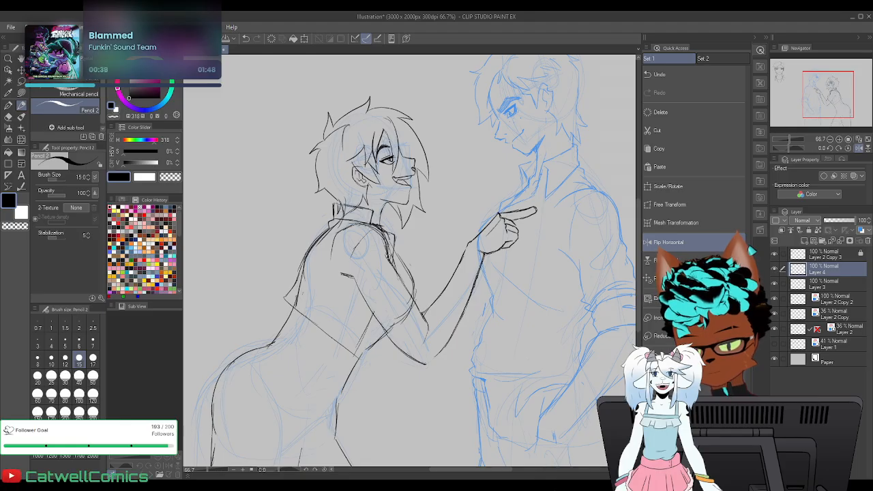
mouse_move(365, 229)
left_mouse_down()
mouse_move(382, 247)
mouse_move(367, 229)
mouse_move(380, 223)
mouse_move(361, 239)
left_mouse_up()
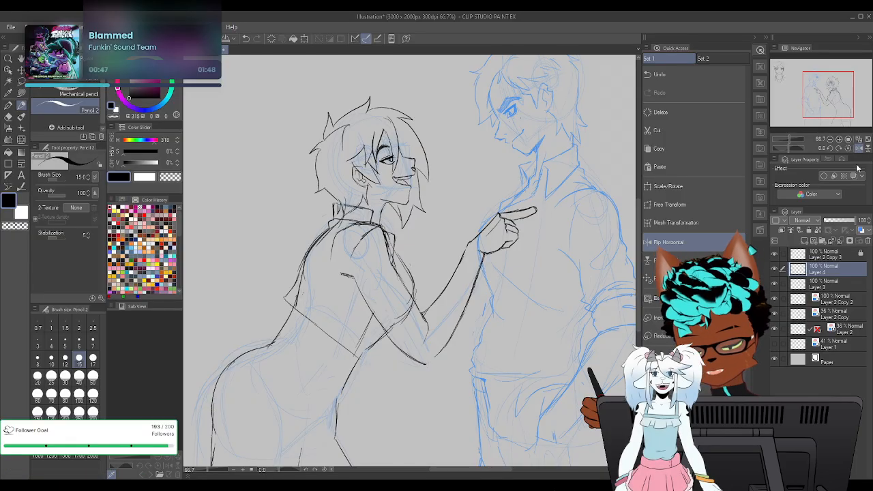
left_click(859, 148)
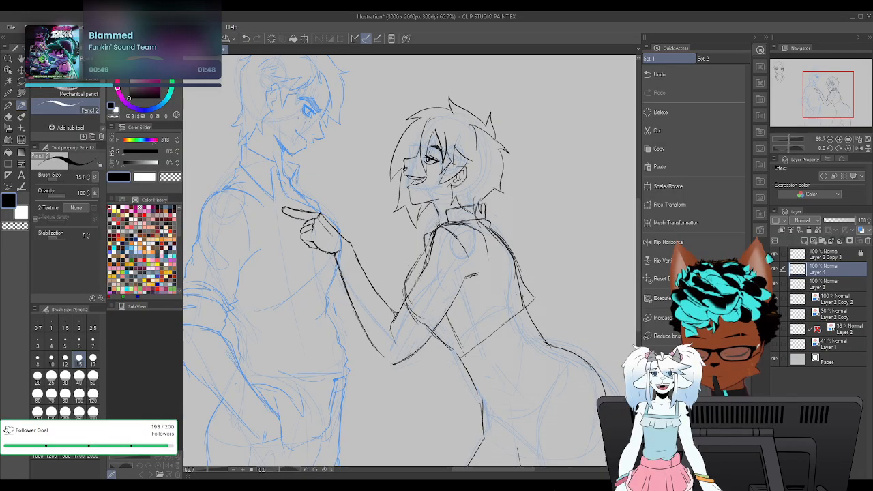
Draw the rolled sleeve cuff around the elbow, and clean up the overlapping front lines between the shoulder and the cuff
left_click_drag(431, 237, 409, 277)
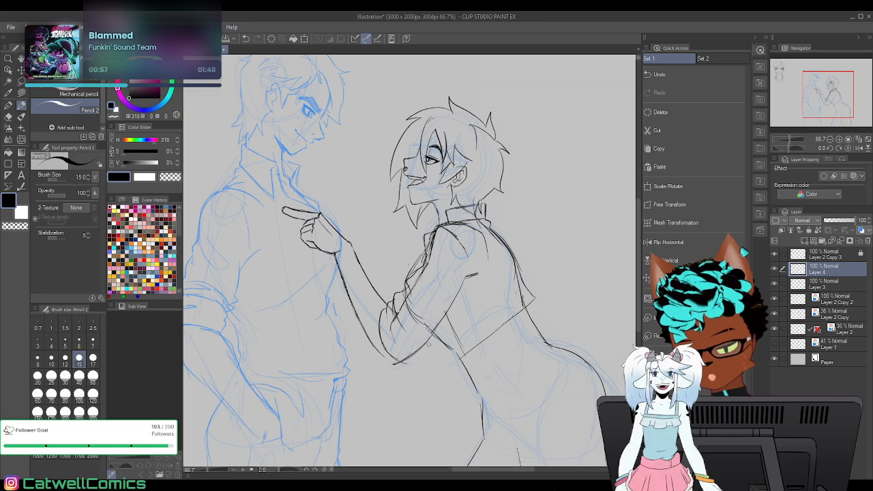
left_click_drag(423, 348, 396, 301)
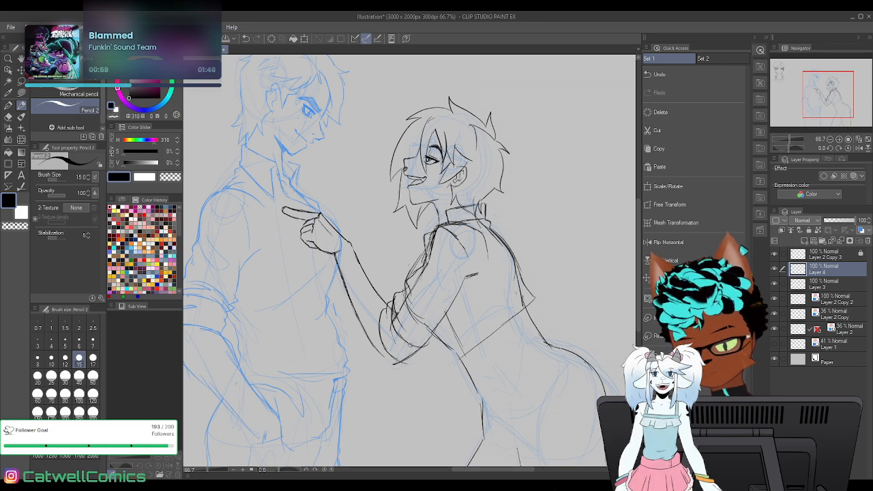
mouse_move(435, 254)
left_mouse_down()
mouse_move(466, 238)
mouse_move(438, 258)
mouse_move(439, 238)
mouse_move(426, 268)
left_mouse_up()
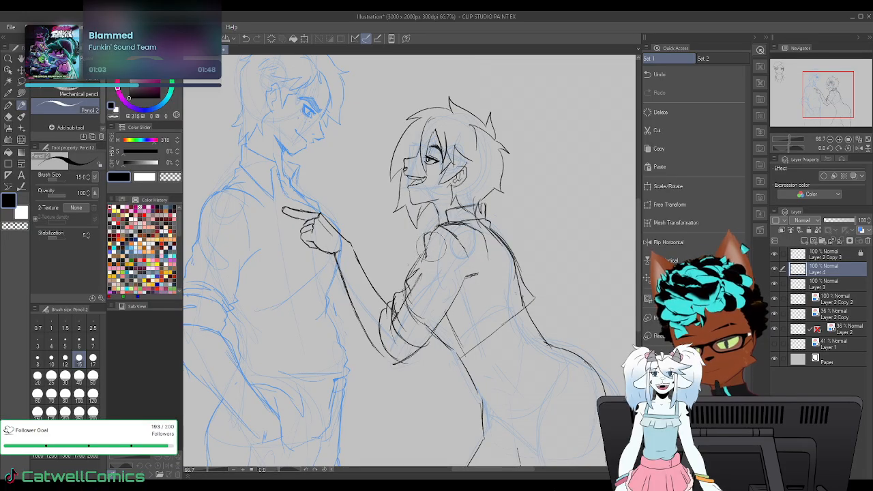
left_click_drag(433, 233, 423, 264)
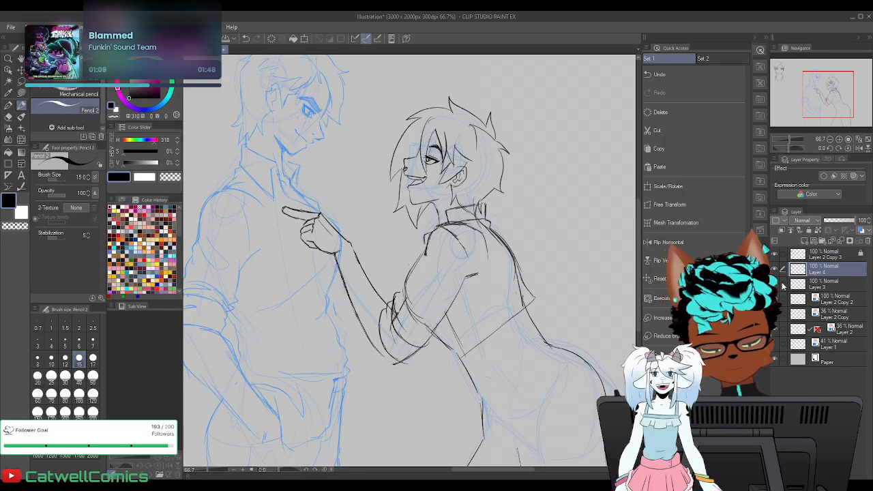
Hide Layer 3, redraw the sleeve's front contour with folds from shoulder to elbow, and erase the old cuff lines
left_click(775, 284)
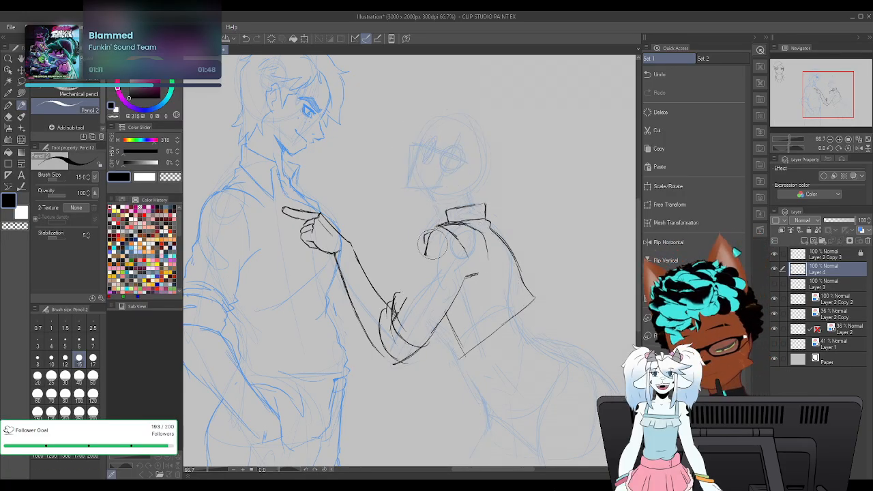
left_click_drag(432, 247, 427, 257)
left_click_drag(446, 222, 436, 227)
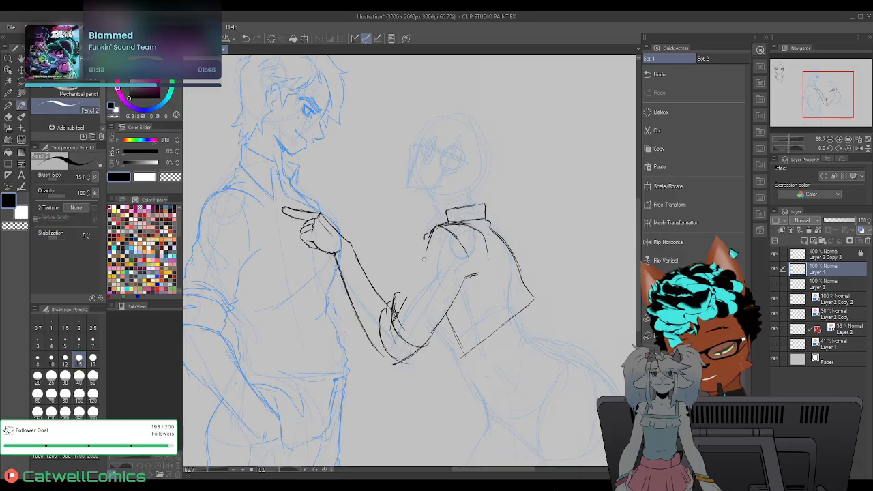
mouse_move(410, 283)
left_mouse_down()
mouse_move(419, 323)
mouse_move(380, 306)
mouse_move(387, 302)
mouse_move(392, 356)
left_mouse_up()
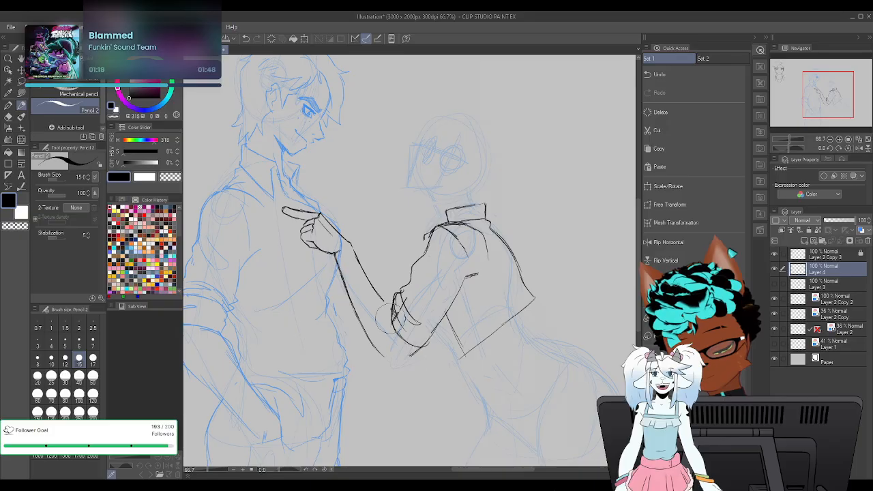
mouse_move(399, 315)
left_mouse_down()
mouse_move(415, 335)
mouse_move(405, 285)
left_mouse_up()
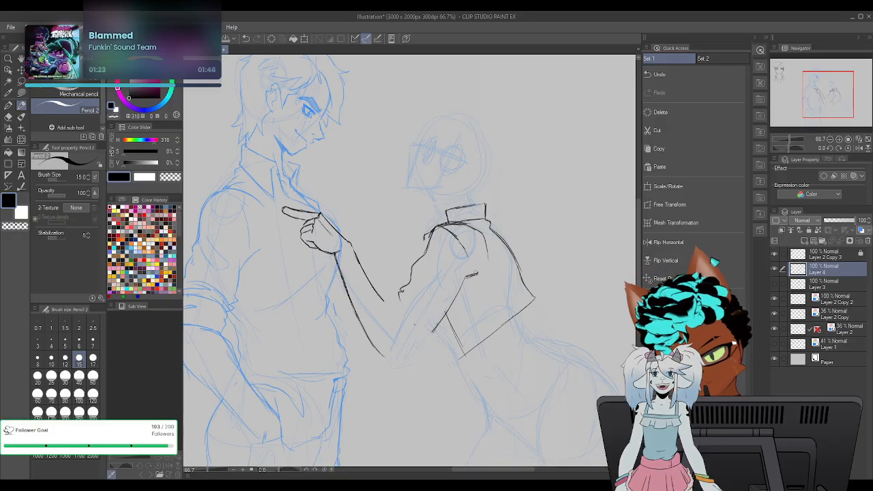
Mirror the view to redraw the sleeve's underside and the cuff opening around the elbow, and restore the original orientation
left_click(857, 149)
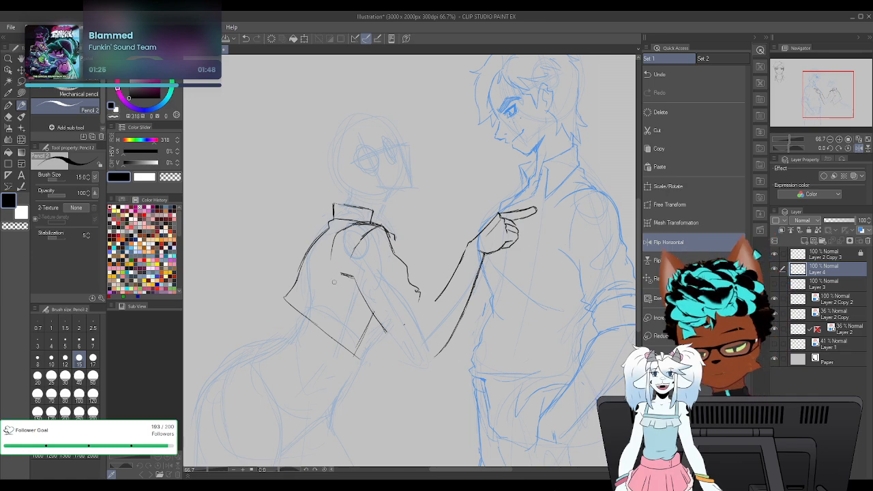
left_click_drag(342, 283, 374, 324)
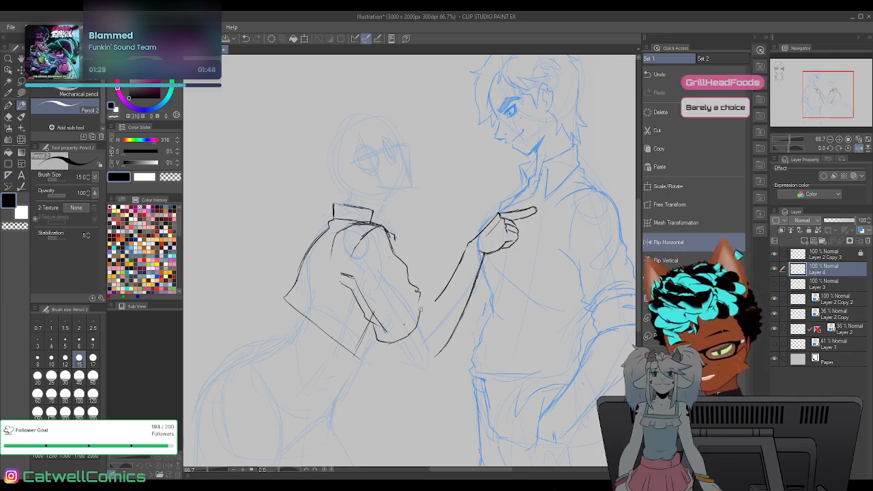
left_click_drag(417, 290, 404, 337)
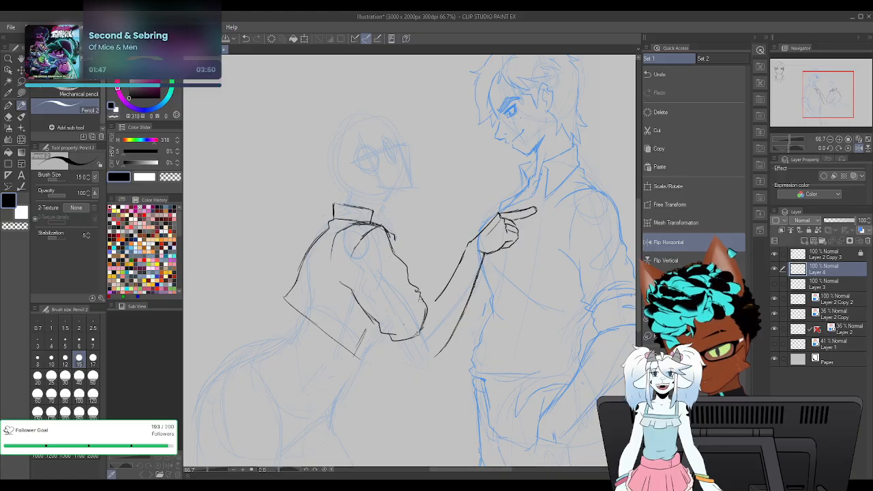
left_click(668, 242)
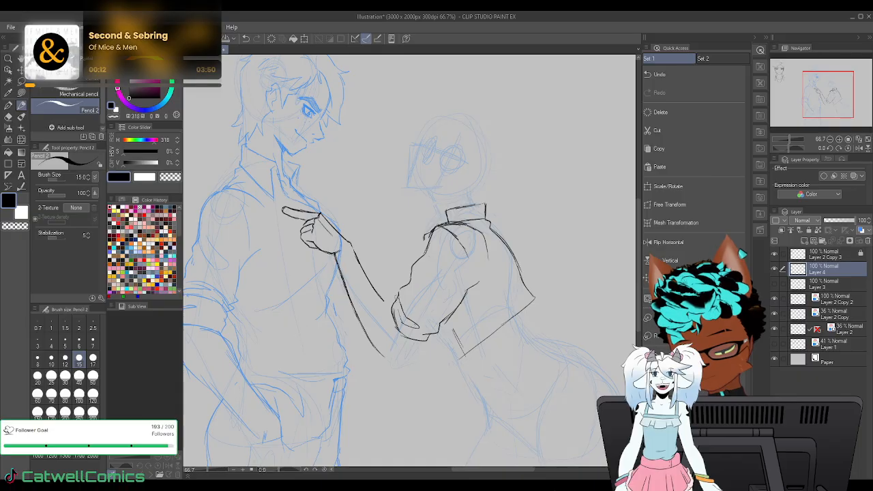
Mirror the view to draw the rolled cuff's folds and the bent elbow joining the forearm, and flip the view back
left_click(668, 242)
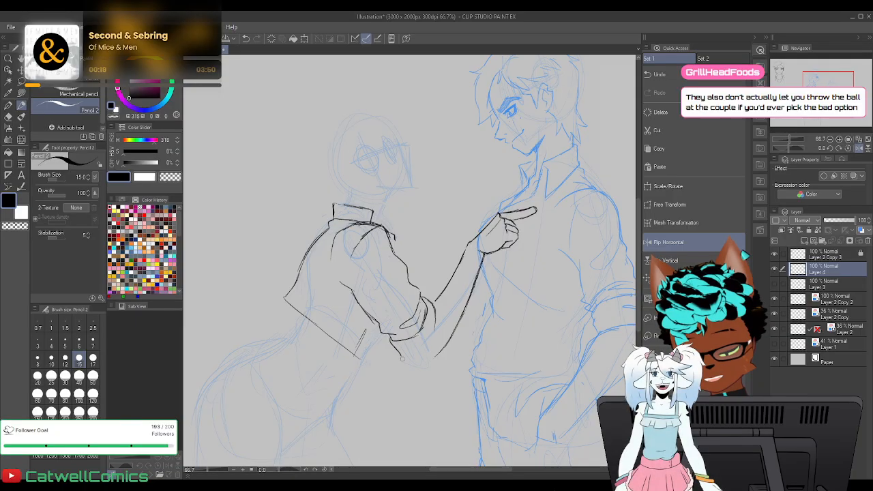
mouse_move(411, 362)
left_mouse_down()
mouse_move(433, 349)
mouse_move(433, 338)
left_mouse_up()
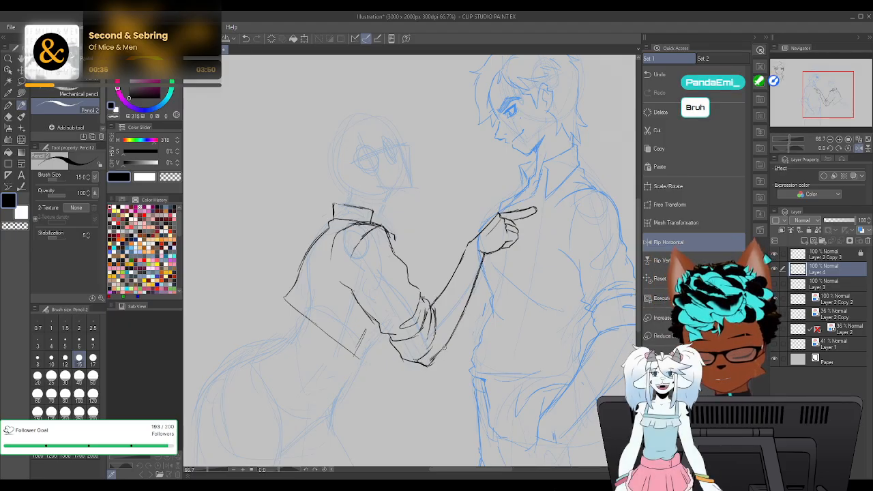
mouse_move(400, 346)
left_mouse_down()
mouse_move(419, 337)
mouse_move(410, 356)
left_mouse_up()
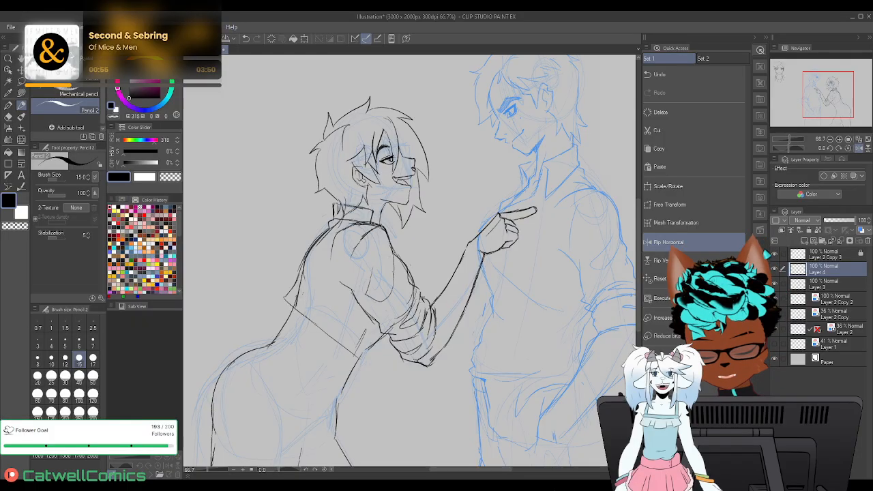
left_click(683, 242)
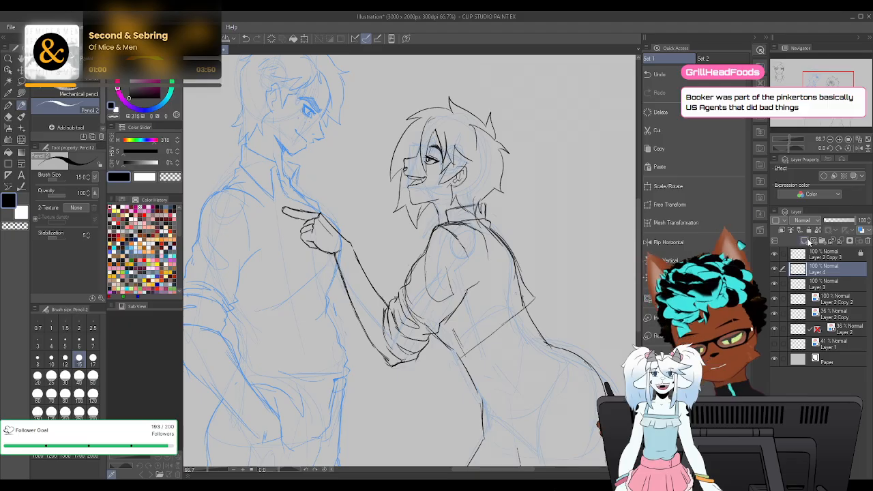
Add a new layer above Layer 4, tint Layer 4's lines blue, and hide Layer 3
left_click(809, 243)
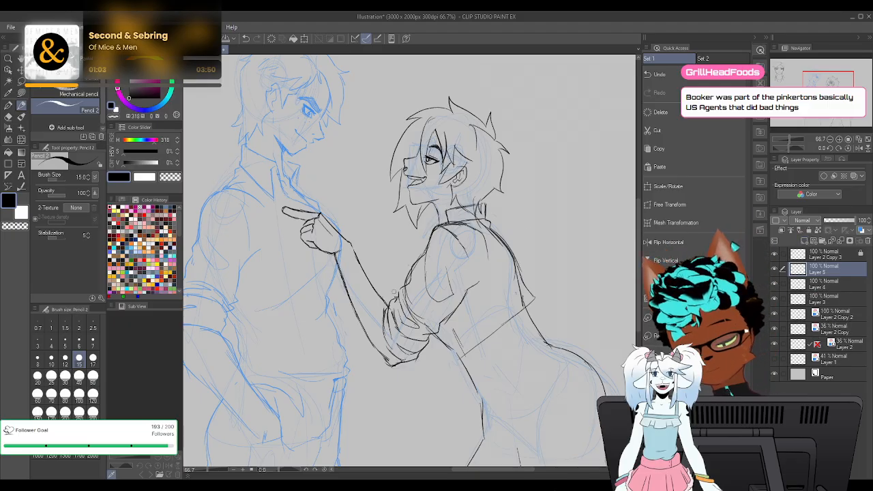
left_click_drag(391, 300, 397, 296)
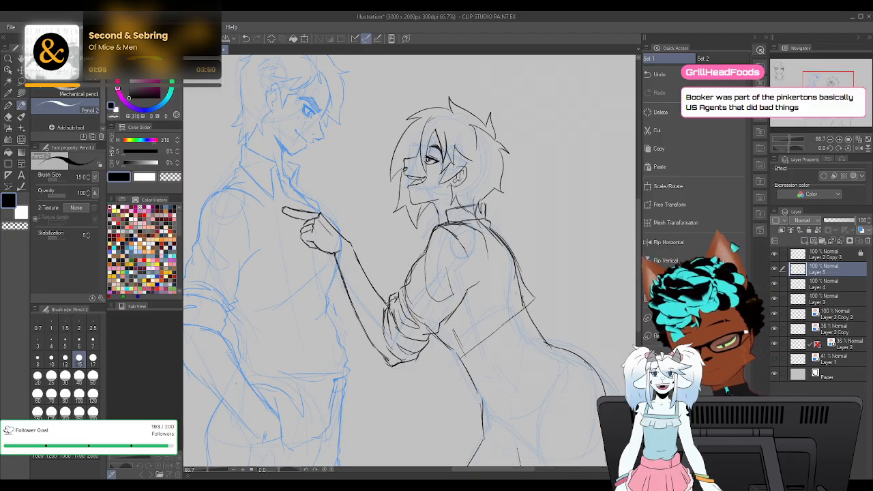
left_click(828, 284)
left_click(851, 241)
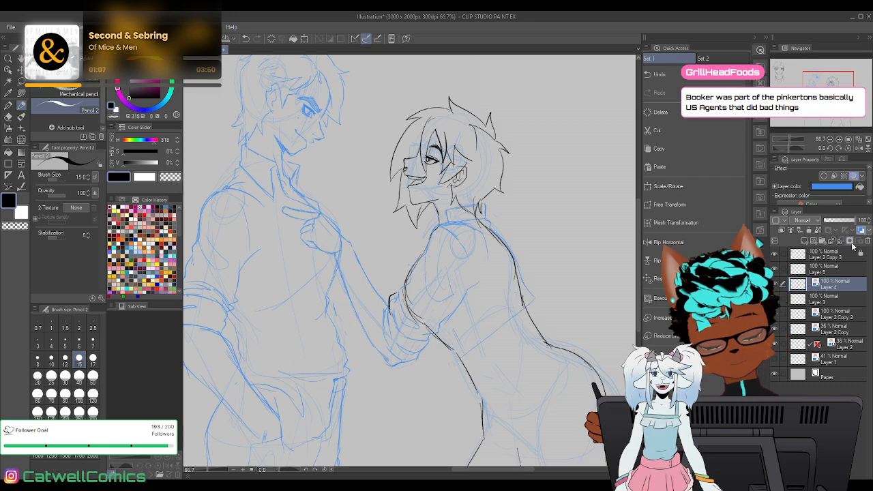
left_click(774, 299)
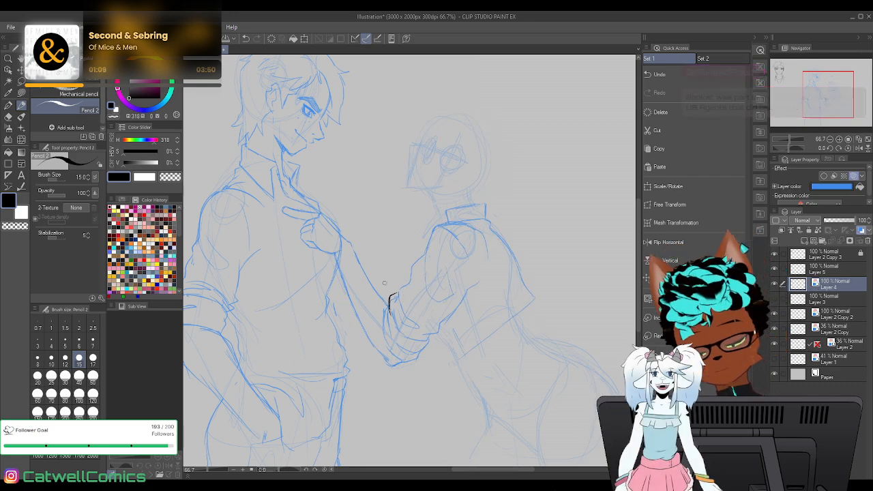
On Layer 5, draw the other hand's curled fingers gripping the sleeve above the elbow and enlarge them to 114%
left_click(824, 266)
left_click_drag(396, 294, 391, 318)
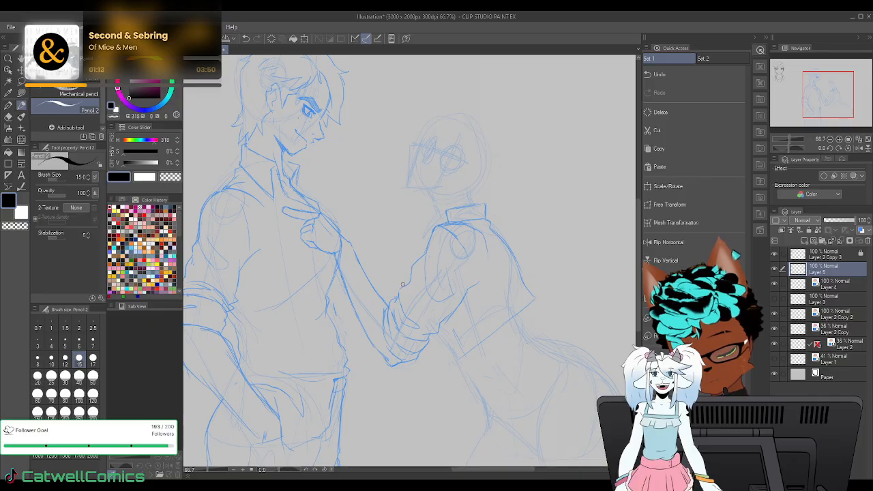
left_click_drag(402, 286, 396, 305)
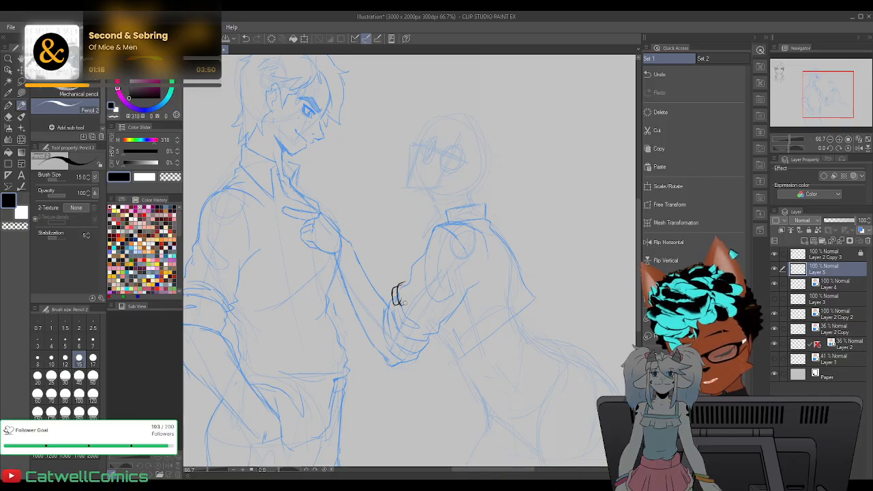
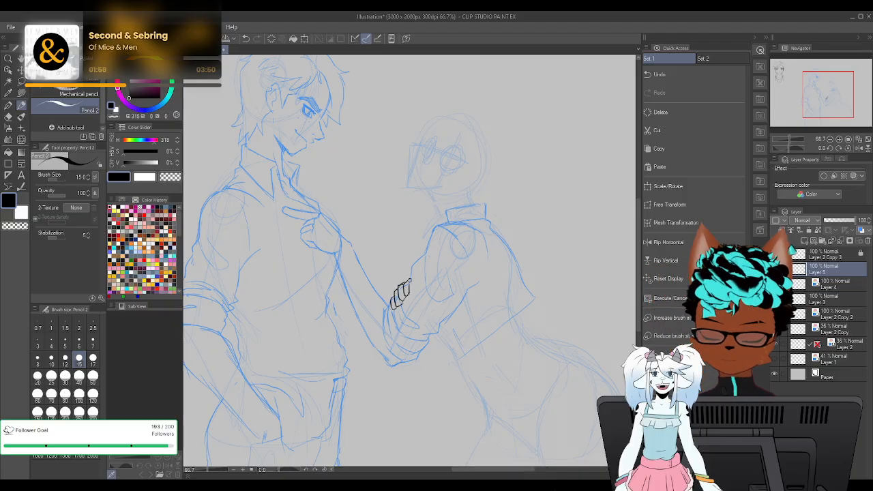
left_click(665, 186)
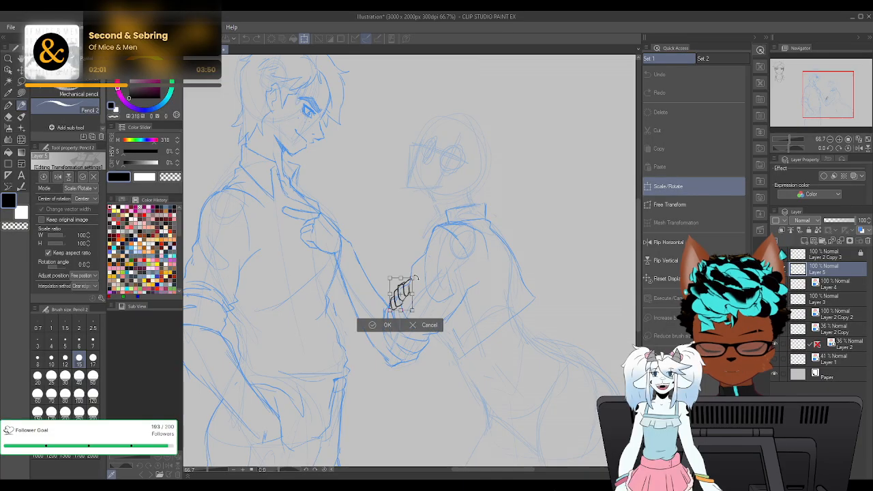
left_click_drag(413, 277, 399, 294)
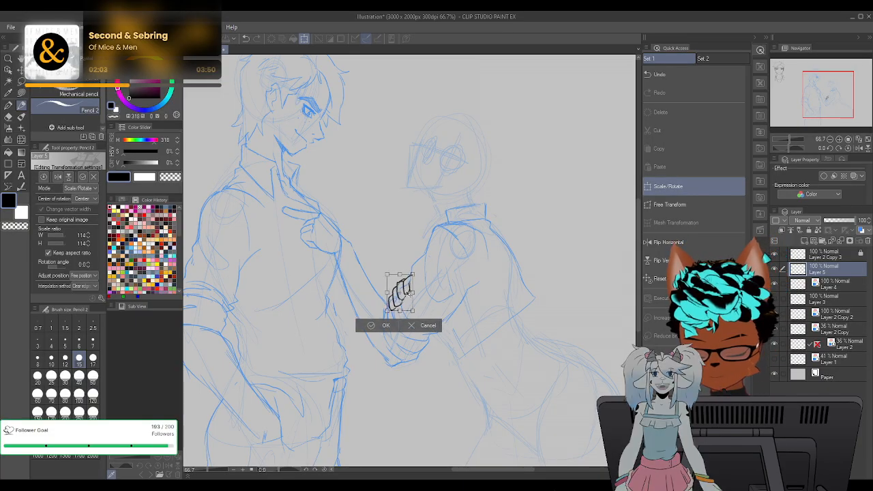
left_click(382, 326)
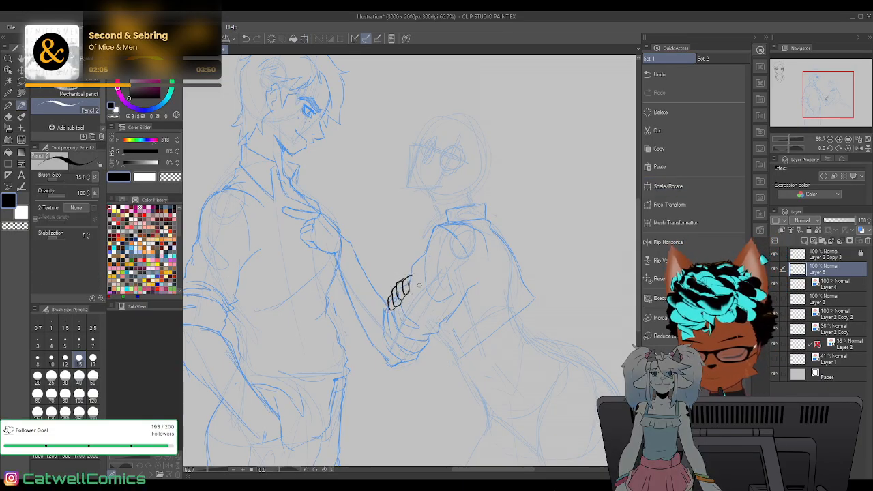
Show Layer 3 again and remove the blue layer color from Layer 4
left_click(775, 299)
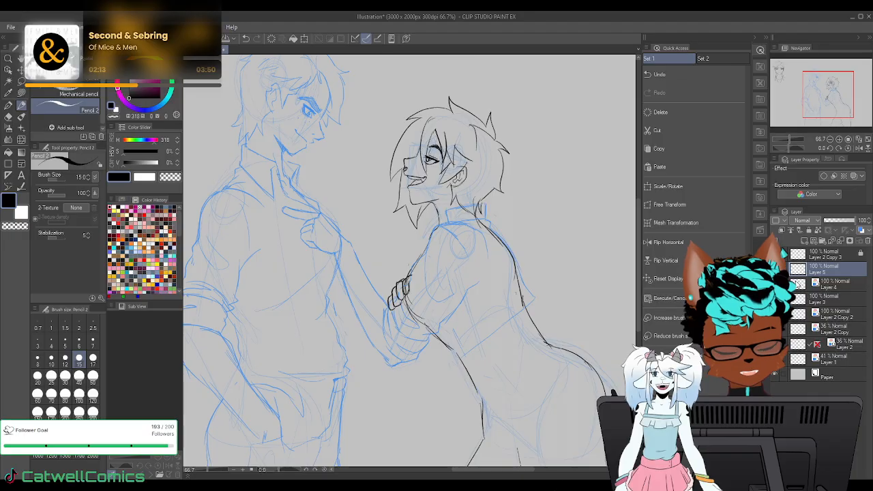
left_click(798, 284)
left_click(853, 176)
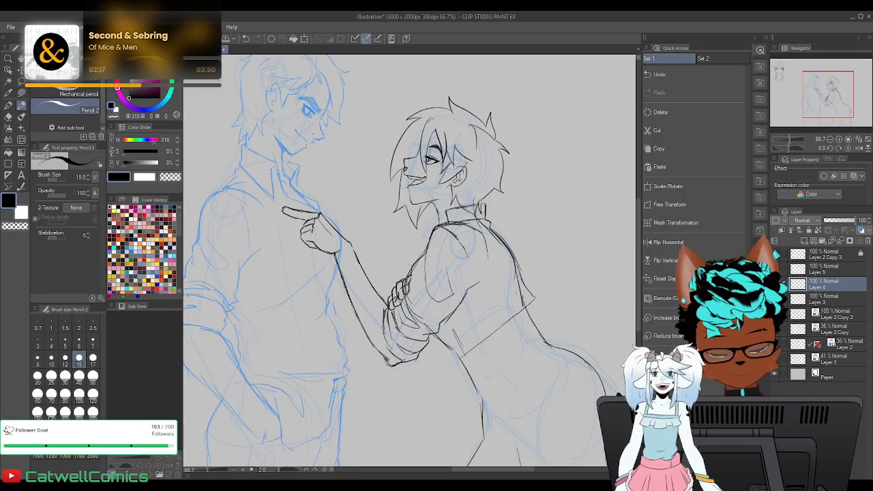
Hide Layer 3 and erase Layer 4's sleeve lines where they overlap the gripping fingers, toggling layer visibility to check
left_click(774, 269)
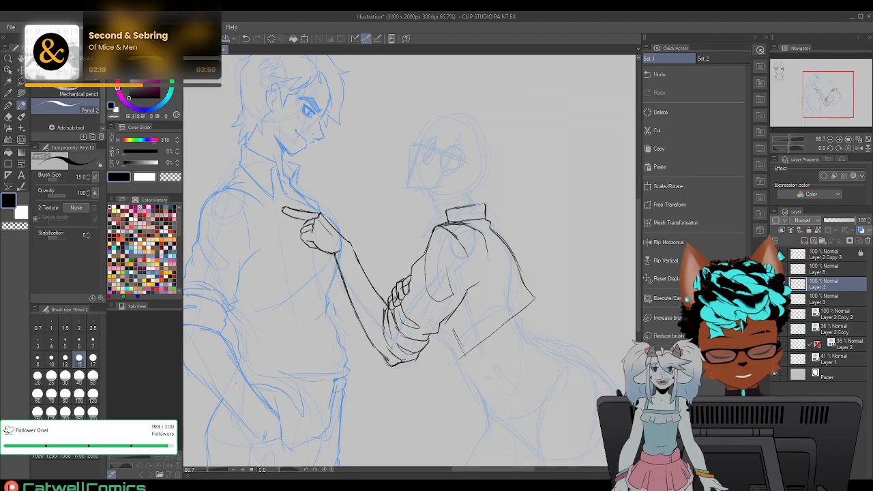
left_click(774, 283)
left_click(775, 283)
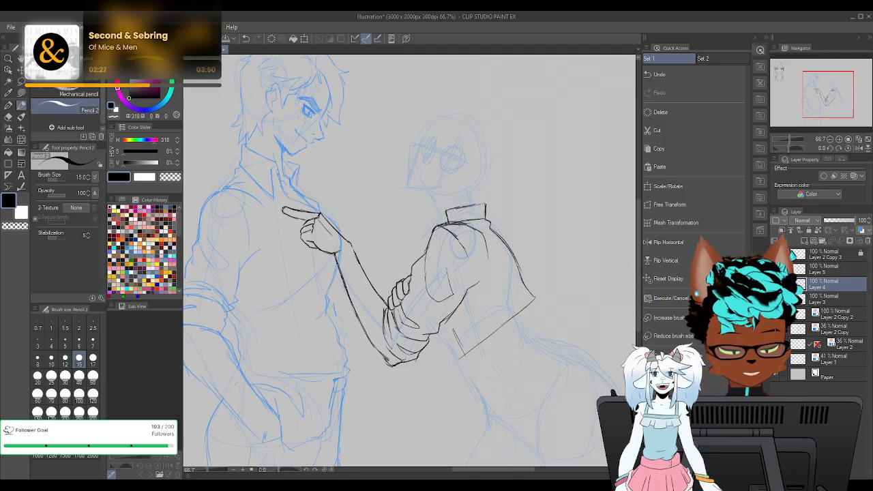
left_click(775, 284)
left_click(776, 284)
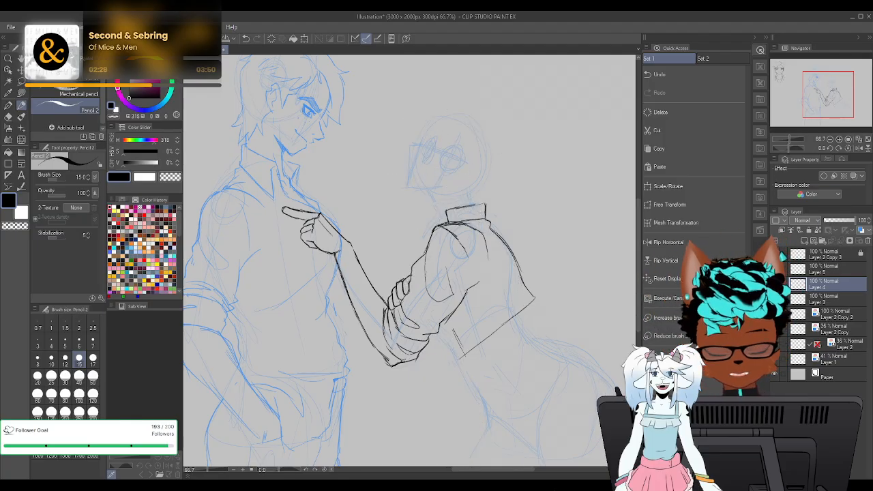
Merge the fingers on Layer 5 down into Layer 4
left_click(822, 270)
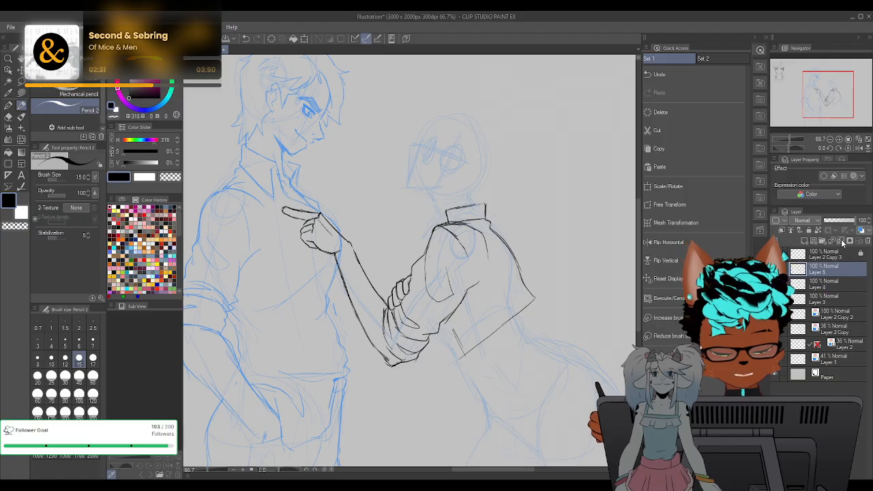
left_click(841, 240)
left_click(776, 285)
left_click(775, 285)
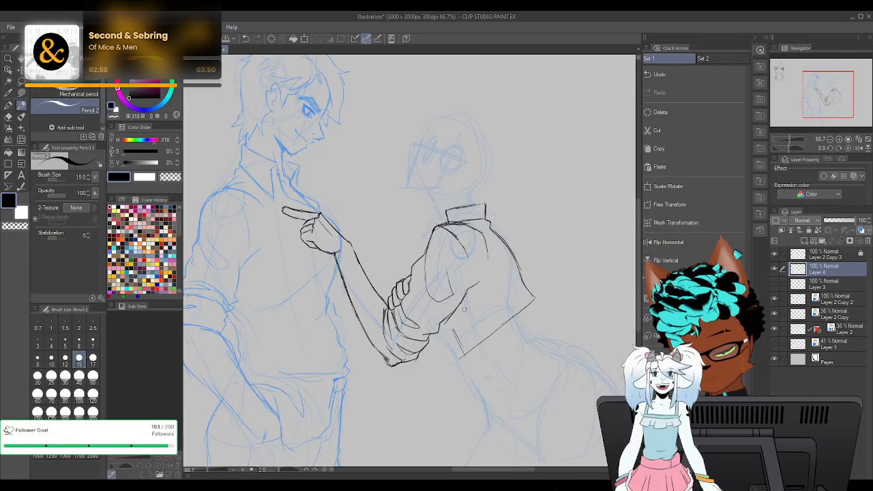
Redraw the cropped shirt's front edge, notched opening and hem across the waist to the back, with Layer 3 shown for reference
left_click_drag(463, 345, 458, 343)
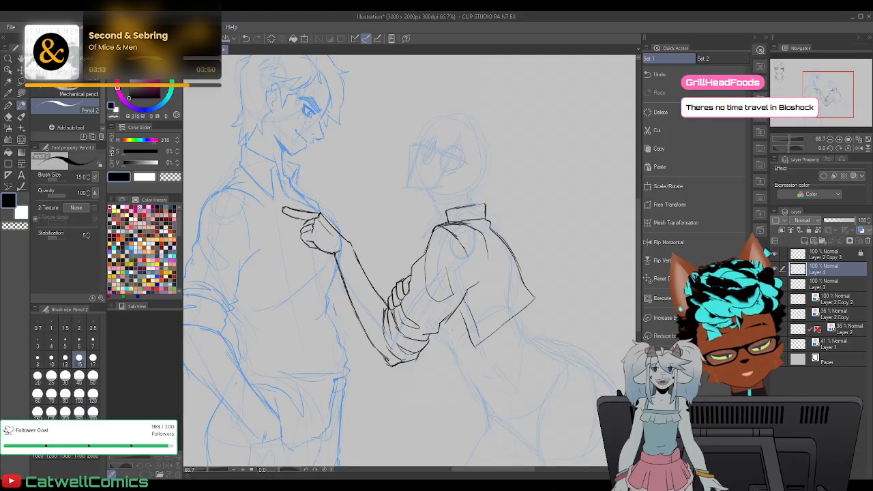
left_click(774, 284)
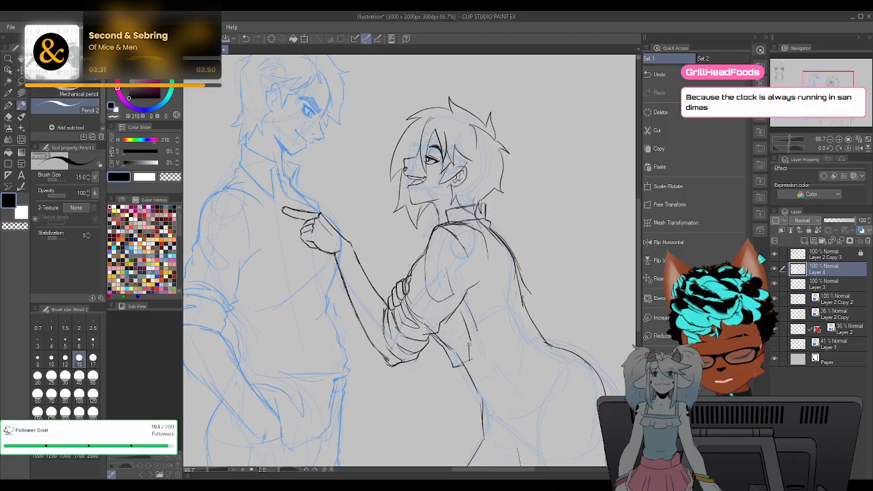
left_click_drag(474, 315, 491, 367)
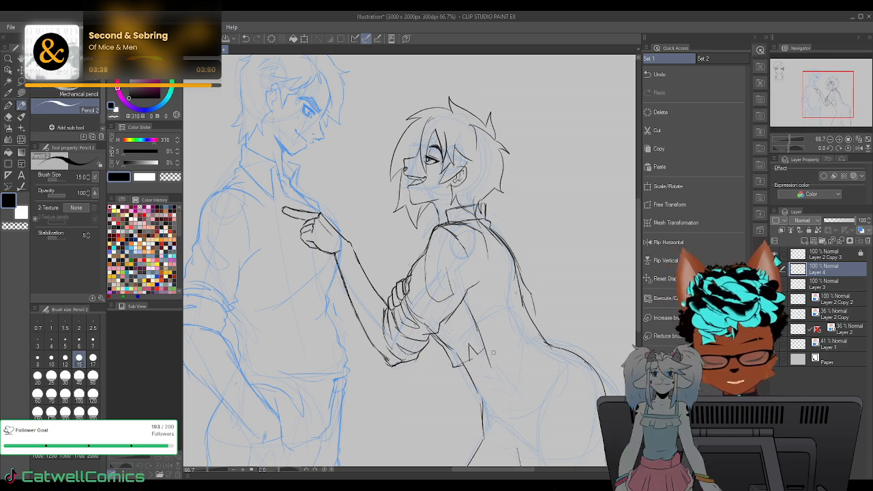
left_click_drag(486, 356, 533, 322)
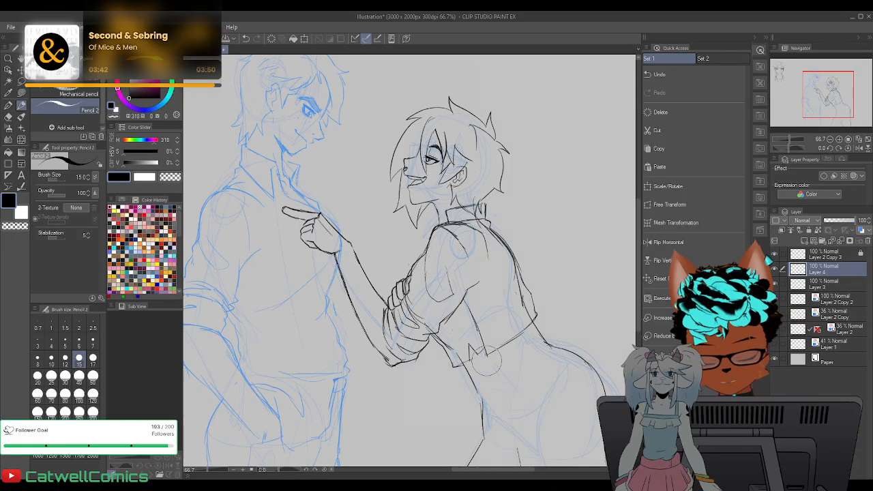
left_click_drag(493, 326, 483, 356)
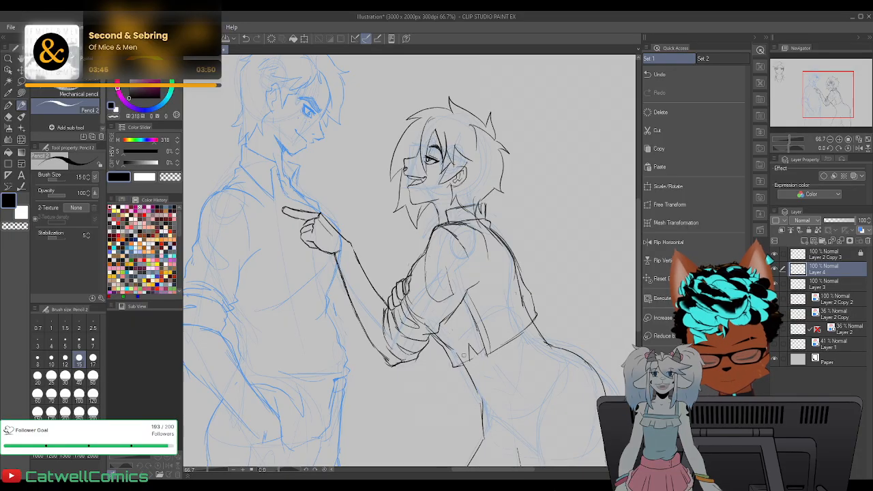
mouse_move(454, 322)
left_mouse_down()
mouse_move(427, 349)
mouse_move(470, 363)
left_mouse_up()
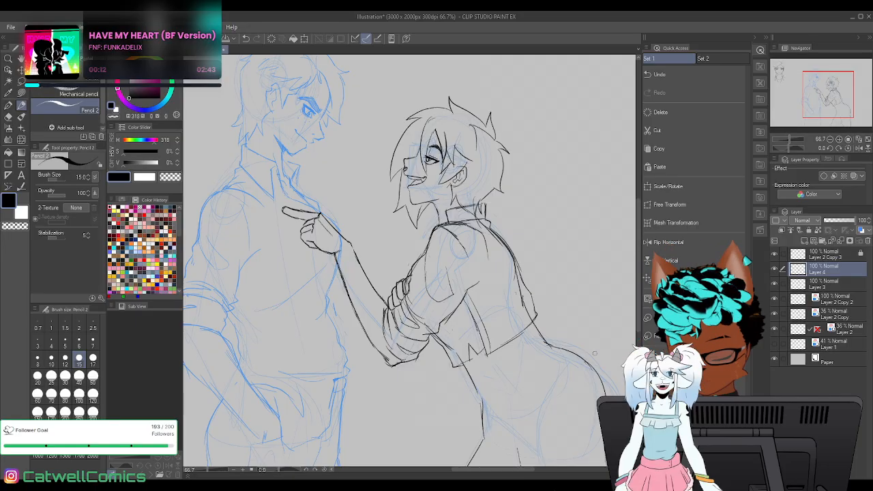
Draw a belt with belt loops across the leaning figure's waist on Layer 4, redoing its lower edge
left_click_drag(494, 390, 508, 387)
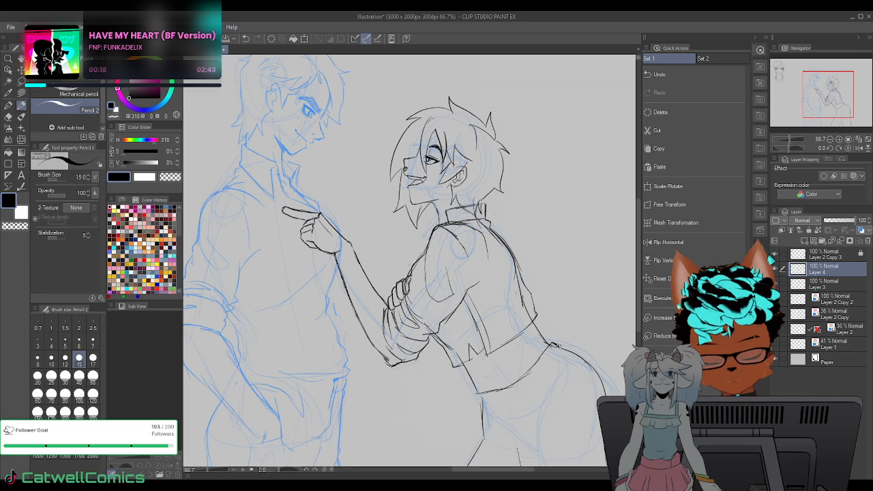
mouse_move(557, 346)
left_mouse_down()
mouse_move(532, 379)
mouse_move(478, 408)
mouse_move(486, 401)
left_mouse_up()
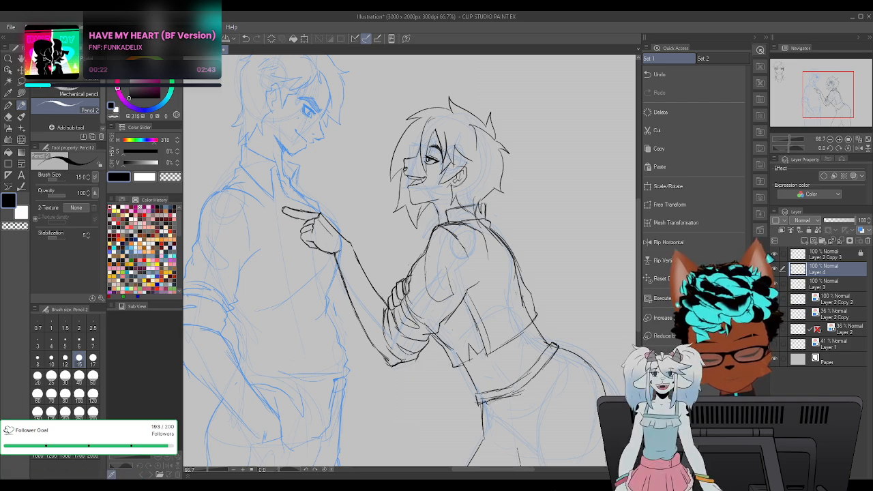
key("ctrl+z")
key("ctrl+z")
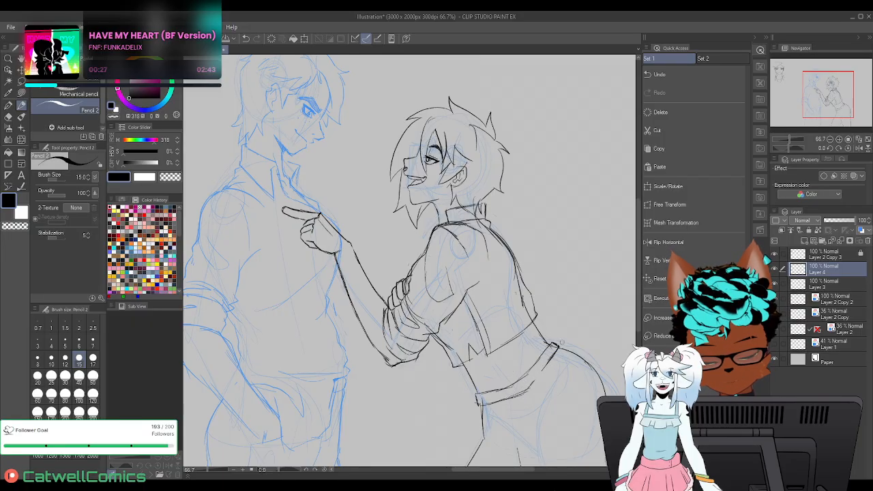
left_click_drag(560, 346, 528, 390)
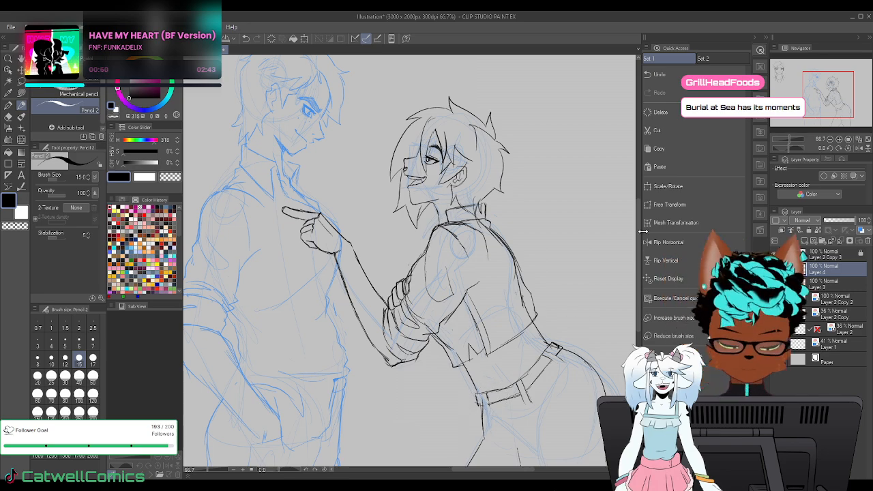
Draw the leaning figure's trouser front, thigh fold and rear leg line below the belt on Layer 3
left_click_drag(638, 240, 639, 263)
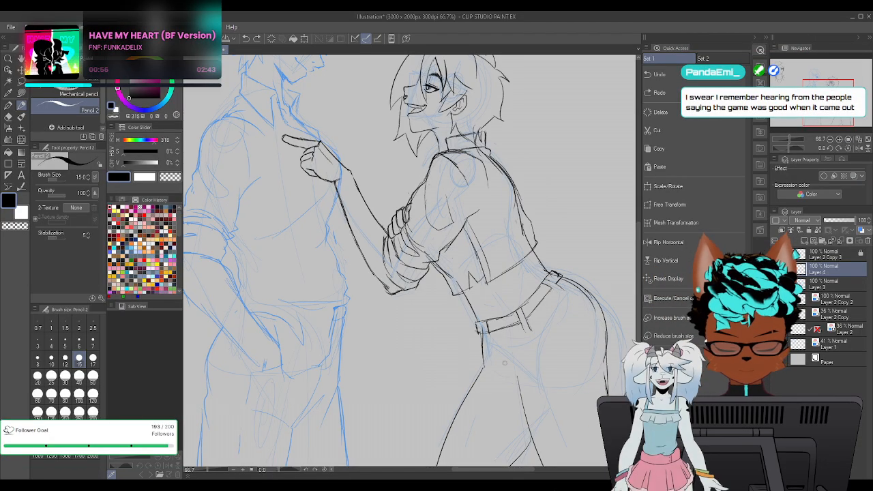
key("ctrl+minus")
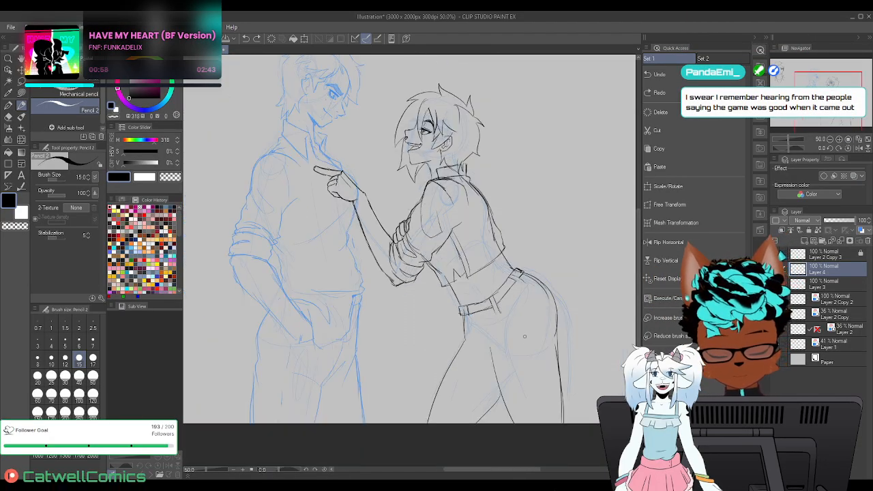
left_click_drag(524, 336, 510, 358)
left_click(818, 287)
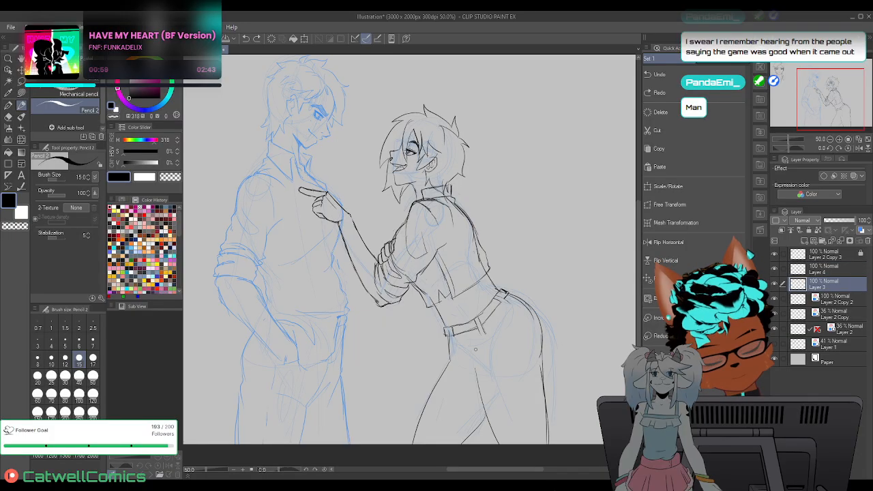
left_click_drag(445, 333, 447, 370)
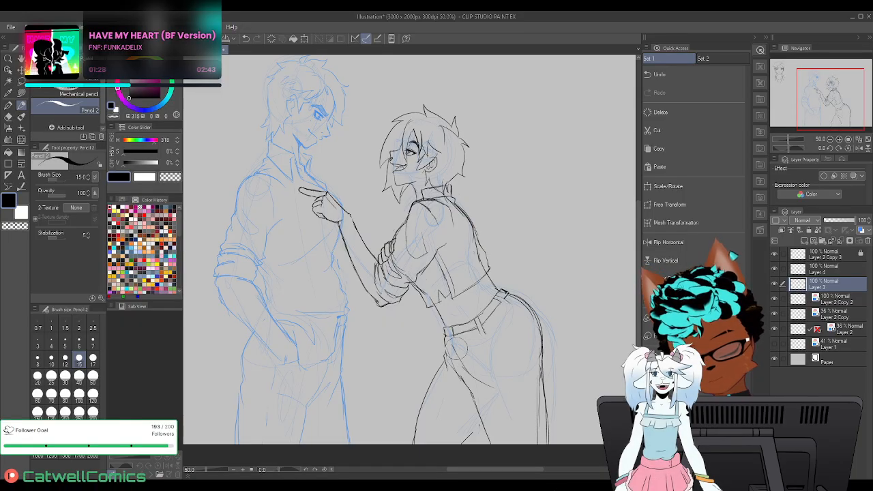
mouse_move(548, 382)
left_mouse_down()
mouse_move(558, 454)
mouse_move(534, 355)
mouse_move(534, 458)
left_mouse_up()
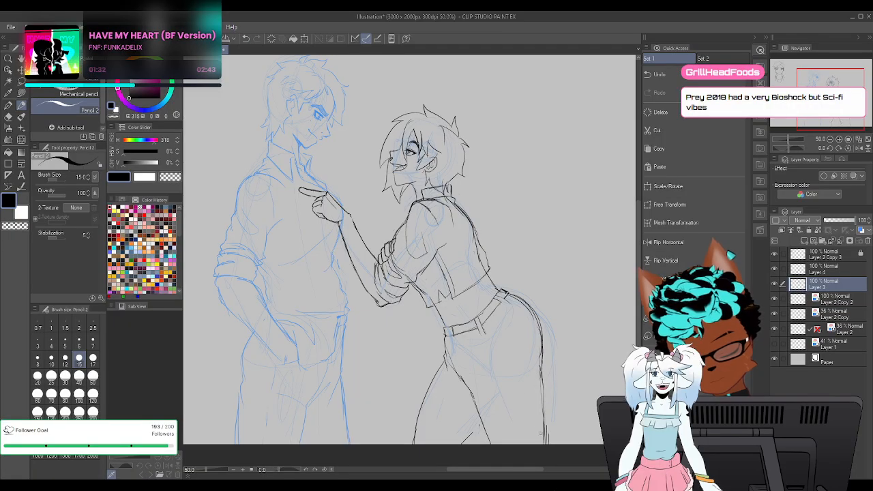
Check the drawing mirrored, then try to rotate the lassoed hip and rear leg outline on Layer 3
left_click(665, 242)
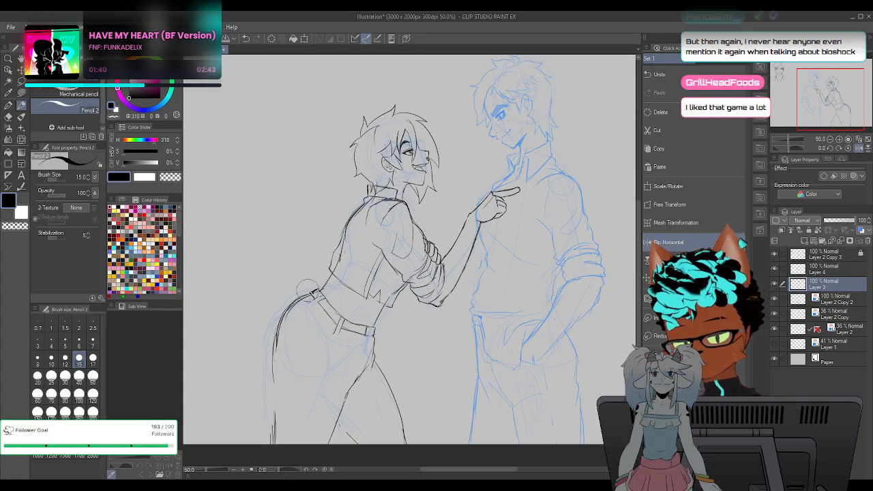
left_click(668, 242)
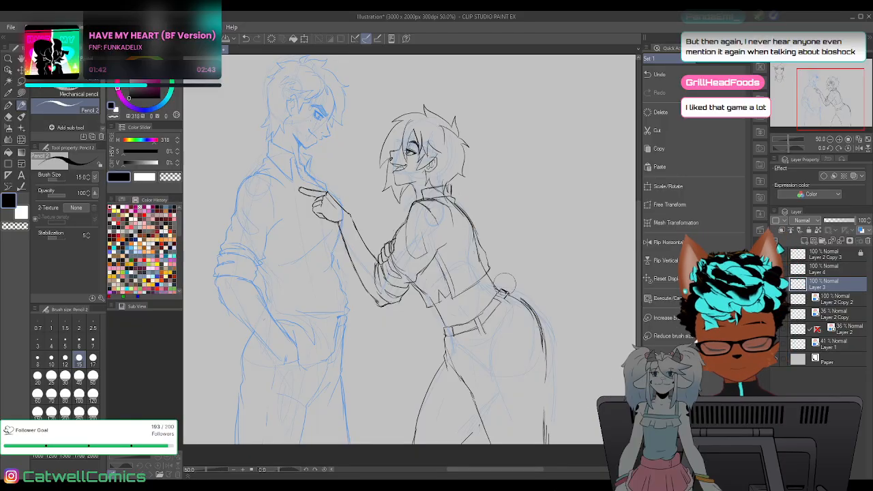
key("m")
mouse_move(499, 280)
left_mouse_down()
mouse_move(546, 442)
mouse_move(501, 281)
left_mouse_up()
left_click_drag(638, 231, 638, 244)
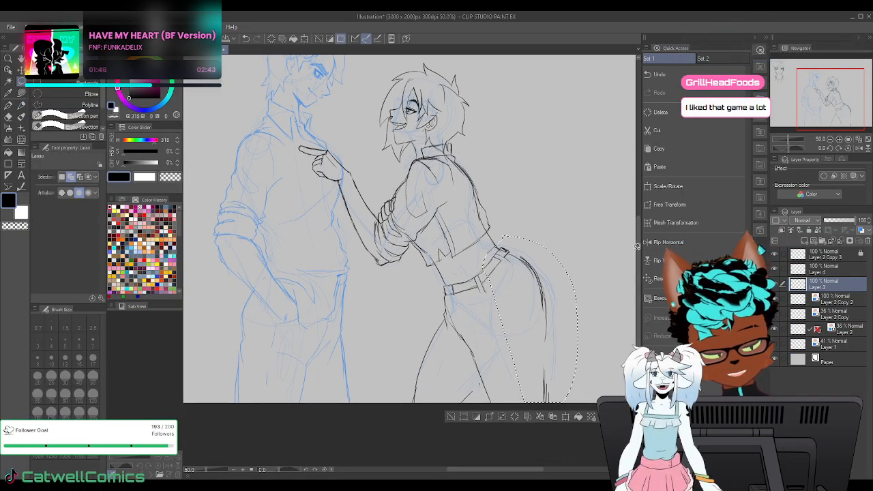
left_click(566, 421)
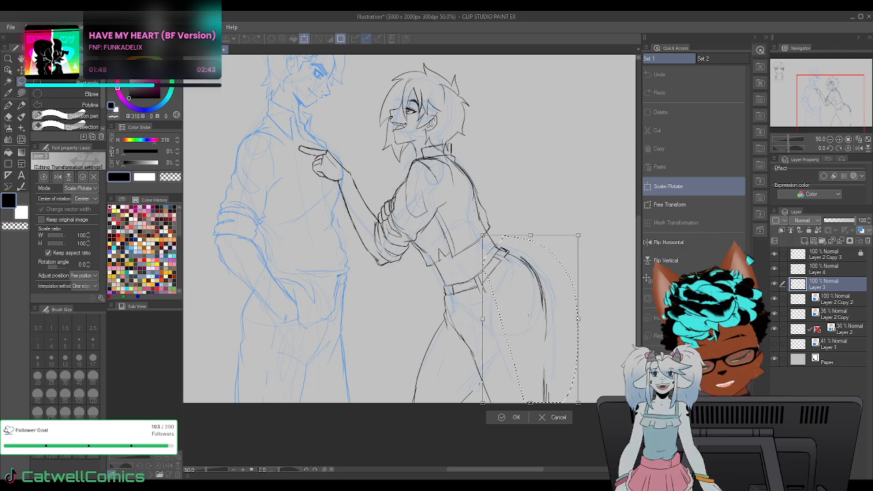
left_click_drag(532, 259, 530, 299)
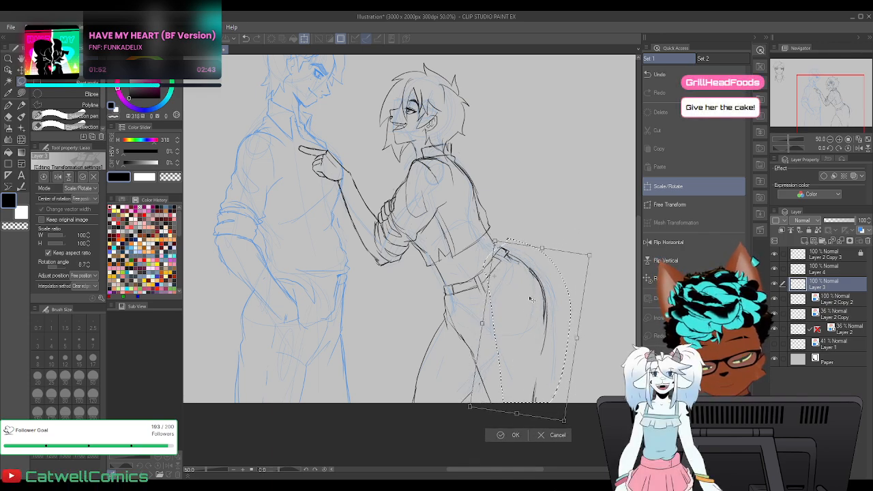
left_click(515, 435)
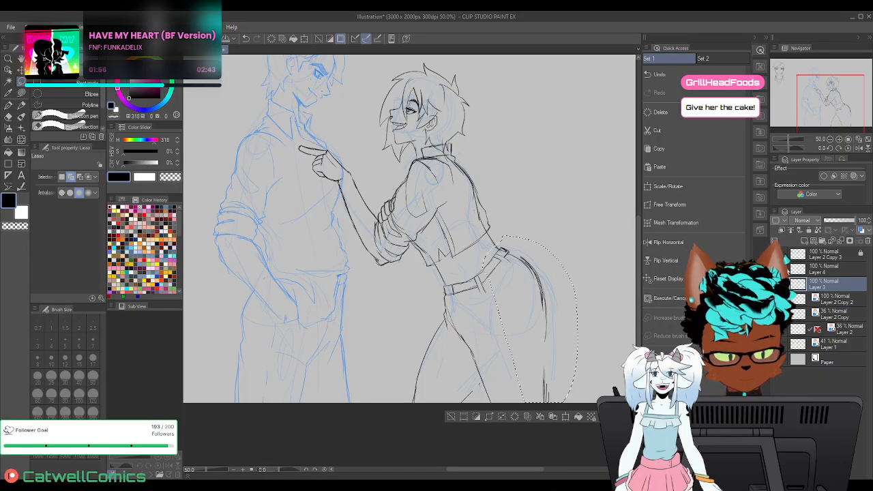
Try to rotate the selected hip and rear leg outline on Layers 3 and 4 together, then deselect it
left_click(783, 269)
left_click(565, 417)
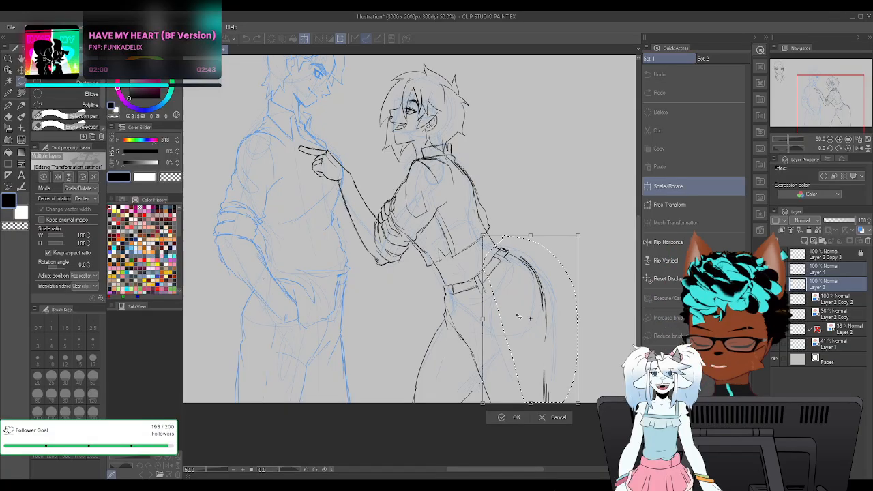
mouse_move(574, 223)
left_mouse_down()
mouse_move(584, 235)
mouse_move(567, 293)
mouse_move(527, 344)
left_mouse_up()
left_click(546, 430)
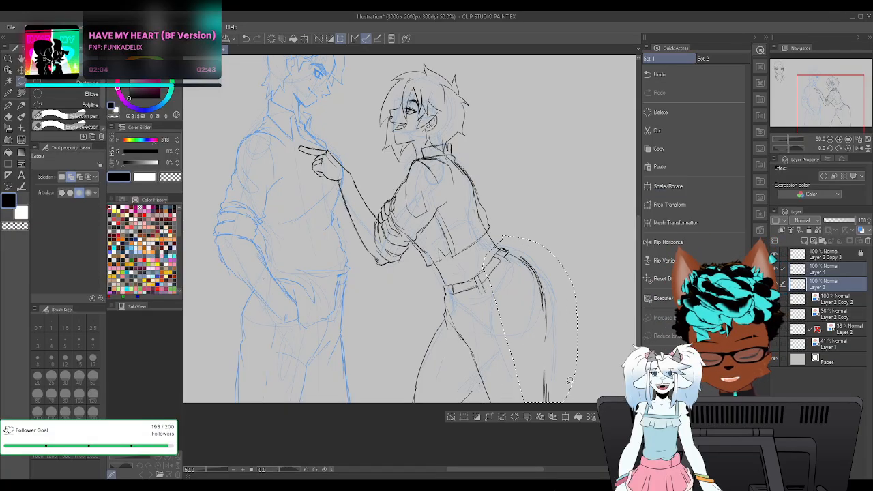
left_click(448, 417)
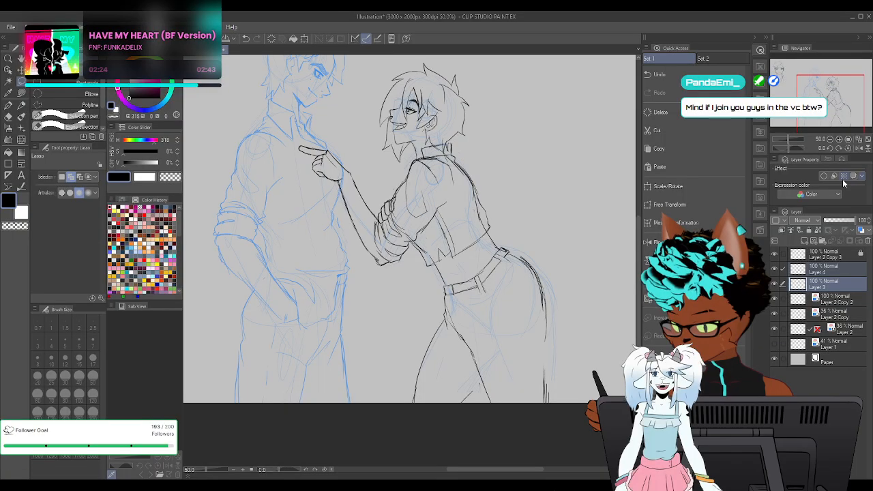
left_click(843, 179)
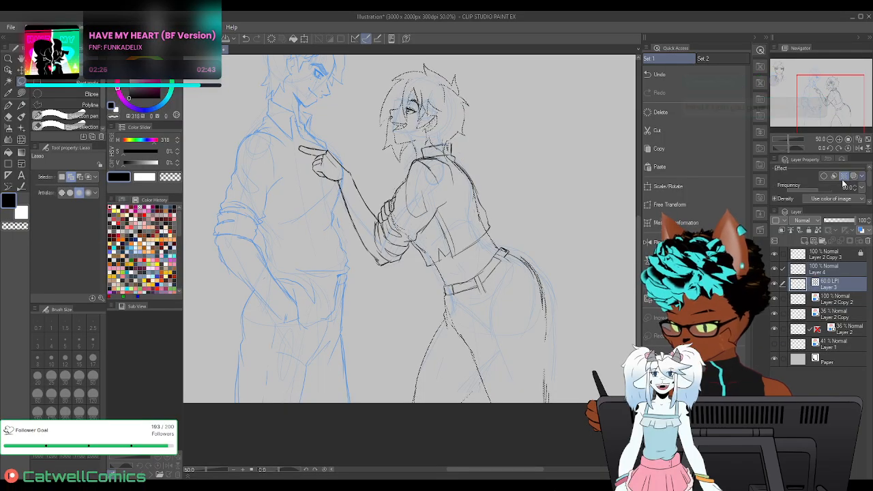
left_click(844, 177)
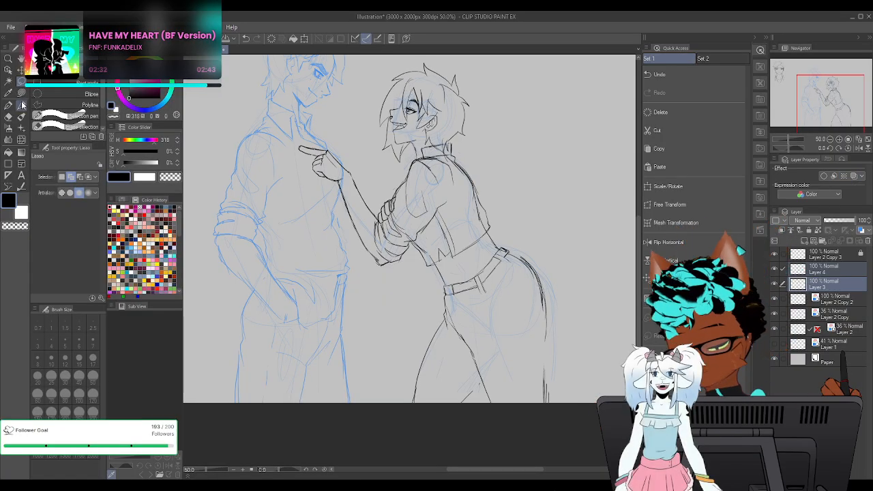
Erase the leaning figure's hip and rear leg outline from Layers 3 and 4
key("p")
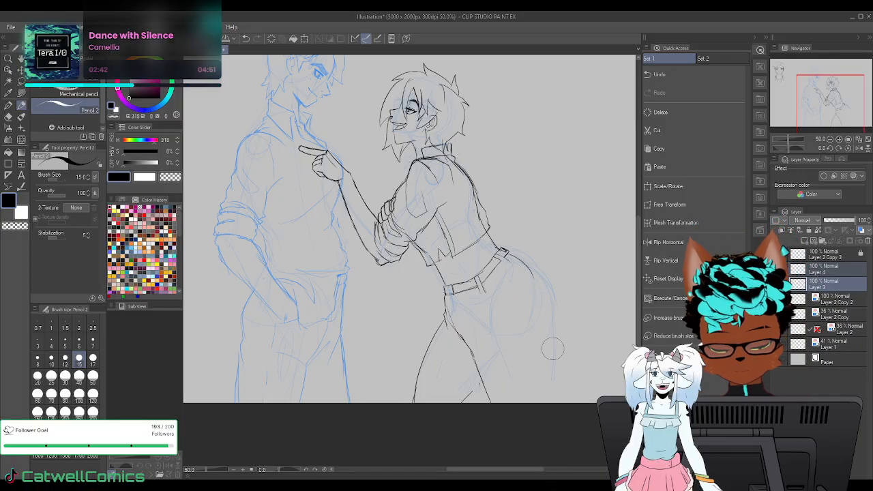
left_click(824, 286)
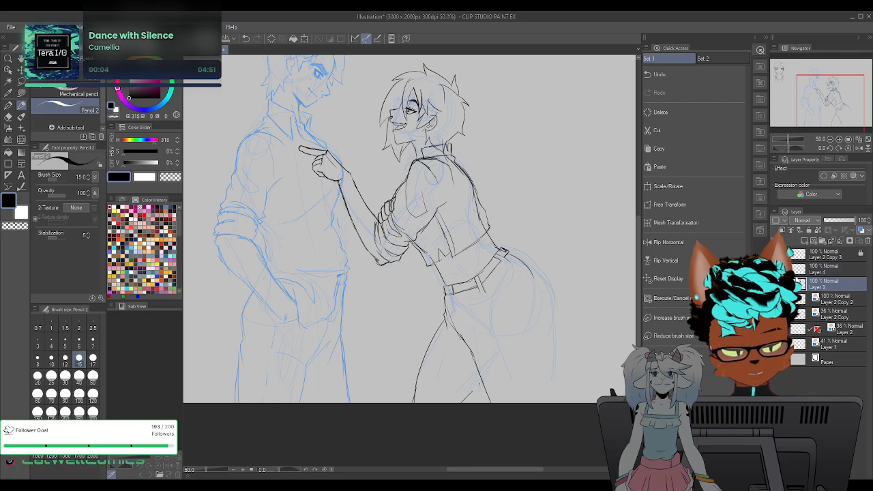
left_click_drag(528, 268, 534, 274)
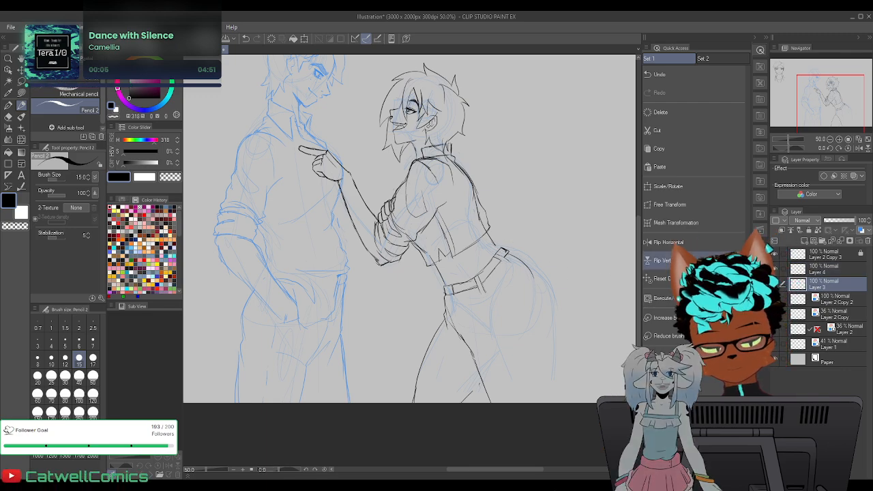
Redraw the curve from the lower back over the hip and down the rear leg on Layer 4, checking it mirrored
left_click(827, 272)
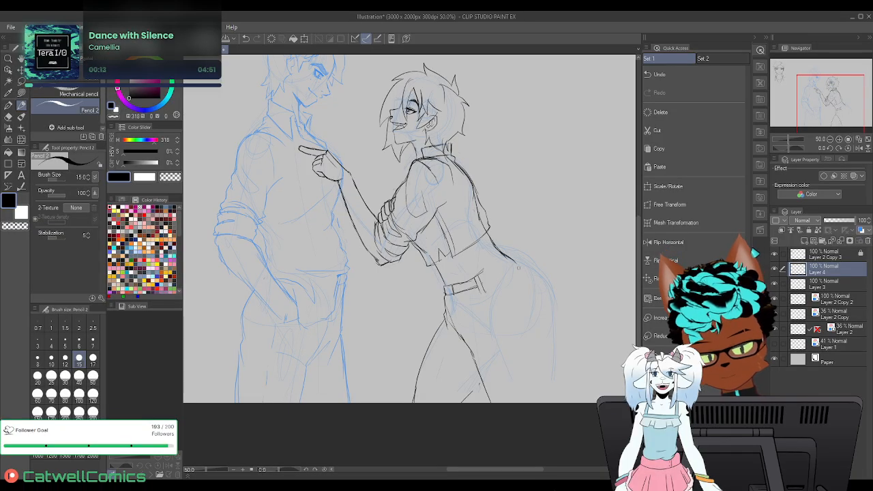
left_click_drag(537, 289, 541, 324)
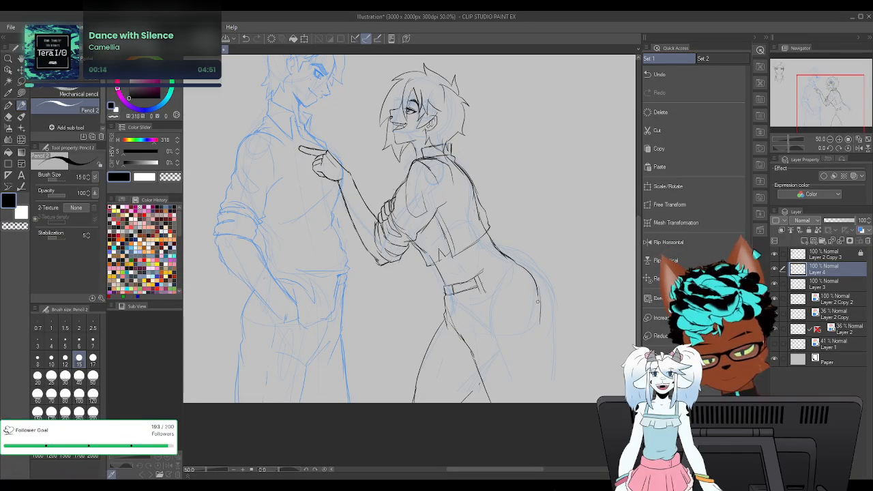
left_click(669, 242)
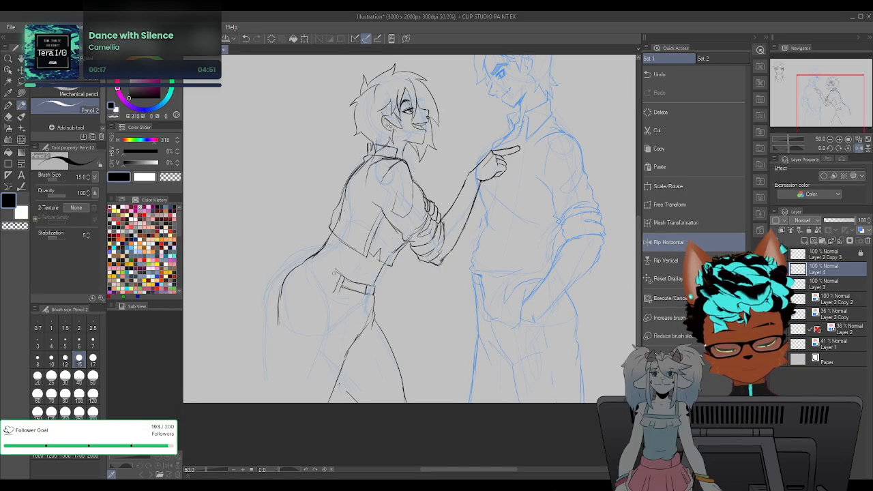
left_click_drag(282, 292, 281, 314)
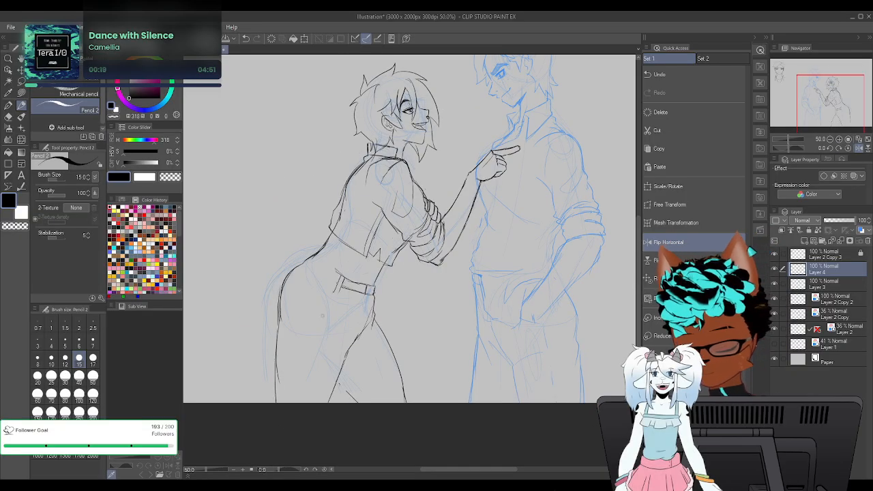
left_click(859, 148)
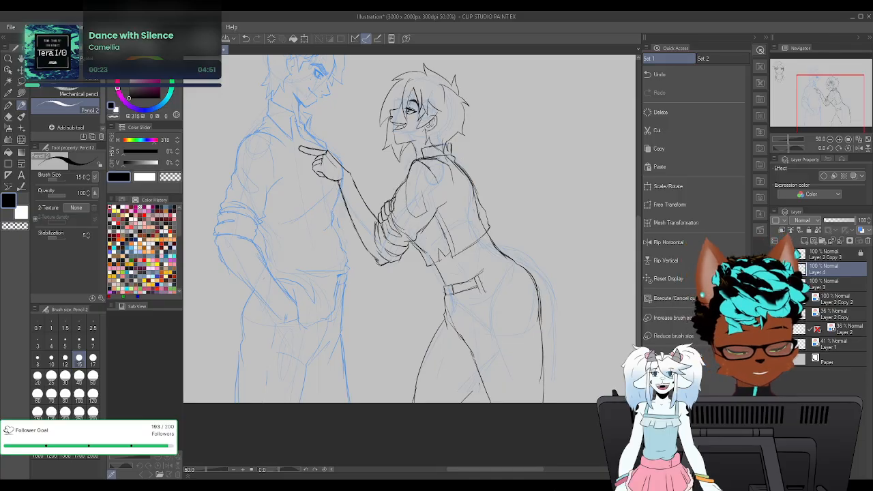
left_click(775, 284)
left_click(775, 284)
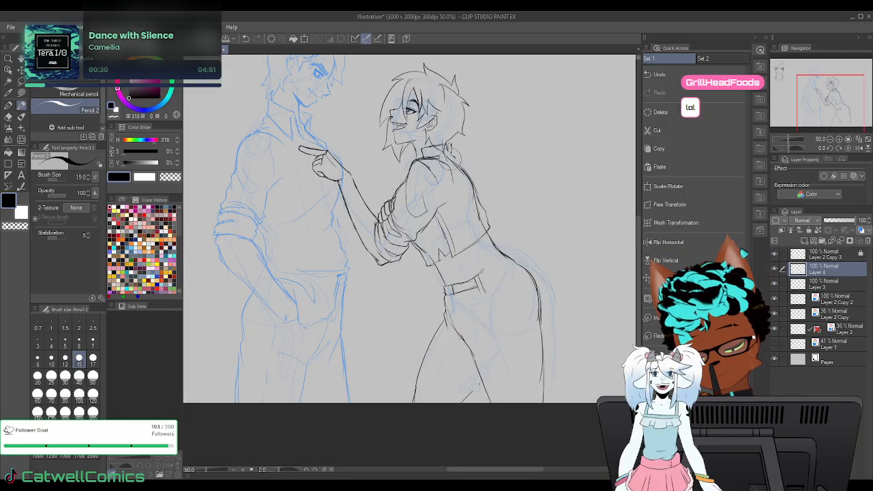
Clean up the doubled lines around the shirt's collar and back on Layer 3 into a single contour
left_click(838, 282)
left_click_drag(453, 159, 489, 232)
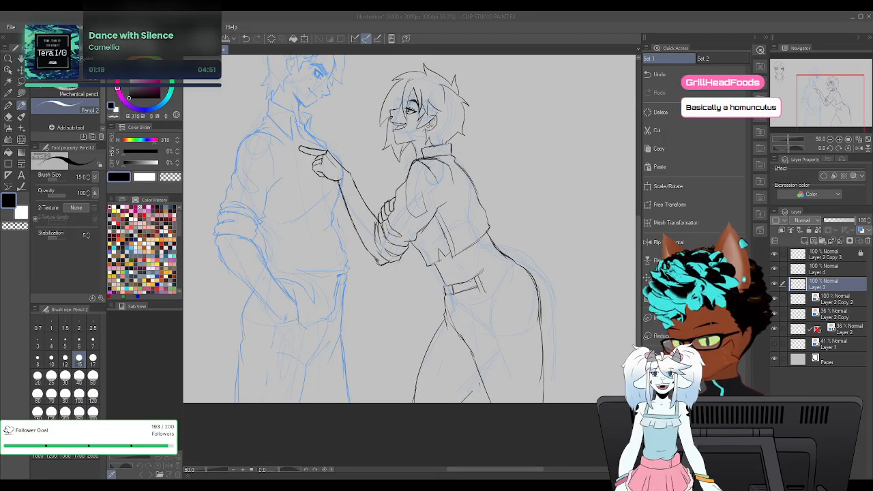
left_click(320, 441)
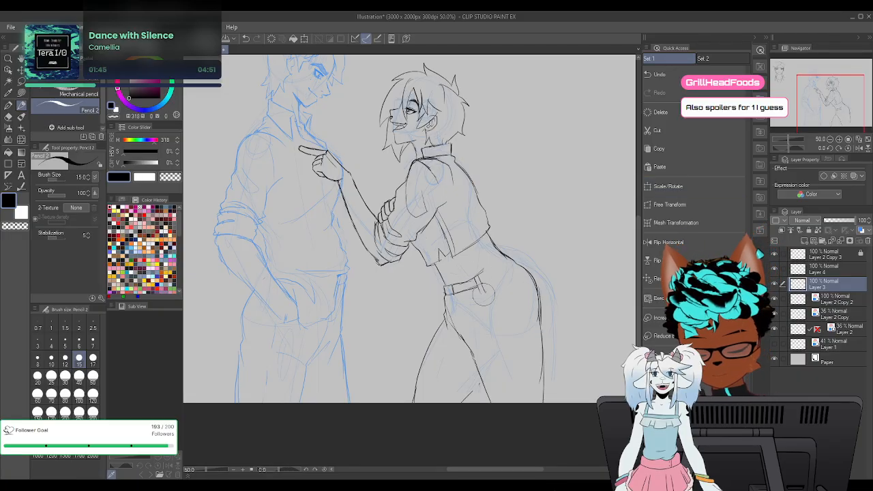
Erase the remaining belt and loop at the waist and redraw a curved waistband around the hips on Layer 4
left_click(774, 284)
left_click(774, 269)
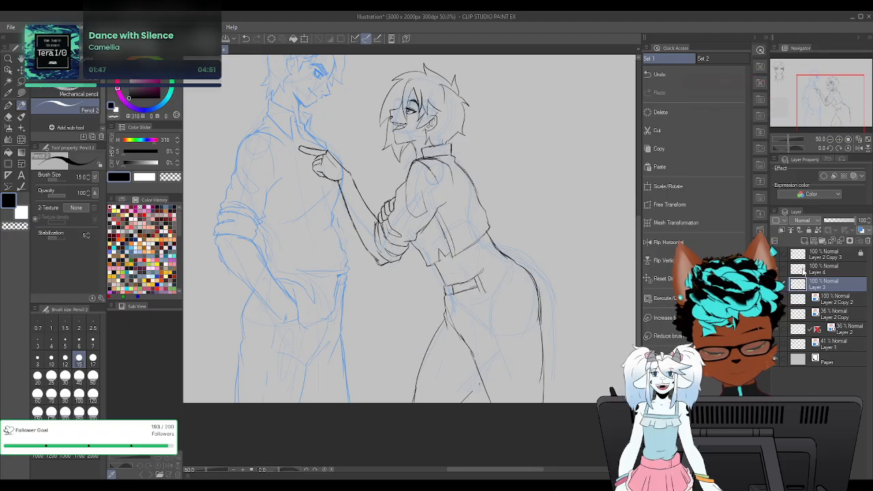
left_click(825, 268)
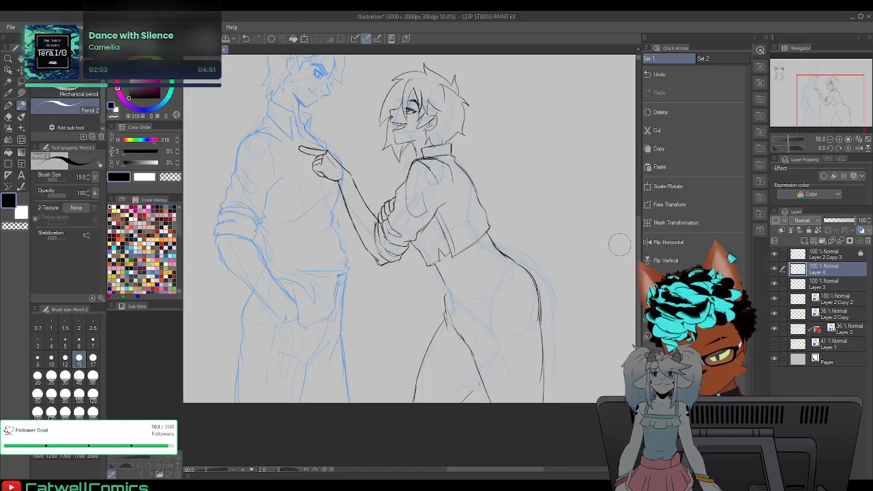
left_click(831, 285)
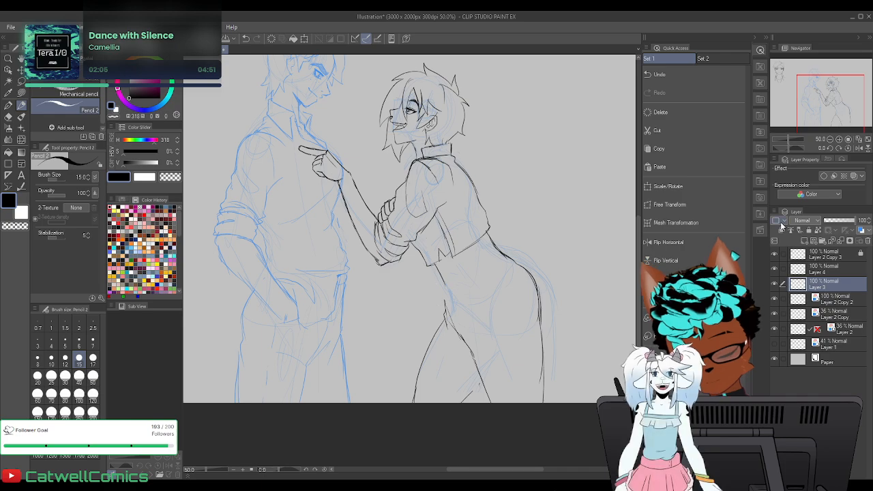
left_click(819, 271)
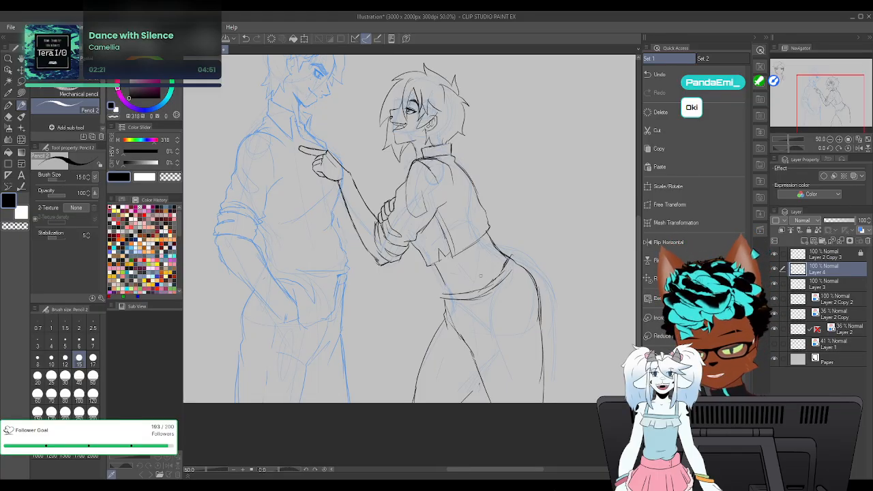
Redraw the leaning figure's waistband on Layer 4 as a curved band around the hips, with a belt loop and rounded front end
mouse_move(441, 294)
left_mouse_down()
mouse_move(480, 302)
mouse_move(492, 292)
mouse_move(472, 289)
mouse_move(499, 271)
left_mouse_up()
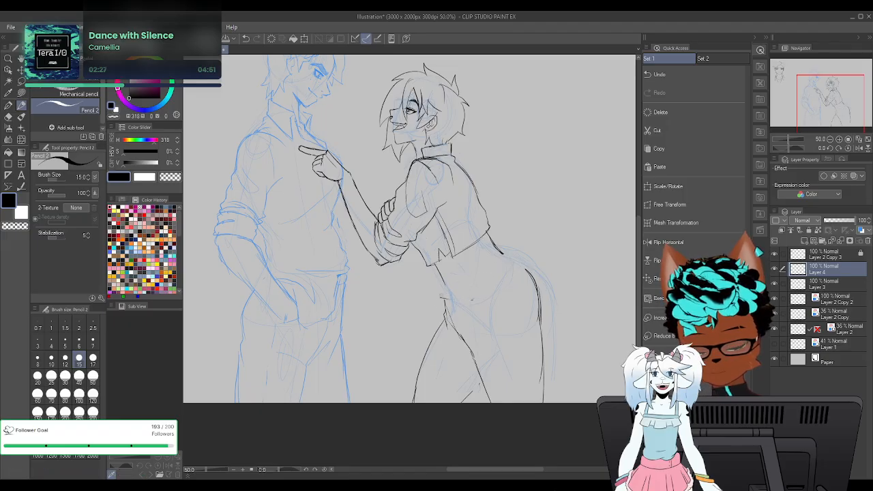
left_click_drag(441, 296, 514, 260)
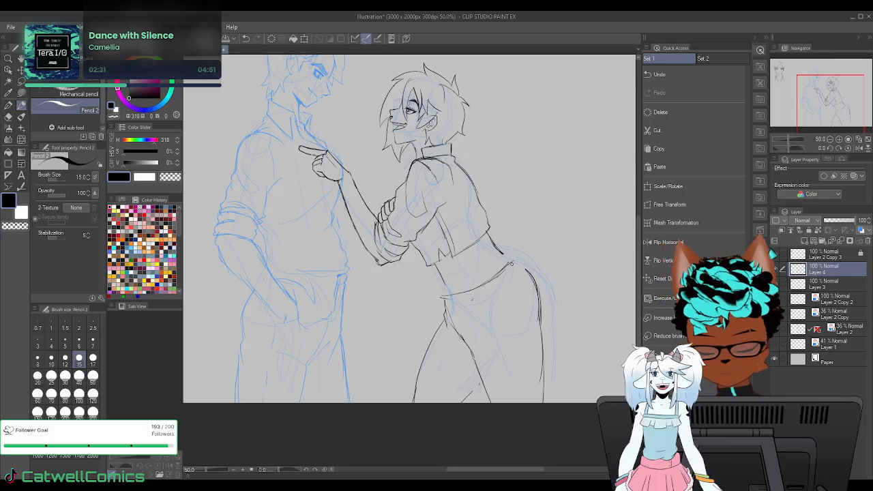
left_click_drag(511, 263, 478, 285)
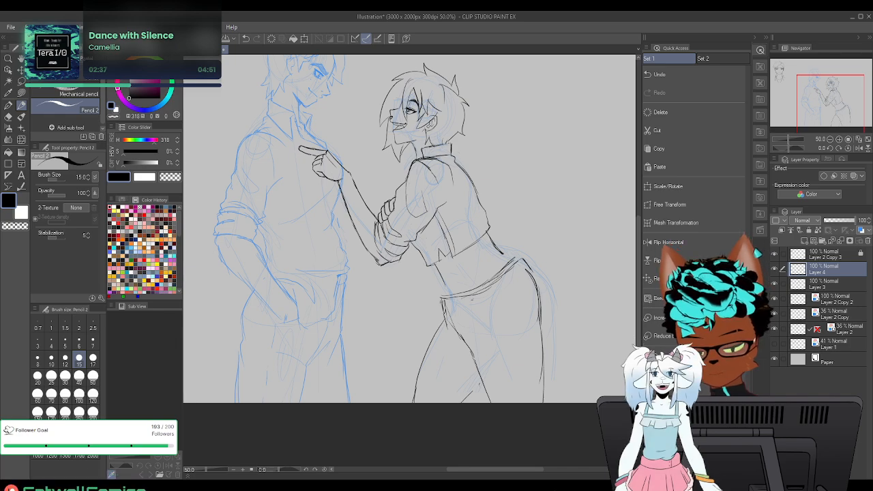
mouse_move(446, 312)
left_mouse_down()
mouse_move(498, 296)
mouse_move(528, 272)
left_mouse_up()
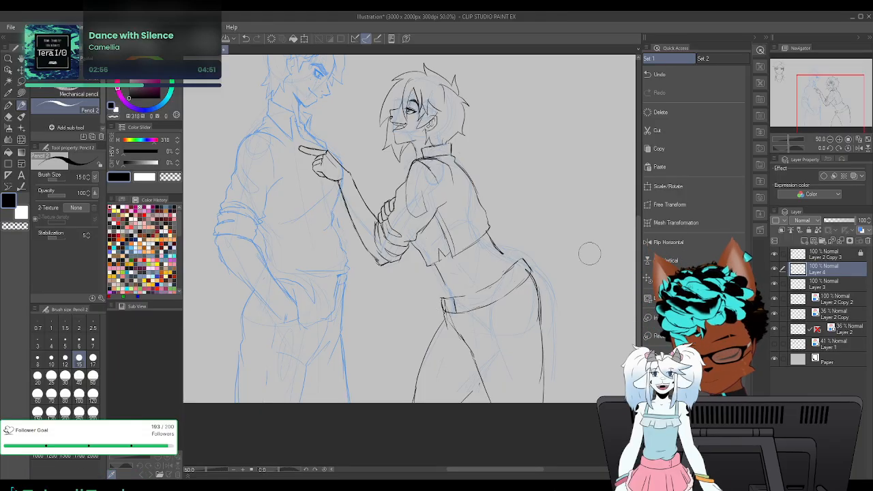
left_click(823, 285)
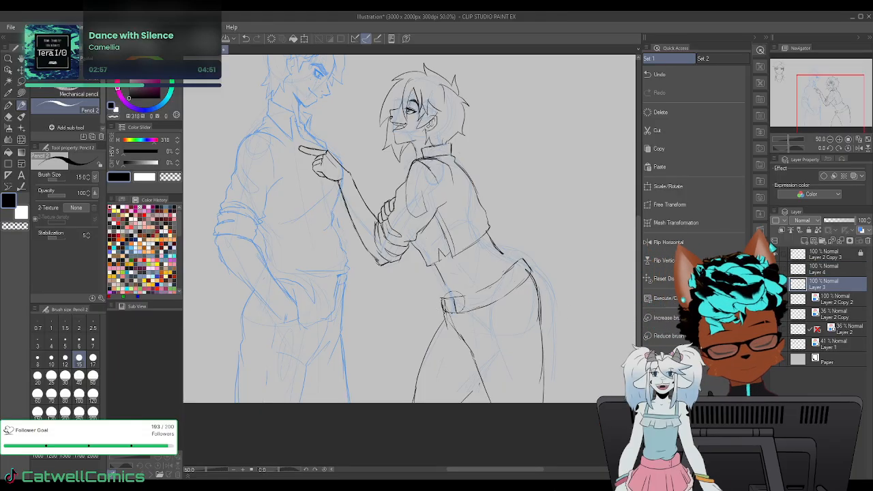
left_click(831, 270)
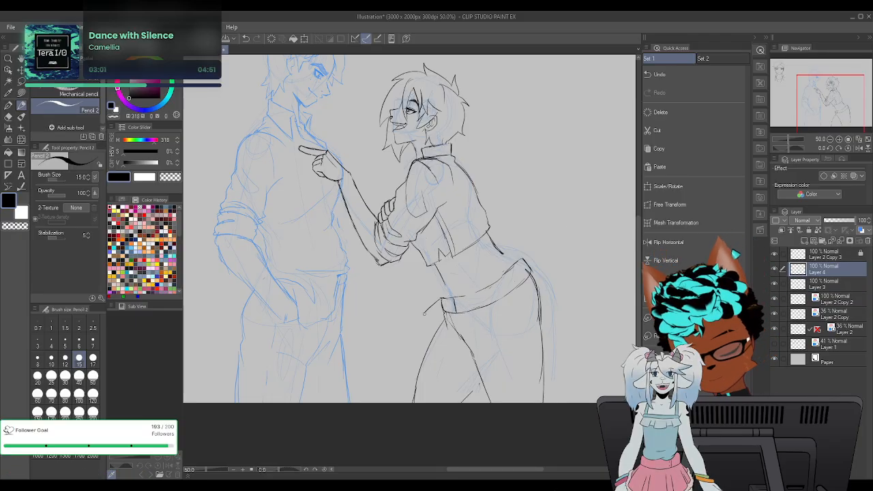
mouse_move(441, 301)
left_mouse_down()
mouse_move(425, 316)
mouse_move(444, 312)
left_mouse_up()
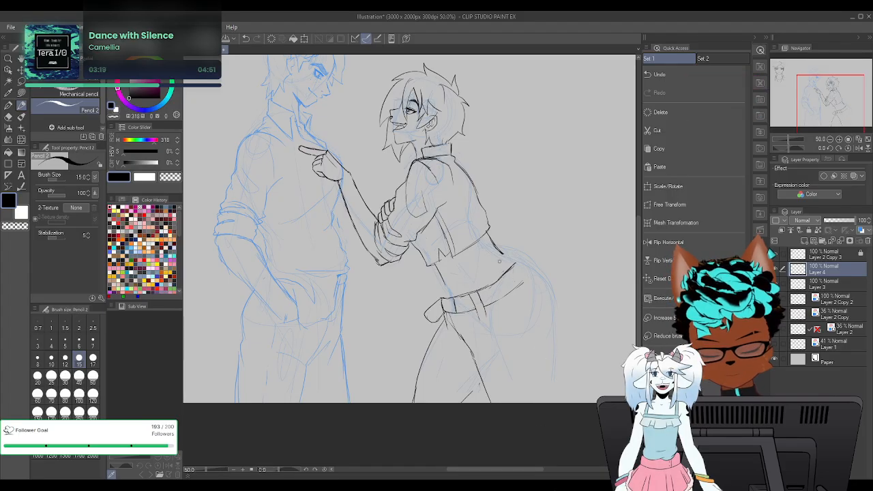
Extend the lower back line into a doubled upper belt edge and redraw the hip and rear leg curve on Layer 4
left_click_drag(490, 238, 506, 260)
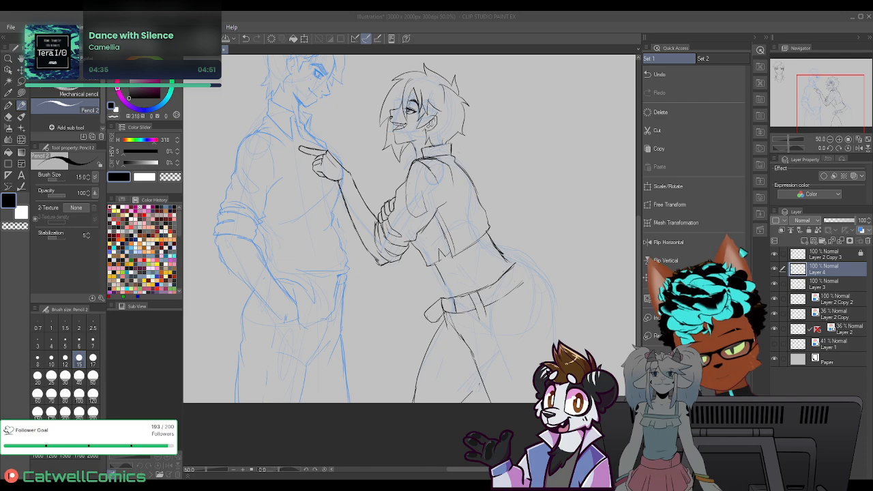
left_click_drag(502, 300, 524, 272)
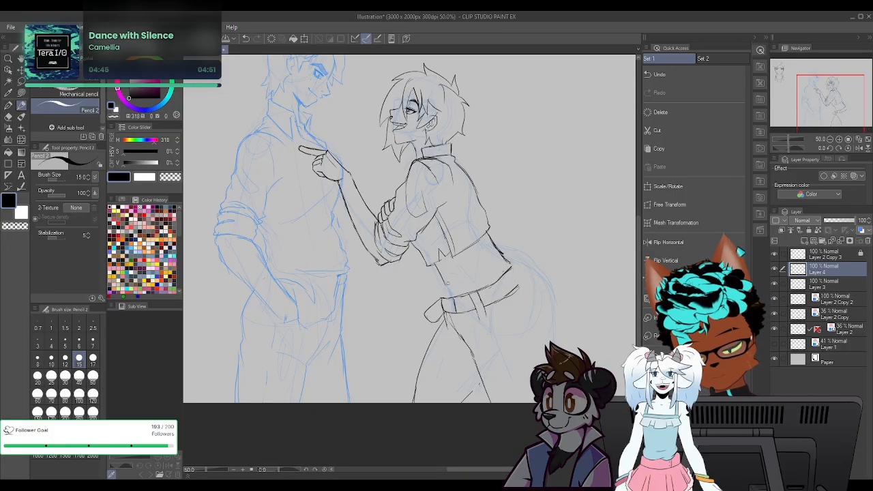
mouse_move(437, 266)
left_mouse_down()
mouse_move(444, 301)
mouse_move(472, 285)
left_mouse_up()
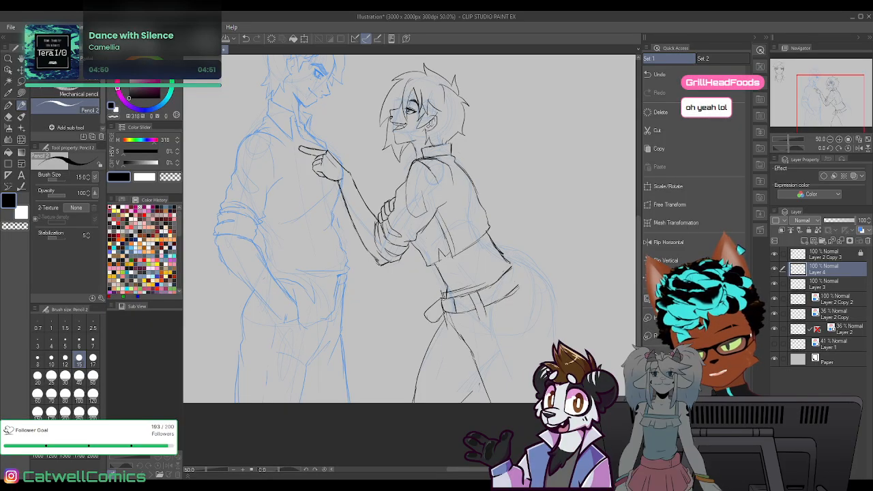
left_click_drag(486, 281, 512, 259)
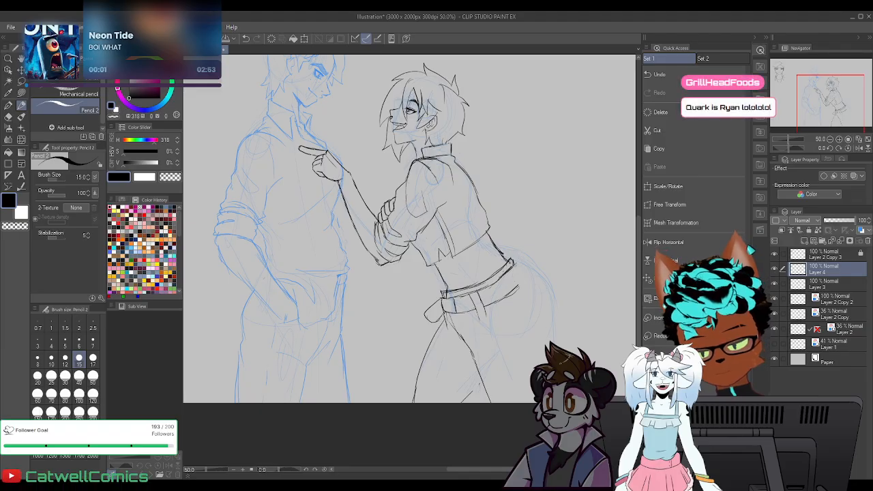
mouse_move(514, 262)
left_mouse_down()
mouse_move(523, 280)
mouse_move(508, 294)
left_mouse_up()
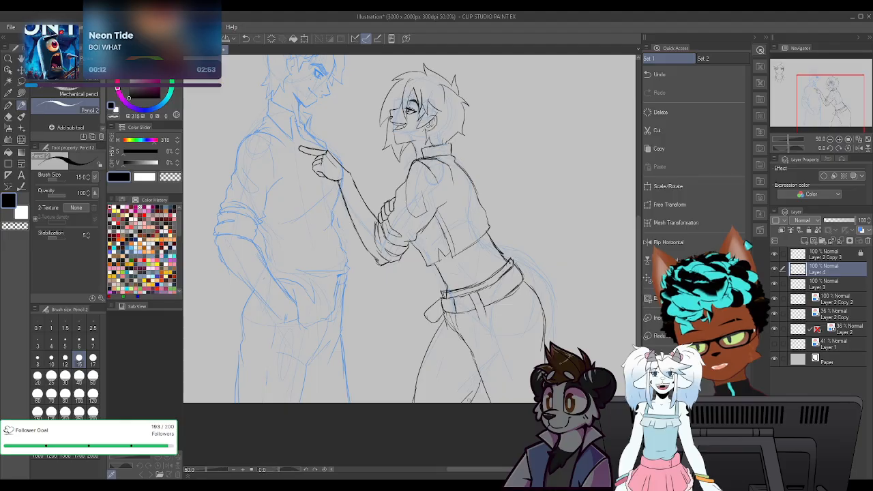
Check the visibility of the top line layers and merge Layer 4 down into Layer 3
left_click(835, 284)
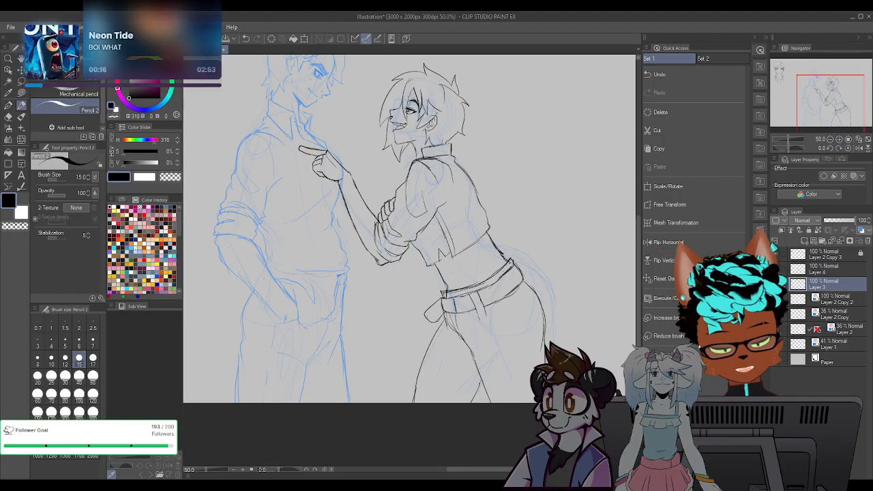
left_click(774, 254)
left_click(774, 254)
left_click(775, 270)
left_click(774, 270)
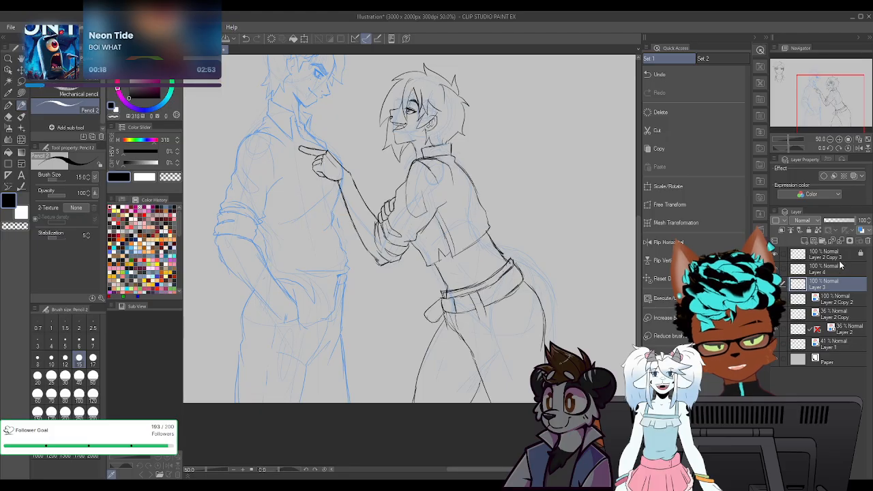
left_click(840, 267)
left_click(840, 241)
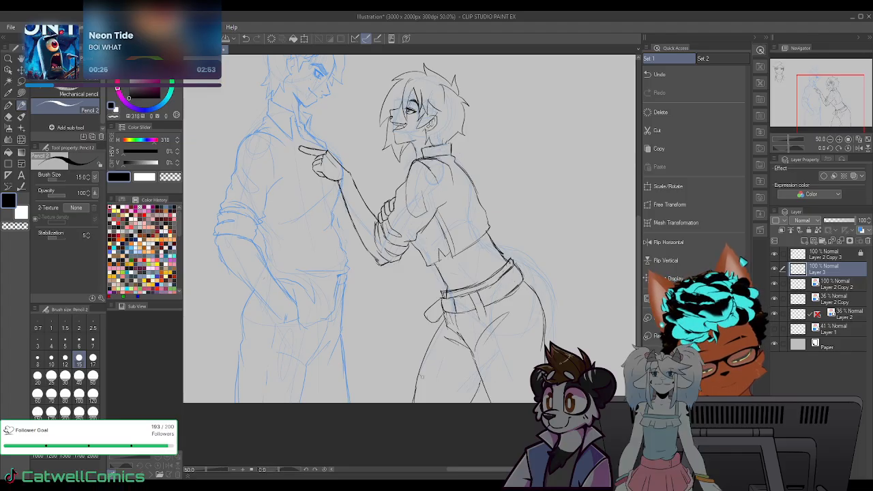
Draw a small tear on the front trouser leg and add the folds and pocket lines on the rear leg
left_click_drag(419, 369, 435, 380)
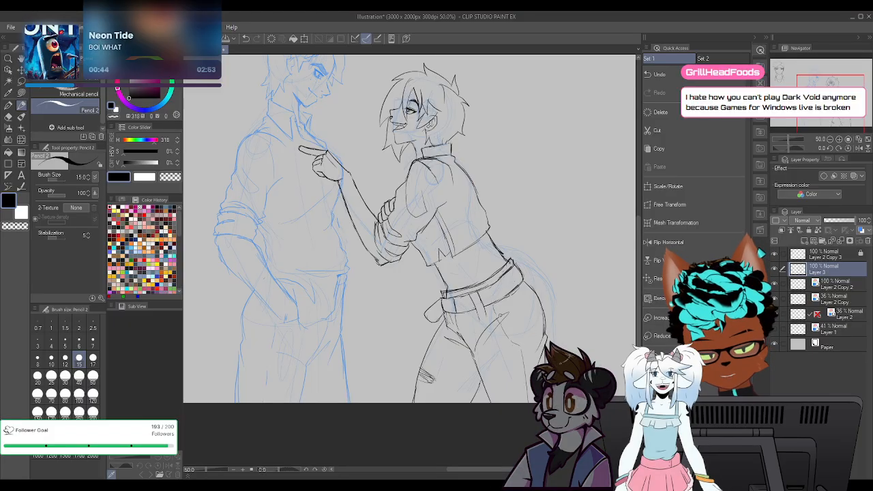
left_click_drag(515, 327, 523, 361)
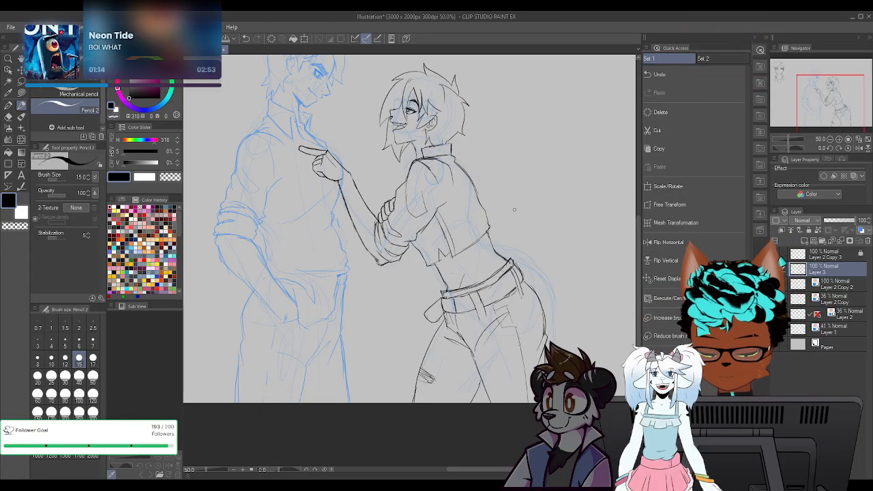
Hide the rough construction layers Layer 2 Copy, Layer 2 and Layer 1 and review the linework against the blue sketch
left_click_drag(637, 244, 638, 195)
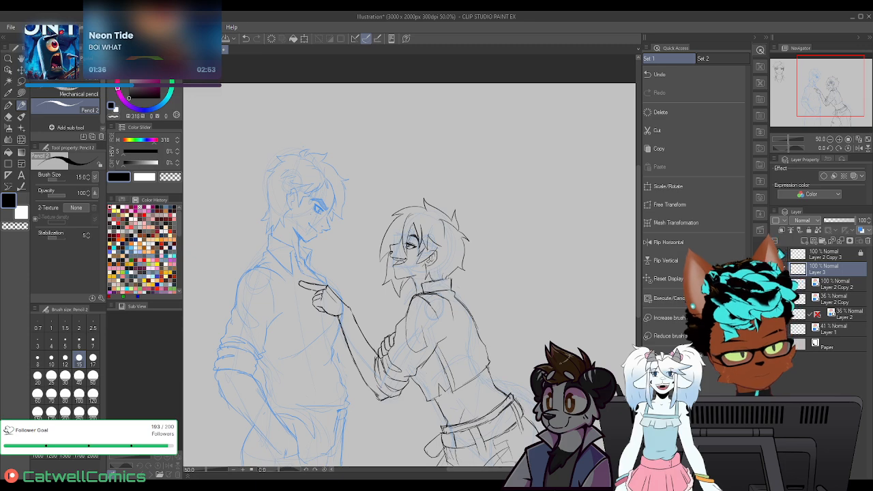
left_click(776, 269)
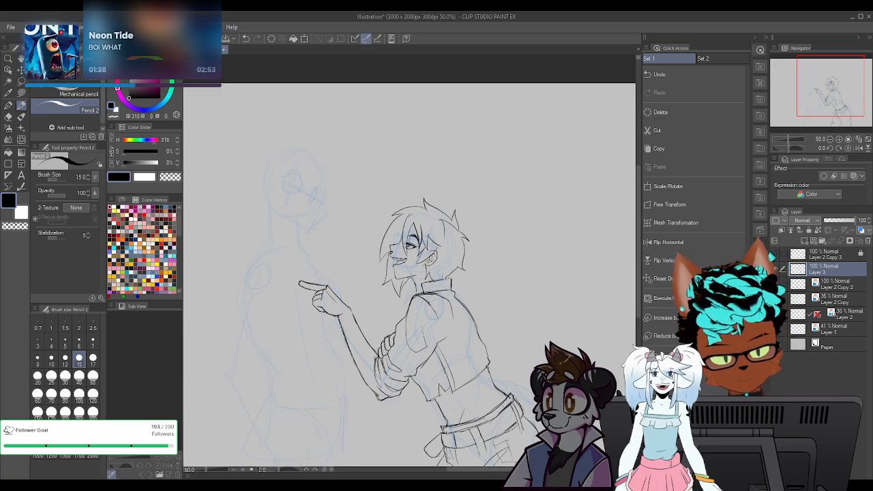
left_click(775, 284)
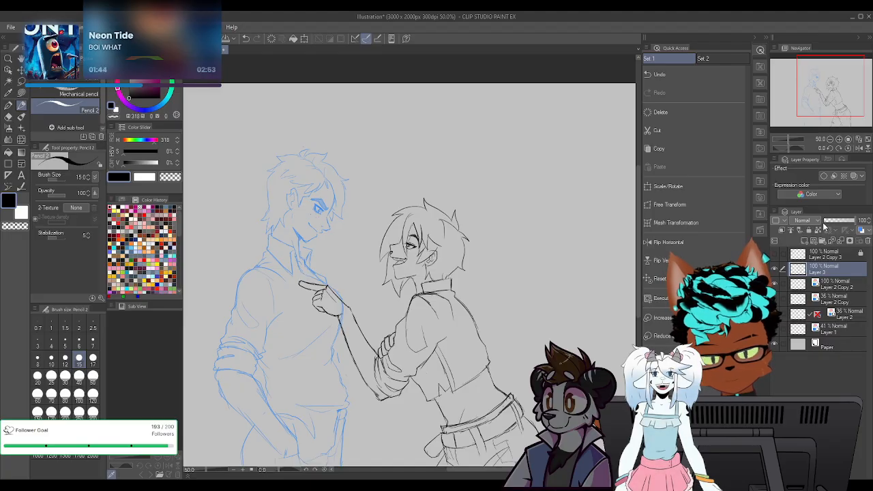
left_click(774, 267)
left_click(775, 267)
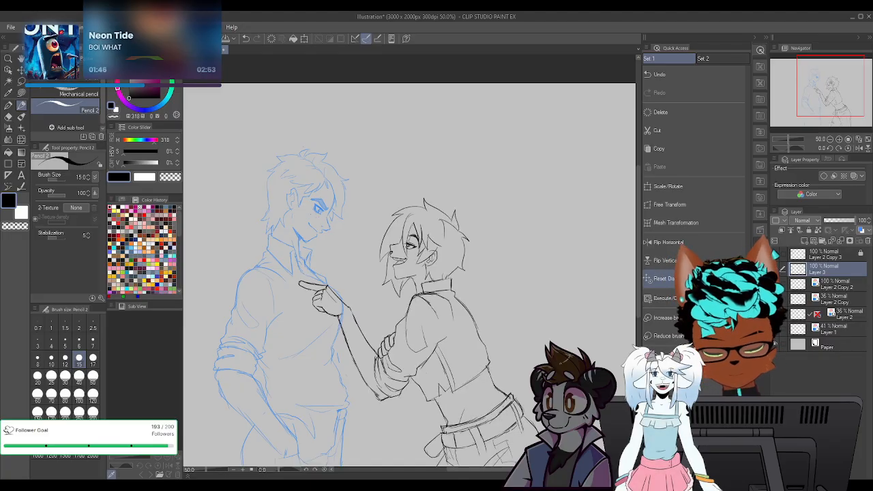
scroll(418, 275, "up", 2)
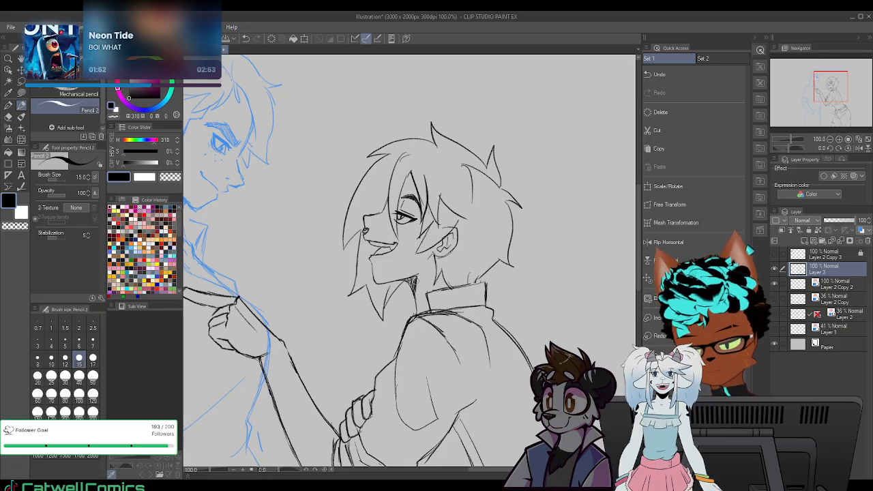
scroll(489, 206, "down", 1)
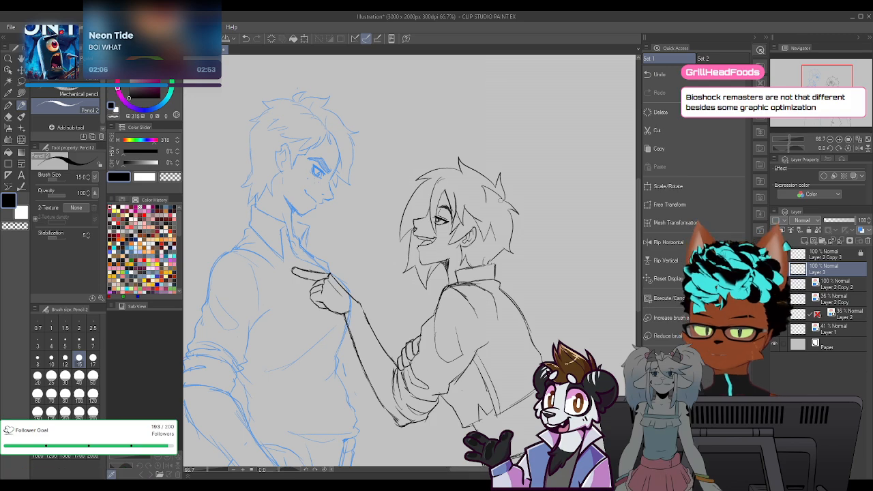
left_click(867, 141)
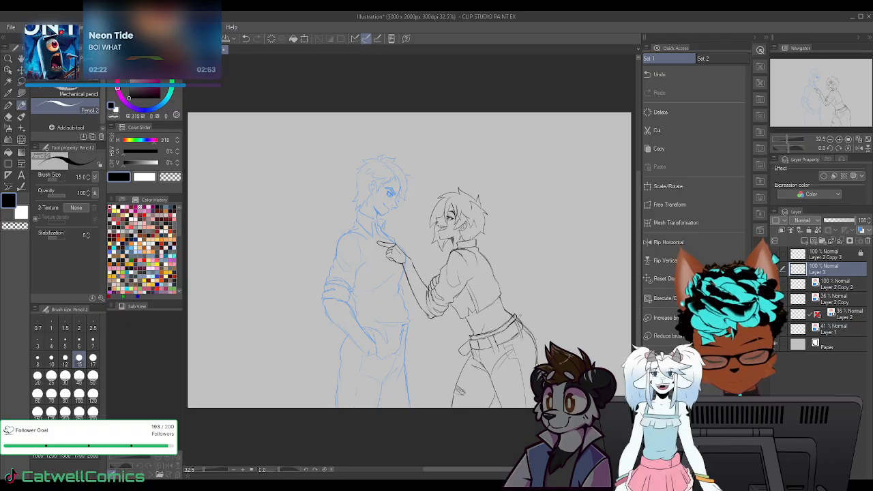
scroll(522, 318, "up", 2)
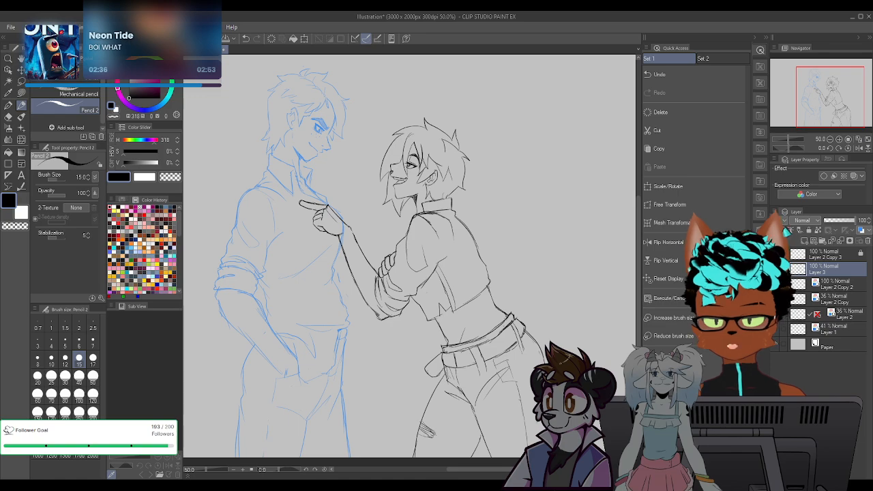
left_click(867, 140)
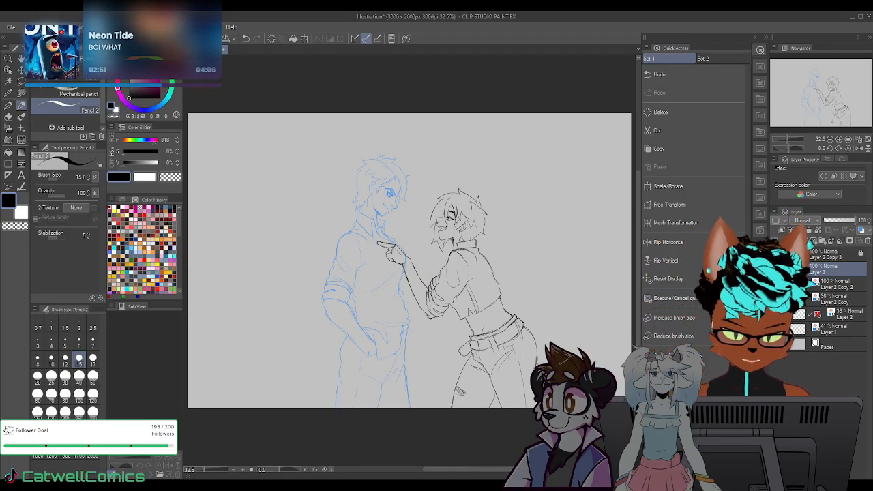
Place the Default_02 speech balloon from the Balloon materials in the empty space above the leaning figure's back
left_click(22, 82)
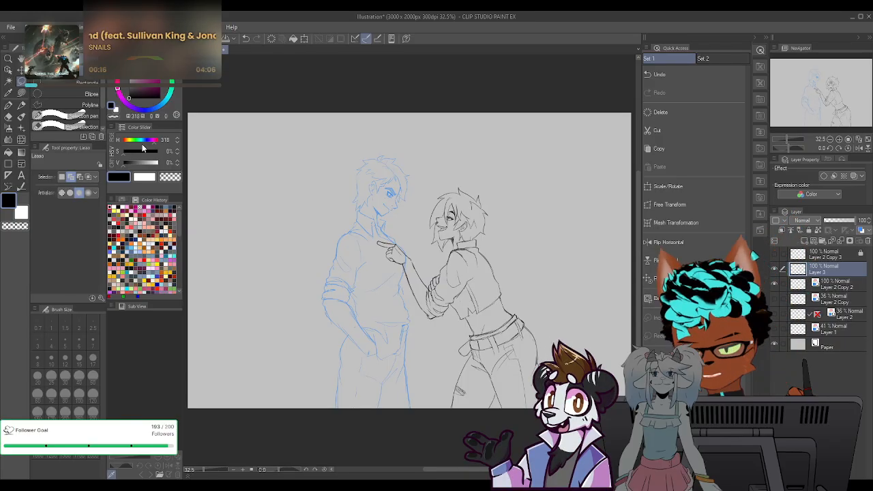
left_click(761, 148)
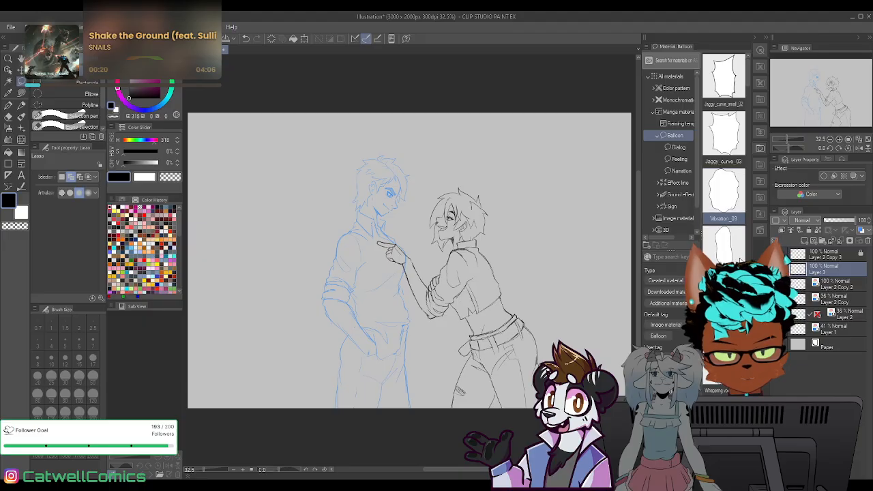
scroll(748, 97, "down", 5)
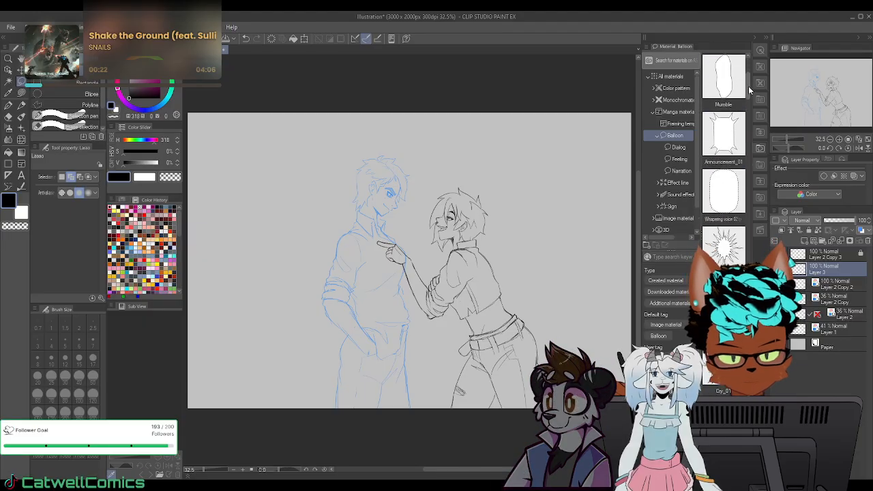
left_click_drag(748, 98, 748, 124)
left_click_drag(637, 148, 540, 183)
left_click_drag(596, 90, 500, 264)
left_click_drag(513, 184, 522, 158)
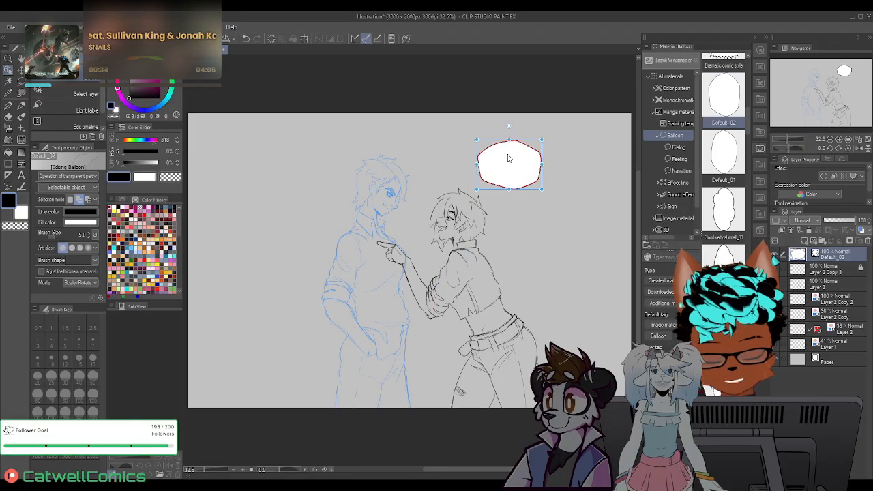
Enter the dialogue "SO... WHEN'RE WE GONNA F***?" as text inside the speech balloon
key("t")
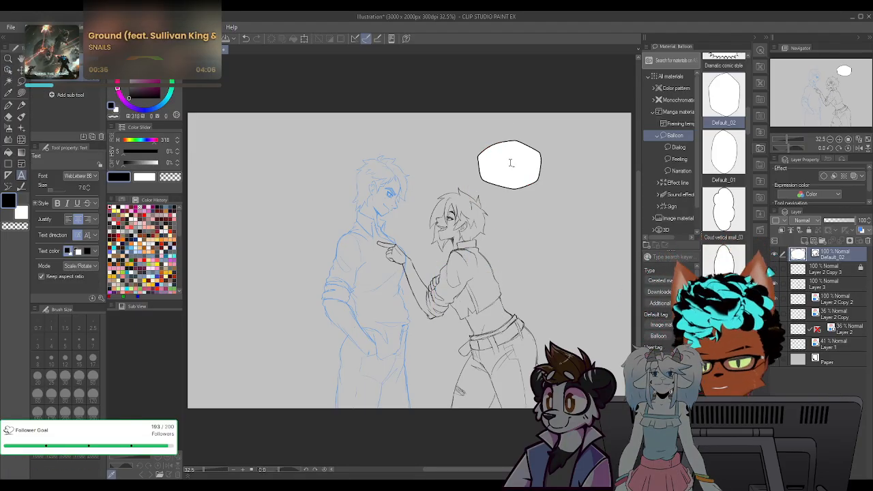
left_click(509, 164)
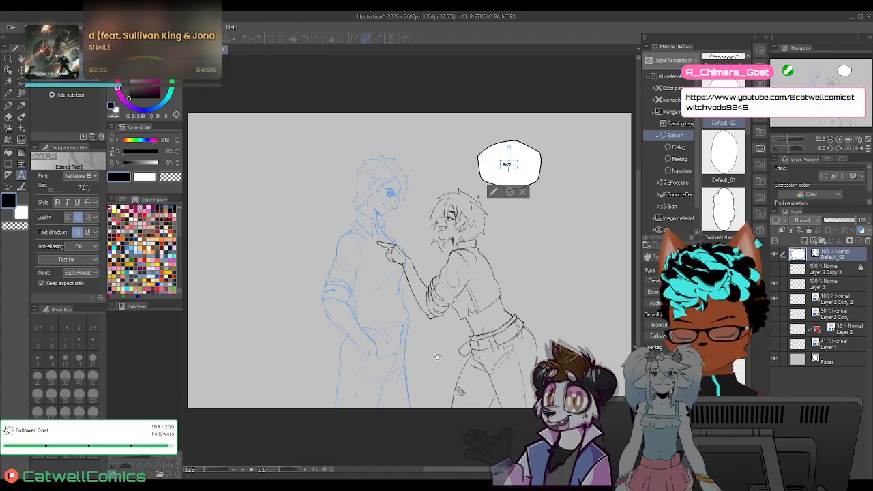
type("HEN")
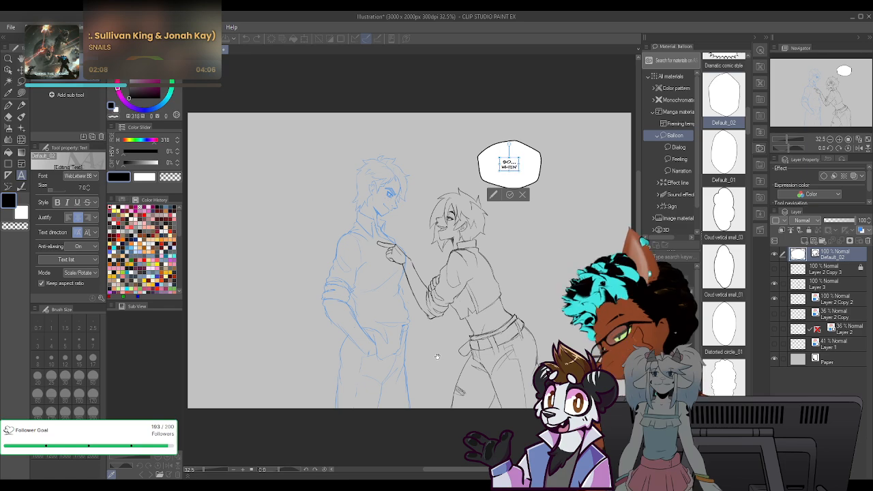
type("'S")
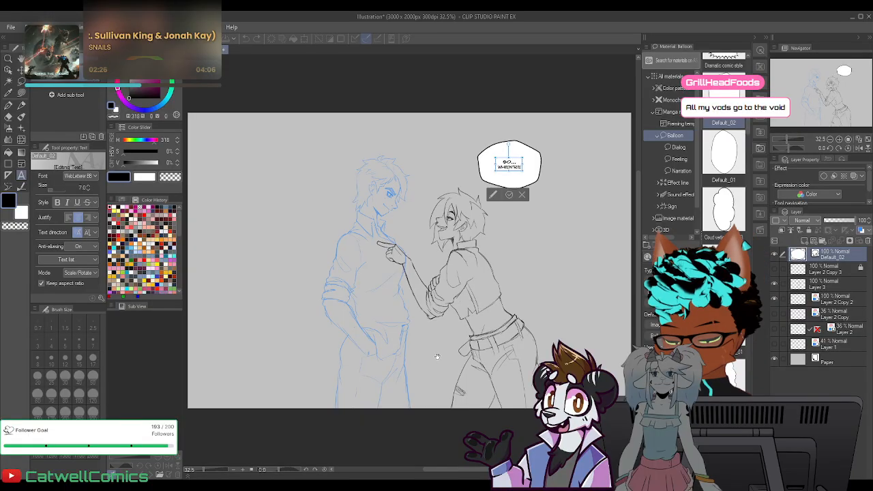
type("w")
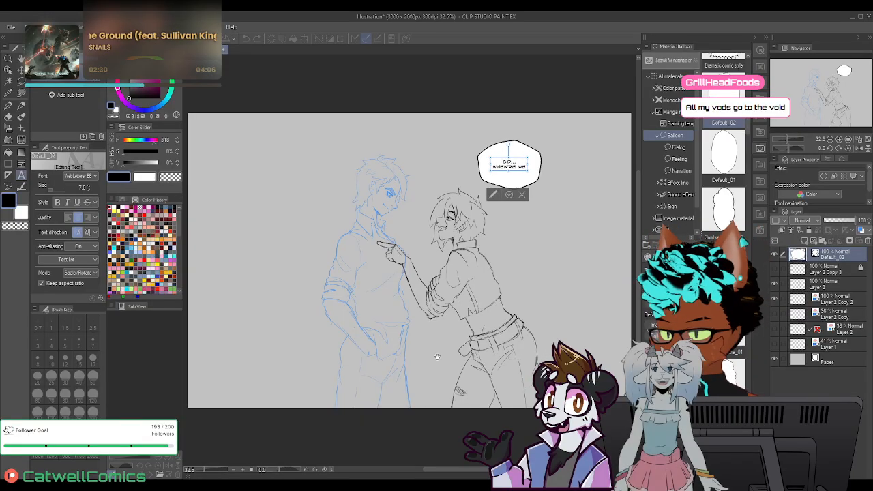
key("Return")
type("GONNA")
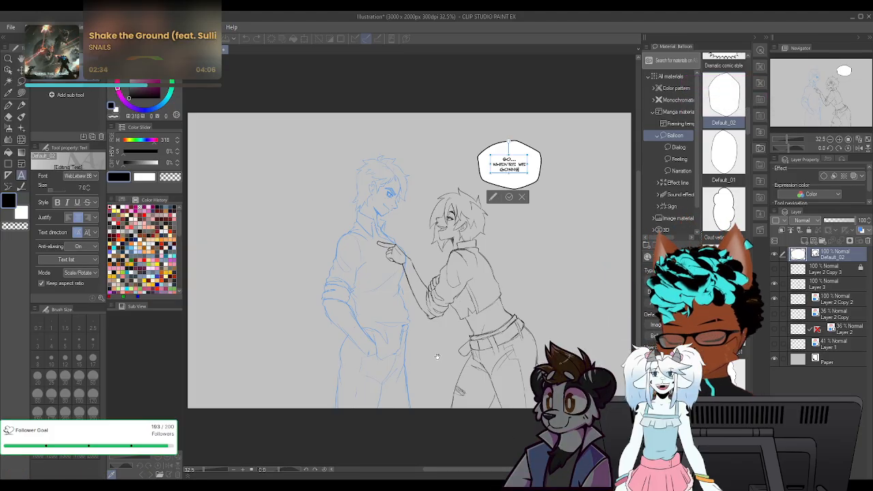
key("BackSpace")
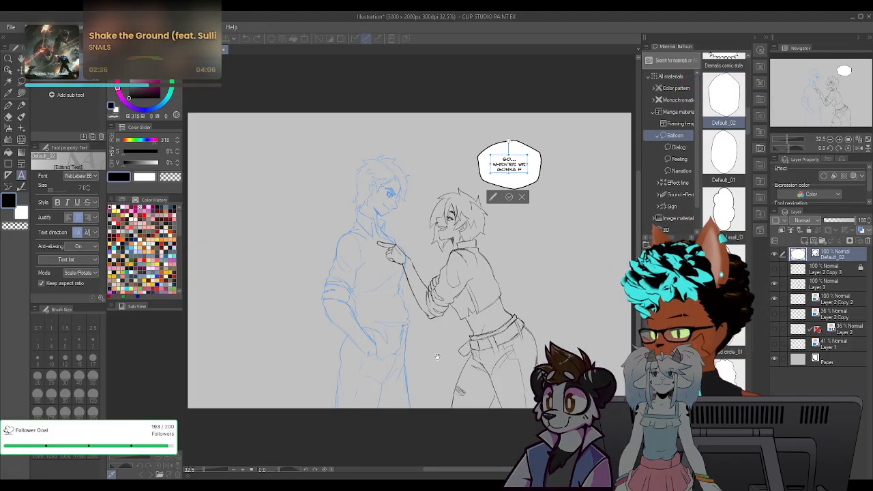
type("A FI")
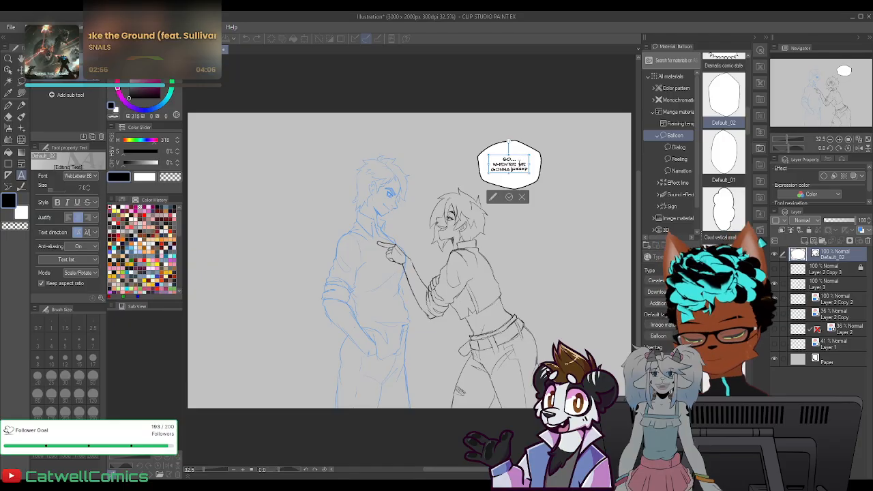
Rebreak the balloon dialogue into the lines "SO...", "WHEN'RE", "WE GONNA" and "F***?" and commit the text
key("Return")
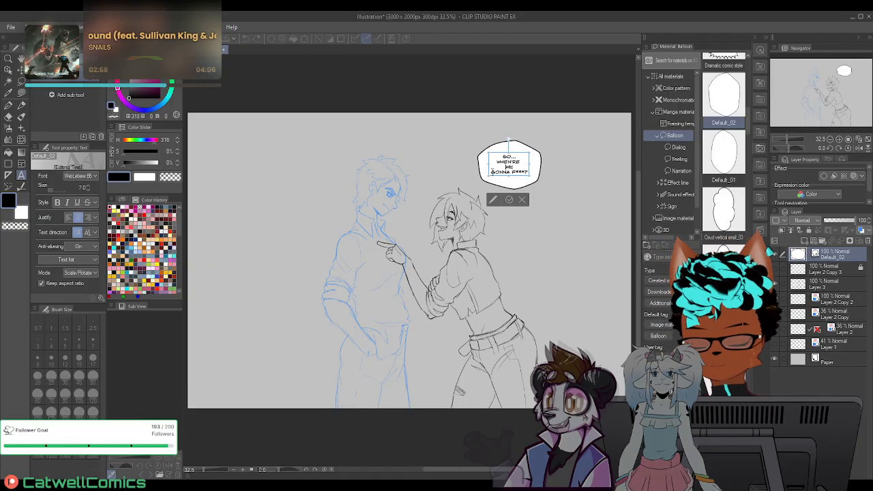
key("Delete")
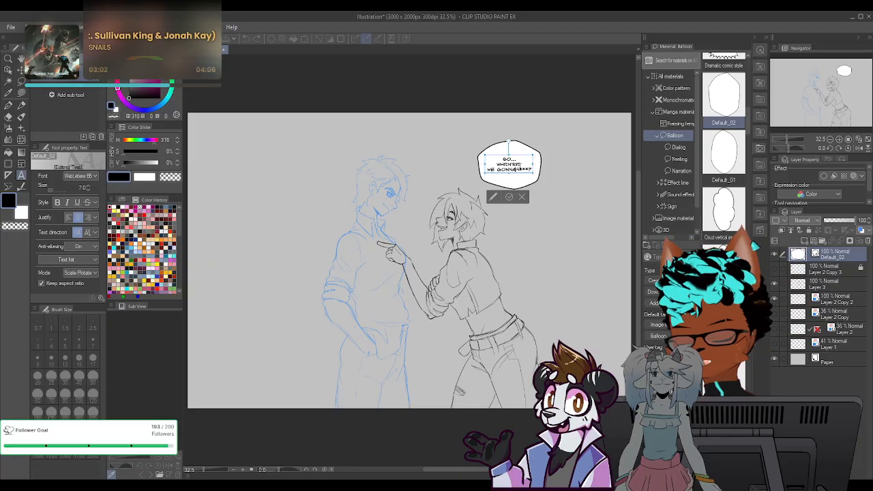
key("Return")
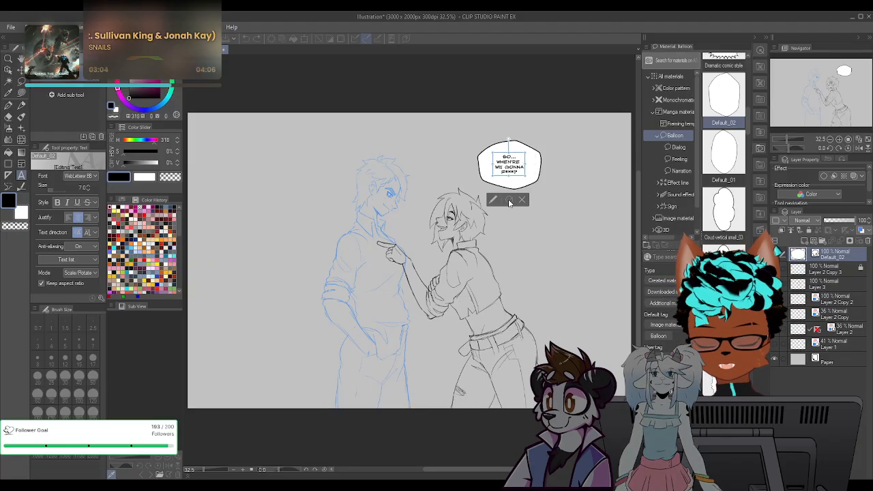
left_click(537, 166)
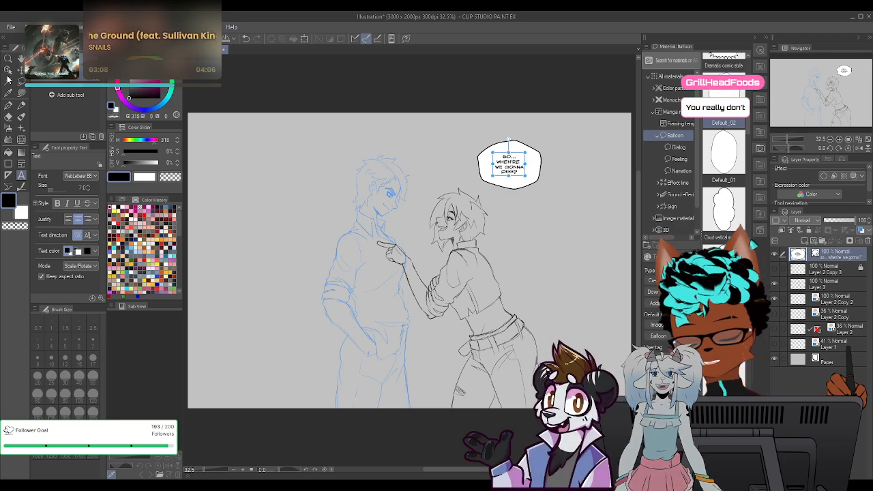
Widen the speech balloon slightly and enlarge its dialogue to text size 10, centred inside the outline
key("o")
mouse_move(540, 153)
left_mouse_down()
mouse_move(525, 163)
mouse_move(544, 139)
left_mouse_up()
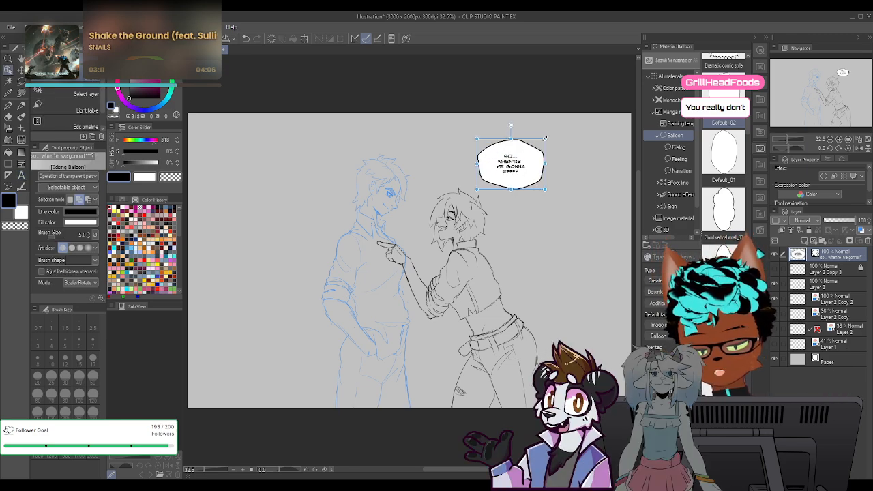
double_click(522, 163)
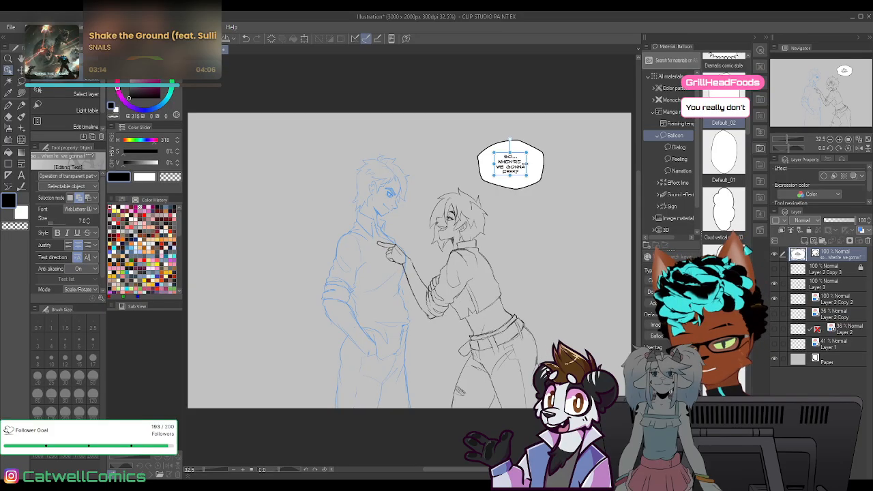
left_click(87, 218)
left_click(87, 218)
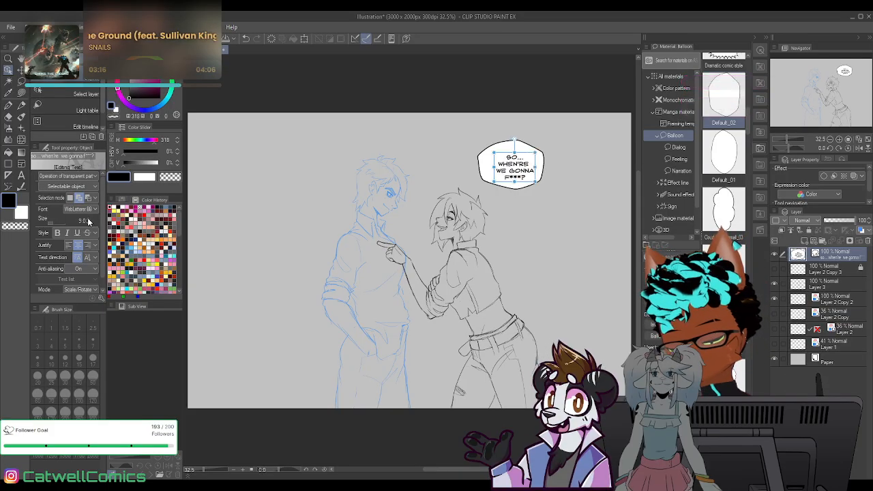
left_click(87, 218)
left_click_drag(531, 156, 527, 152)
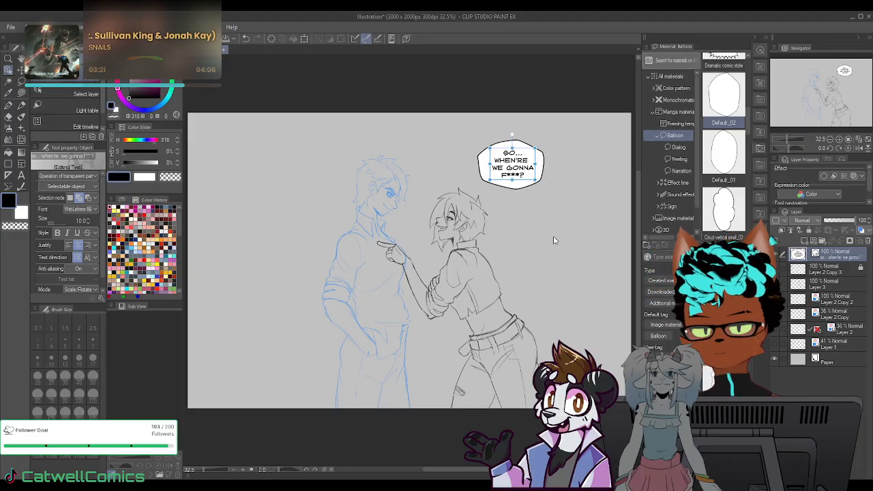
Shift the dialogue balloon slightly up and add a straight balloon tail pointing down toward the leaning figure's head
left_click(829, 268)
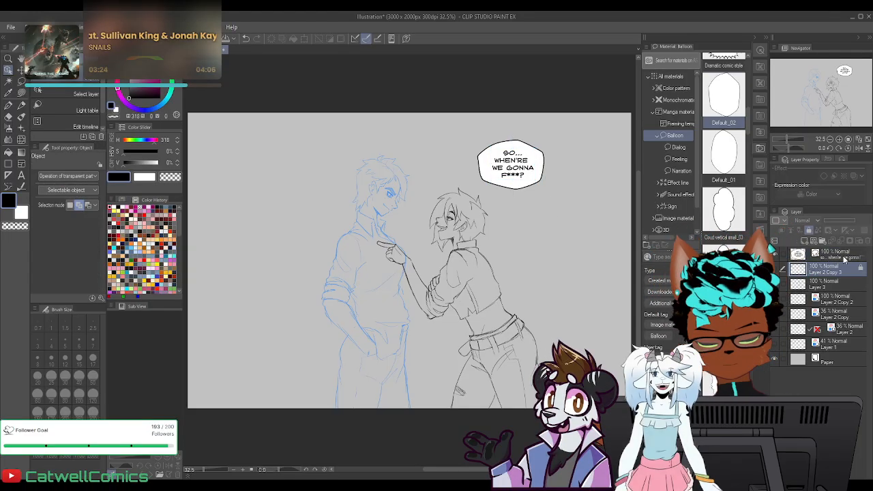
left_click(844, 257)
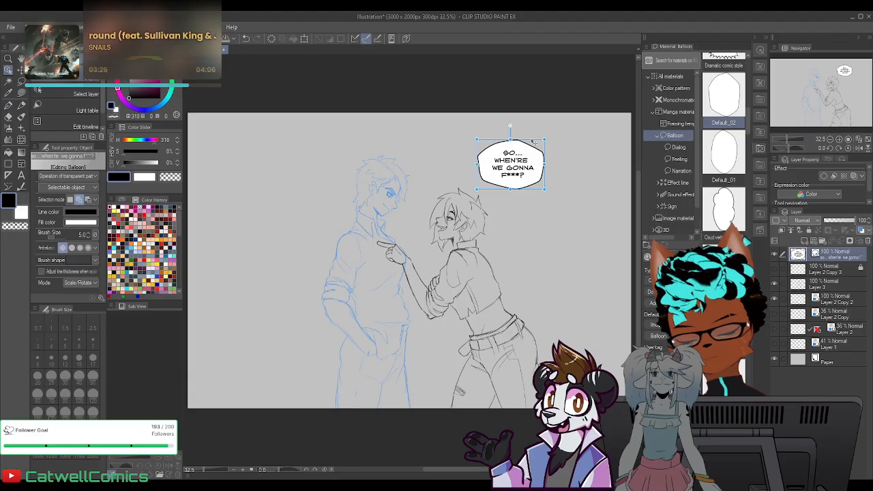
left_click_drag(534, 142, 531, 138)
left_click(8, 186)
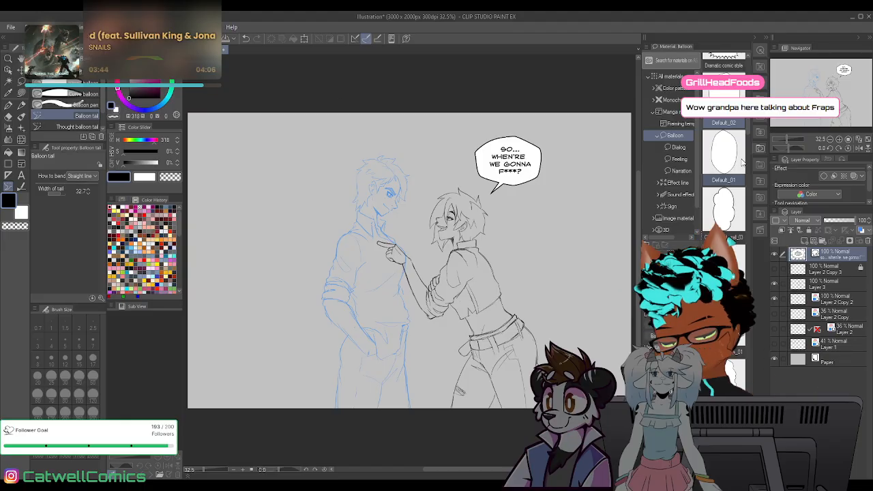
Add the Default_01 balloon material, shrink it to about the first balloon's size and place it just below that balloon
left_click_drag(735, 159, 581, 219)
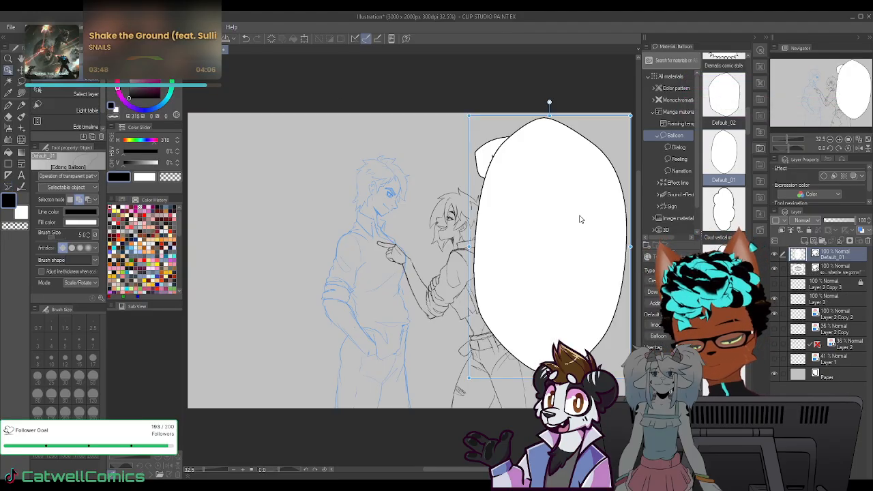
left_click_drag(629, 116, 541, 320)
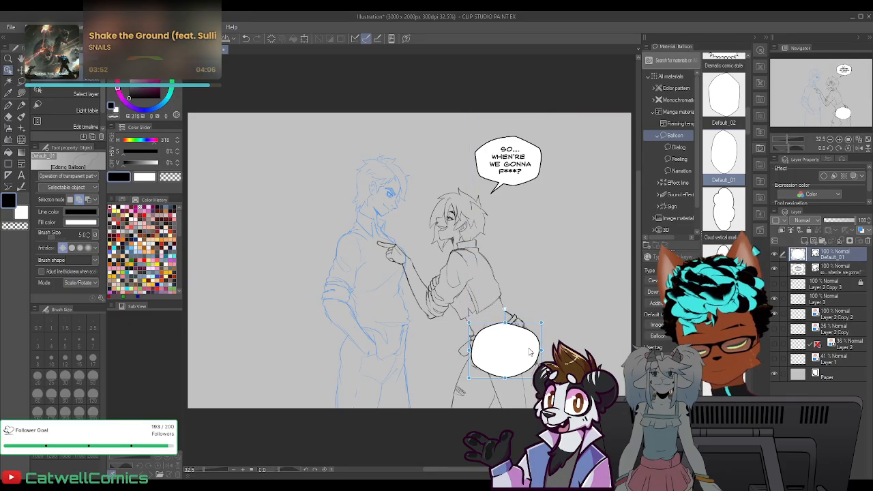
left_click_drag(526, 356, 558, 232)
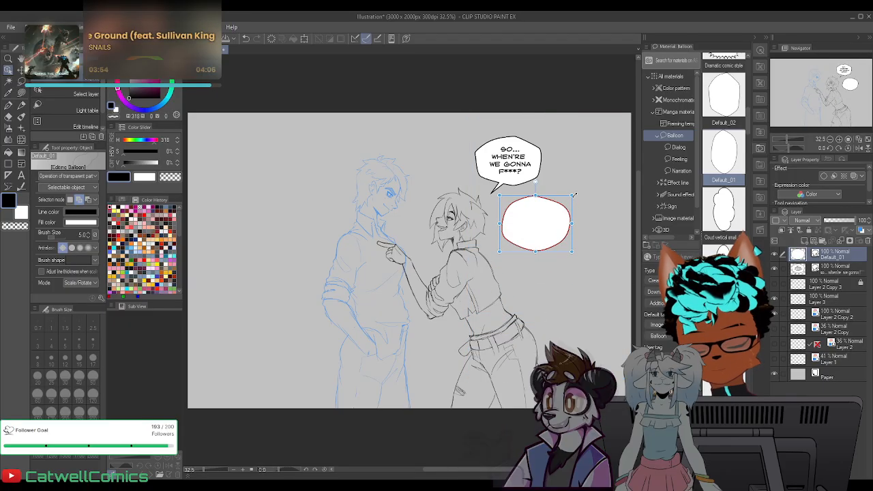
left_click_drag(572, 196, 569, 200)
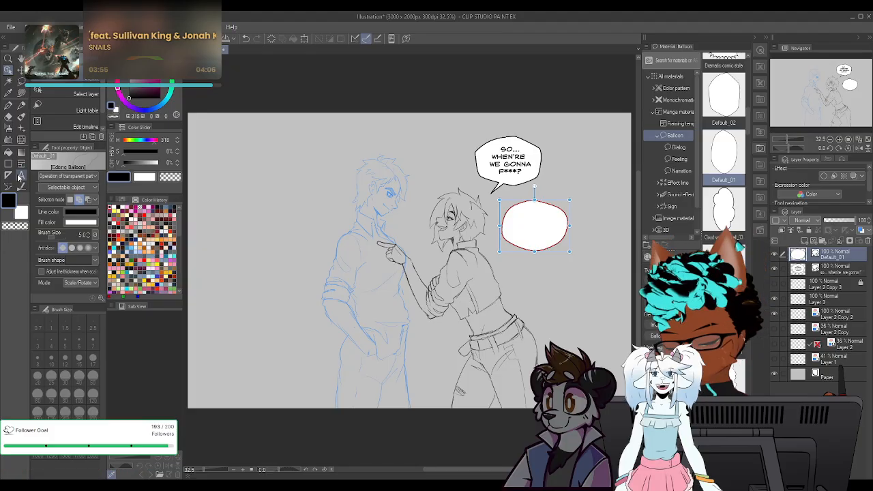
Replace "WHEN'RE WE GONNA" in the upper balloon's dialogue with "ARE WE" and "GONNA" on separate lines
key("t")
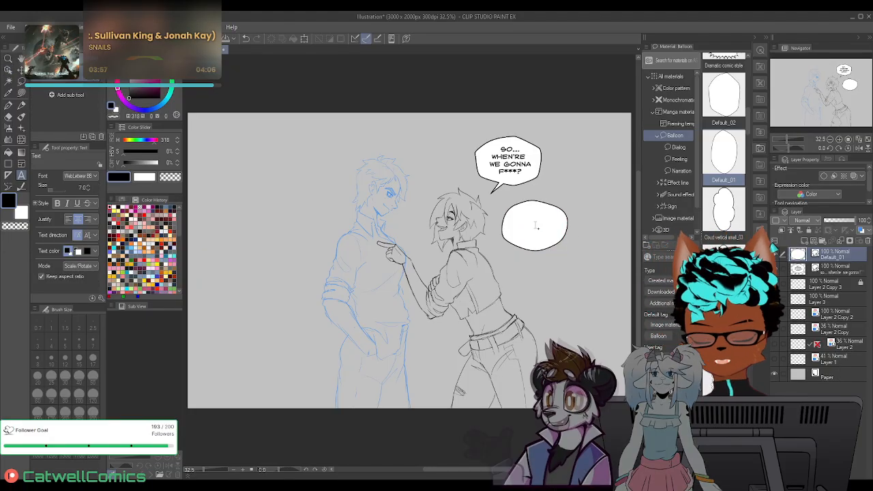
left_click(536, 225)
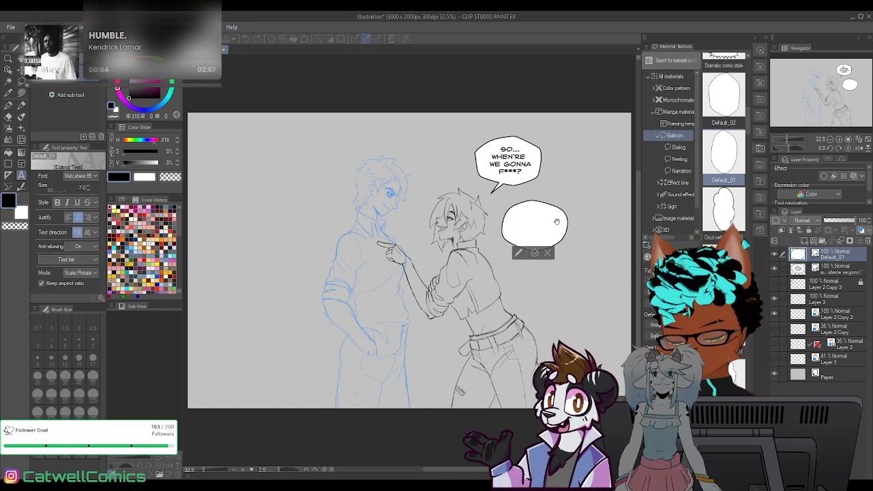
left_click(511, 161)
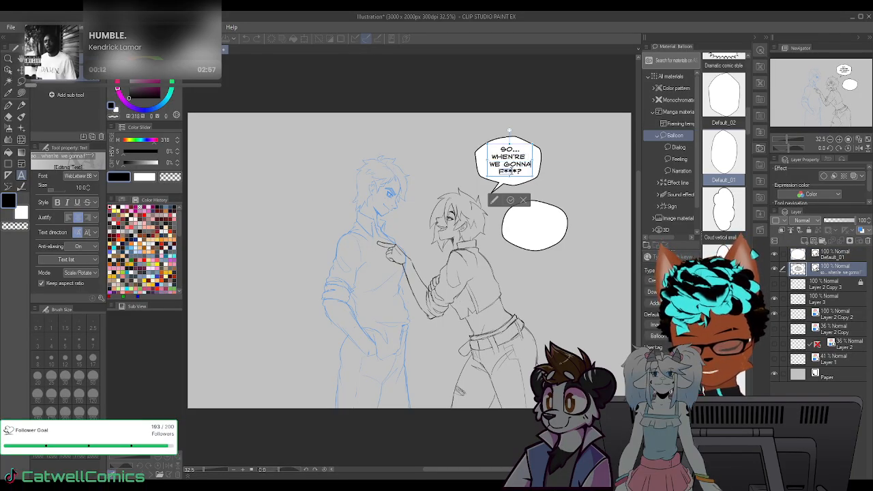
left_click_drag(520, 188, 521, 165)
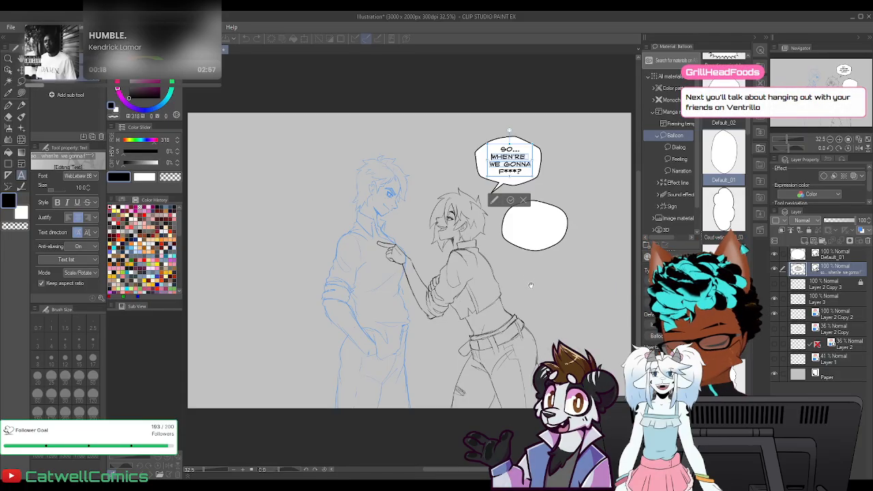
type("ARE")
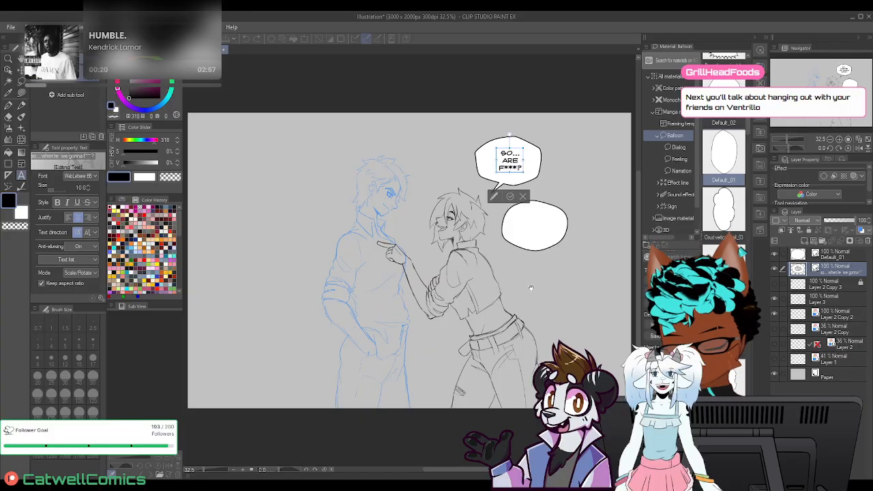
type(" WE")
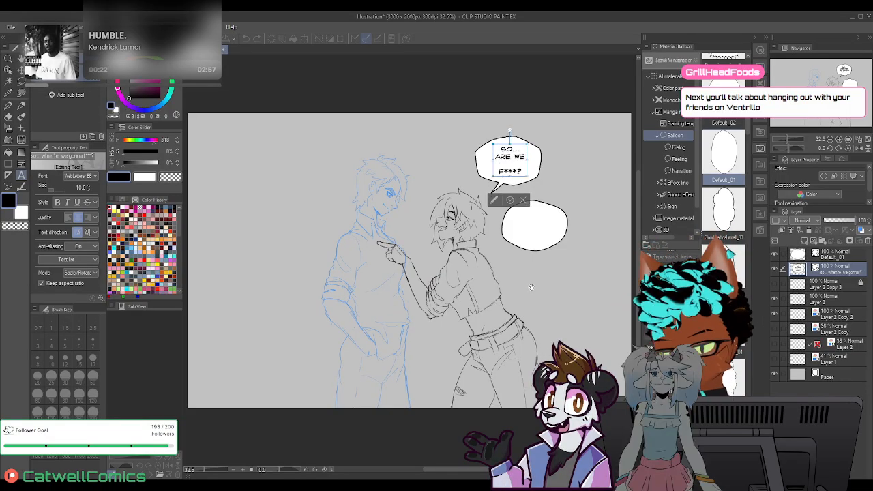
key("Return")
type("GONNA")
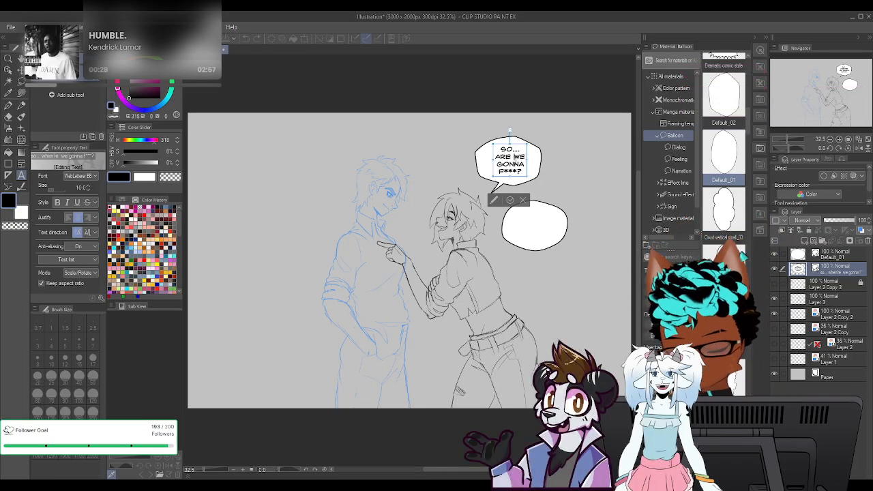
Revise the upper balloon's dialogue to four lines: "SO...", "ARE WE", "GONNA F***" and "OR WHAT?"
key("Return")
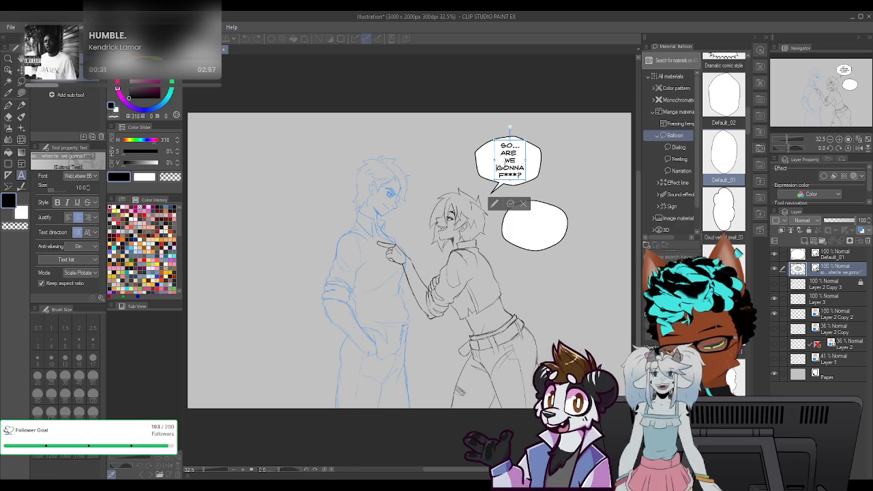
key("Delete")
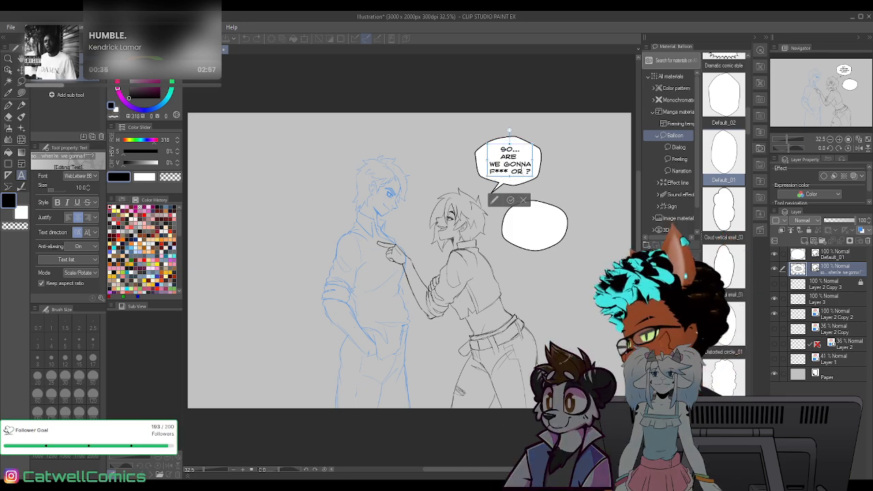
type("OR WHAT")
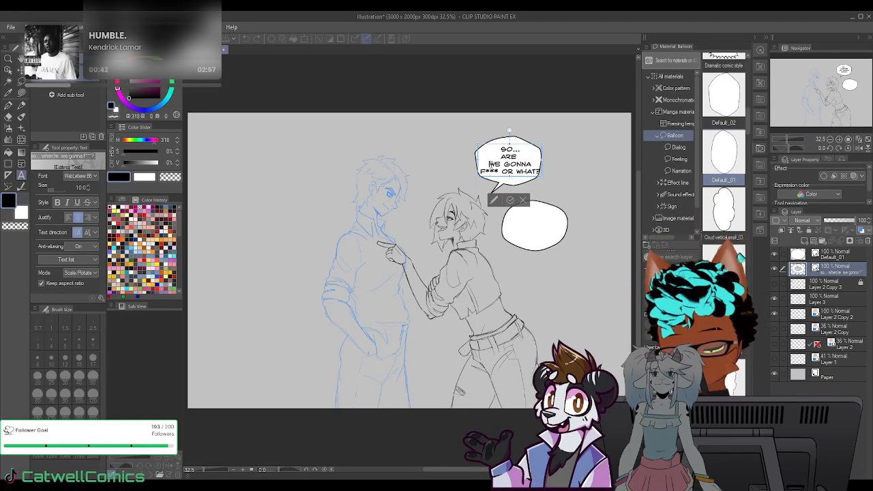
key("BackSpace")
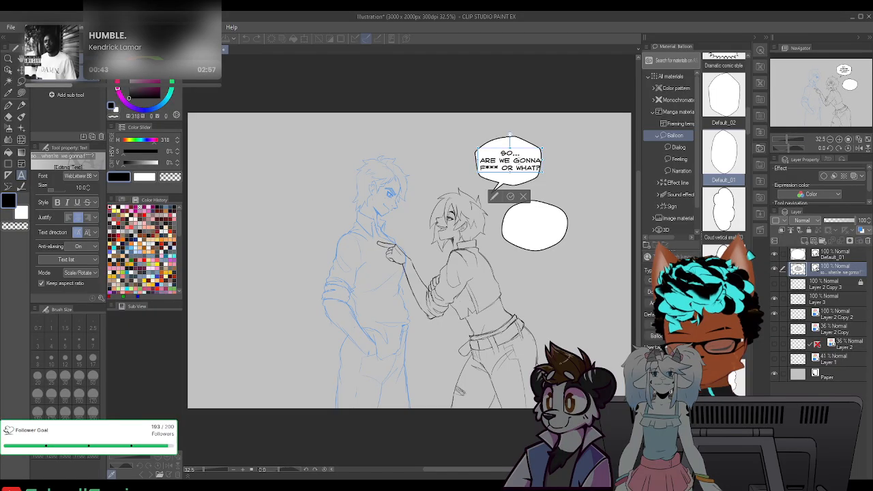
key("Return")
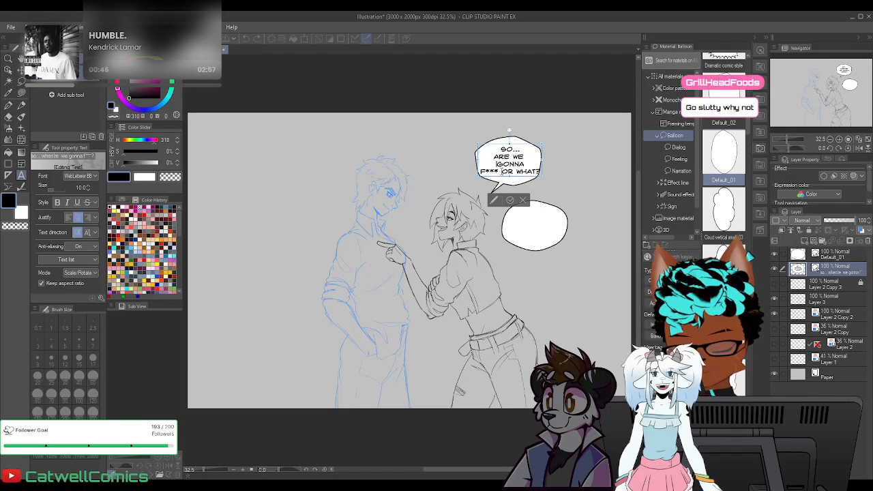
key("Return")
key("BackSpace")
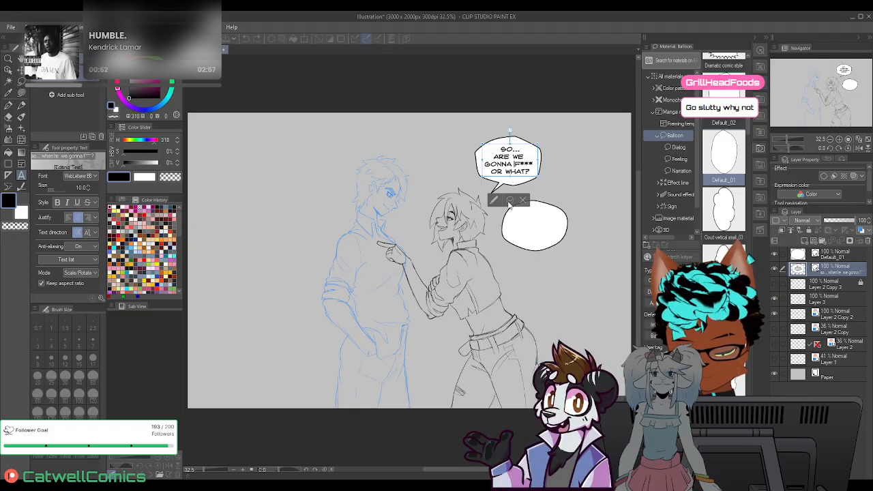
Write the dialogue "I'M GONNA GO WITH "OR WHAT."" in the lower balloon, broken over four centred lines
left_click(533, 225)
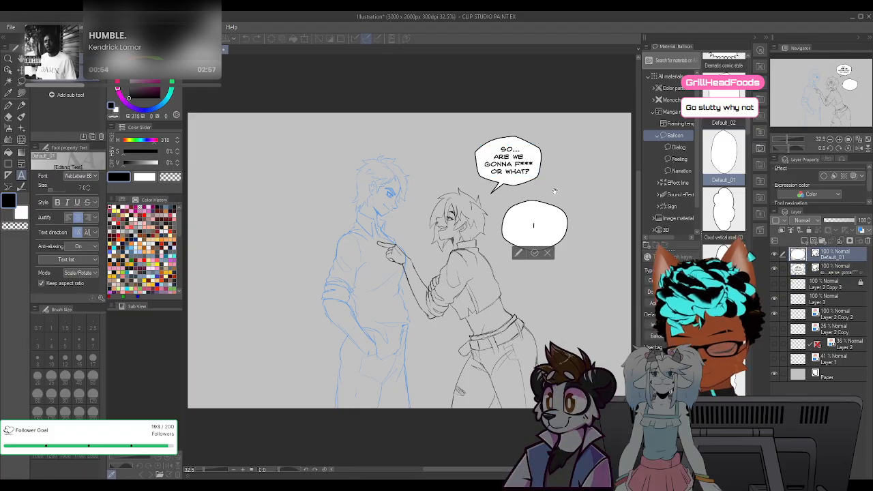
type("IM A")
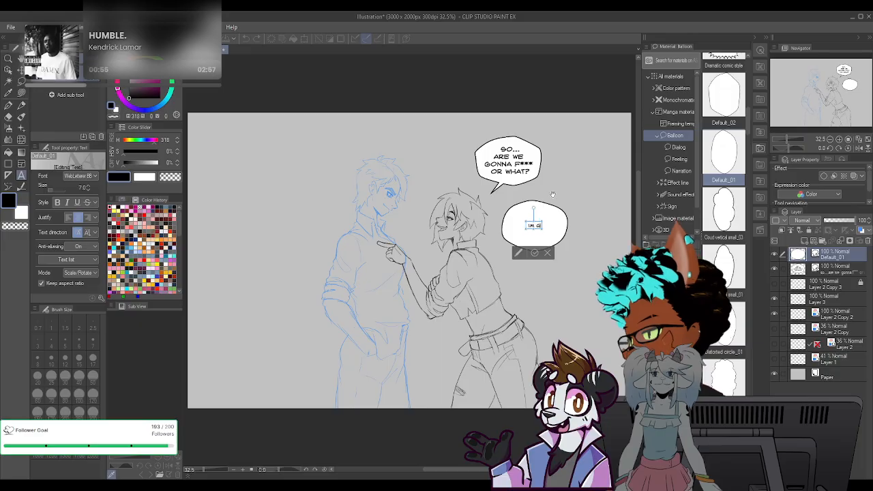
key("BackSpace")
key("BackSpace")
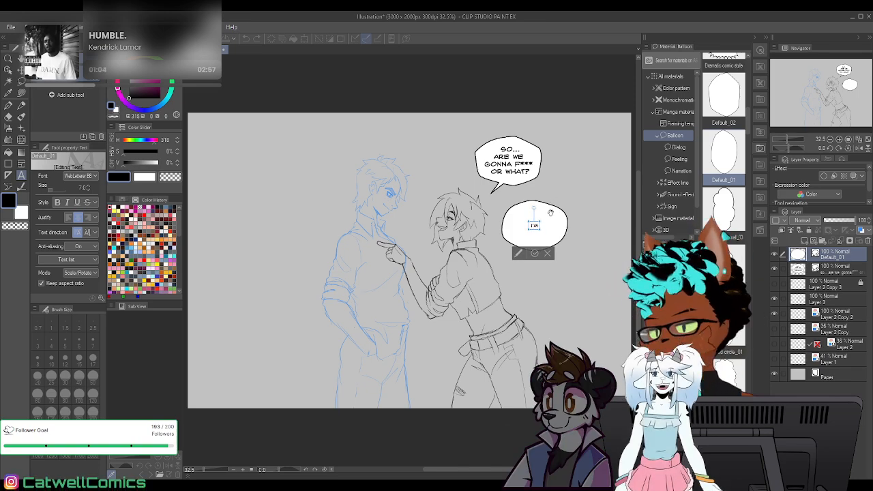
key("Return")
type("w")
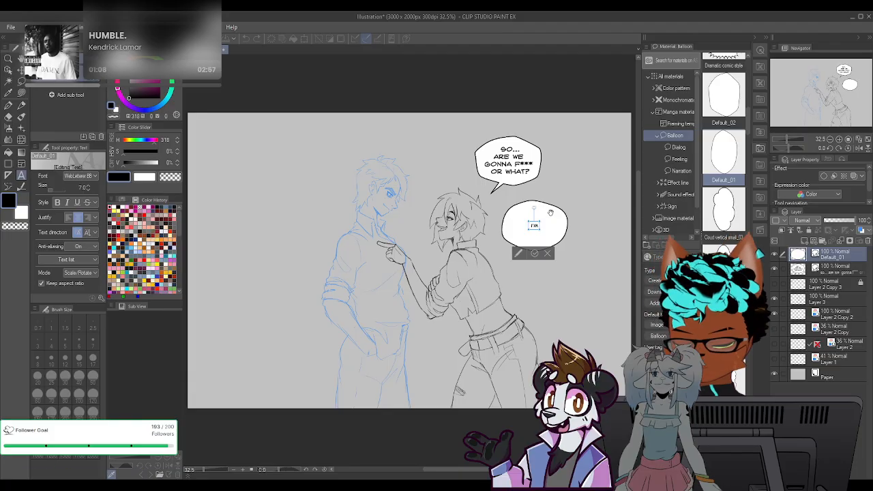
type("ONNA")
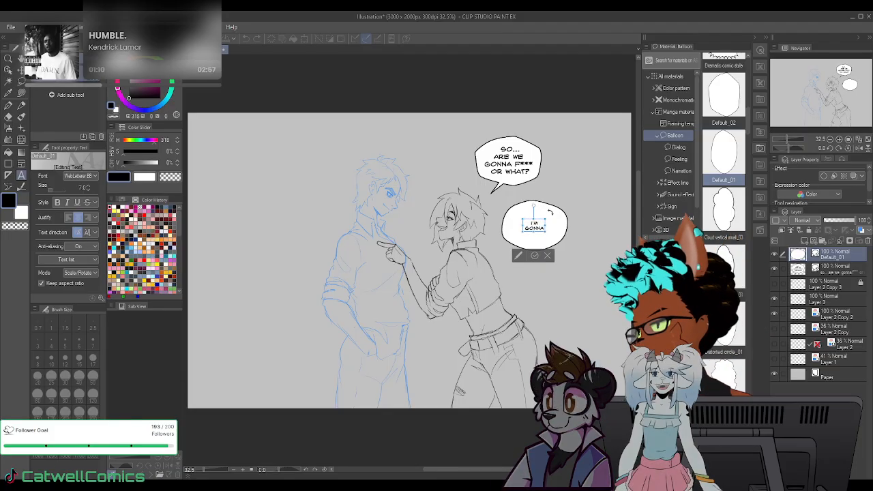
type(" GO WI")
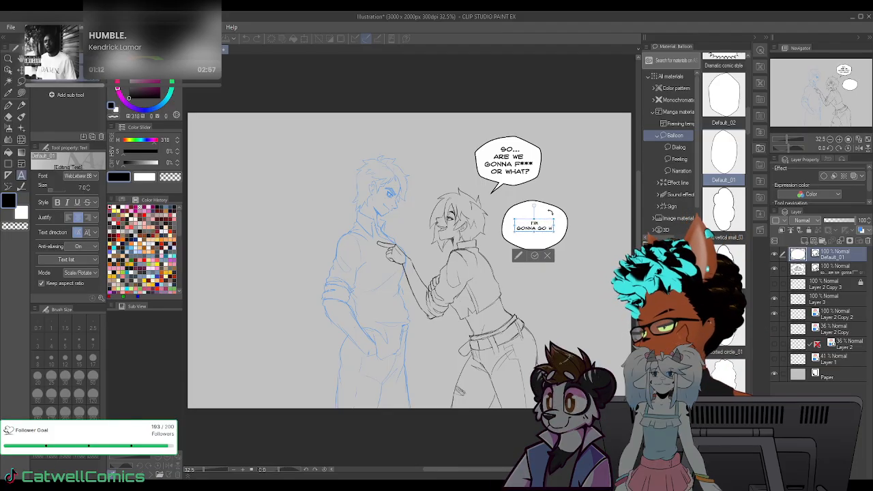
key("BackSpace")
key("BackSpace")
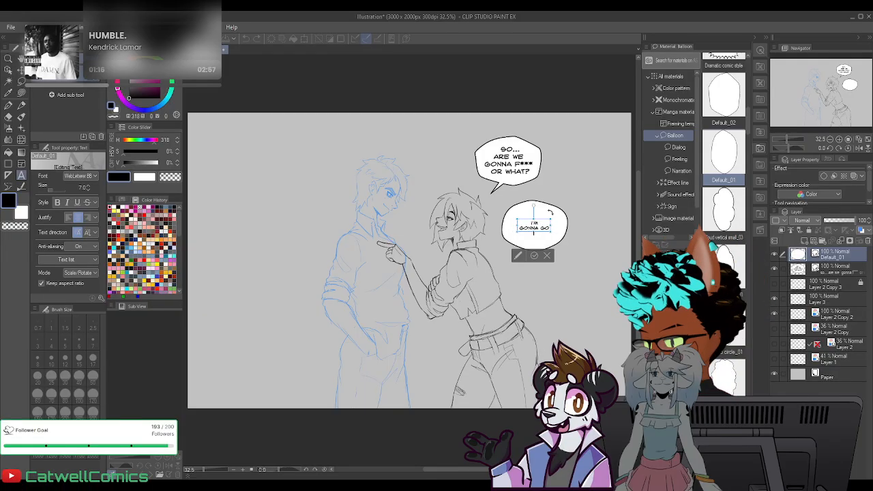
type("WITH")
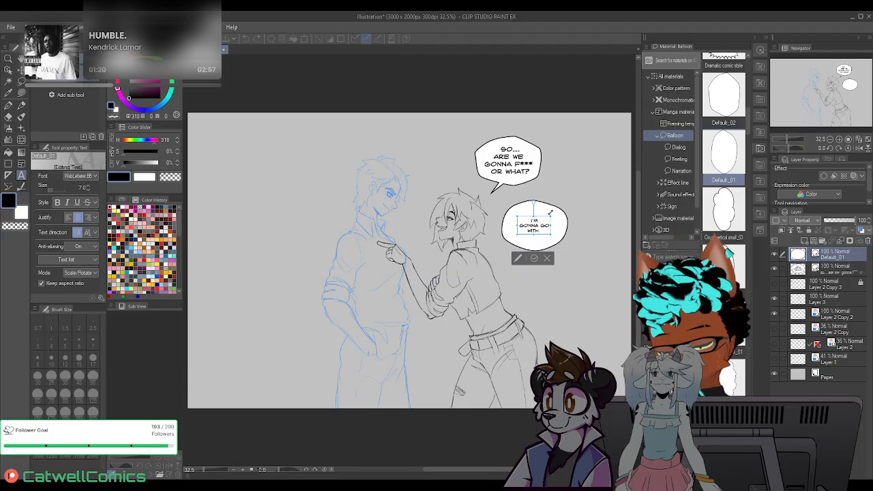
type(" \"OR")
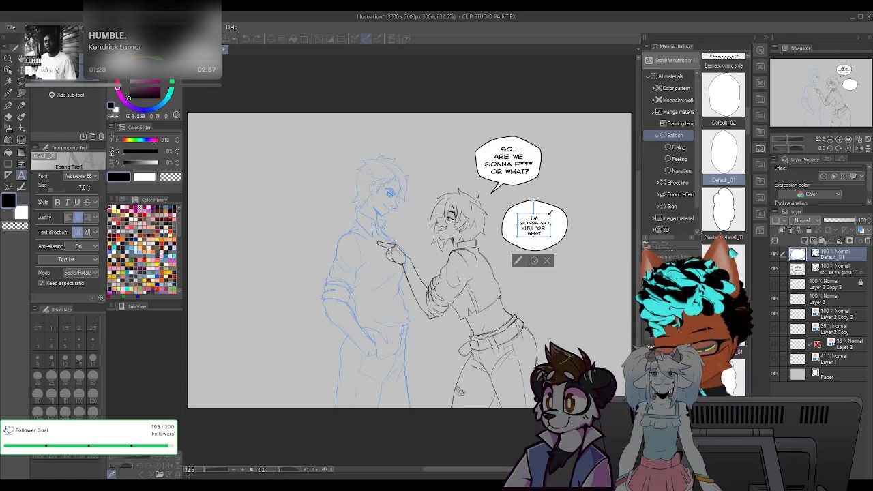
type("WHAT.")
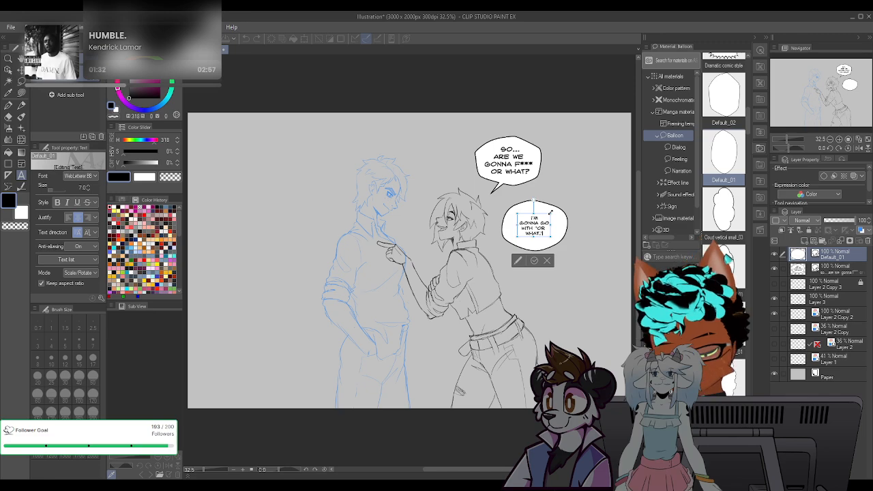
Set all of the lower balloon's dialogue to text size 10 and commit the text
left_click(88, 186)
left_click(573, 231)
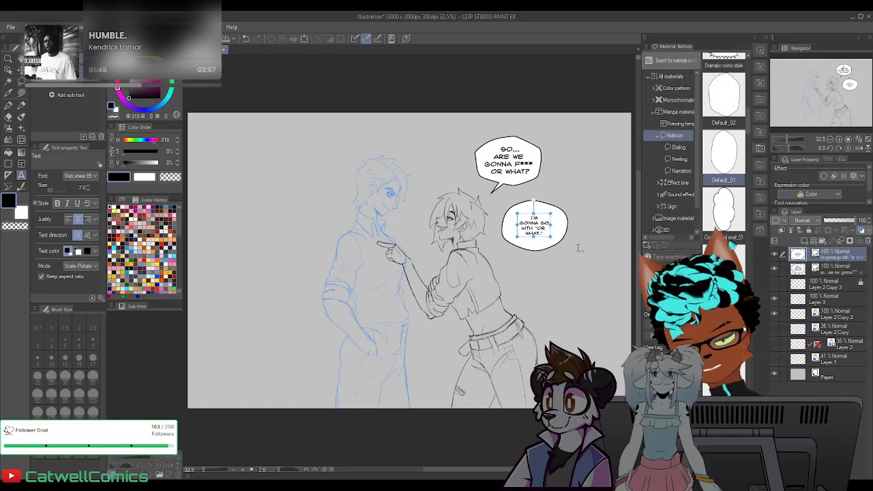
left_click(88, 185)
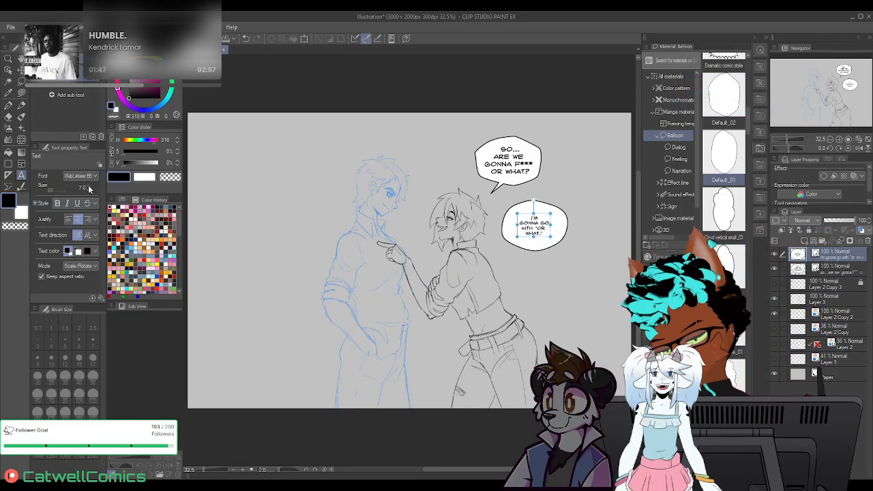
left_click(535, 225)
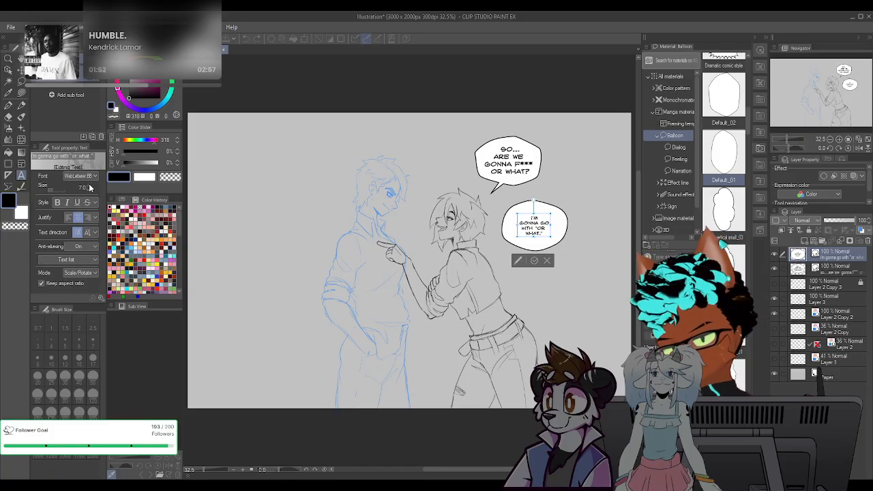
key("ctrl+a")
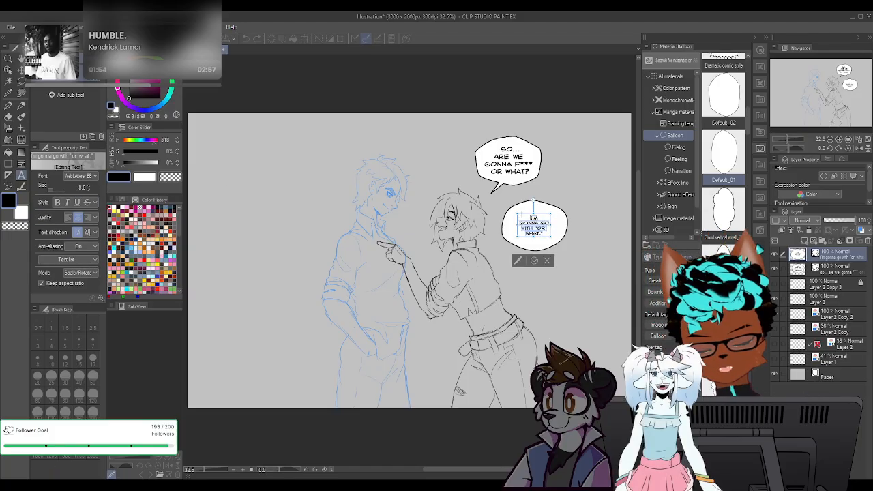
left_click(87, 186)
left_click(88, 184)
left_click(88, 184)
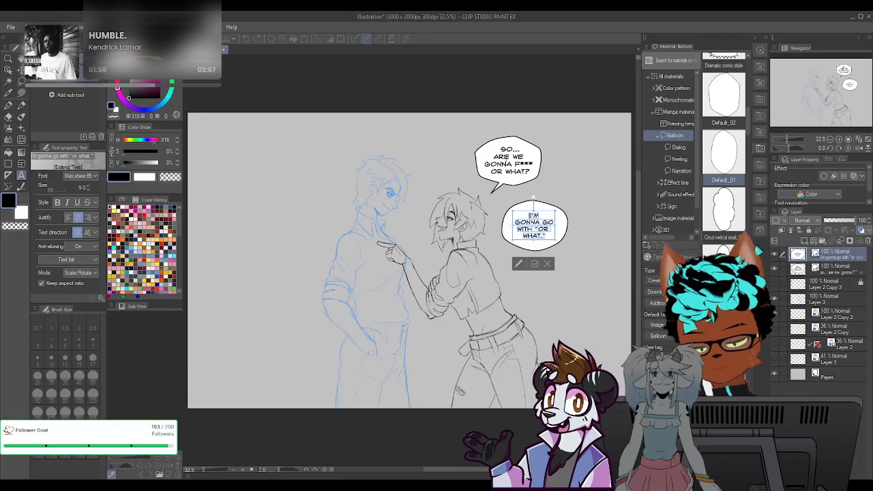
left_click(508, 160)
left_click(534, 224)
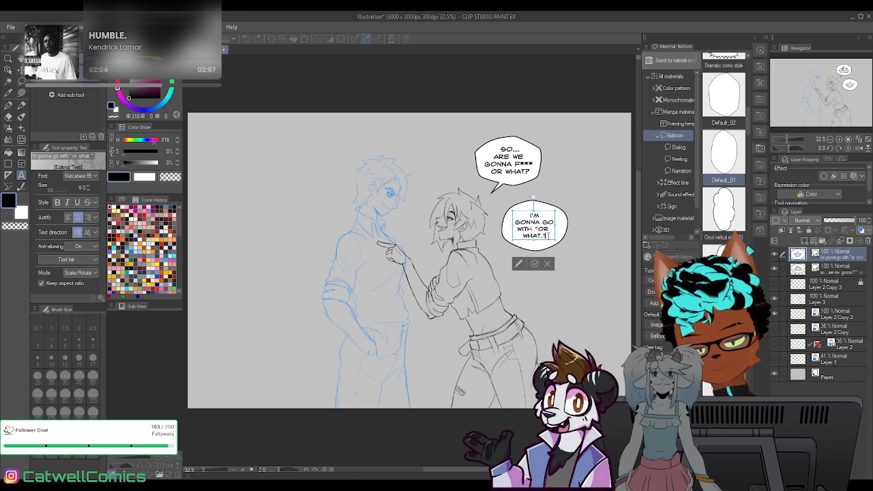
left_click(527, 207)
left_click(88, 186)
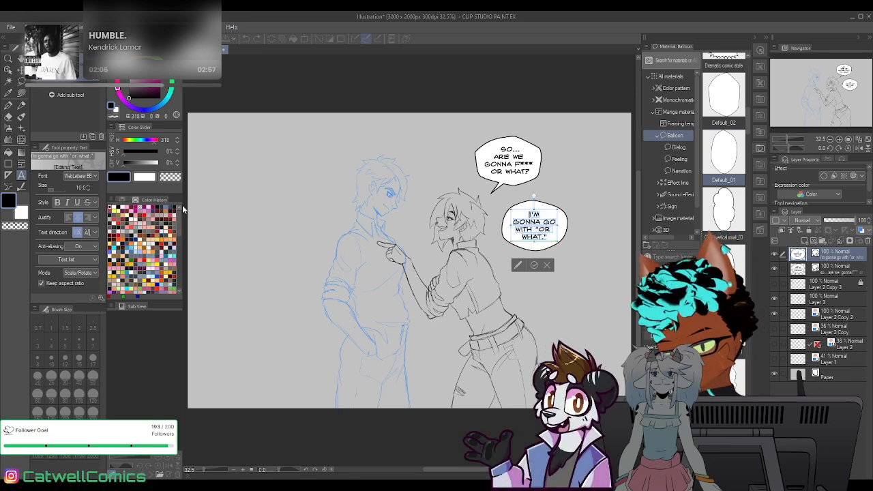
left_click(535, 265)
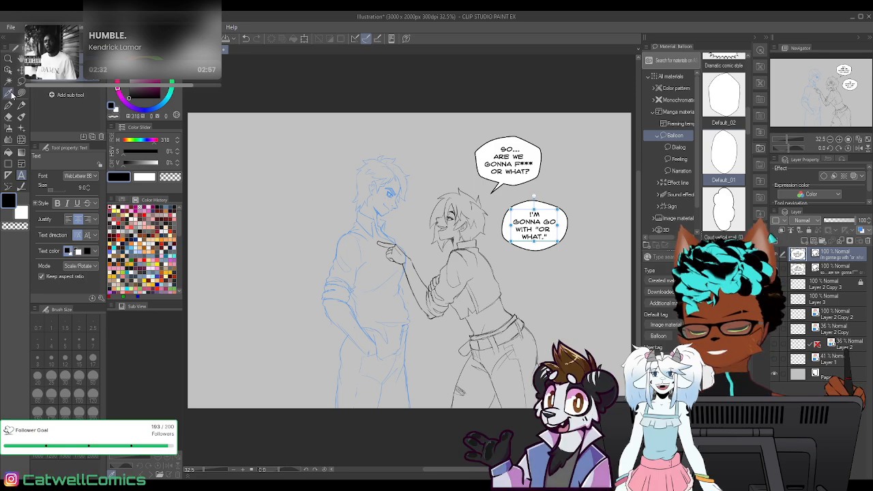
Delete the tail of the upper speech balloon, keeping its outline and dialogue
left_click(8, 70)
left_click(536, 154)
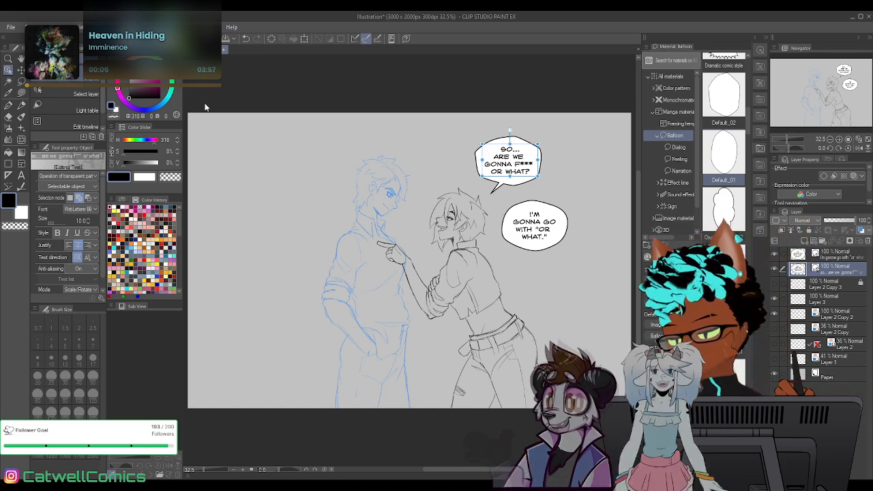
left_click(499, 189)
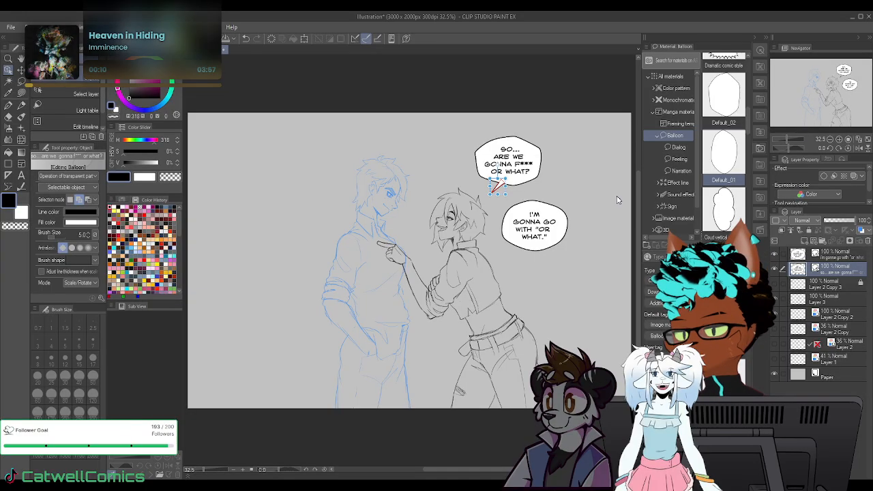
left_click(760, 51)
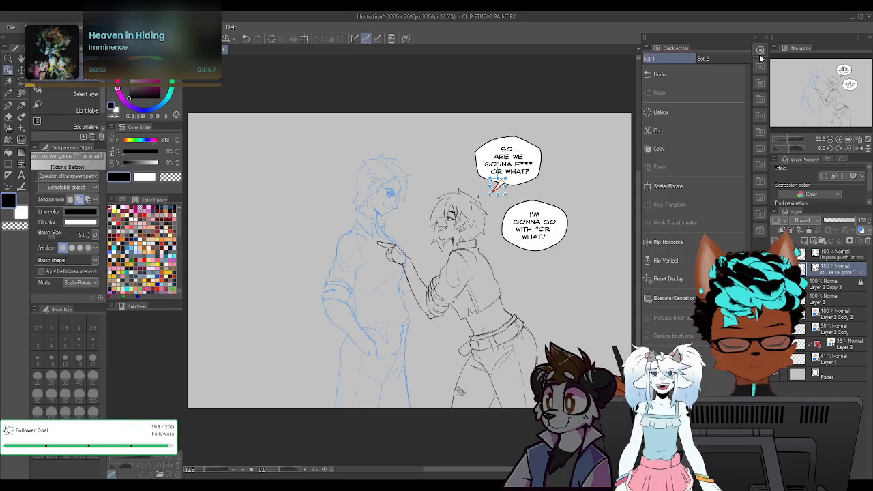
left_click(648, 118)
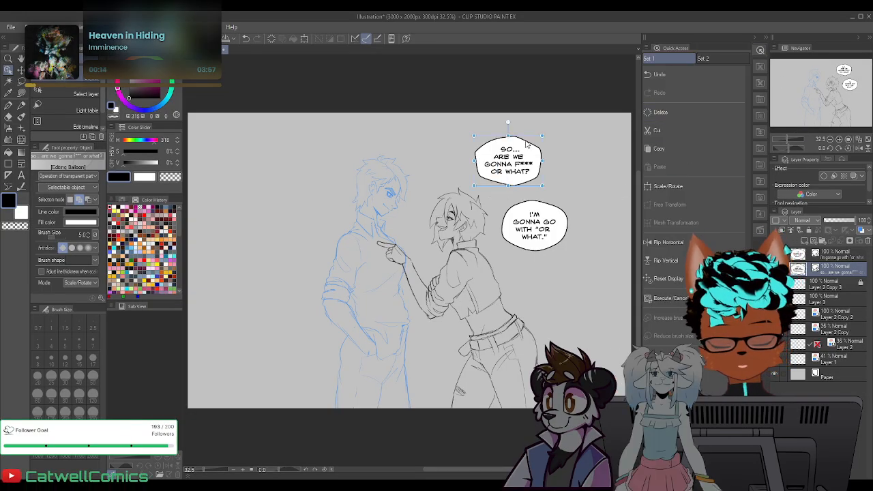
Move both balloons side by side above the figures and give each a straight tail, the first pointing down, the second toward the standing man
left_click_drag(531, 137, 452, 118)
left_click(549, 217)
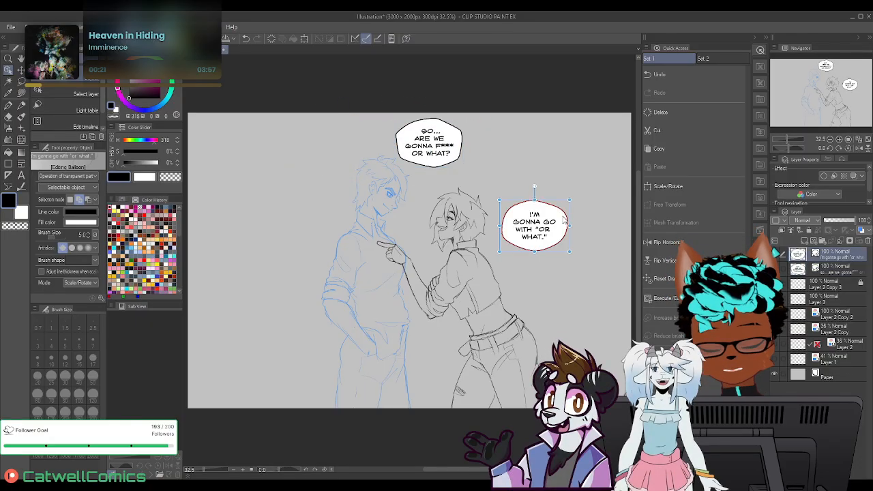
left_click_drag(539, 158, 530, 134)
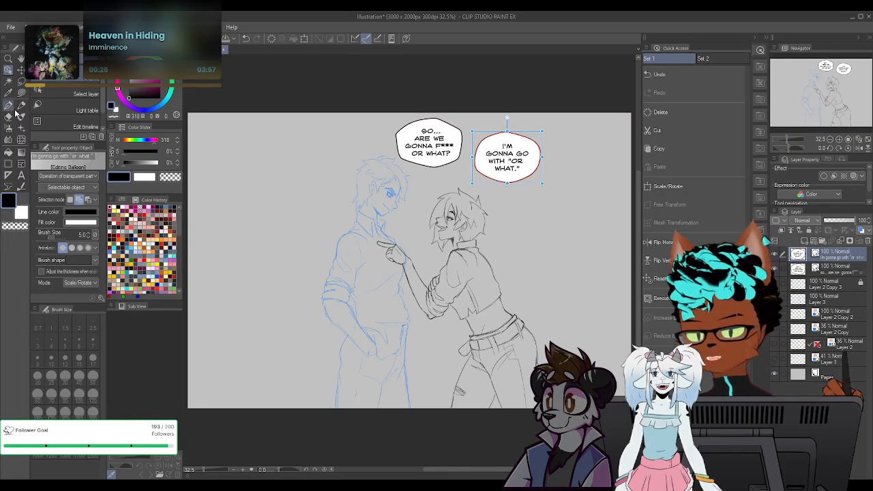
left_click(14, 182)
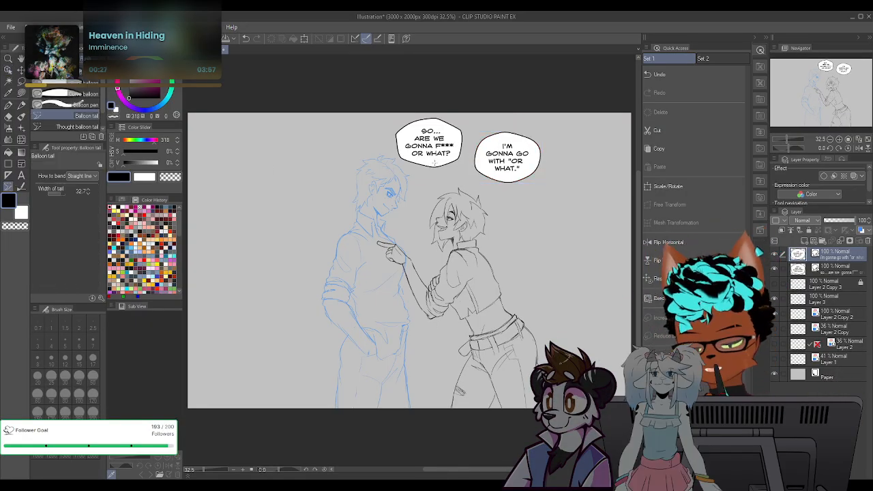
left_click_drag(434, 163, 456, 176)
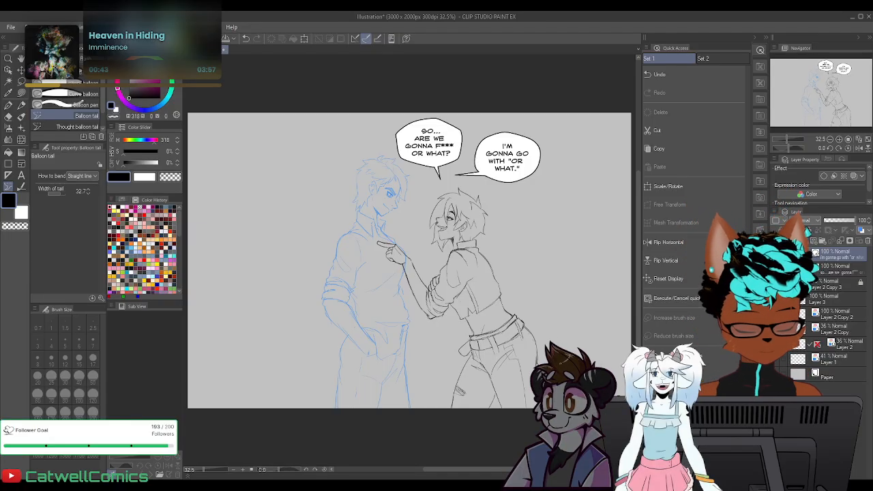
Turn off the blue layer colour effect on Layer 2 Copy 2, the standing man's linework
left_click(776, 315)
left_click(835, 315)
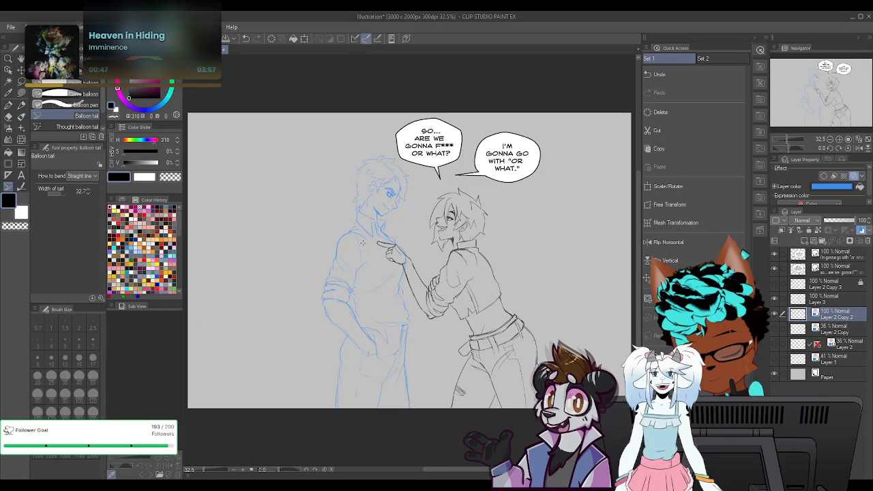
key("e")
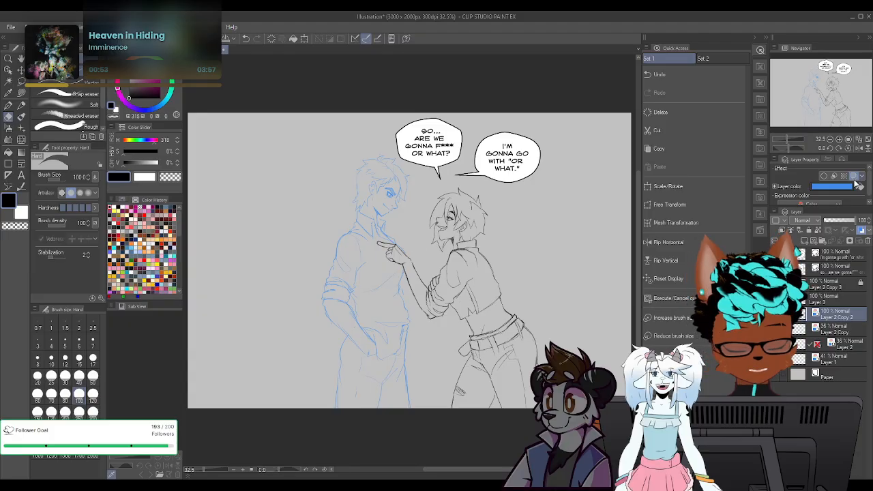
left_click(853, 180)
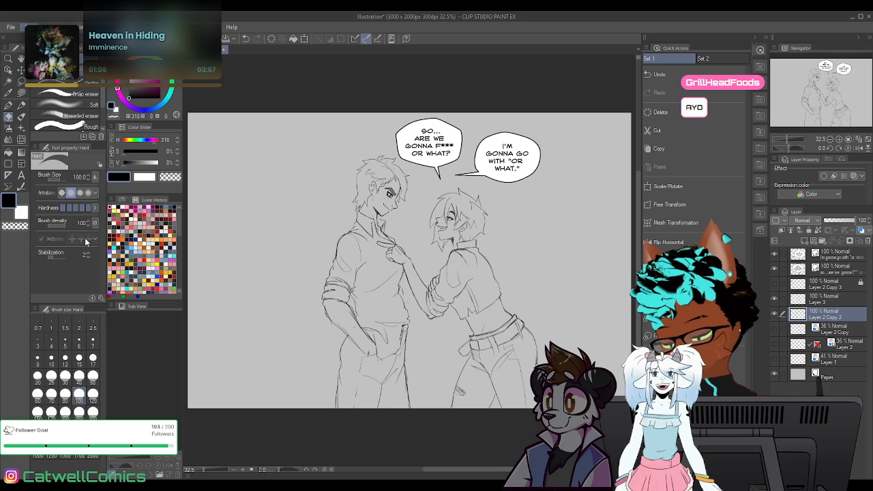
Try cropping the canvas to 1803 x 2000 px around the figures and undo back to the standing man's blue layer colour
key("ctrl+t")
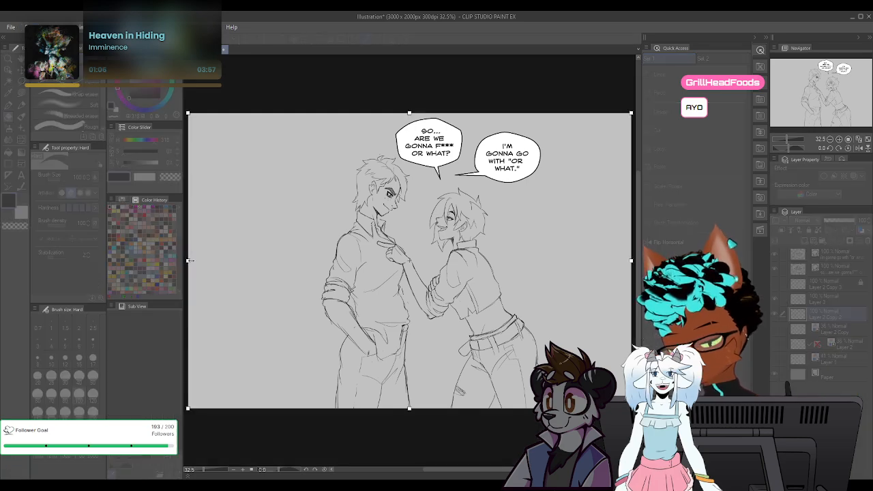
left_click_drag(188, 259, 304, 259)
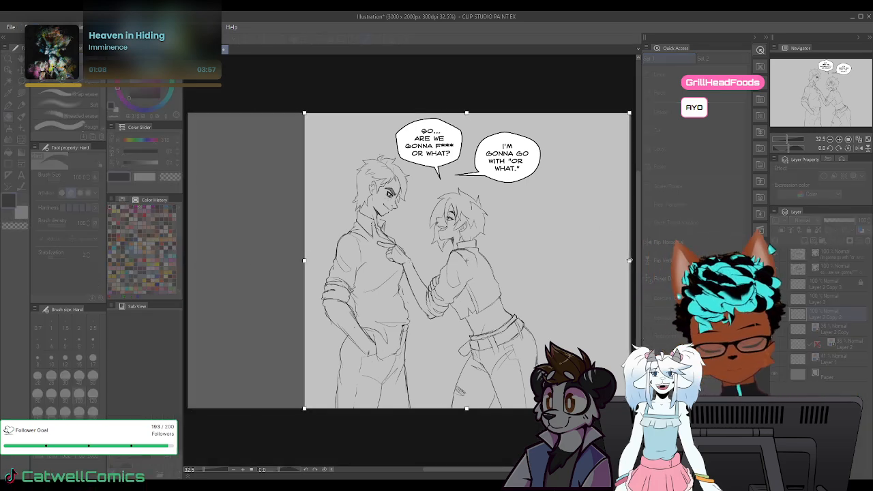
left_click_drag(629, 260, 565, 261)
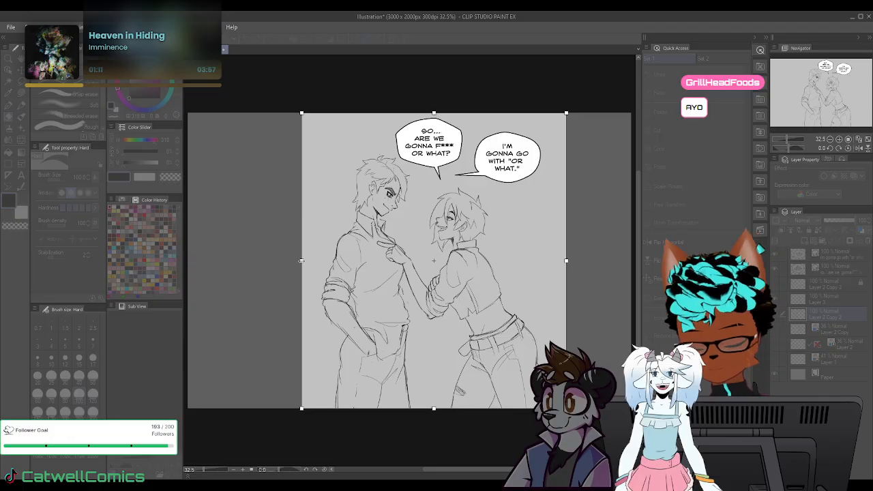
left_click_drag(302, 260, 300, 261)
key("Return")
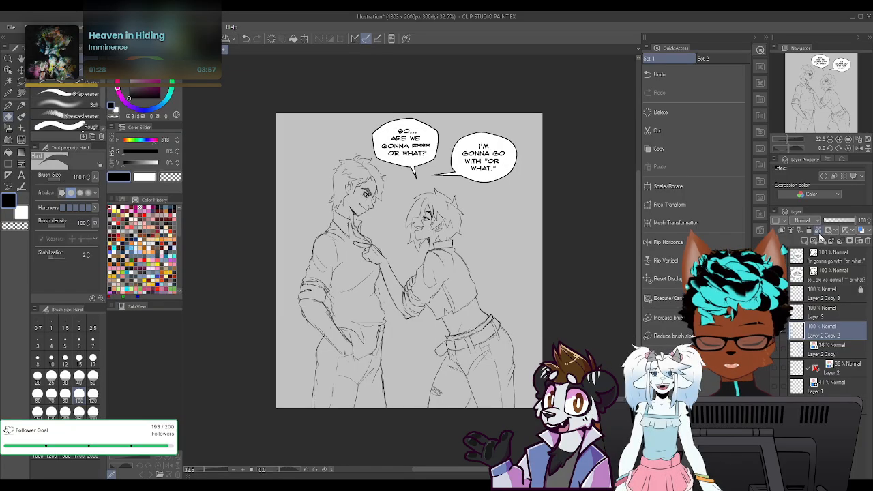
key("ctrl+z")
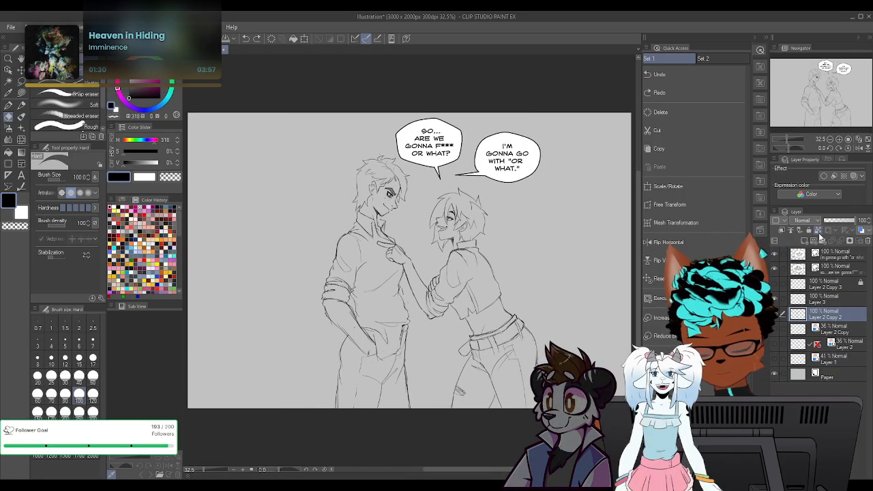
key("ctrl+z")
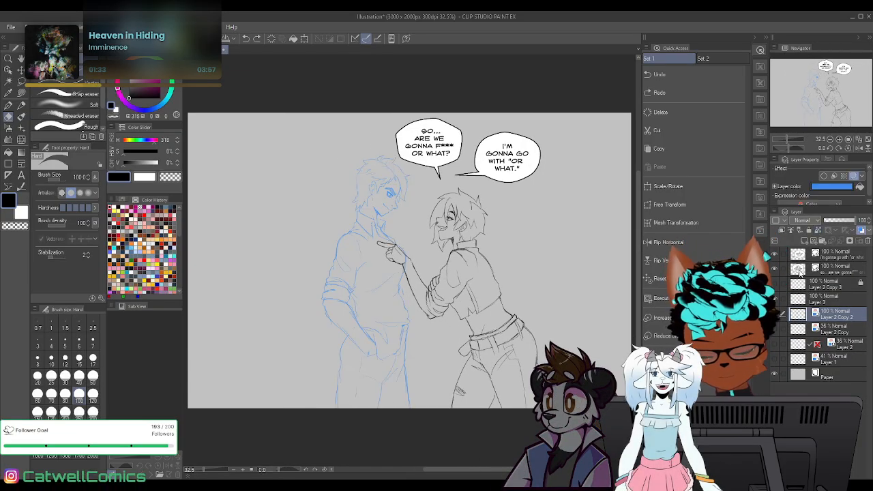
Lasso the leaning figure's pointing hand and forearm on Layer 3, rotate them slightly counterclockwise so the finger points lower, and clear the selection
left_click(775, 314)
left_click(775, 315)
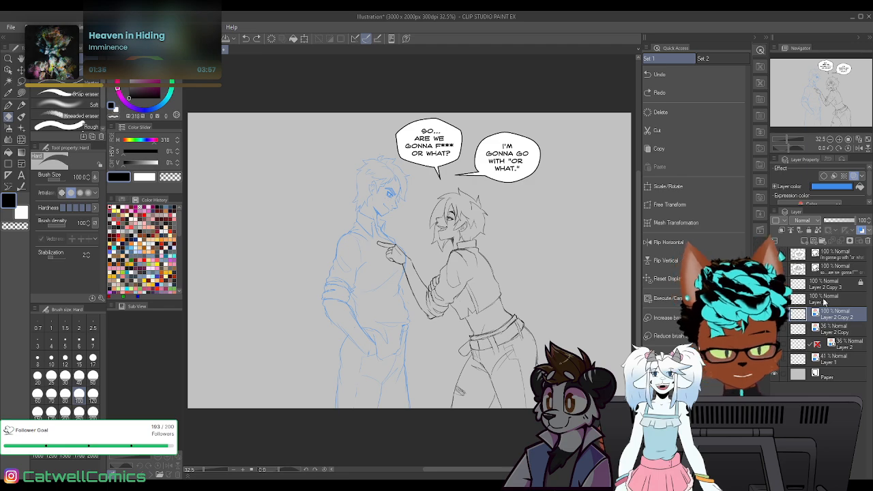
left_click(775, 300)
left_click(775, 299)
left_click(825, 300)
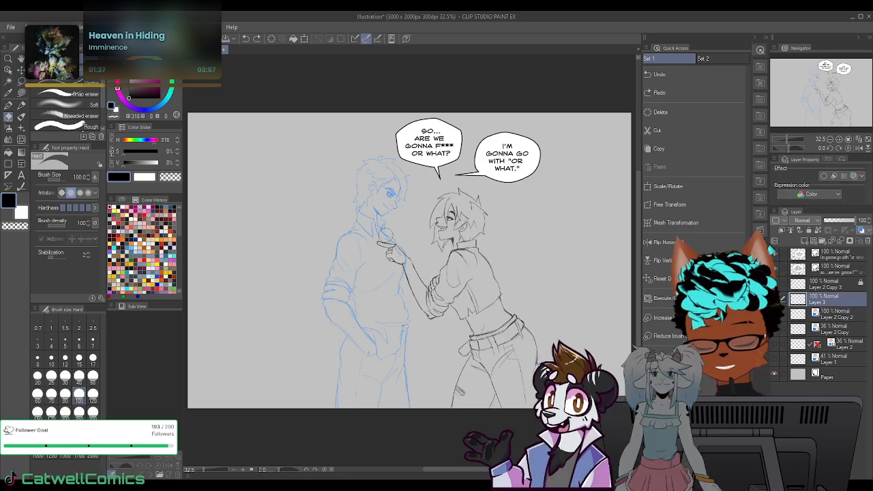
key("m")
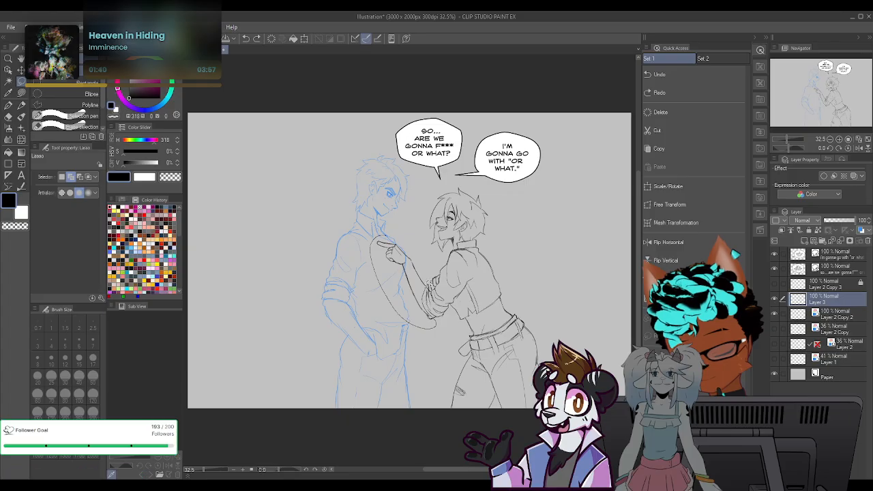
left_click_drag(428, 320, 430, 318)
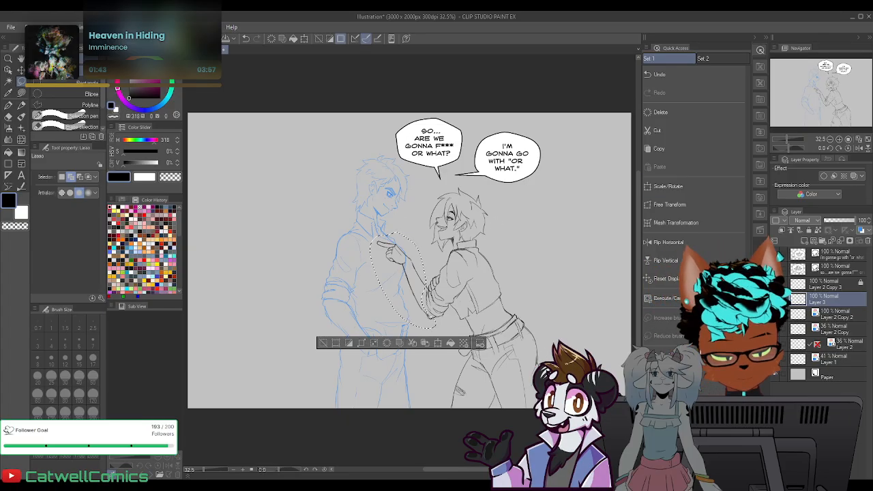
left_click(439, 344)
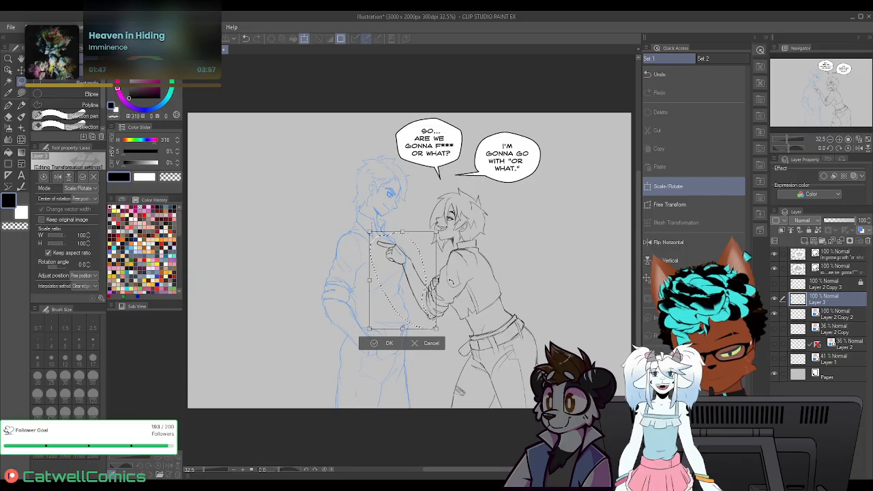
left_click_drag(362, 229, 352, 236)
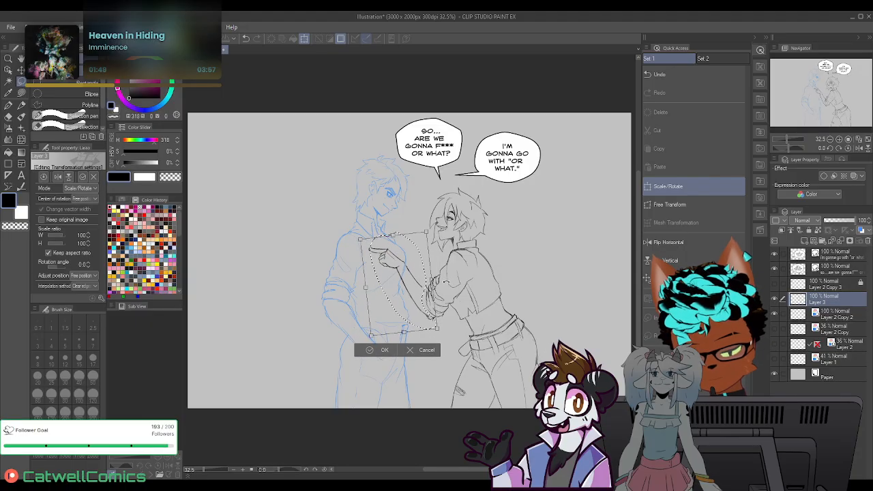
key("Return")
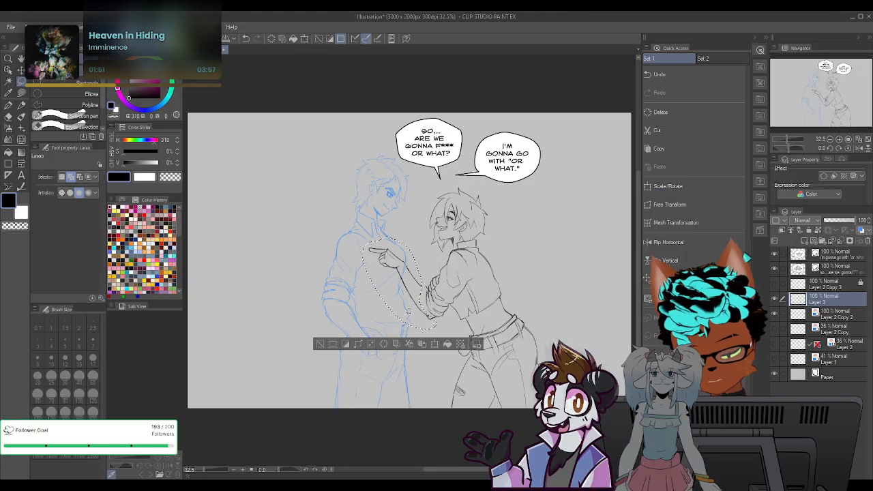
left_click(320, 343)
Turn off the blue layer colour effect on Layer 2 Copy 2 so the standing man's linework is black
left_click(836, 313)
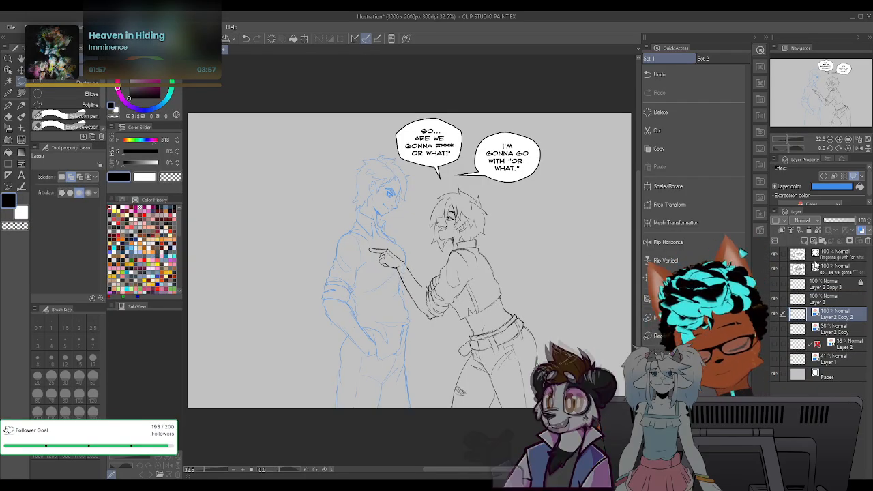
left_click(775, 284)
left_click(775, 285)
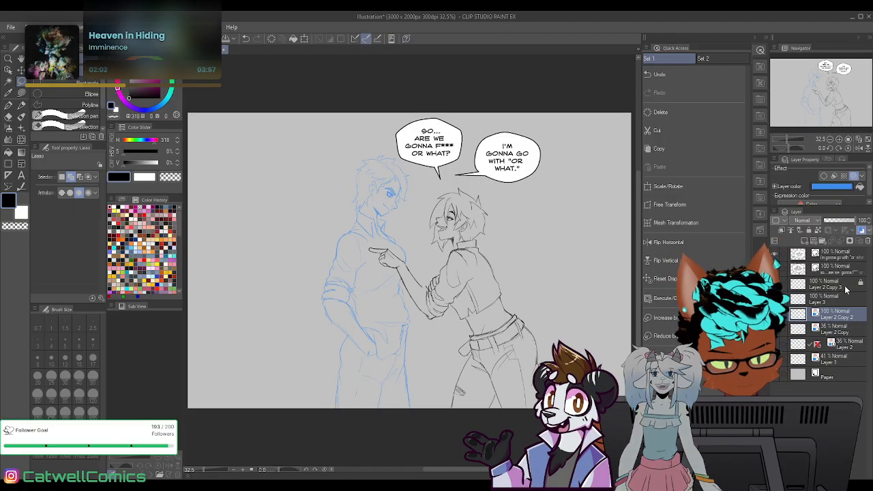
left_click(861, 231)
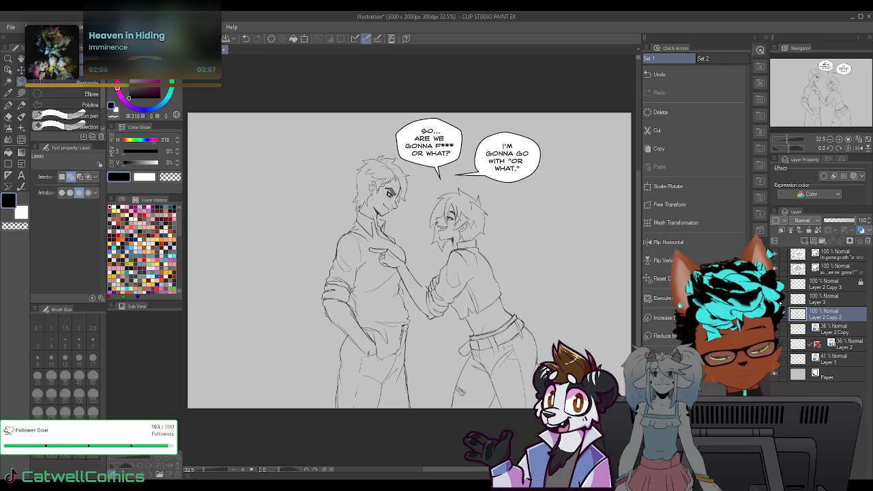
Touch up the leaning figure's linework on Layer 3 beside the rotated forearm, using Pencil 2 at size 15
left_click(778, 299)
left_click(777, 299)
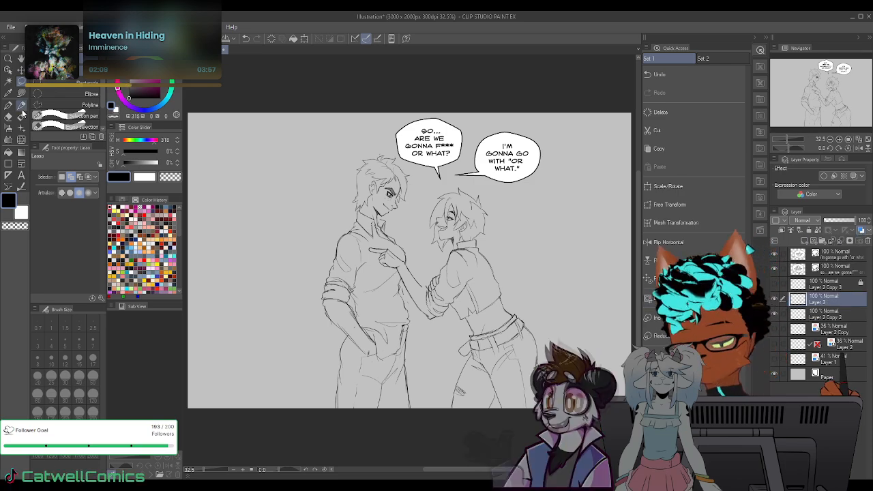
key("p")
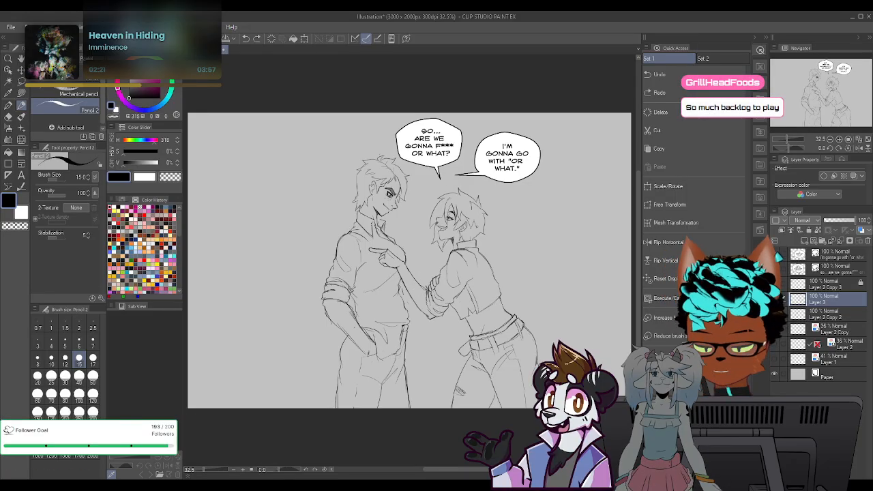
left_click_drag(425, 285, 424, 280)
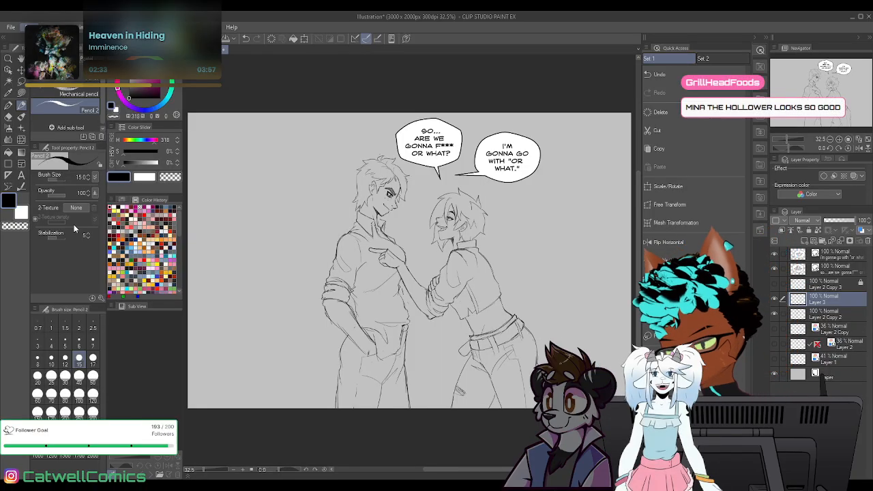
Crop the empty sides of the canvas around the two figures and balloons to 1779 x 2000 px
left_click(90, 283)
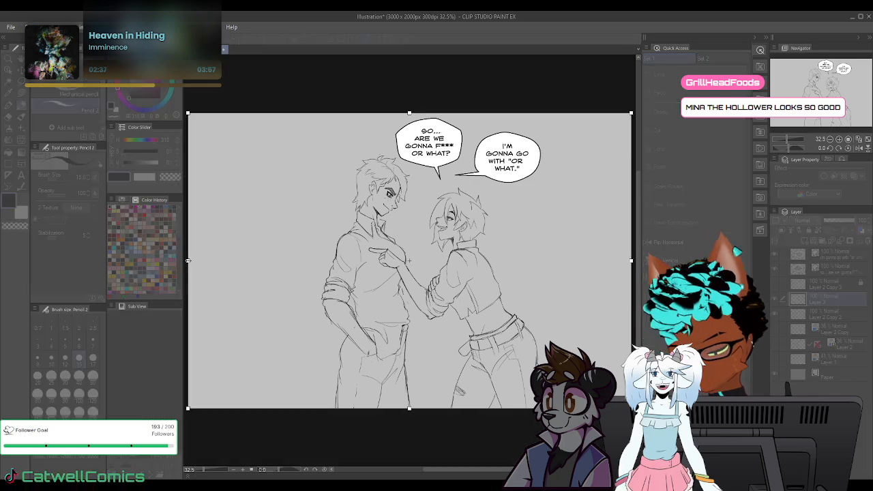
left_click_drag(189, 261, 296, 257)
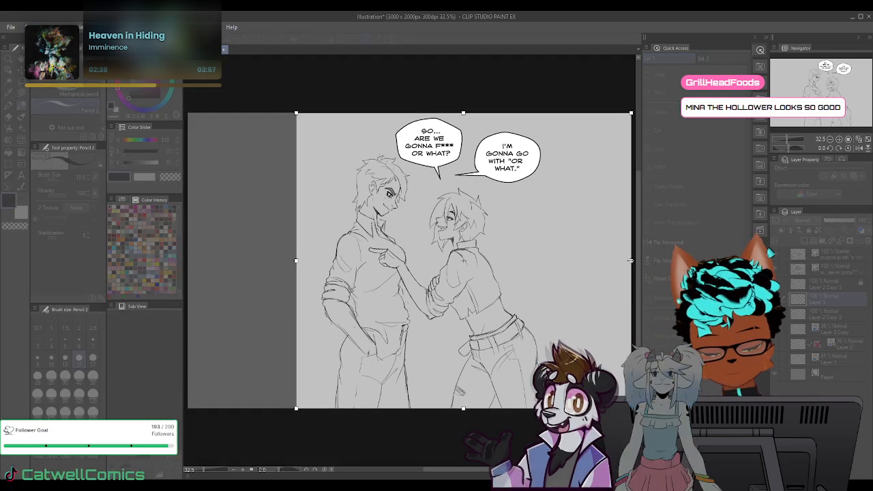
left_click_drag(631, 260, 565, 260)
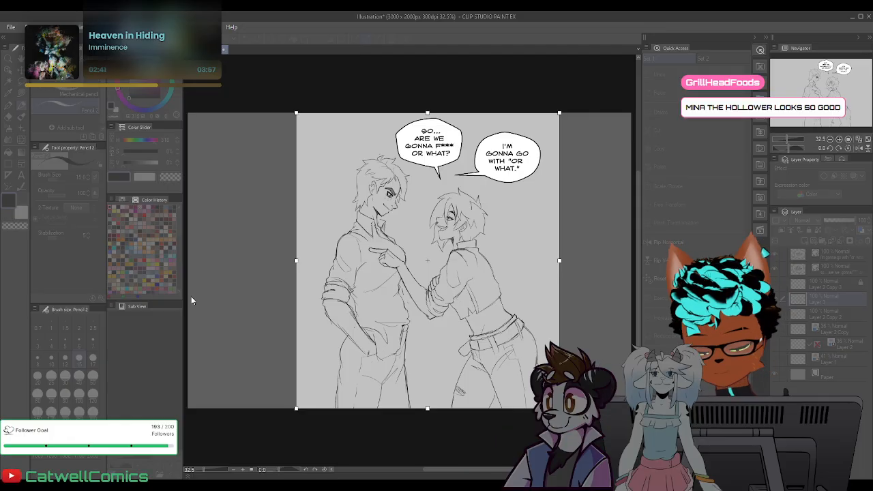
key("Return")
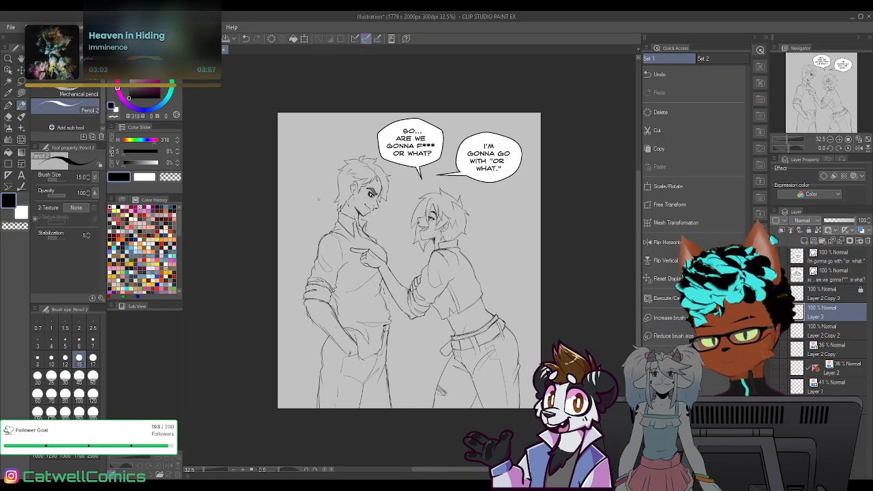
Try to auto-select the background around the figures with reference to all layers, and clear the selection
left_click(8, 71)
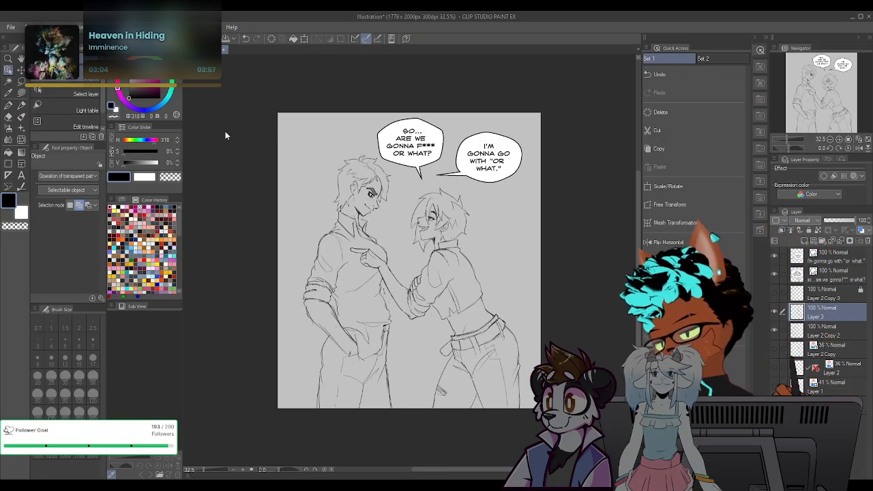
left_click(9, 81)
left_click(336, 131)
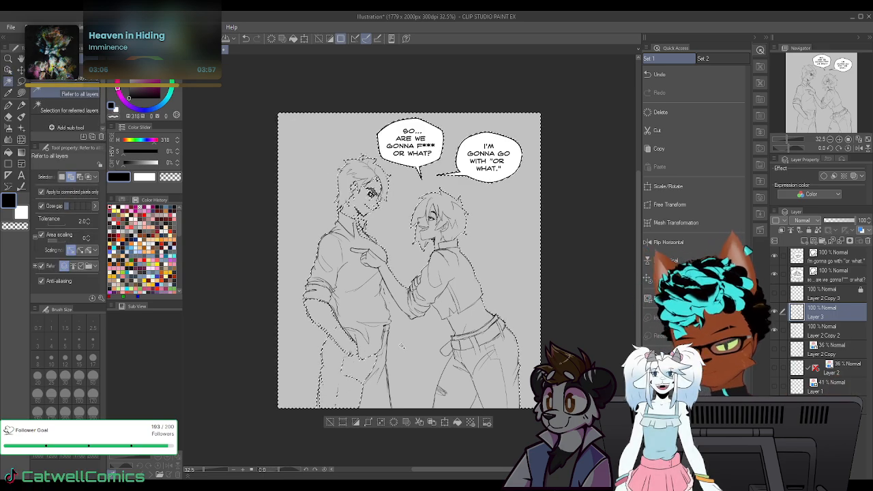
left_click(328, 422)
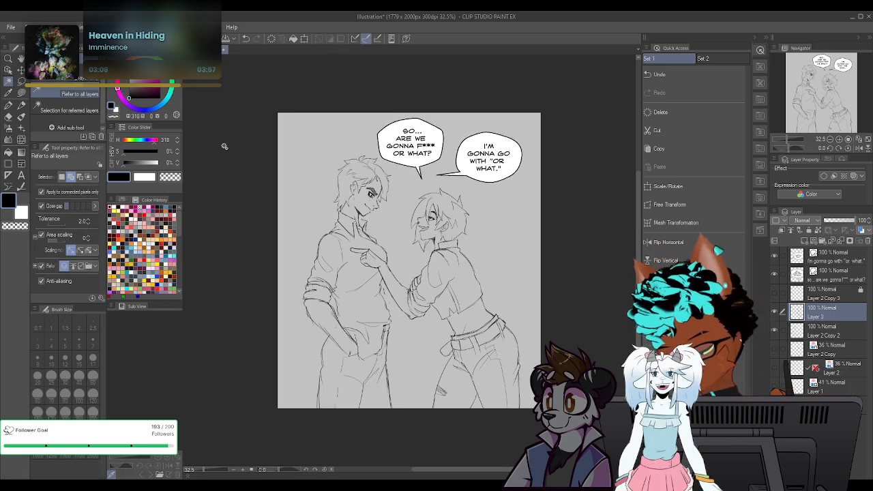
Select the background with the gap-closing level raised to maximum, invert it, and fill the figures white on a new layer above Layer 2 Copy
left_click(312, 143)
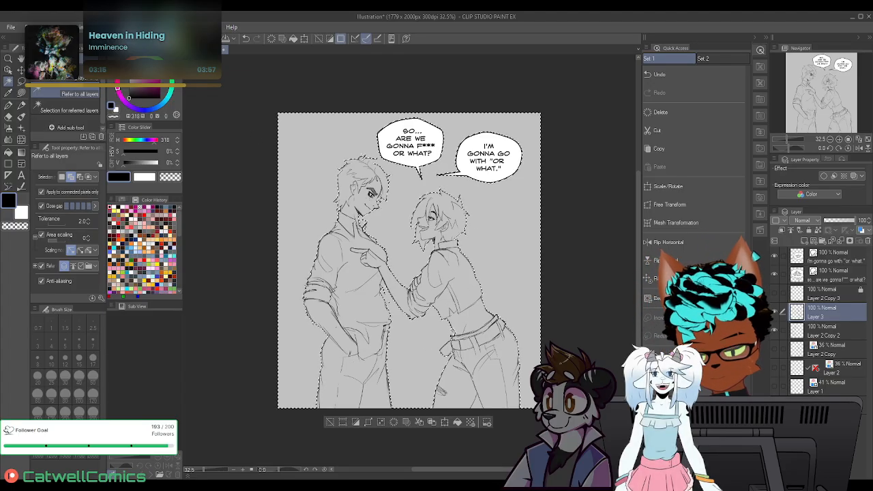
left_click(357, 423)
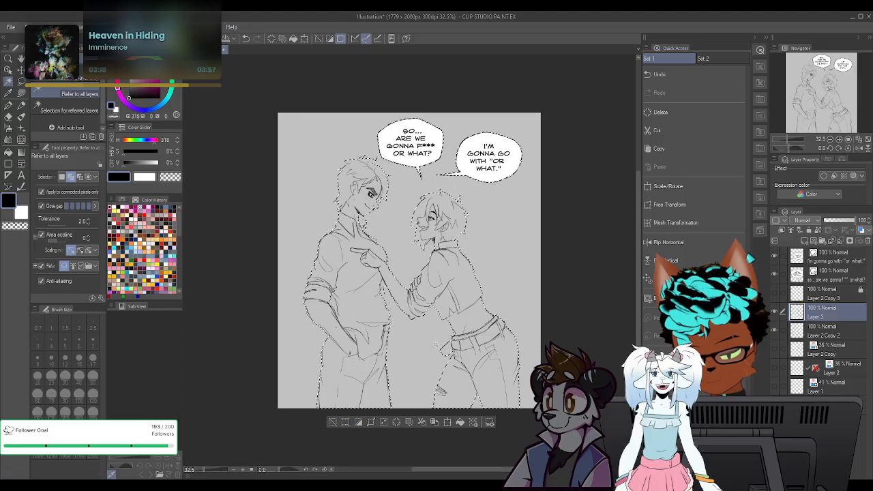
left_click(826, 347)
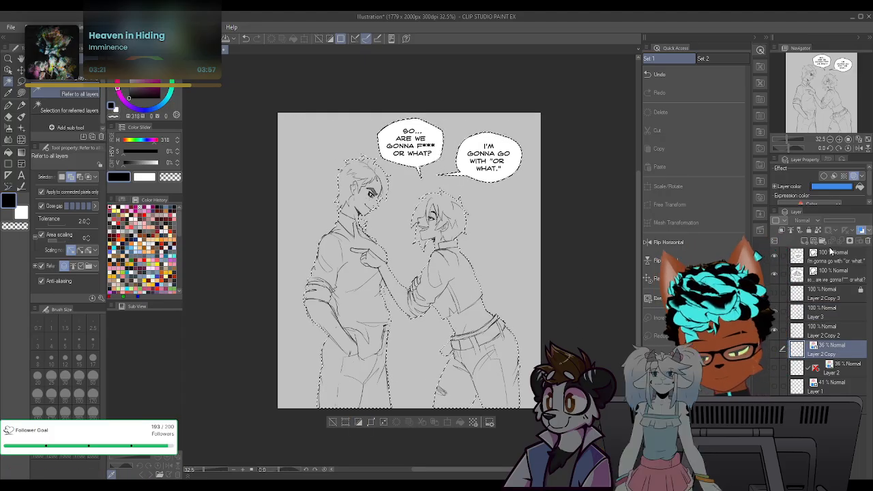
left_click(805, 240)
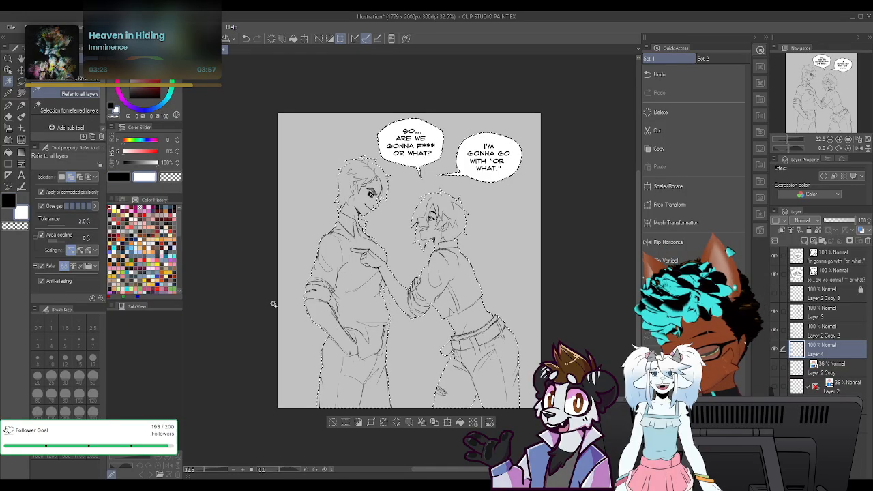
left_click(459, 423)
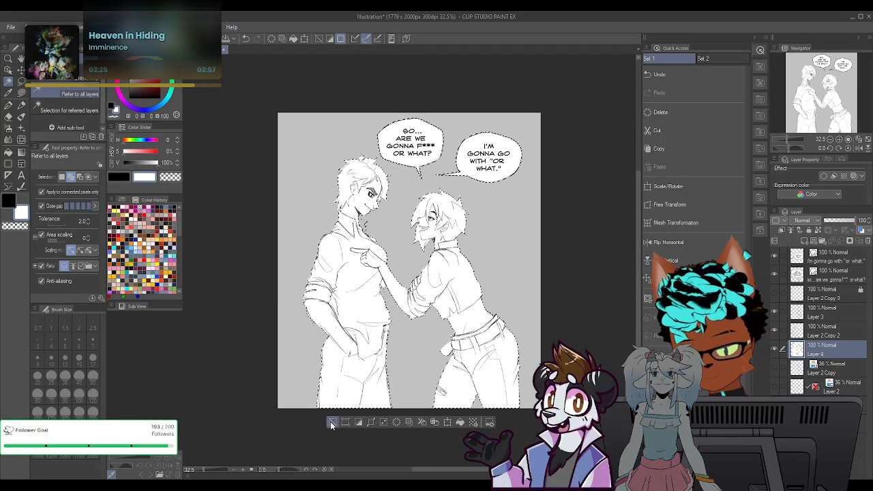
key("ctrl+d")
Change the paper layer's colour to a pale lilac pink and save the illustration as dispatch yuri
left_click(22, 92)
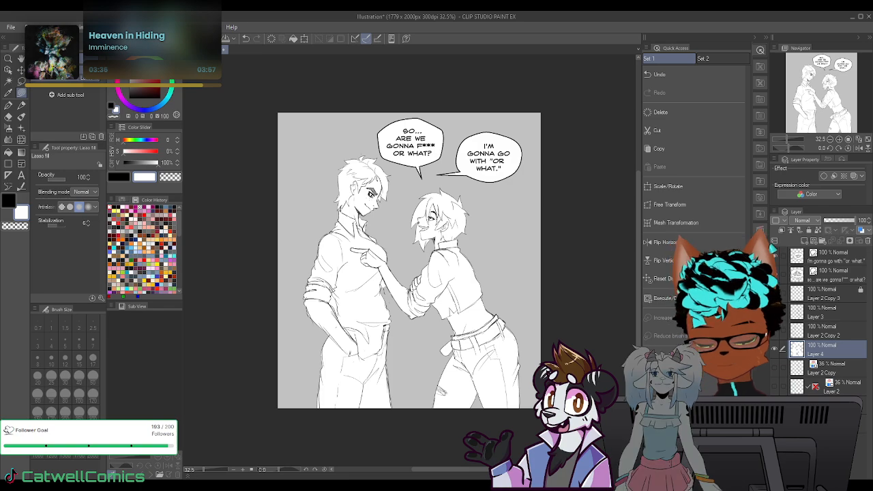
double_click(797, 424)
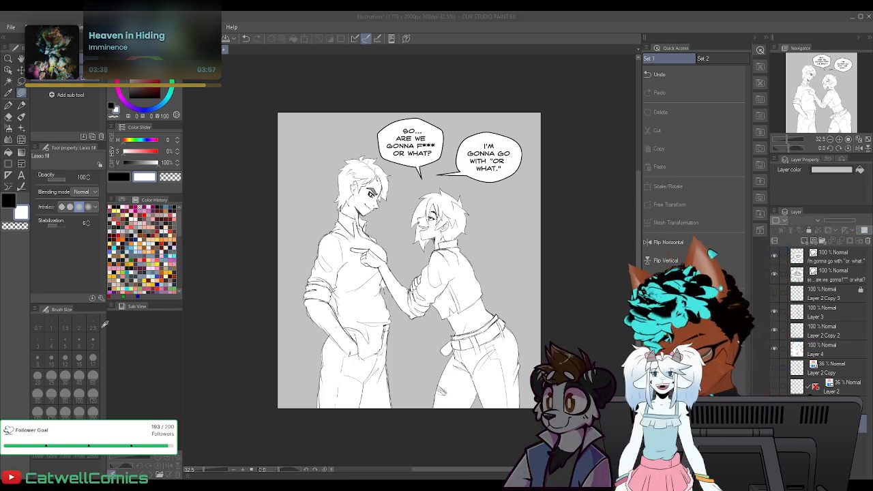
key("Return")
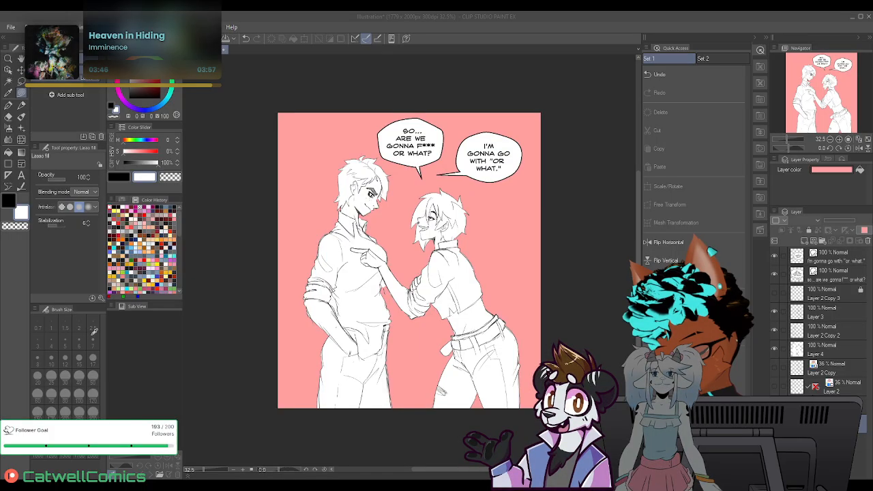
left_click(256, 276)
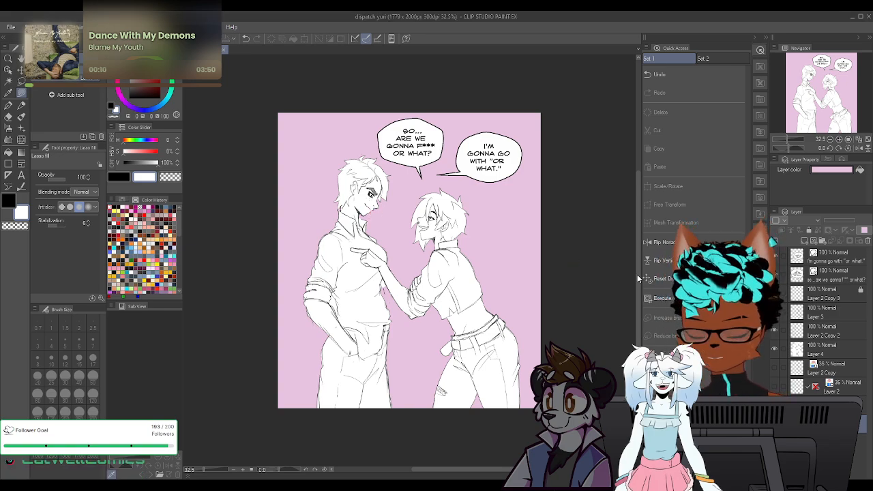
Add a new layer above the speech balloons and stamp the Catwell Comics logo in black near the canvas's lower left corner
left_click(836, 250)
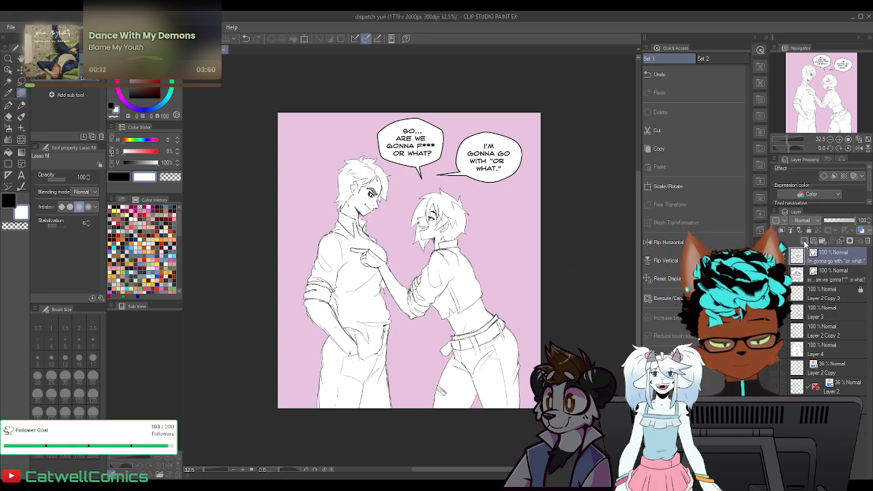
left_click(805, 243)
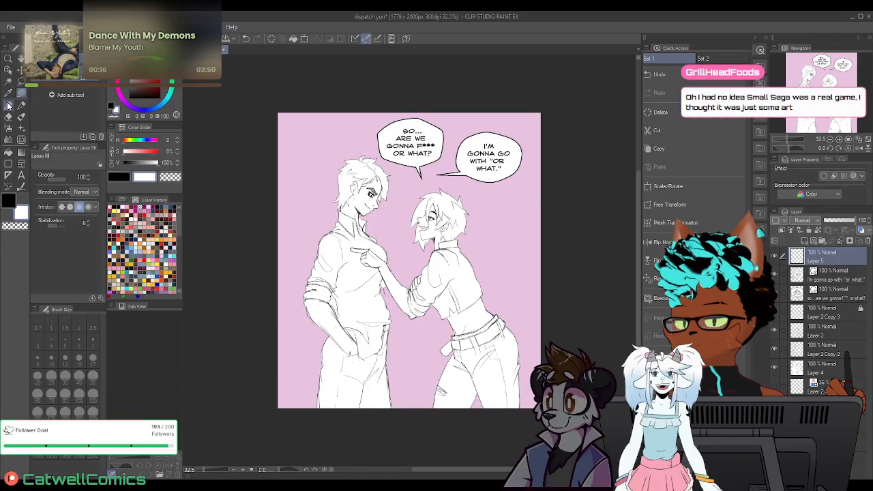
left_click(8, 105)
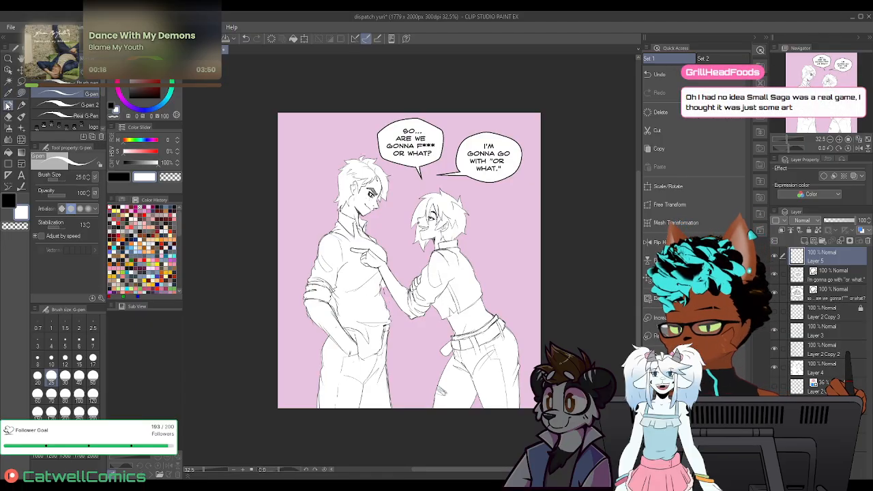
left_click(68, 125)
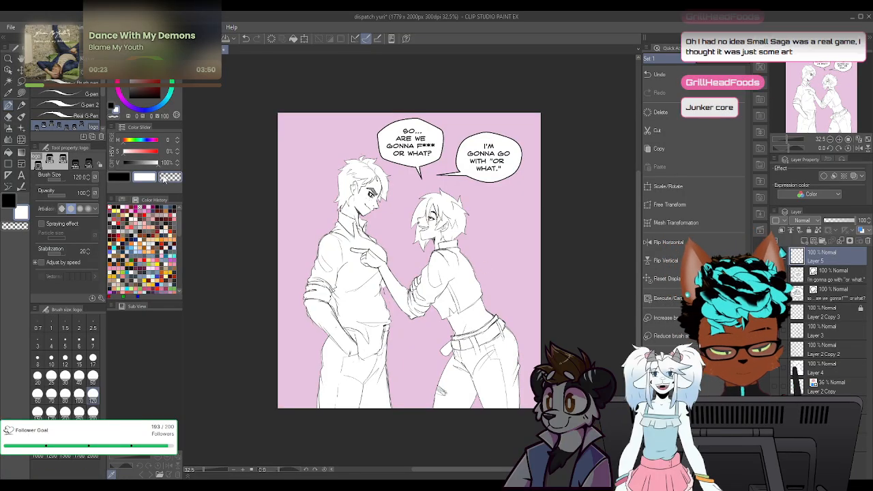
left_click(14, 202)
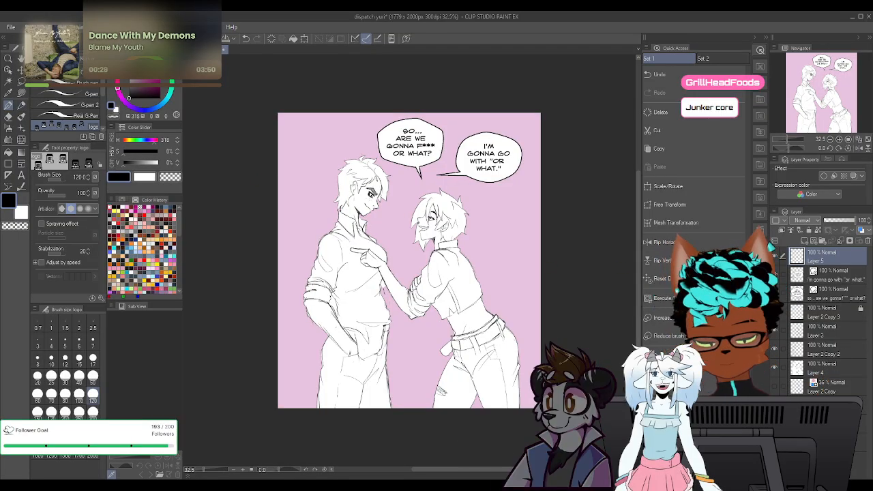
left_click(822, 276)
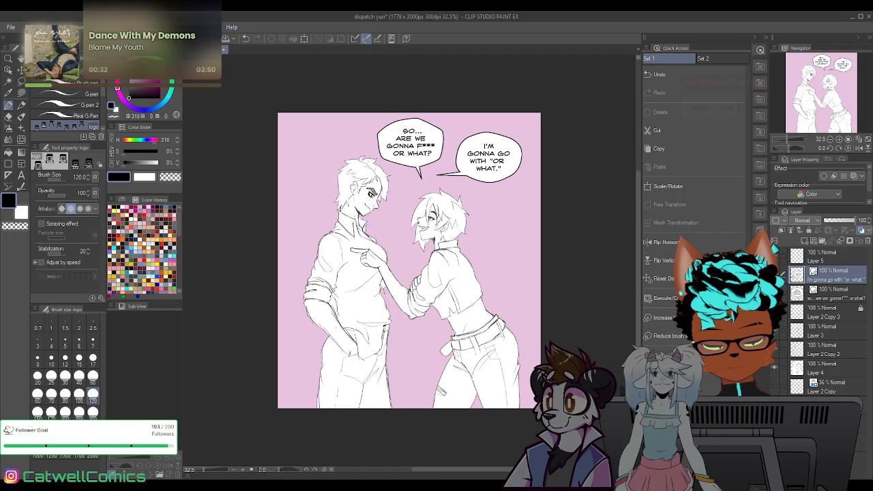
left_click(833, 259)
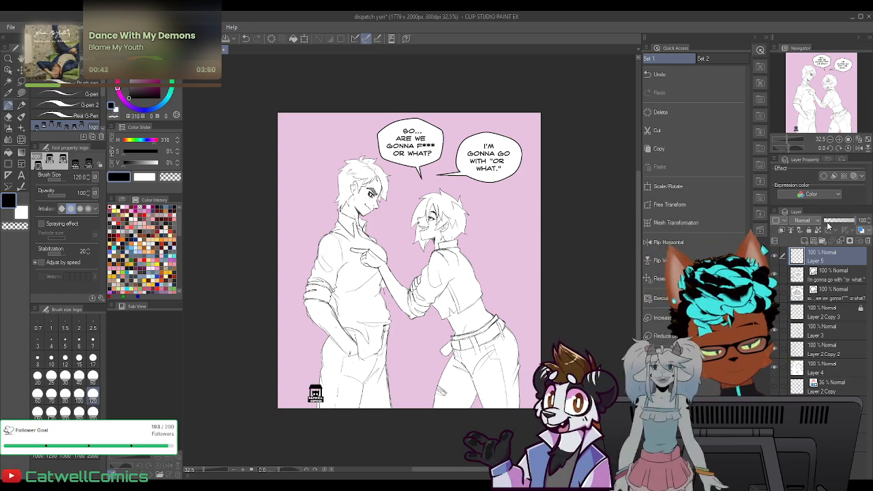
Reduce the opacity of the logo's layer to 6% to make a faint watermark
left_click_drag(843, 224, 827, 225)
left_click(869, 223)
left_click(868, 222)
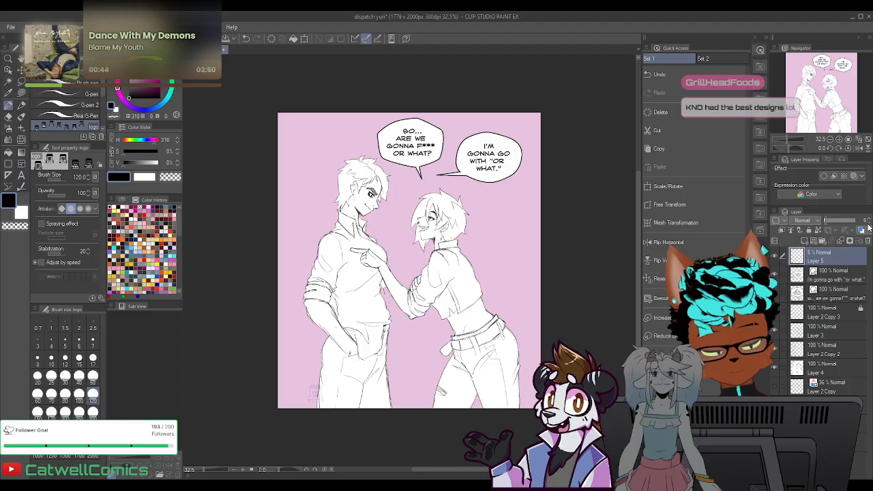
left_click(868, 223)
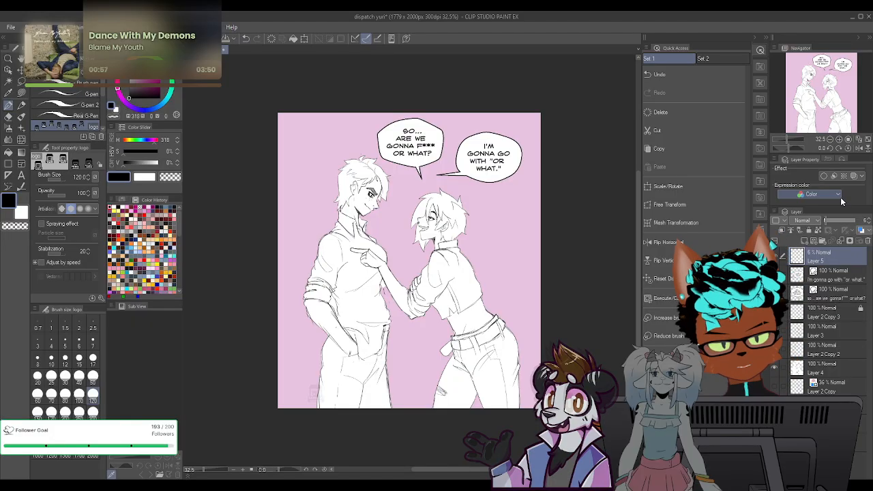
Clear leftover white fill around the figures on Layer 4 using transparent colour, and save the illustration
left_click(776, 329)
left_click(775, 328)
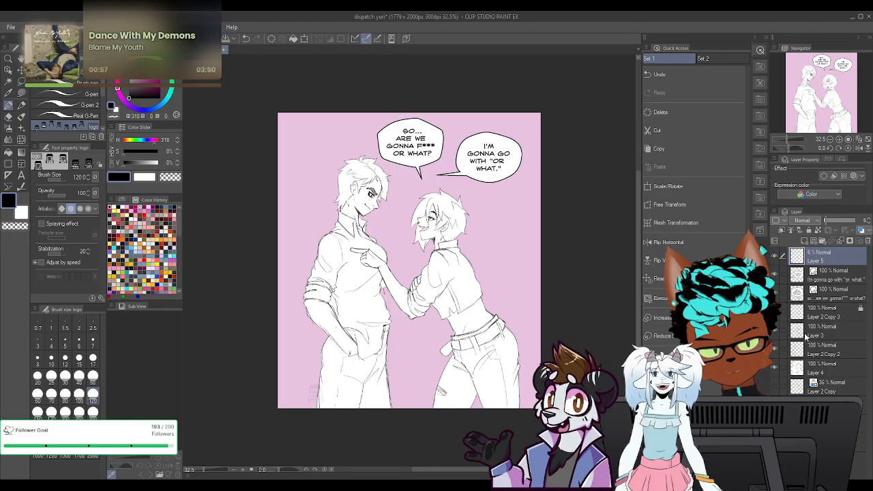
left_click(826, 371)
left_click(21, 93)
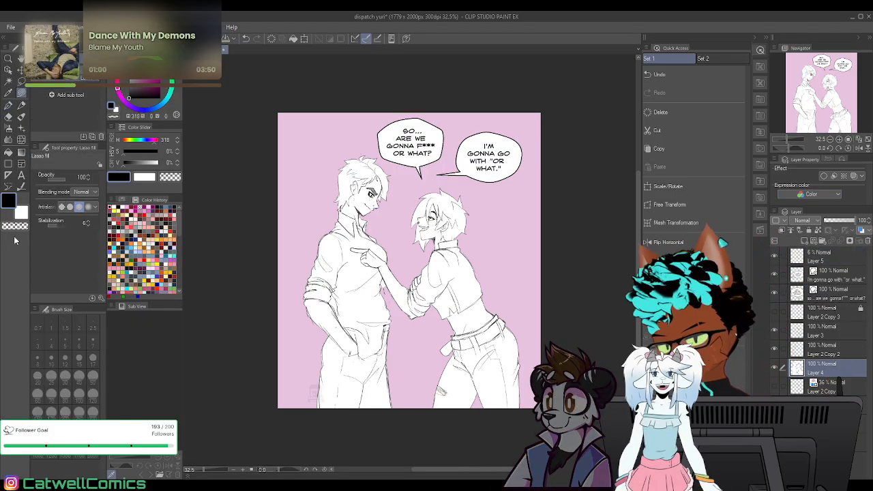
left_click(15, 226)
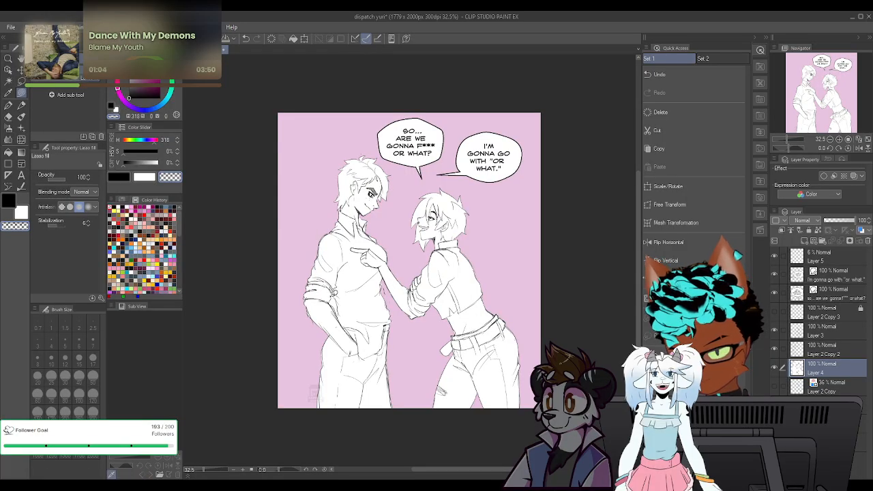
key("g")
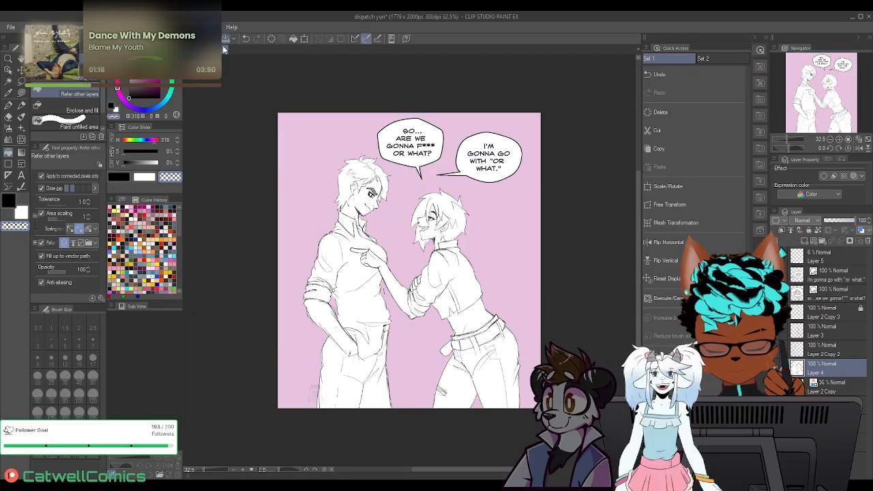
left_click(867, 141)
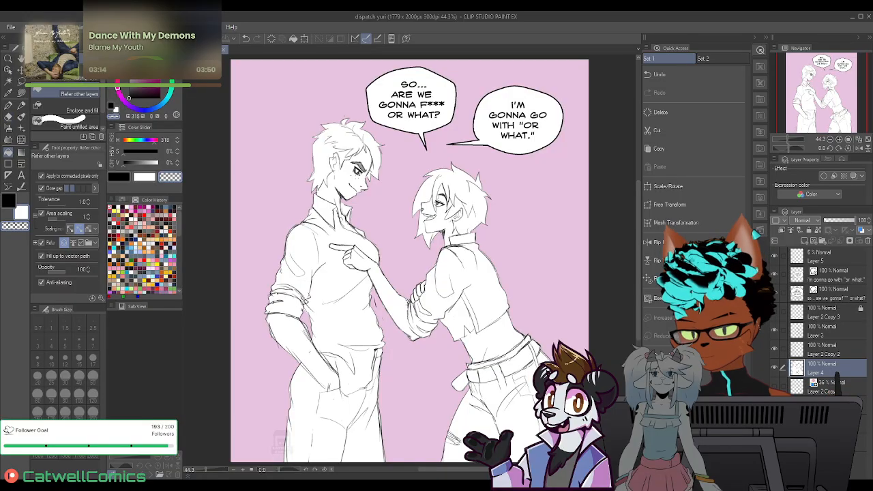
Erase the stray line beside the standing figure's torso on Layer 2 Copy 2 with the Hard eraser
left_click(9, 201)
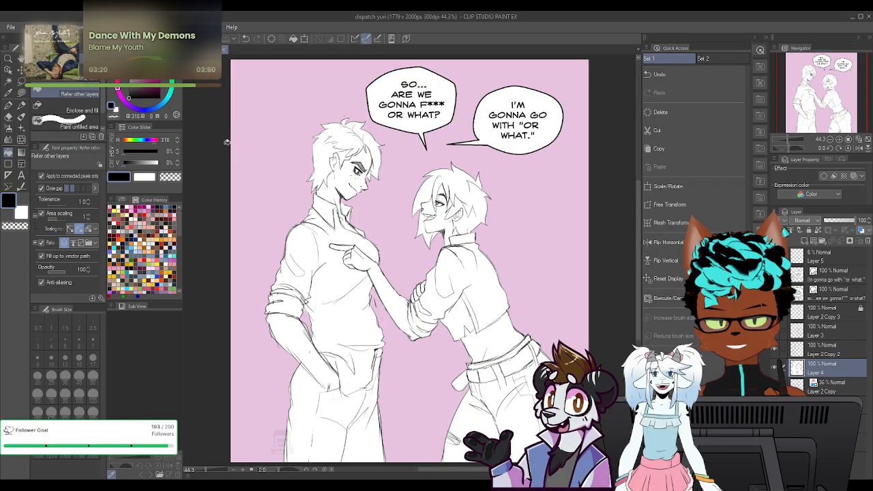
left_click(23, 105)
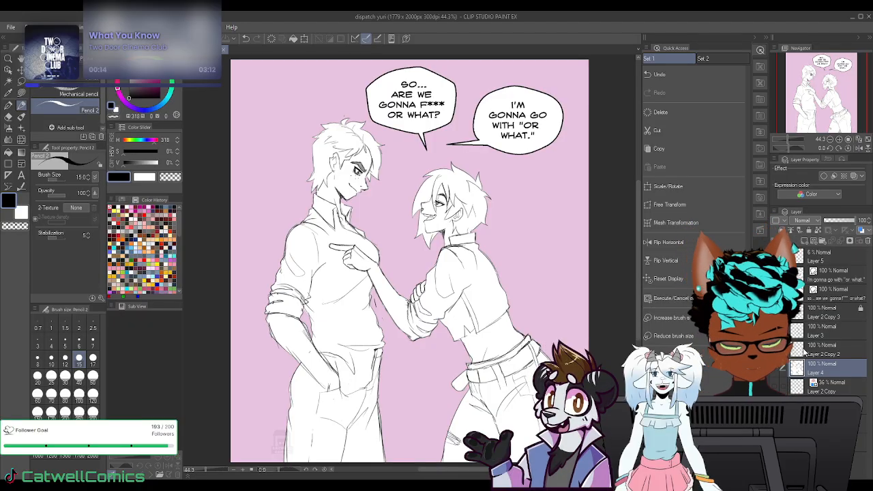
left_click(774, 368)
left_click(774, 349)
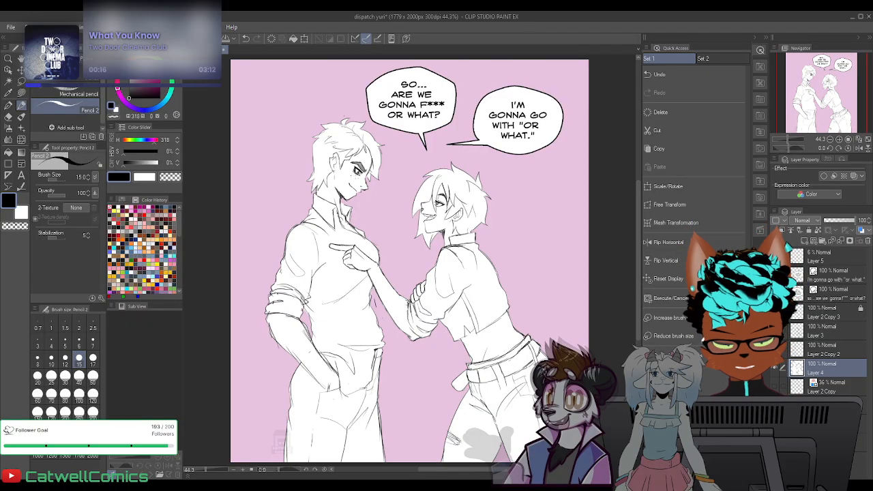
left_click(825, 350)
left_click_drag(374, 297, 376, 311)
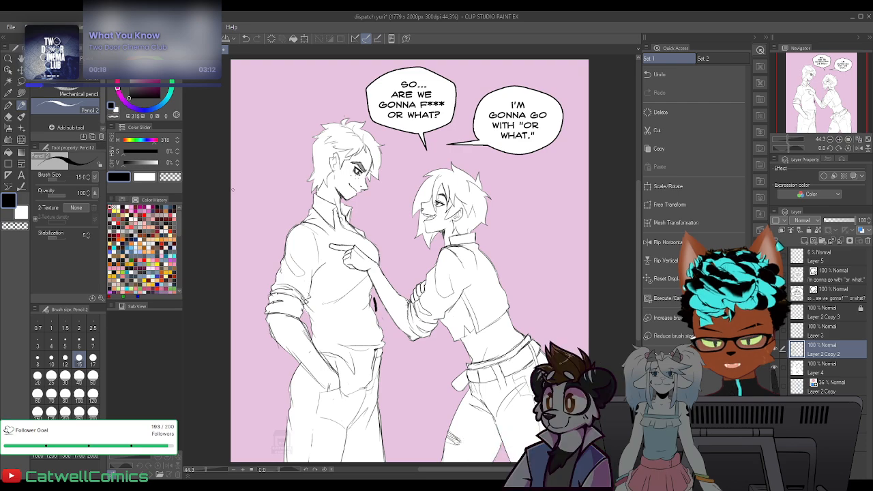
key("ctrl+z")
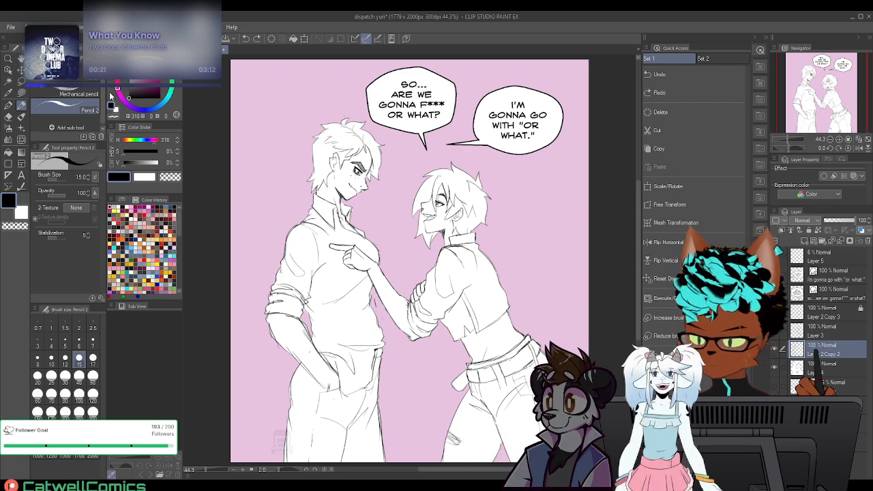
key("e")
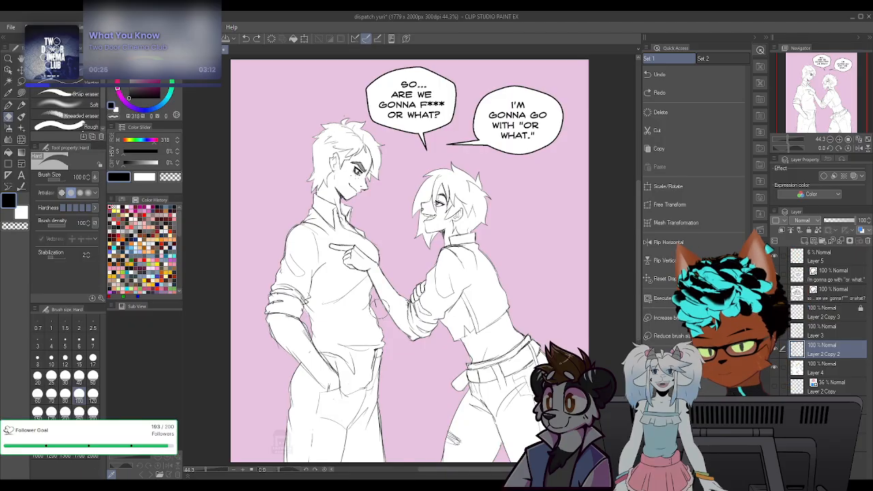
left_click_drag(371, 281, 378, 303)
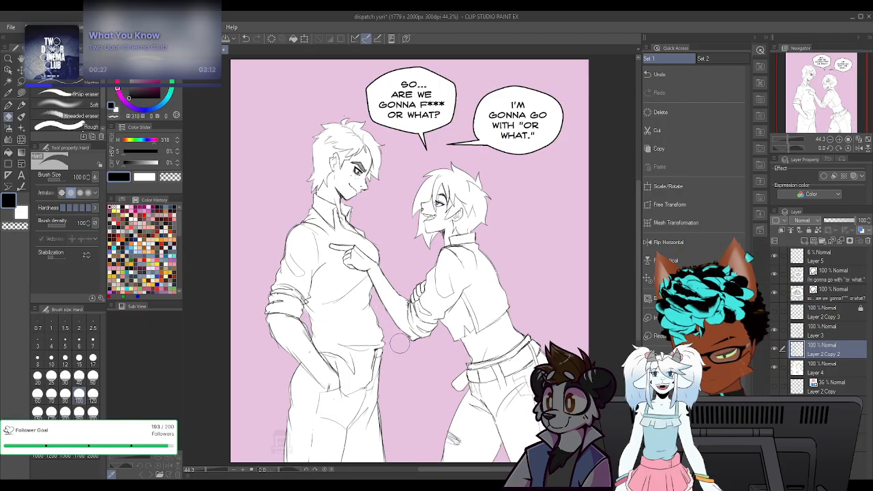
Add a new layer directly above Layer 4 and ready Pencil 2 in black for drawing on it
left_click(817, 363)
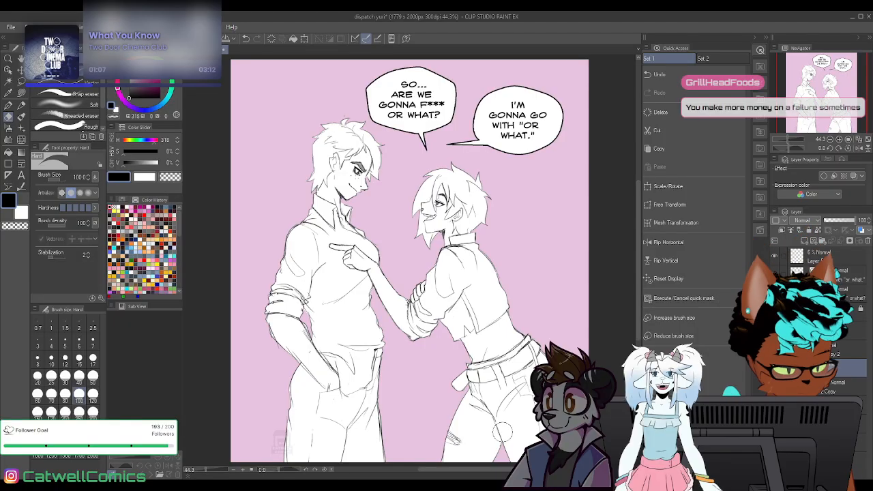
left_click(775, 368)
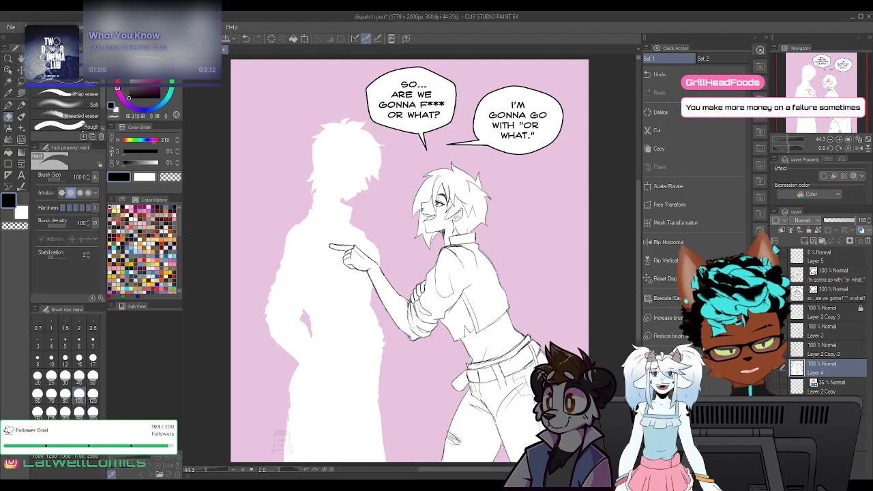
left_click(775, 368)
left_click(803, 238)
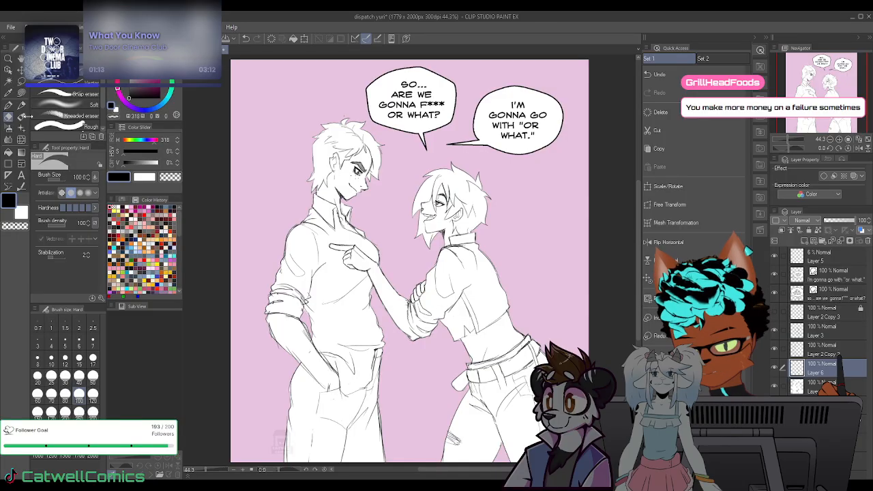
key("p")
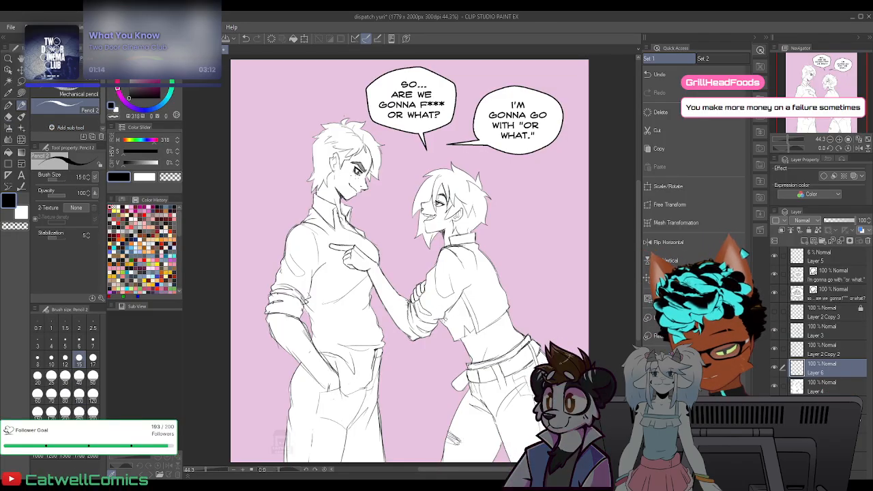